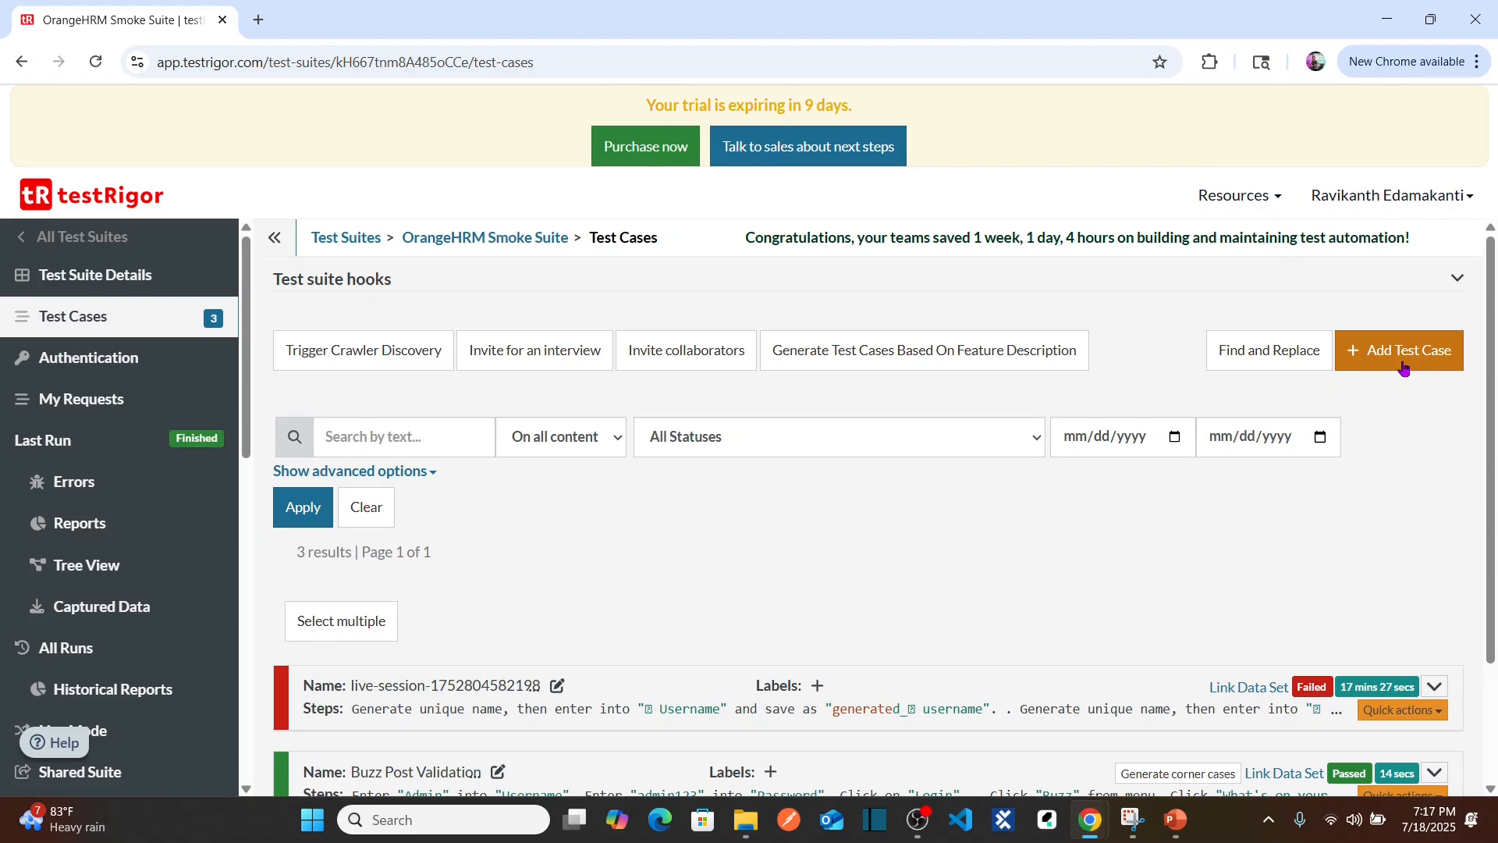
# Step: Start a new custom steps test case from the OrangeHRM Smoke Suite test cases page
pyautogui.click(1403, 368)
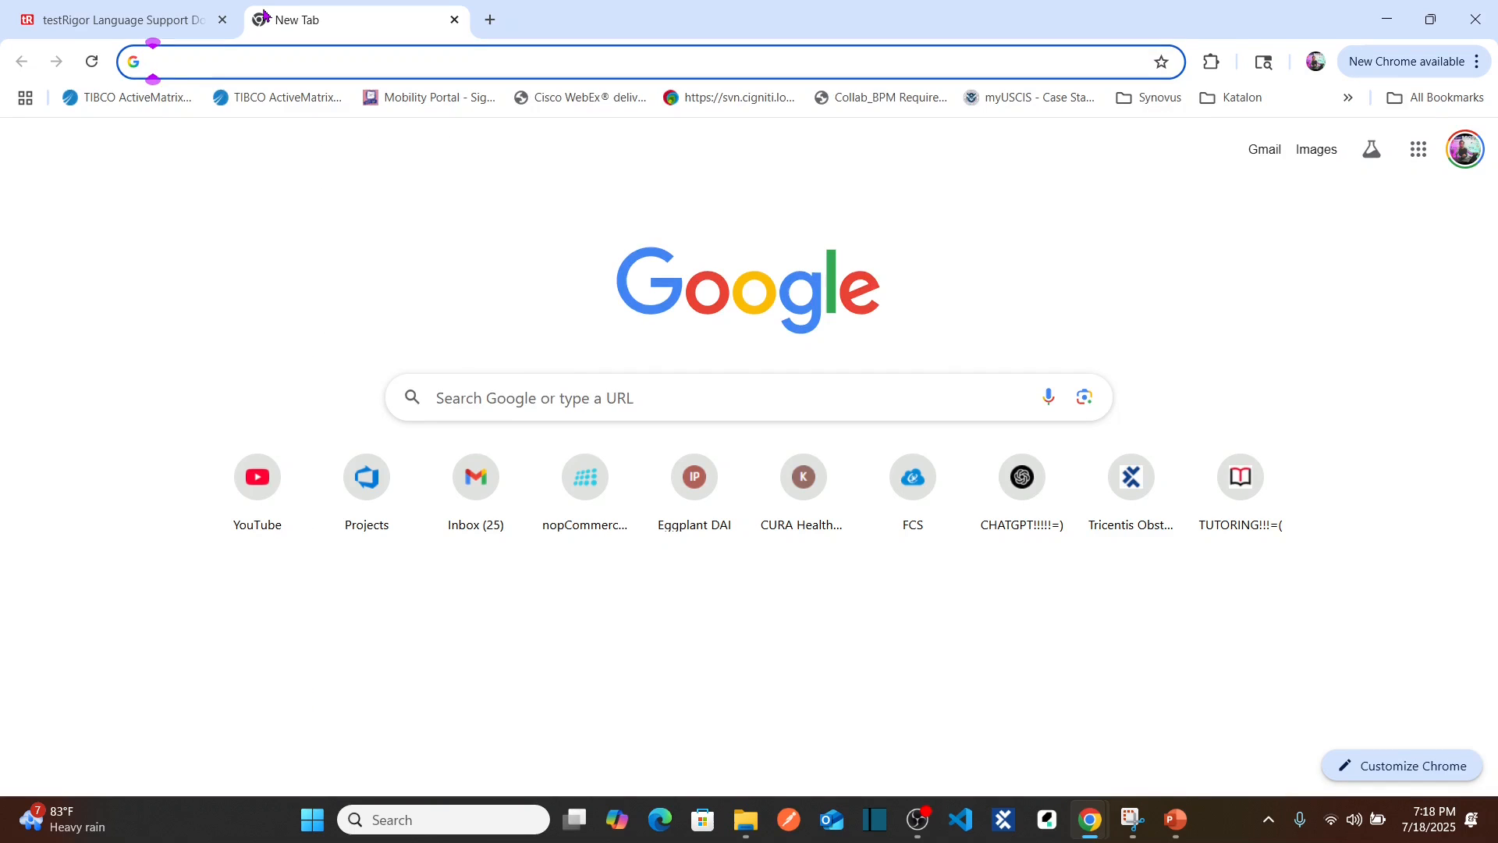
# Step: Load the OrangeHRM demo login page, check its Username and Password fields, then return to testRigor
pyautogui.write('ora')
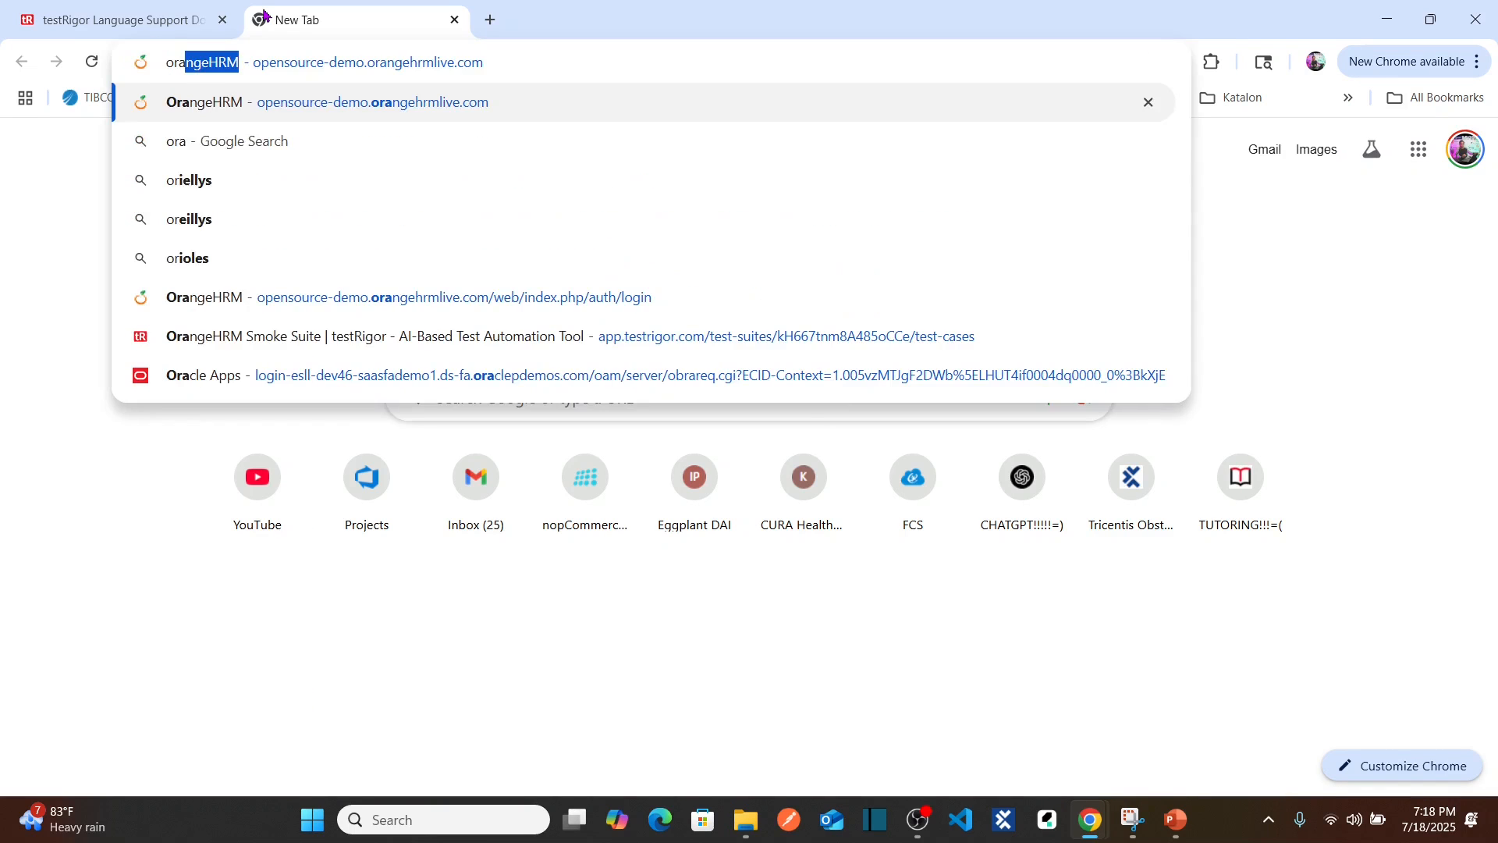
pyautogui.press('Return')
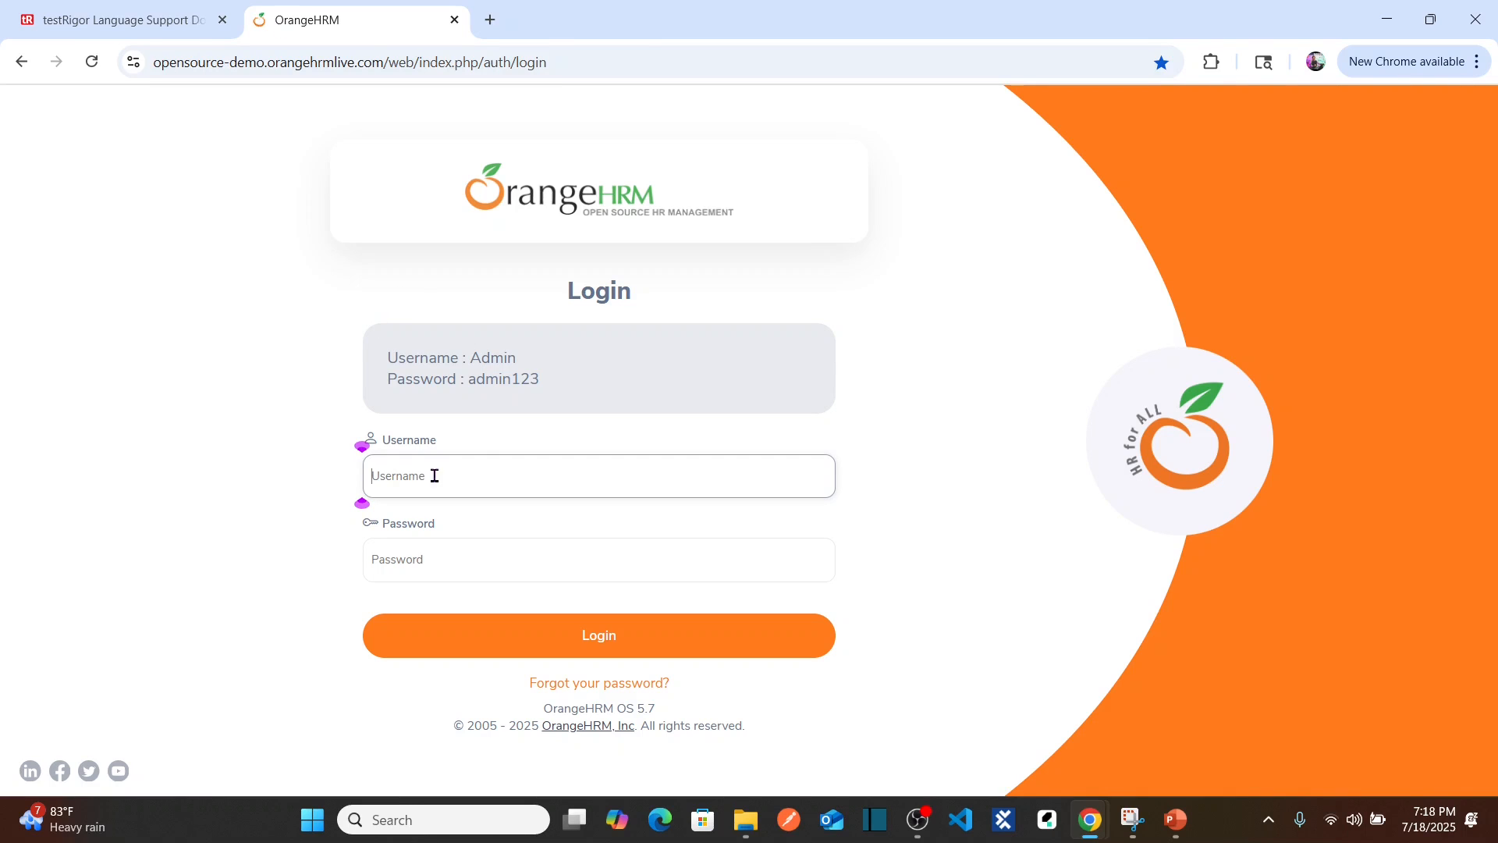
pyautogui.click(462, 572)
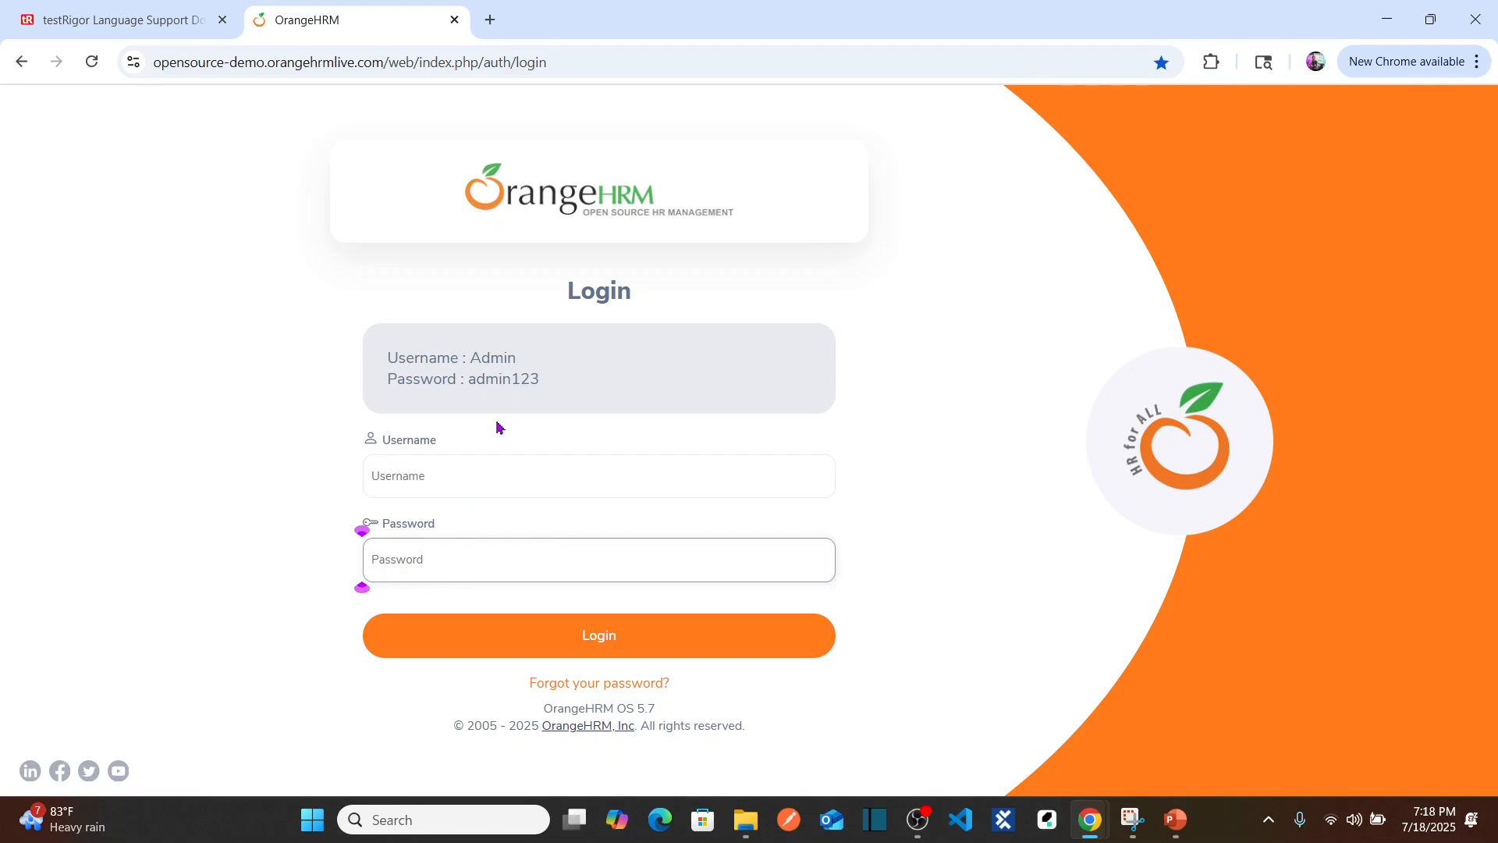
pyautogui.click(466, 462)
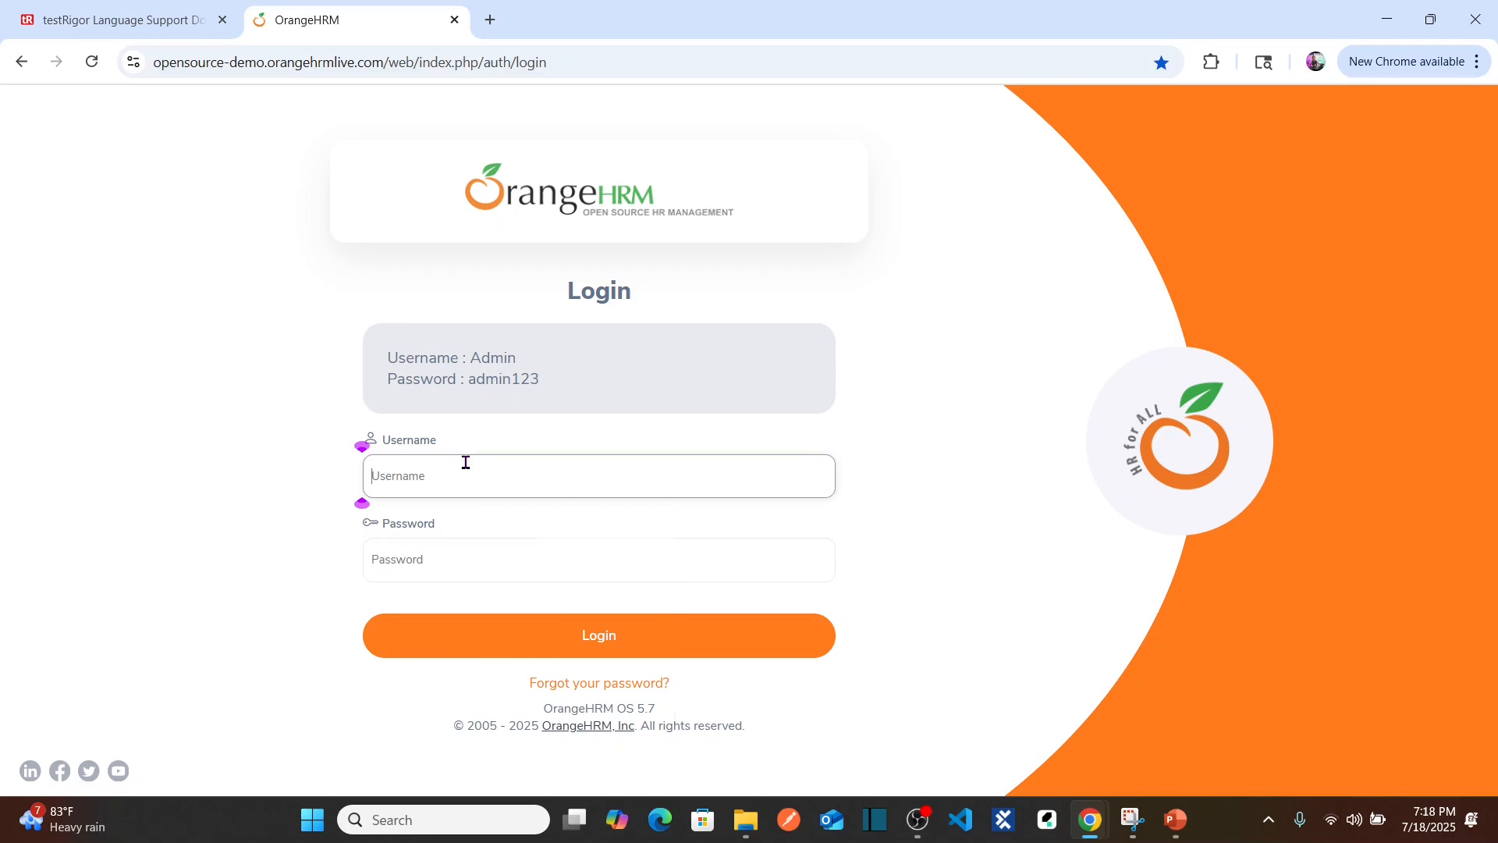
pyautogui.click(409, 555)
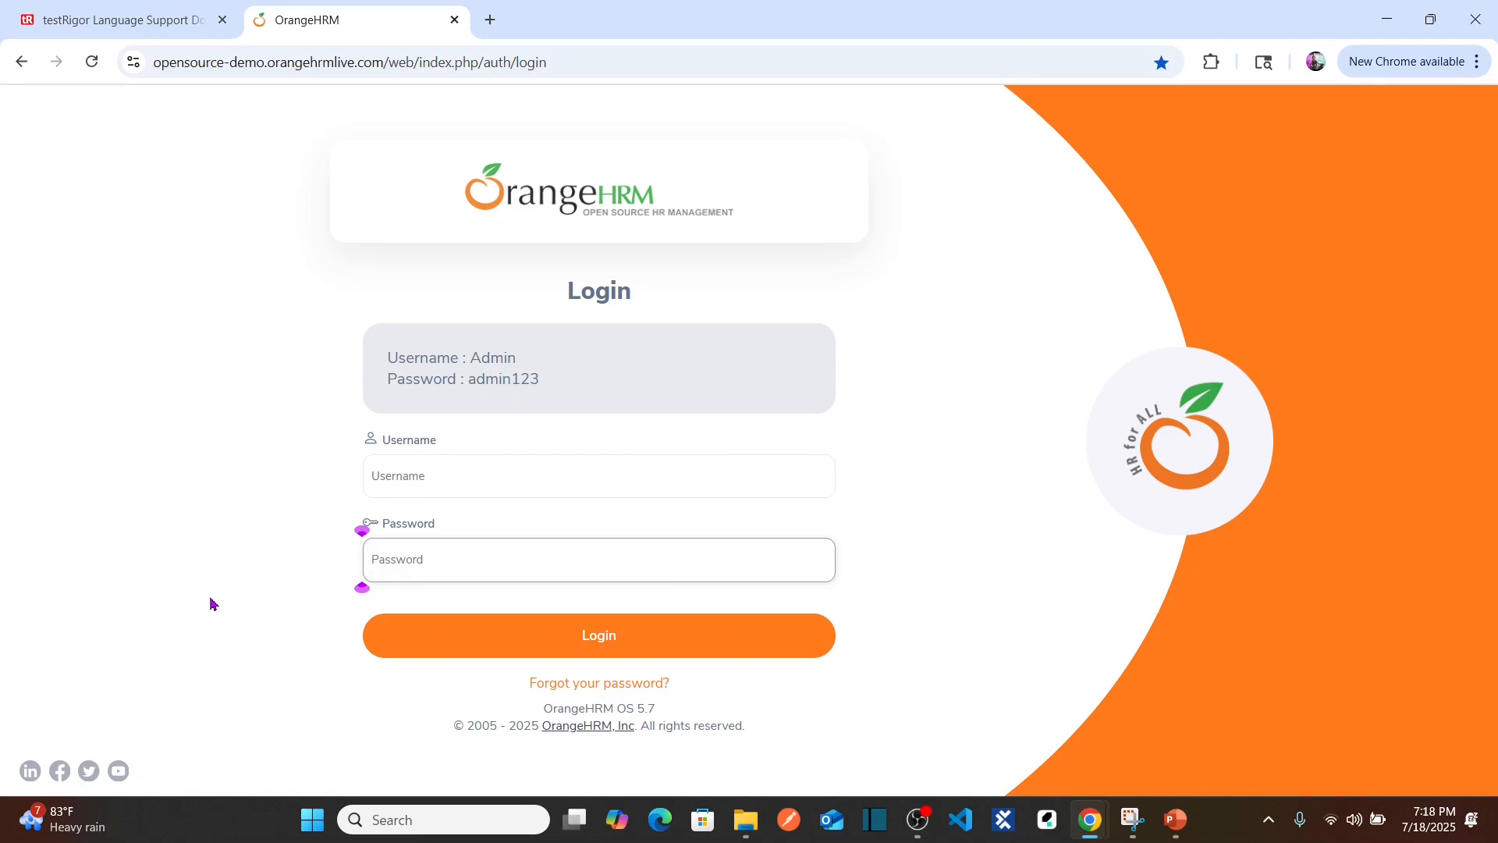
pyautogui.hotkey('ctrl', 'w')
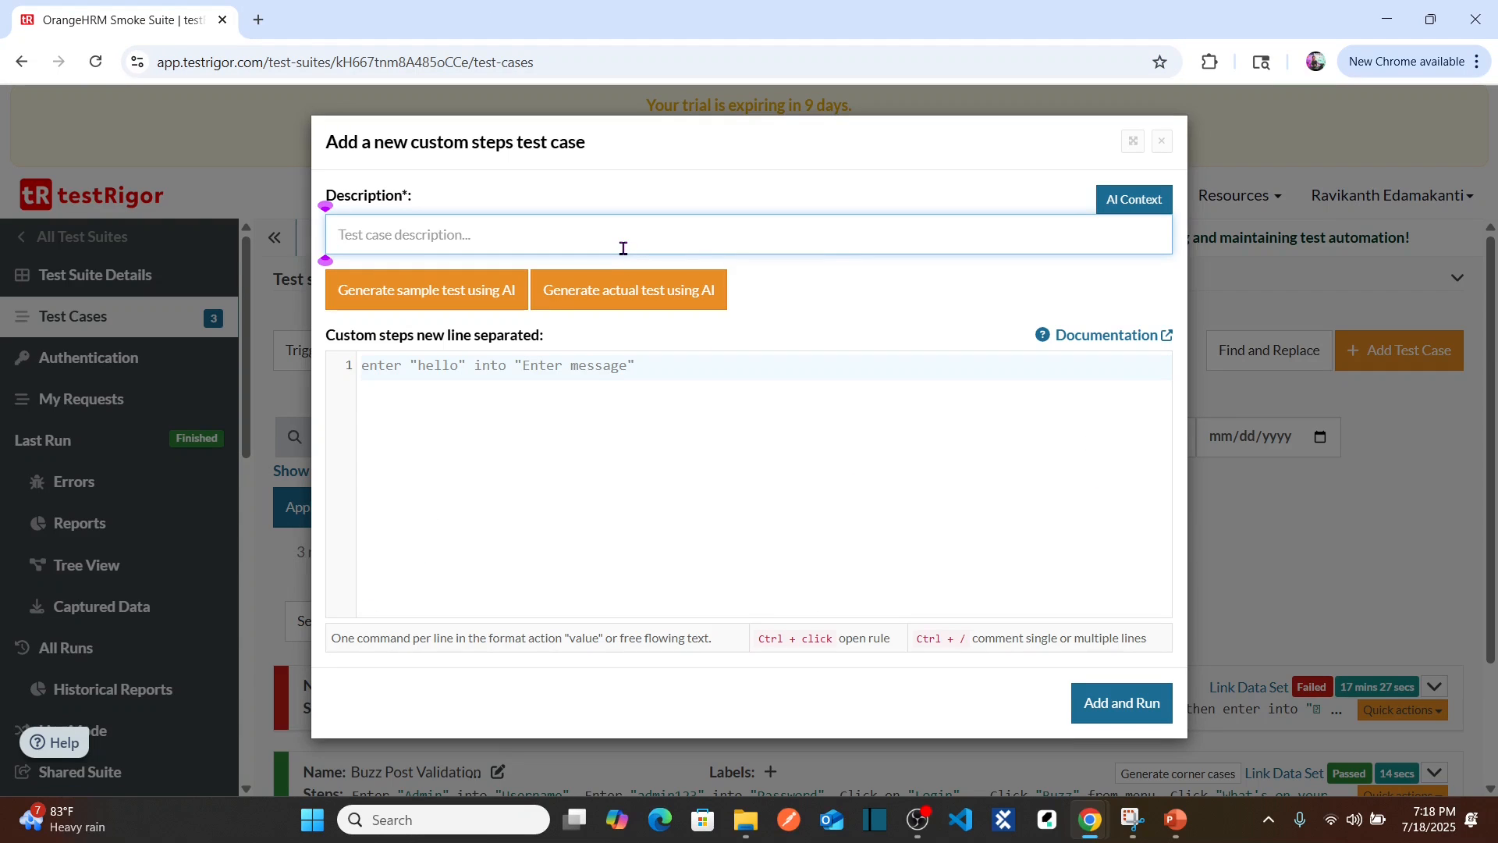
# Step: Enter 'HRM Login Functionality' as the description and move into the steps editor
pyautogui.write('HR')
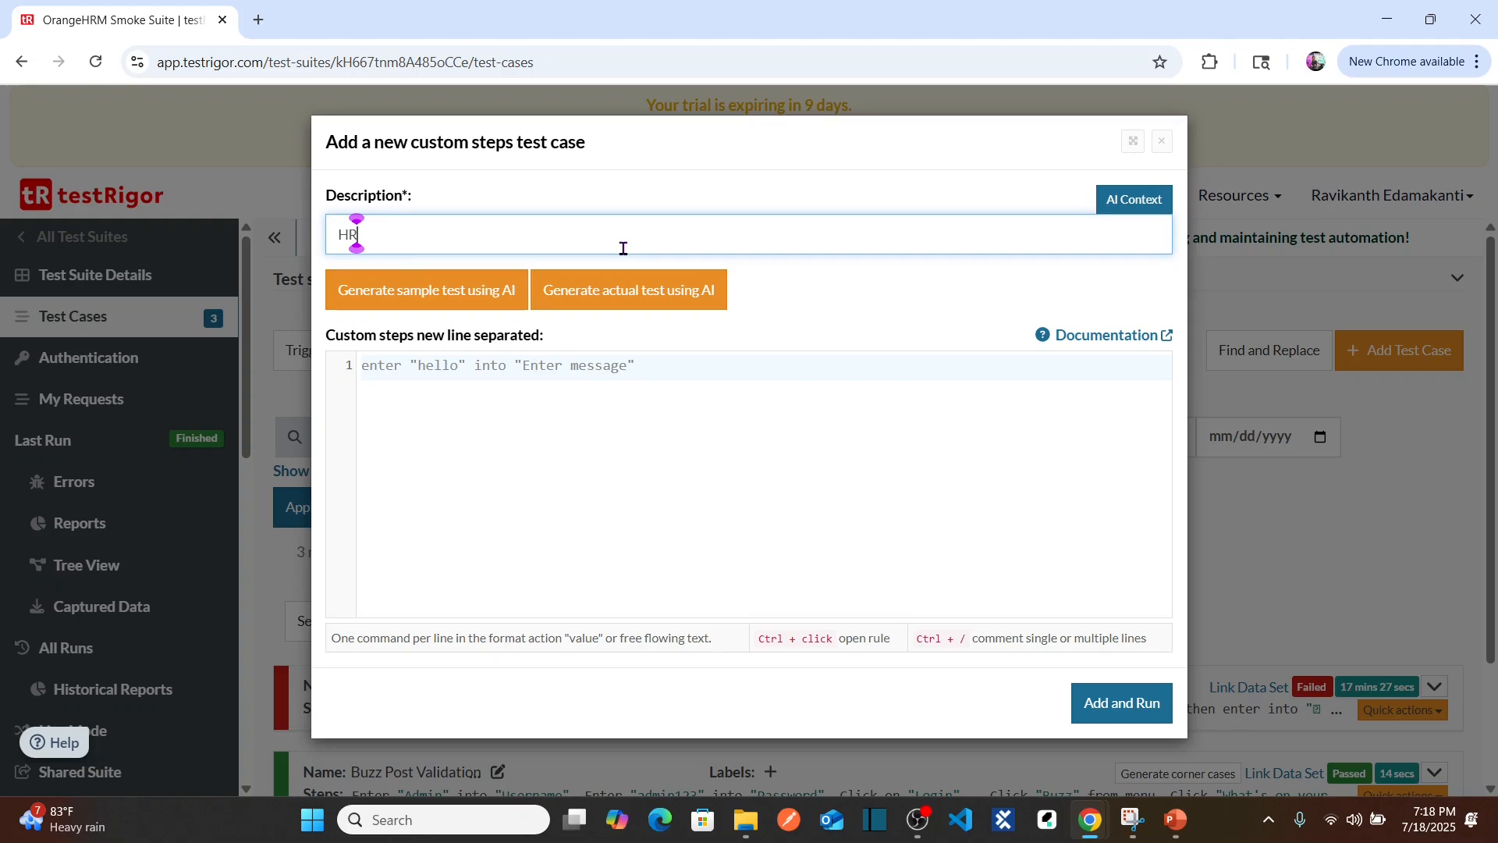
pyautogui.write('M Login Function')
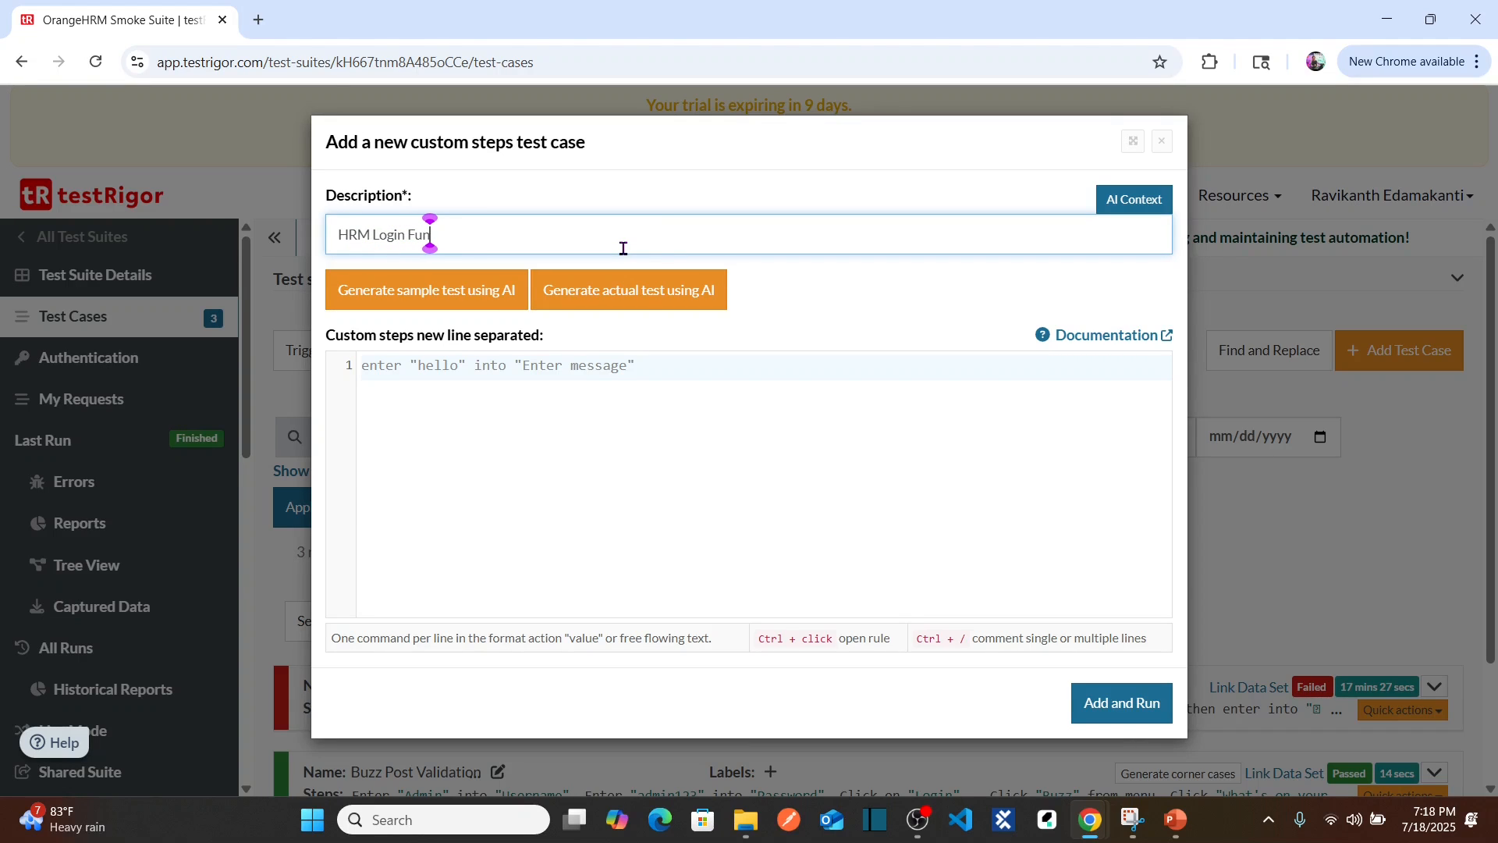
pyautogui.write('ality')
pyautogui.click(593, 403)
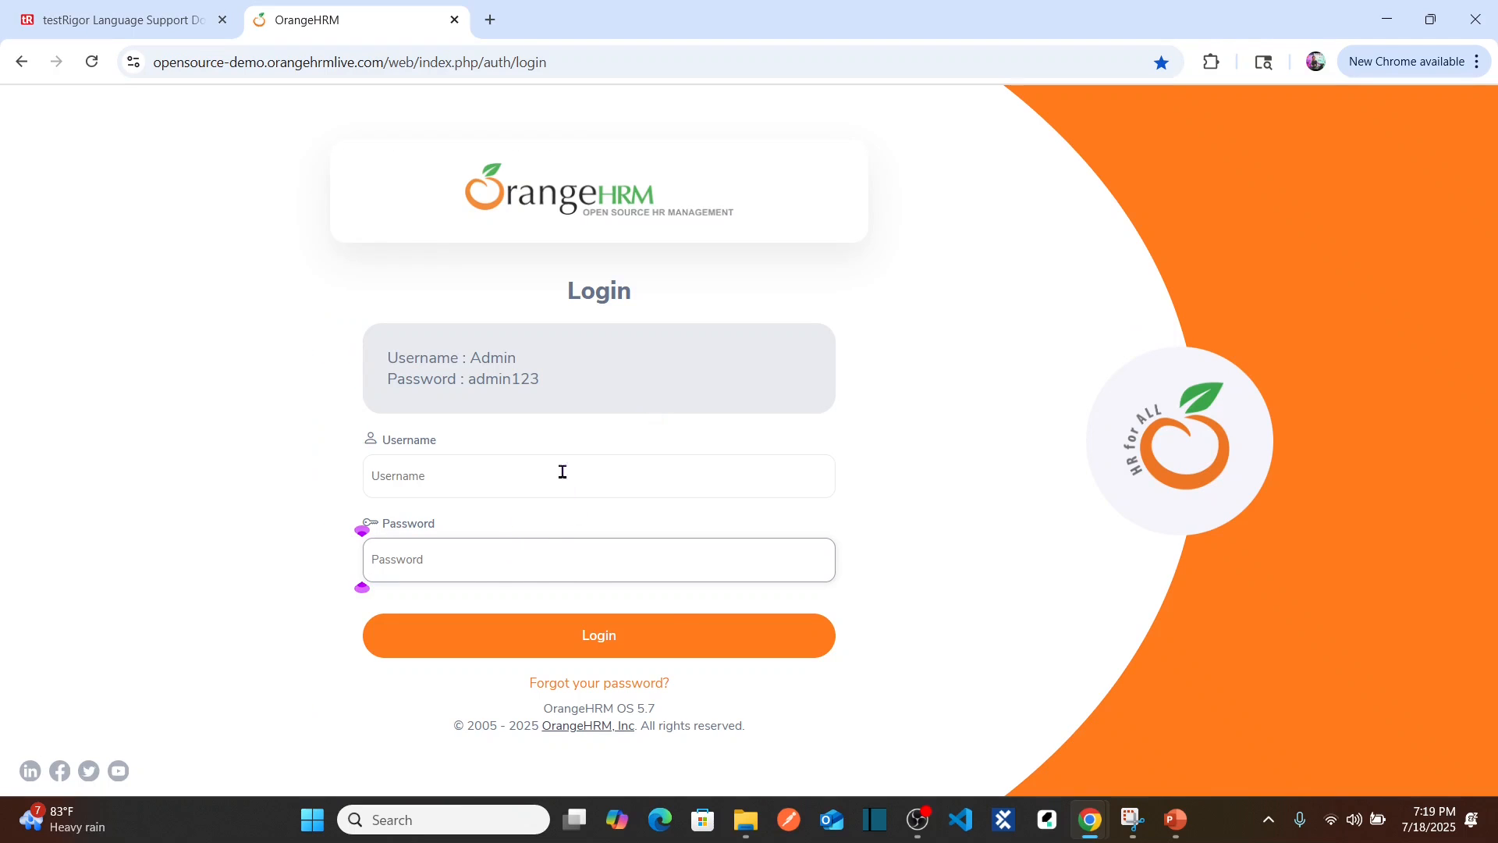
# Step: Switch to the OrangeHRM browser window and open the testRigor language documentation tab
pyautogui.click(505, 473)
pyautogui.hotkey('alt', 'Tab')
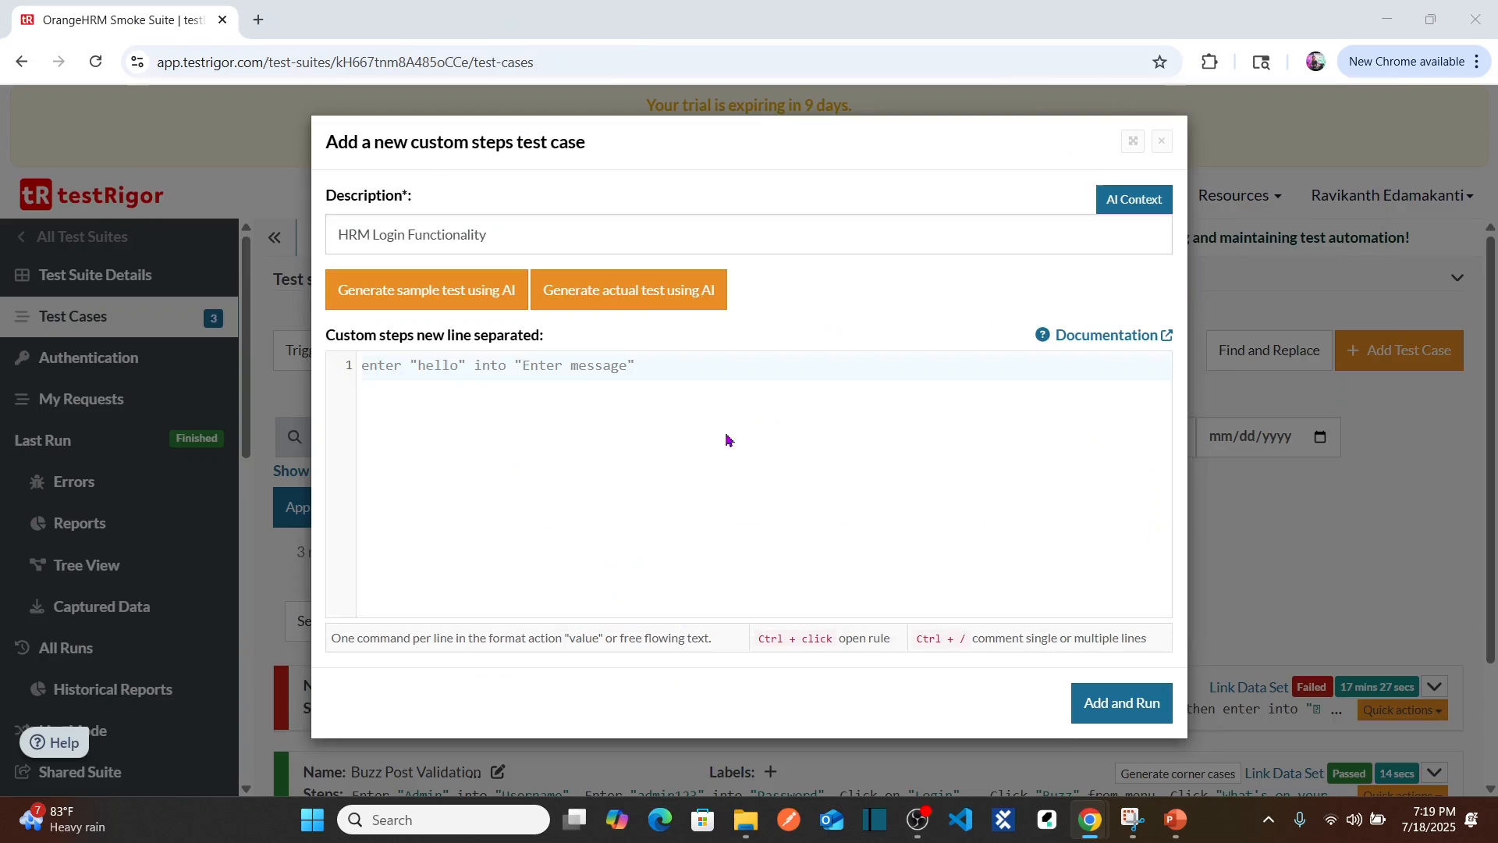
pyautogui.hotkey('alt', 'Tab')
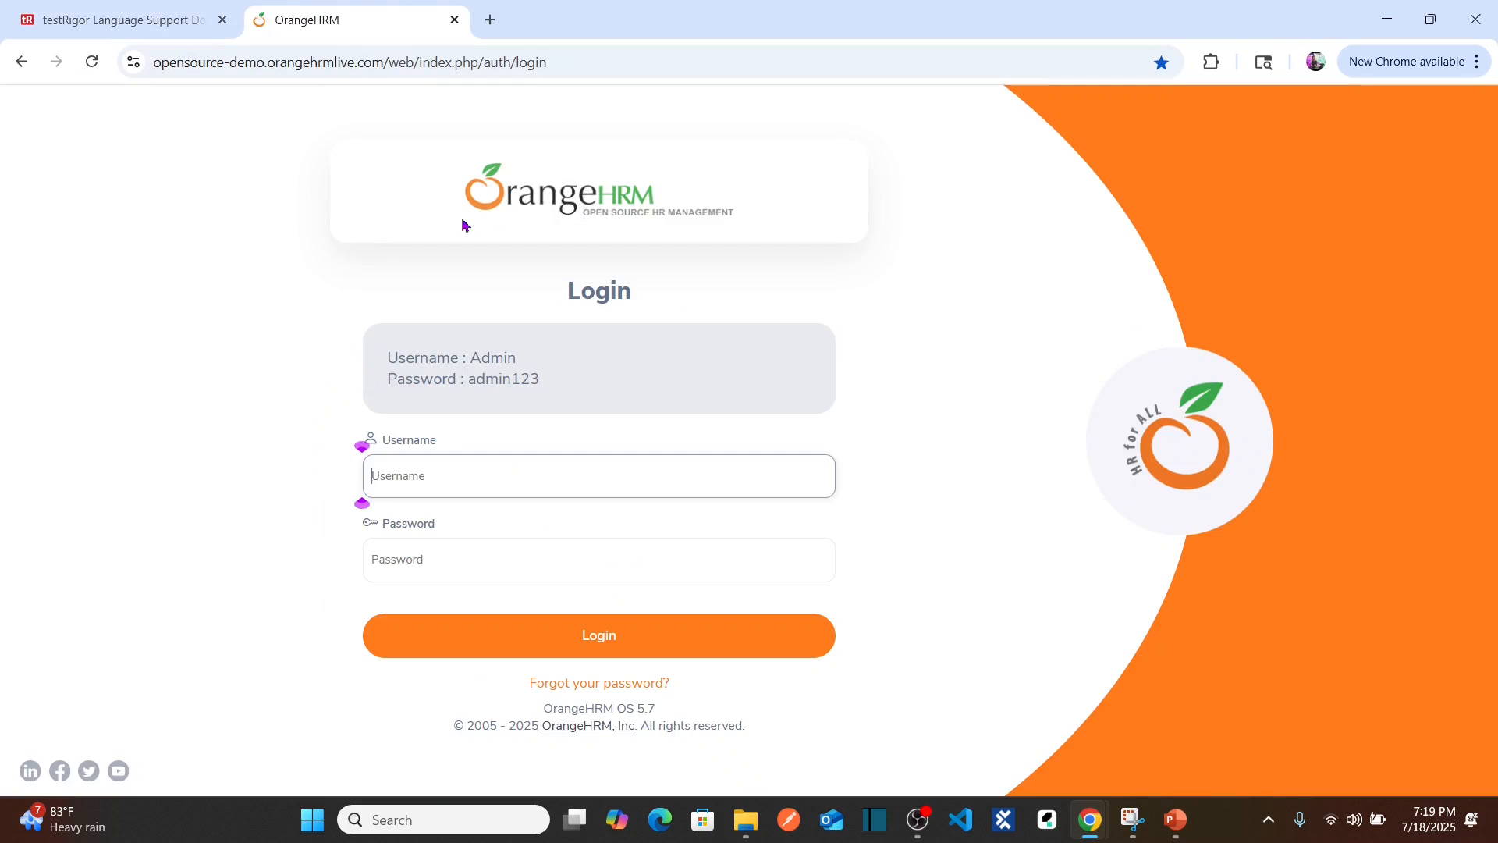
pyautogui.click(125, 20)
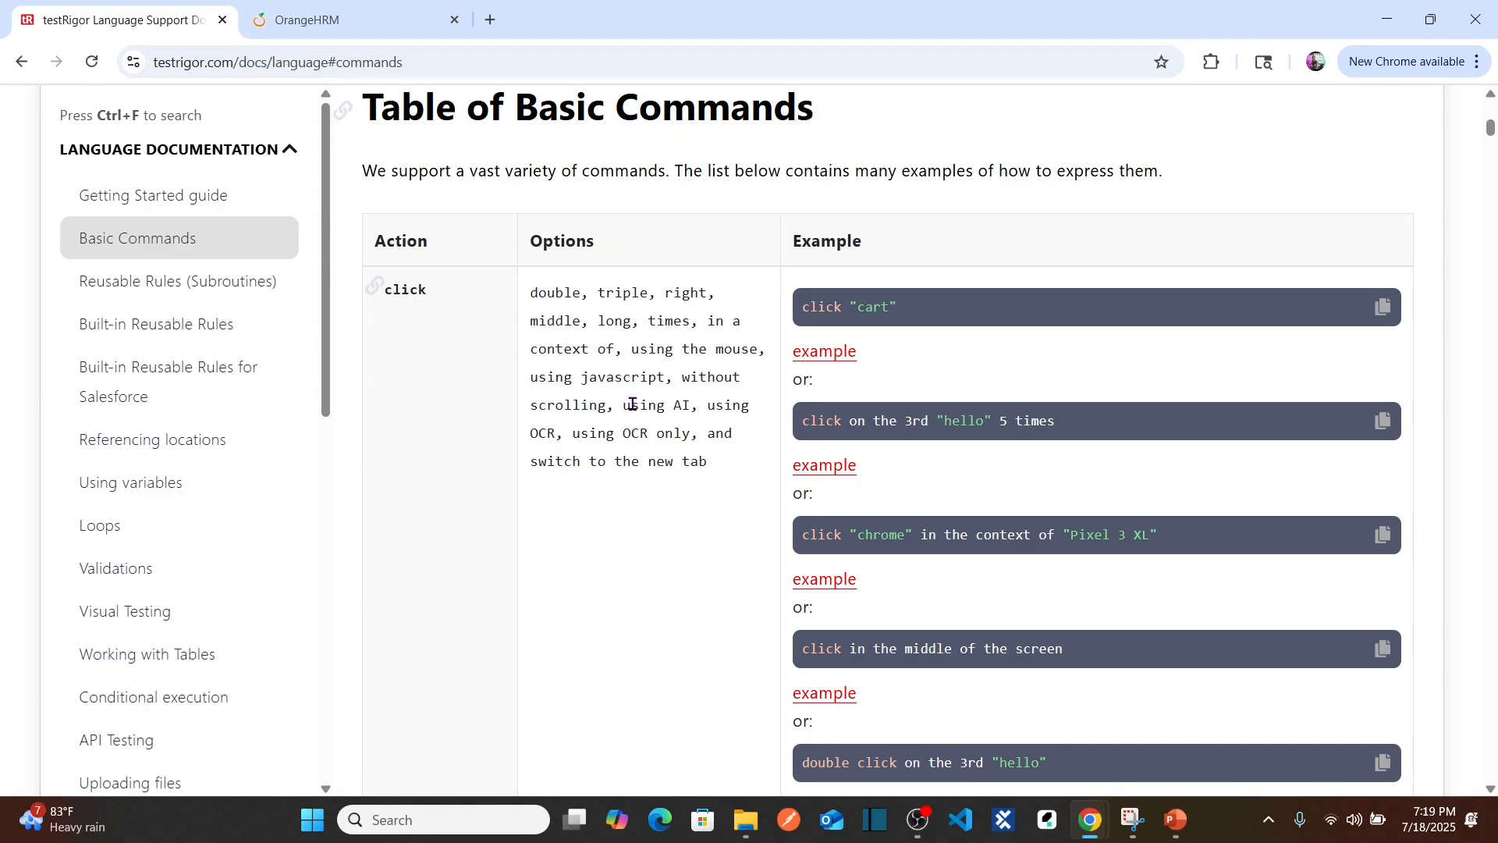
# Step: Search the documentation for 'enter' and read the enter command row
pyautogui.hotkey('ctrl', 'f')
pyautogui.write('enter')
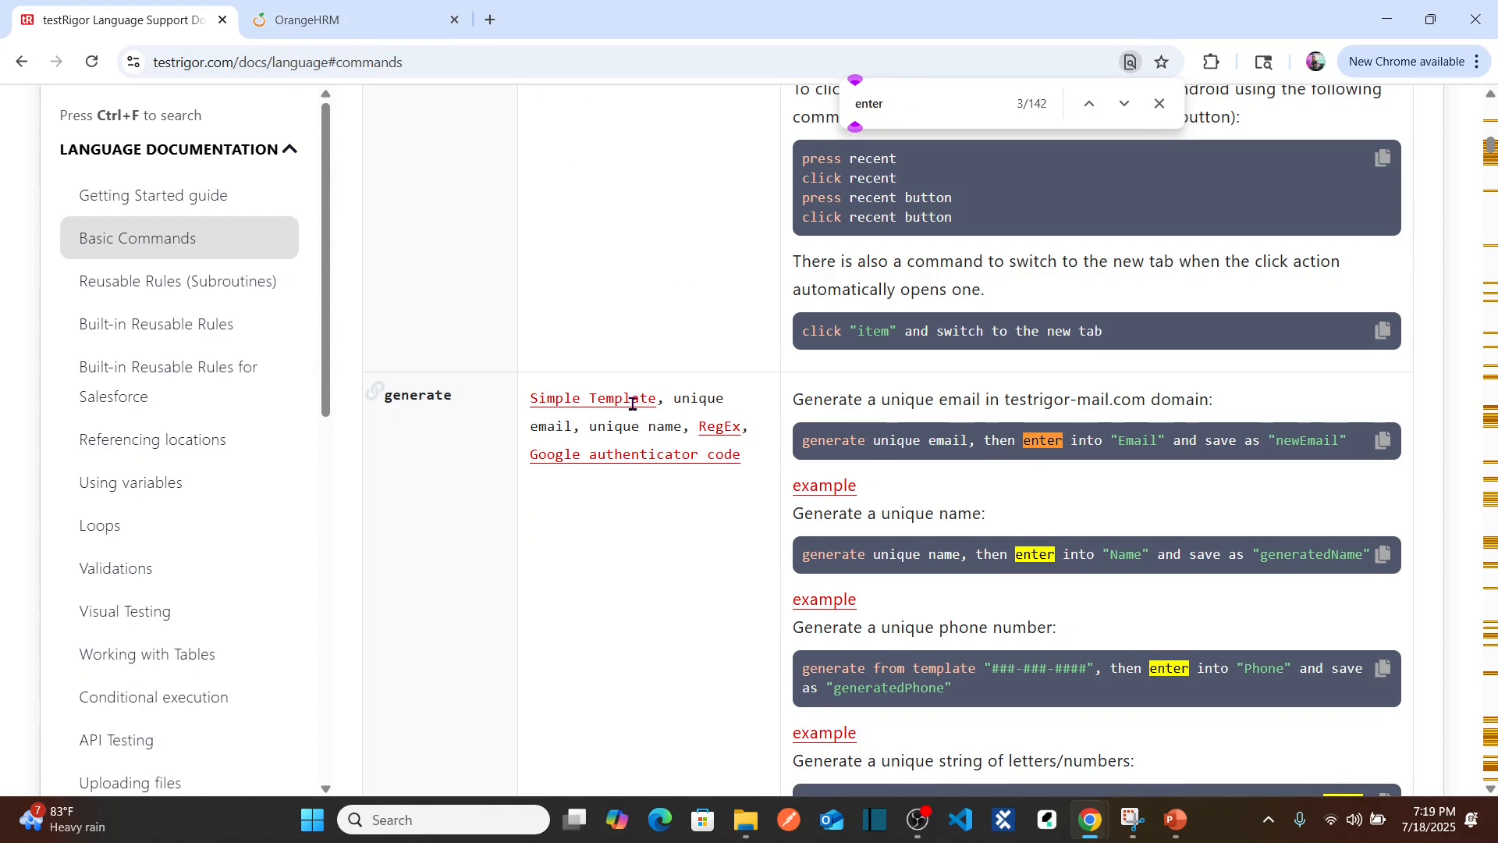
pyautogui.press('Return')
pyautogui.press('Return')
pyautogui.press('Return')
pyautogui.press('Return')
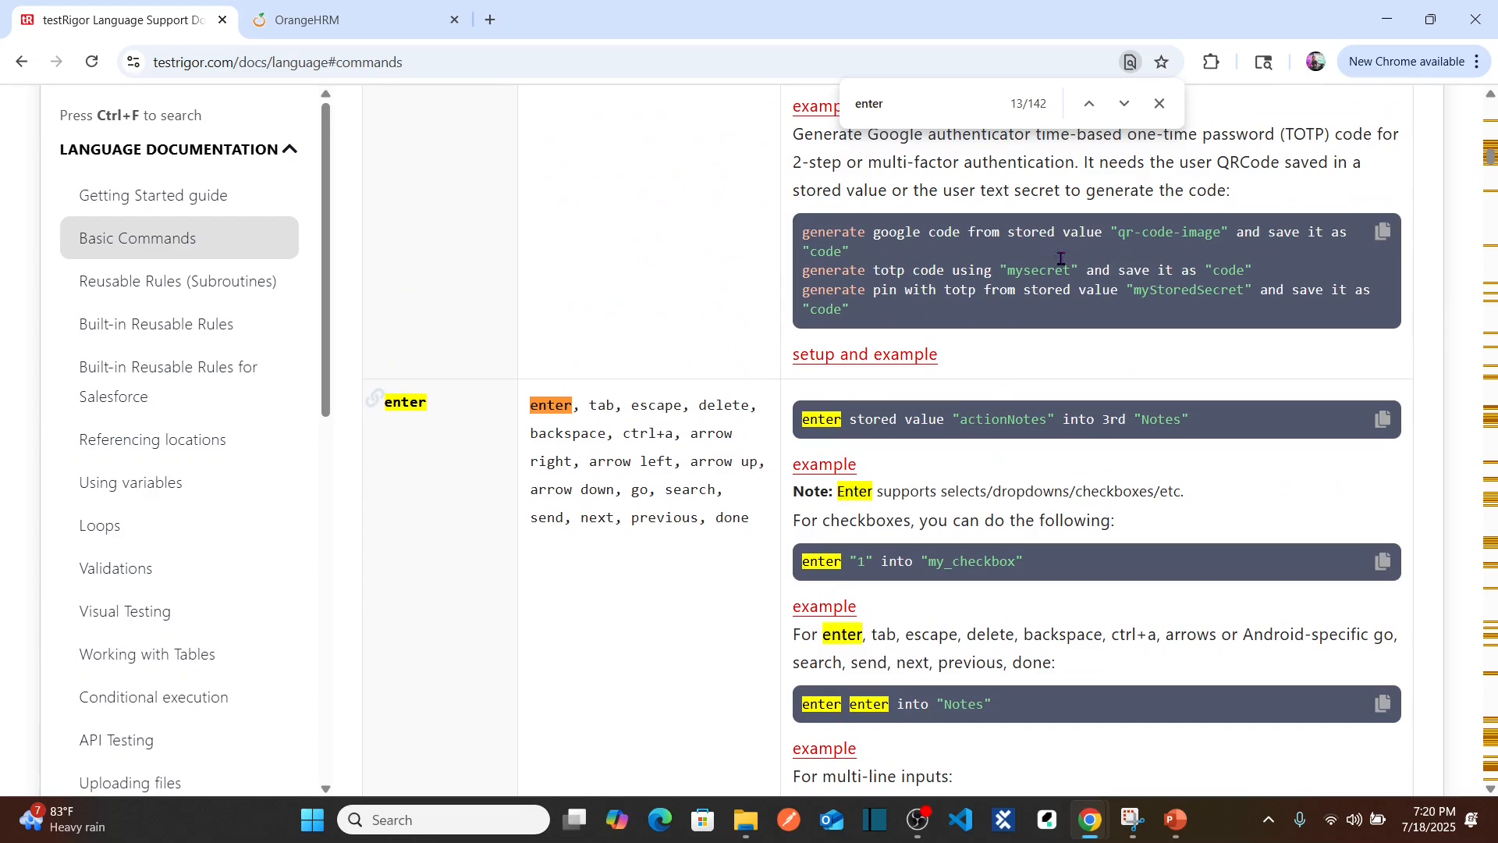
pyautogui.click(1161, 106)
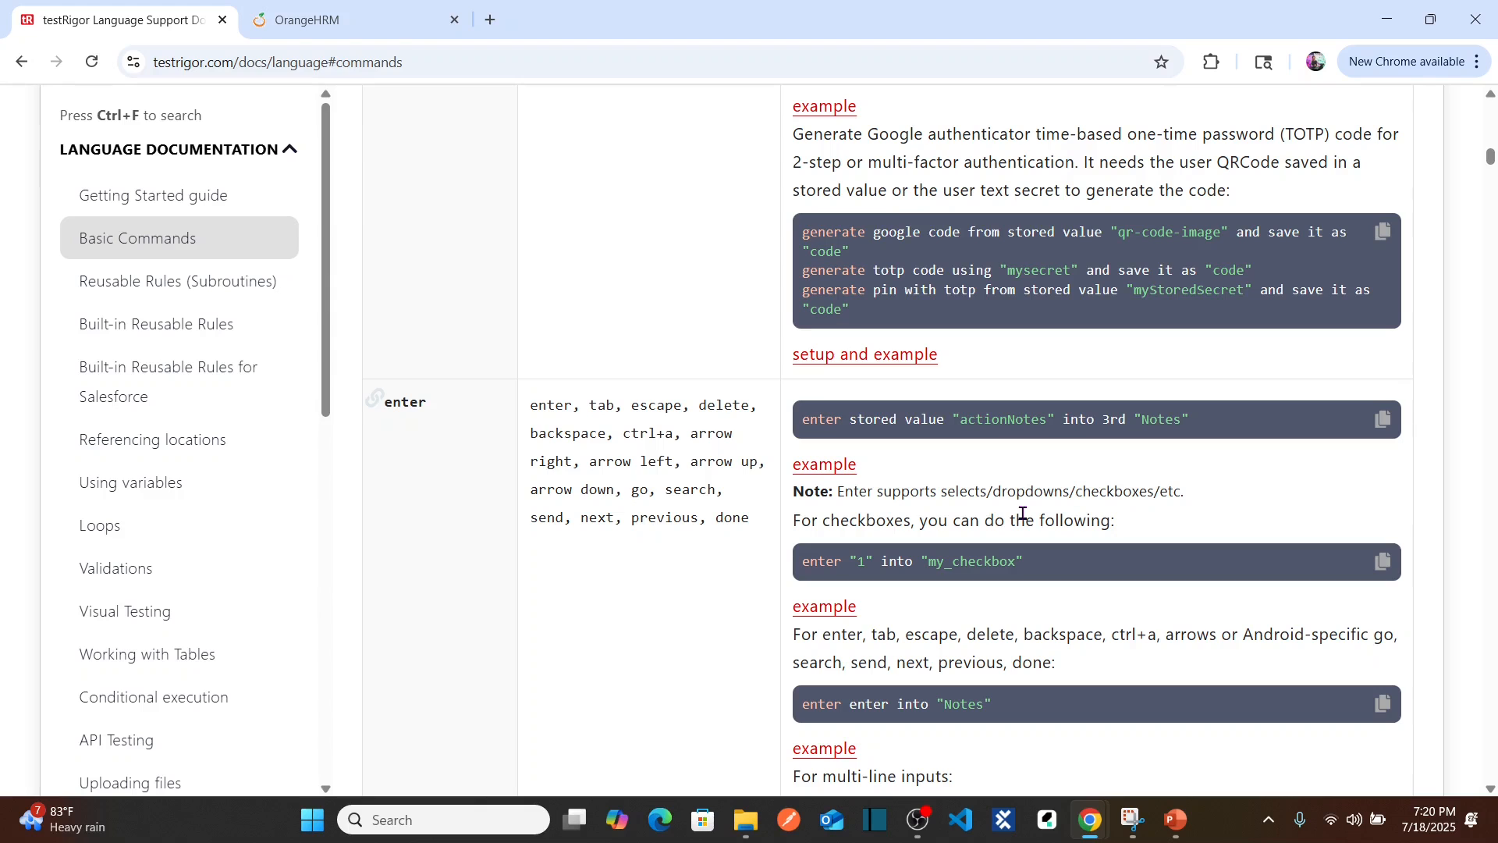
pyautogui.scroll(-1, 1022, 514)
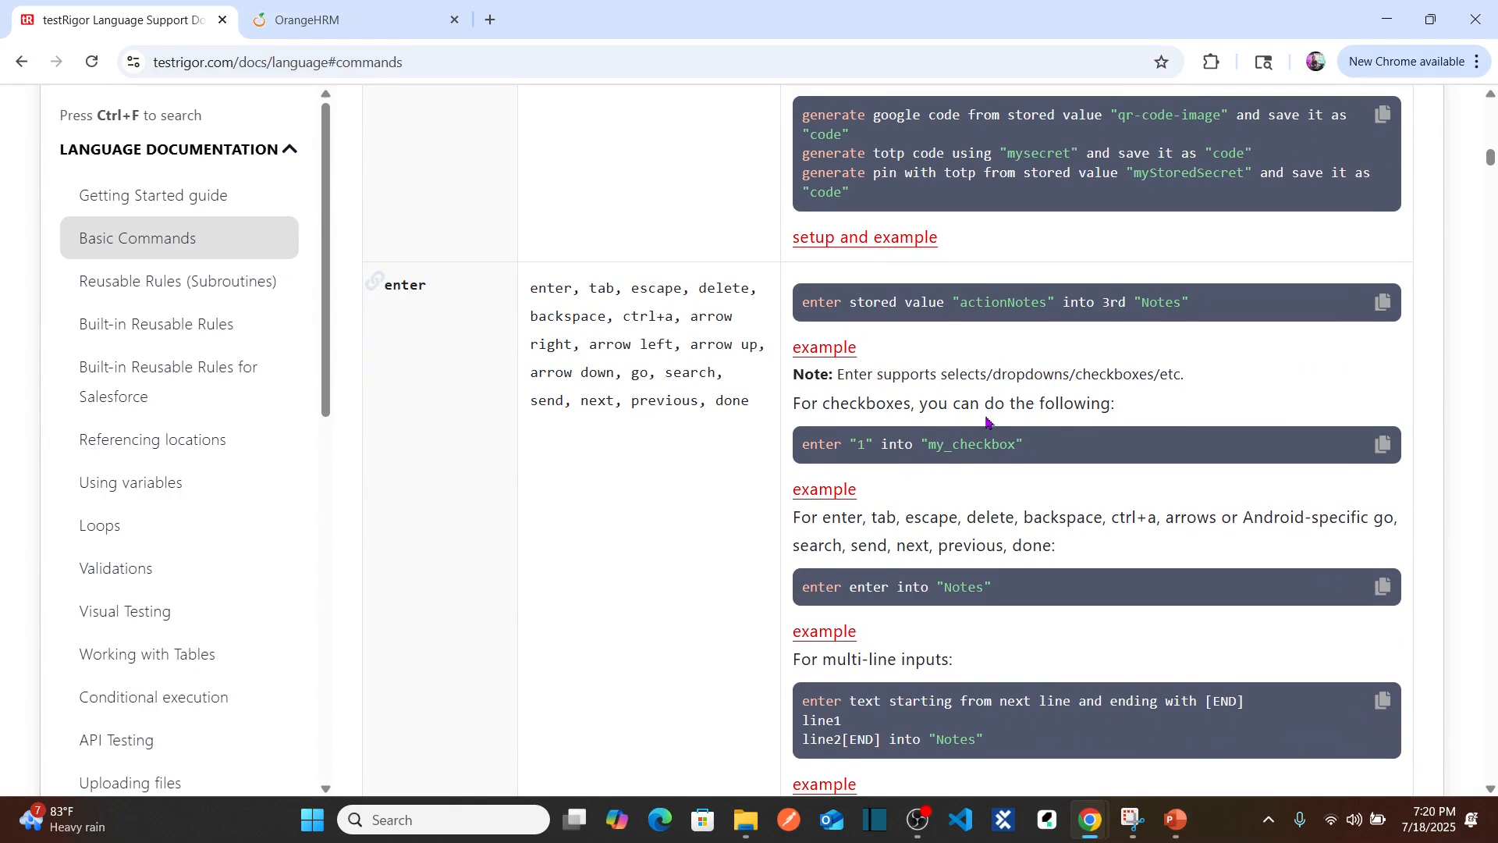
# Step: Back in the test case form, start the first step line with 'enter'
pyautogui.hotkey('ctrl', 'w')
pyautogui.write('e')
pyautogui.press('BackSpace')
pyautogui.write('enter')
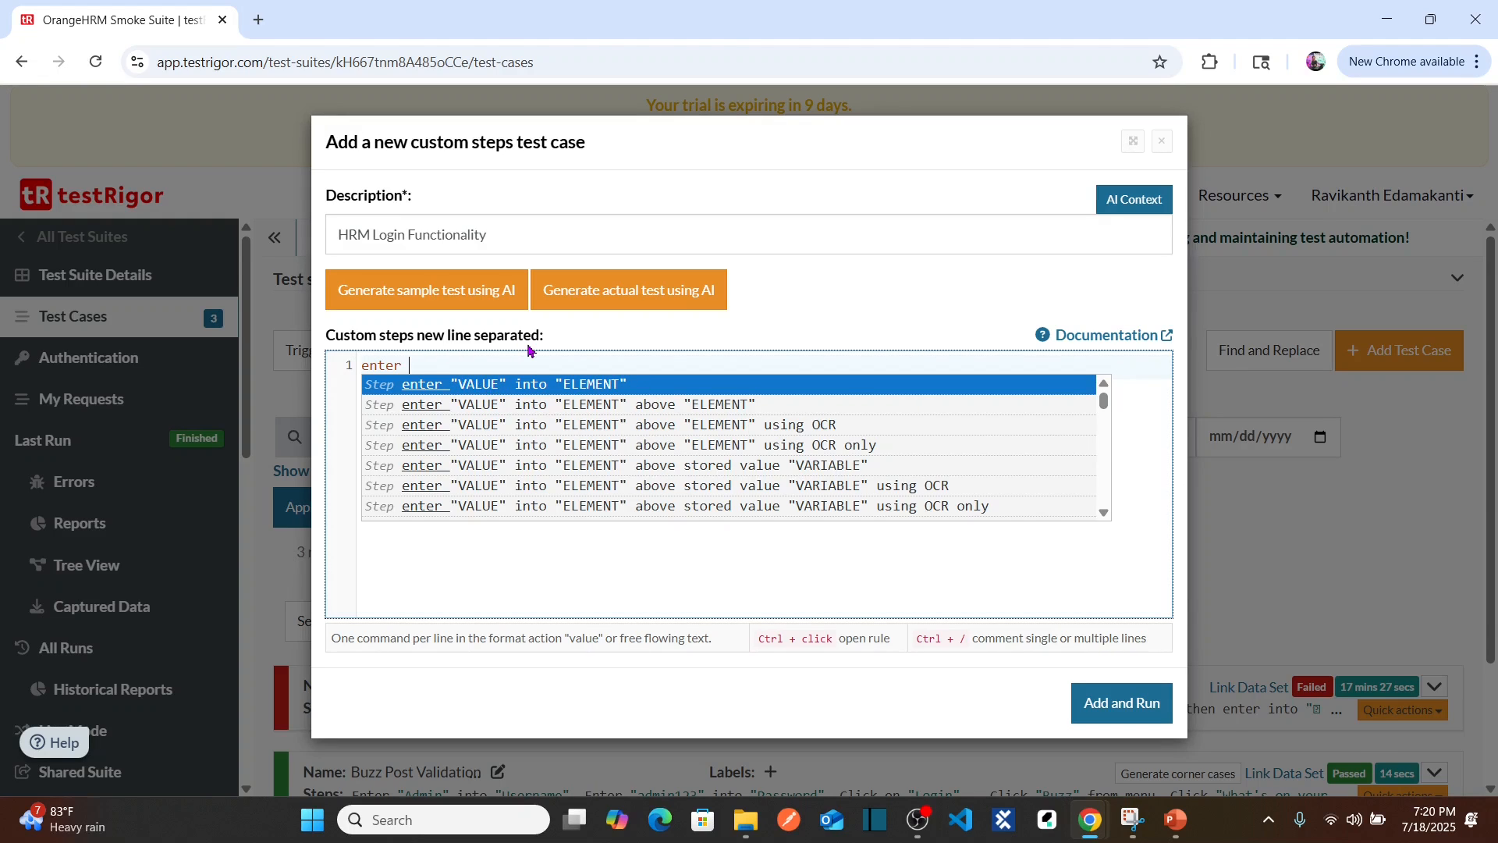
# Step: Complete line 1 to enter the demo username into "Username"
pyautogui.write('"Admi')
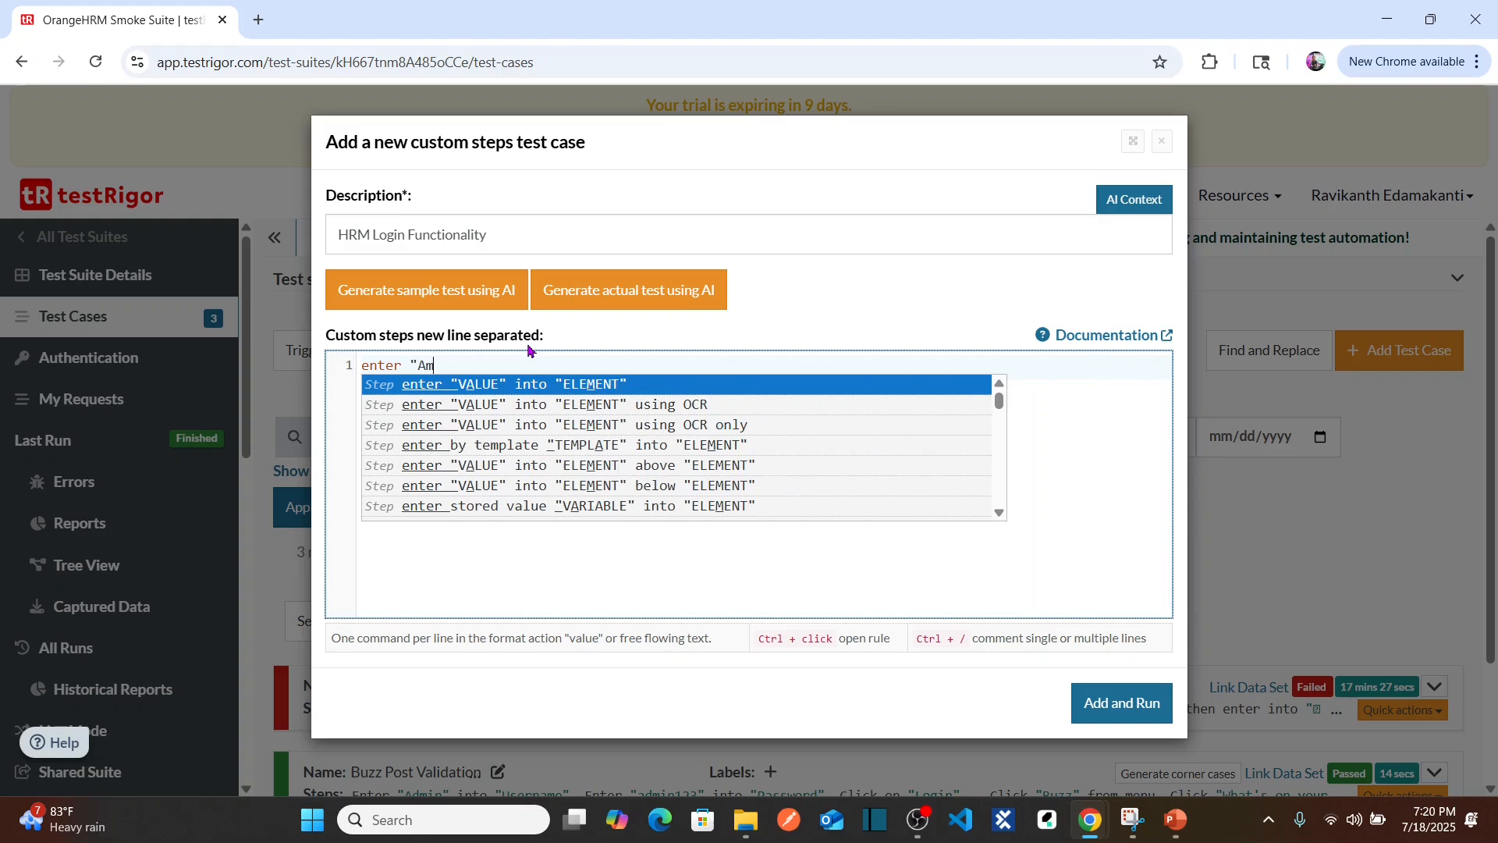
pyautogui.write('n')
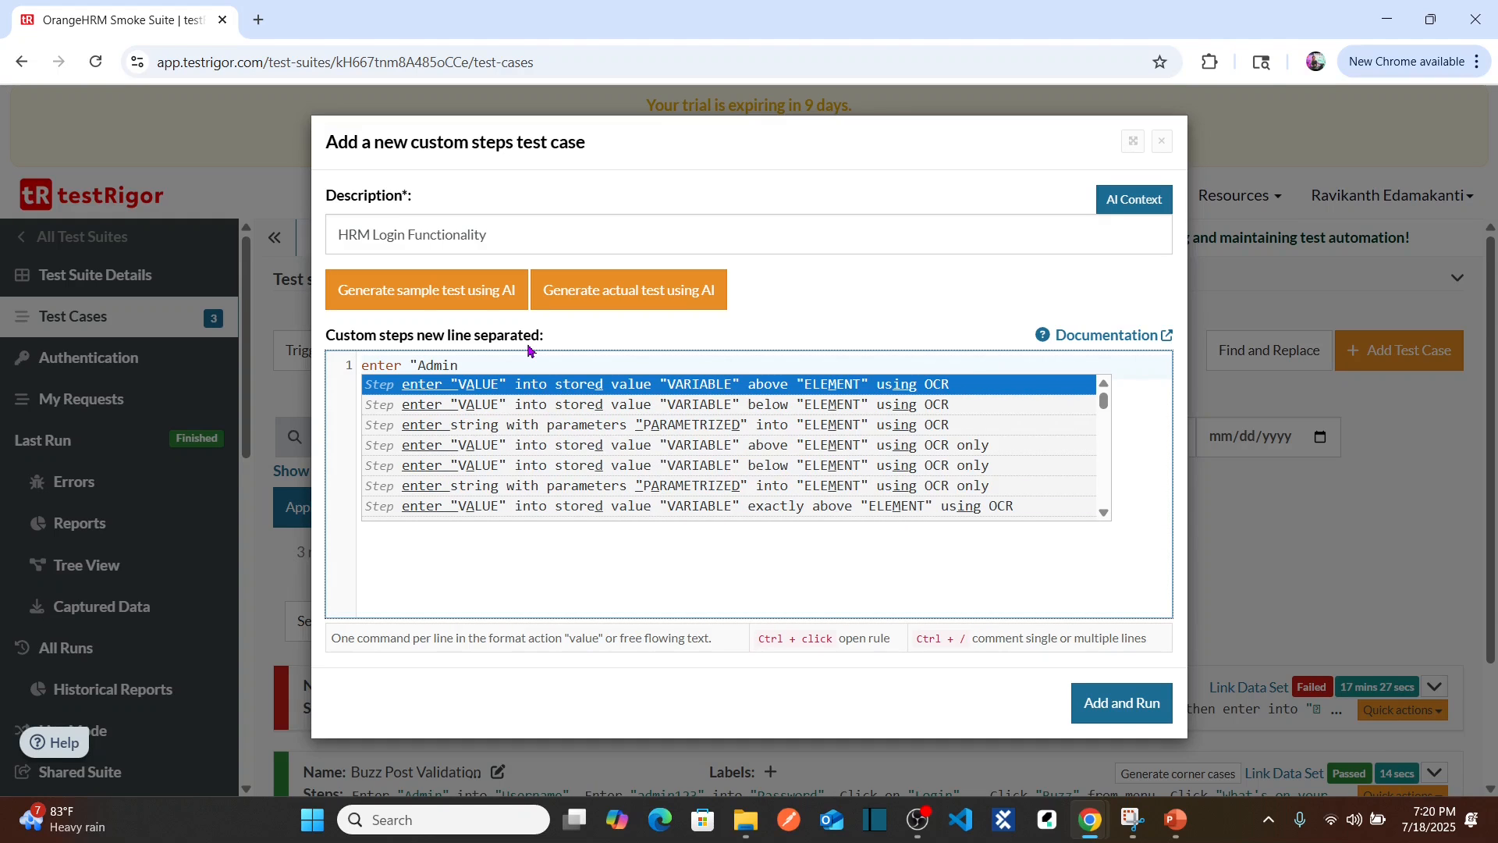
pyautogui.write('"')
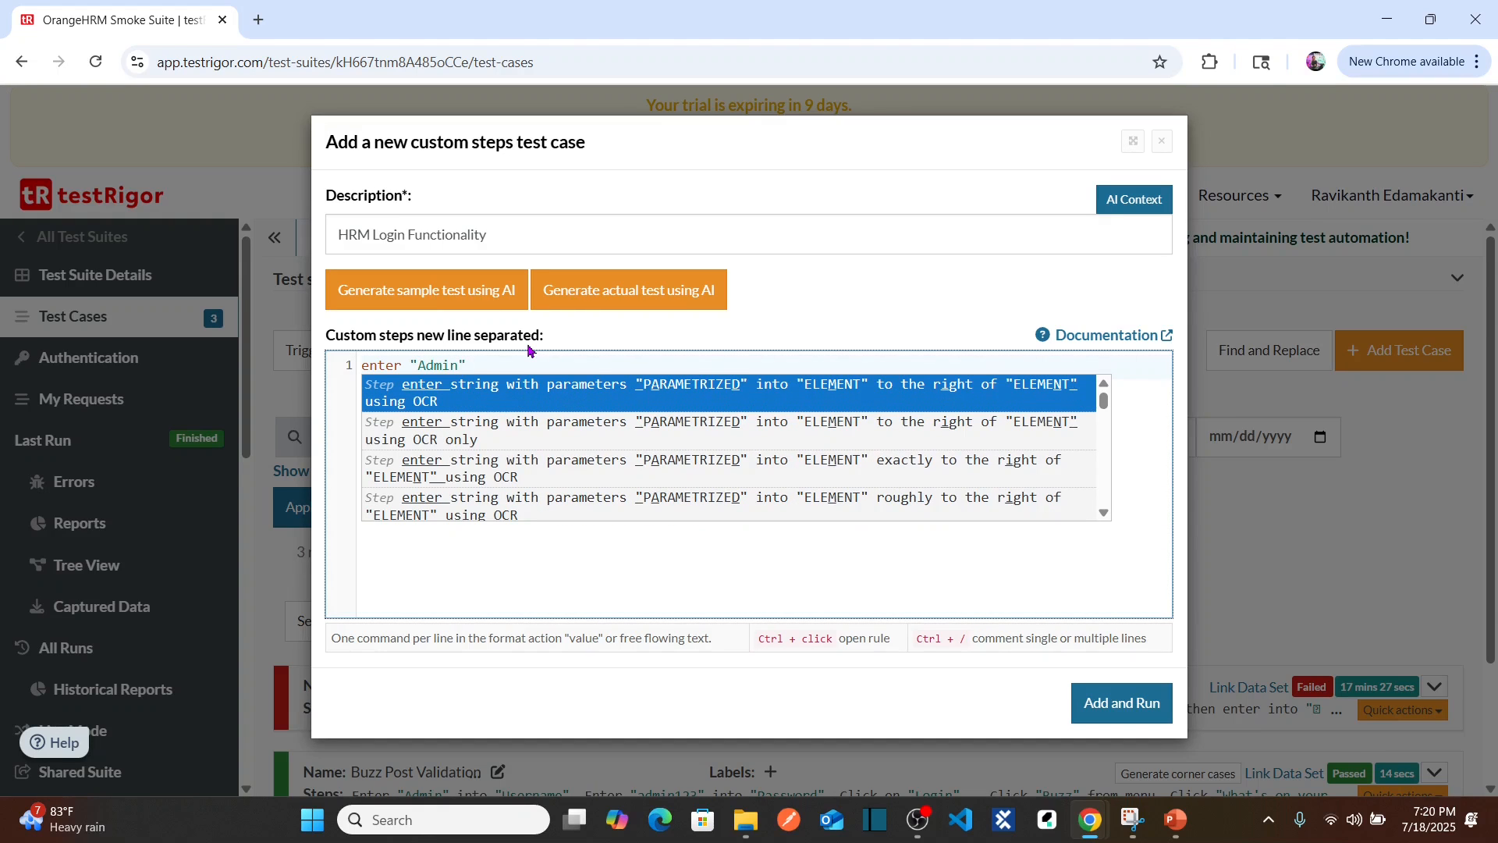
pyautogui.write(' into')
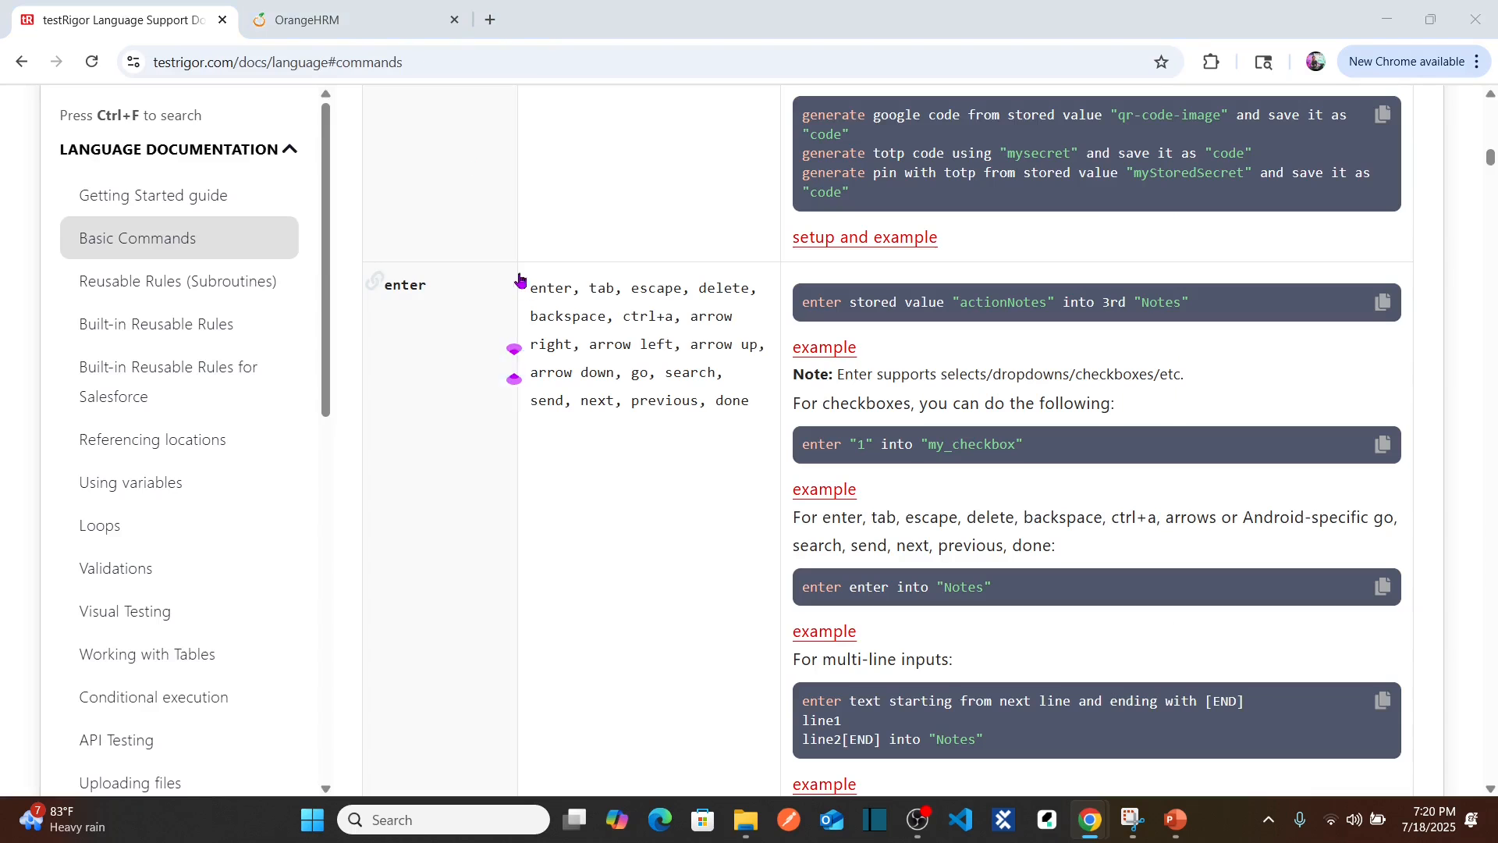
pyautogui.click(344, 16)
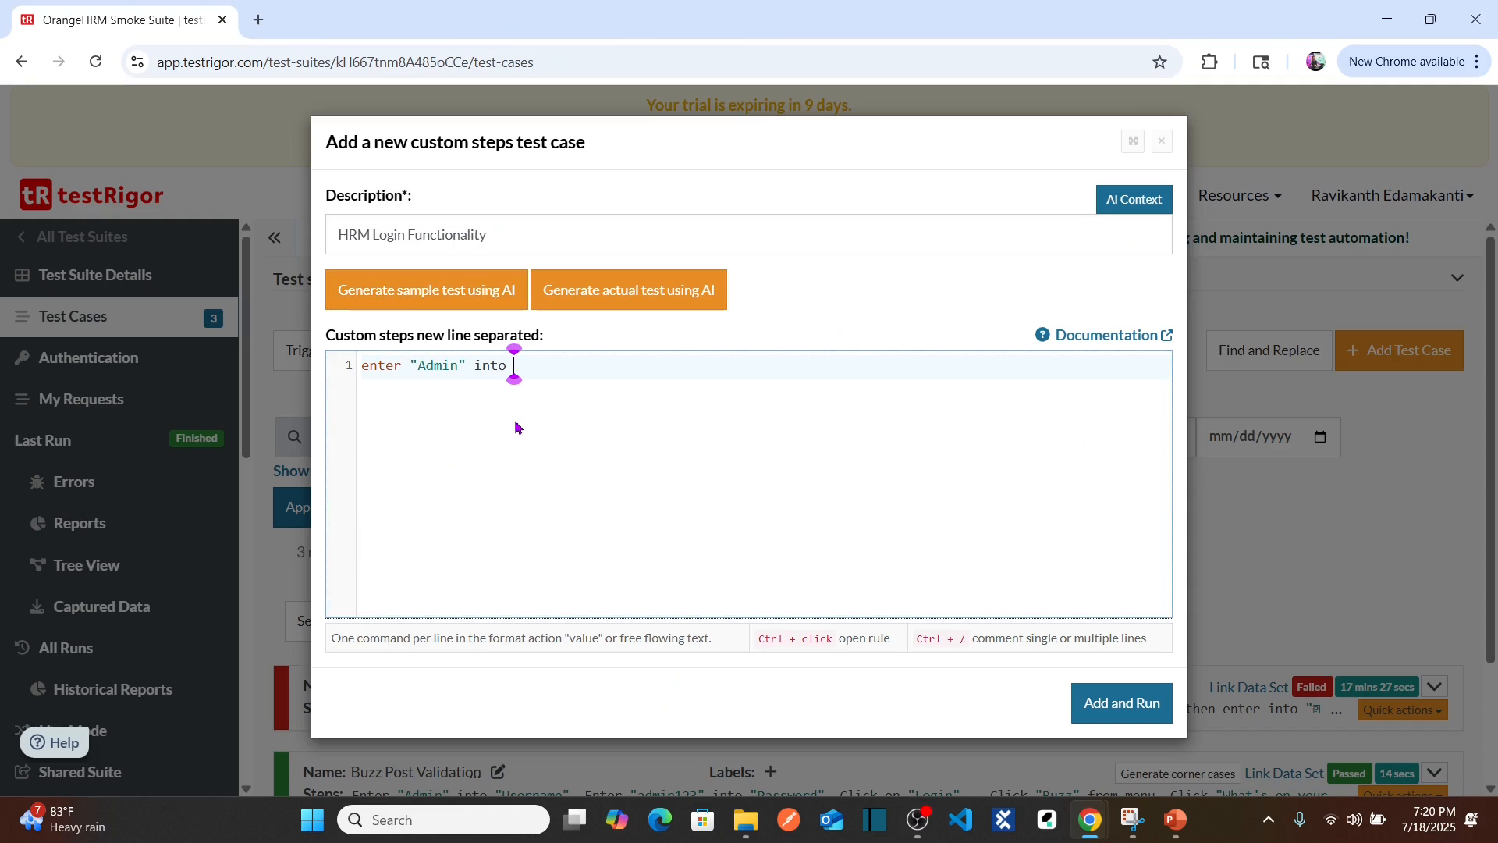
pyautogui.write('"Username"')
pyautogui.press('Return')
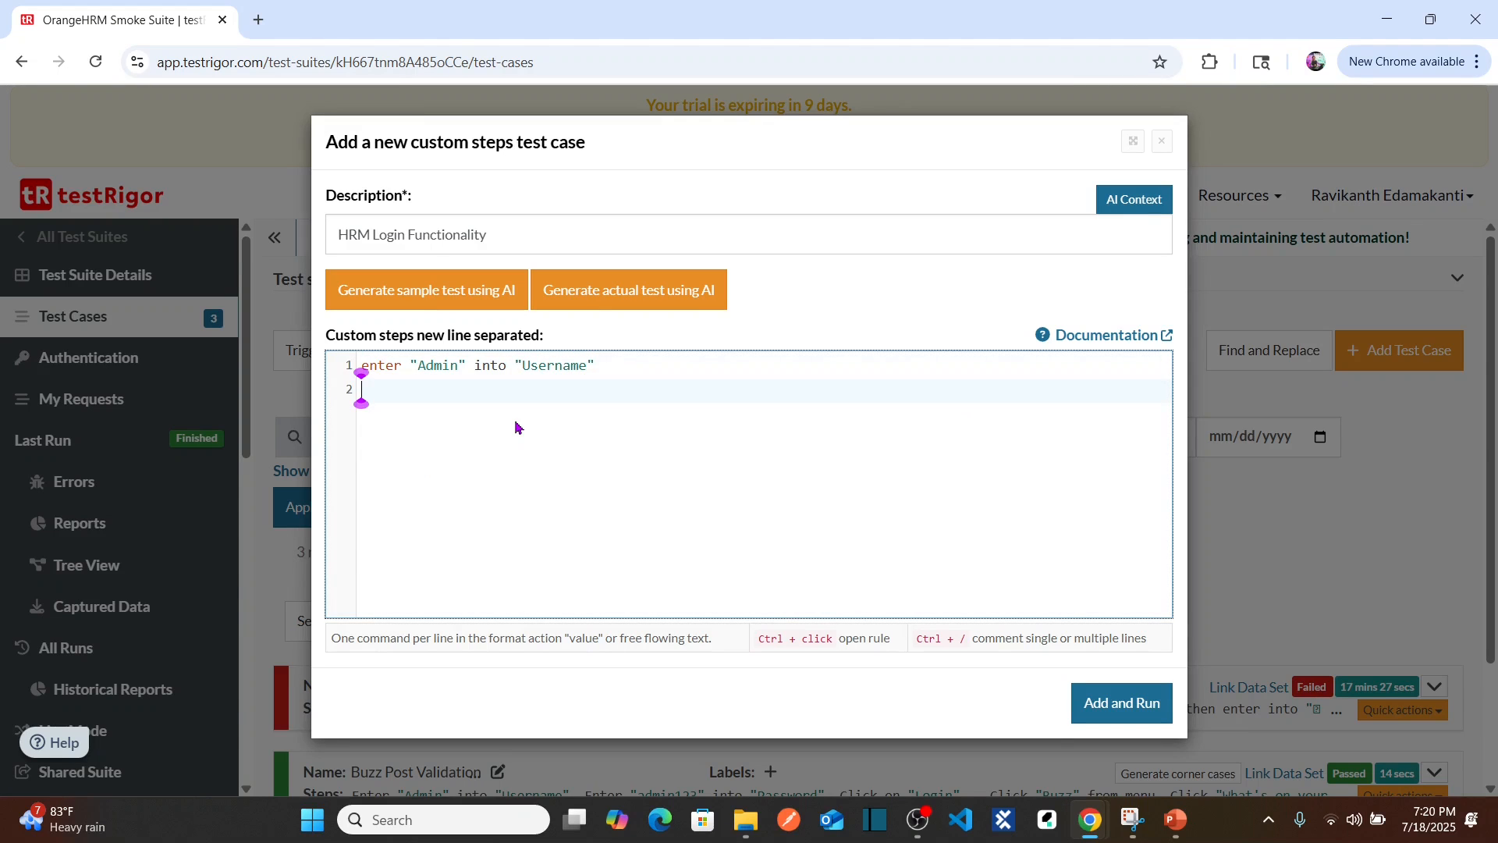
# Step: Add line 2 entering the demo password into "Password", leaving an empty third line
pyautogui.write('enter')
pyautogui.write('""')
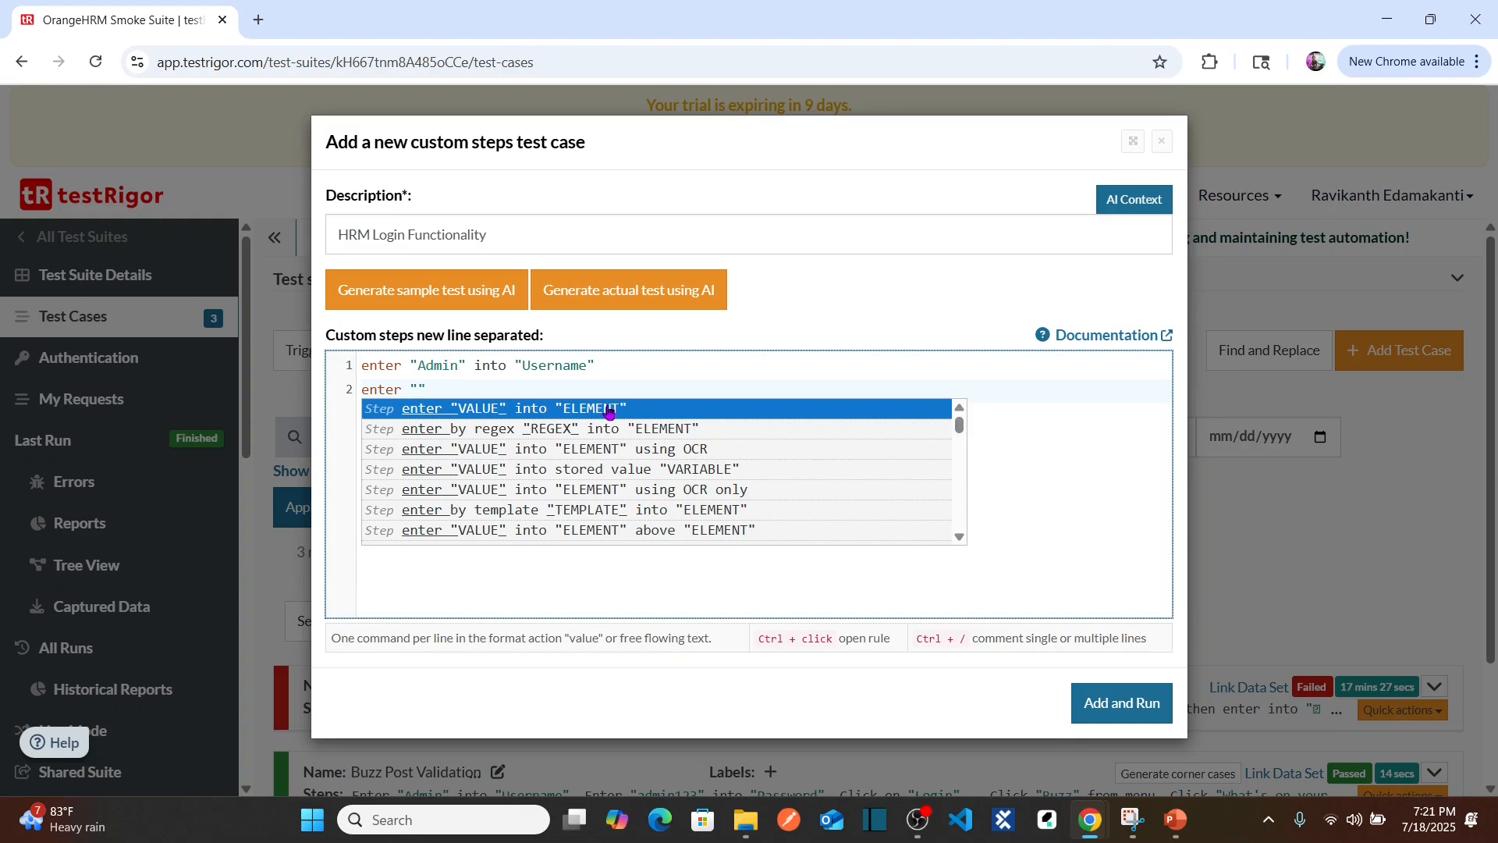
pyautogui.click(417, 389)
pyautogui.write('admin')
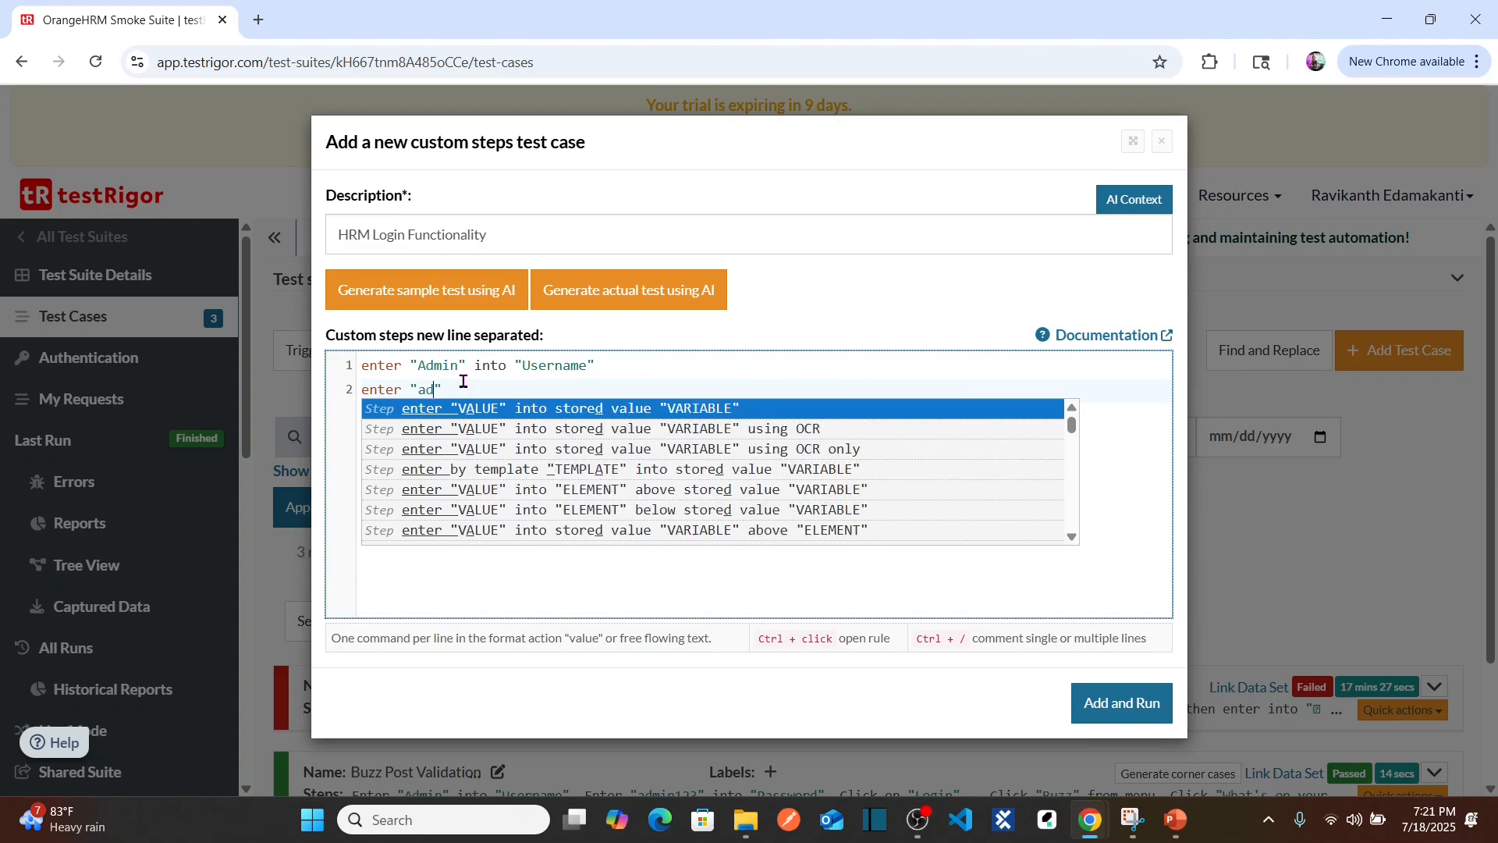
pyautogui.write('123')
pyautogui.press('Right')
pyautogui.write('into "Password"')
pyautogui.press('Return')
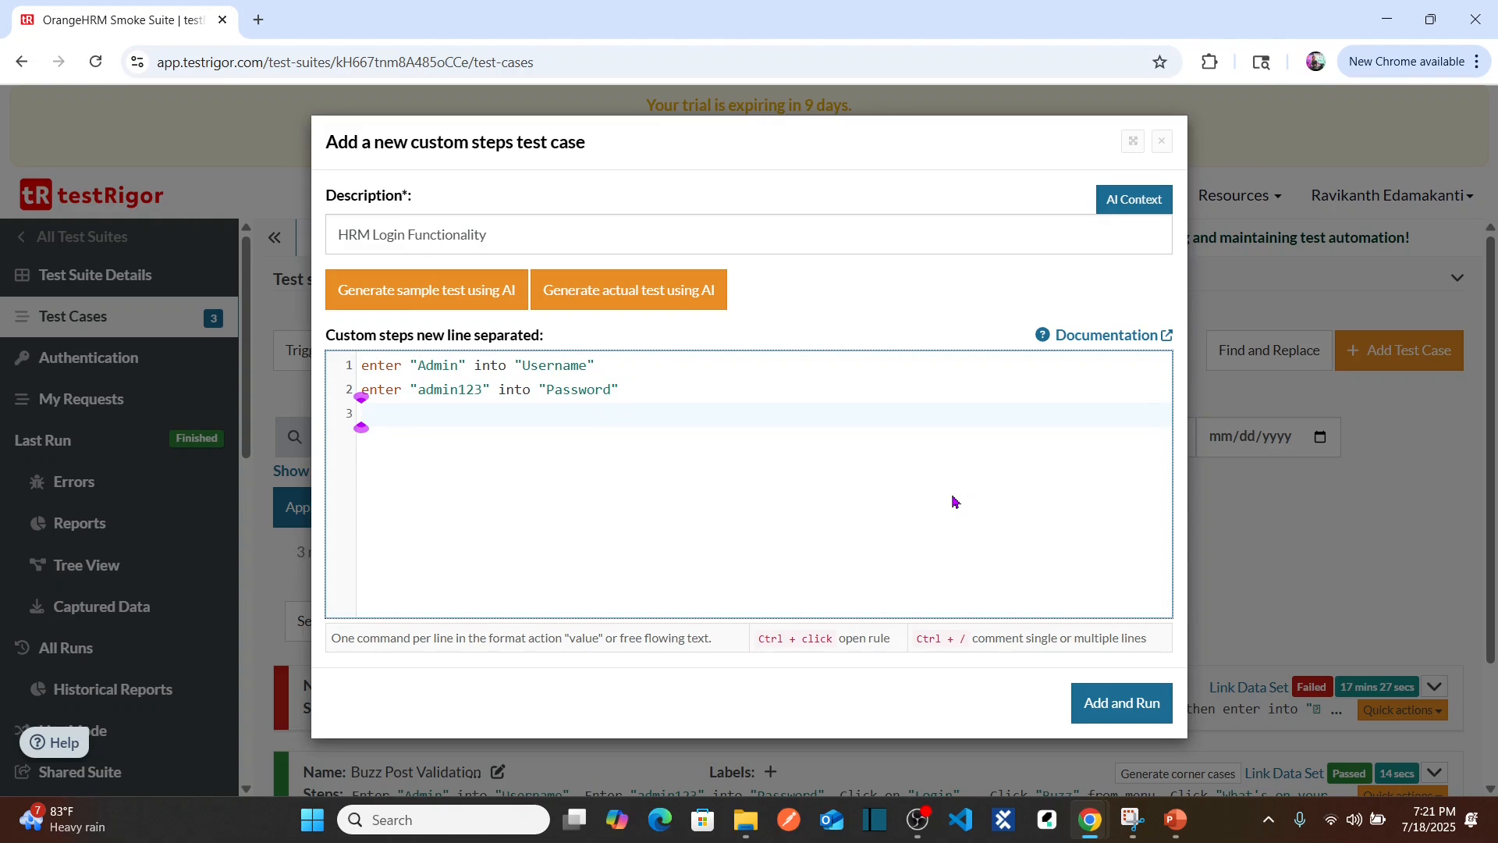
pyautogui.hotkey('alt', 'Tab')
pyautogui.click(171, 31)
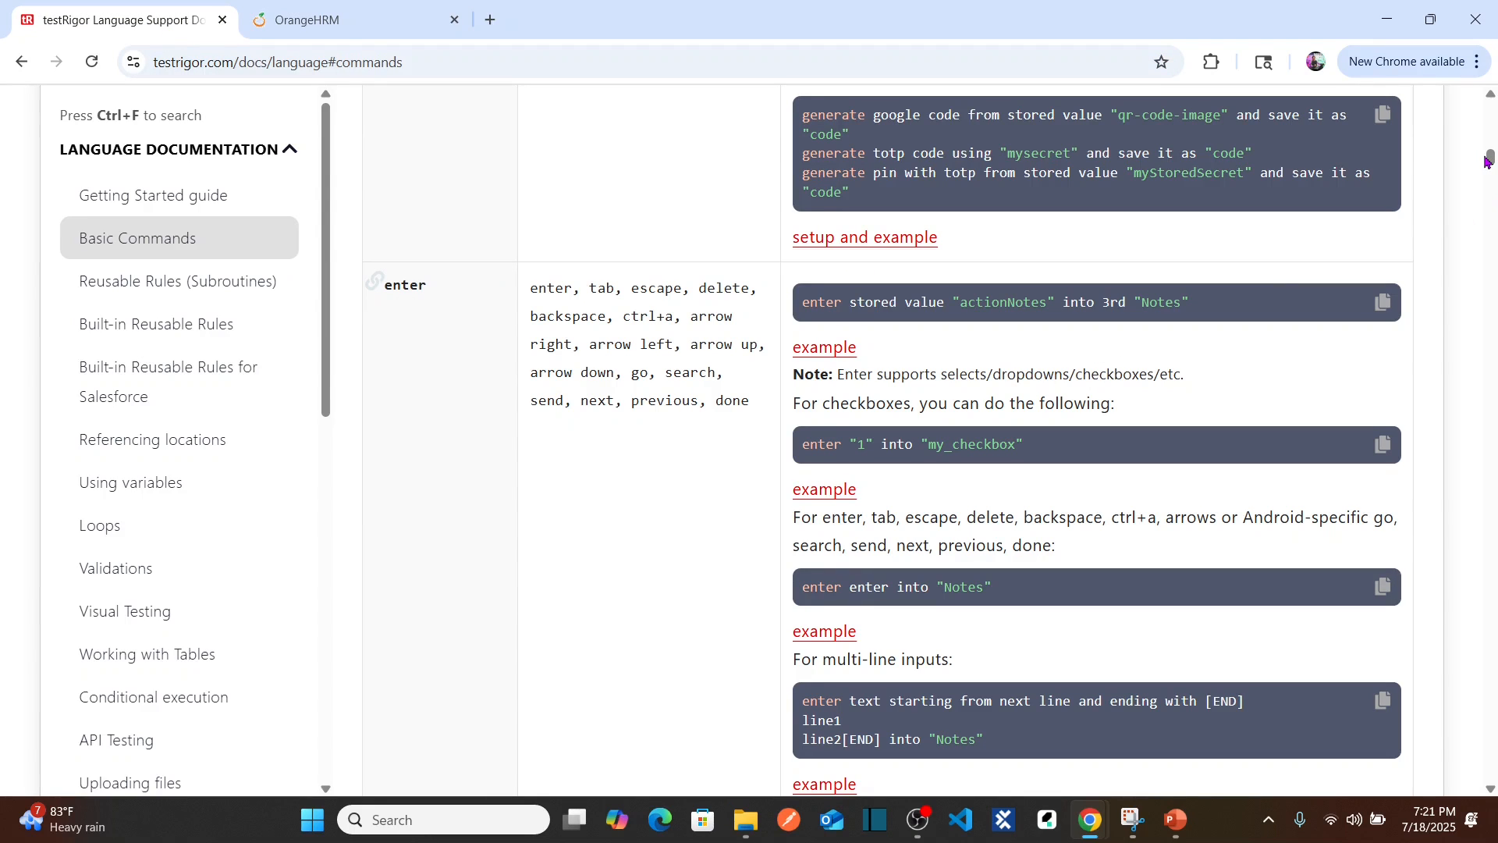
# Step: Review the OrangeHRM login page, then close its tab to return to the draft
pyautogui.moveTo(1487, 162); pyautogui.dragTo(1488, 125)
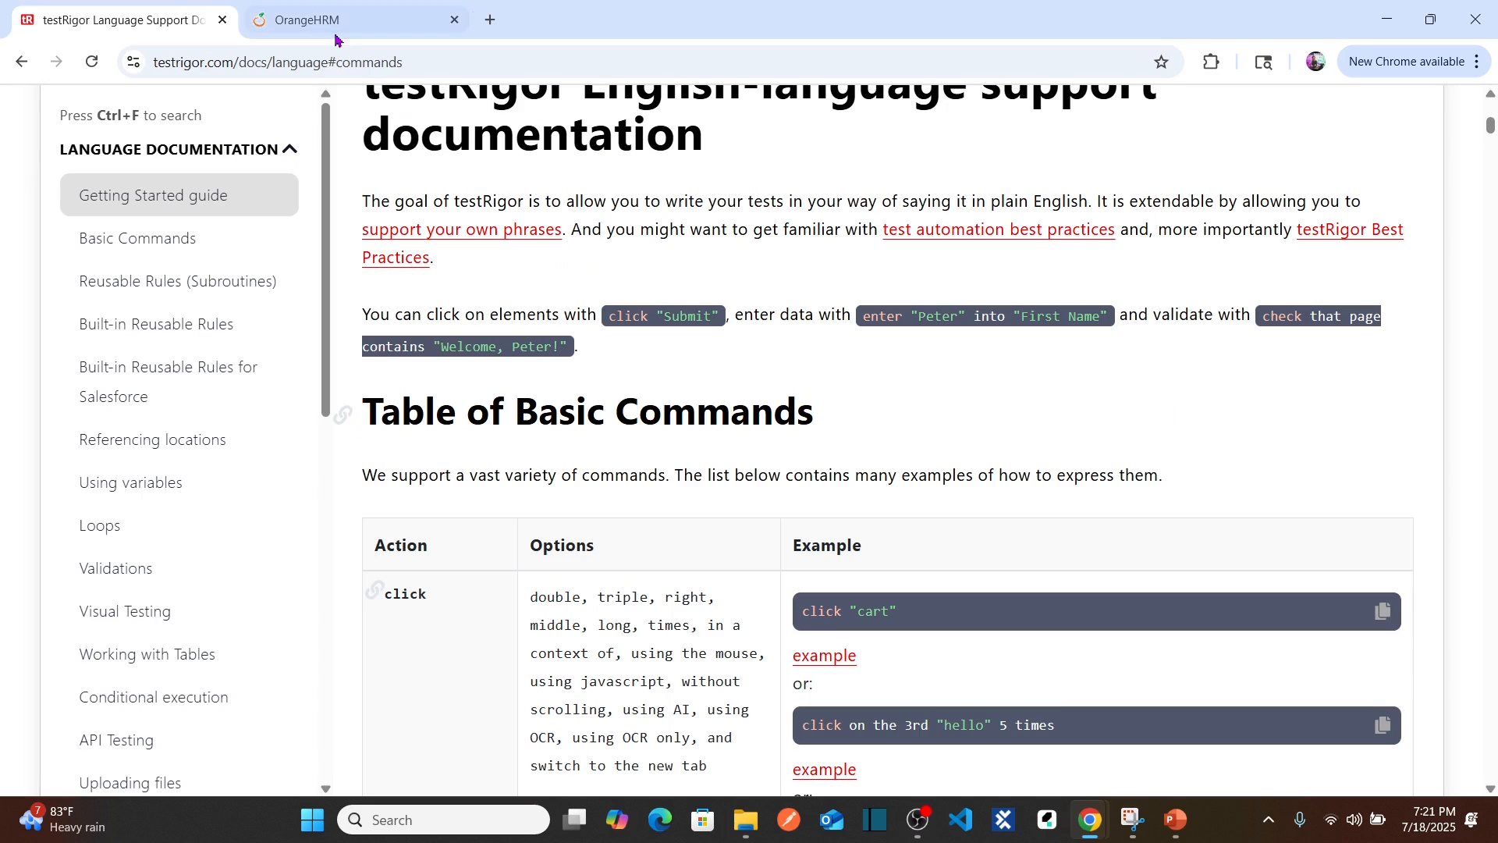
pyautogui.click(336, 33)
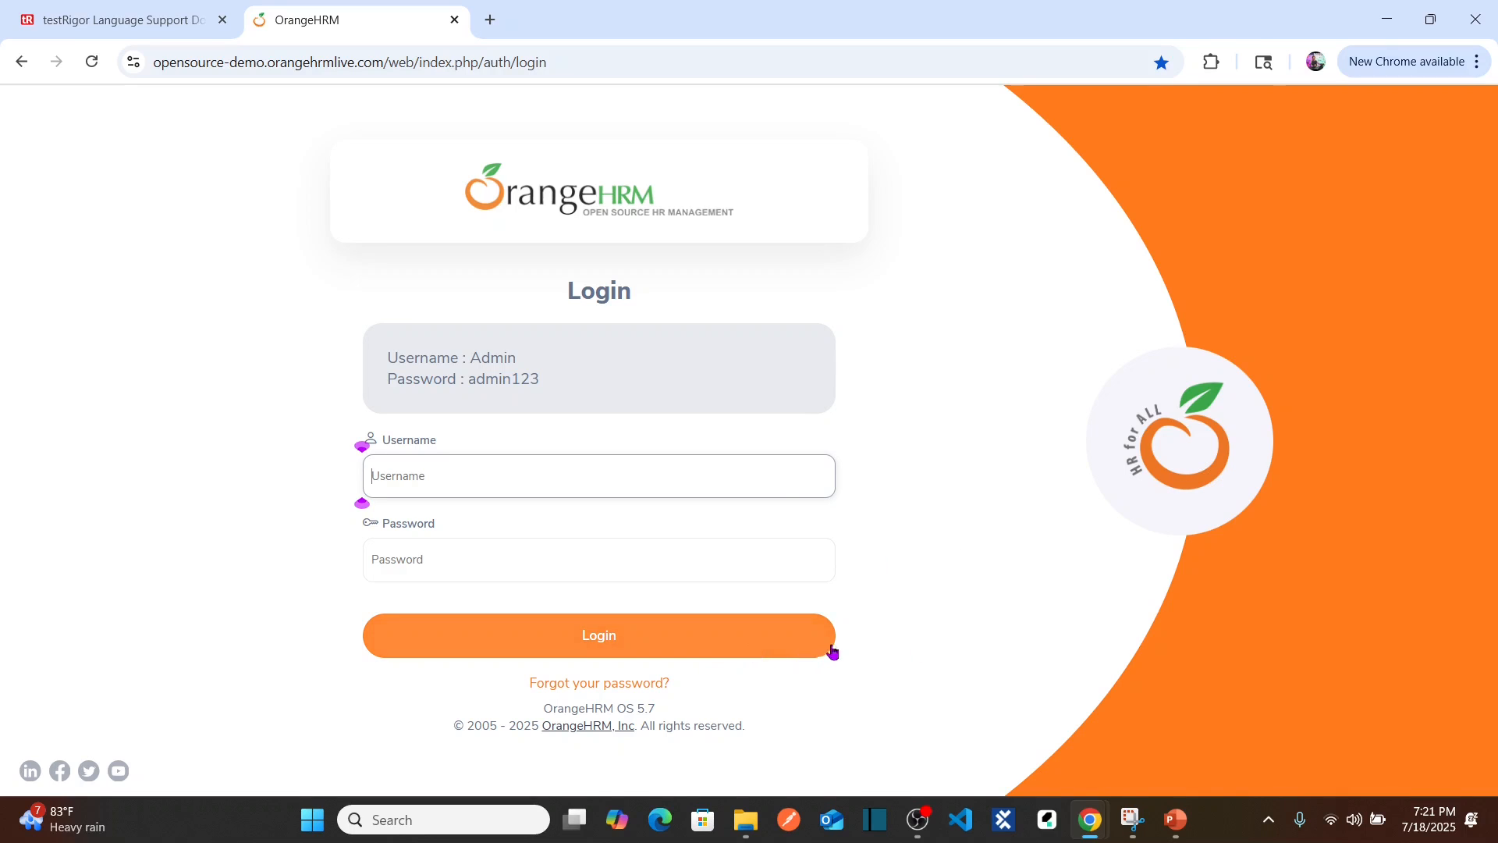
pyautogui.hotkey('ctrl', 'w')
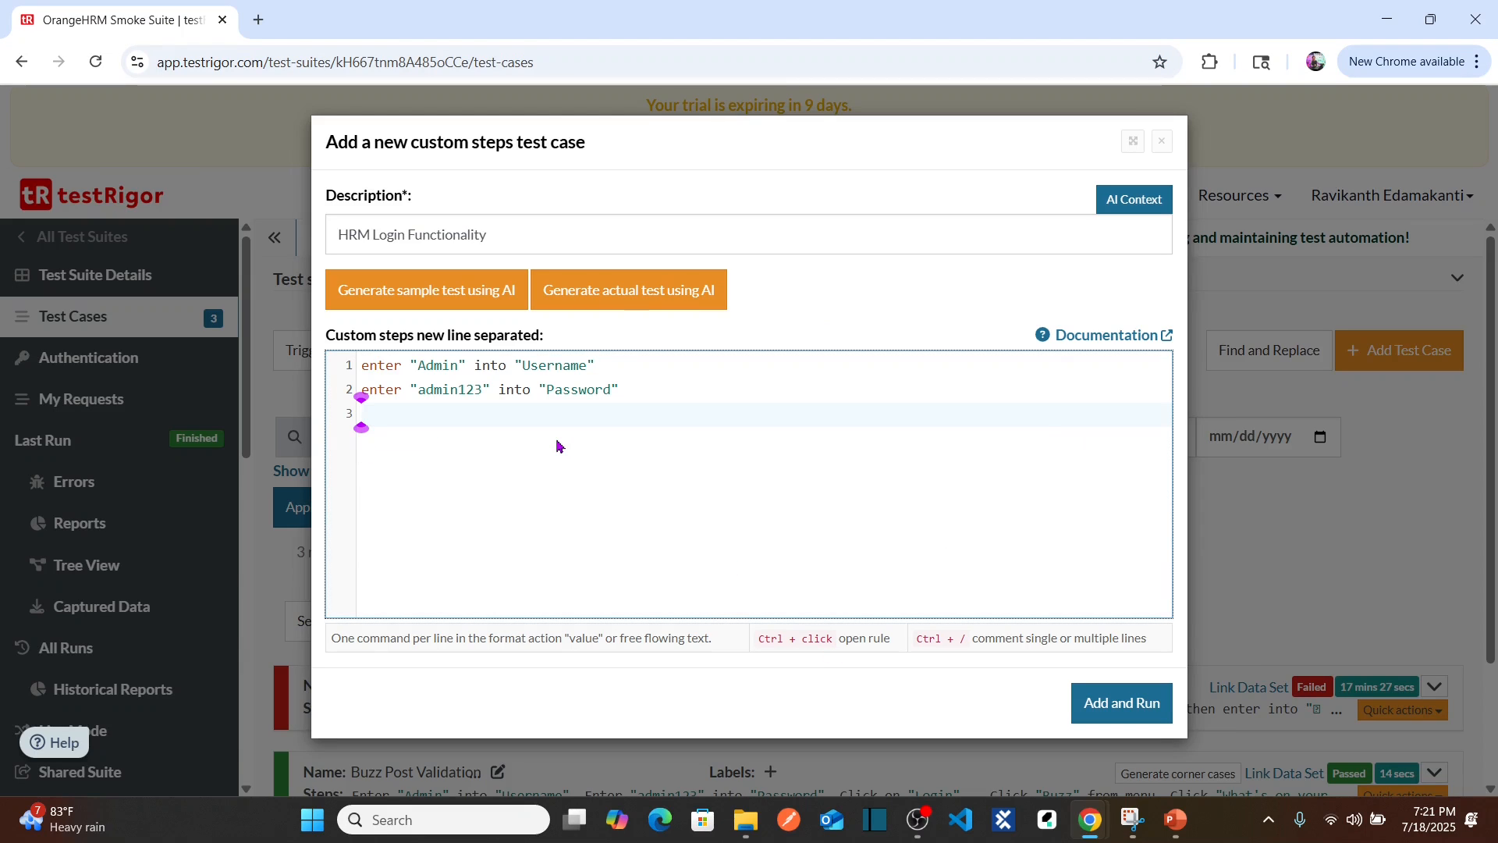
# Step: Write click "Login" as the third step and dismiss the suggestions
pyautogui.write('click')
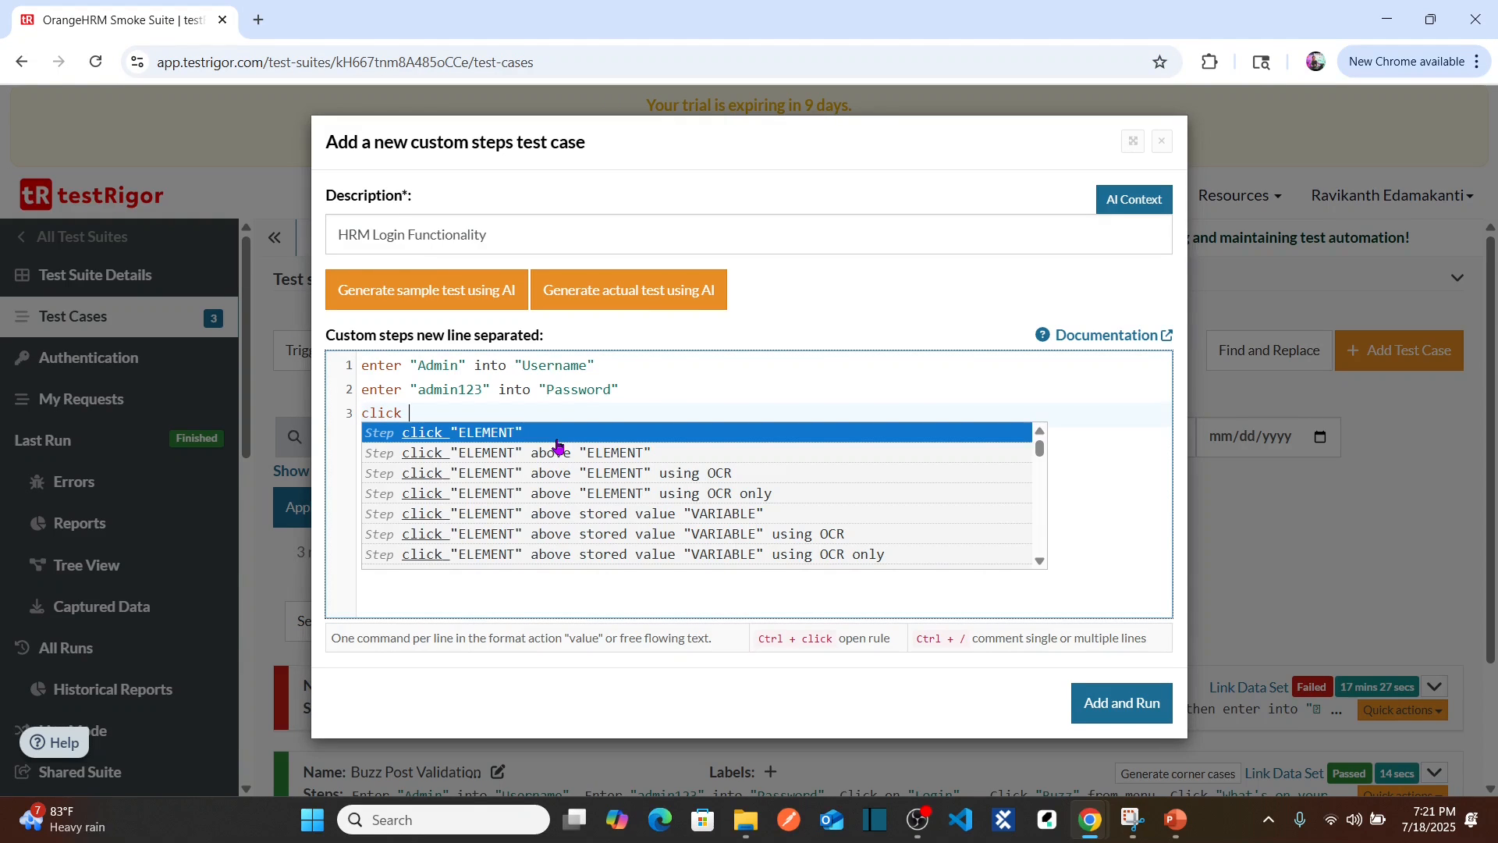
pyautogui.write(' "Logi')
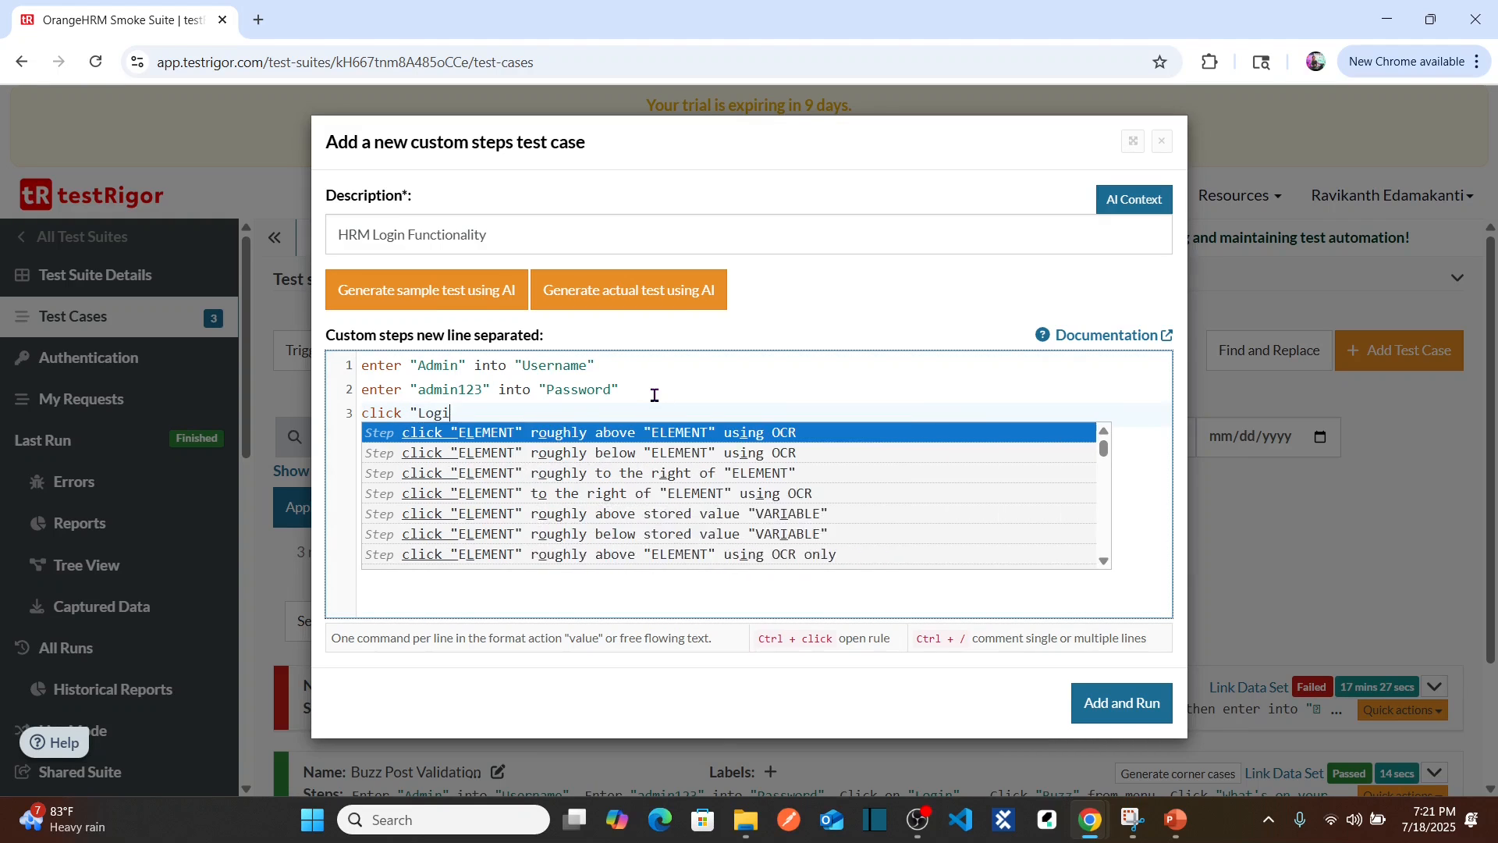
pyautogui.write('n"')
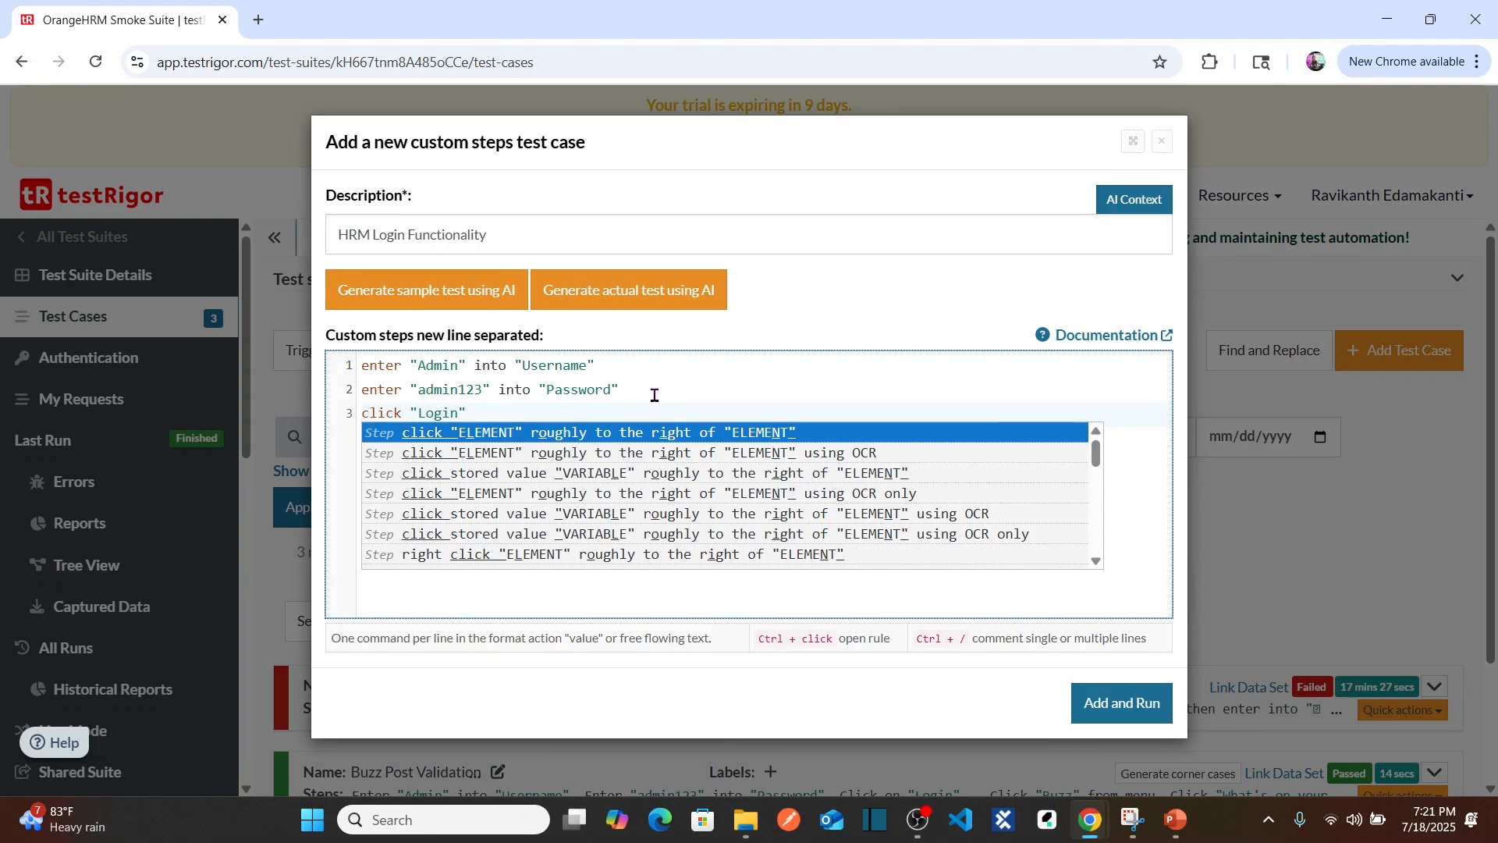
pyautogui.click(539, 415)
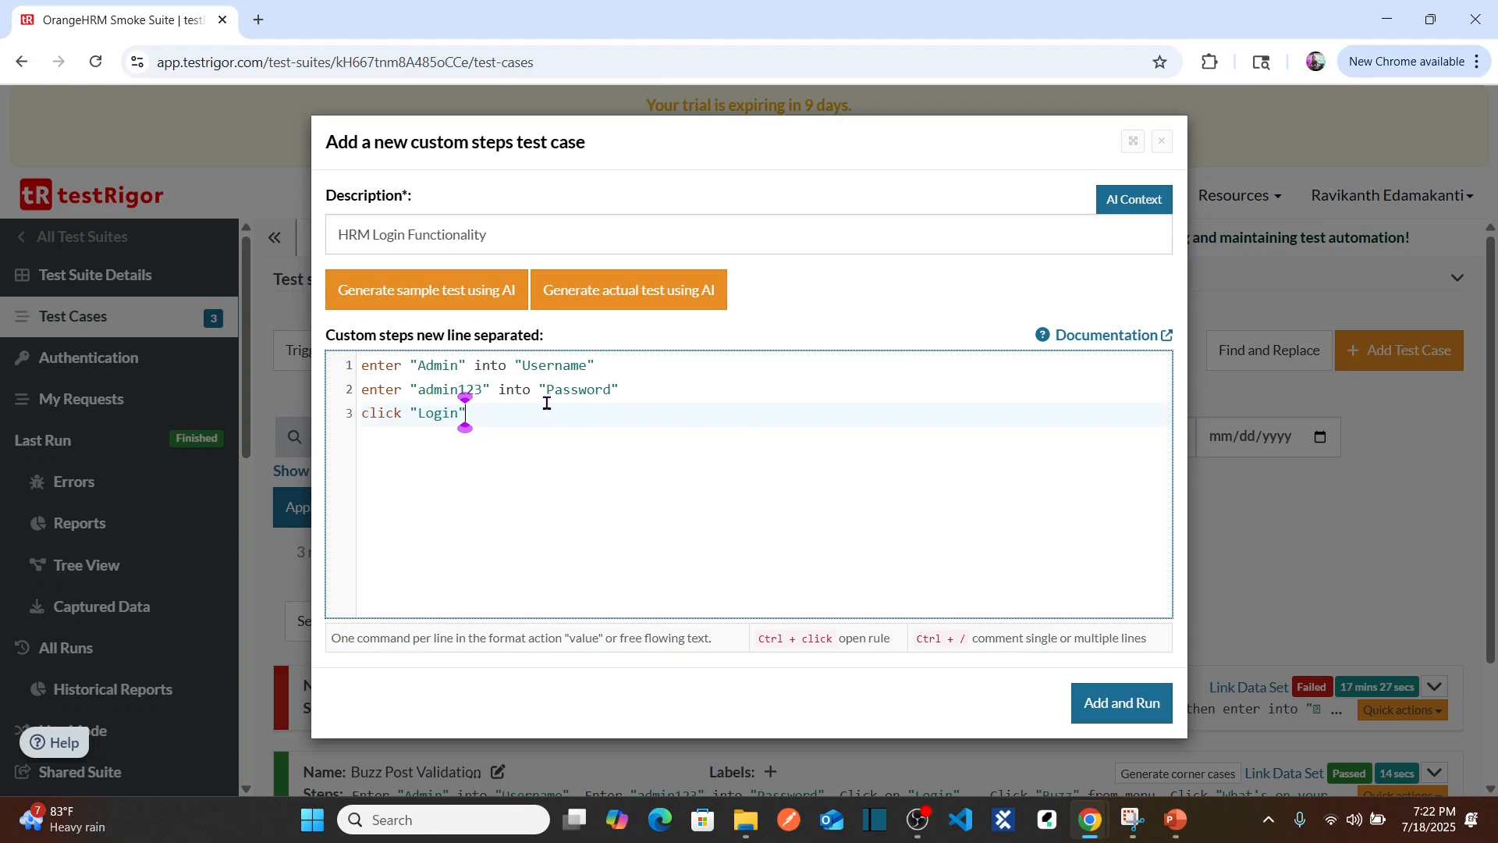
# Step: Save and run the test case, then expand the HRM Login Functionality results
pyautogui.click(1108, 702)
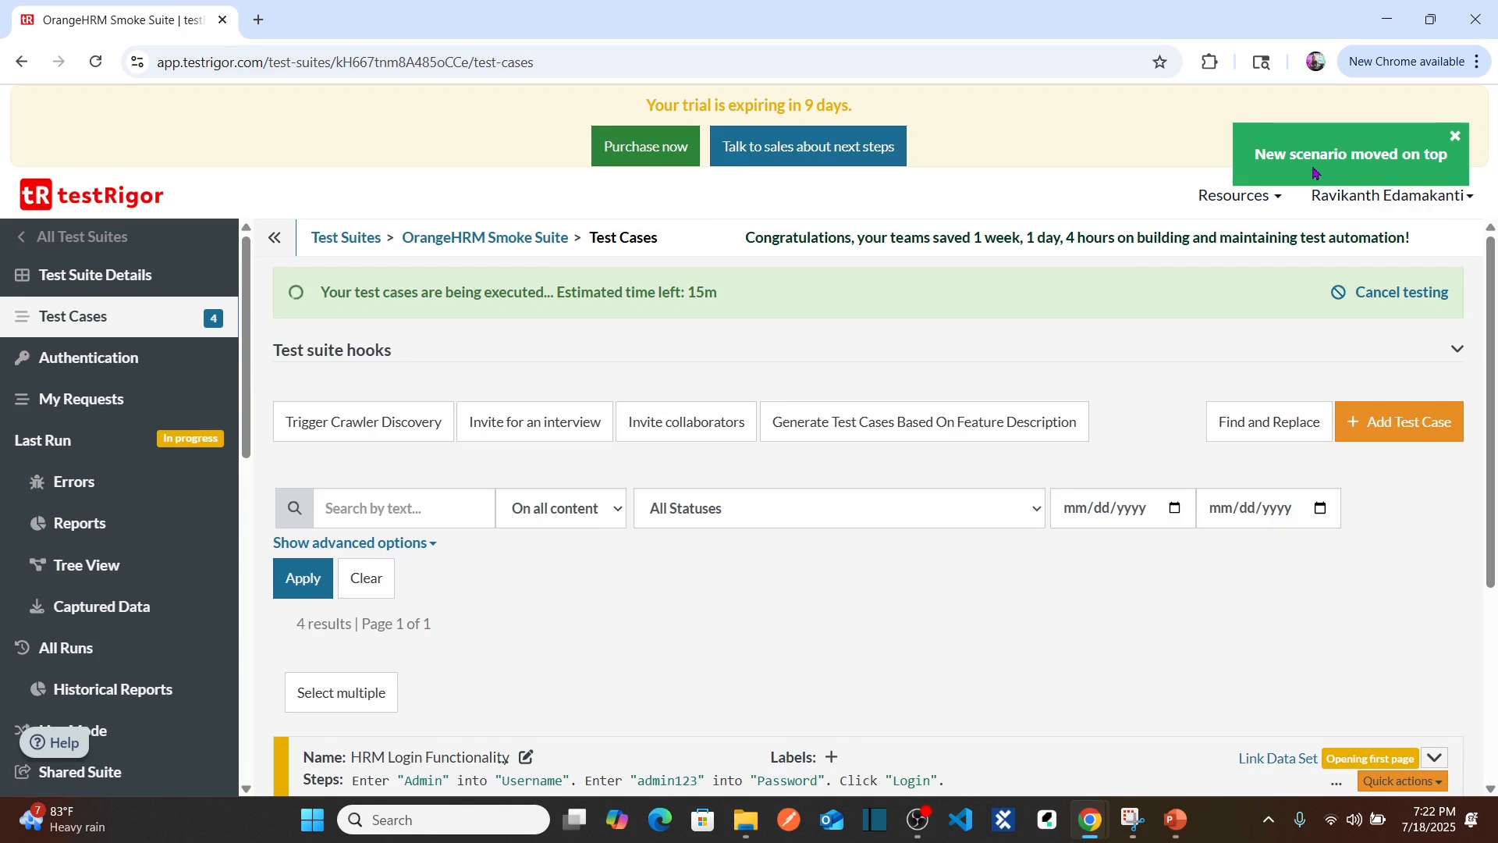
pyautogui.scroll(-4, 1493, 259)
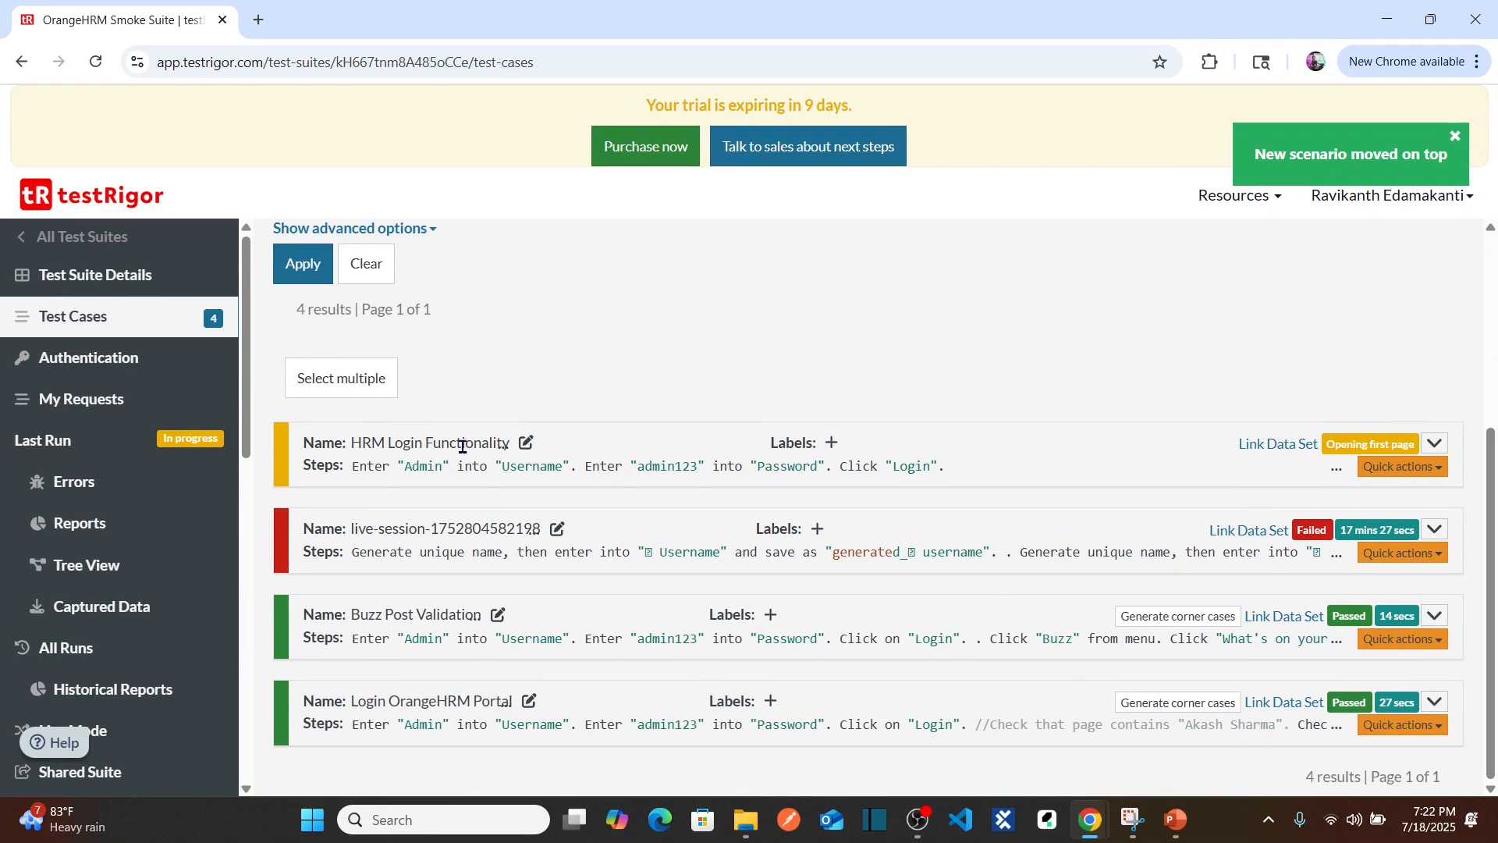
pyautogui.click(1434, 445)
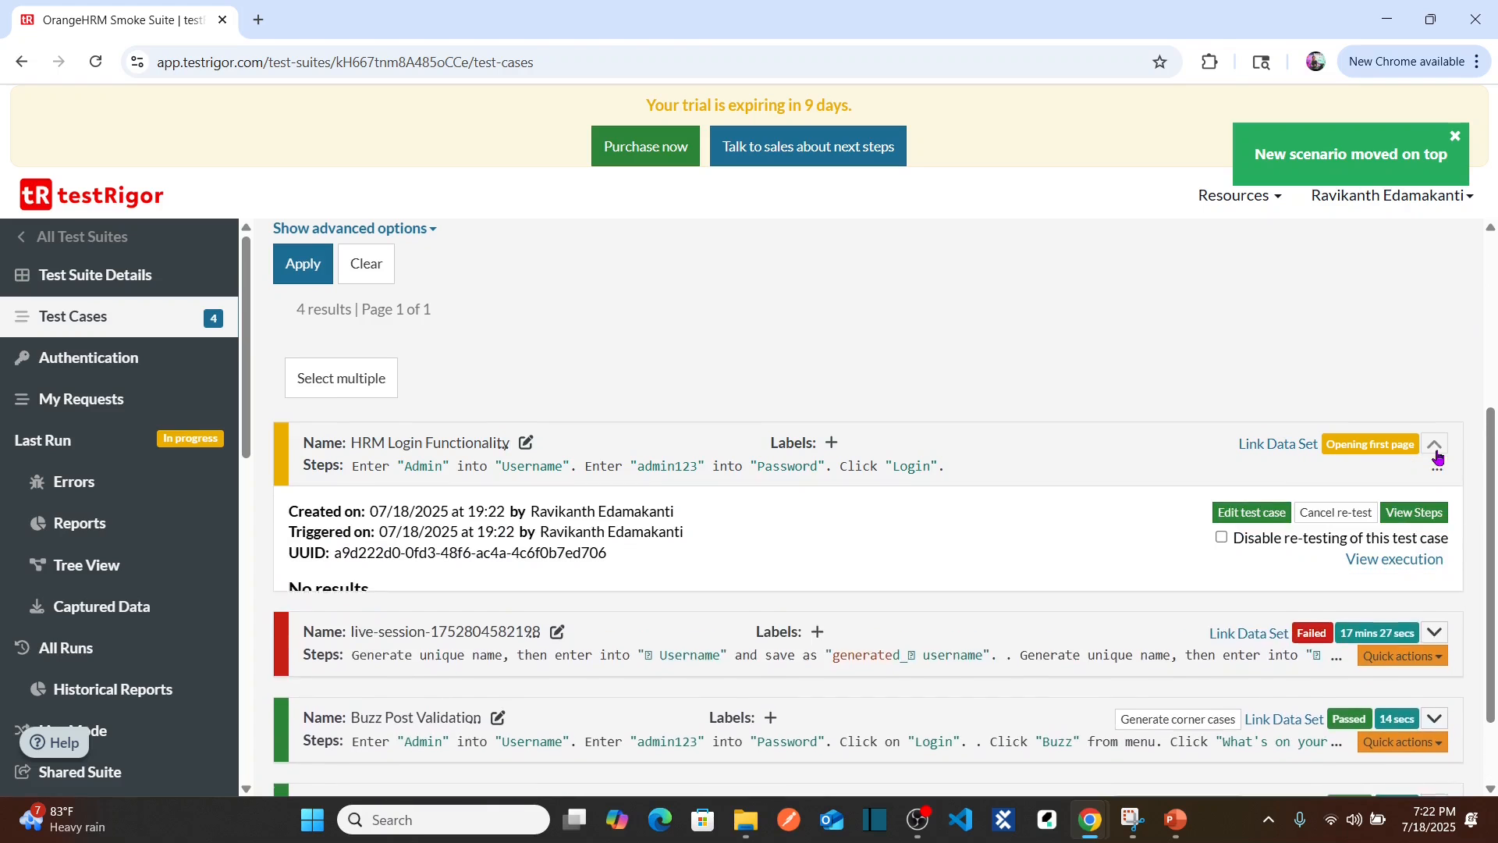
pyautogui.moveTo(1492, 461); pyautogui.dragTo(1493, 510)
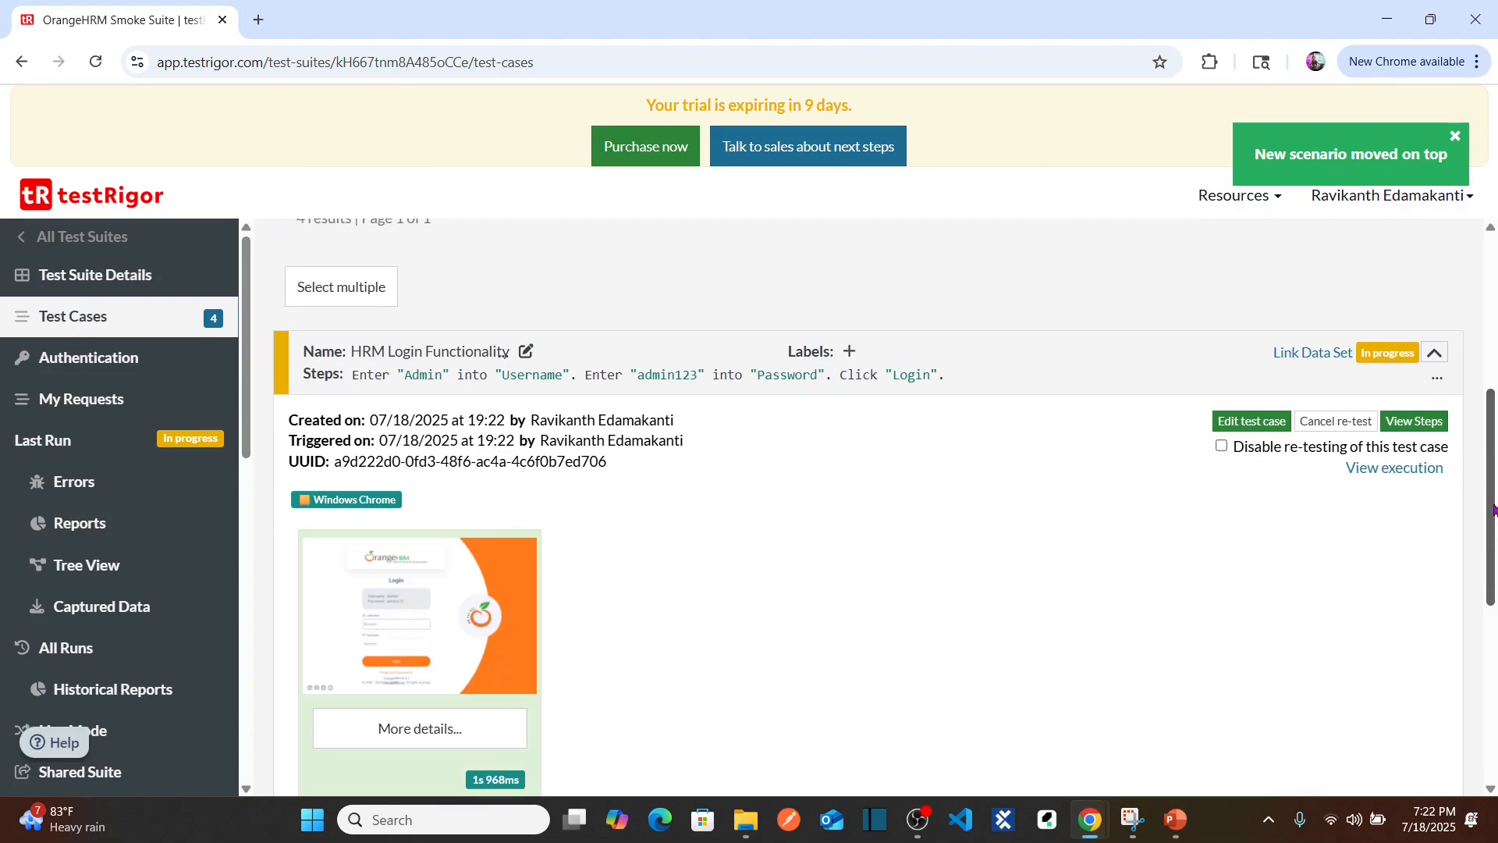
pyautogui.moveTo(1493, 511); pyautogui.dragTo(1494, 577)
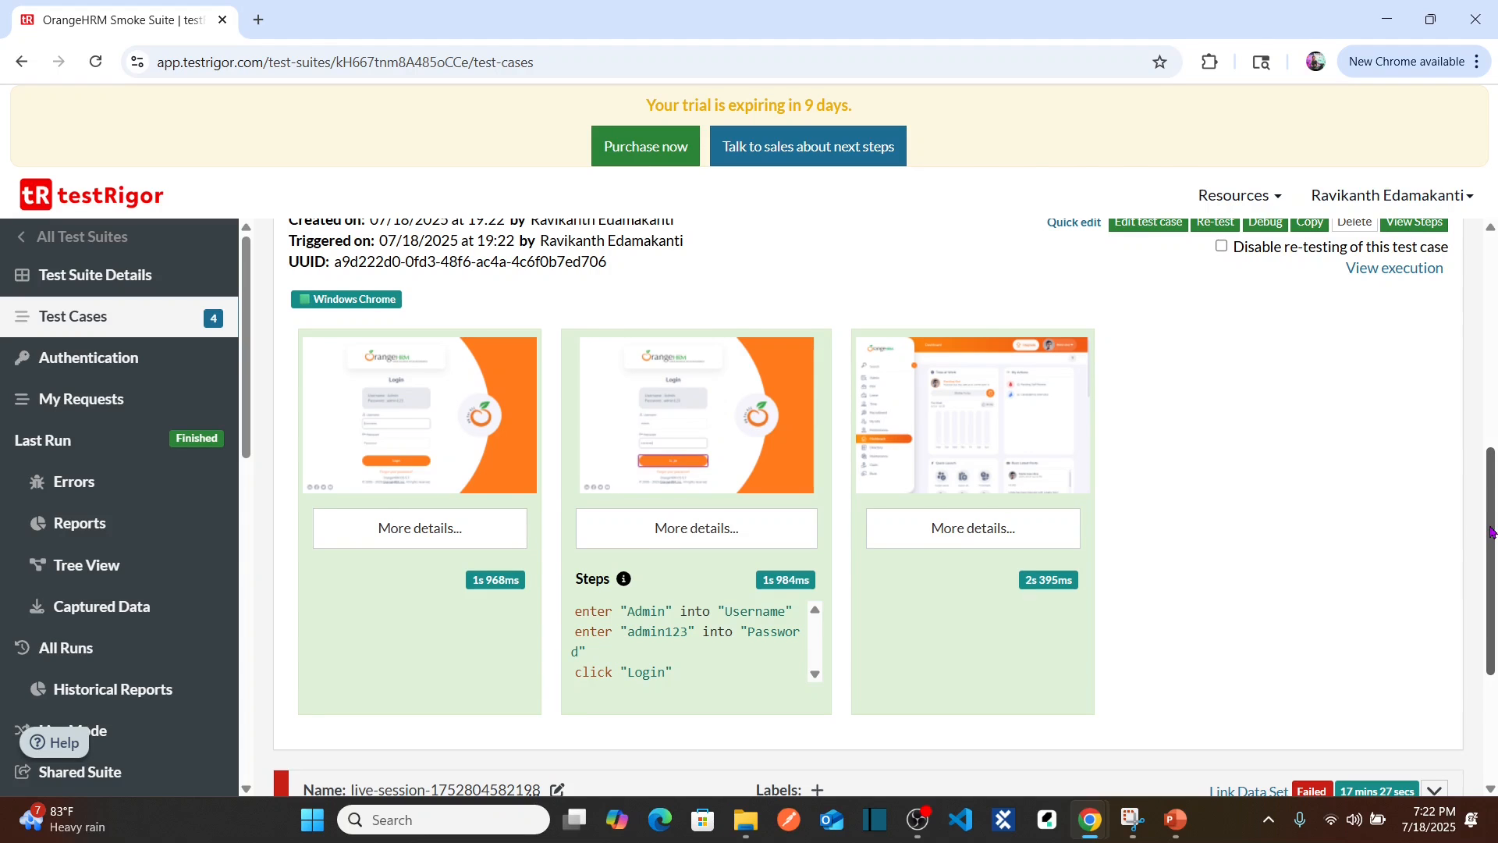
pyautogui.scroll(2, 1492, 533)
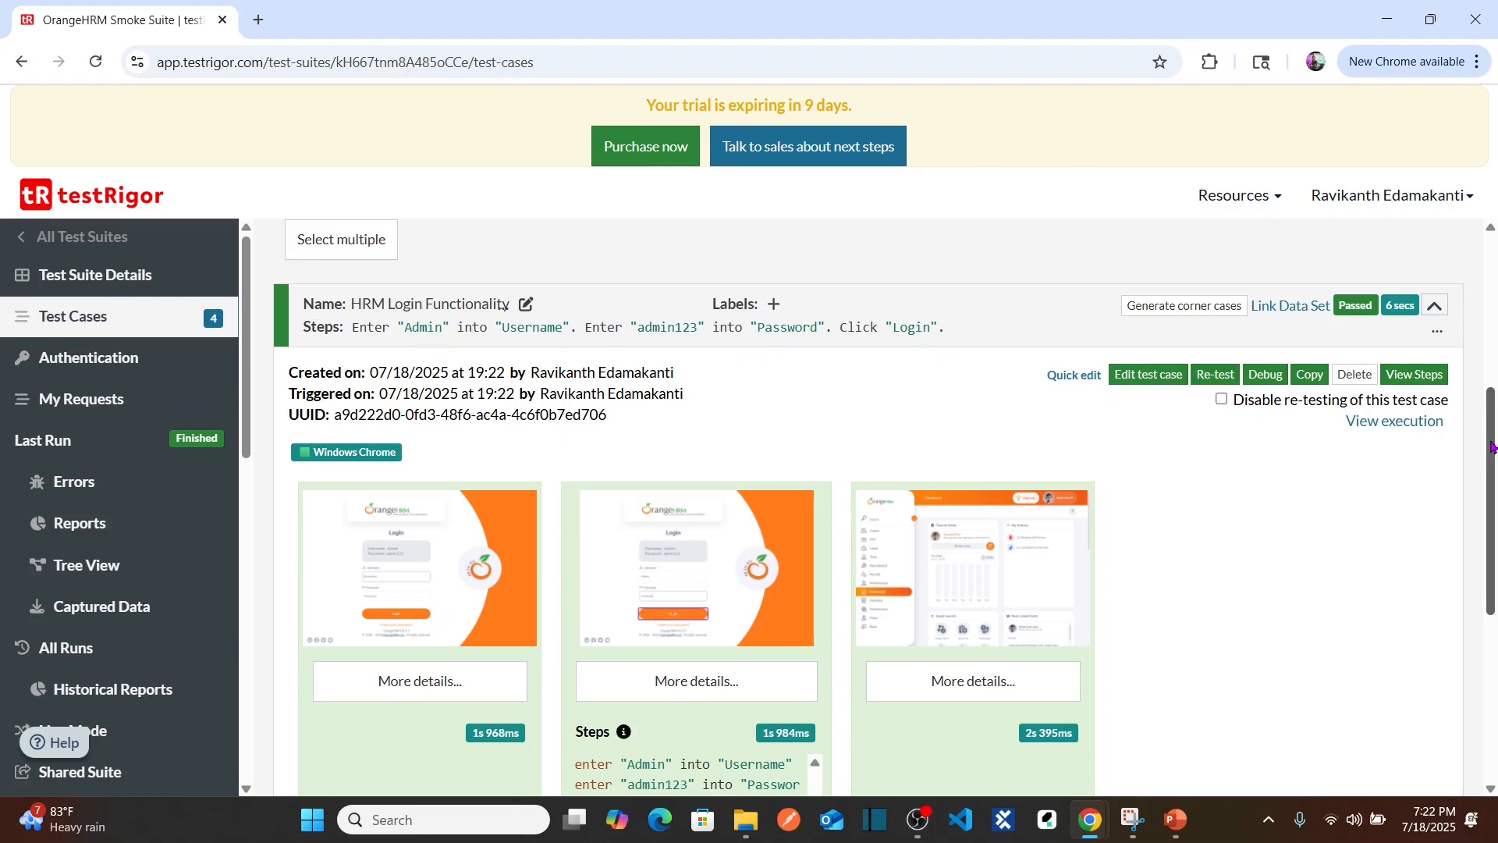
pyautogui.scroll(-2, 1492, 447)
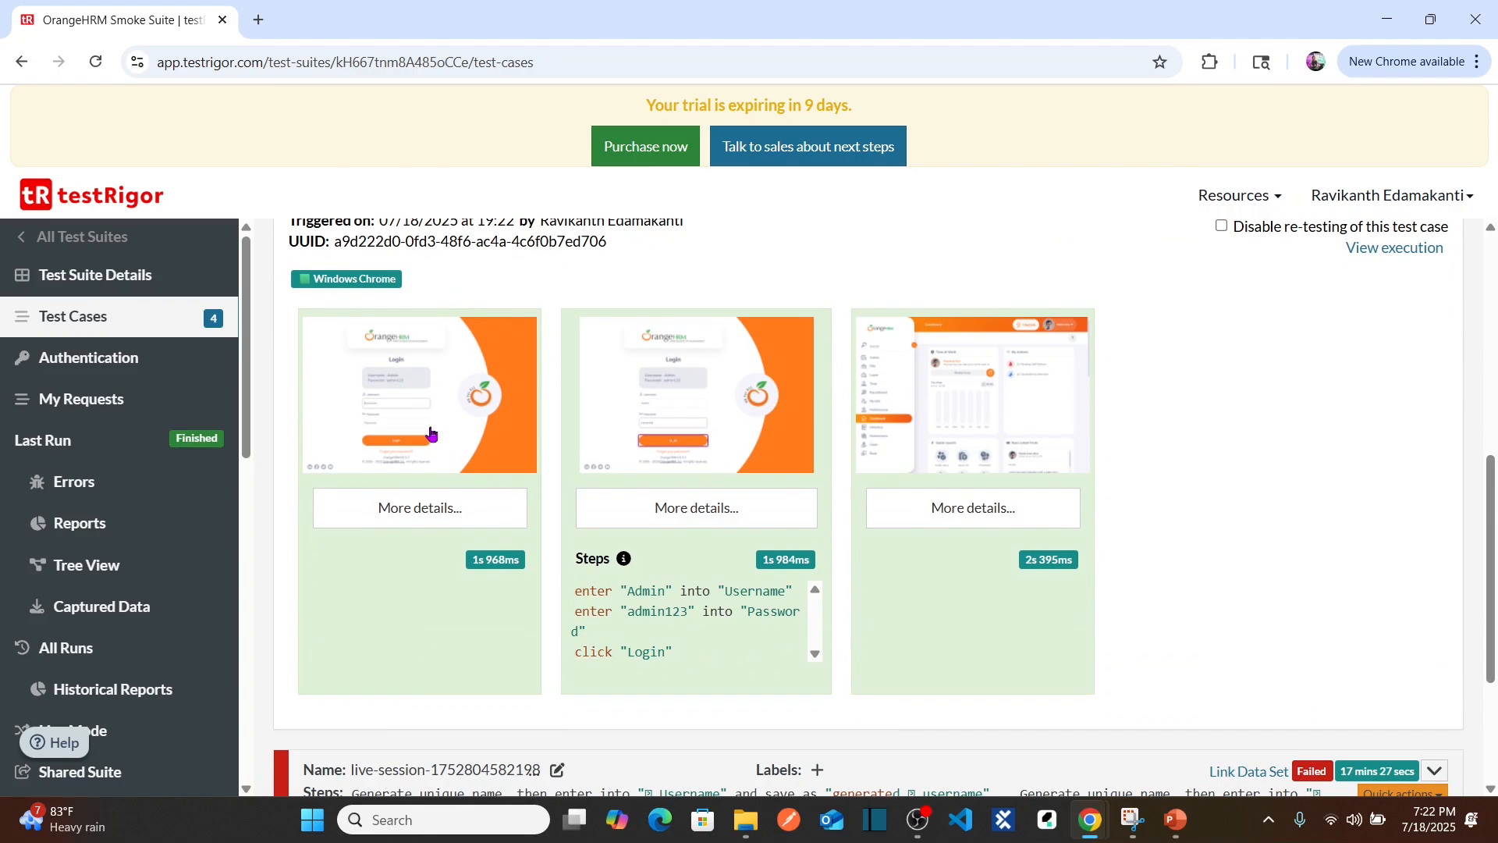
# Step: Enlarge and close each of the three run screenshots, ending with the dashboard
pyautogui.click(430, 434)
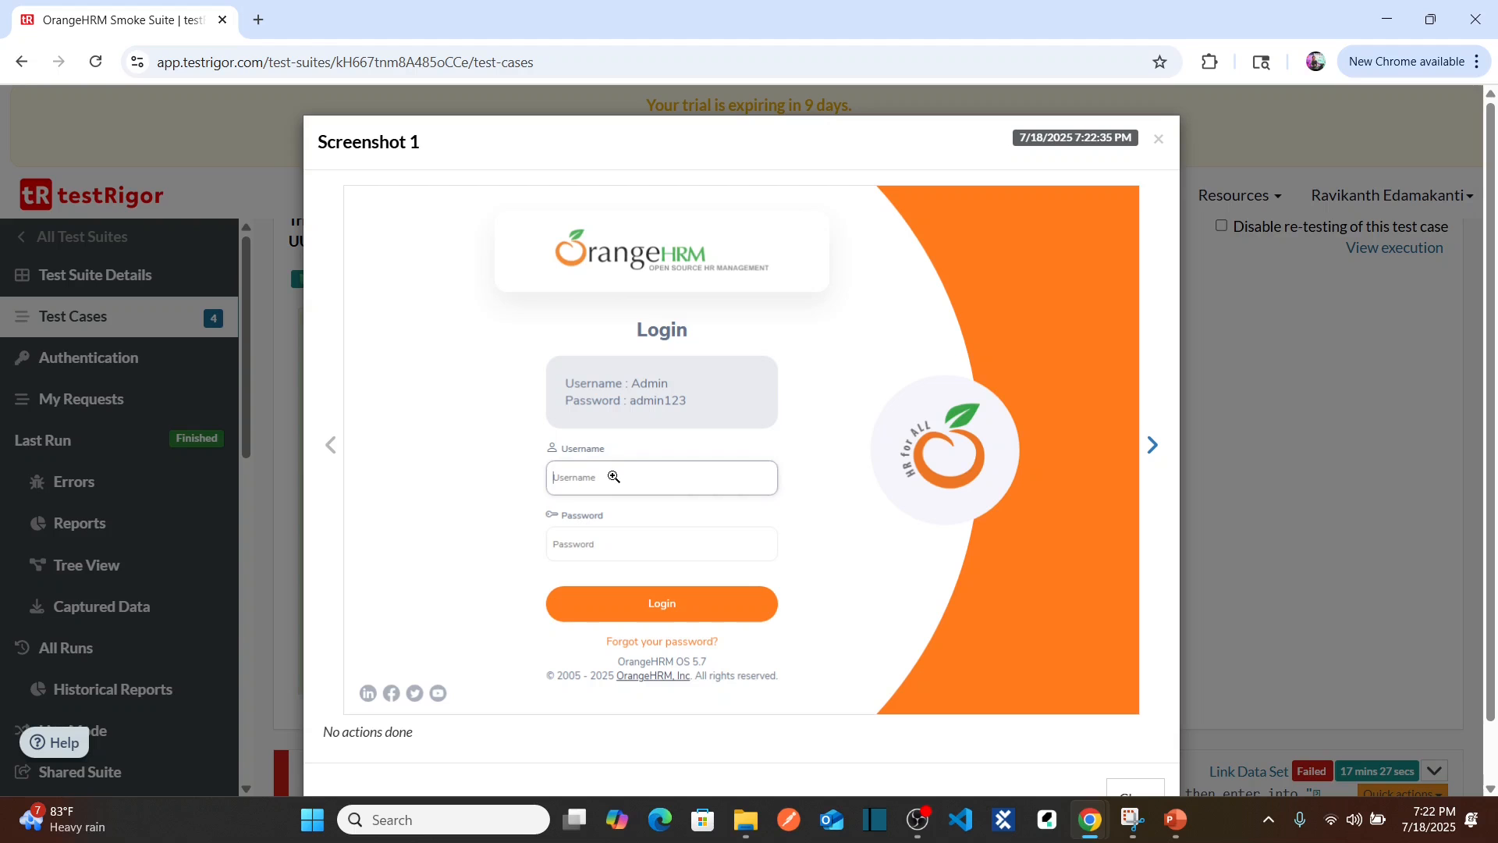
pyautogui.press('Escape')
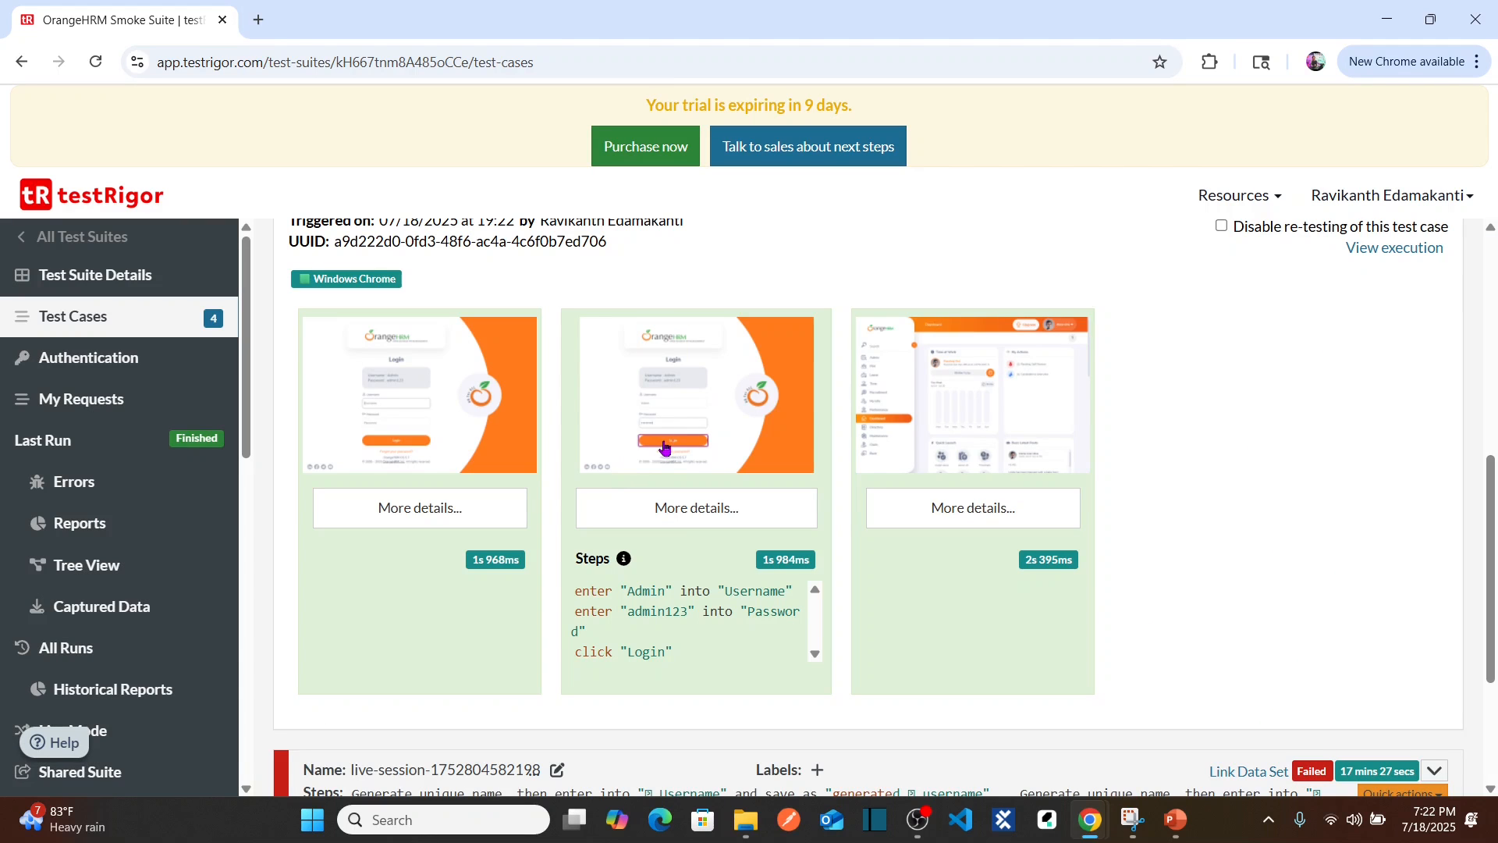
pyautogui.click(665, 449)
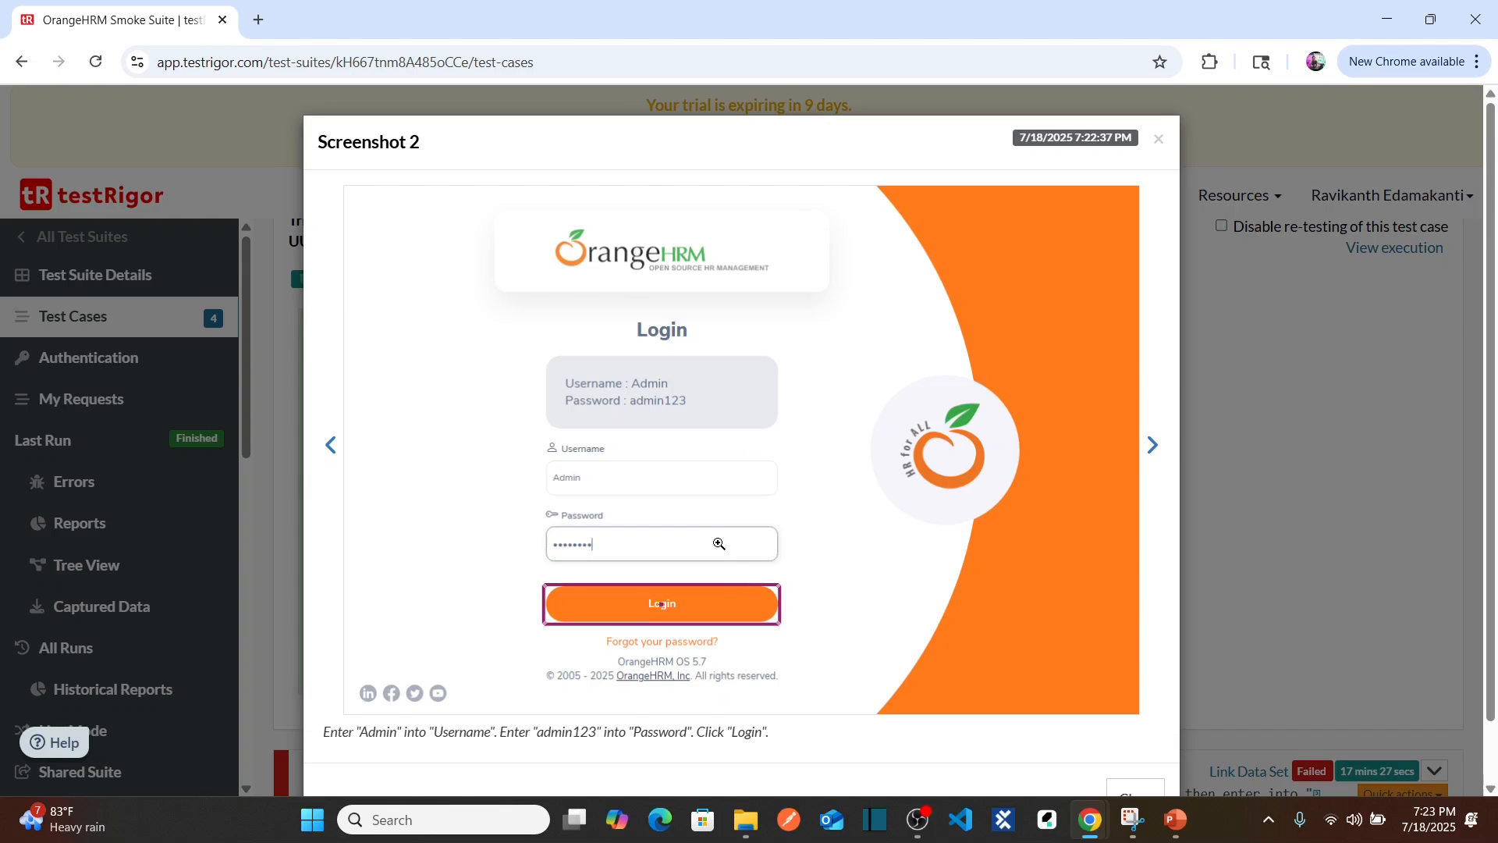
pyautogui.press('Escape')
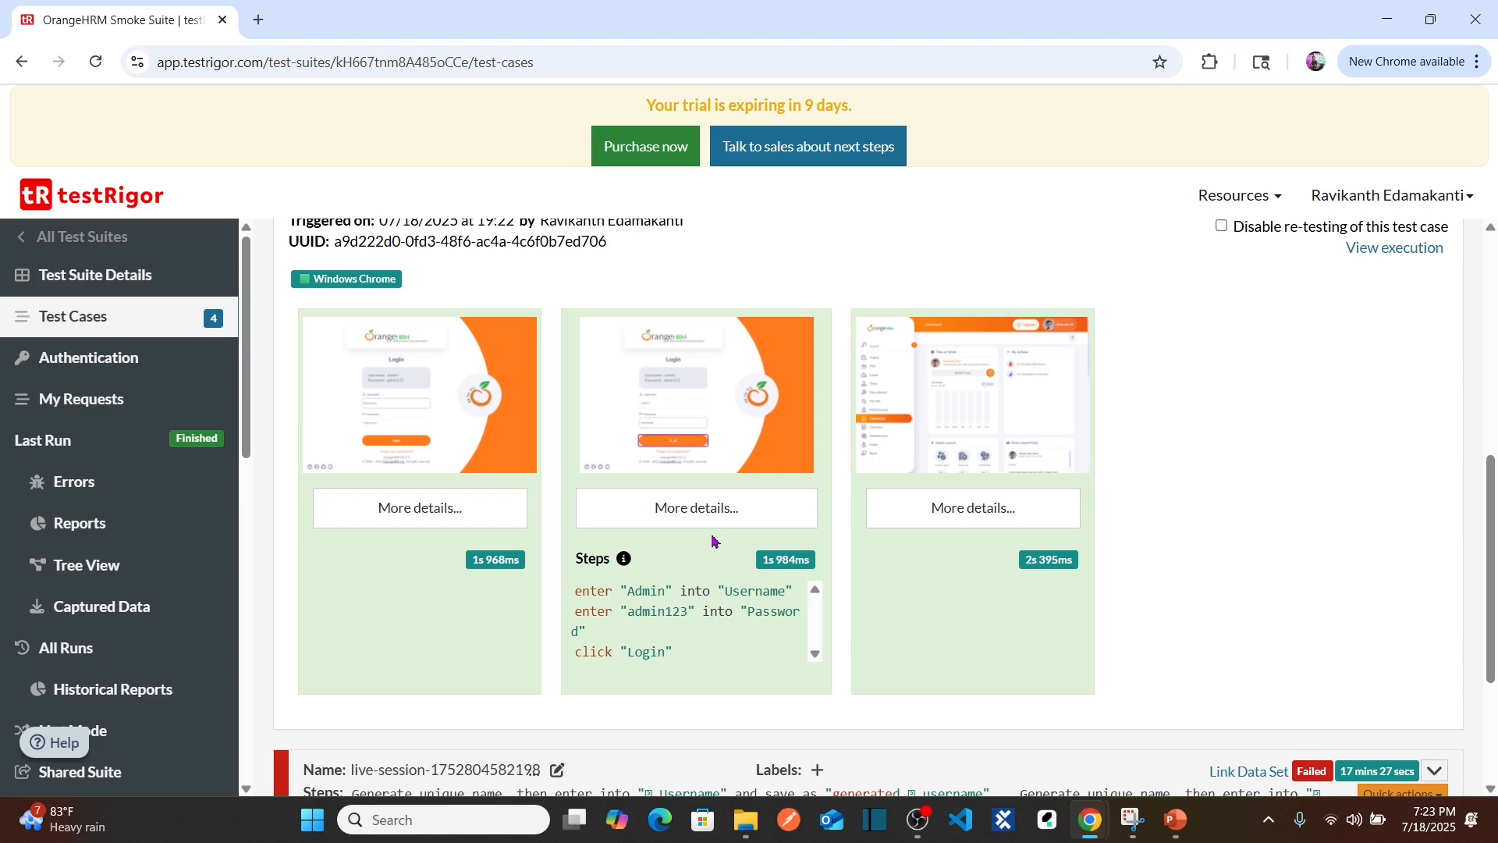
pyautogui.click(970, 451)
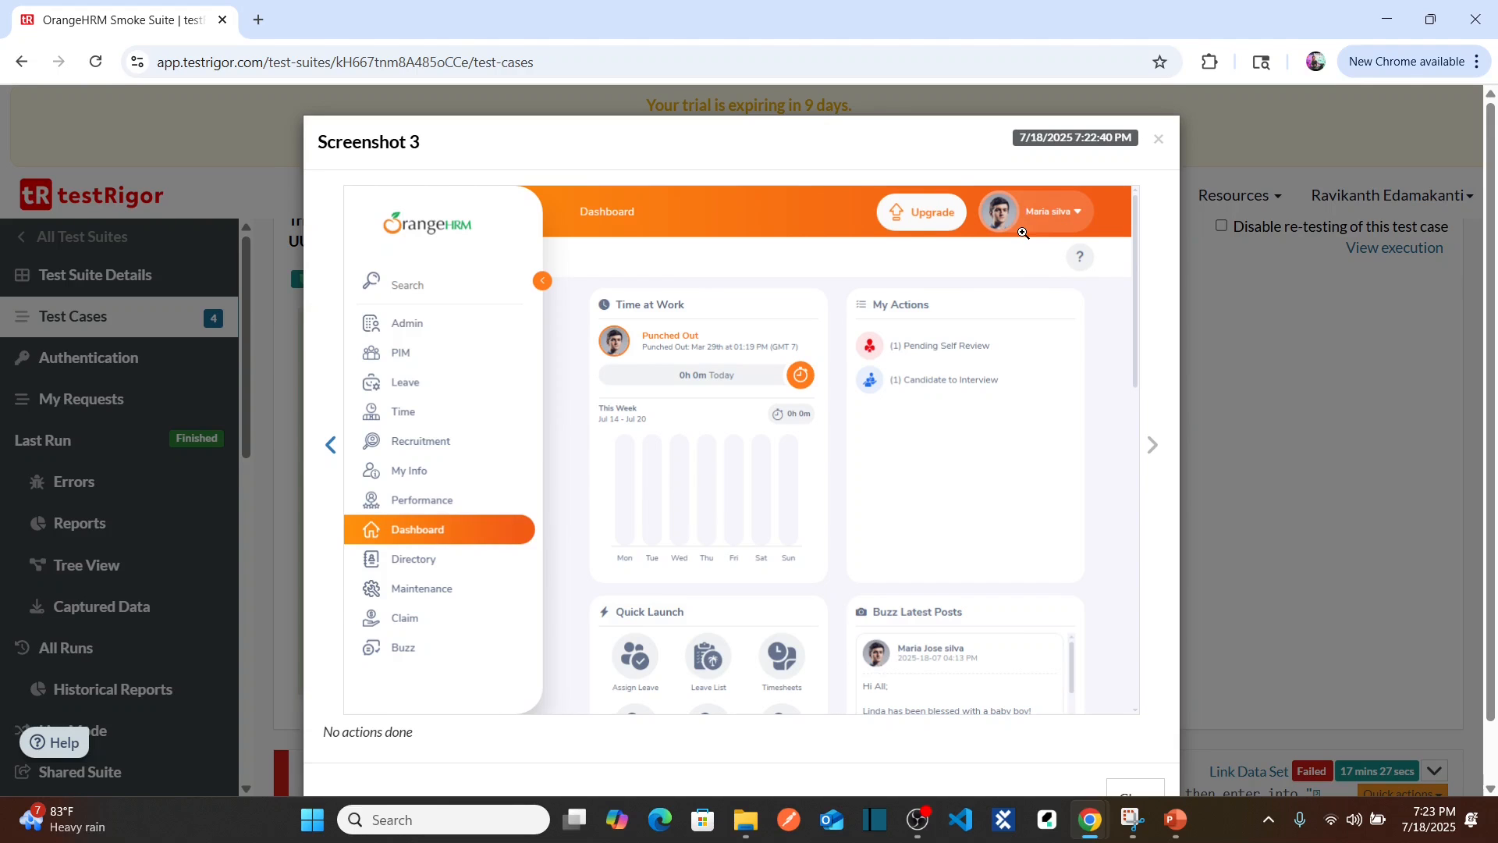
pyautogui.press('Escape')
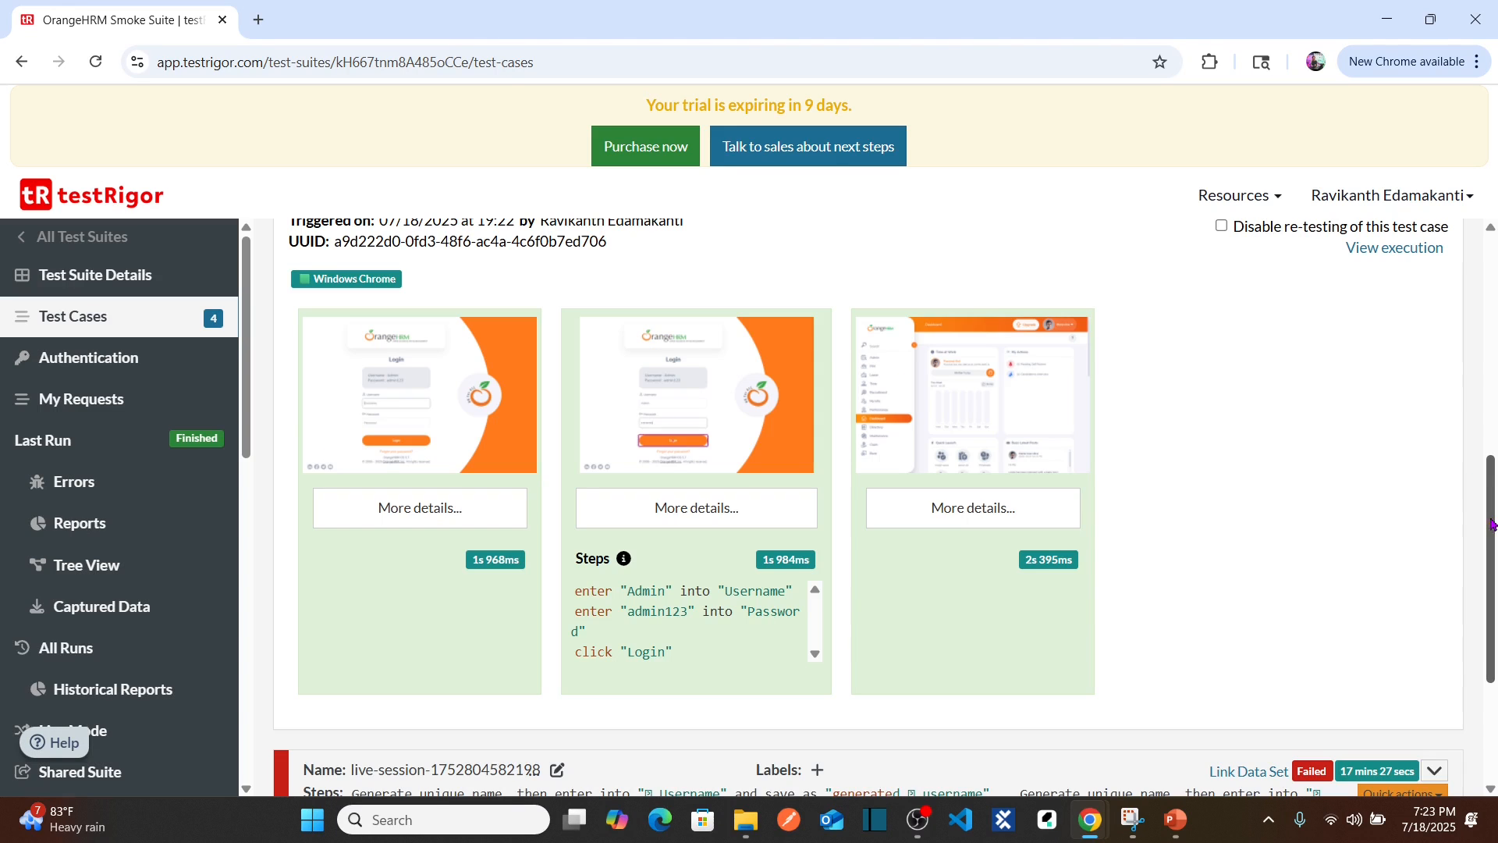
pyautogui.moveTo(1491, 526); pyautogui.dragTo(1490, 537)
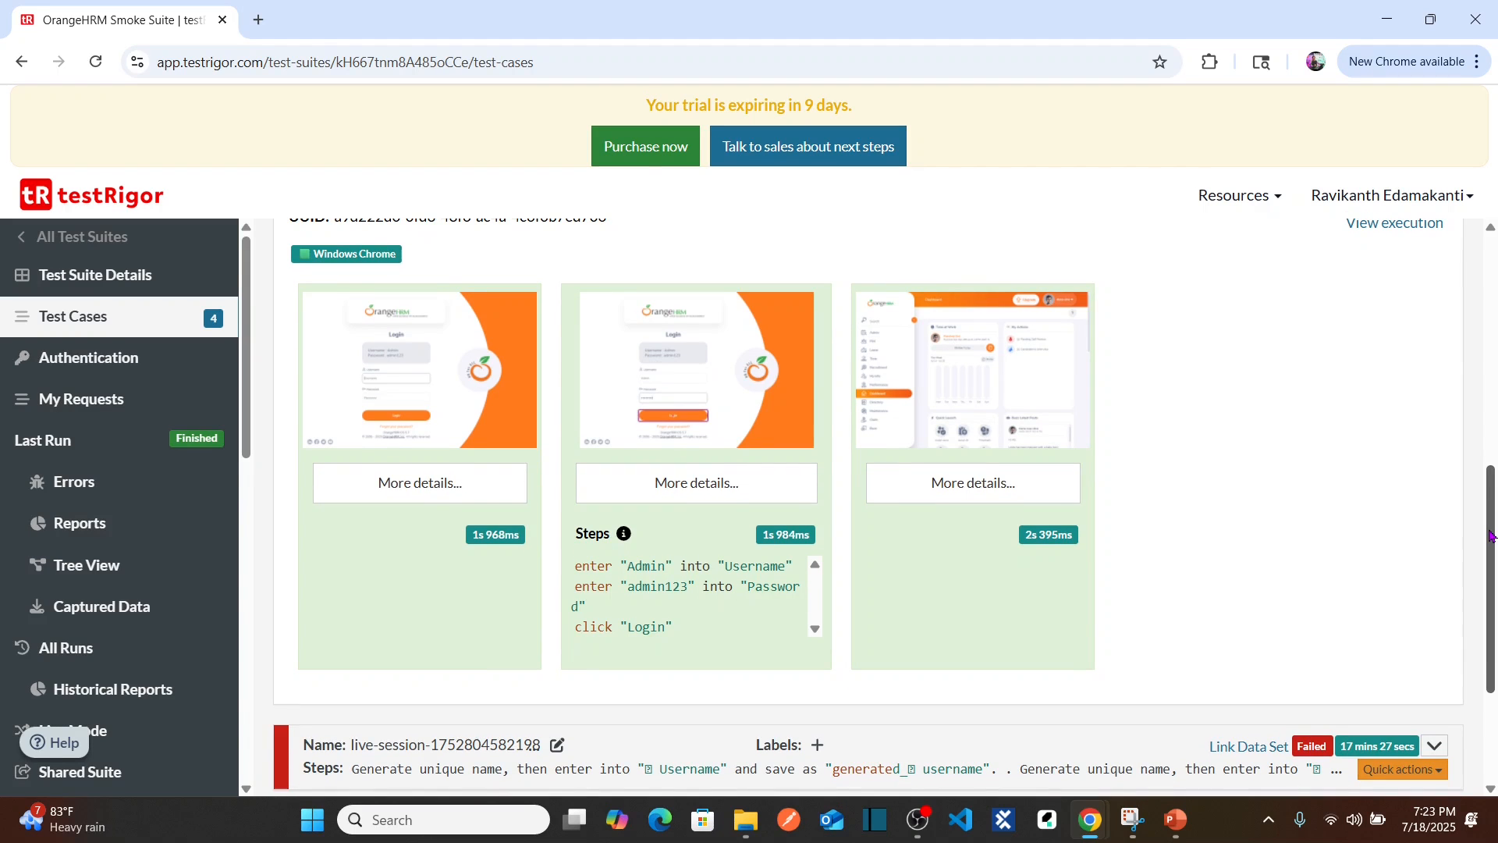
pyautogui.moveTo(1491, 537); pyautogui.dragTo(1490, 475)
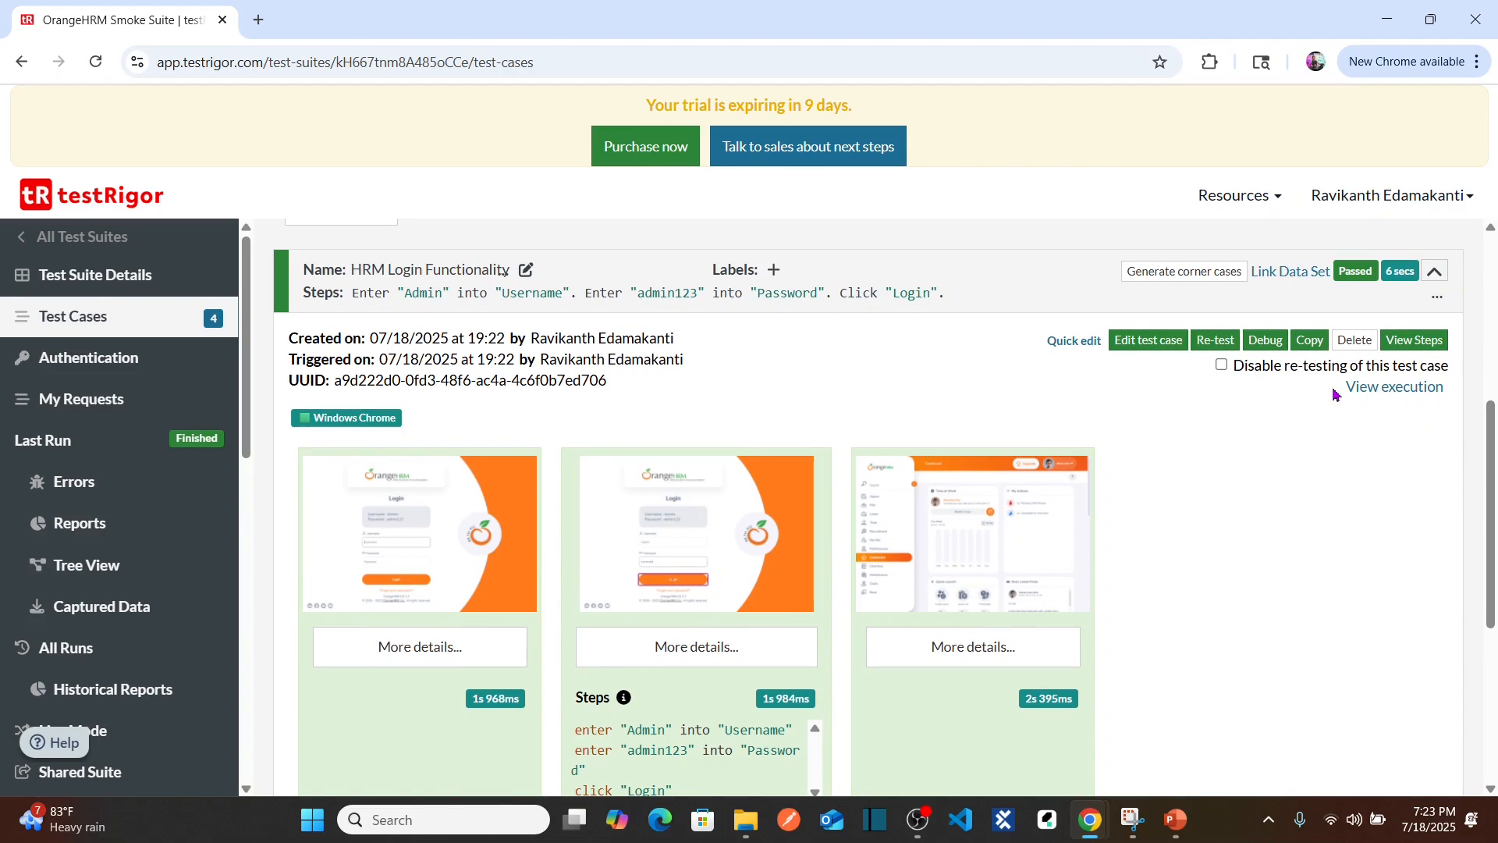
# Step: Re-test HRM Login Functionality and inspect the new run's dashboard screenshot
pyautogui.click(1215, 339)
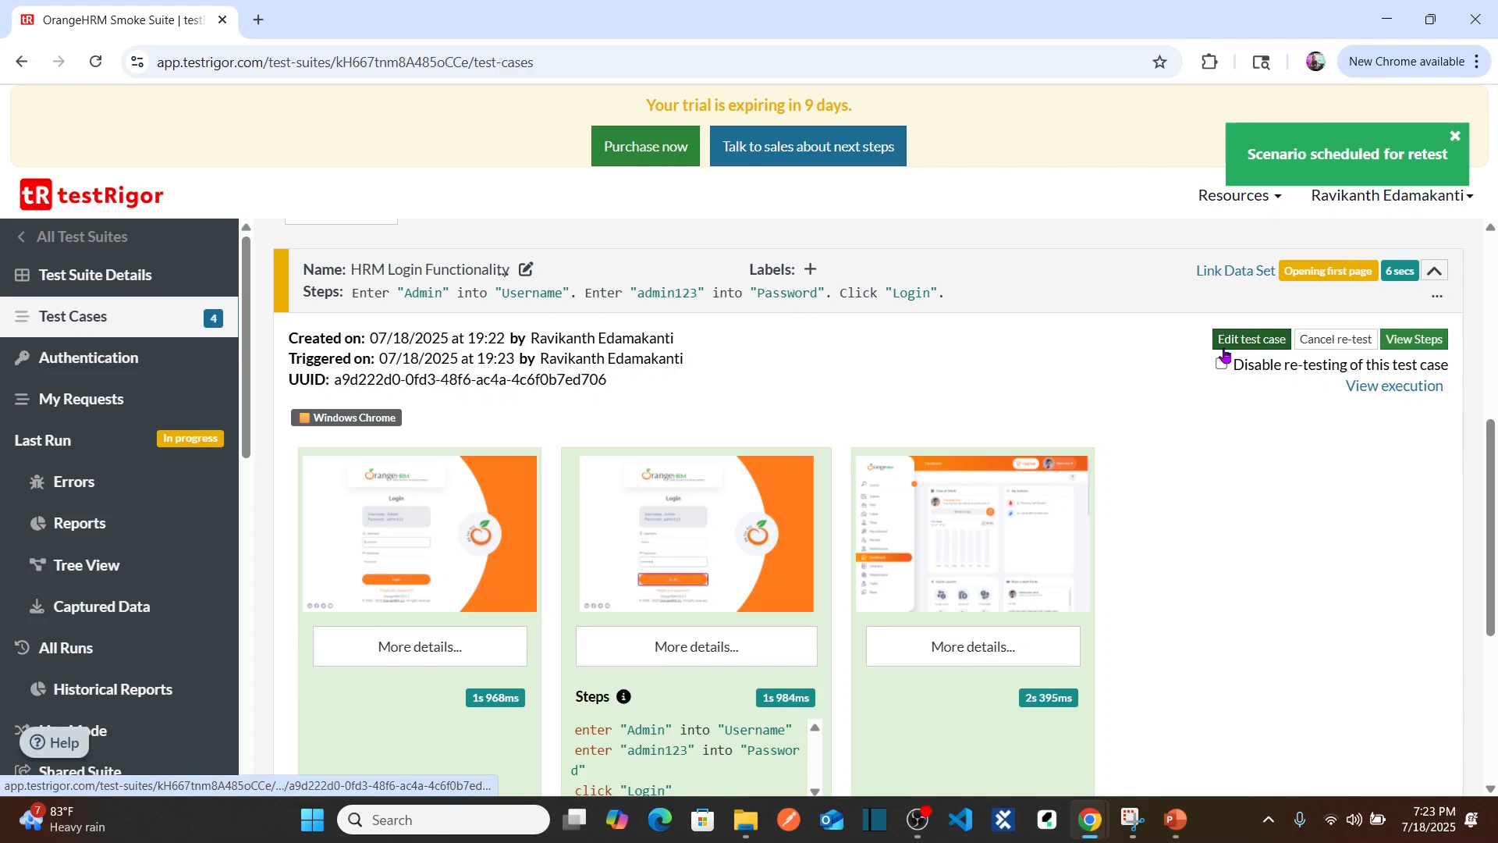
pyautogui.moveTo(1492, 447)
pyautogui.mouseDown()
pyautogui.moveTo(1494, 404)
pyautogui.moveTo(1495, 457)
pyautogui.mouseUp()
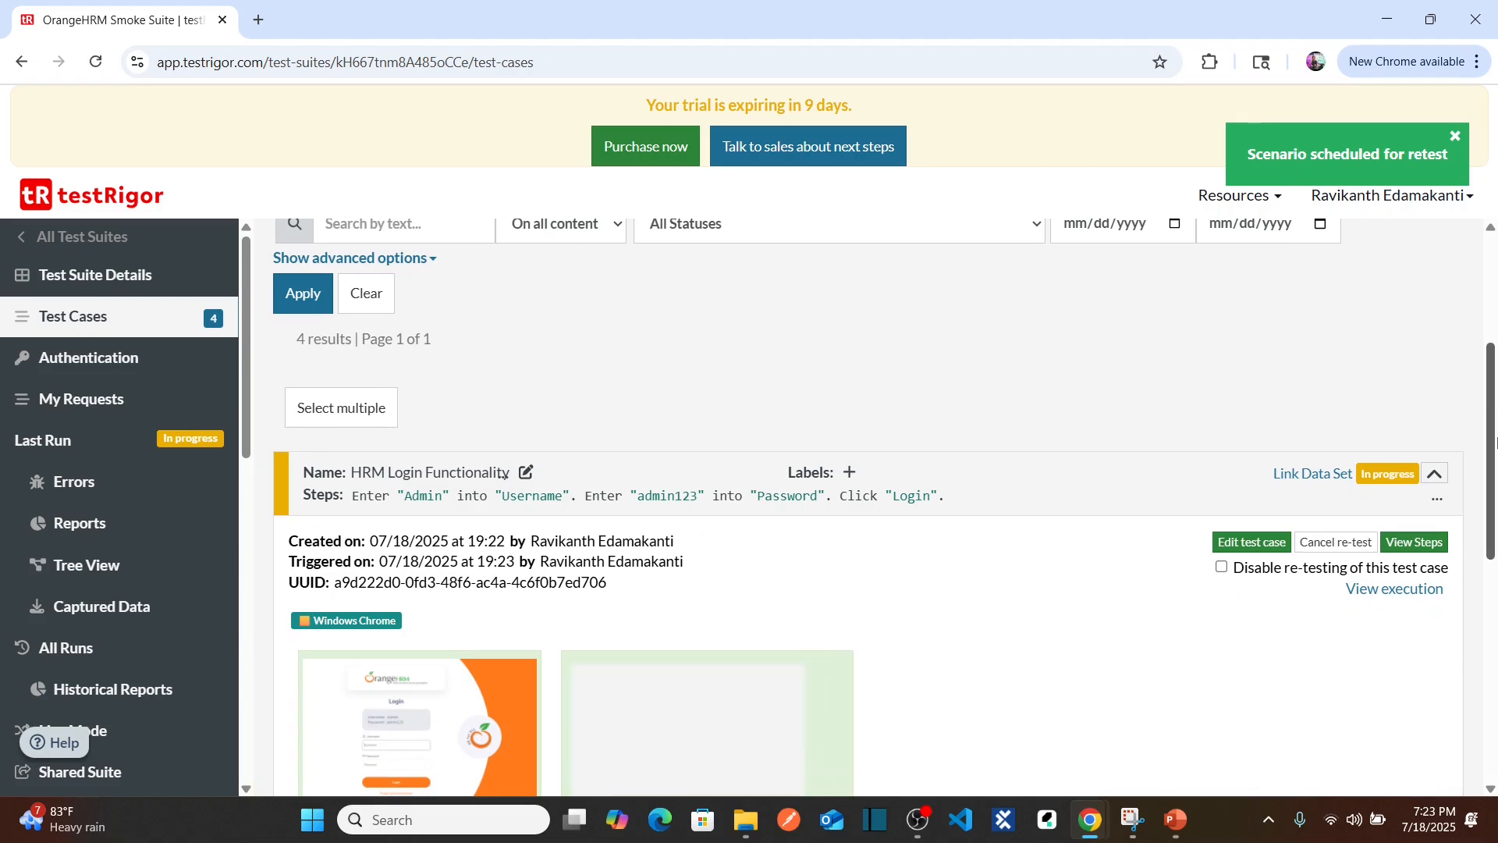
pyautogui.moveTo(1495, 439); pyautogui.dragTo(1497, 521)
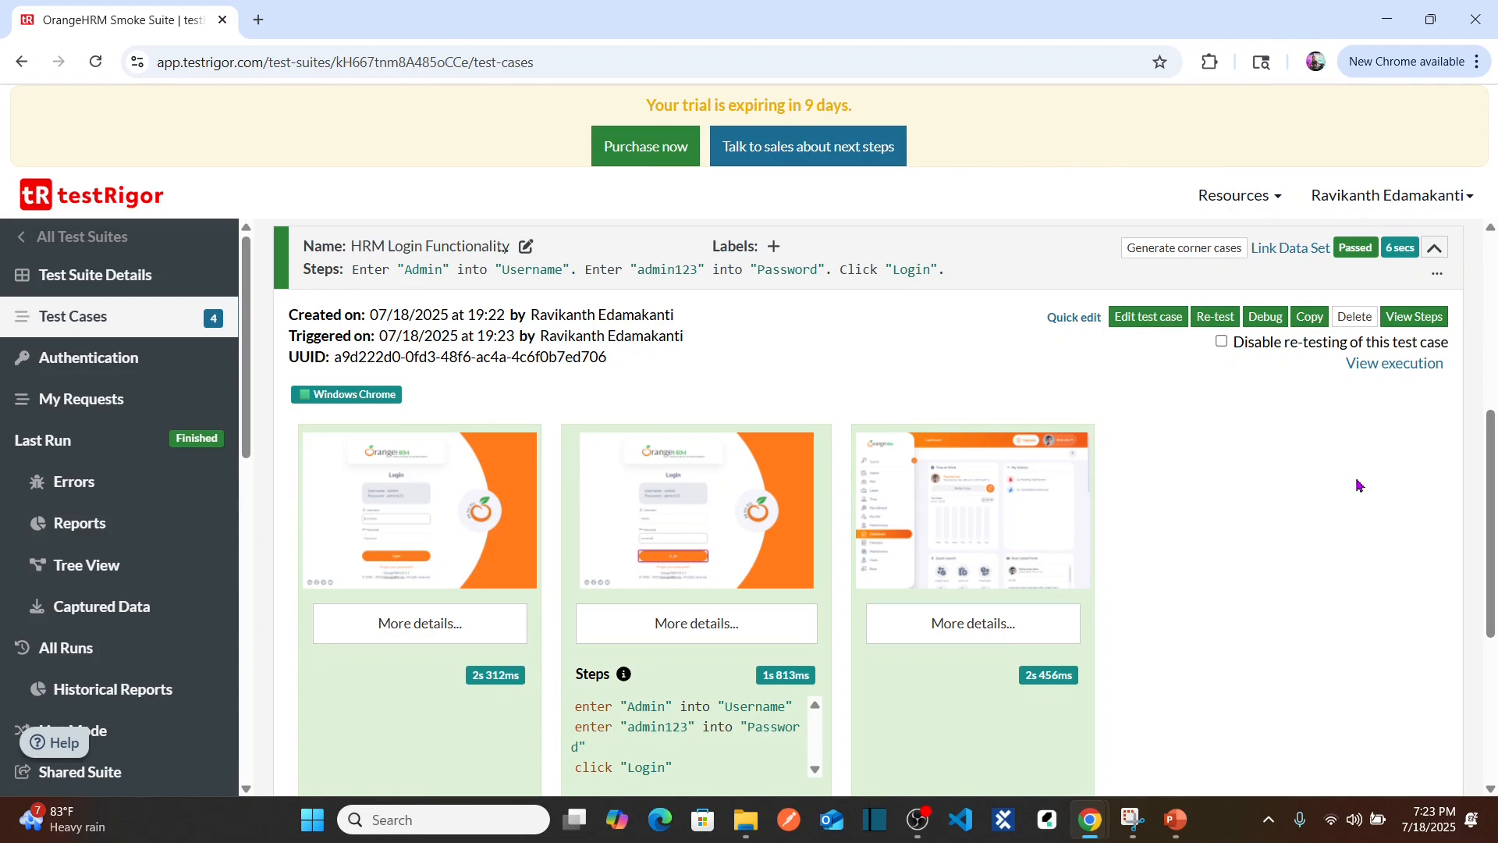
pyautogui.scroll(-2, 1492, 494)
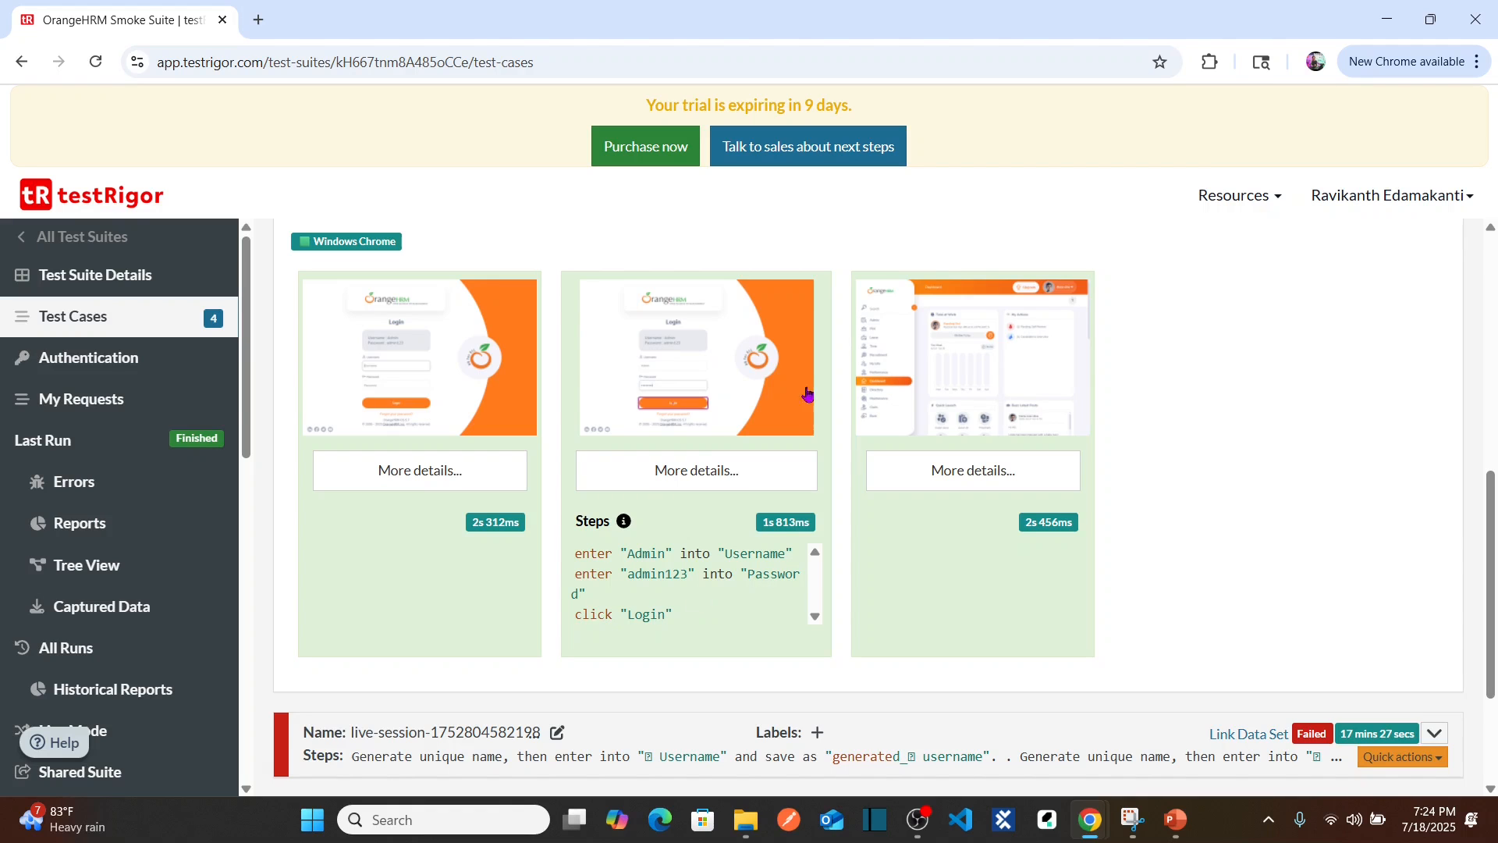
pyautogui.click(952, 371)
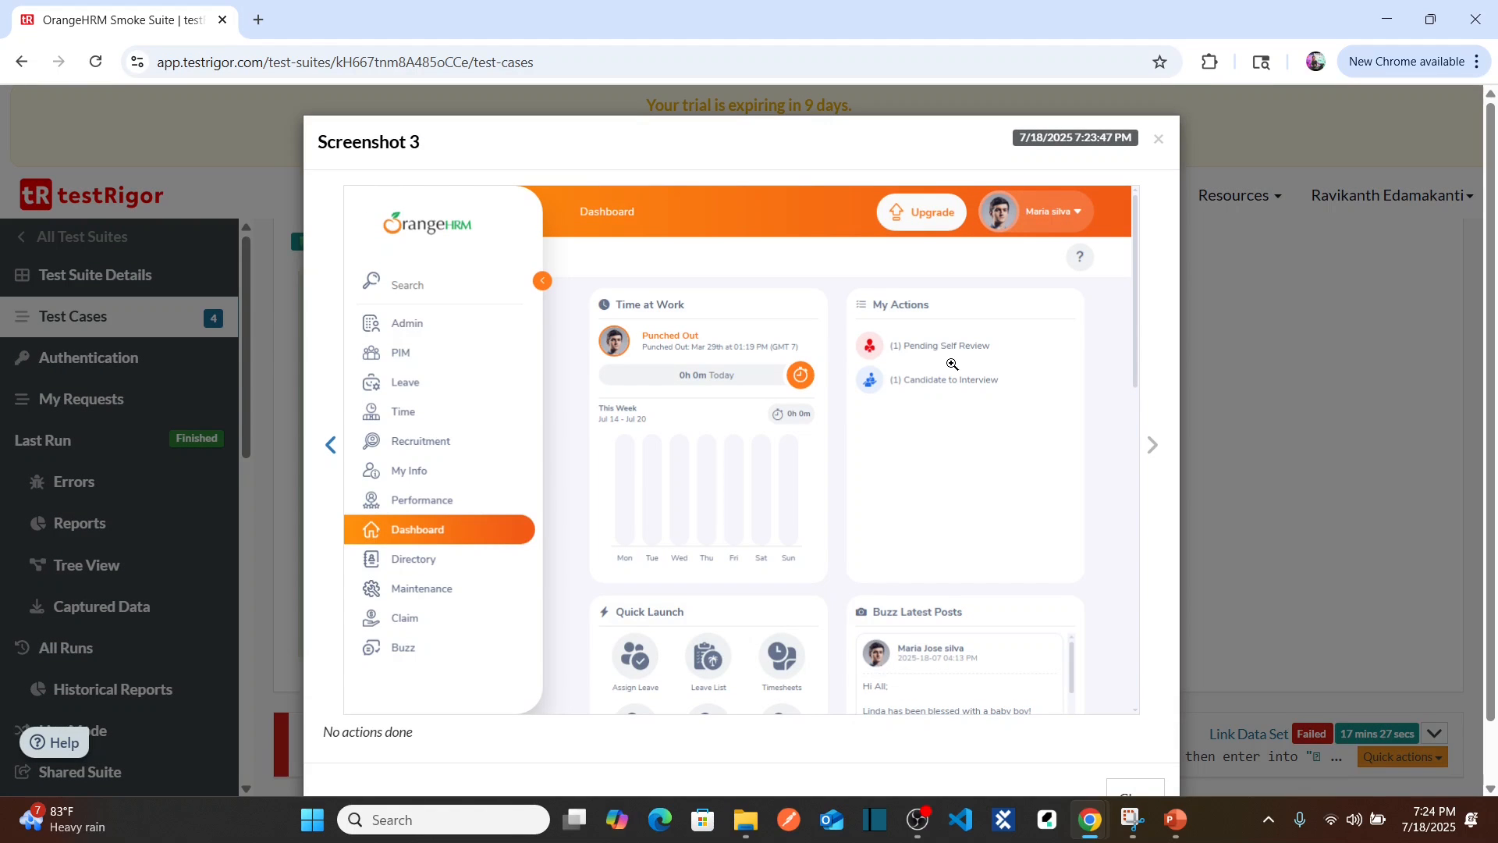
pyautogui.click(1159, 140)
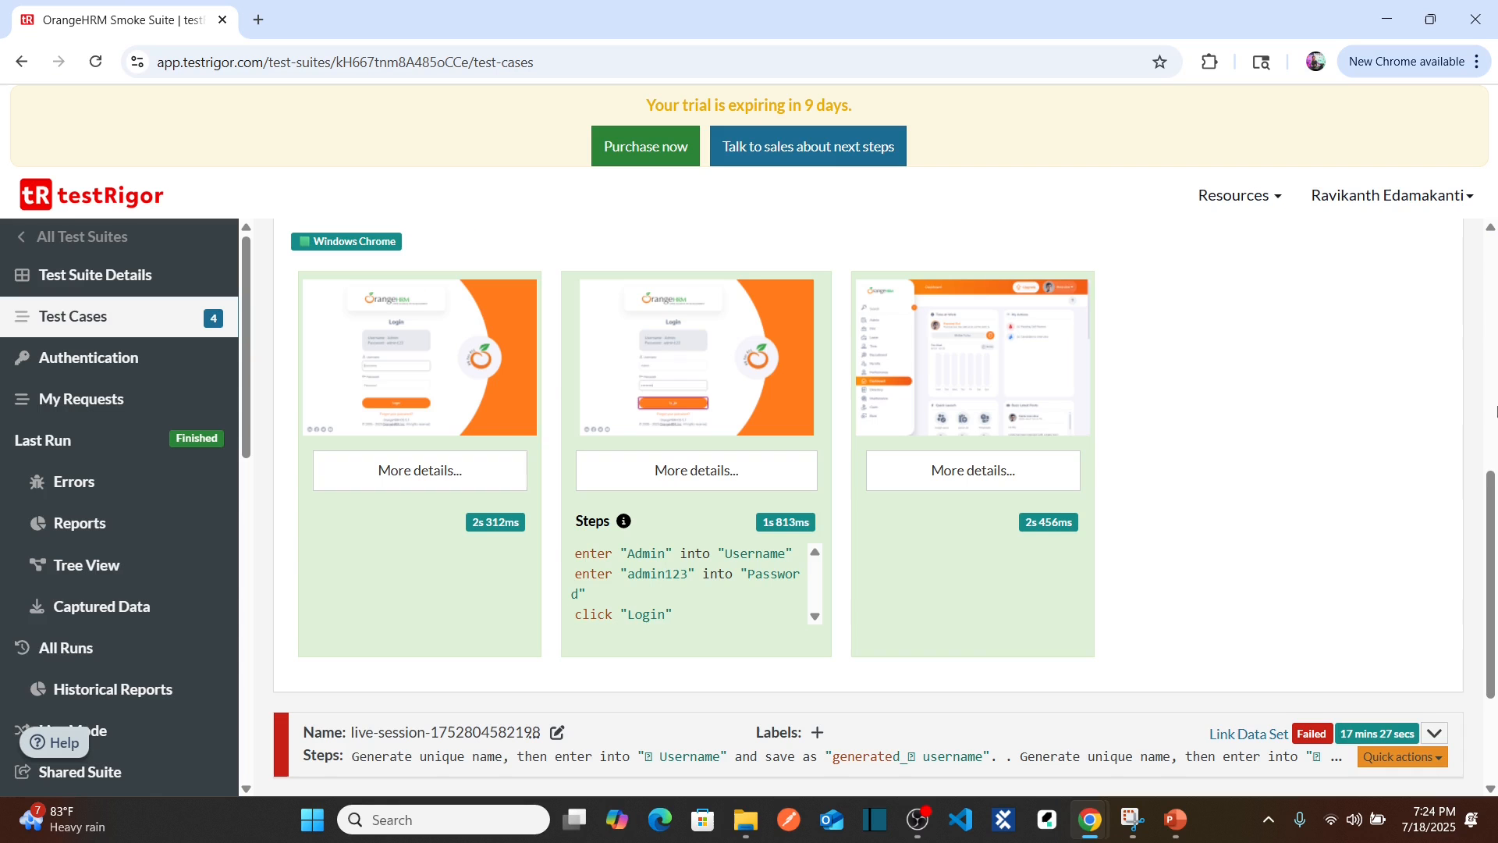
pyautogui.moveTo(1492, 504); pyautogui.dragTo(1493, 429)
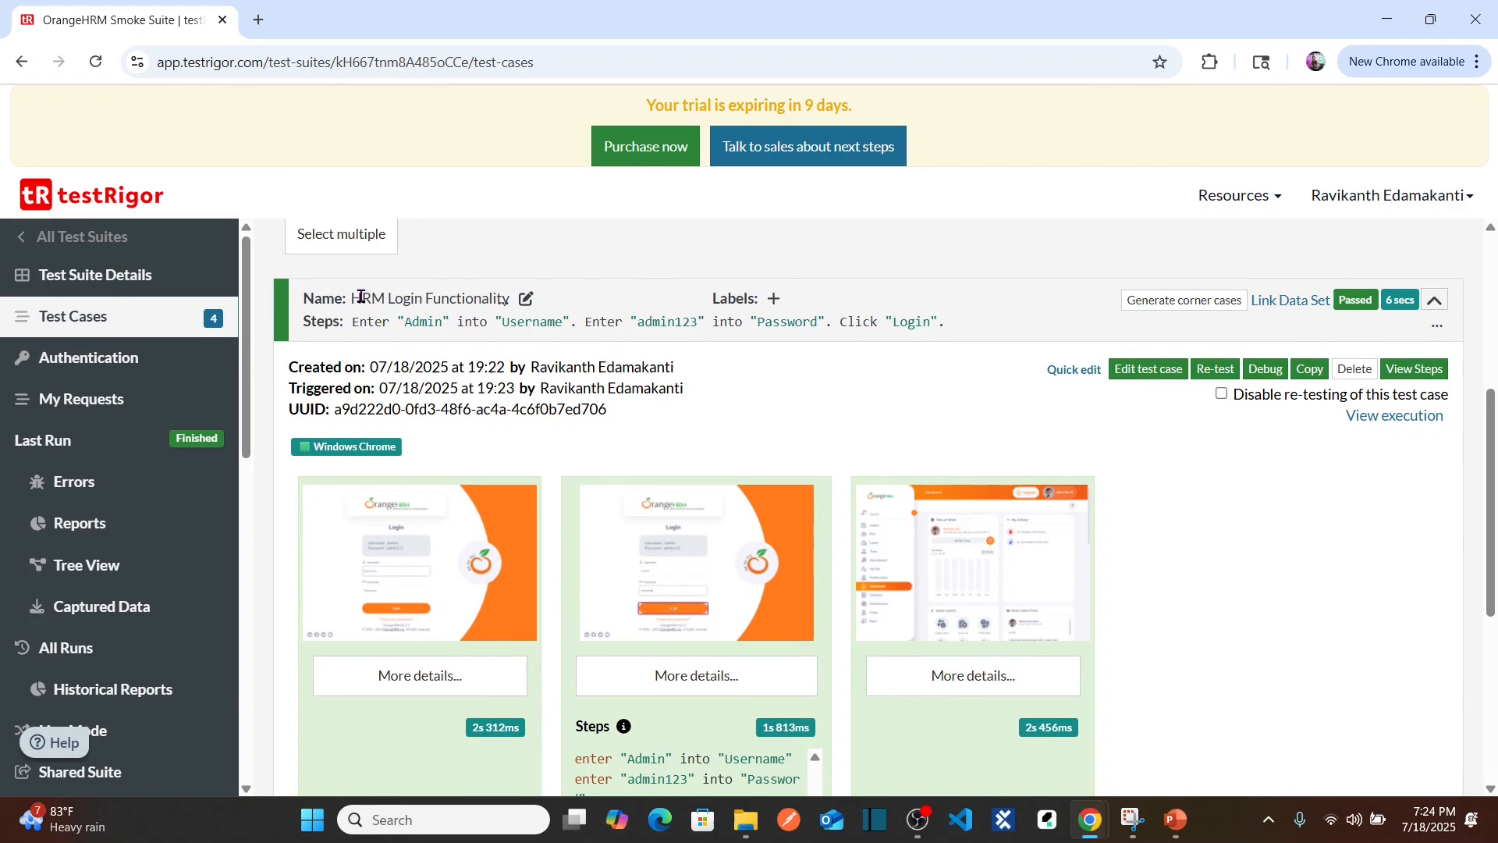
# Step: Insert a blank fourth line after the Login step and bring the OrangeHRM login page forward
pyautogui.click(1150, 378)
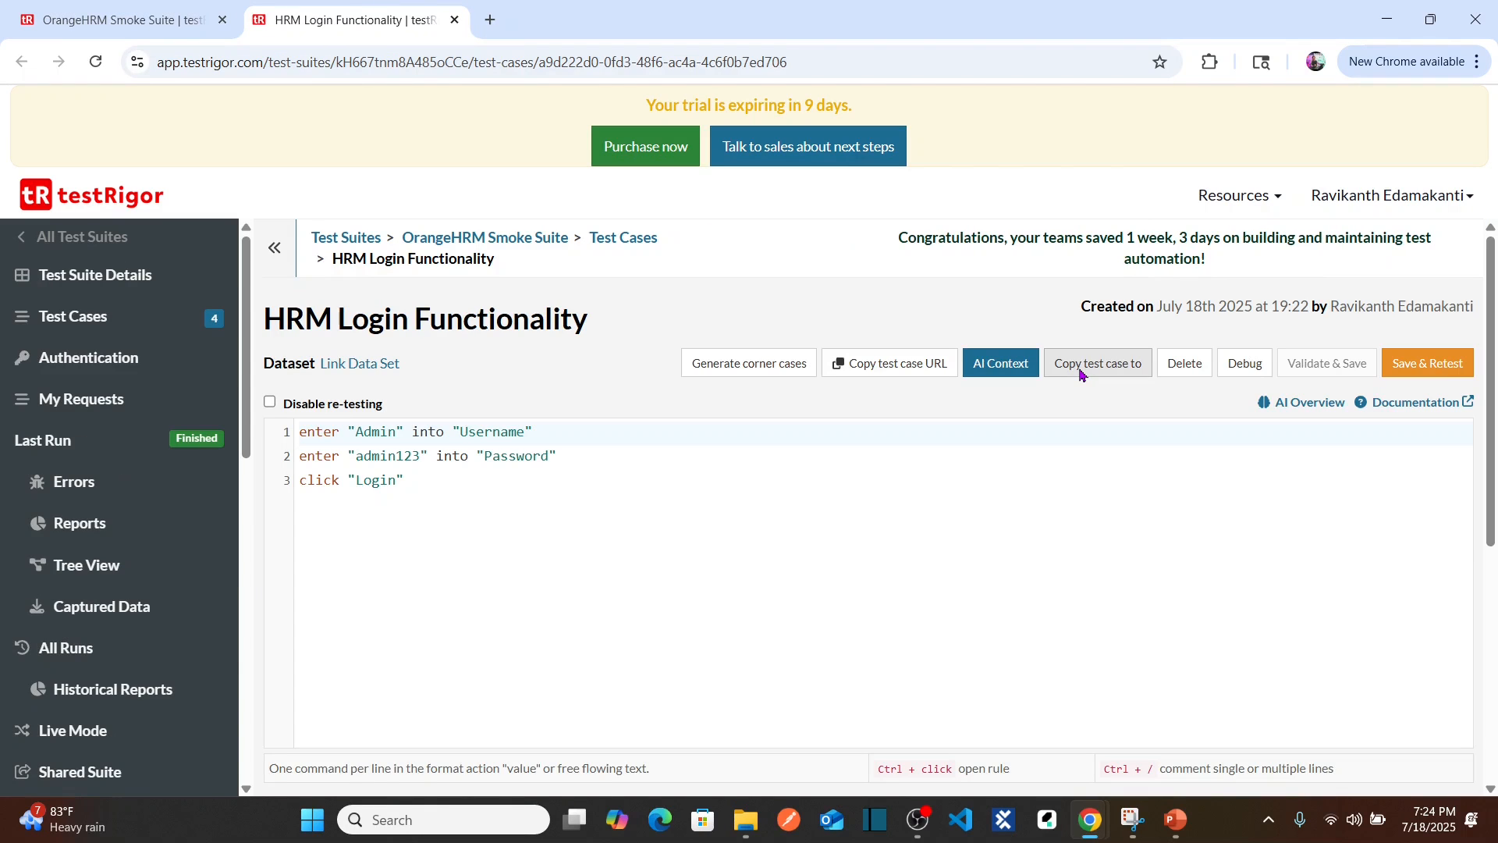
pyautogui.scroll(-1, 464, 402)
pyautogui.click(455, 401)
pyautogui.press('Return')
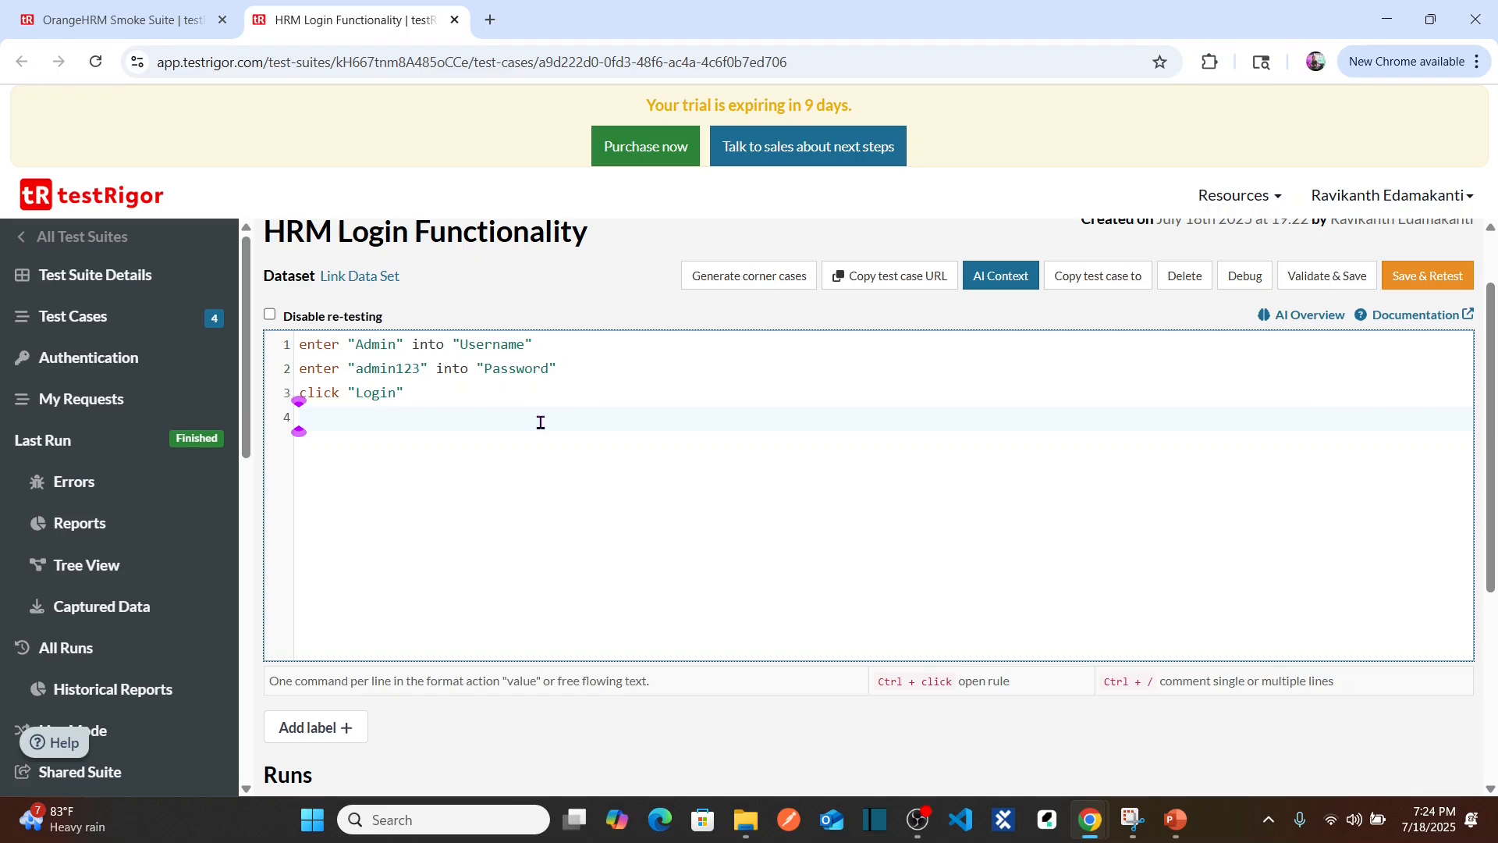
pyautogui.hotkey('alt', 'Tab')
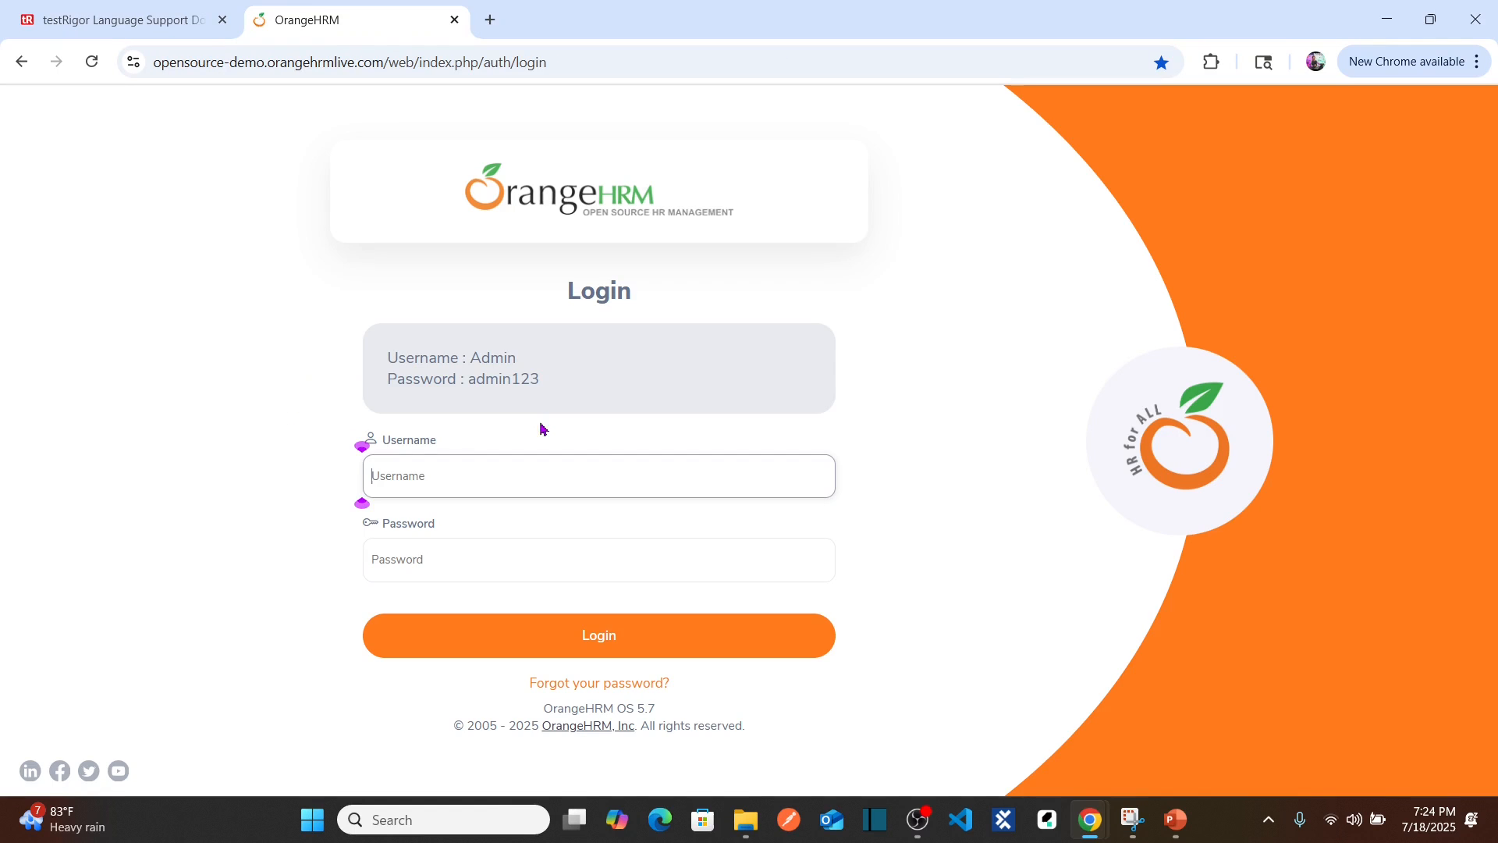
# Step: Log into the OrangeHRM demo with the hint box's username and password, dismissing Chrome's breach warning
pyautogui.doubleClick(496, 353)
pyautogui.hotkey('ctrl', 'c')
pyautogui.click(458, 468)
pyautogui.hotkey('ctrl', 'v')
pyautogui.doubleClick(505, 382)
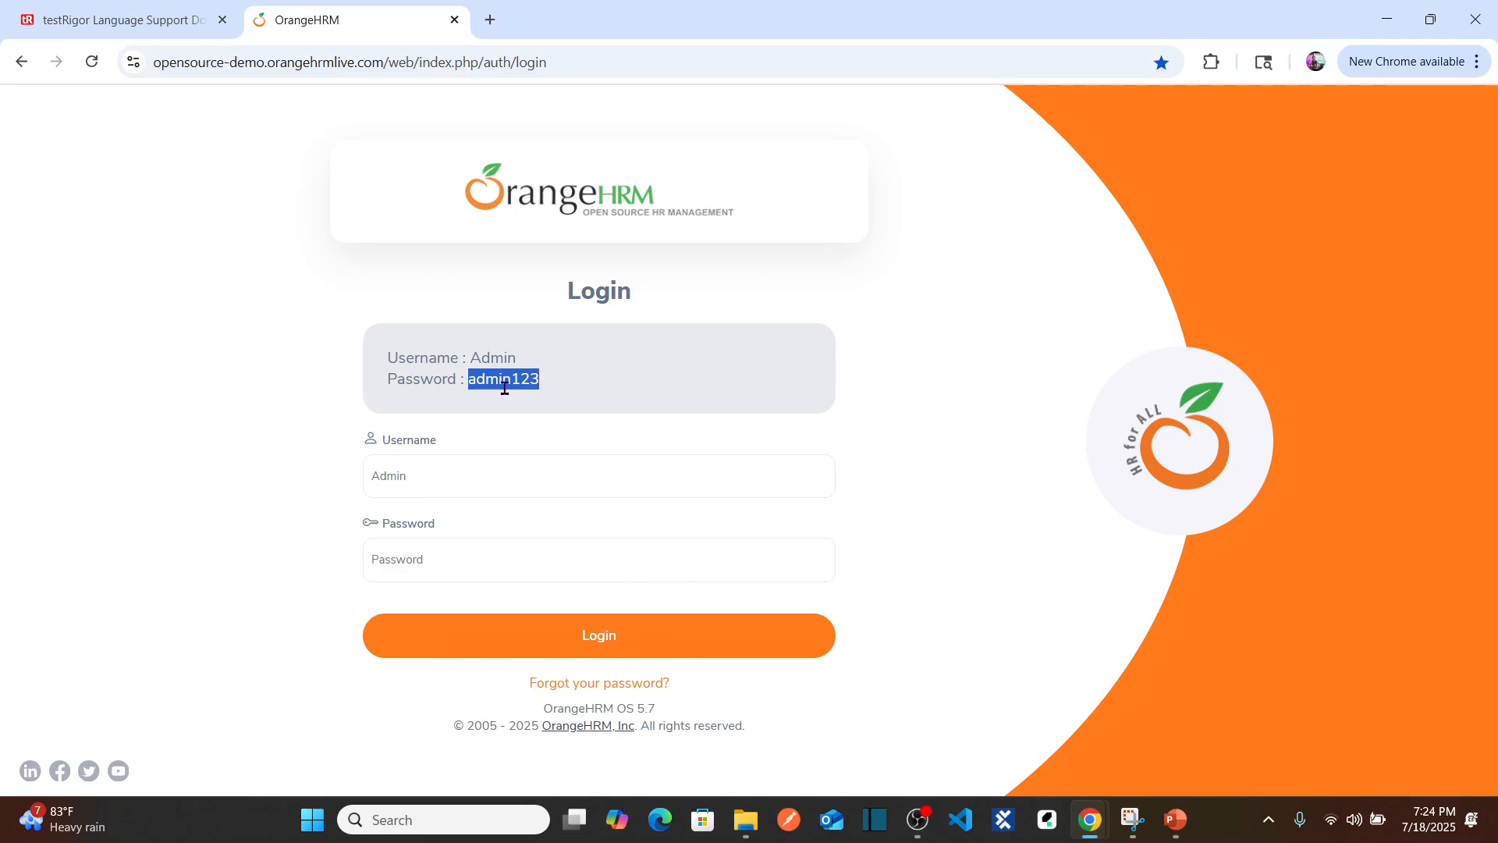
pyautogui.click(445, 559)
pyautogui.hotkey('ctrl', 'v')
pyautogui.click(578, 633)
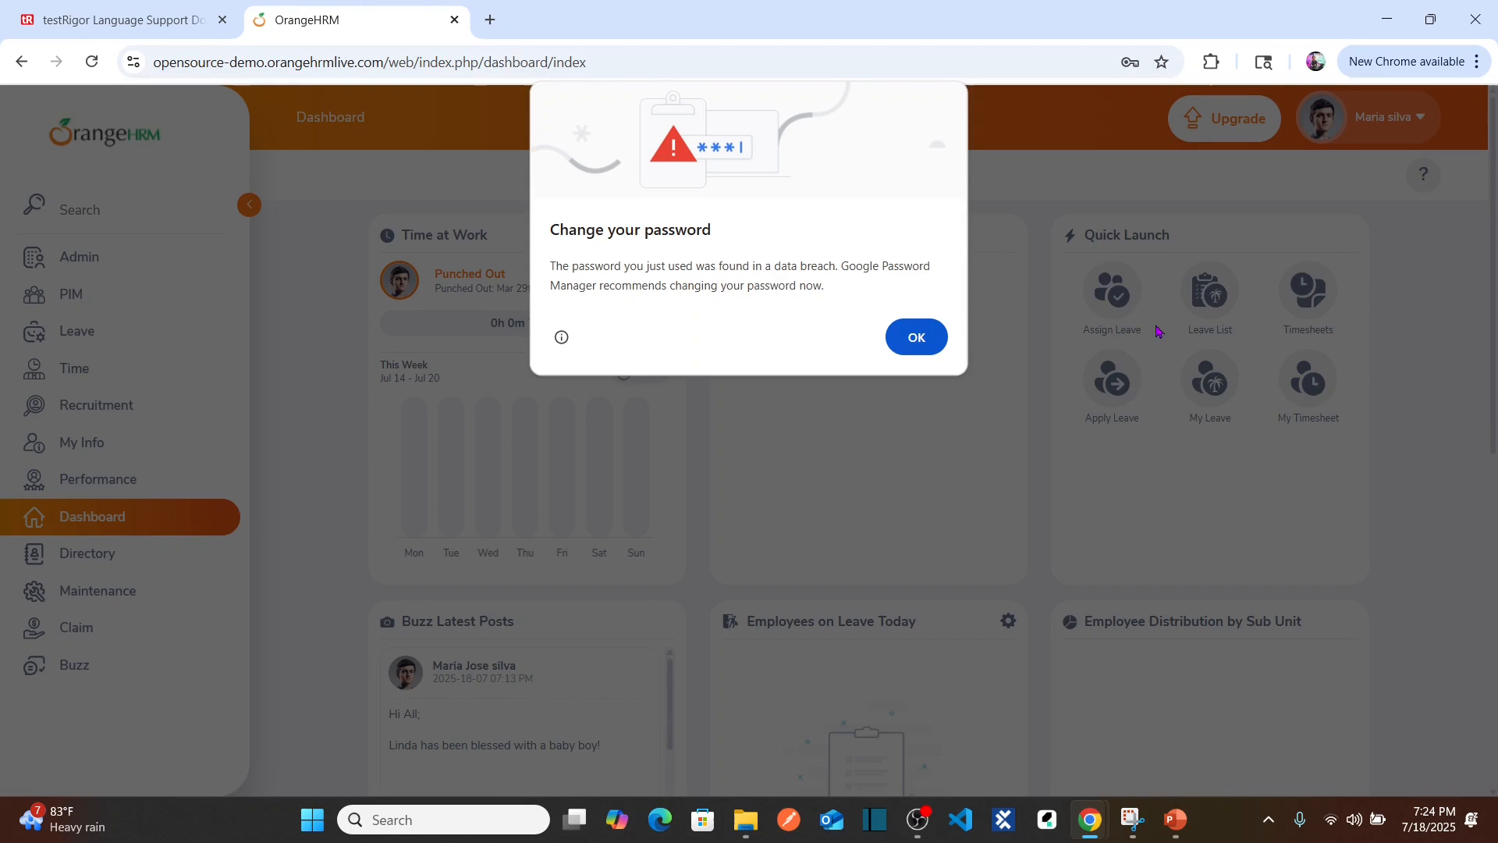
pyautogui.click(936, 337)
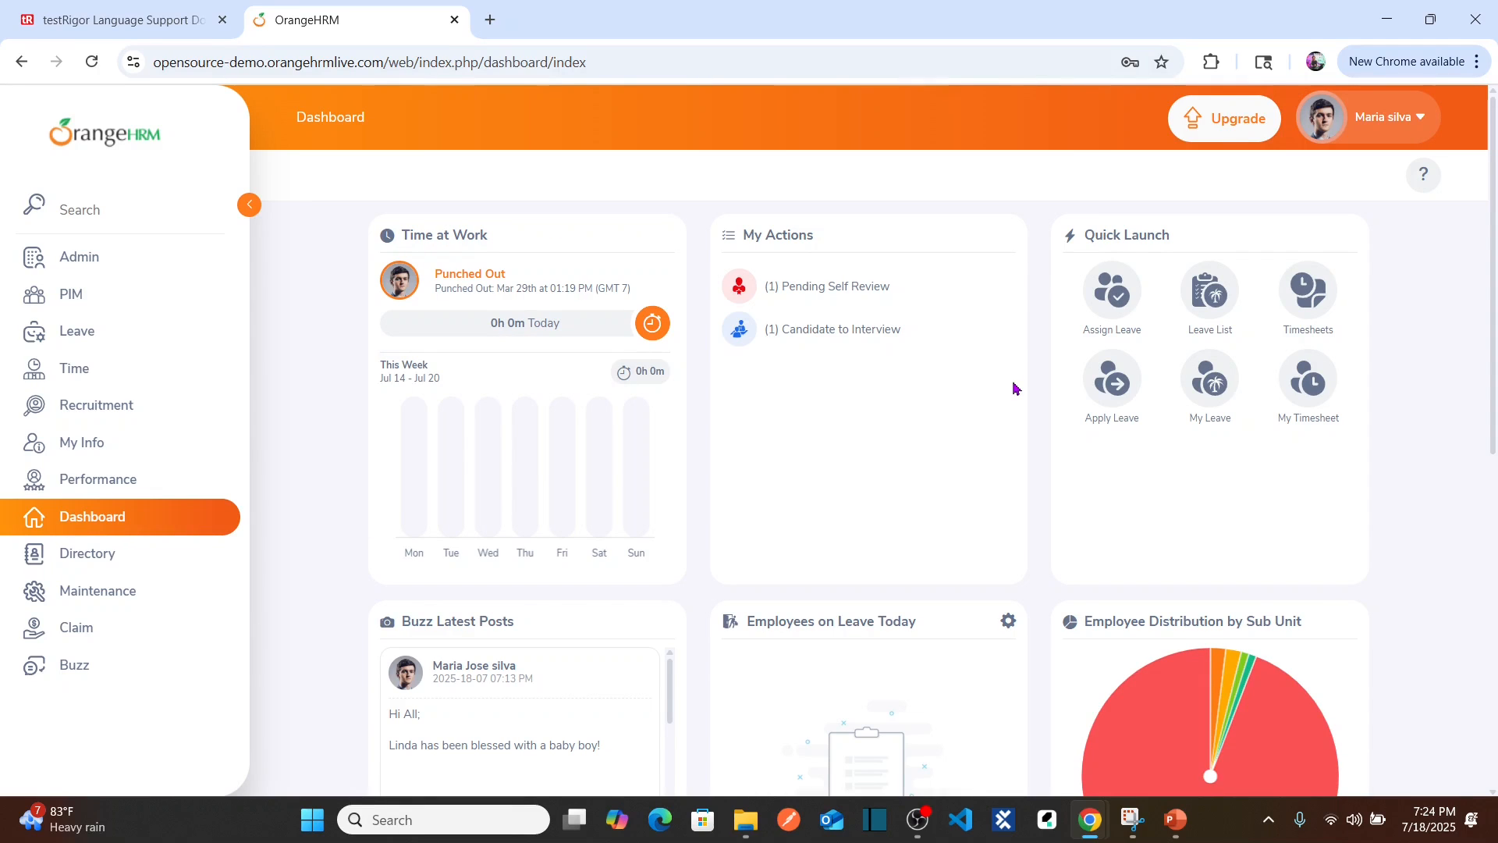
# Step: Look over the Dashboard heading, then return to the testRigor test case
pyautogui.doubleClick(315, 114)
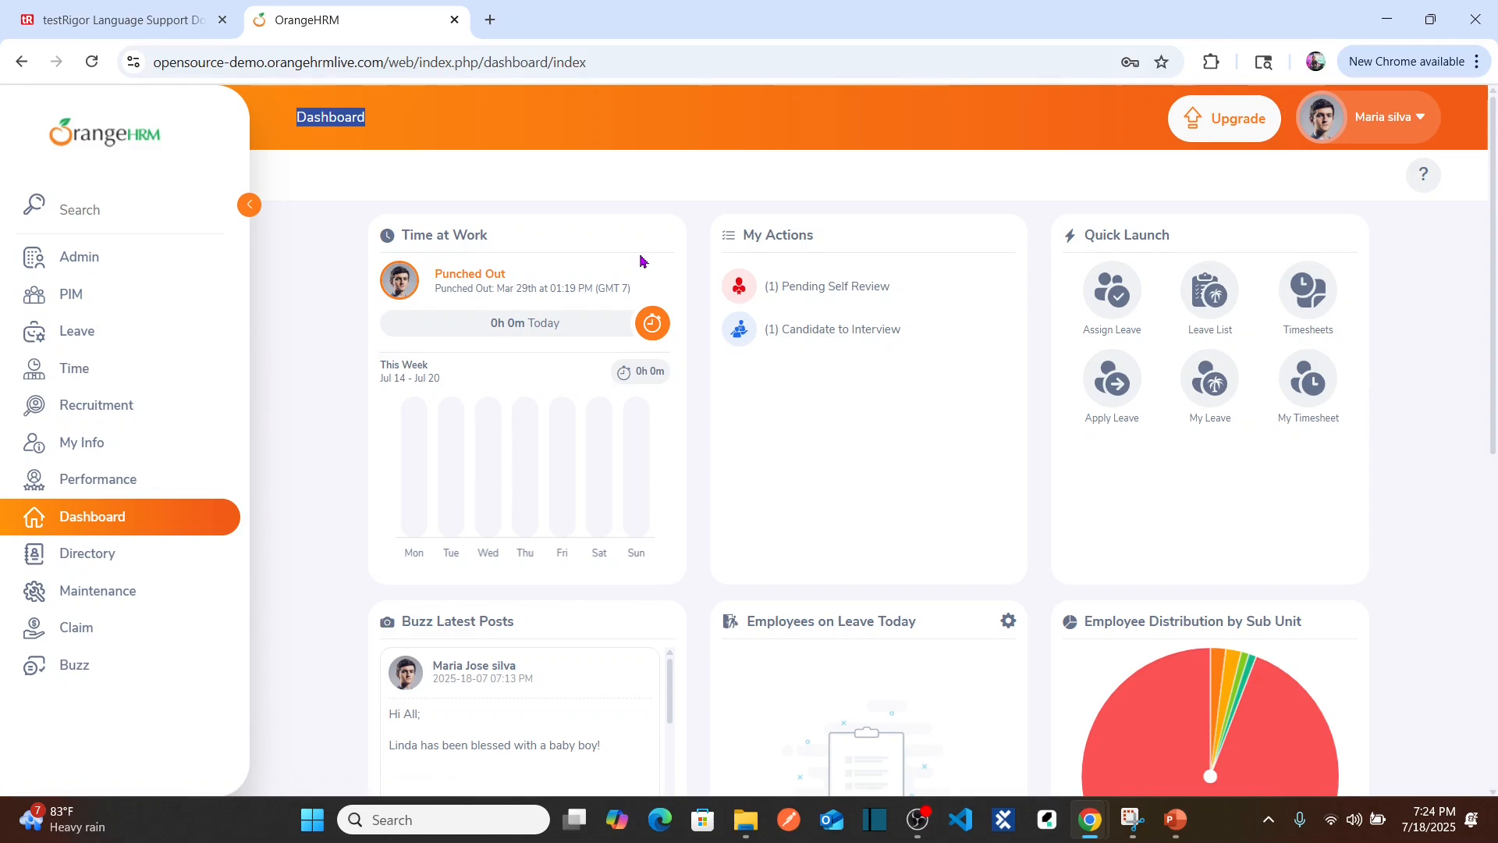
pyautogui.click(359, 118)
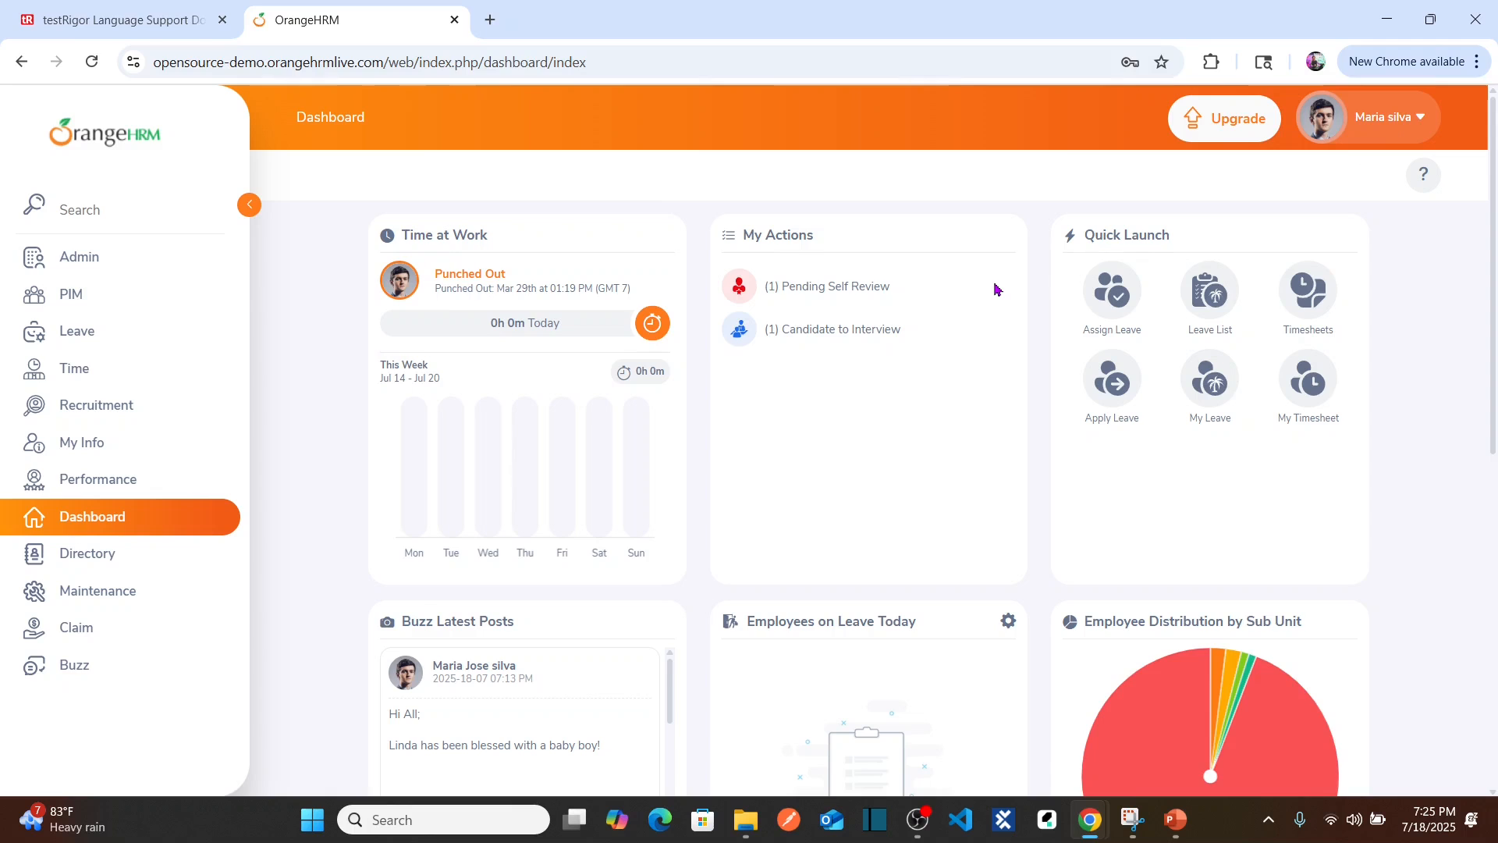
pyautogui.hotkey('alt', 'Tab')
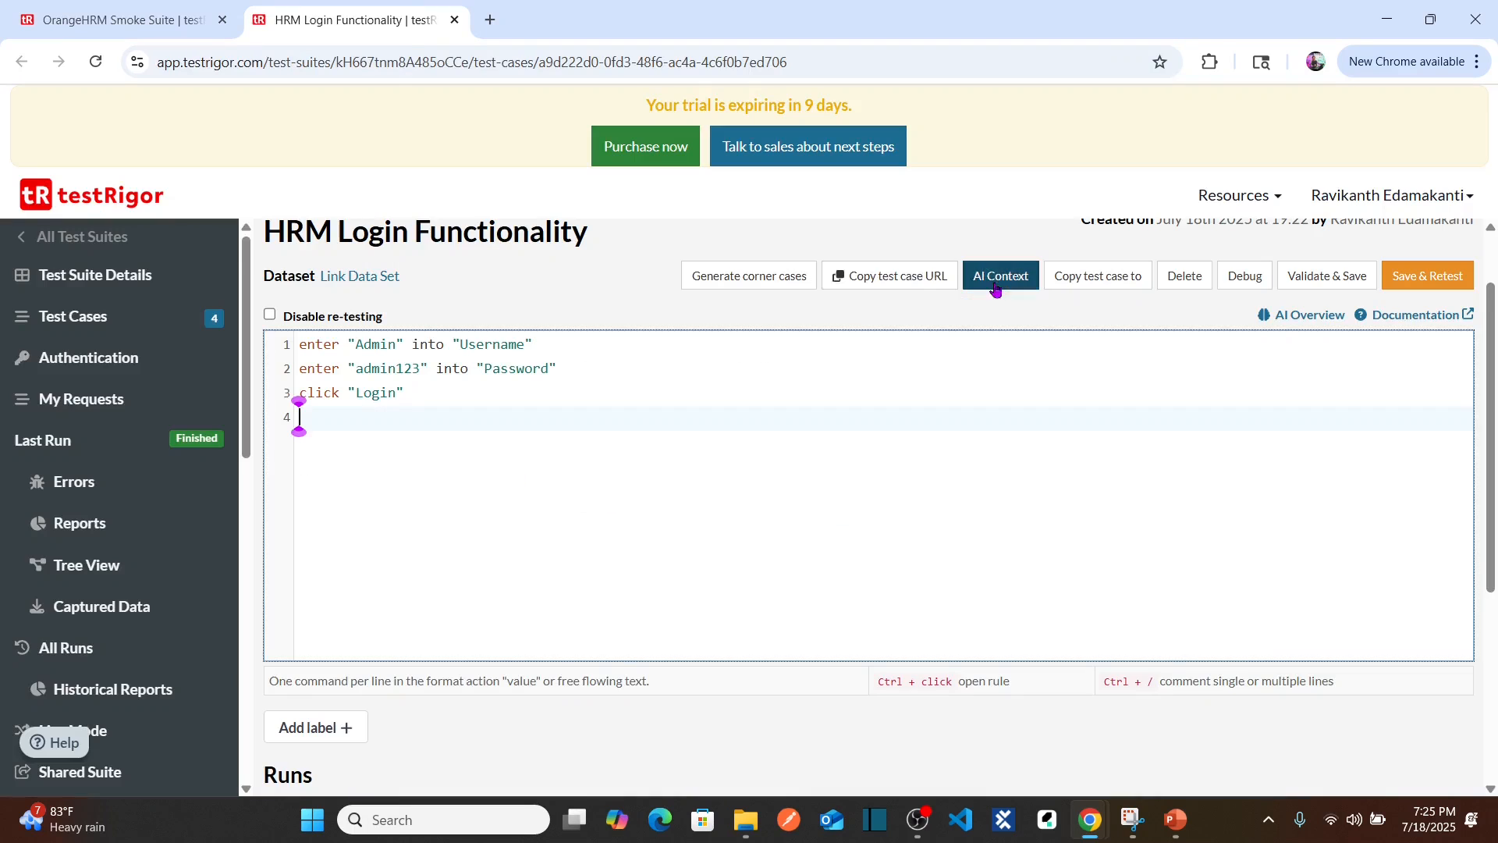
# Step: Read through the Validations assertions in the testRigor Language Support docs, then return to the editor
pyautogui.hotkey('alt', 'Tab')
pyautogui.click(161, 14)
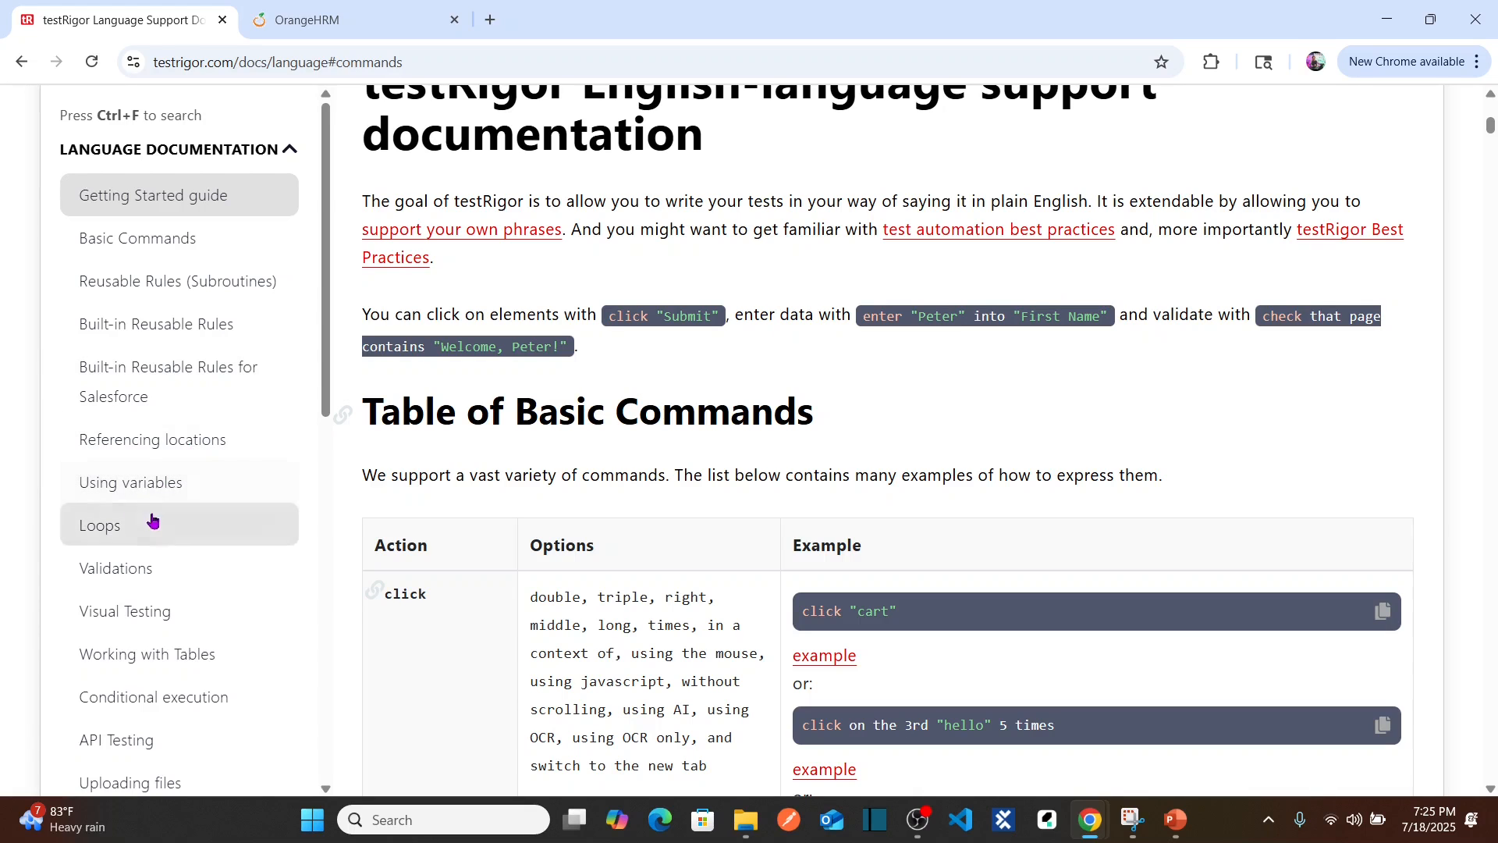
pyautogui.click(139, 577)
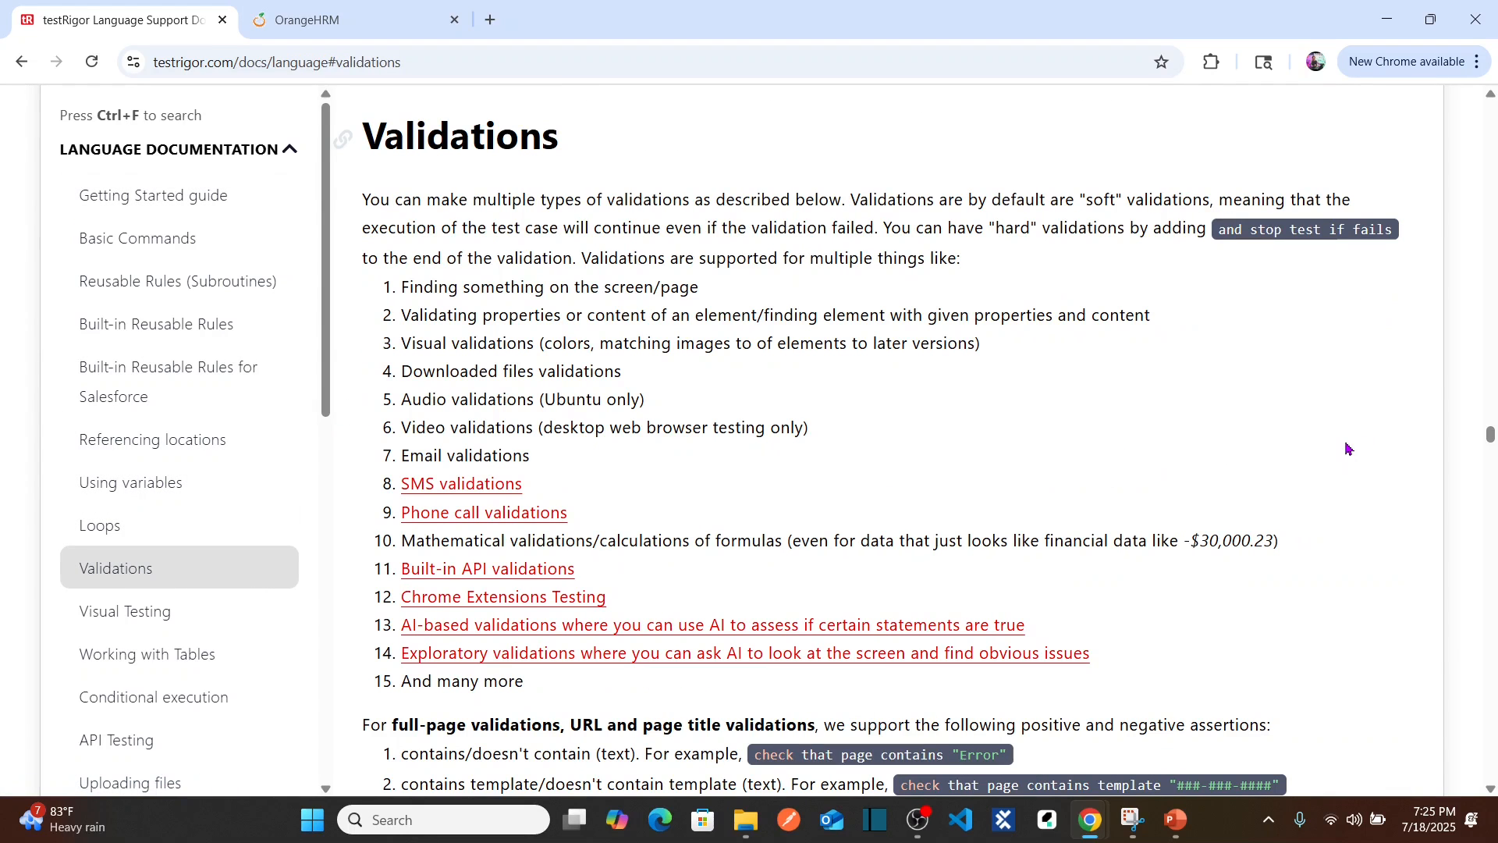
pyautogui.scroll(-9, 1347, 451)
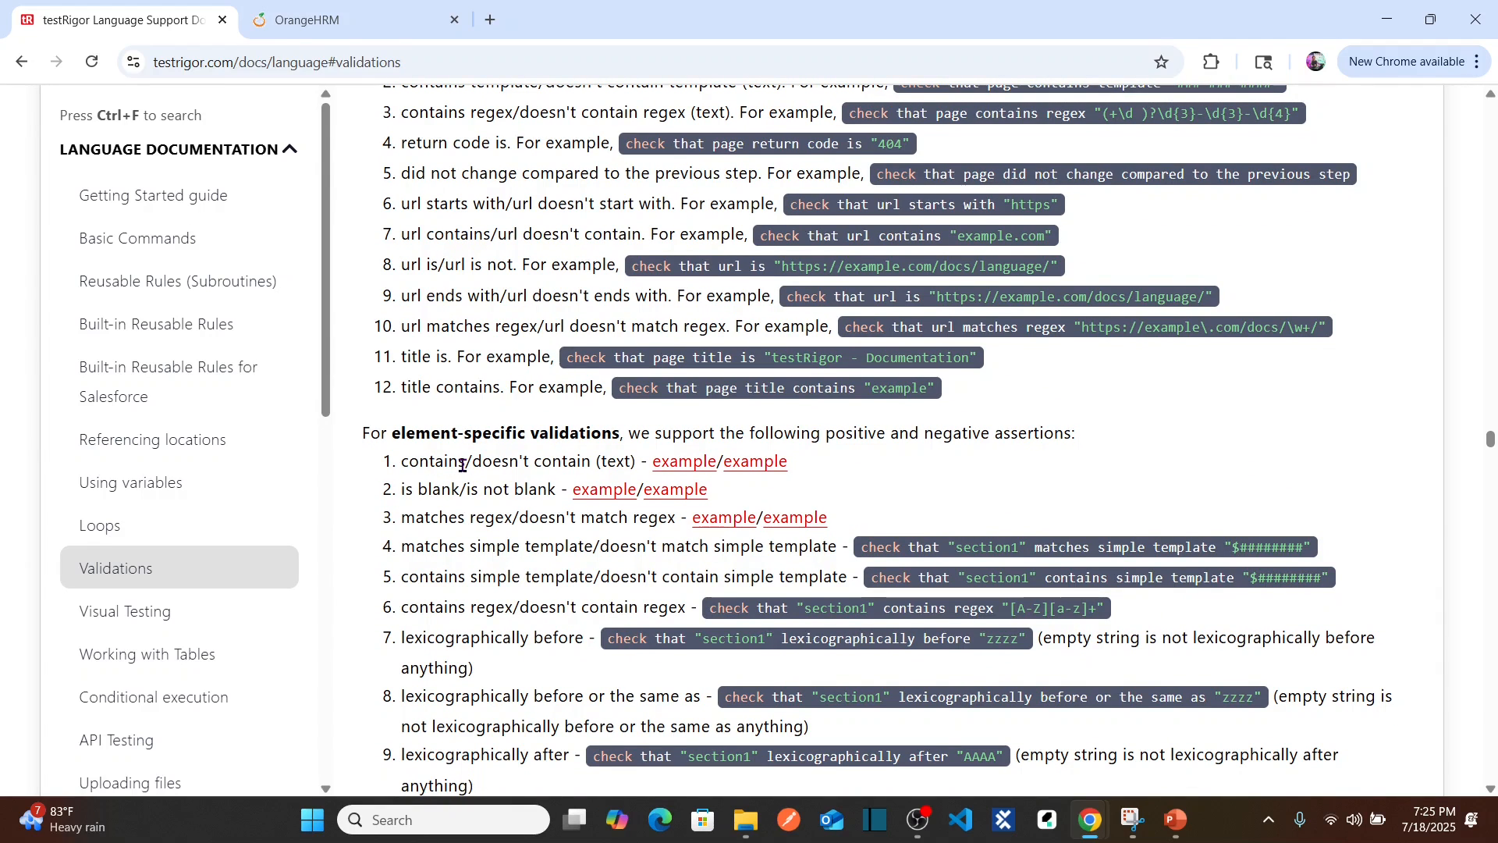
pyautogui.scroll(-1, 484, 462)
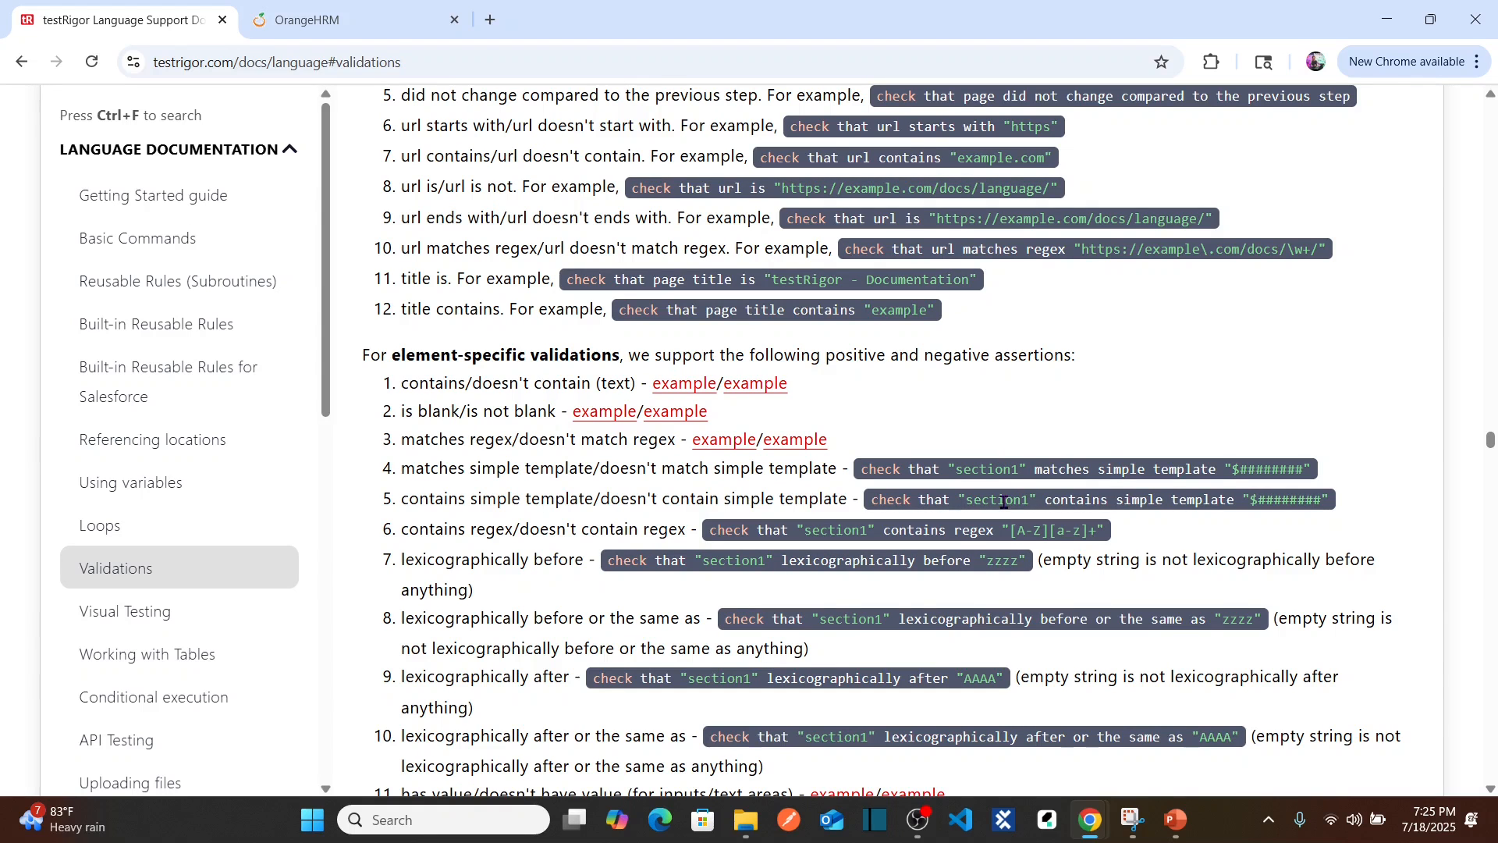
pyautogui.hotkey('alt', 'Tab')
# Step: Write step 4 as check that page contains "Dashboard", then Save & Retest the test
pyautogui.click(554, 407)
pyautogui.write('chec')
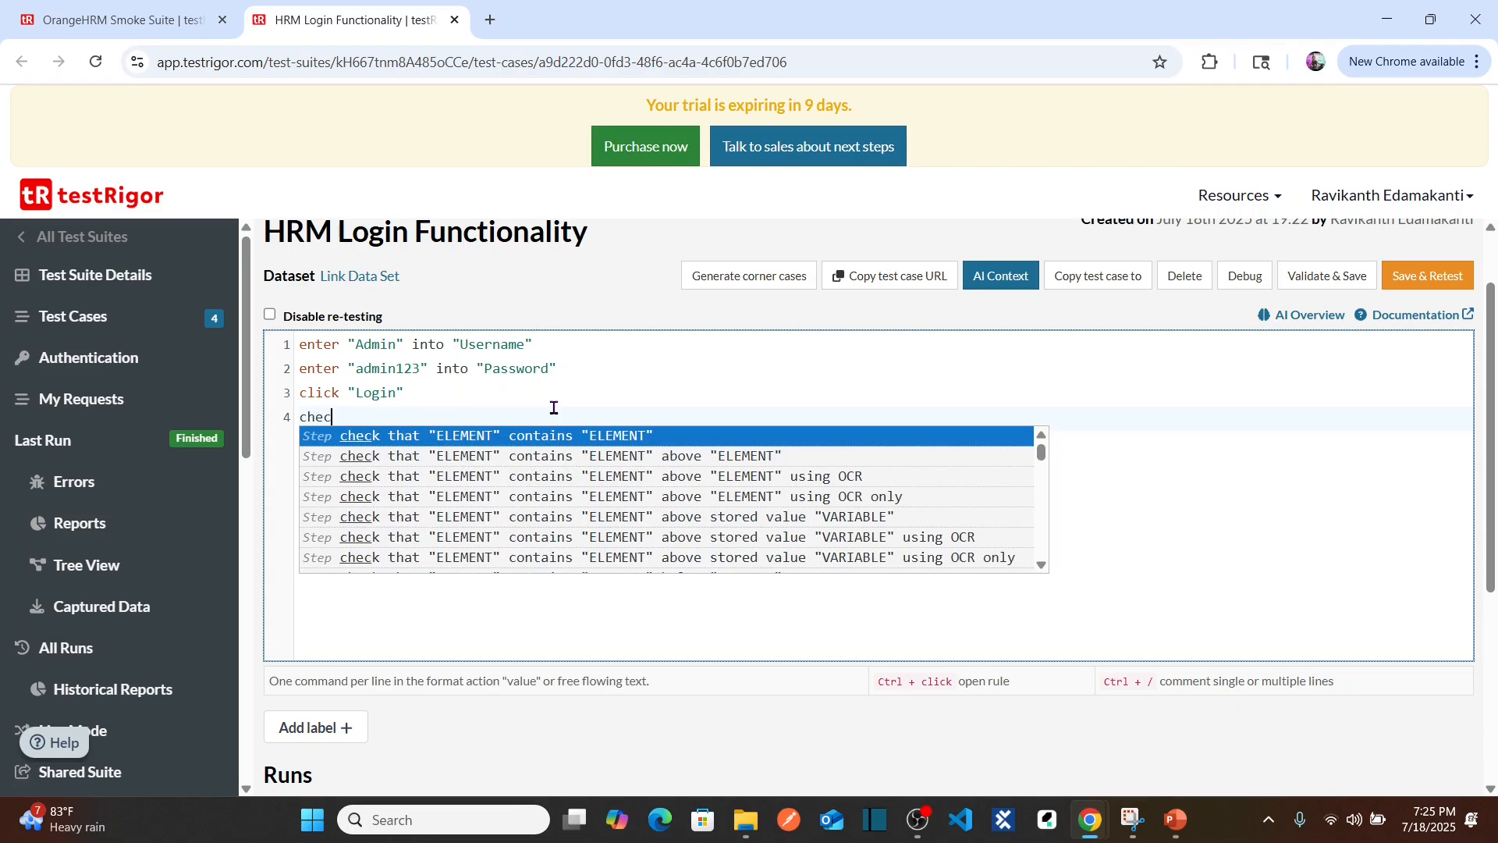
pyautogui.write('k that ')
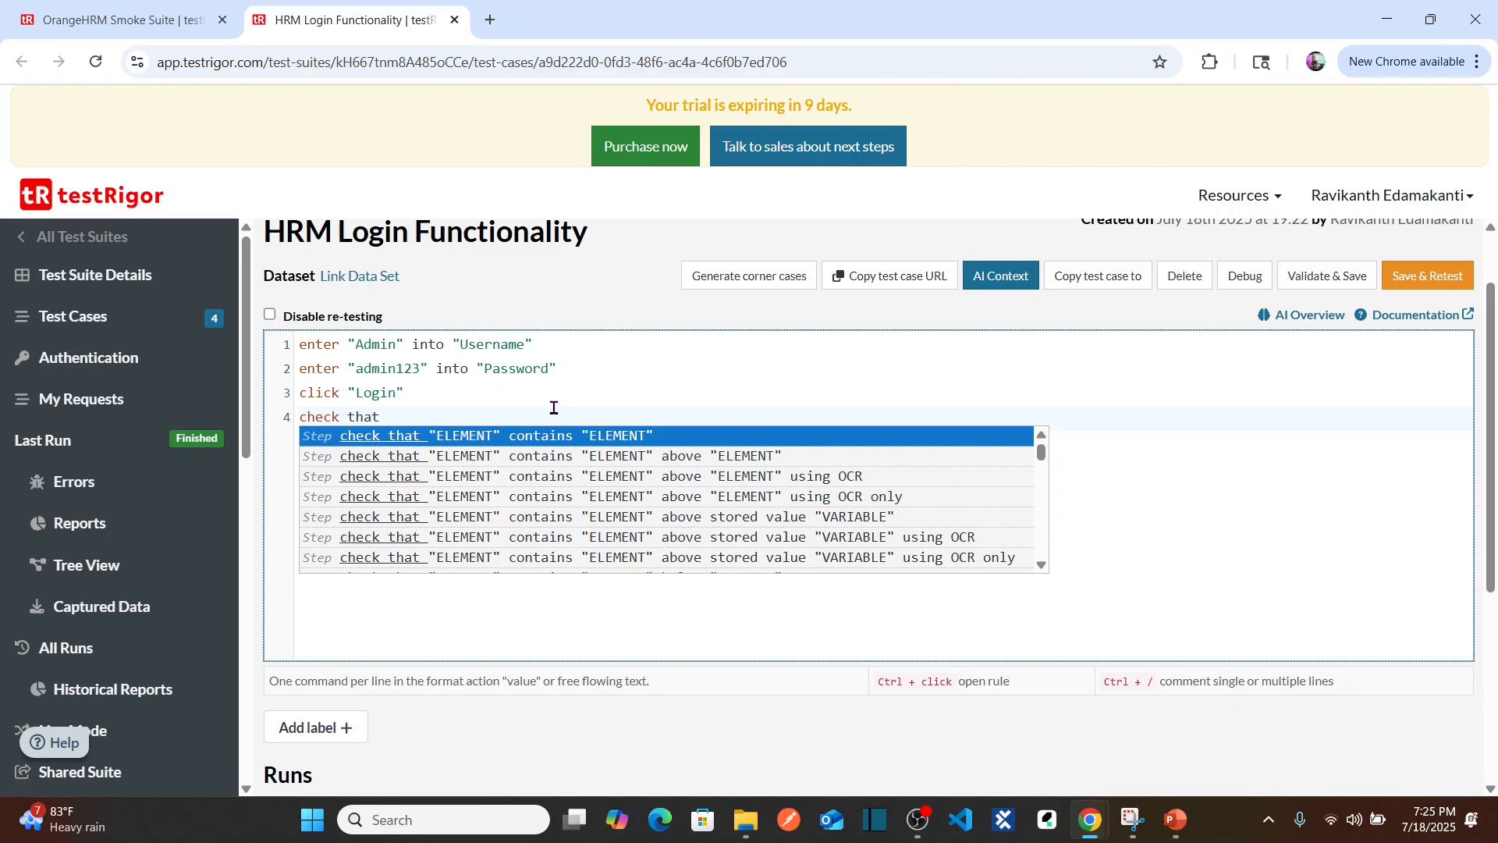
pyautogui.write('page')
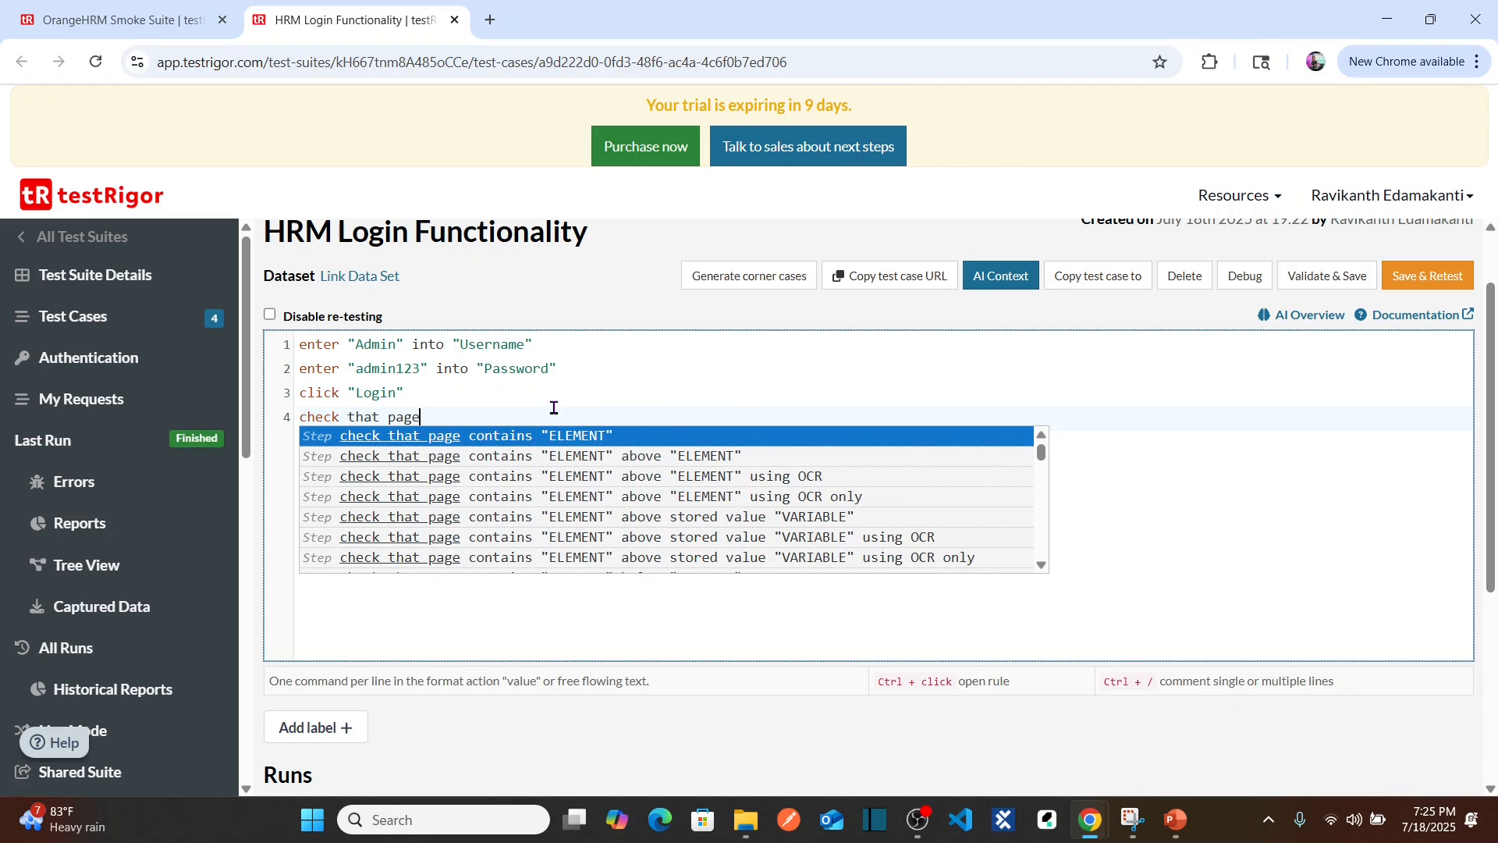
pyautogui.write(' contains')
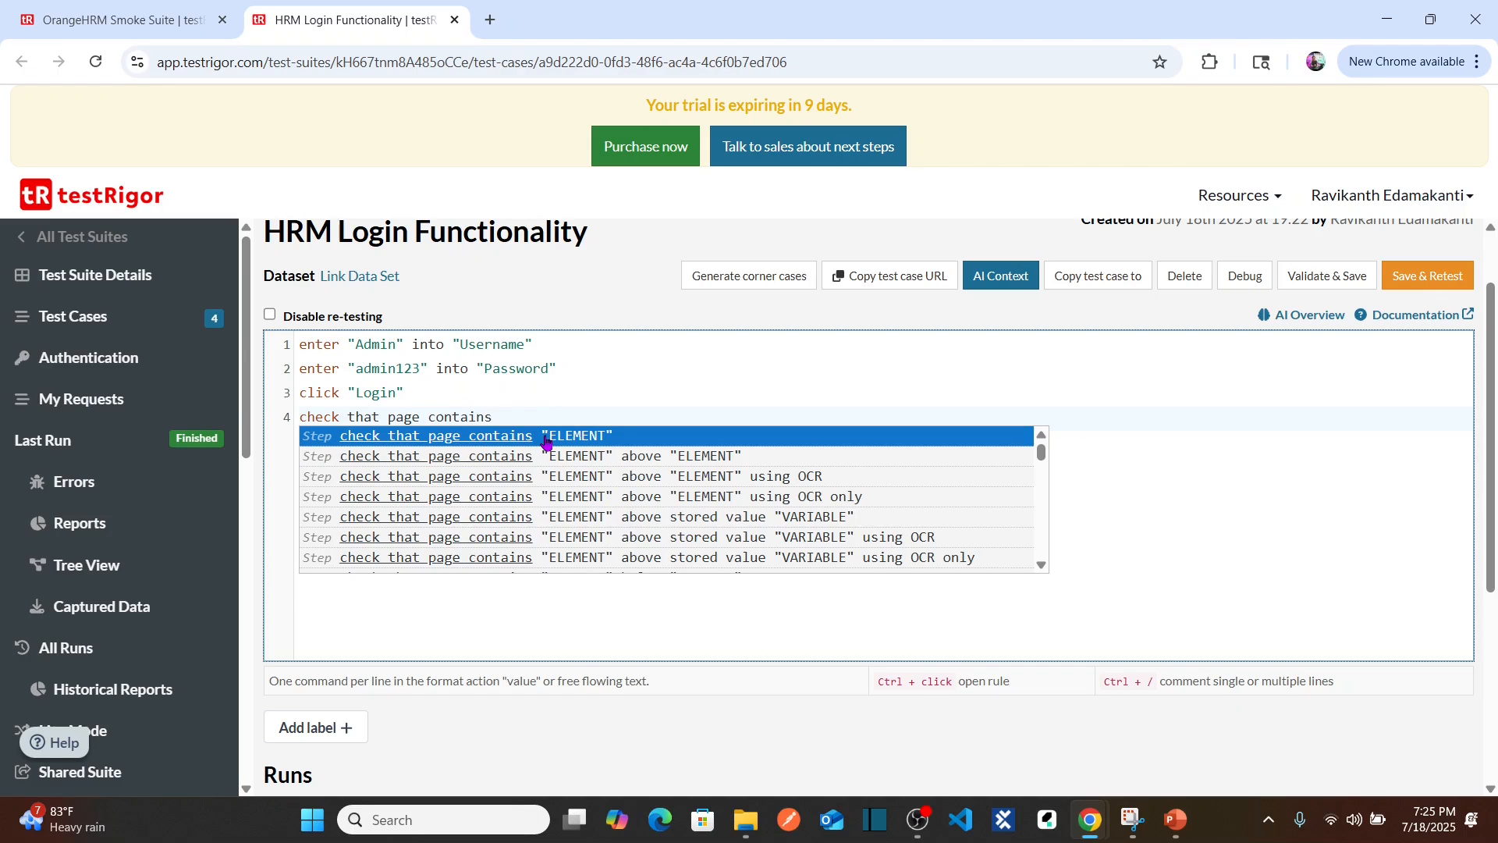
pyautogui.write(' "Dashboard')
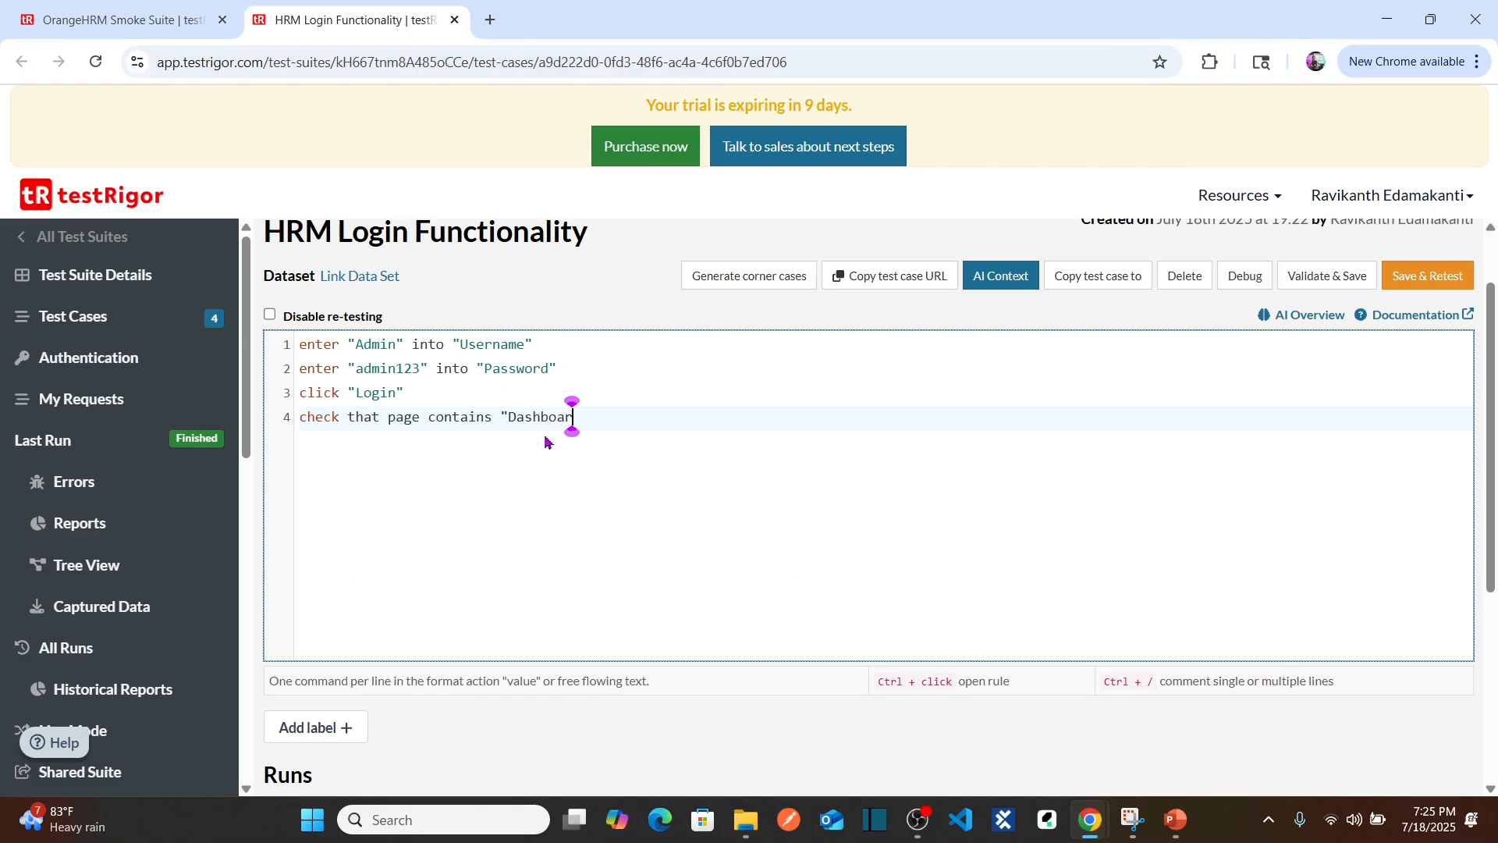
pyautogui.write('"')
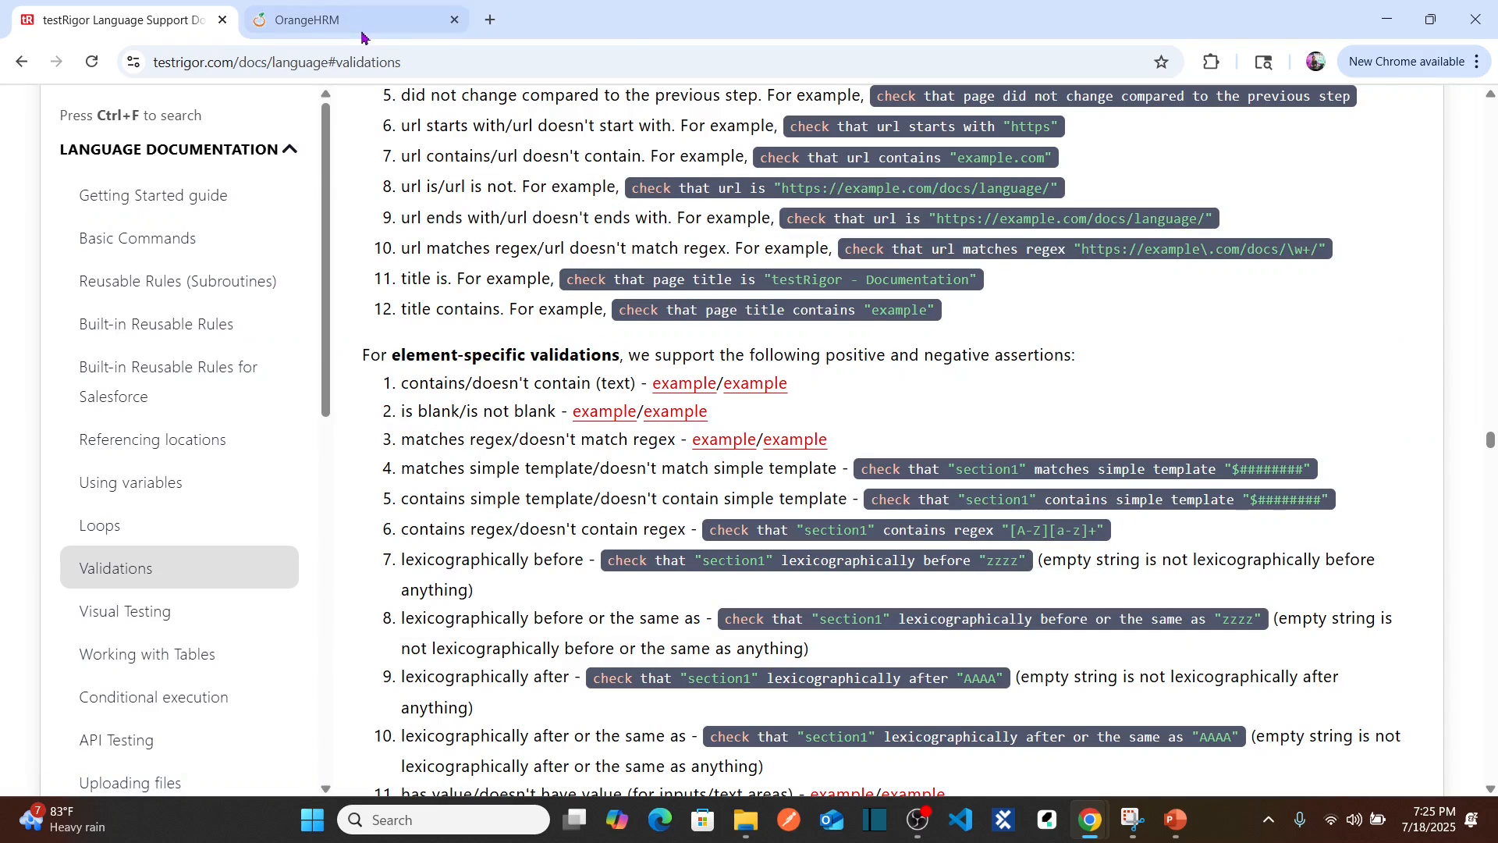
pyautogui.click(355, 29)
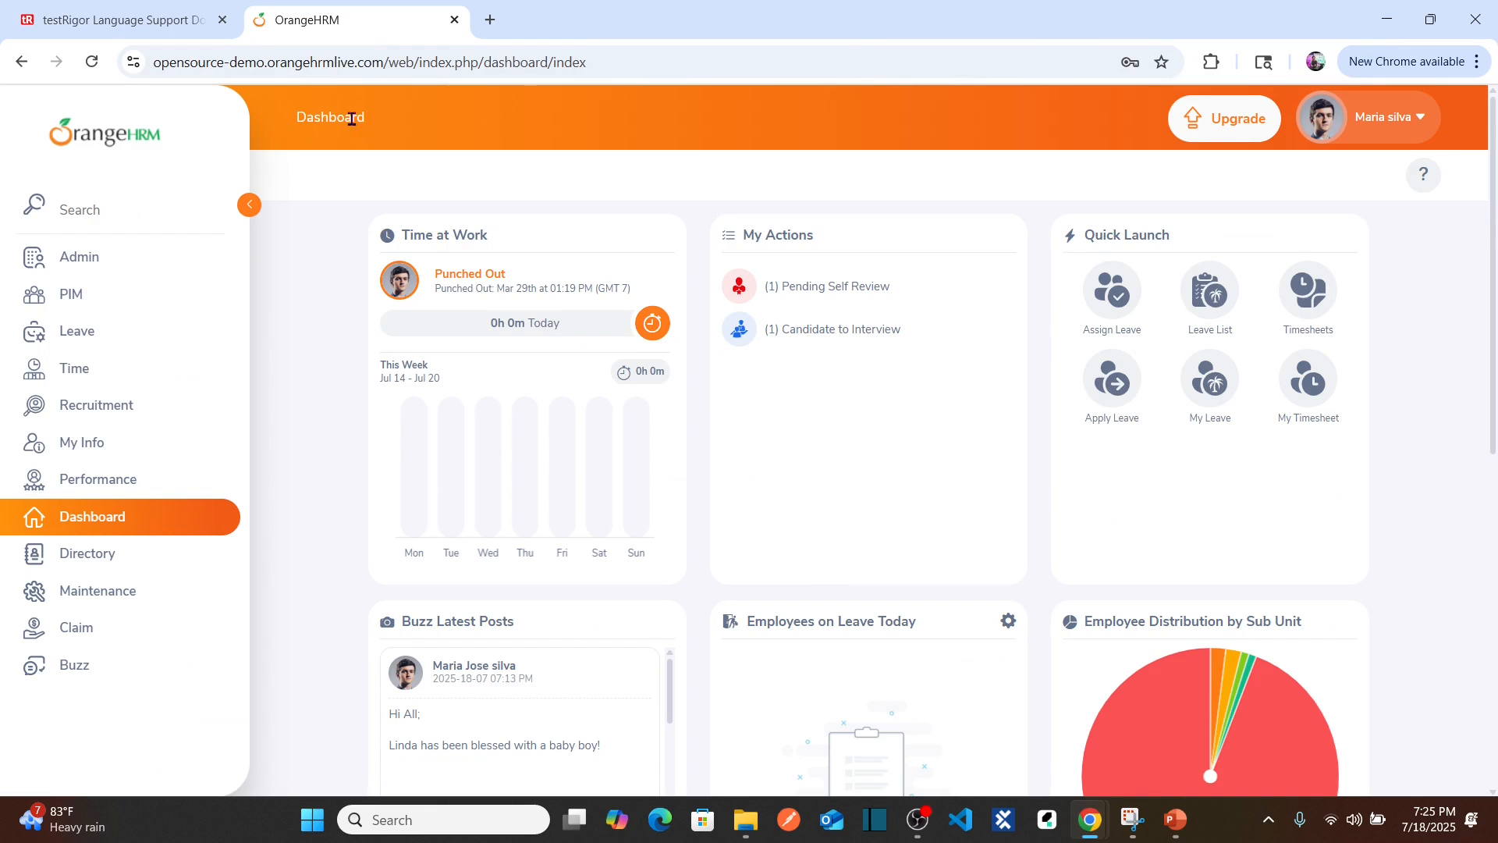
pyautogui.hotkey('alt', 'Tab')
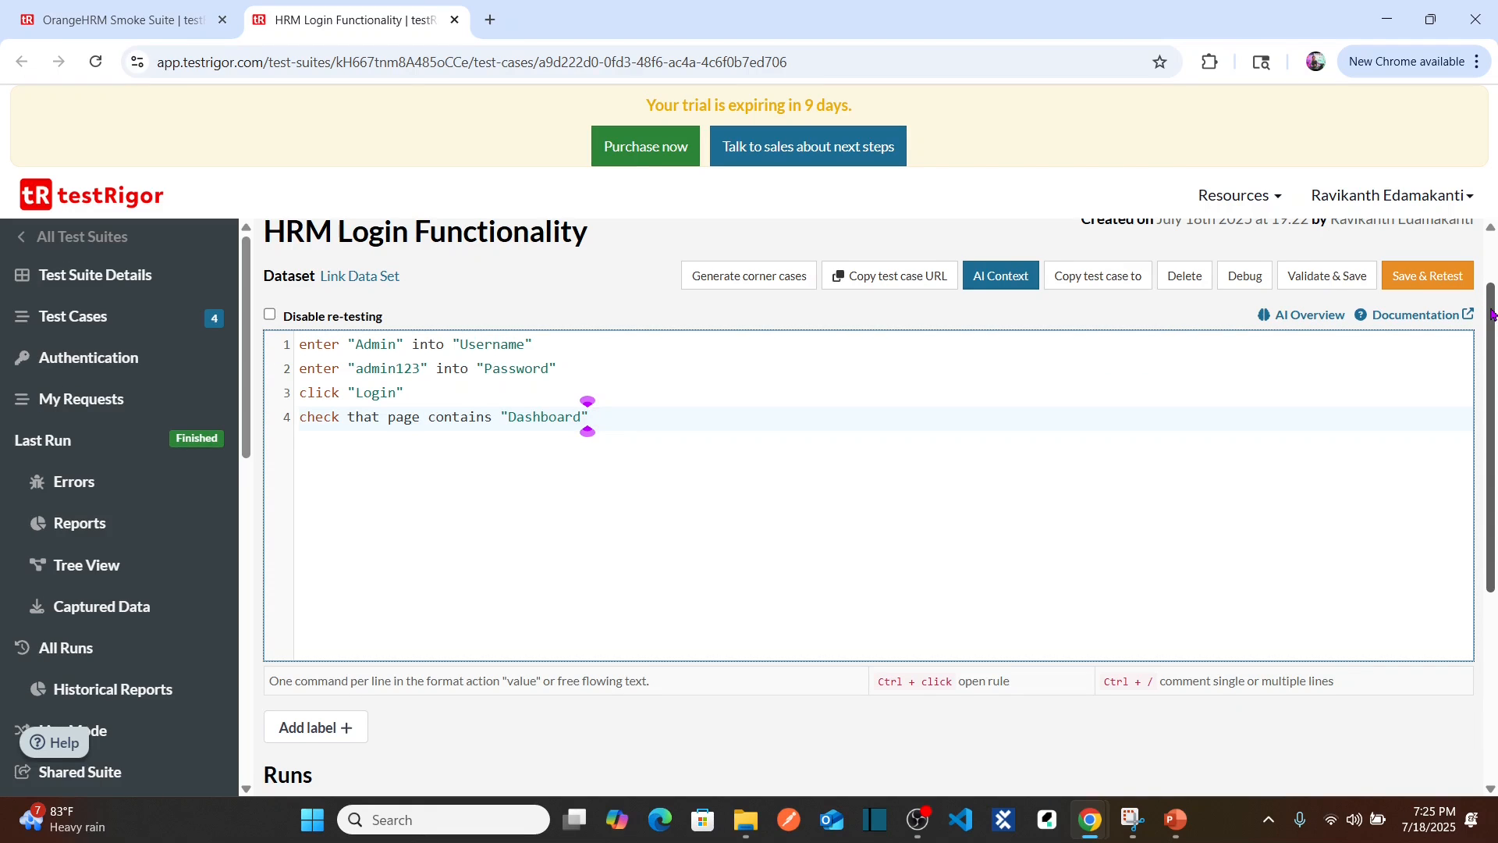
pyautogui.scroll(1, 1491, 315)
pyautogui.click(1447, 303)
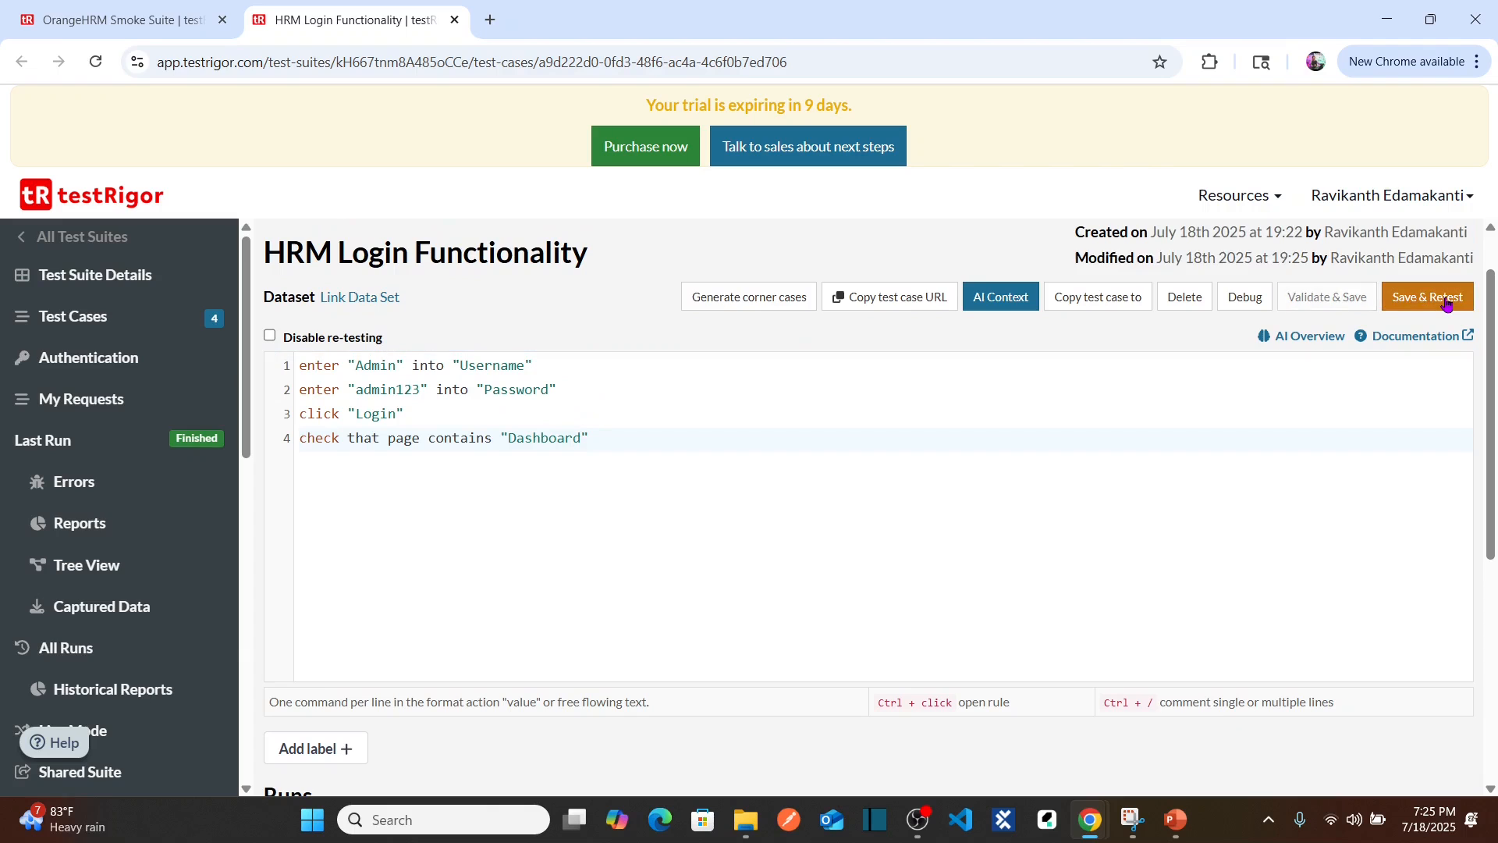
# Step: Expand the passed run's details and preview its second screenshot
pyautogui.moveTo(1491, 324); pyautogui.dragTo(1496, 513)
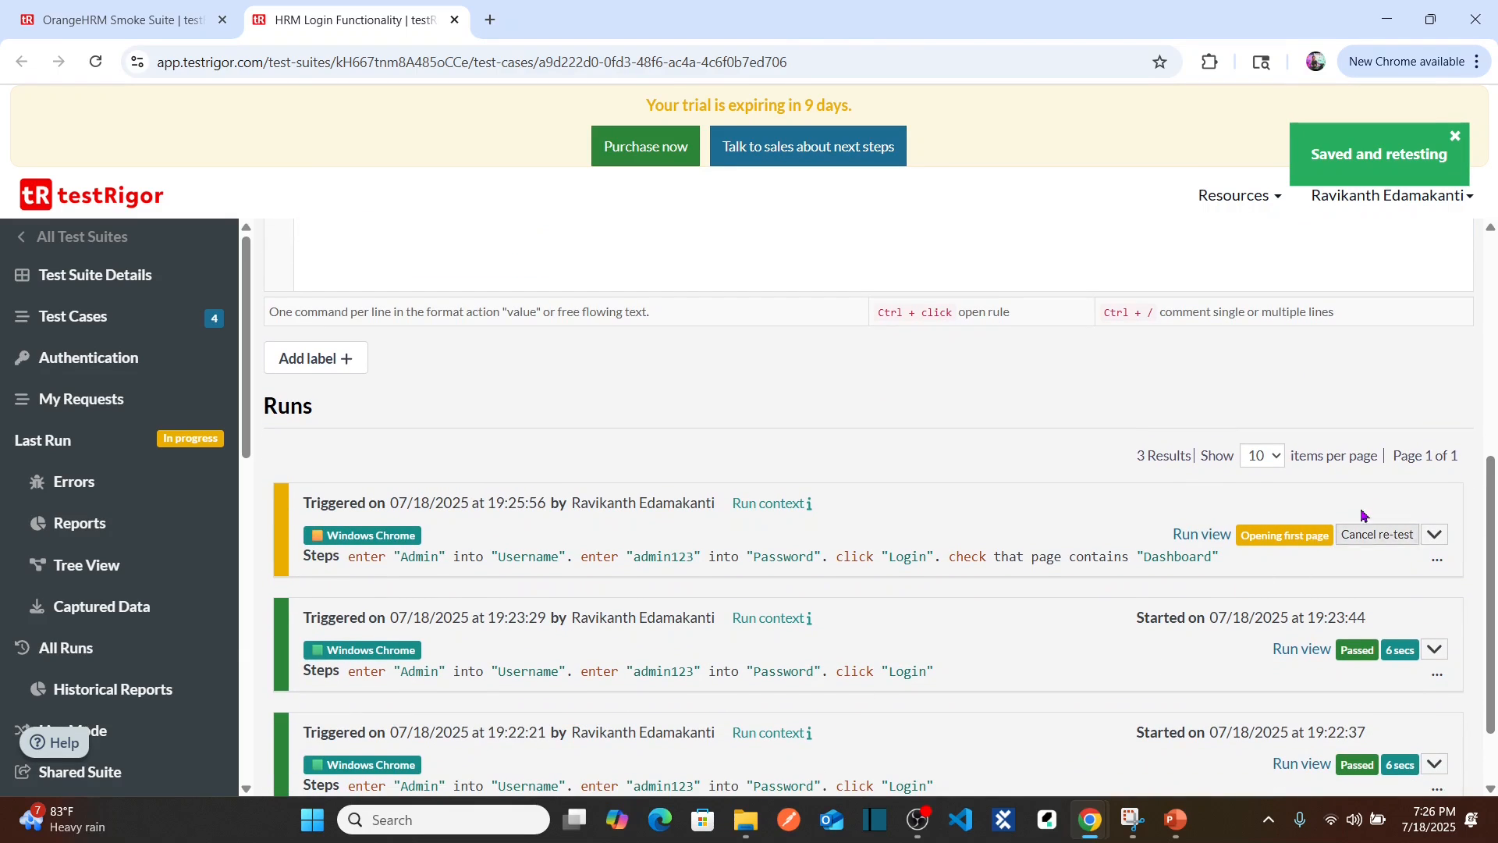
pyautogui.click(1435, 536)
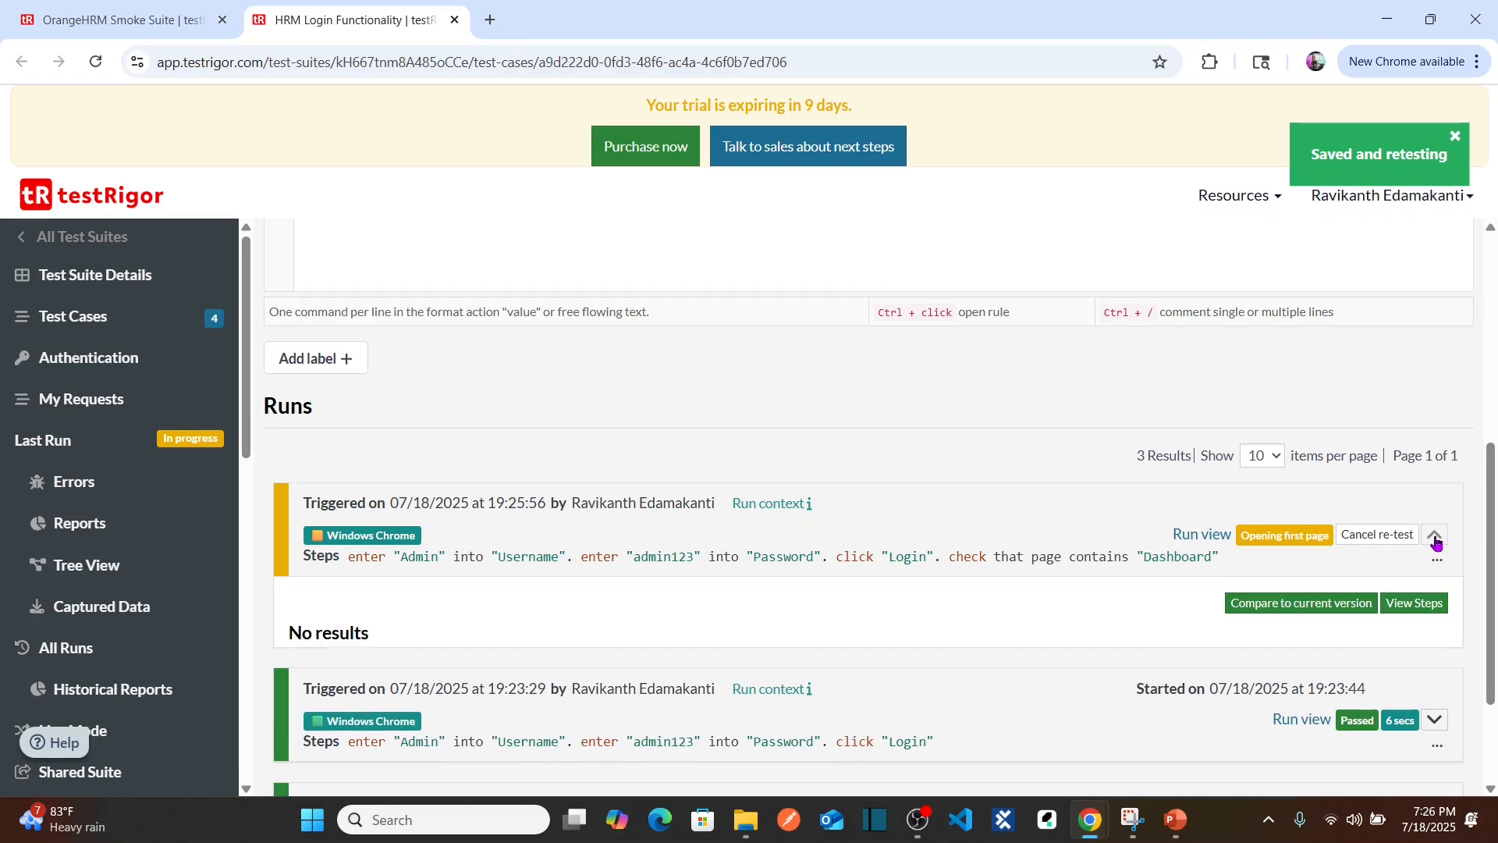
pyautogui.moveTo(1494, 488); pyautogui.dragTo(1495, 582)
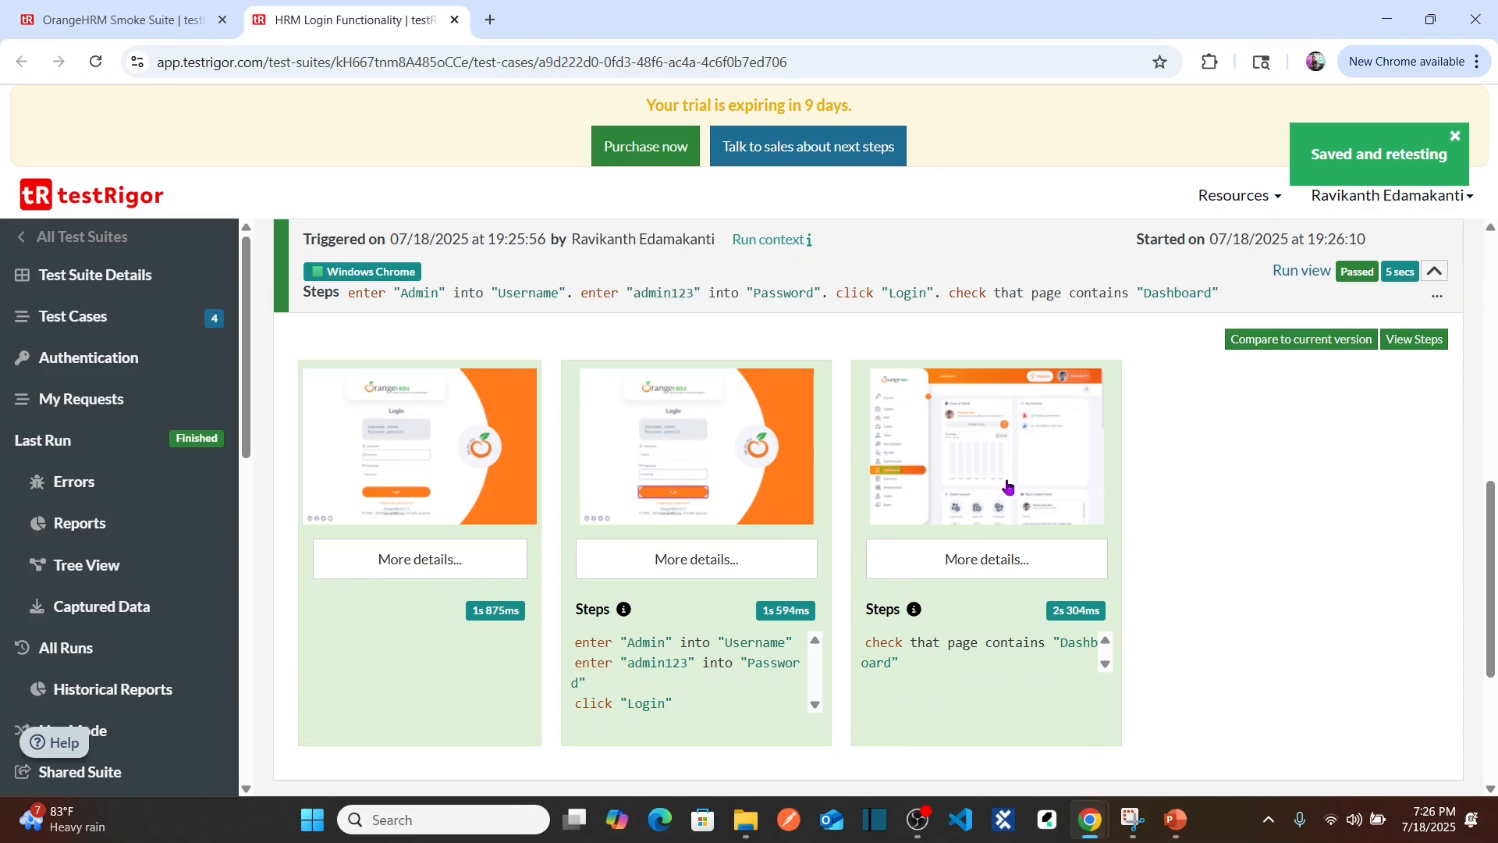
pyautogui.click(659, 481)
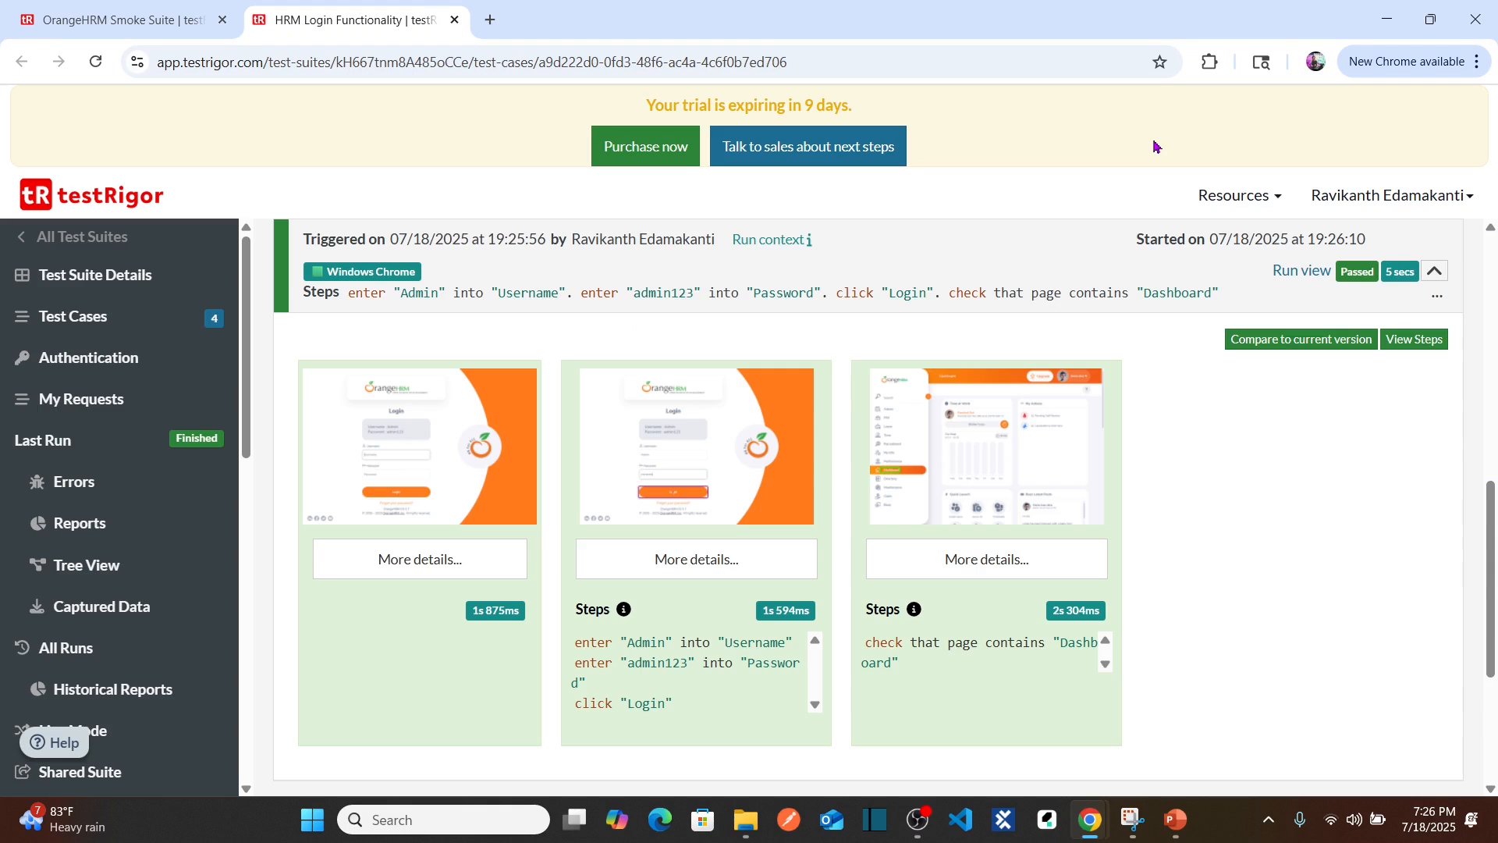
pyautogui.click(1157, 141)
# Step: View the third screenshot showing the Dashboard, then scroll back up to the script
pyautogui.click(1016, 507)
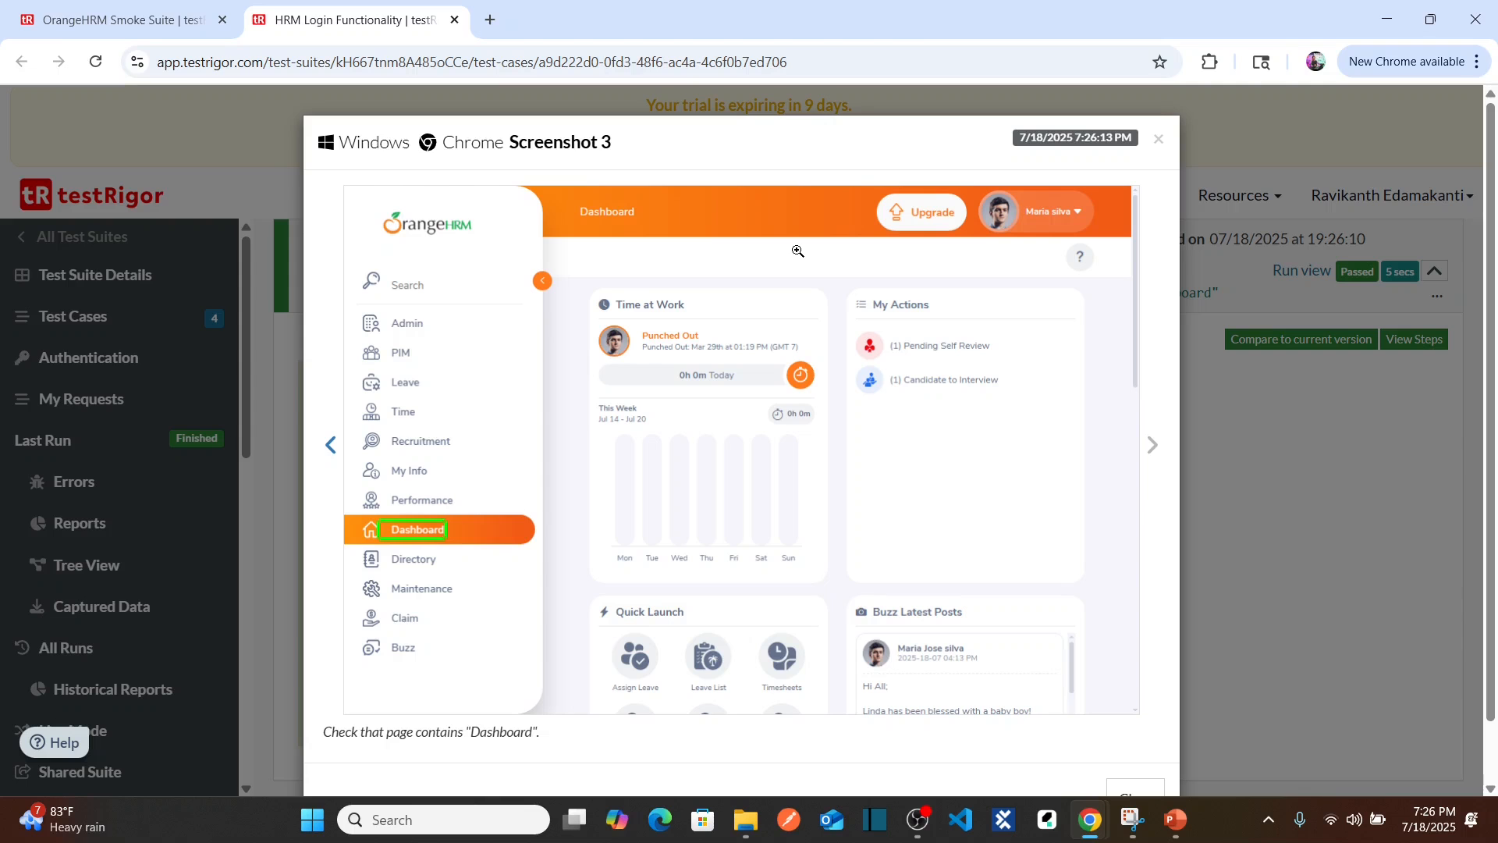
pyautogui.click(1159, 139)
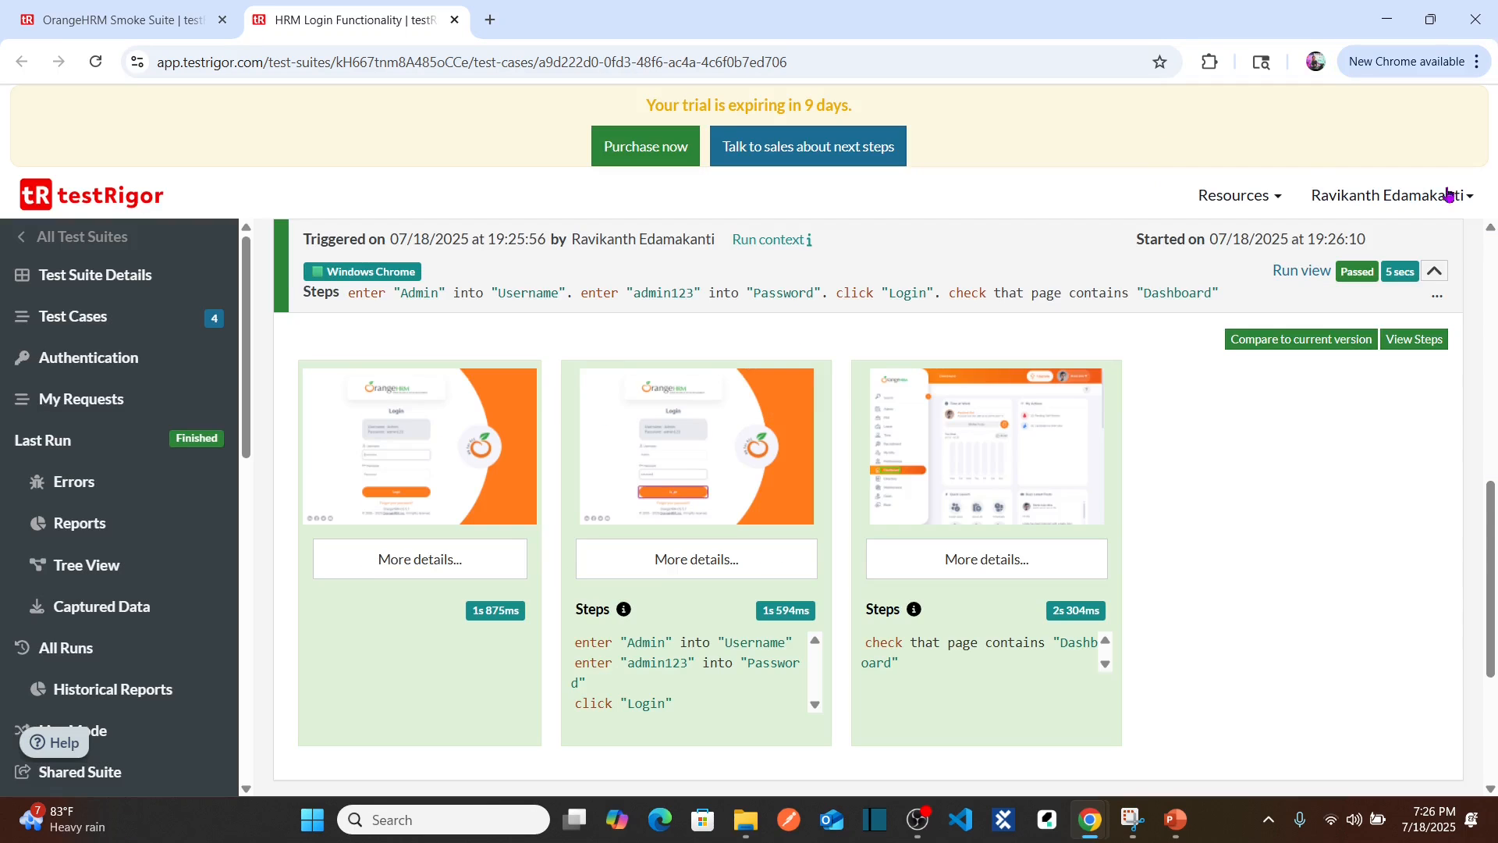
pyautogui.scroll(4, 1483, 402)
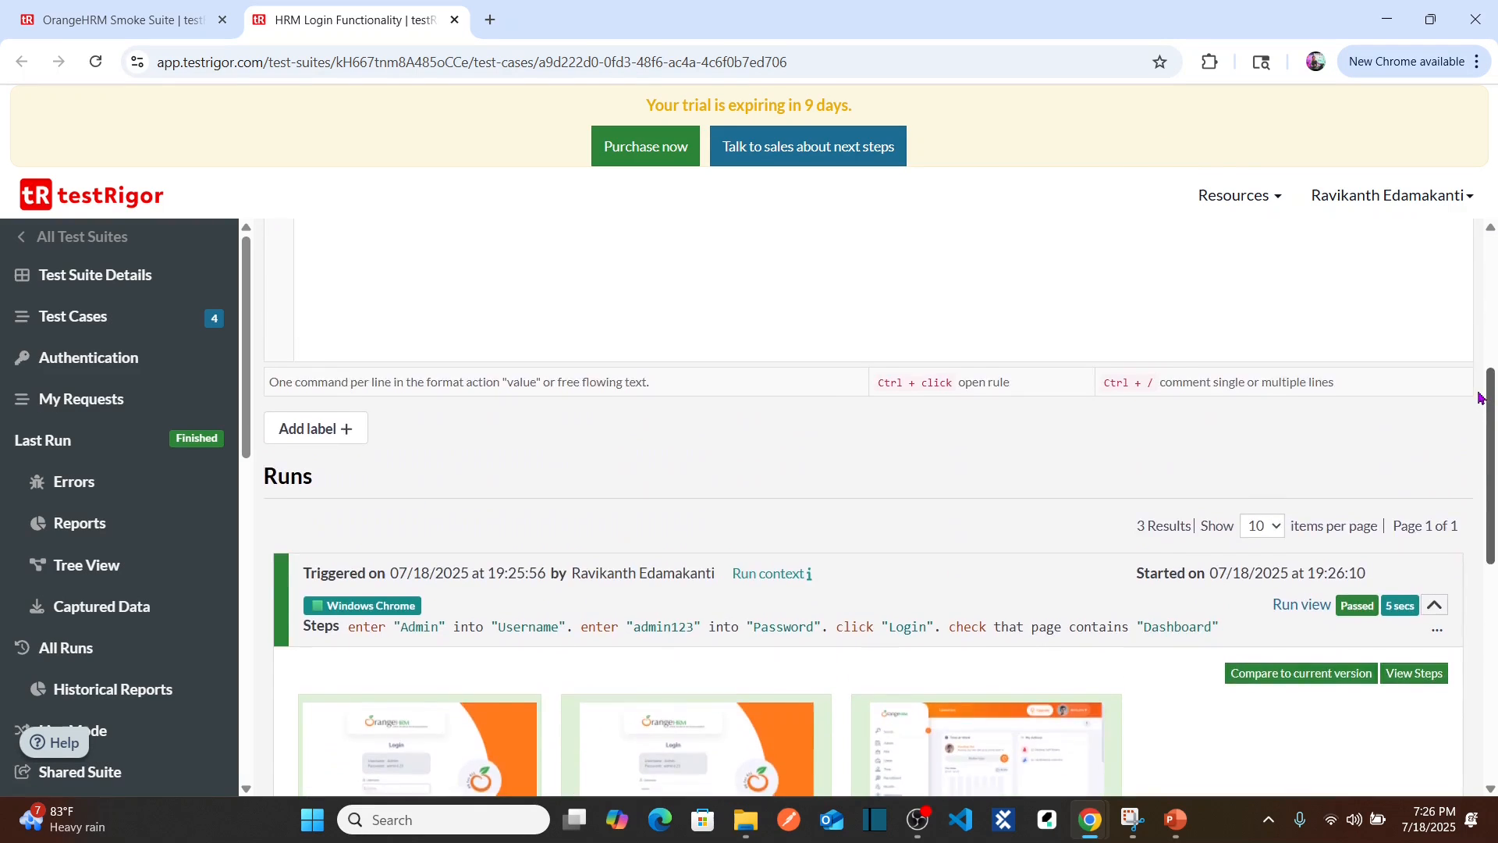
pyautogui.scroll(3, 1480, 398)
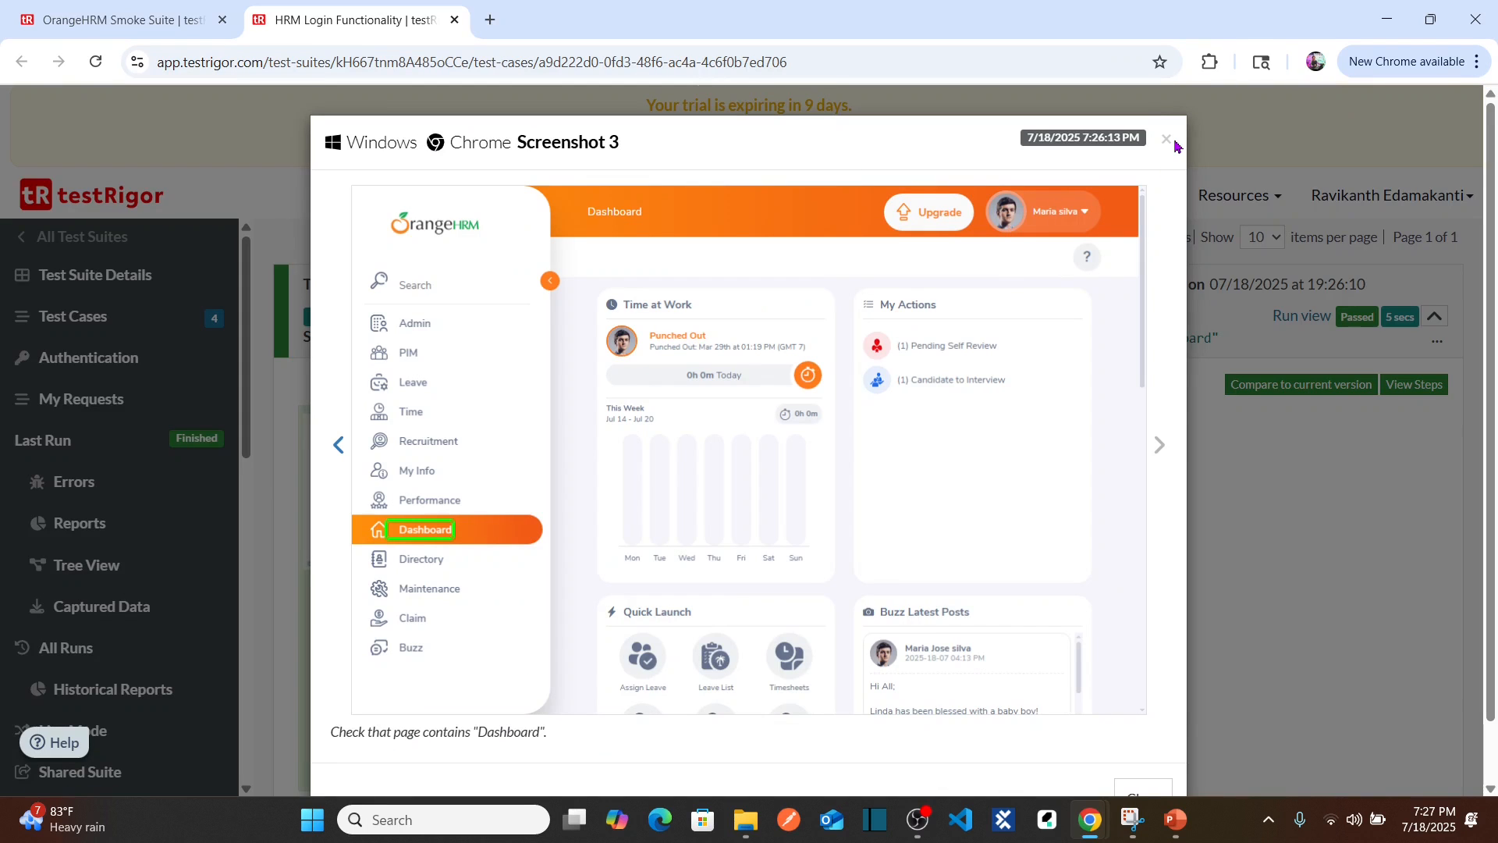
pyautogui.click(1167, 140)
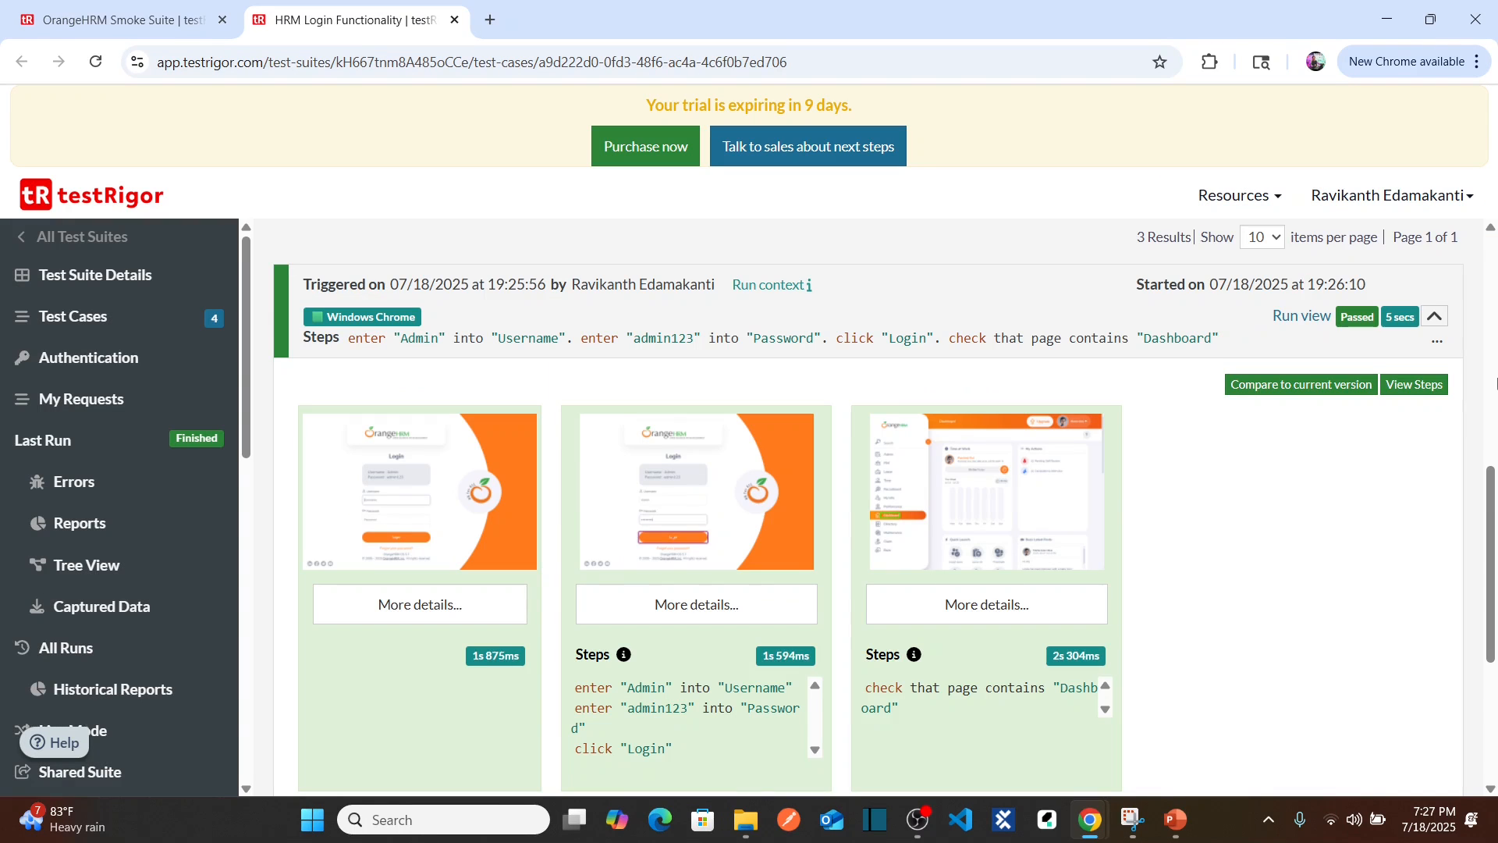
pyautogui.moveTo(1492, 494); pyautogui.dragTo(1492, 276)
# Step: Add step 5, check that page contains "", filled with the user name copied from the OrangeHRM header
pyautogui.click(713, 469)
pyautogui.press('Return')
pyautogui.write('chec')
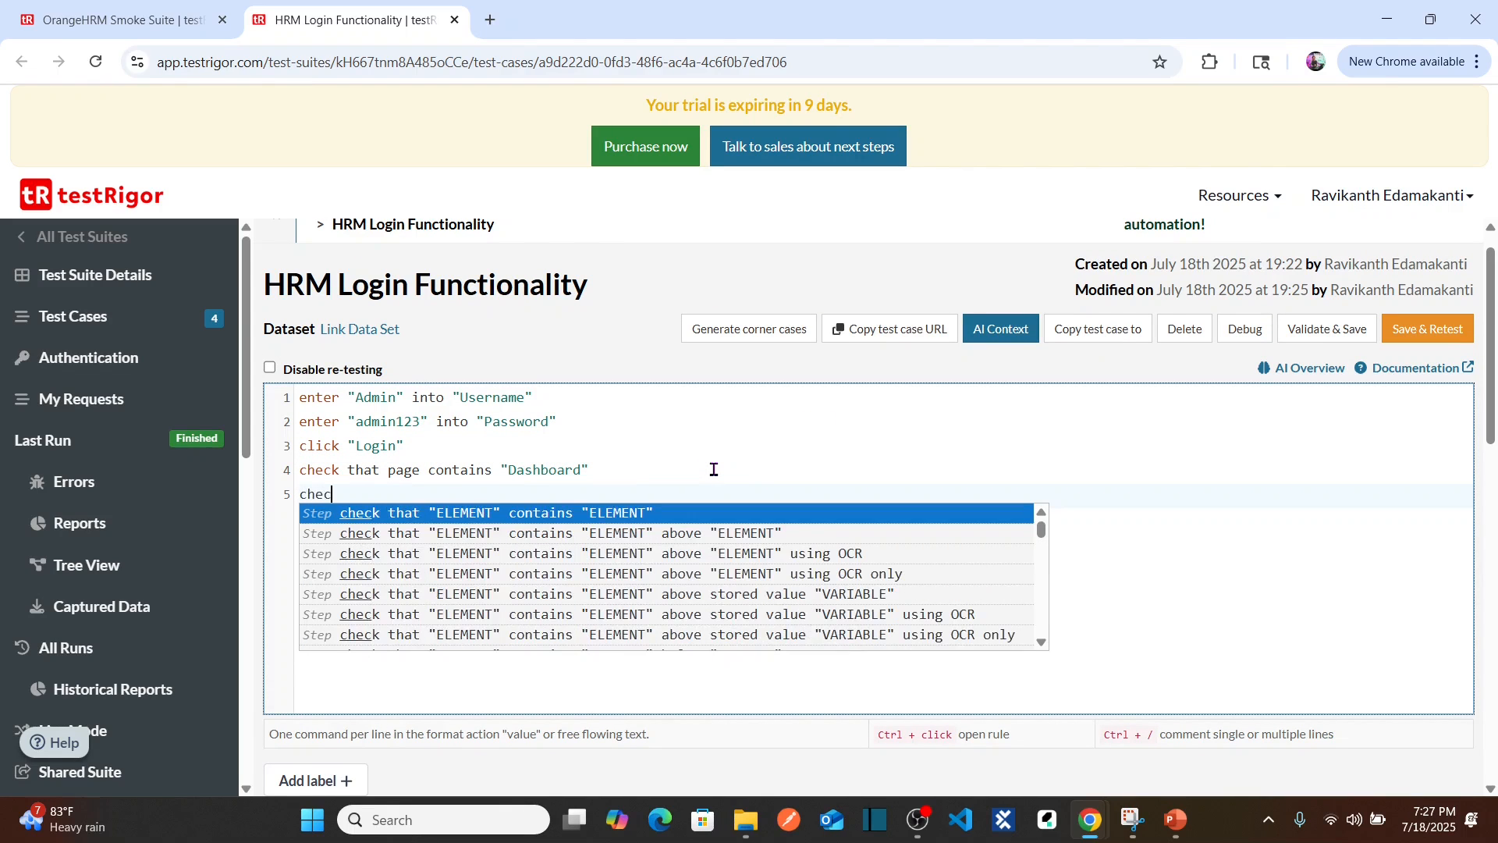
pyautogui.write('k that page contai')
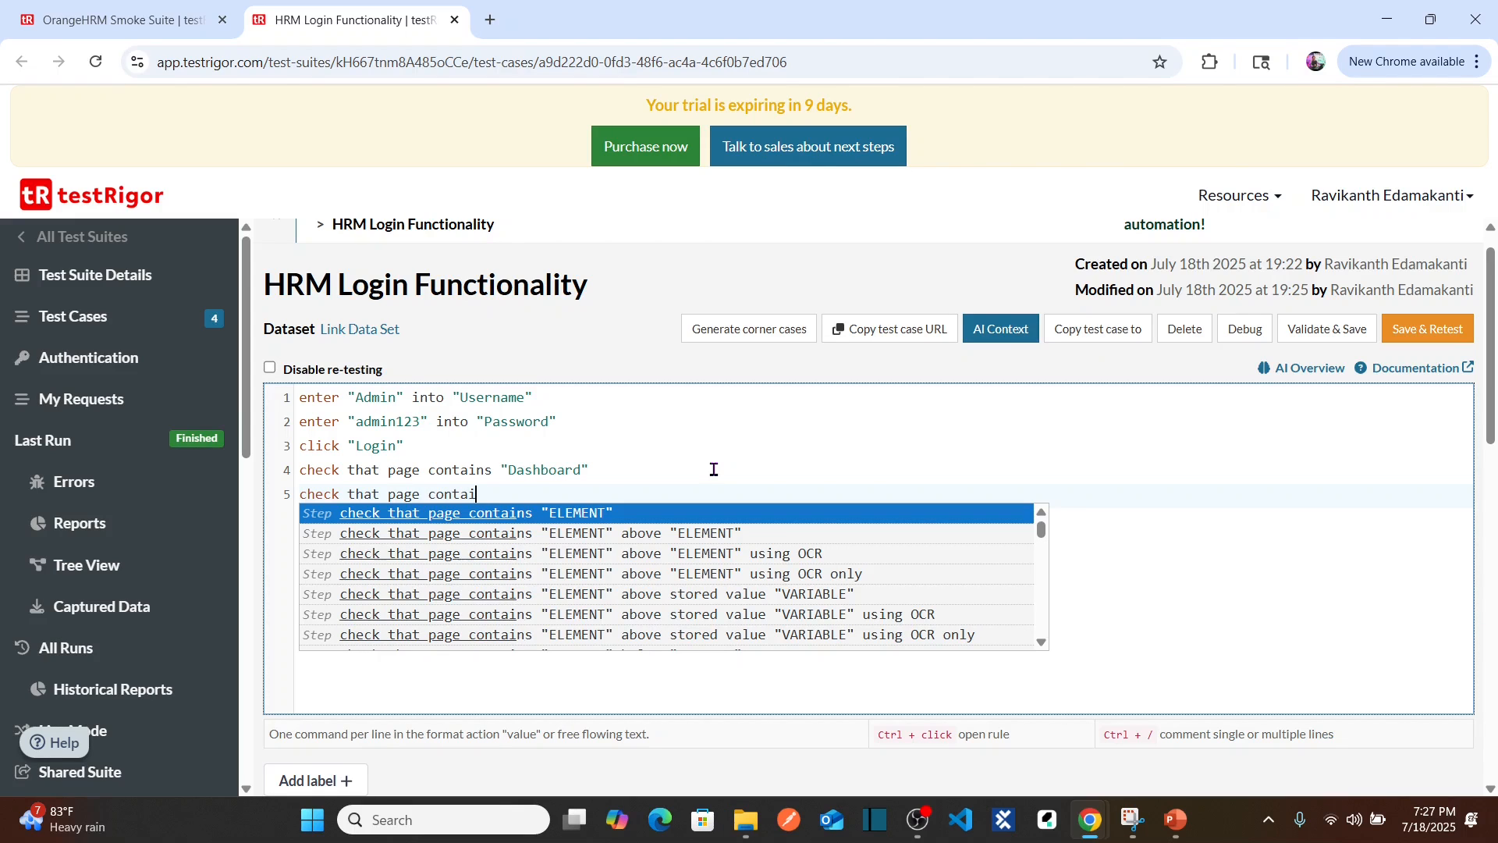
pyautogui.write('ns ""')
pyautogui.press('Left')
pyautogui.hotkey('alt', 'Tab')
pyautogui.moveTo(1358, 122); pyautogui.dragTo(1412, 125)
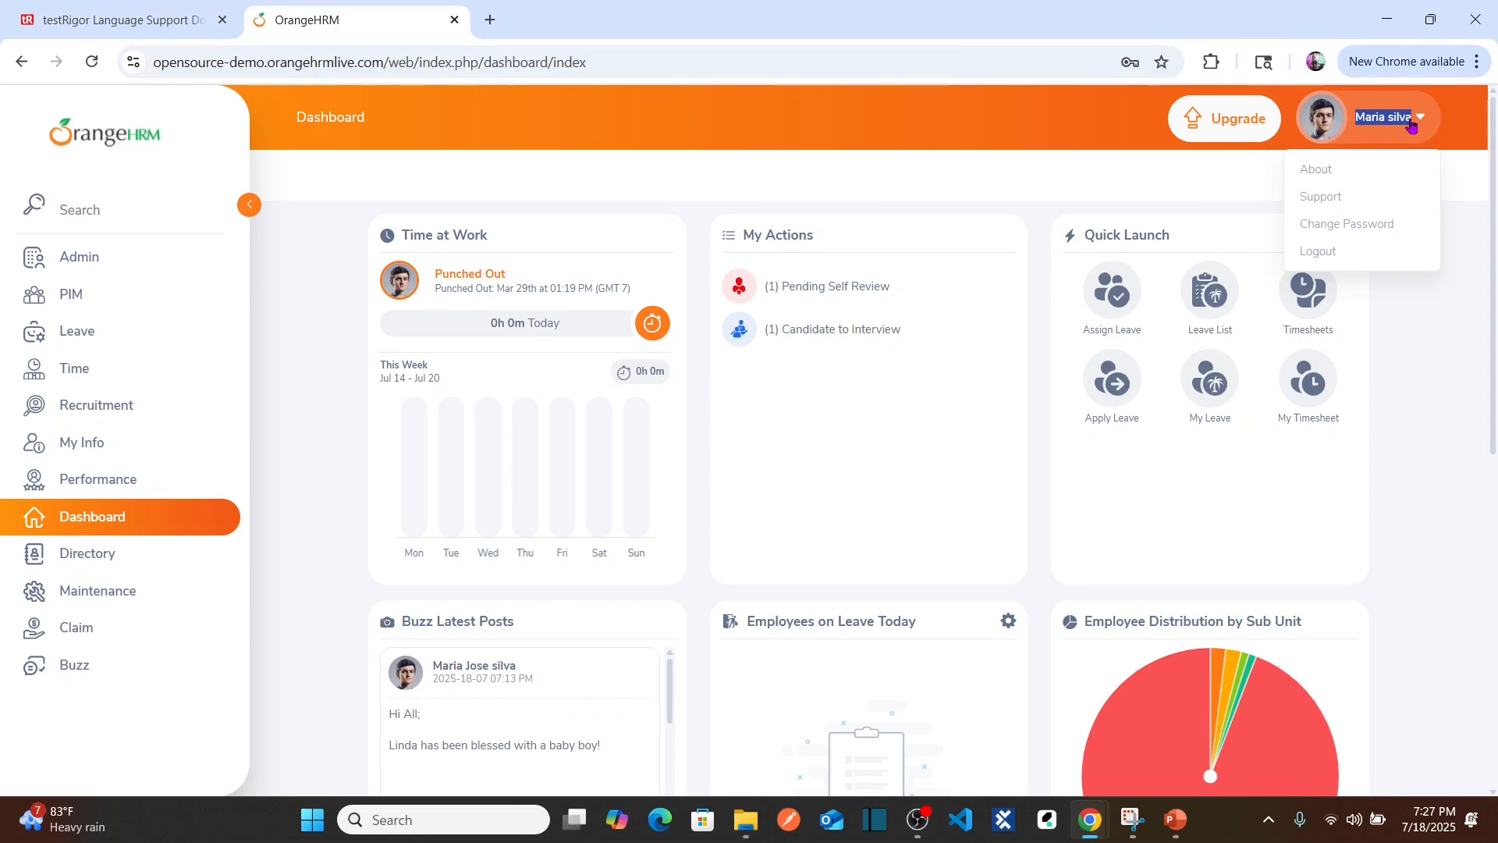
pyautogui.hotkey('ctrl', 'c')
pyautogui.hotkey('alt', 'Tab')
pyautogui.hotkey('ctrl', 'v')
pyautogui.click(653, 500)
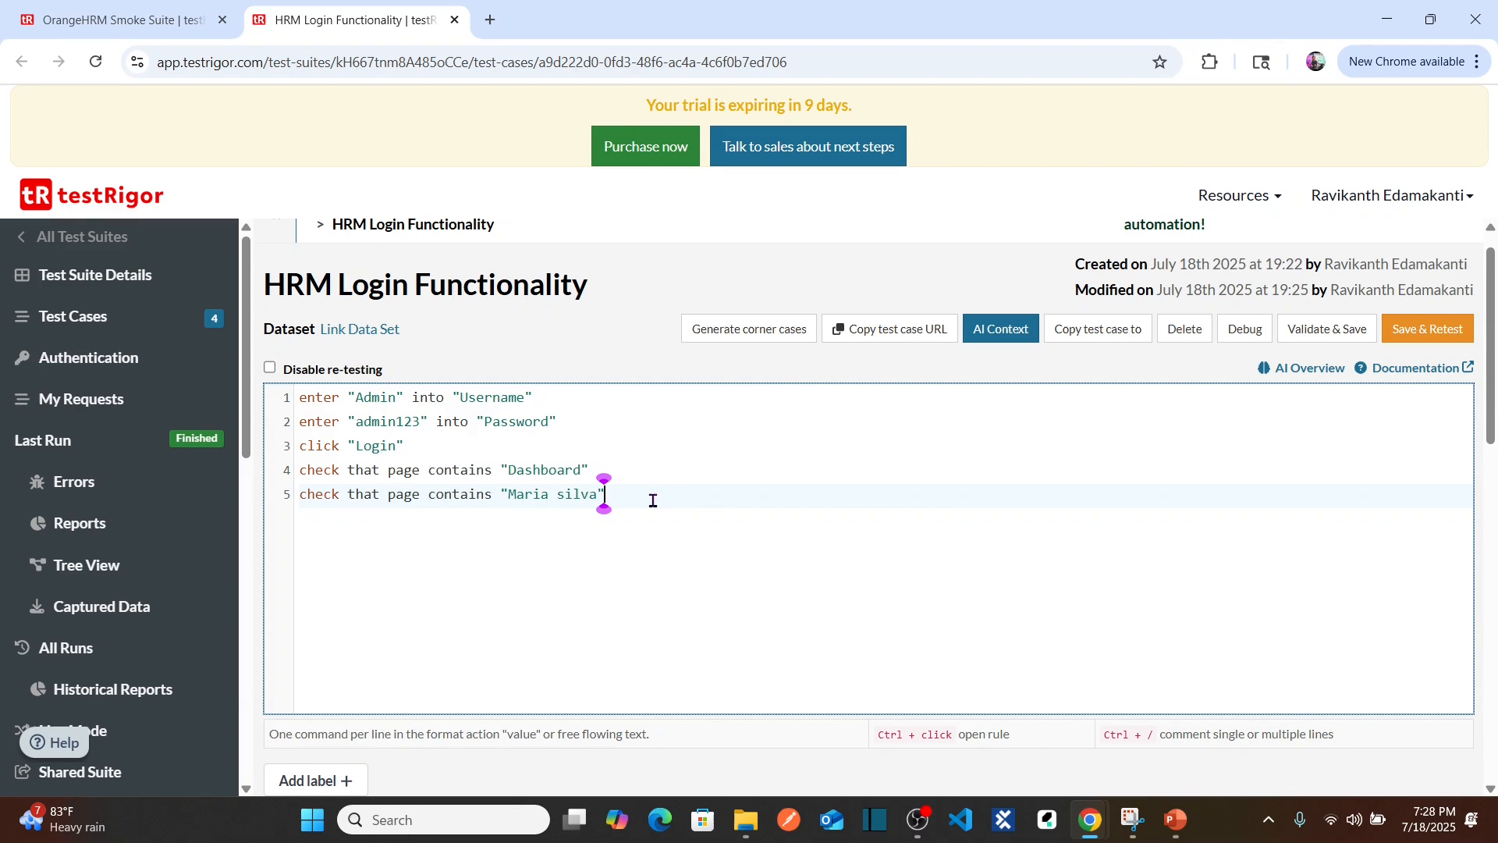
# Step: Save & Retest the five-step test and inspect the passed run's third screenshot
pyautogui.click(1443, 334)
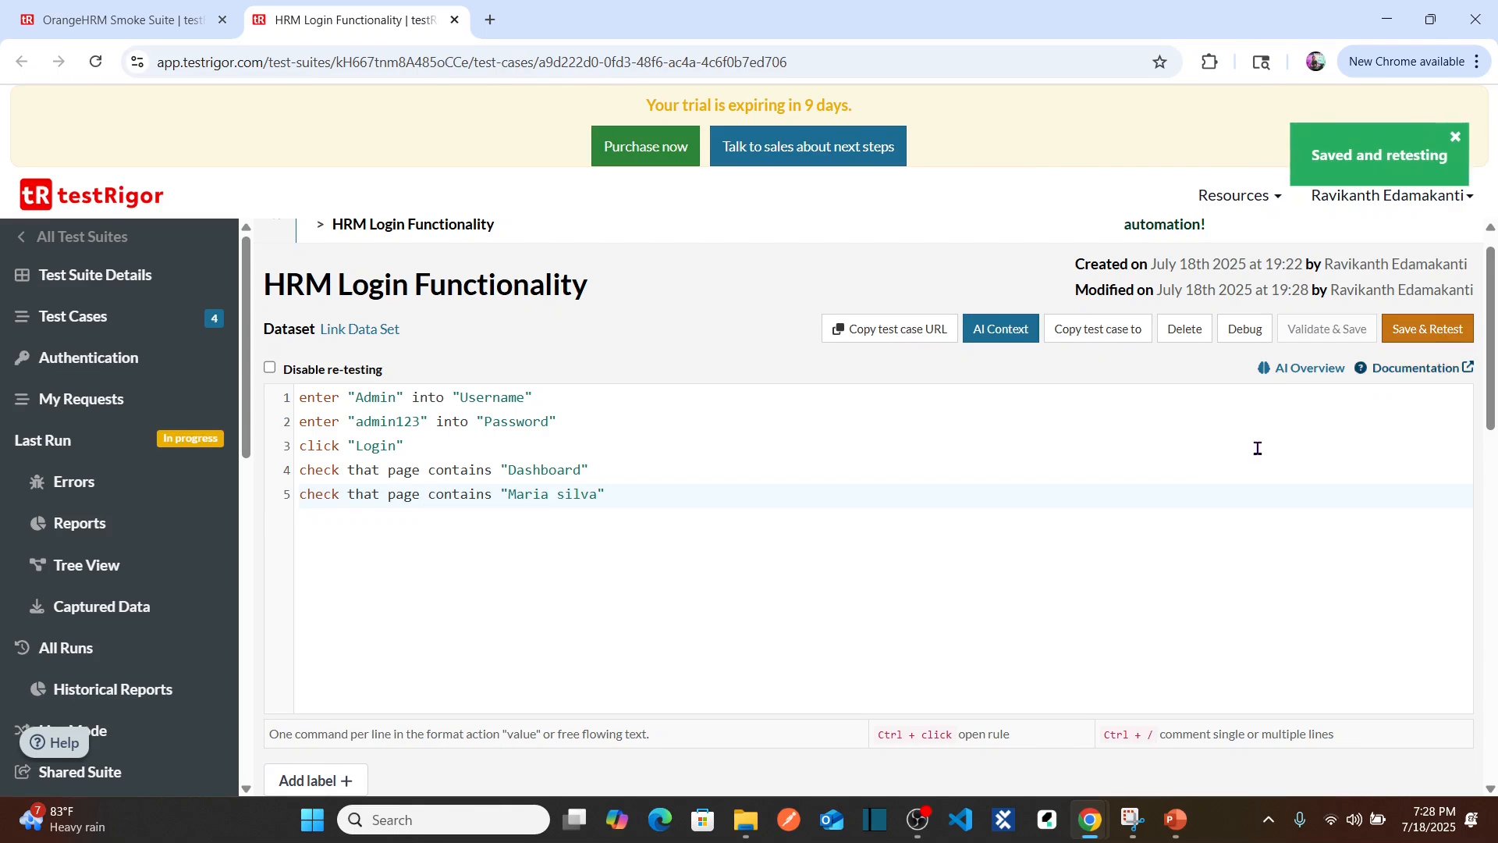
pyautogui.moveTo(1490, 326); pyautogui.dragTo(1494, 523)
pyautogui.click(1434, 504)
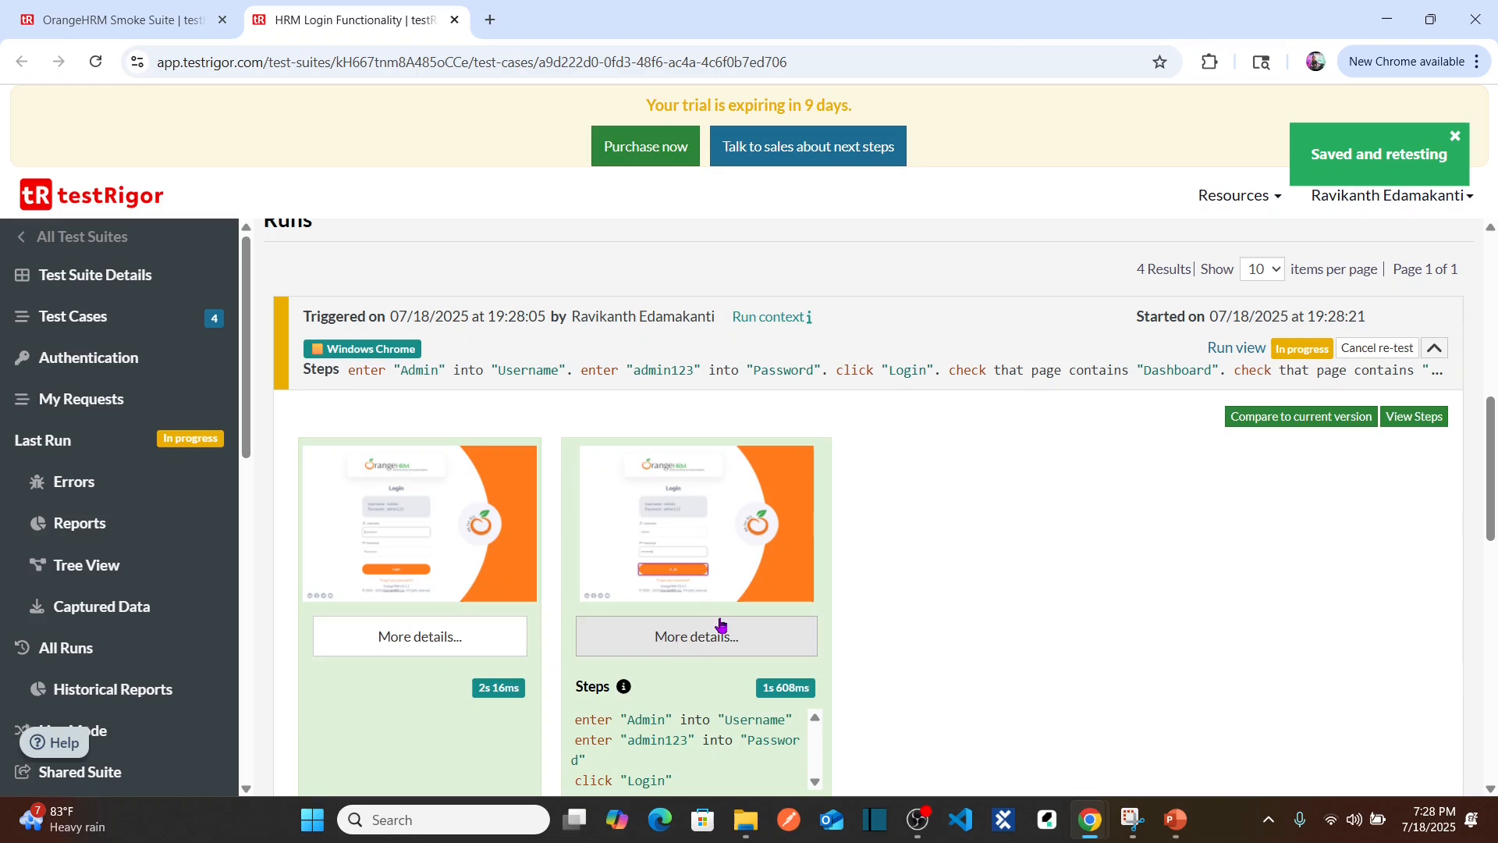
pyautogui.moveTo(1492, 506); pyautogui.dragTo(1493, 537)
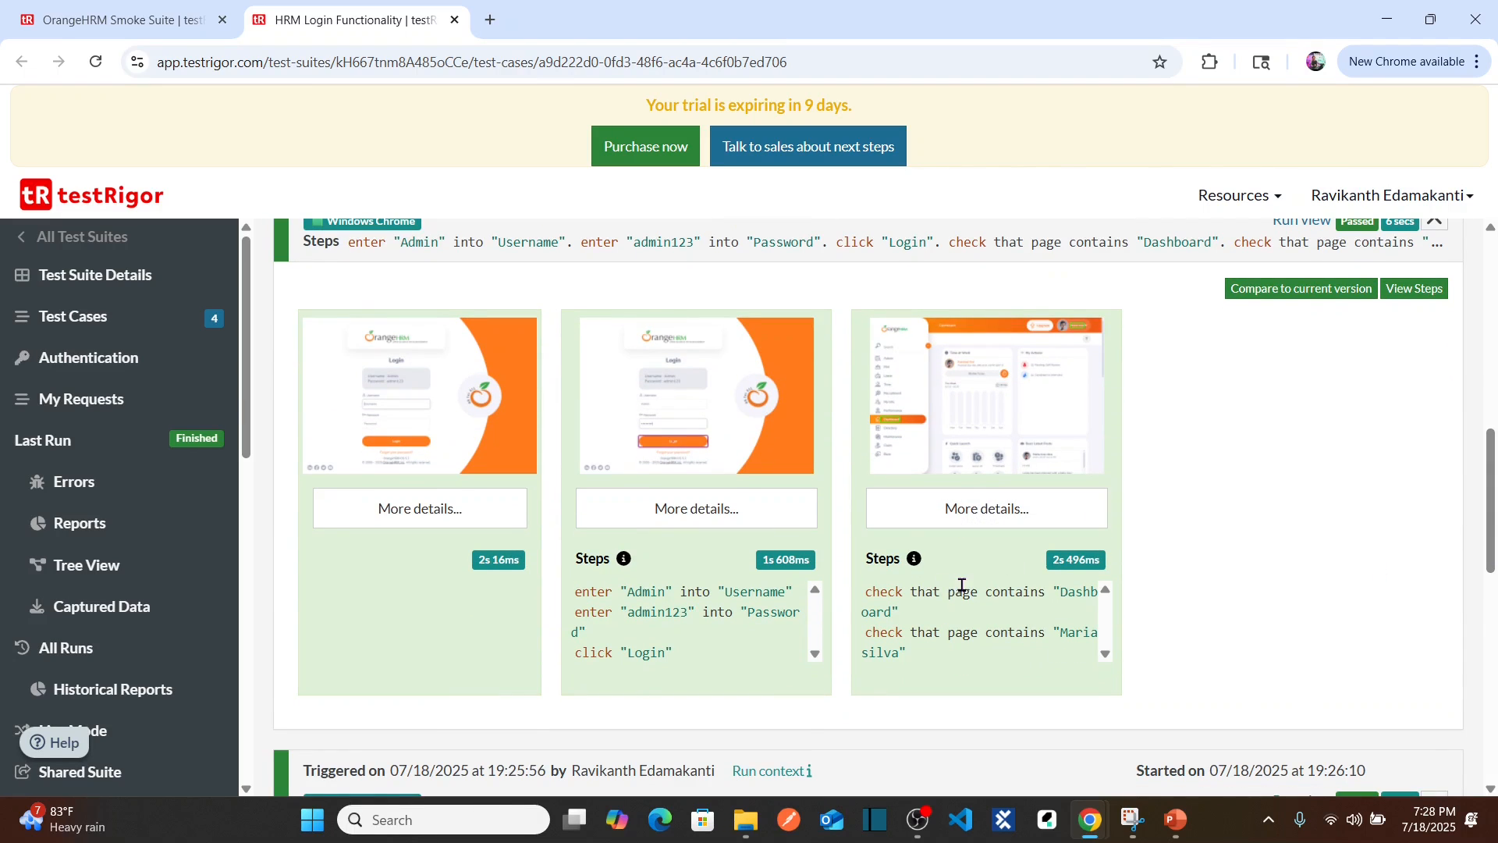
pyautogui.click(993, 407)
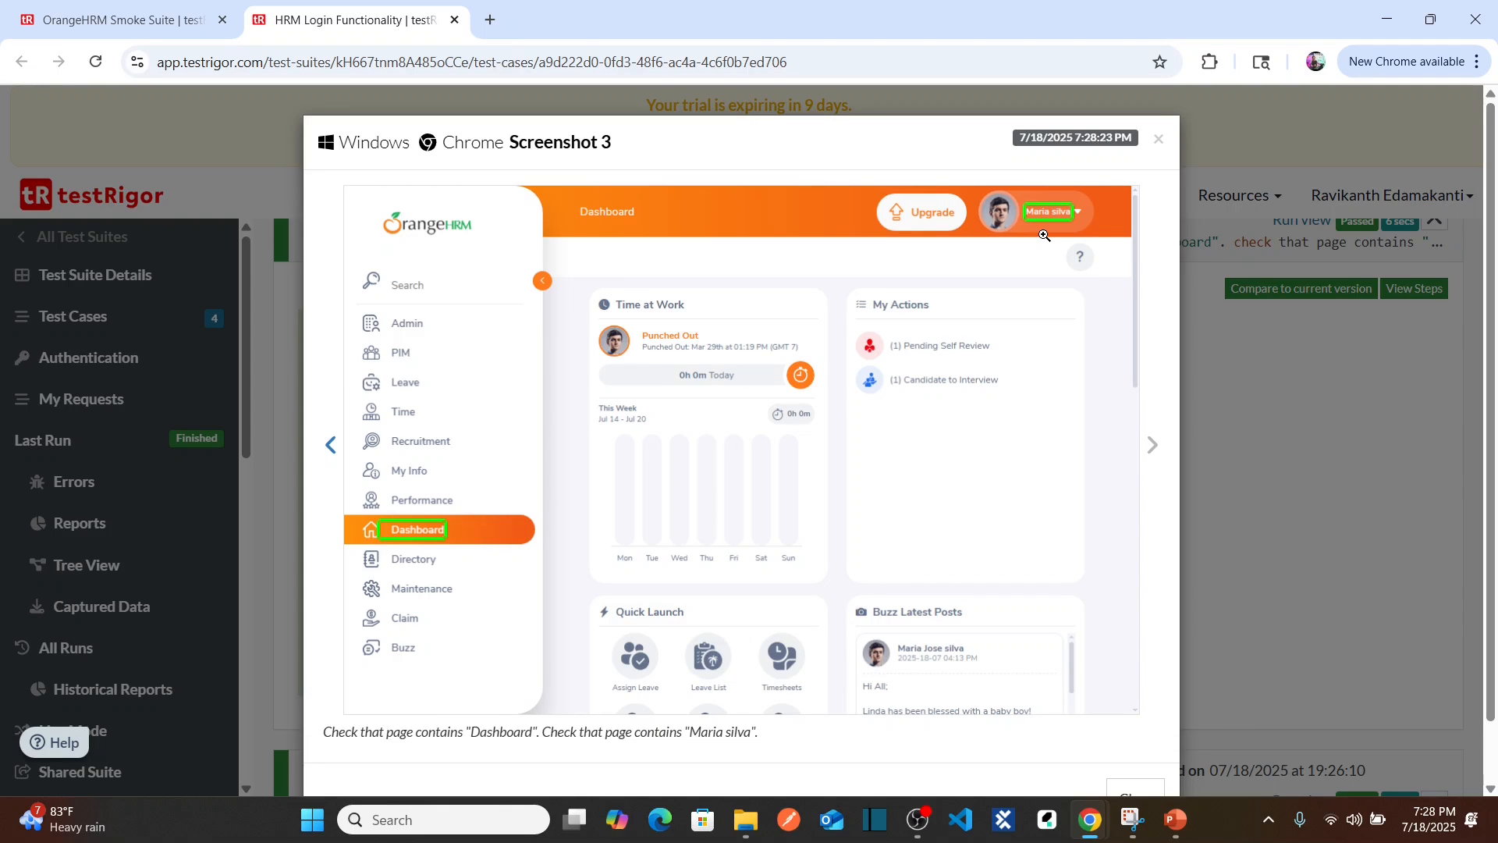
pyautogui.click(1160, 141)
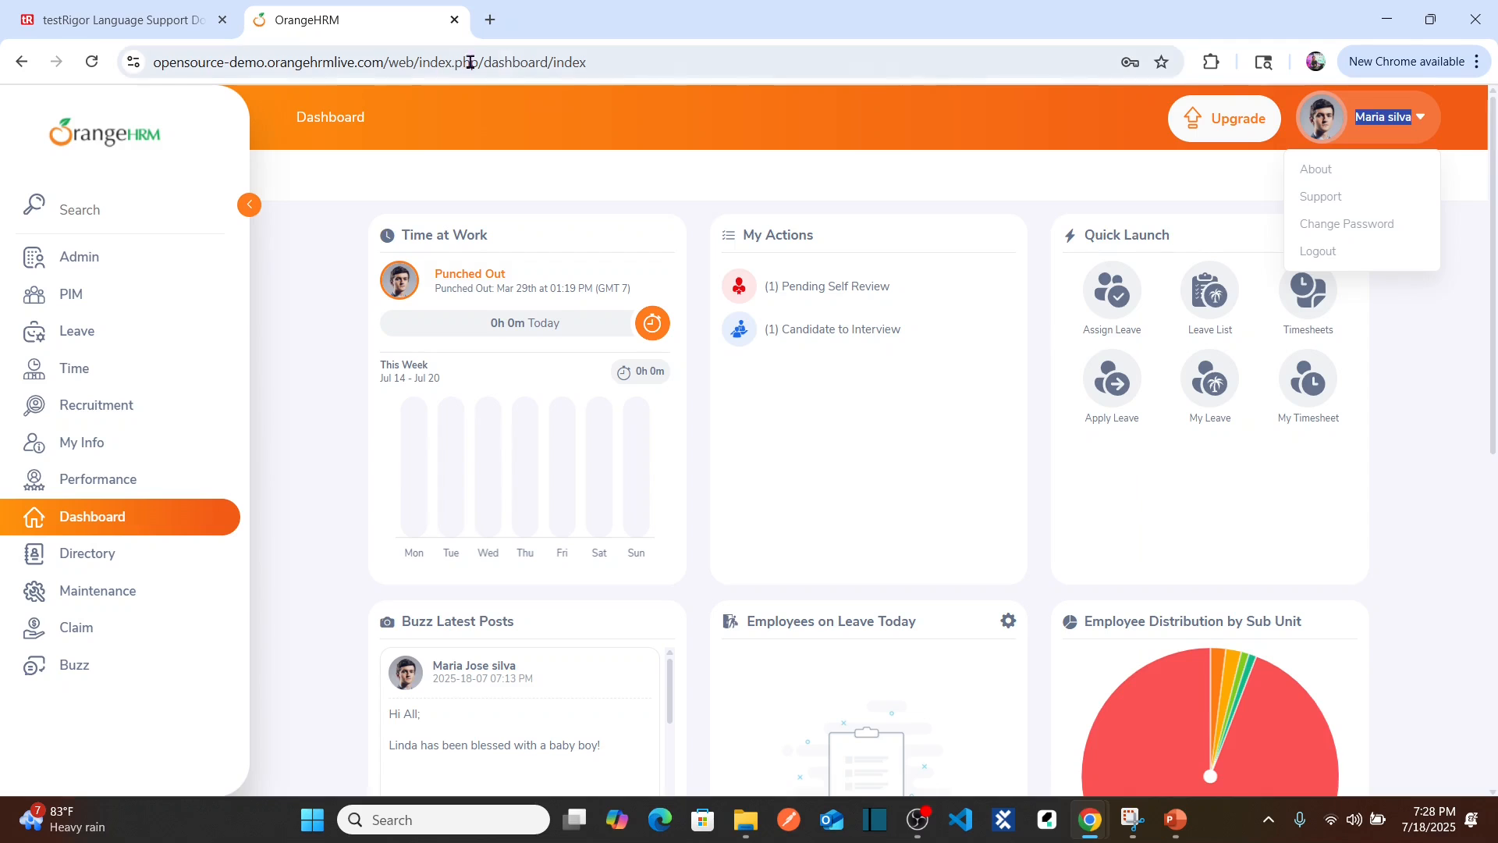
# Step: Select 'dashboard/index' at the end of the OrangeHRM address, then return to the testRigor script
pyautogui.click(609, 60)
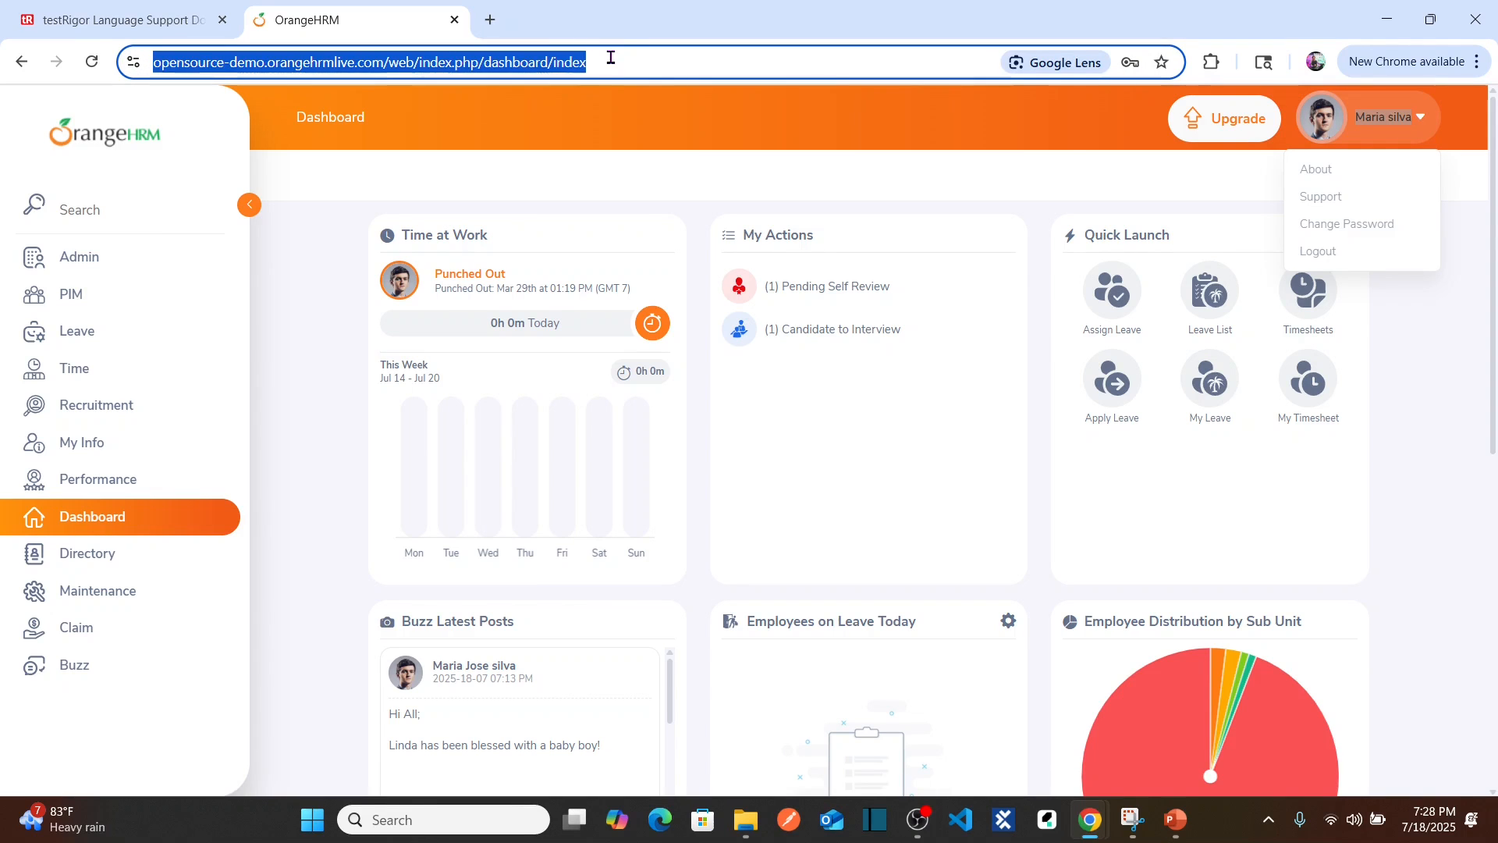
pyautogui.click(609, 60)
pyautogui.hotkey('ctrl', 'shift', 'Left')
pyautogui.hotkey('ctrl', 'shift', 'Left')
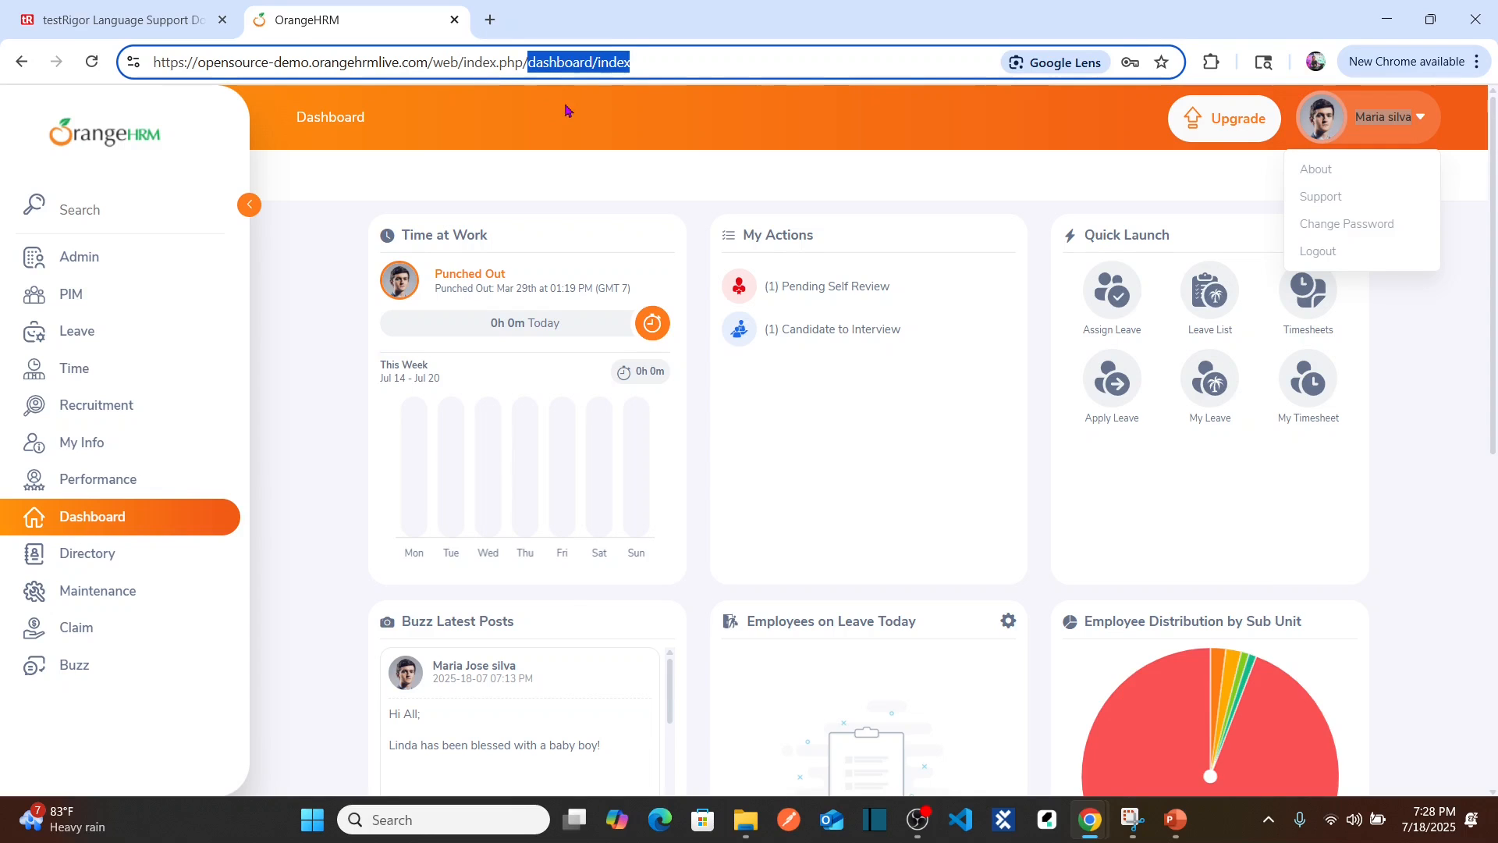
pyautogui.hotkey('alt', 'Tab')
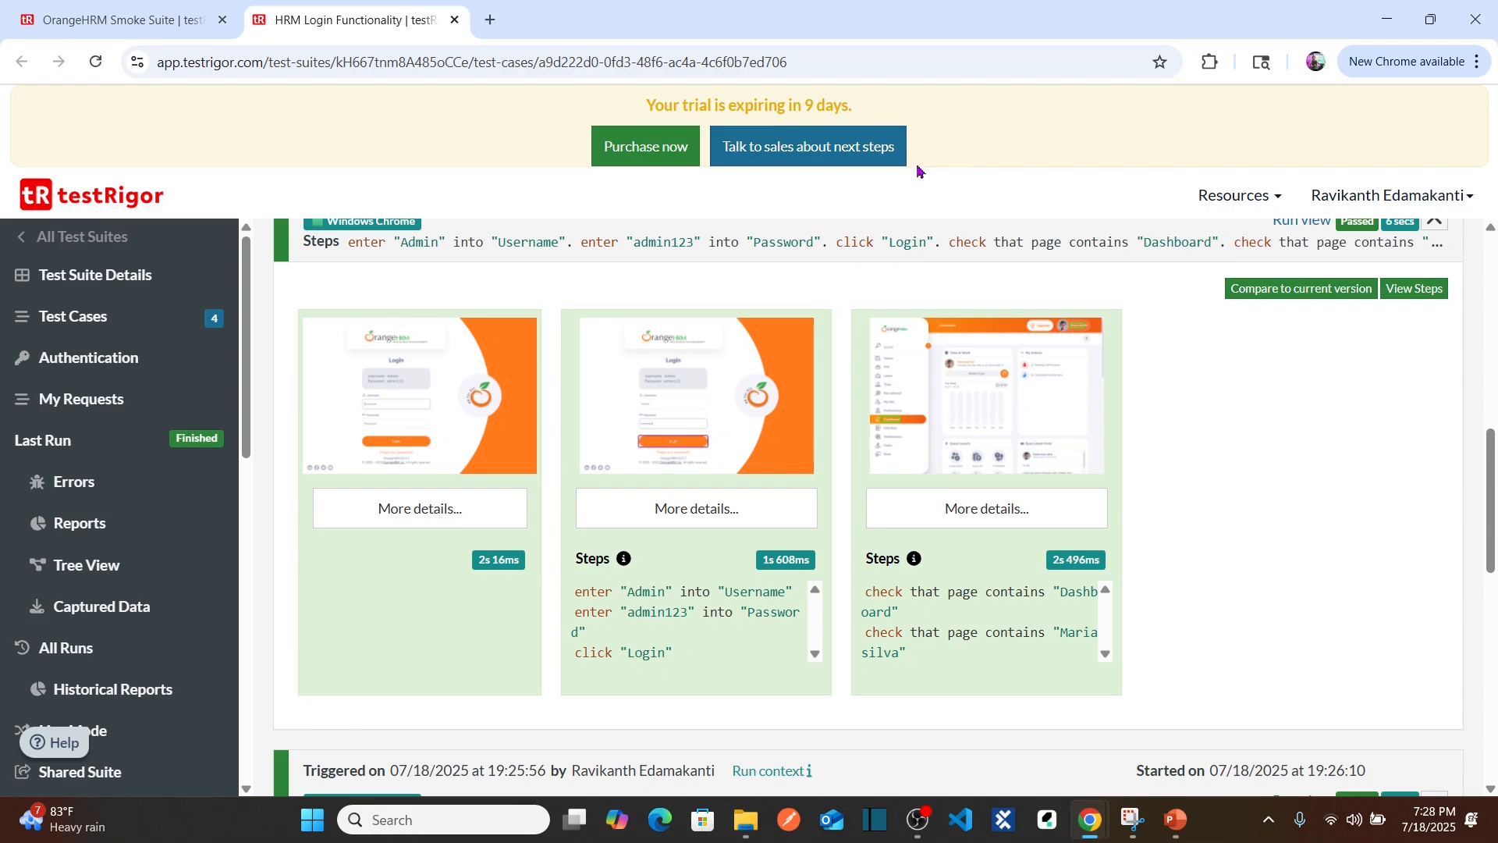
pyautogui.moveTo(1489, 467); pyautogui.dragTo(1489, 283)
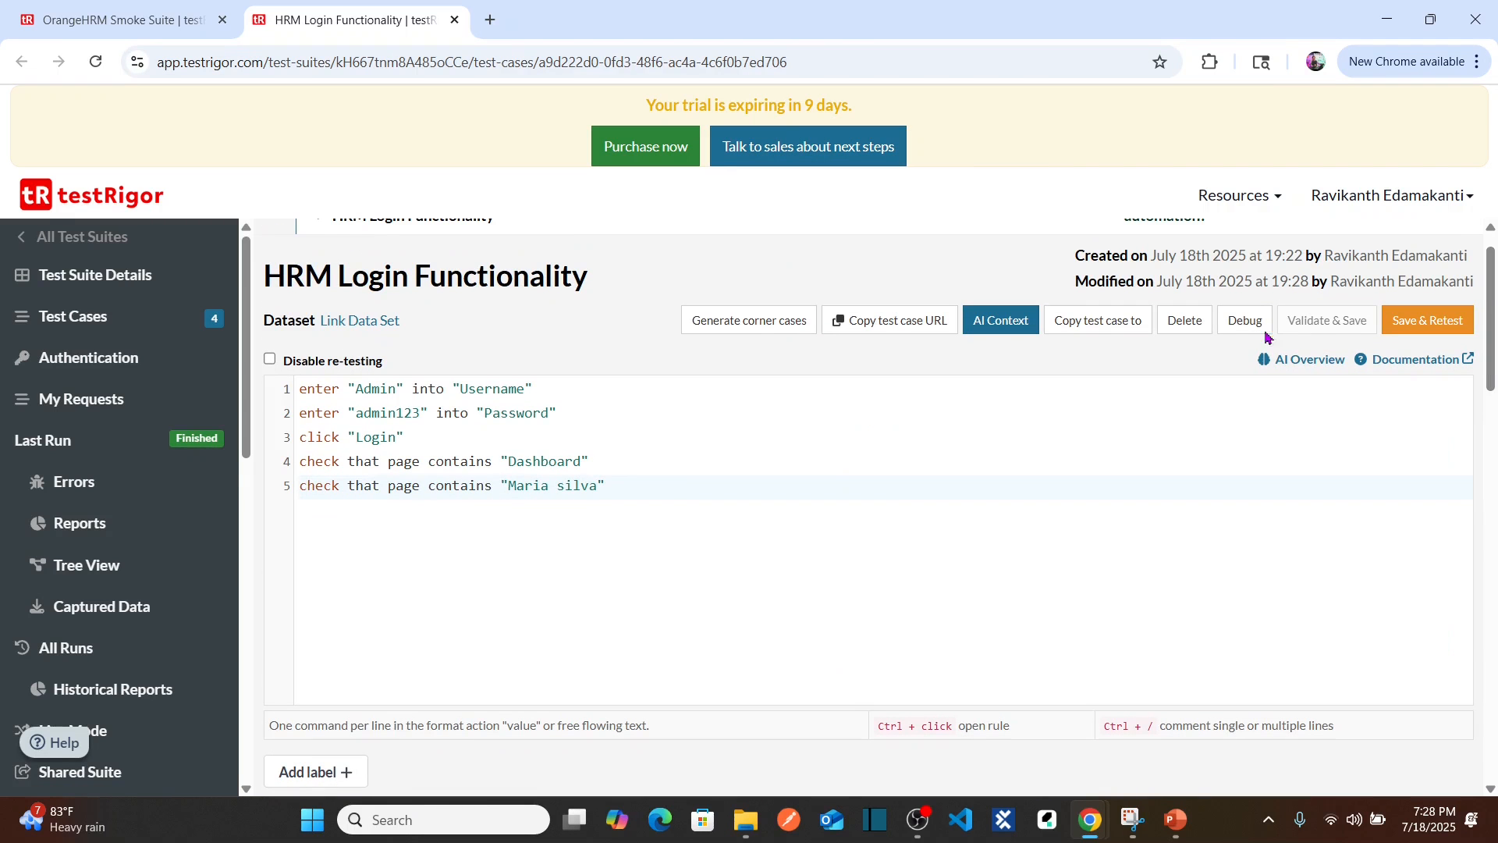
# Step: Append line 6 reading check that url contains "dashboard/index" to the script
pyautogui.click(669, 483)
pyautogui.press('Return')
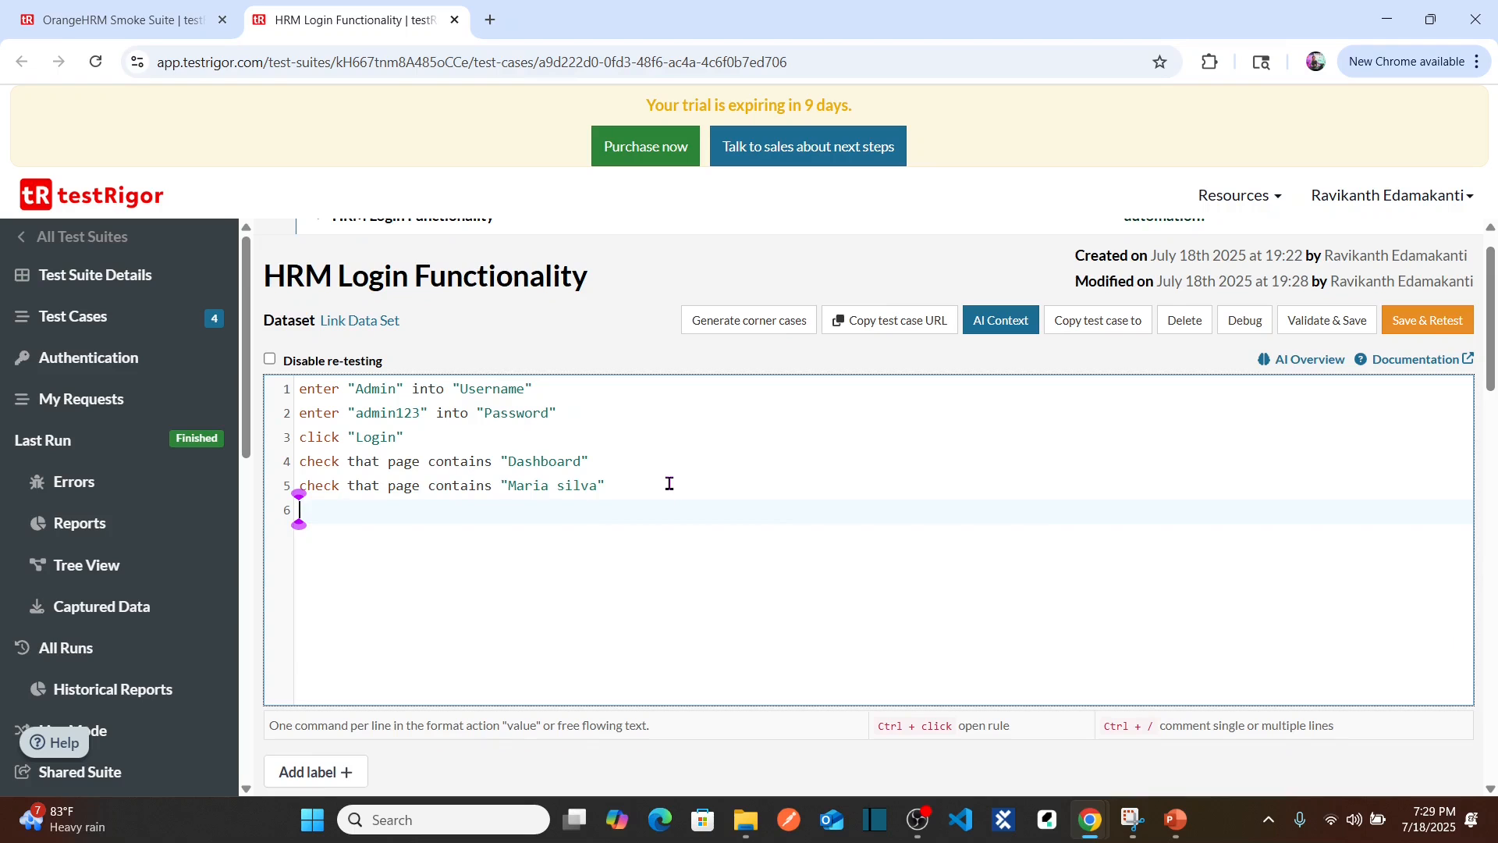
pyautogui.write('check that')
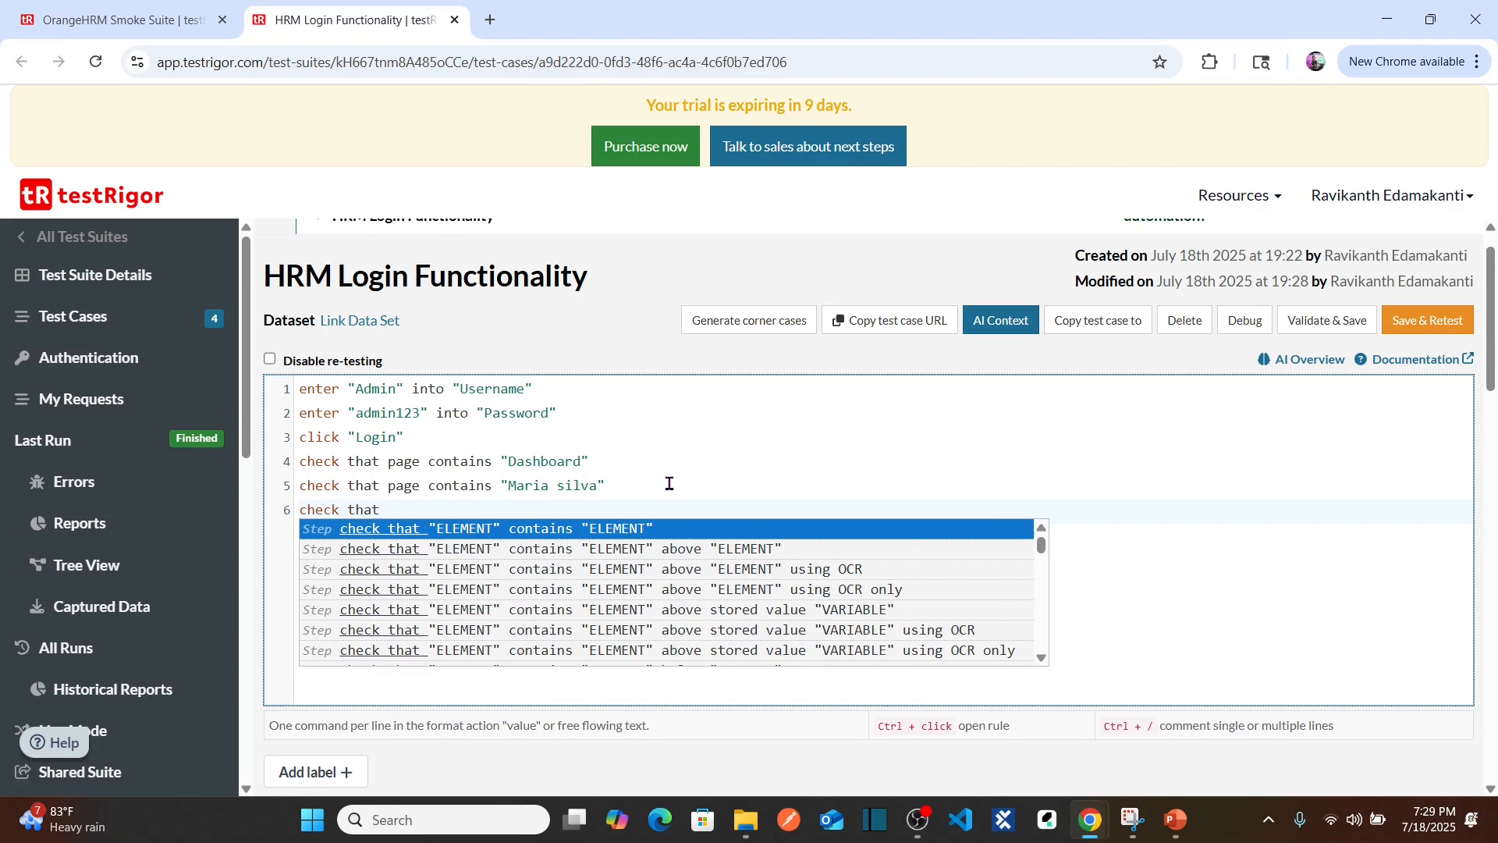
pyautogui.write(' url contains')
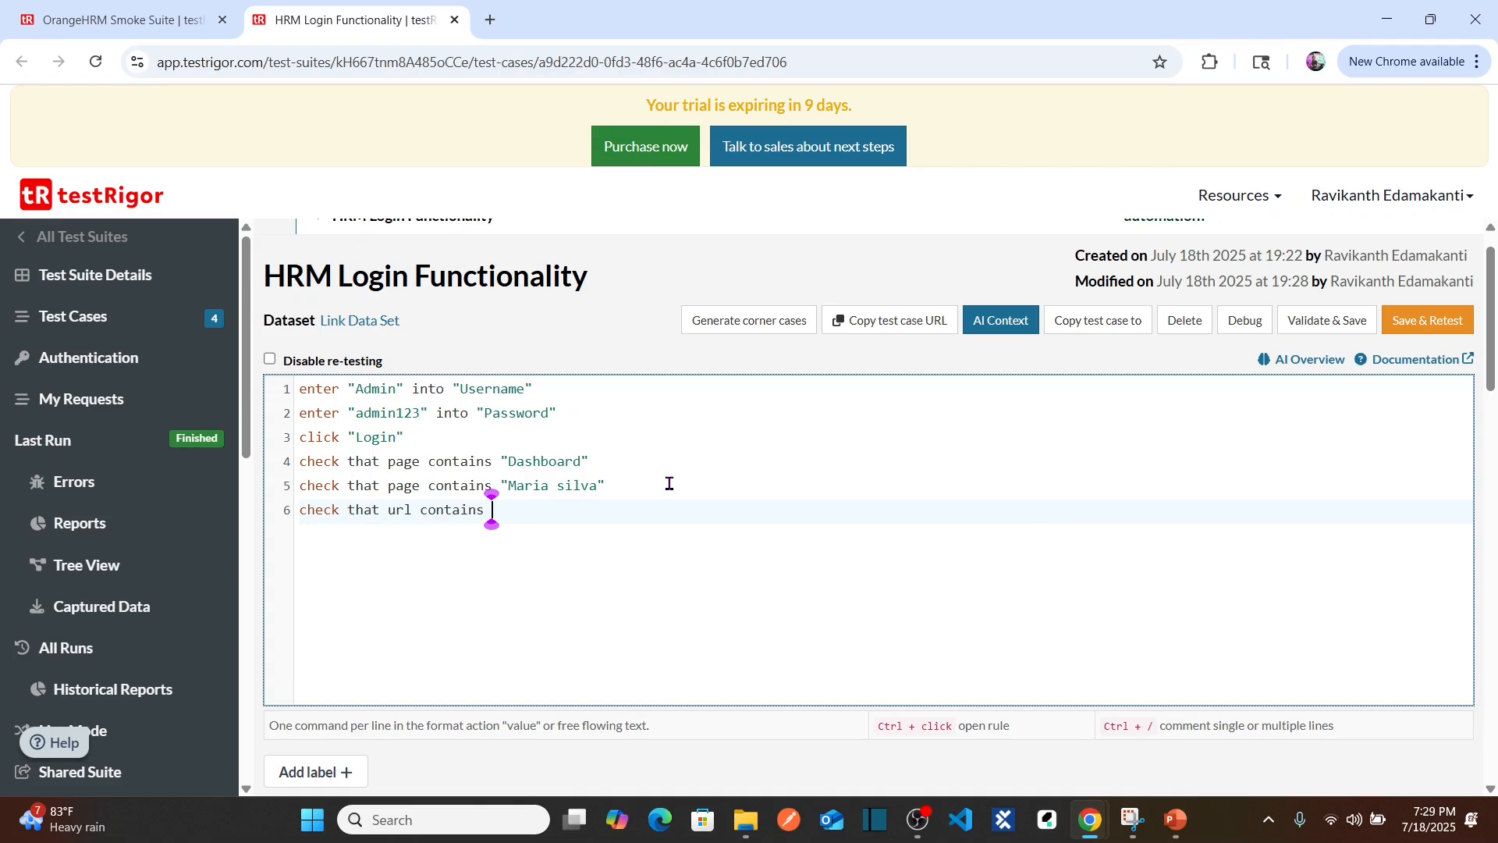
pyautogui.write(' "dashboard/index"')
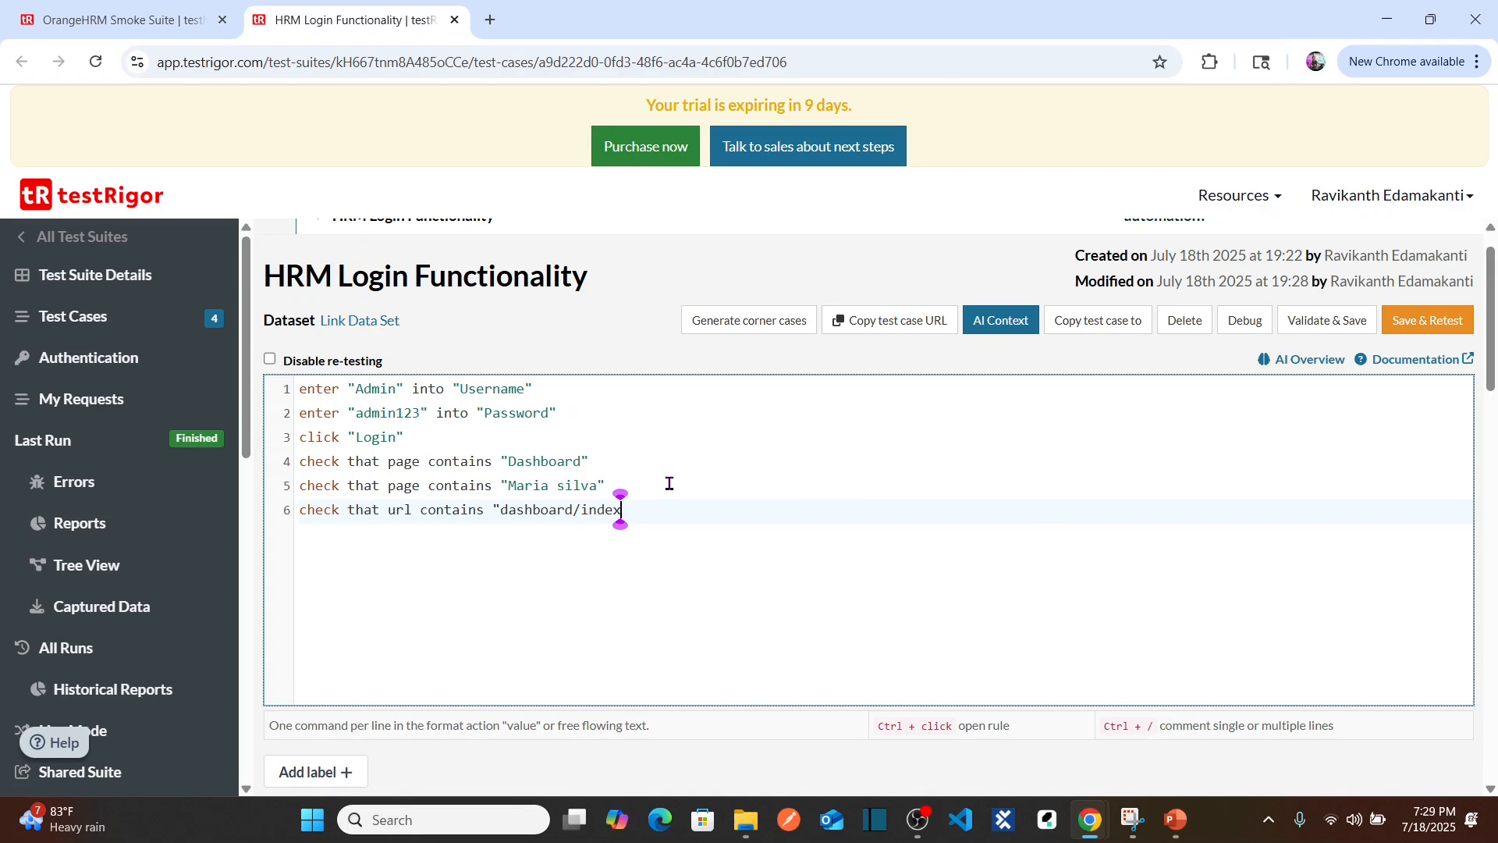
pyautogui.click(641, 471)
pyautogui.click(651, 515)
# Step: Save & Retest the six-step test and confirm the passed run's third screenshot
pyautogui.click(1418, 334)
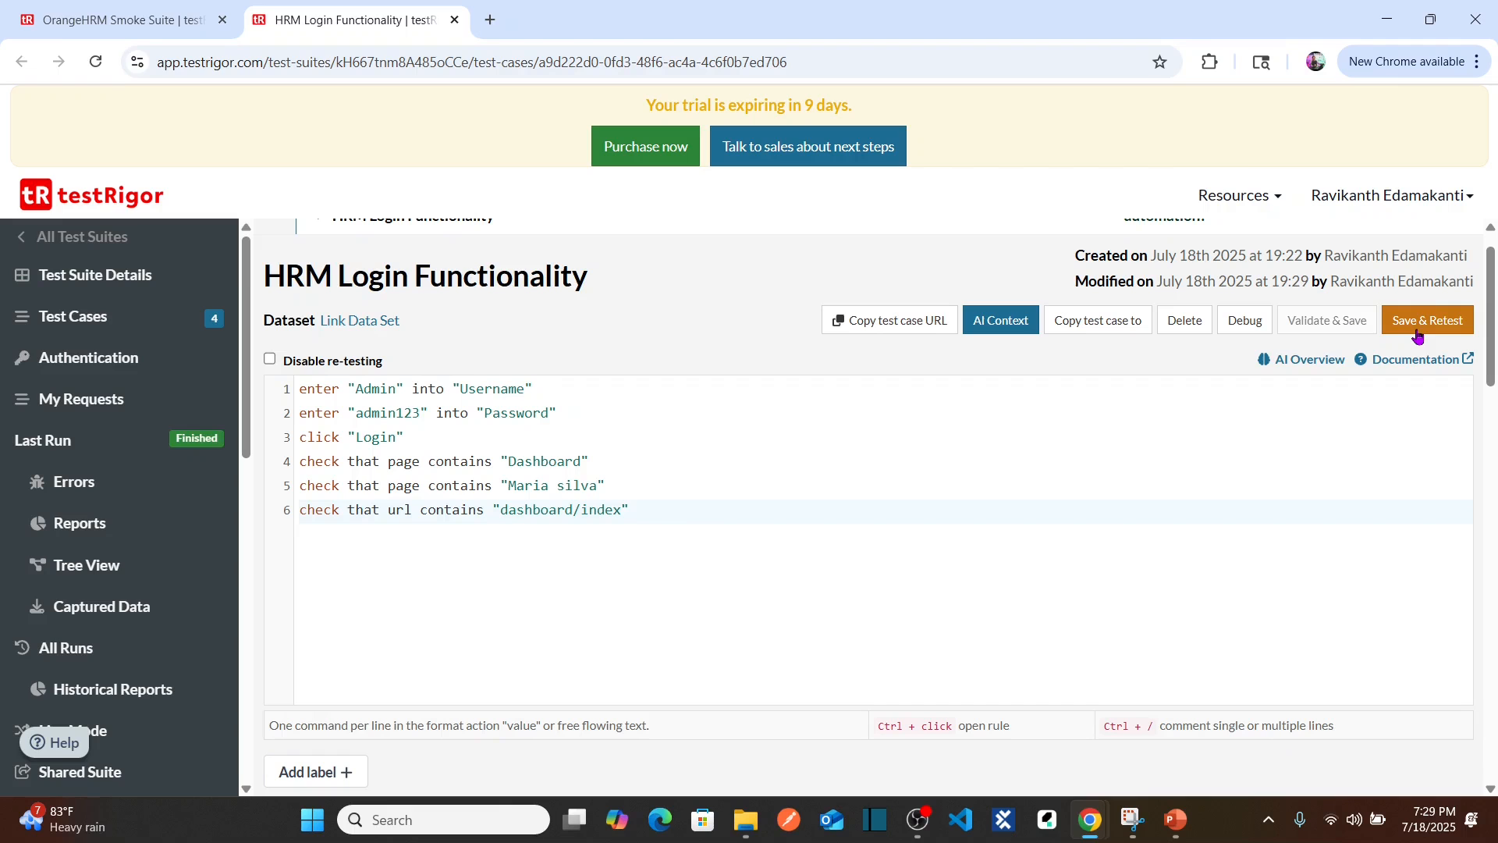
pyautogui.scroll(-7, 1494, 330)
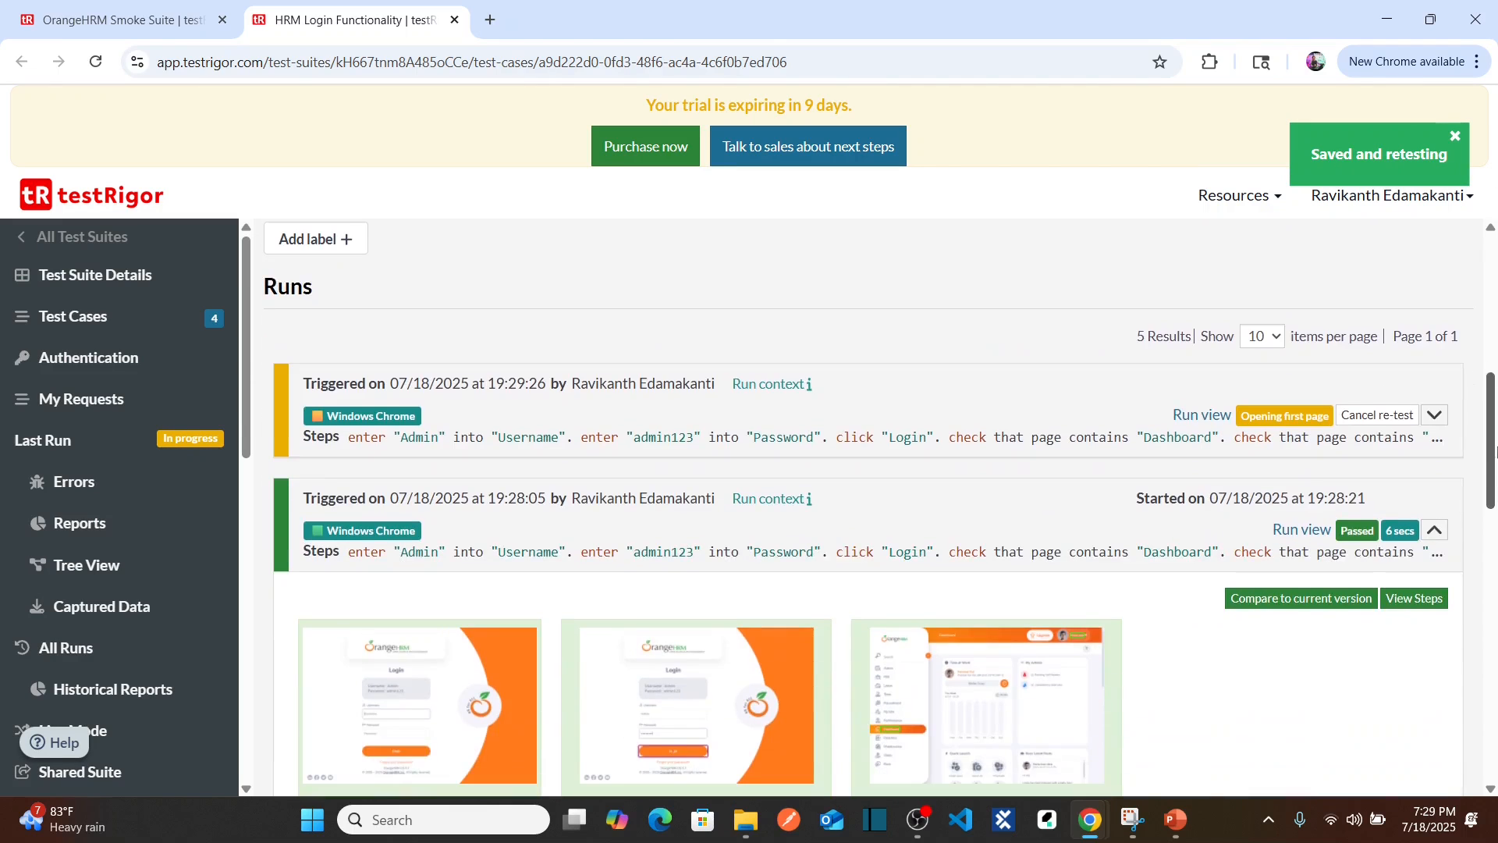
pyautogui.click(1437, 420)
pyautogui.scroll(-1, 1491, 459)
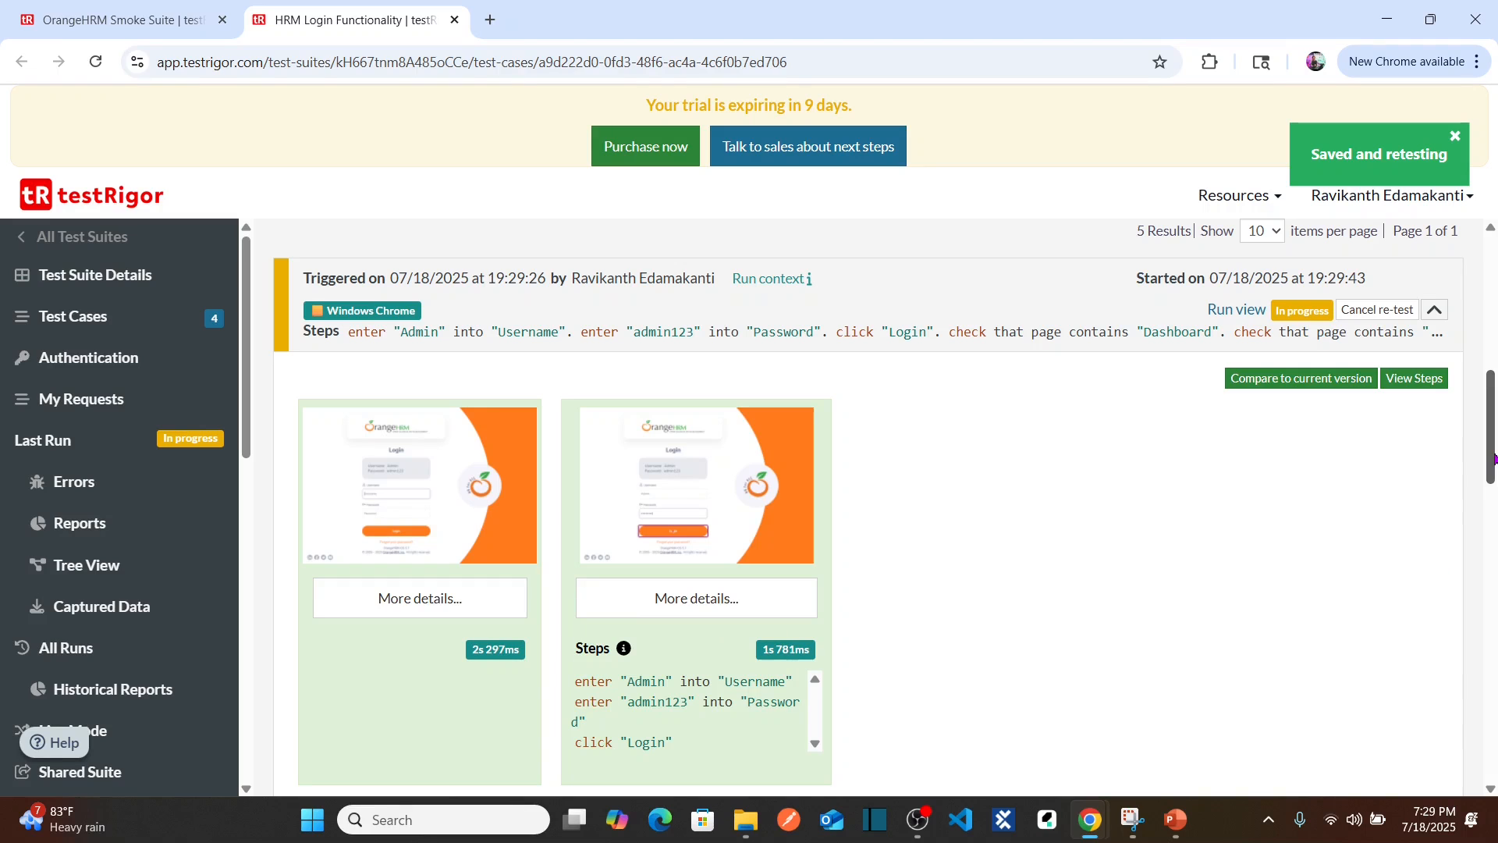
pyautogui.moveTo(1494, 459); pyautogui.dragTo(1494, 494)
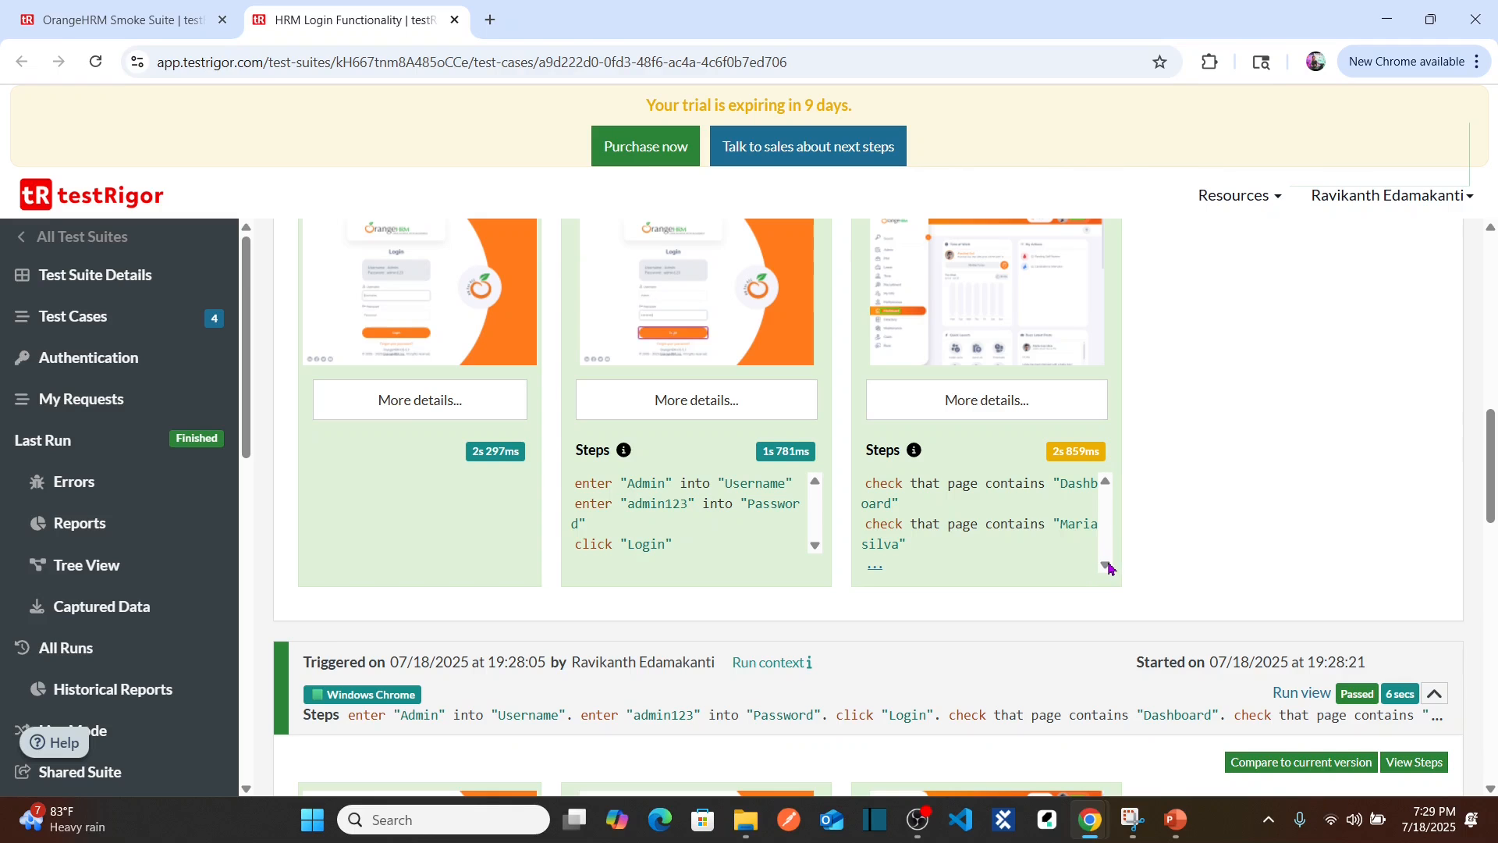
pyautogui.click(1011, 346)
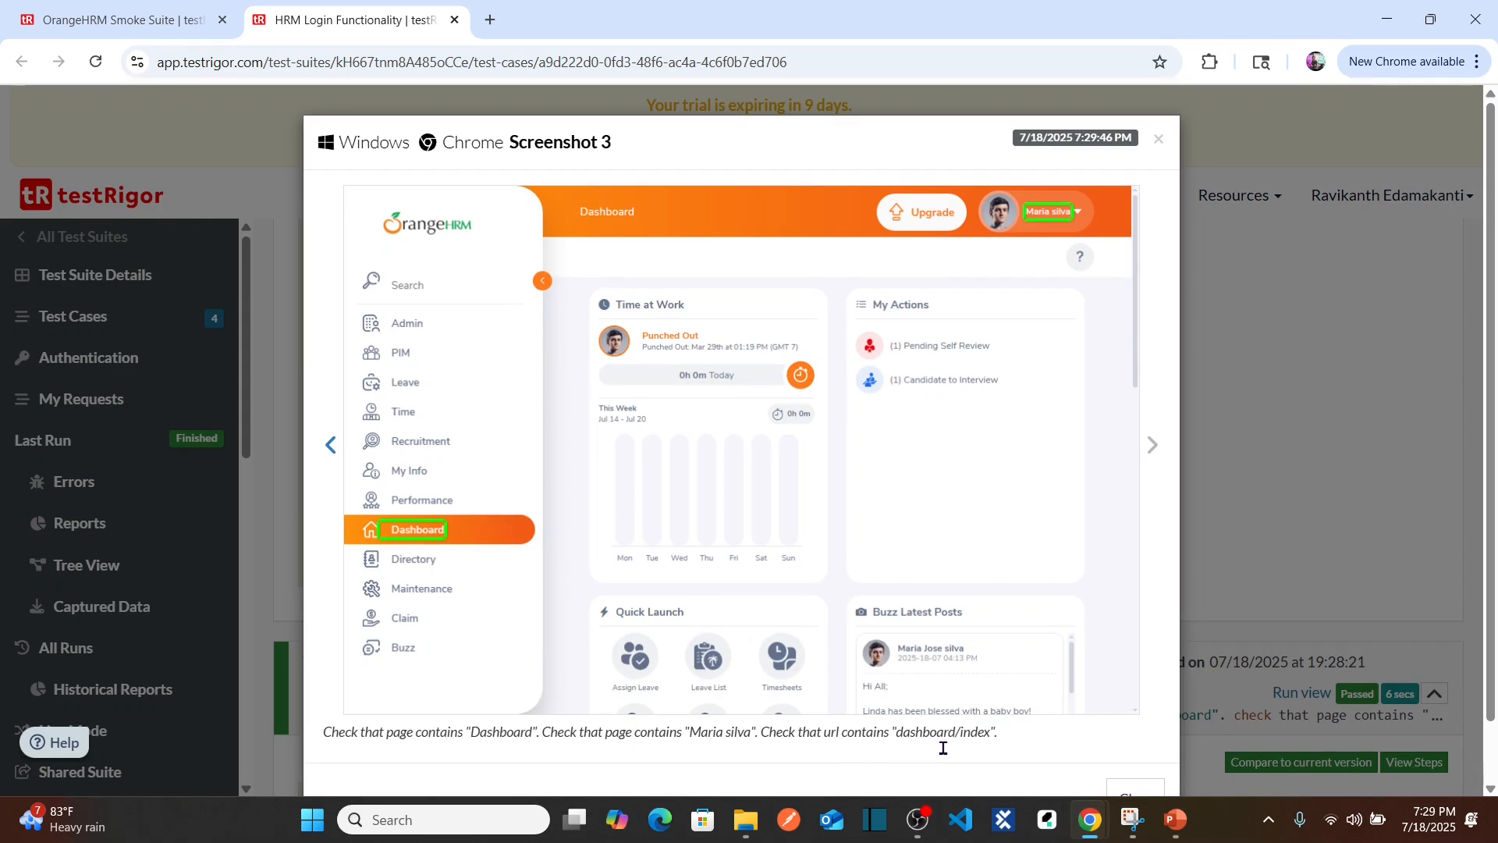
pyautogui.click(1158, 140)
pyautogui.scroll(4, 1494, 446)
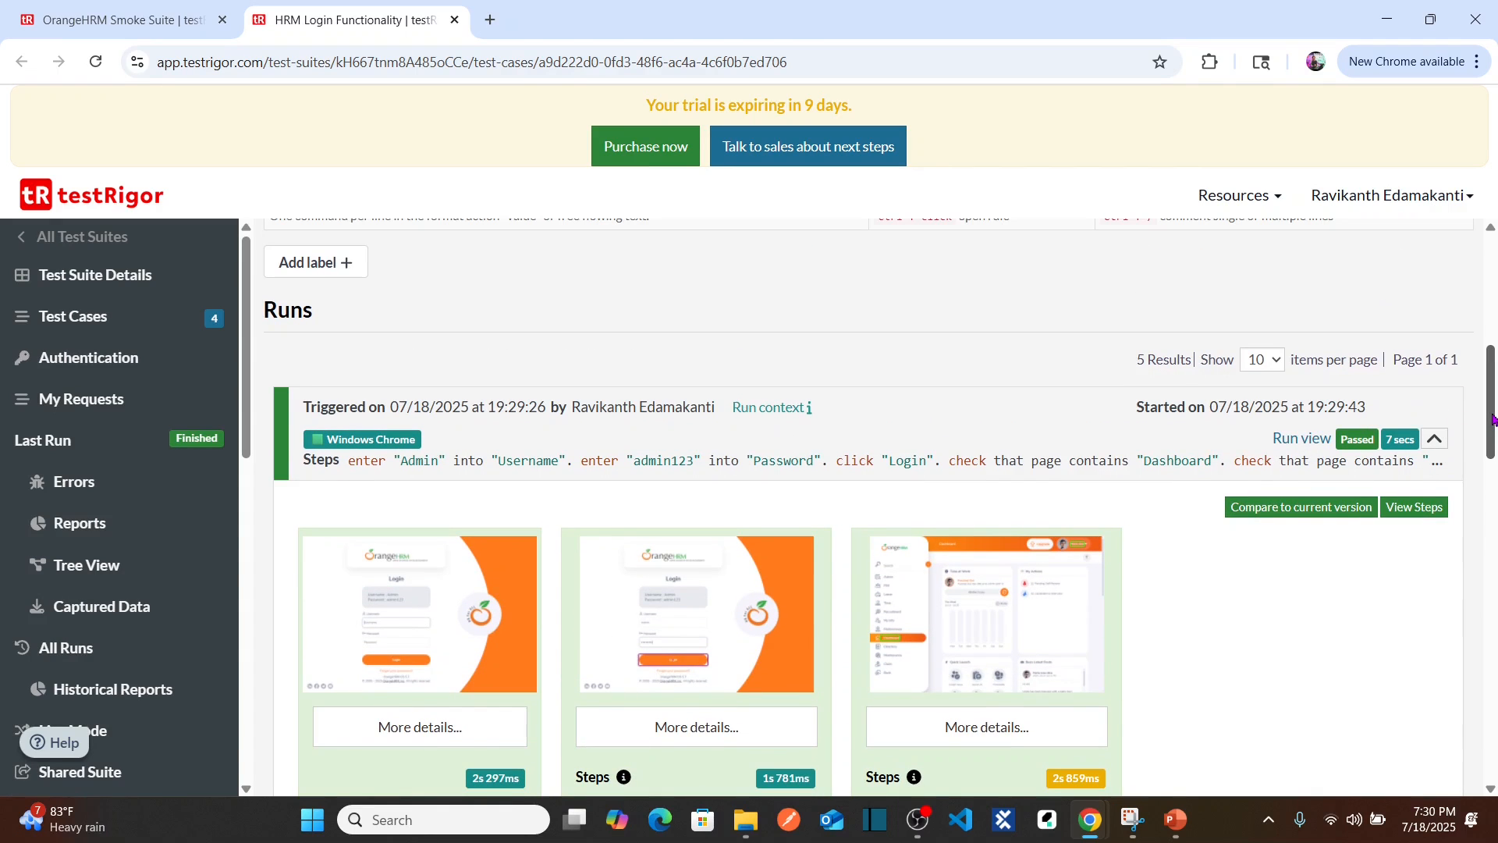
pyautogui.moveTo(1493, 419); pyautogui.dragTo(1493, 391)
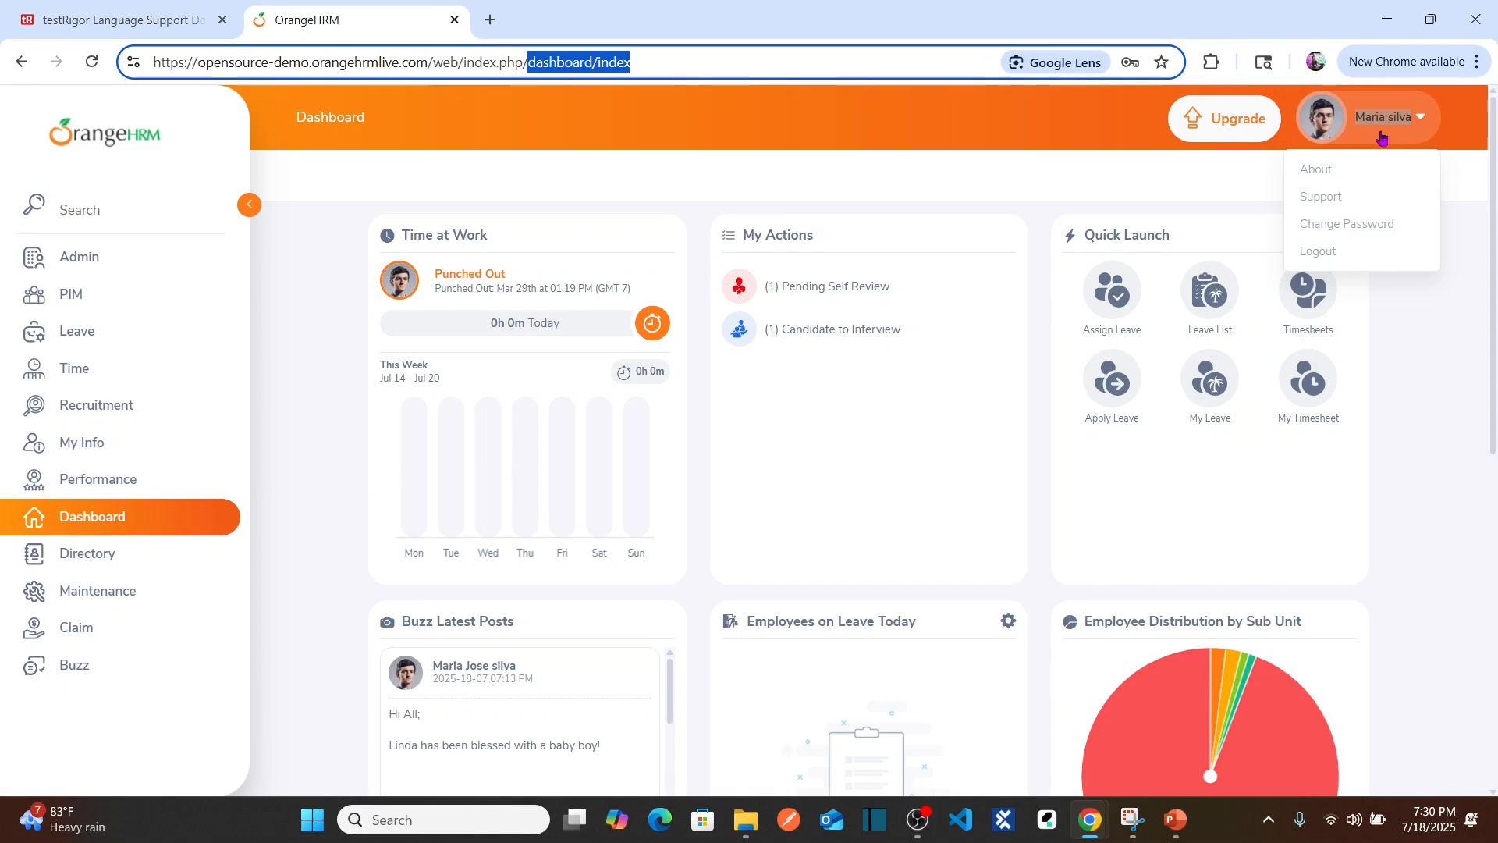
# Step: Close the OrangeHRM user dropdown and return to the testRigor login test page
pyautogui.click(1363, 134)
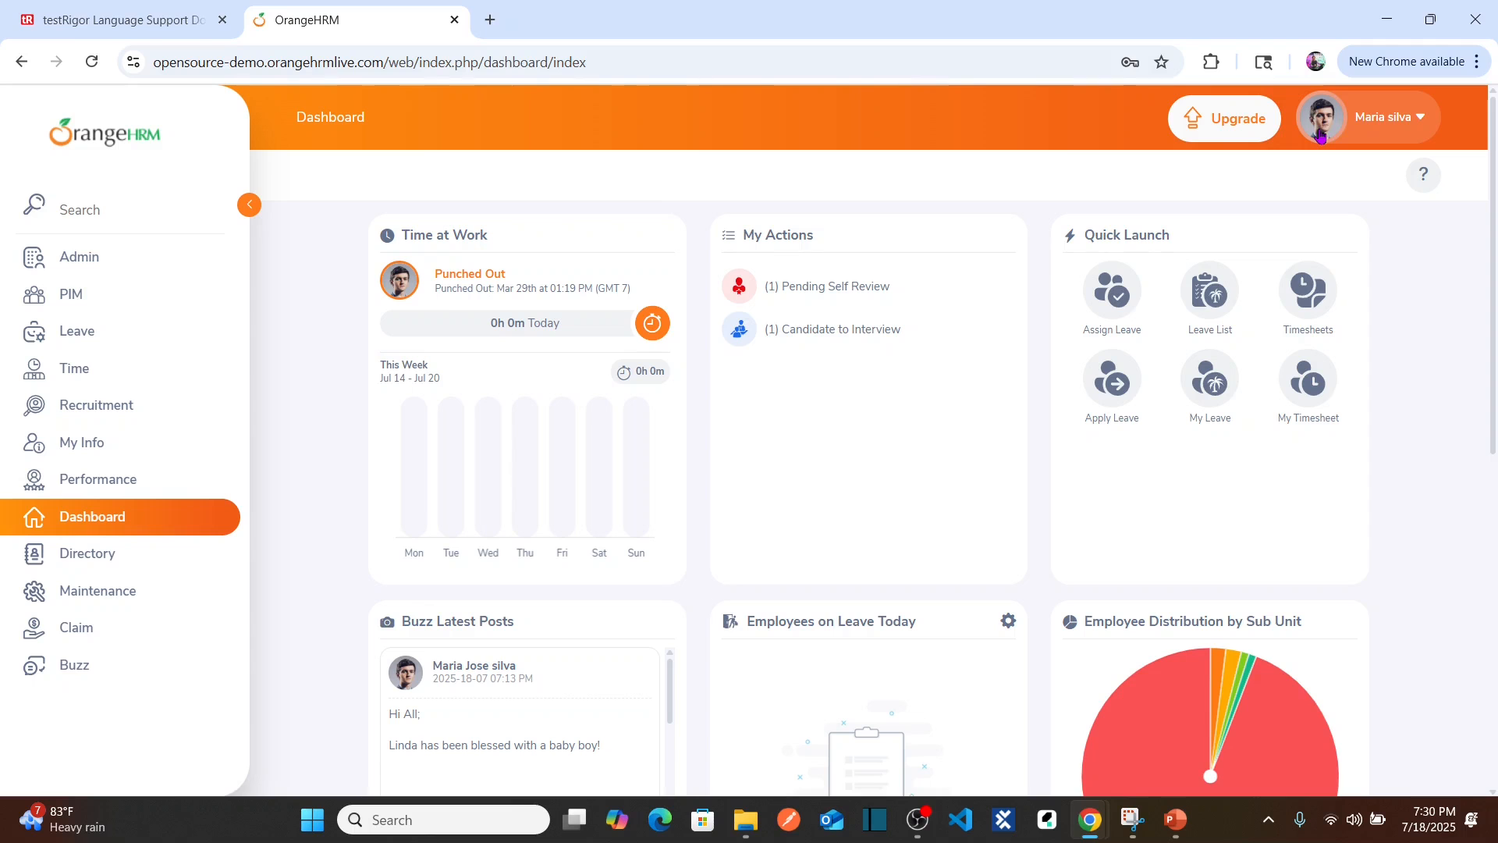
pyautogui.hotkey('alt', 'Tab')
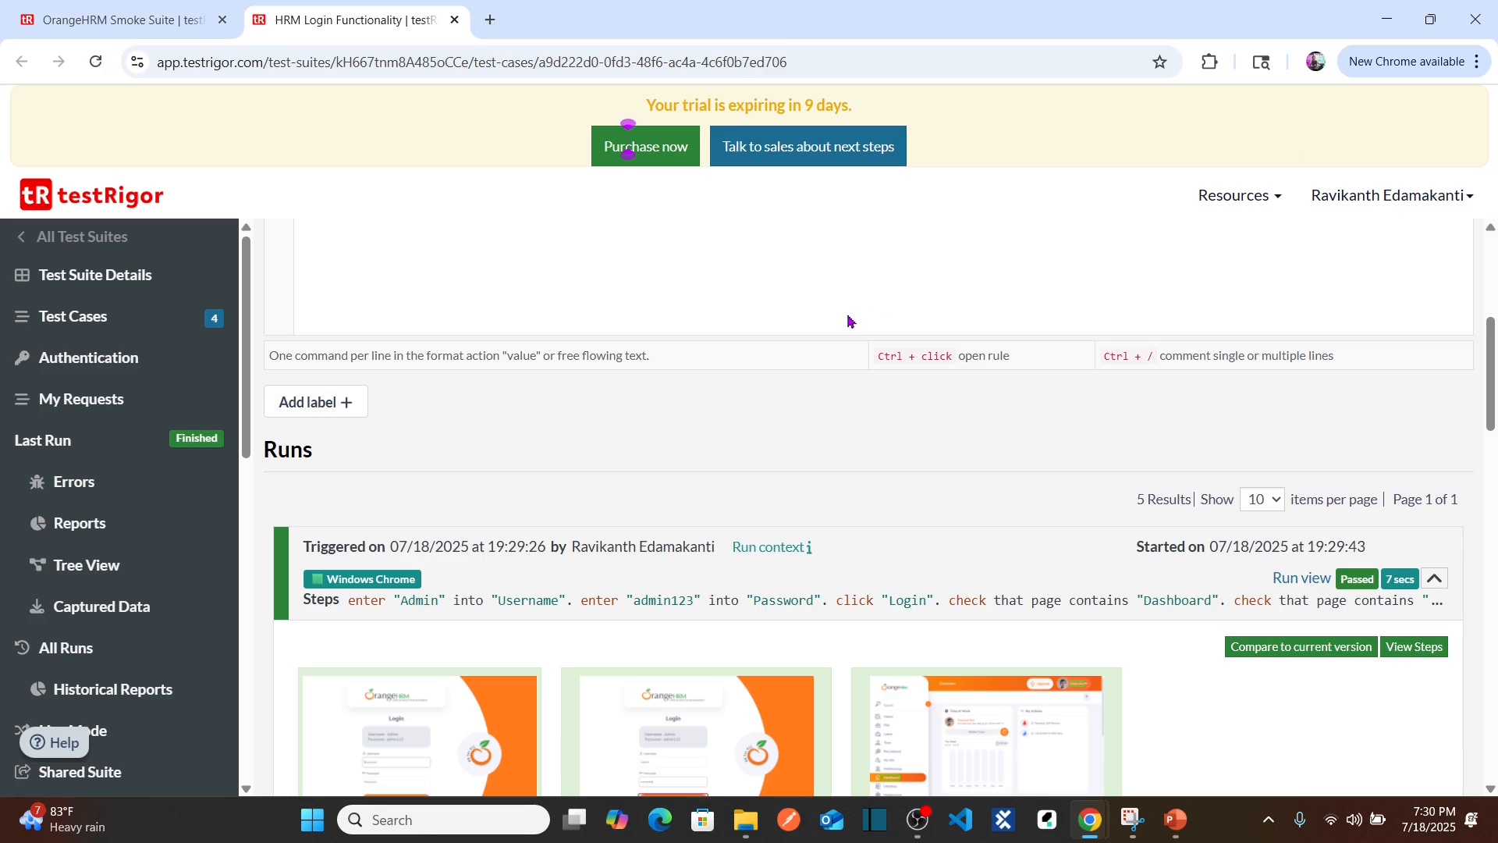
# Step: Add step 7 'check that page contains "user" icon' to the script, then save and retest
pyautogui.click(826, 231)
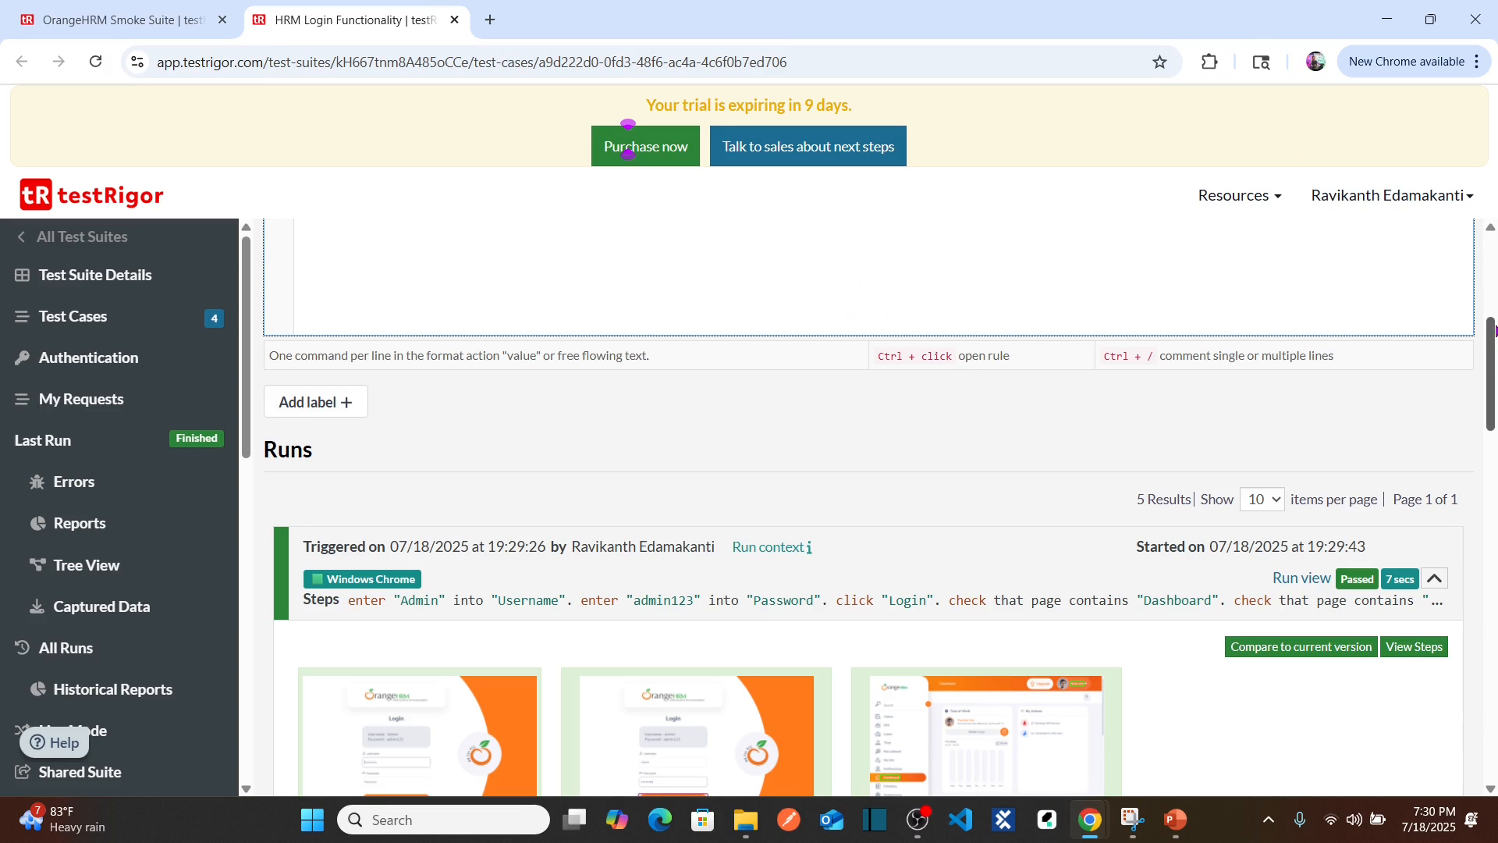
pyautogui.moveTo(1491, 358); pyautogui.dragTo(1492, 284)
pyautogui.press('Return')
pyautogui.write('check that ')
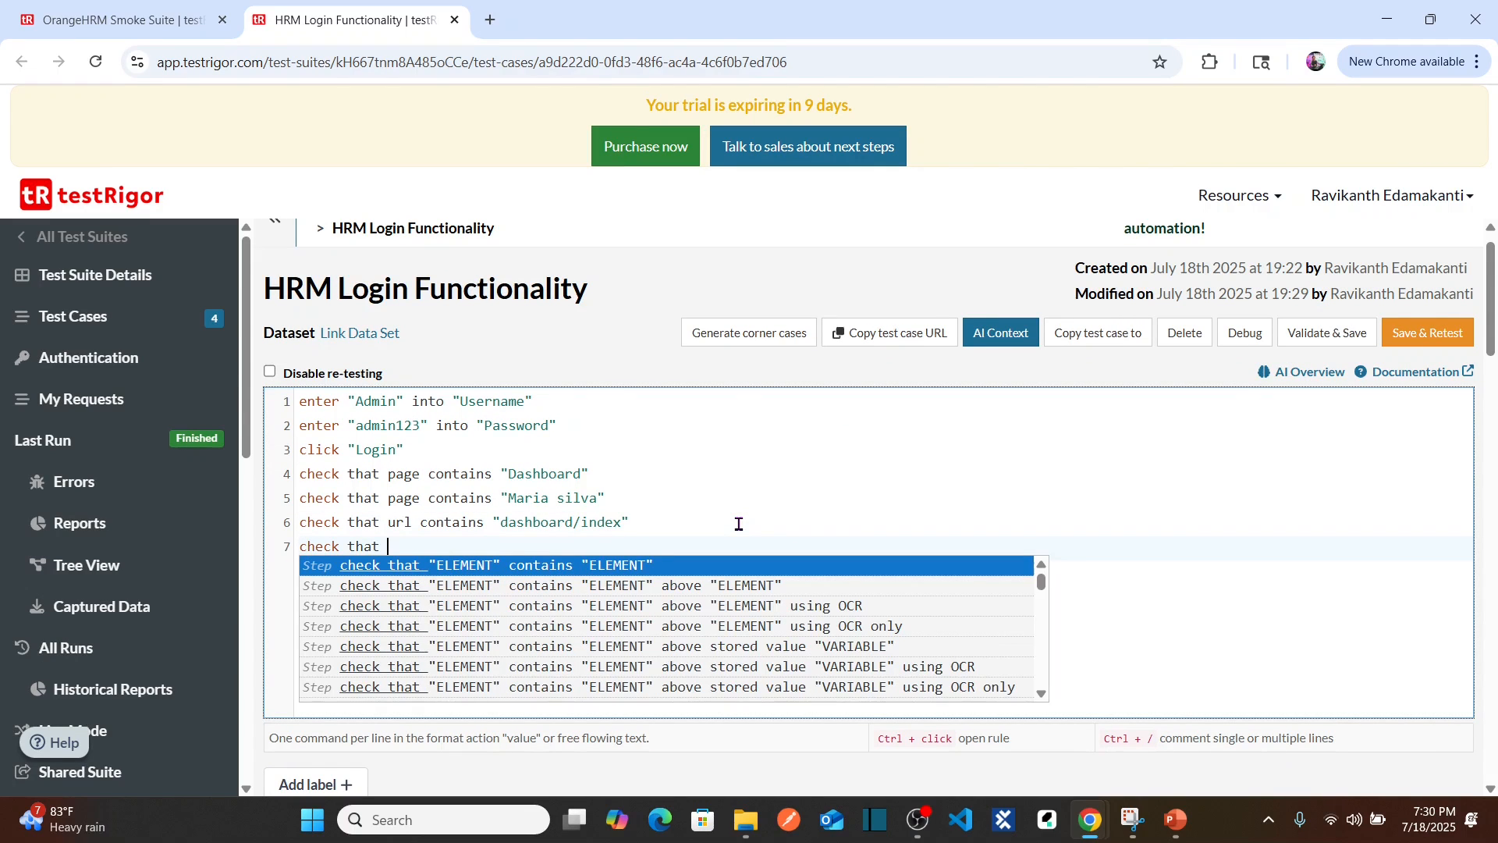
pyautogui.write('page contains "user"')
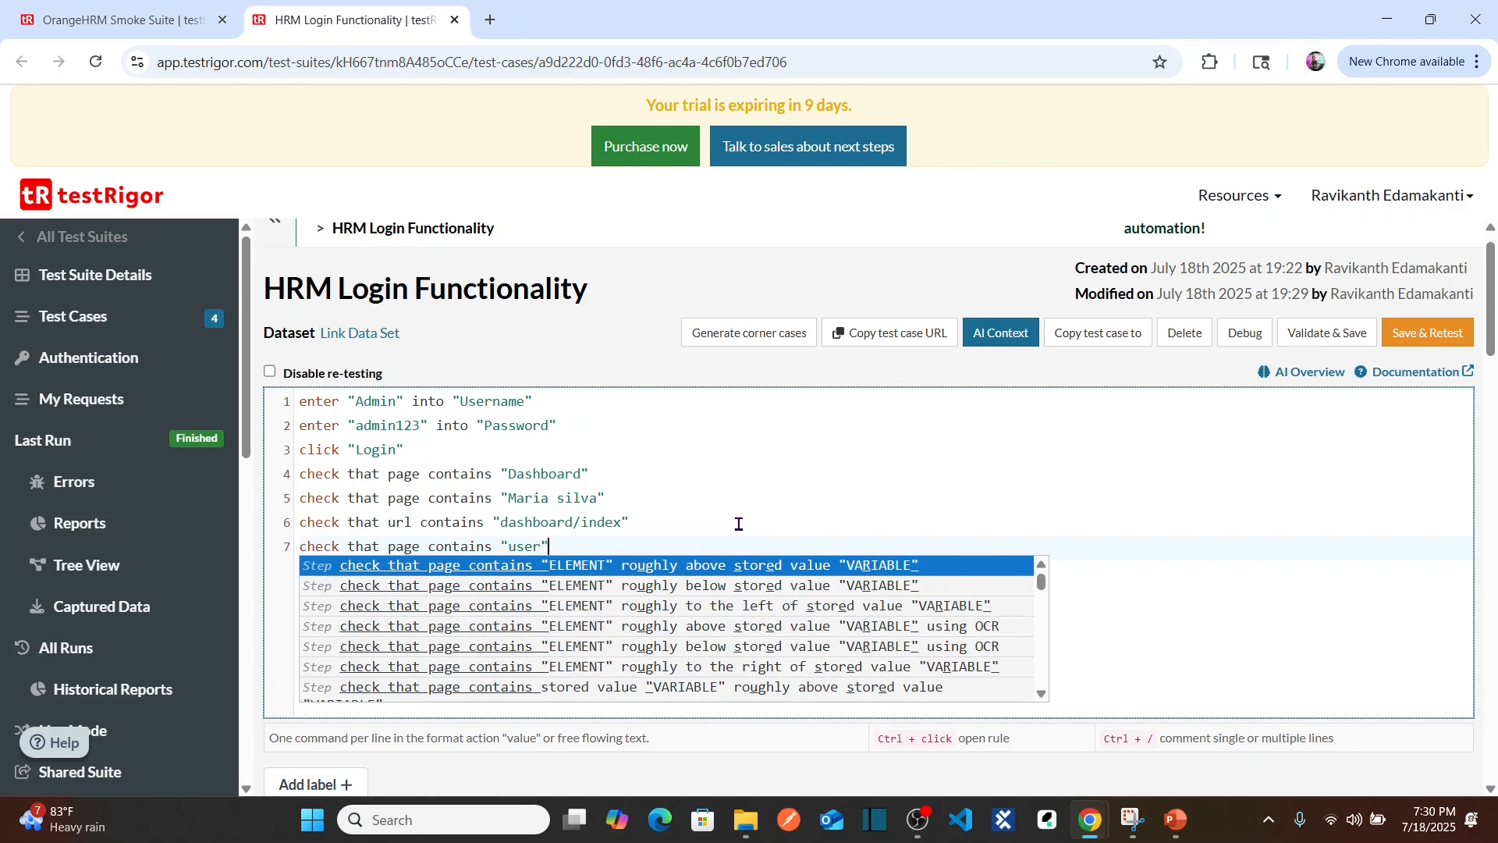
pyautogui.write(' icon')
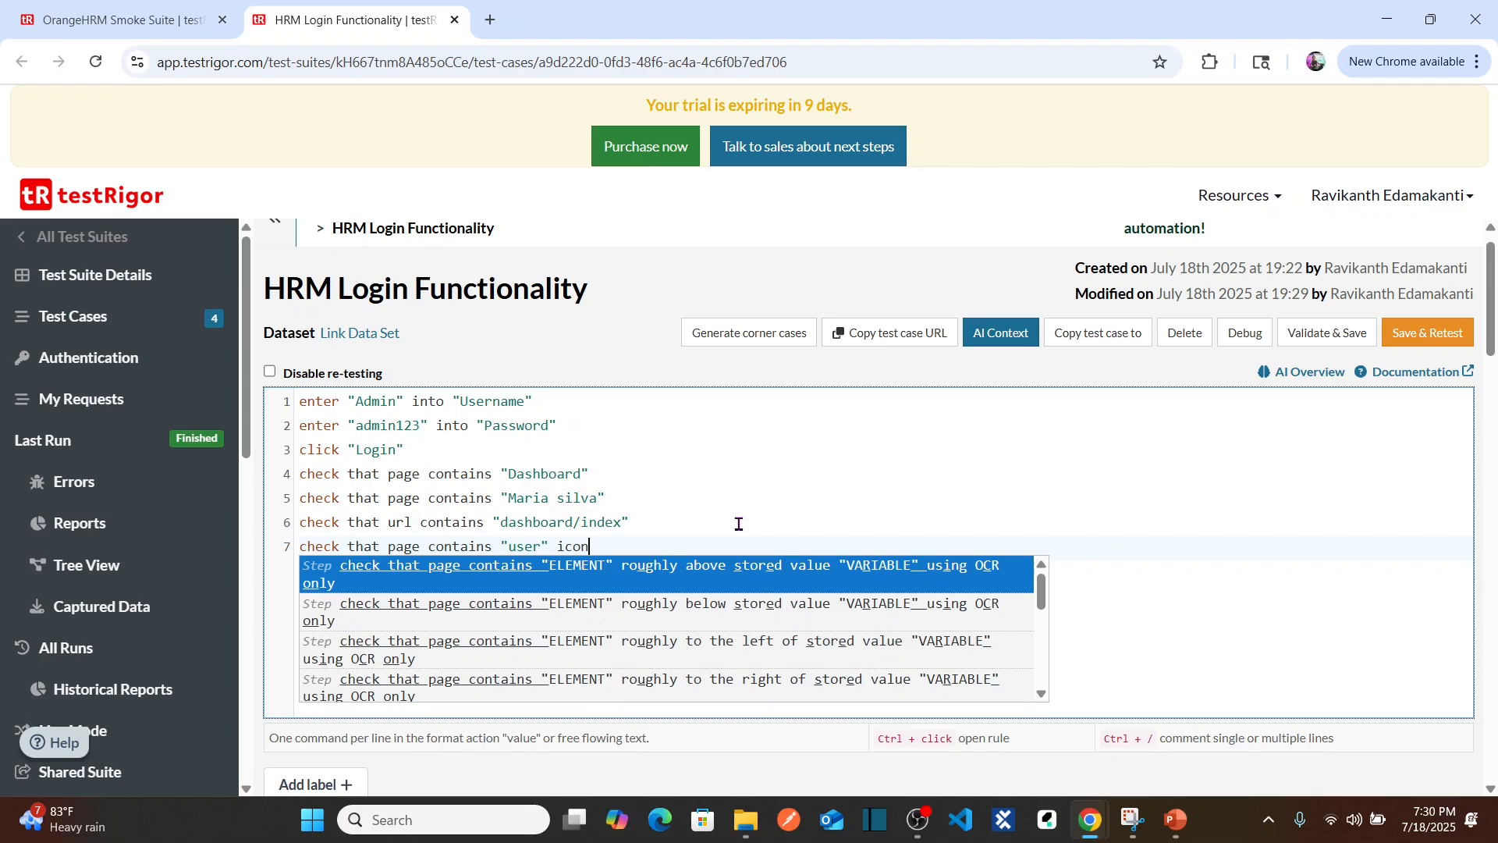
pyautogui.click(687, 511)
pyautogui.click(632, 549)
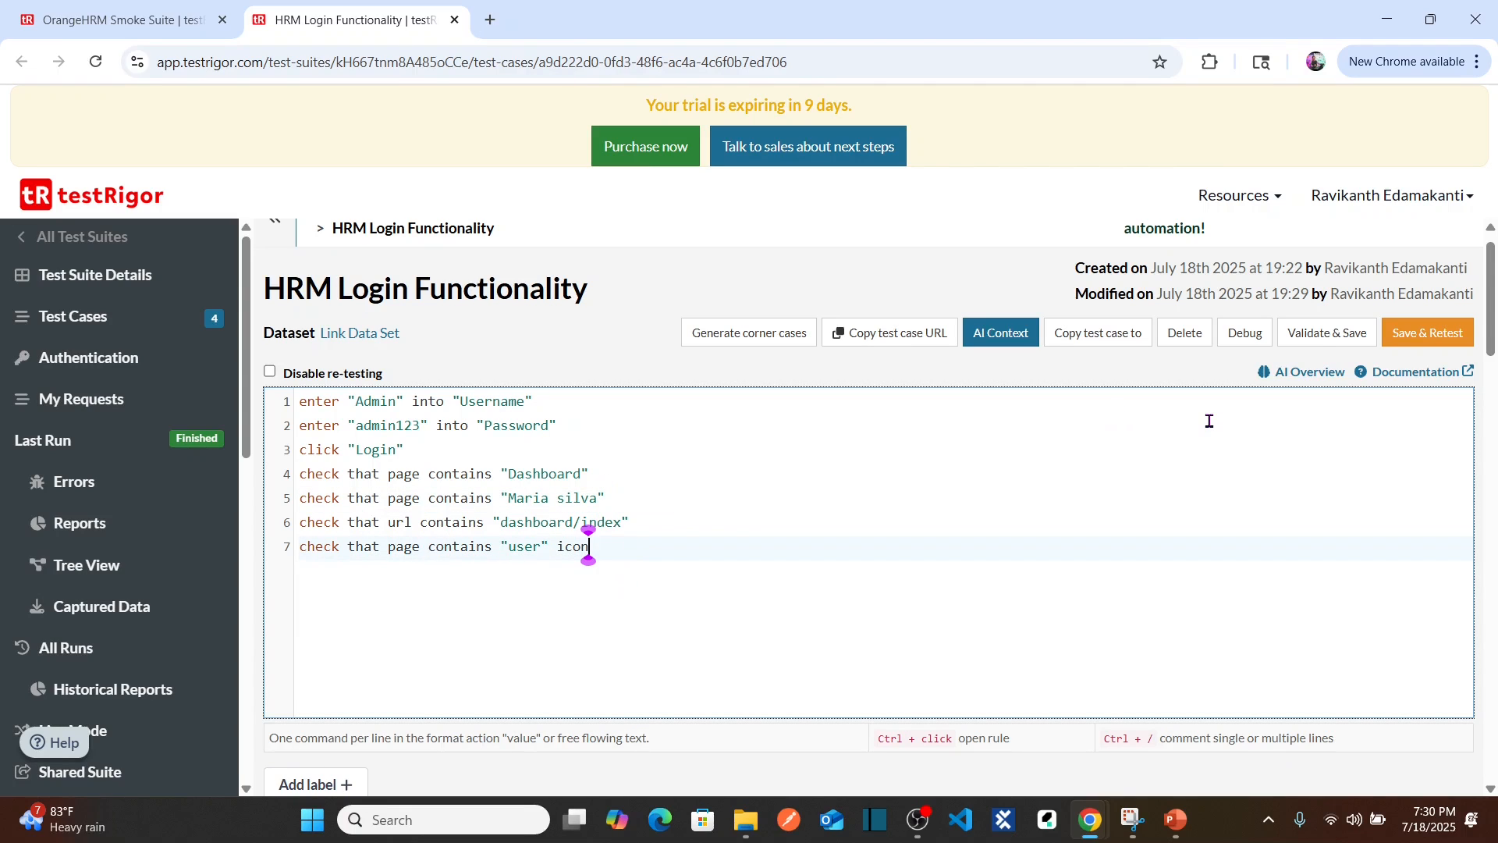
pyautogui.click(1442, 343)
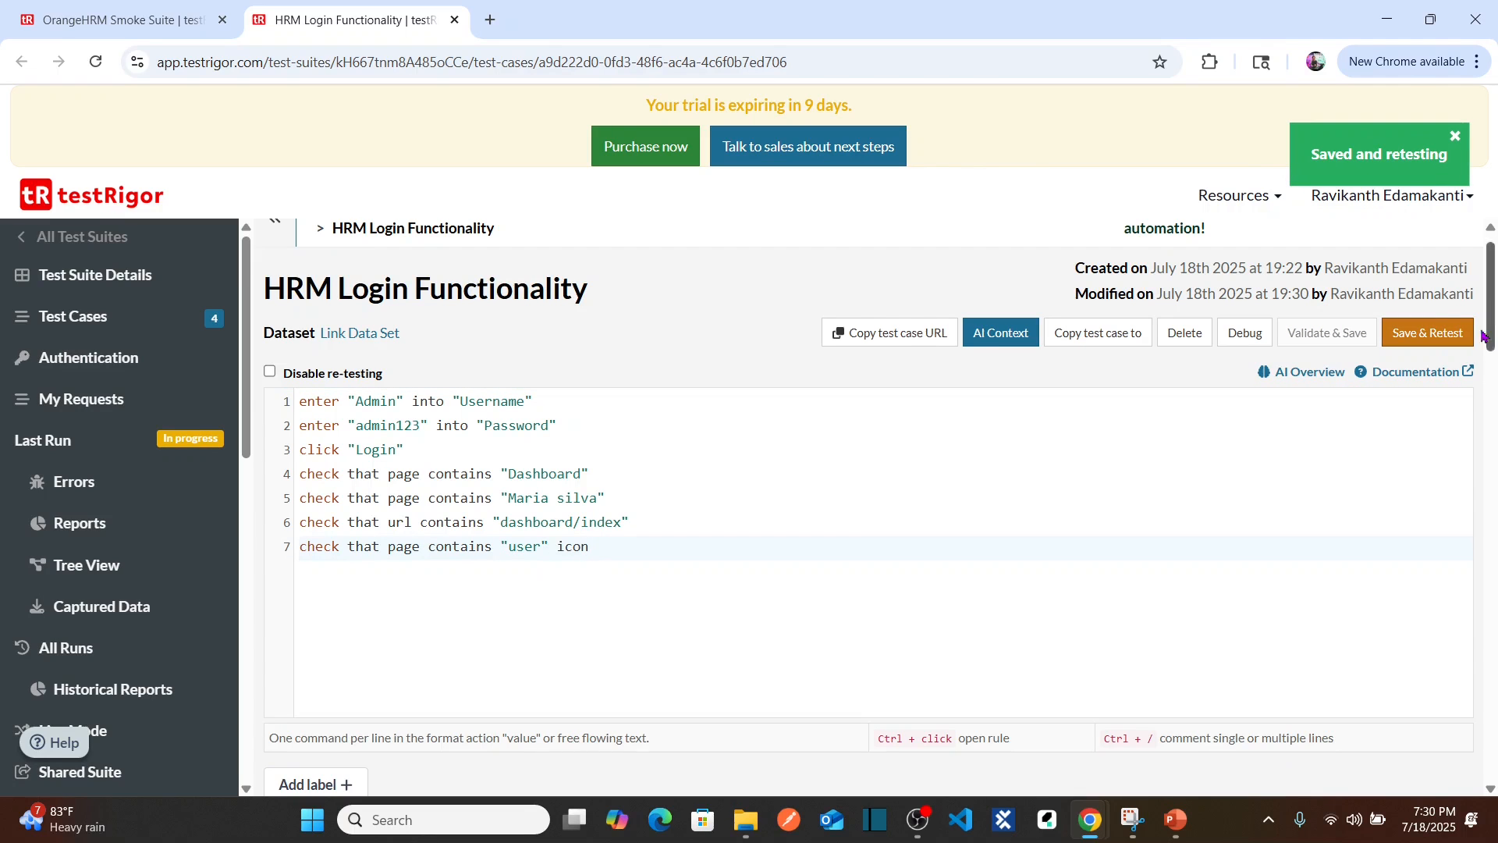
# Step: Expand the new seven-step run and view its enlarged dashboard screenshot
pyautogui.moveTo(1490, 300); pyautogui.dragTo(1494, 443)
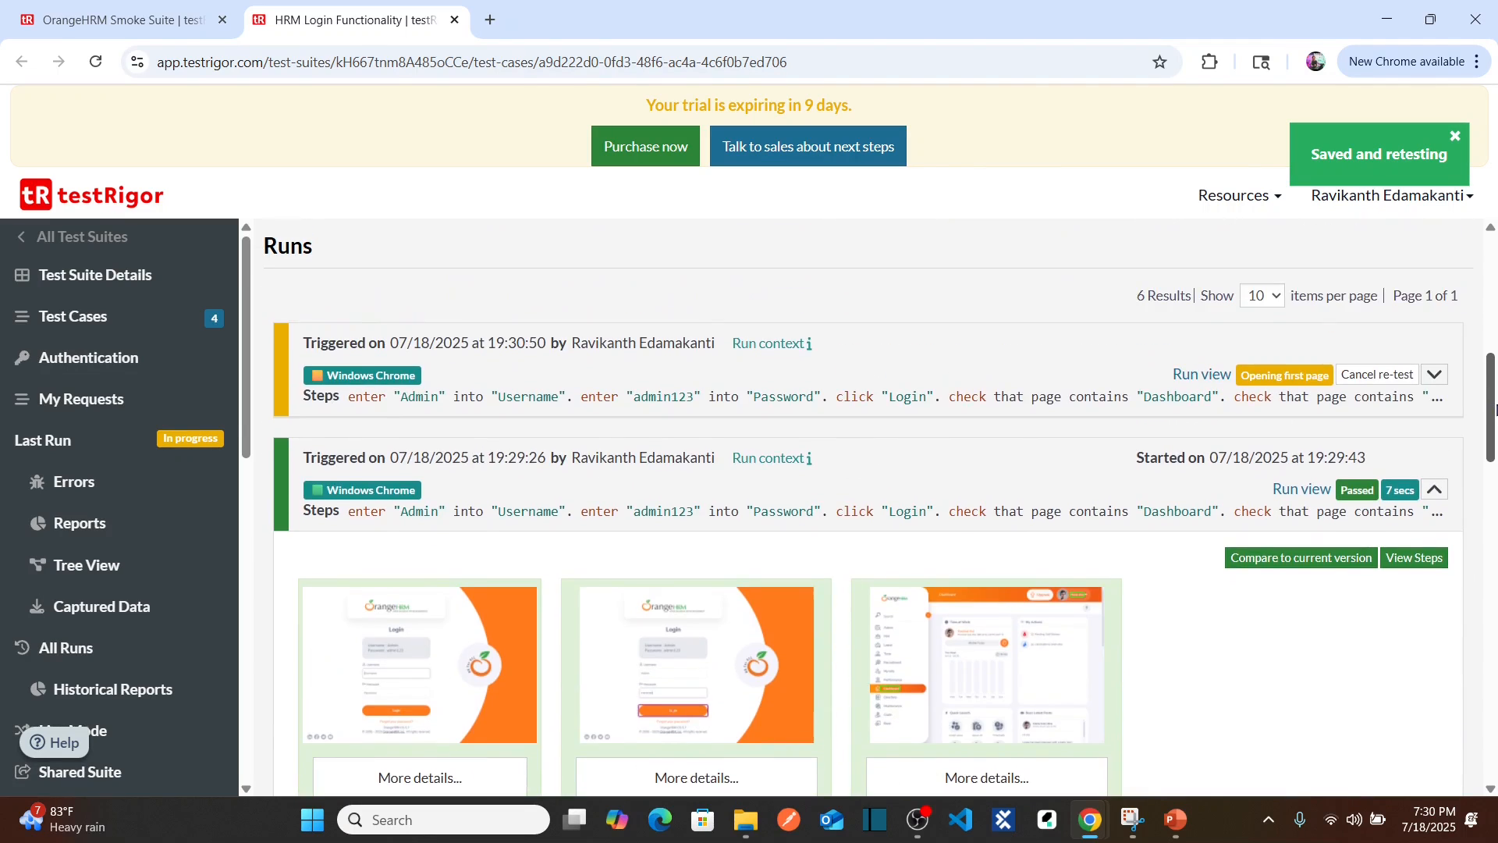
pyautogui.click(1441, 375)
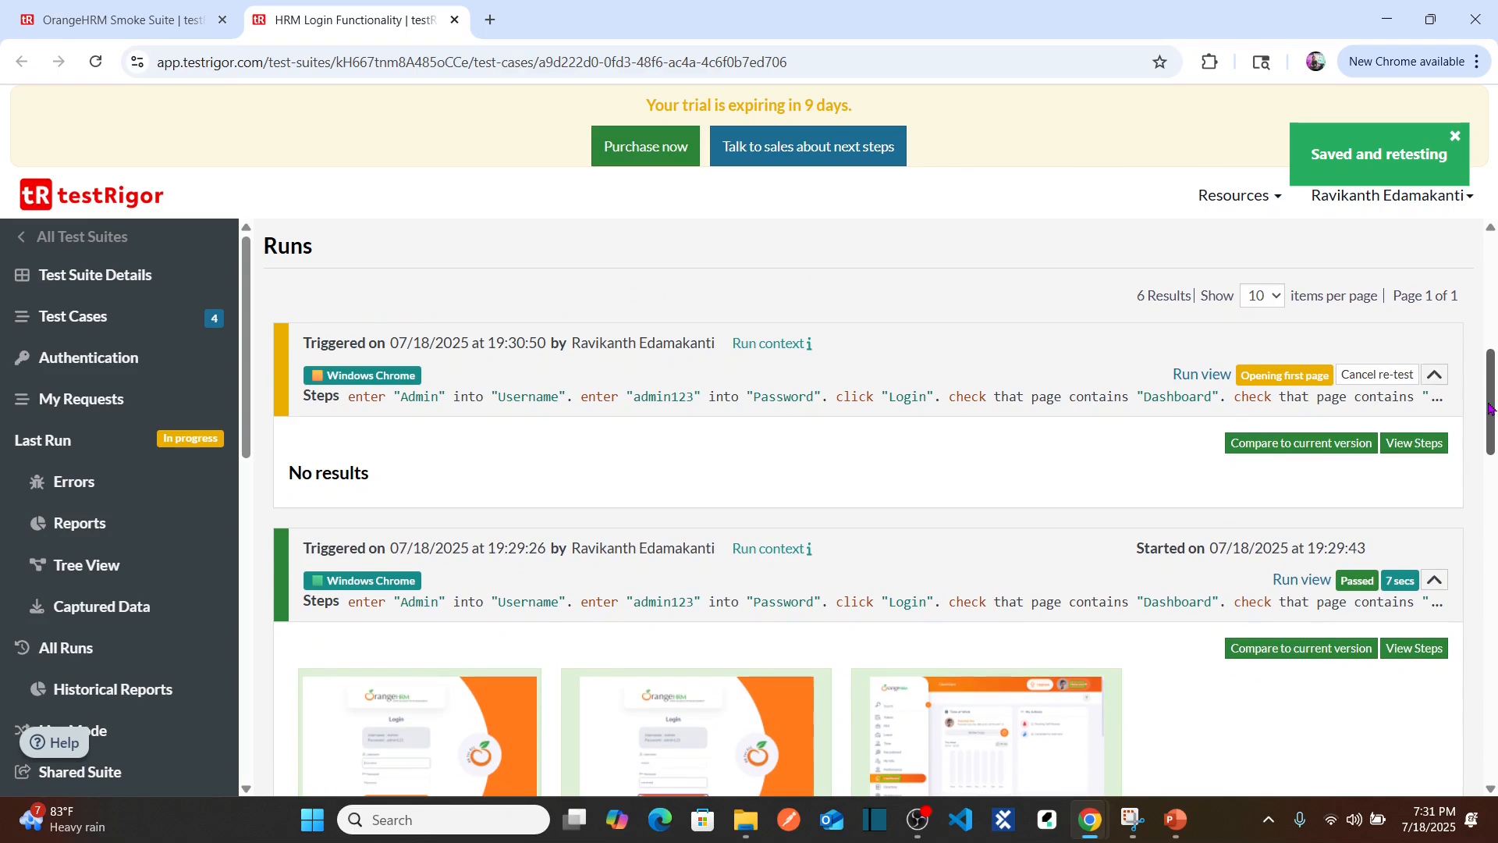
pyautogui.moveTo(1490, 408); pyautogui.dragTo(1492, 434)
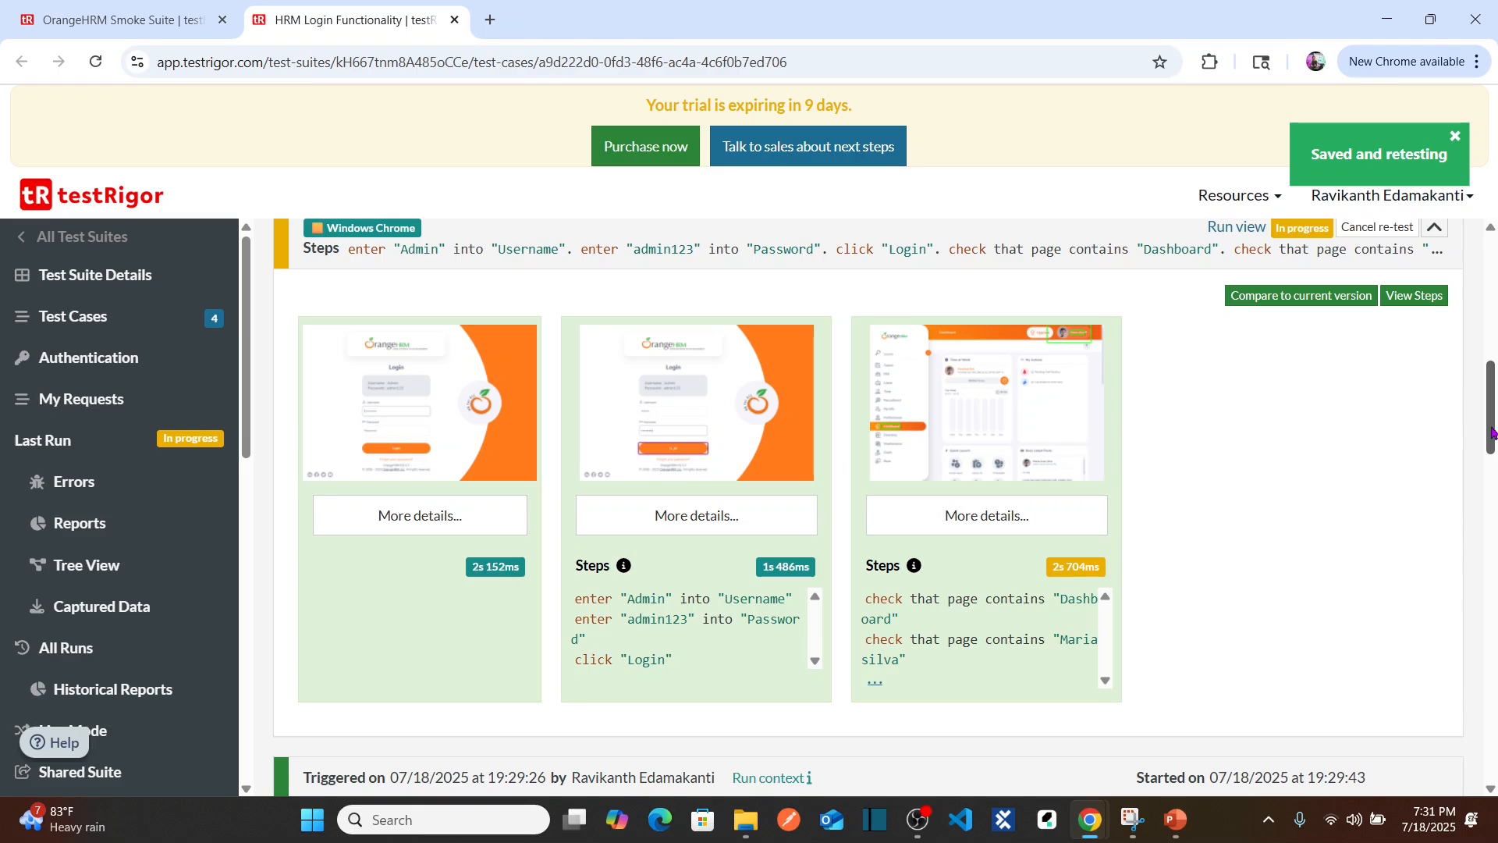
pyautogui.click(1015, 439)
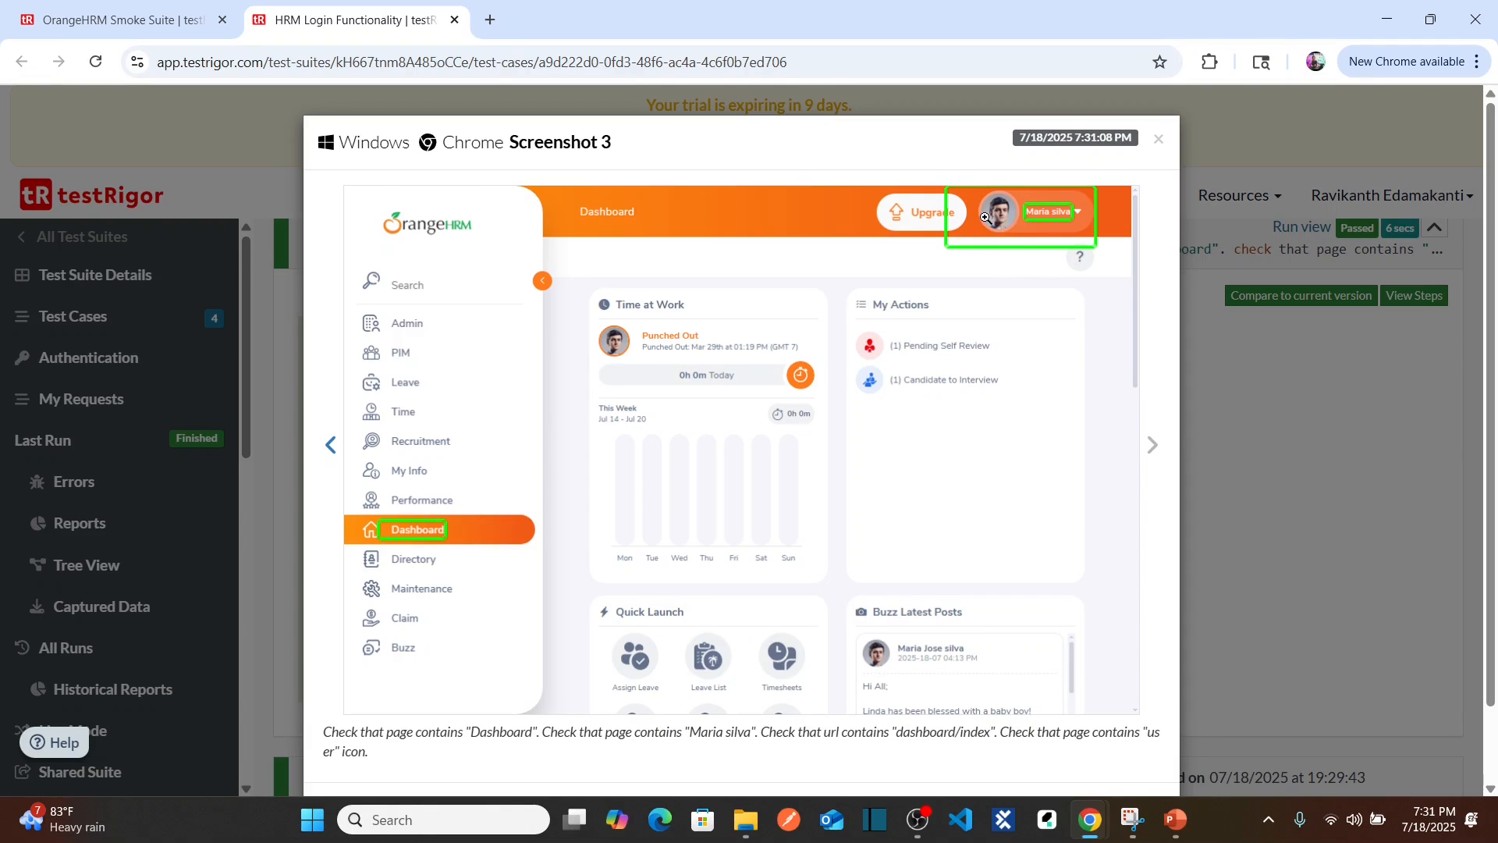
pyautogui.click(1160, 140)
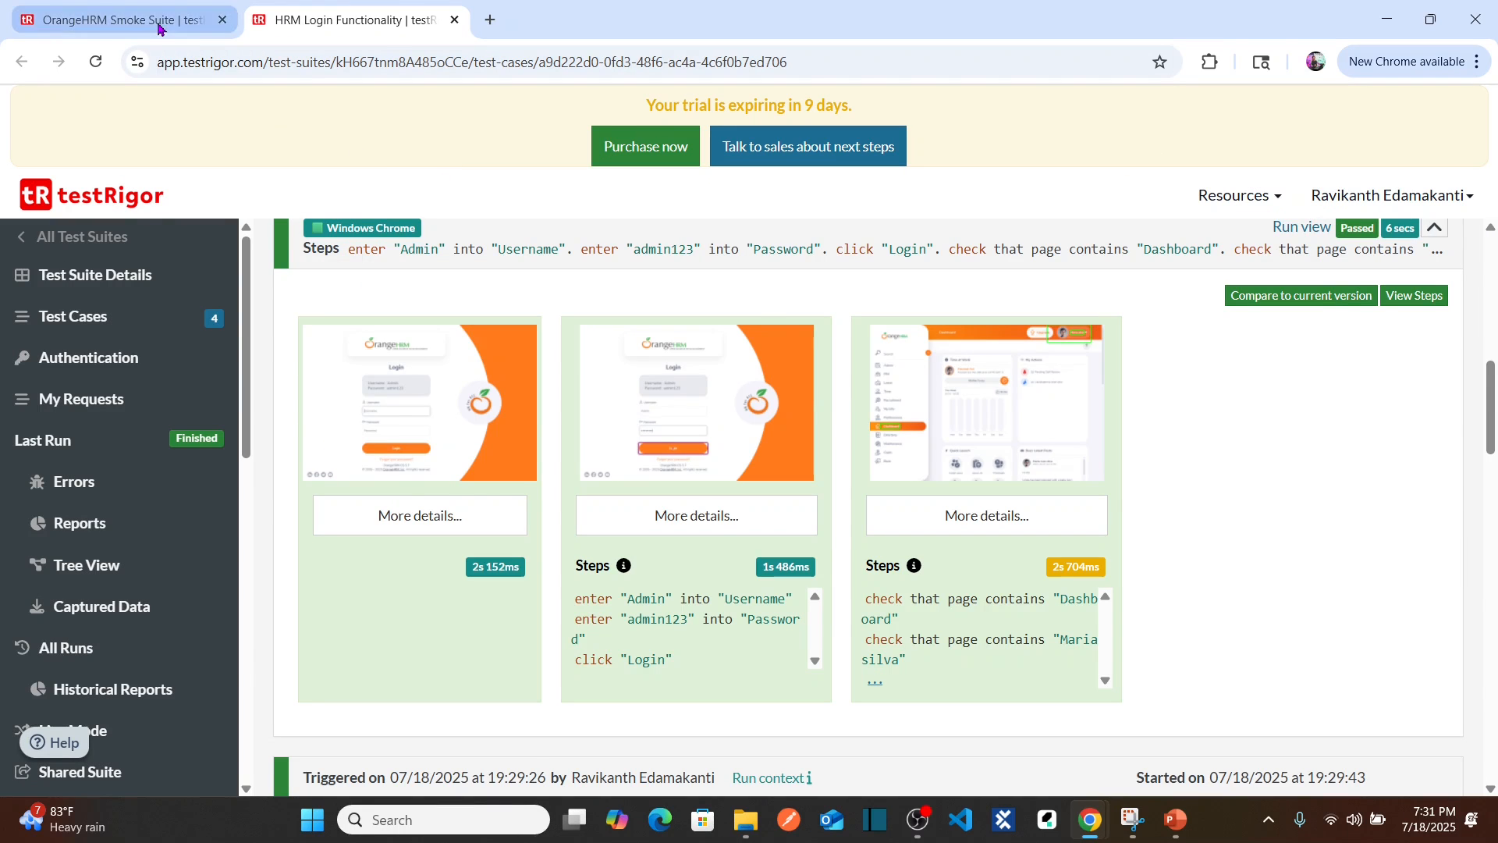
# Step: Switch to the OrangeHRM Smoke Suite tab, then bring the OrangeHRM dashboard forward
pyautogui.click(187, 22)
pyautogui.moveTo(1495, 491); pyautogui.dragTo(1497, 400)
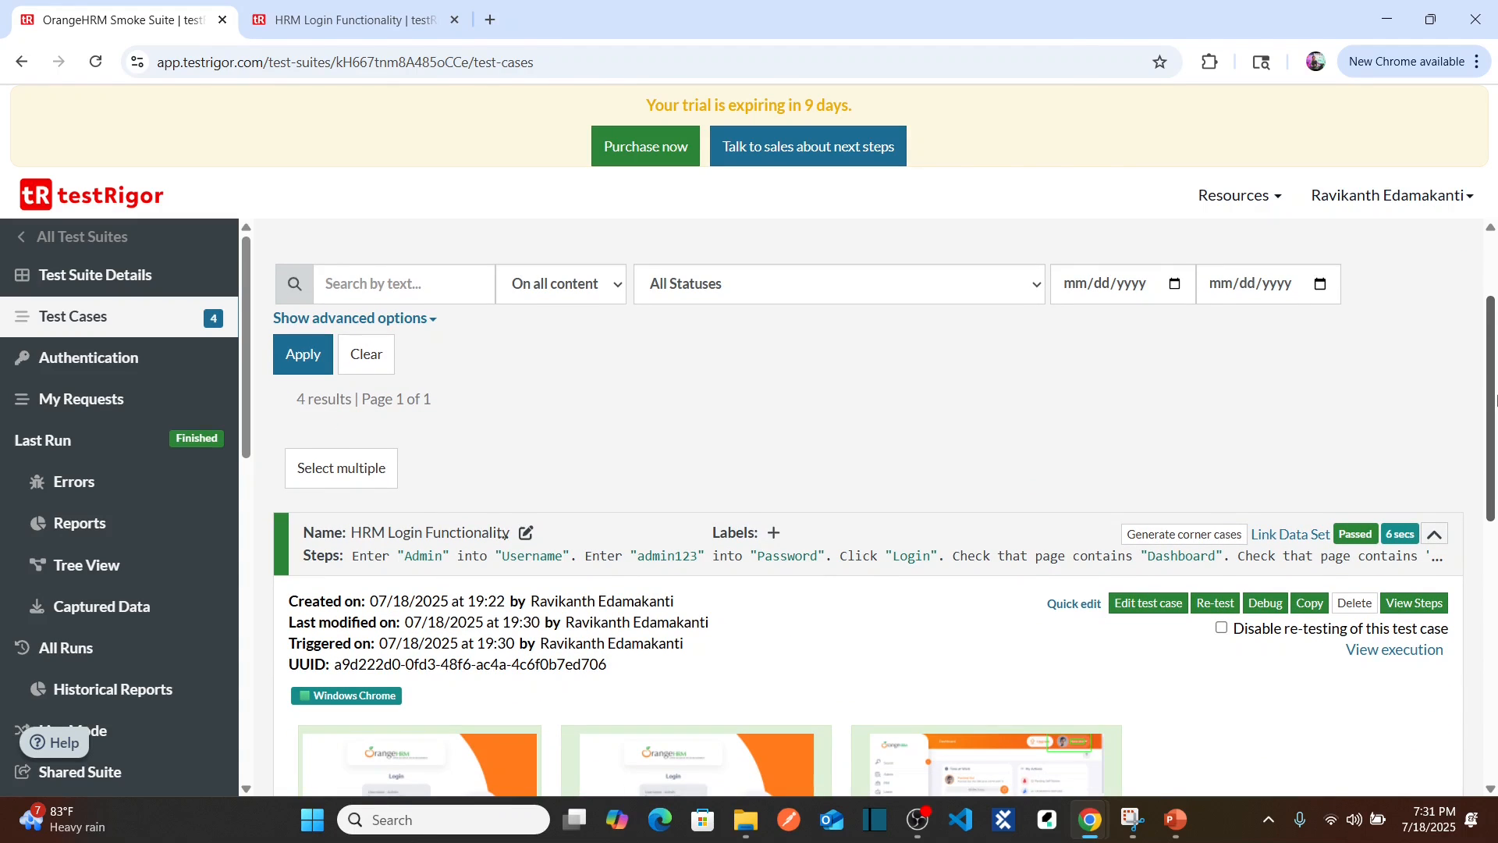
pyautogui.hotkey('alt', 'Tab')
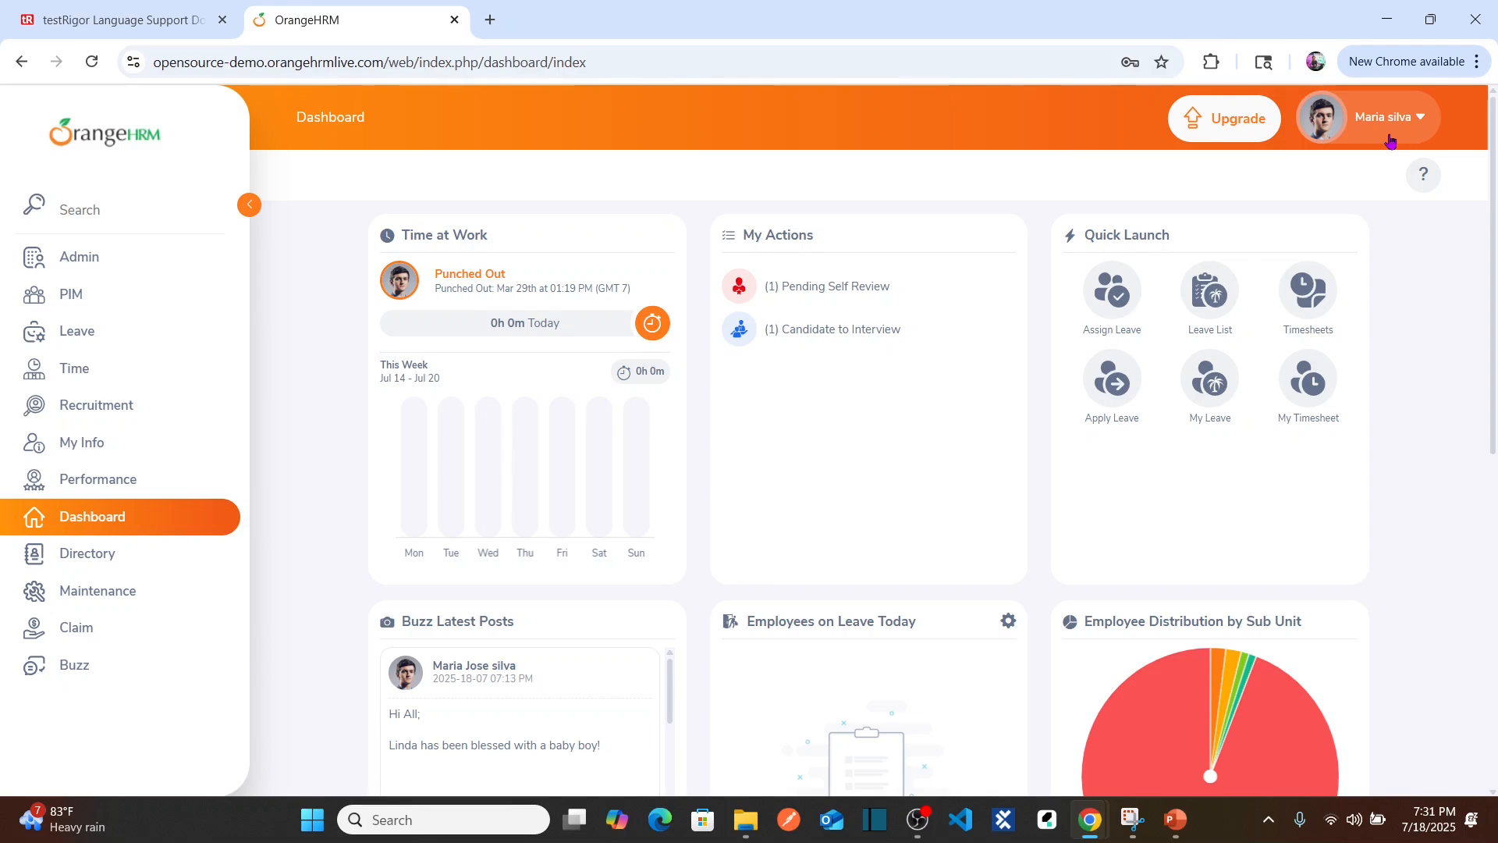
# Step: Open the OrangeHRM profile menu to find Logout, then go back to testRigor's run results
pyautogui.click(1367, 122)
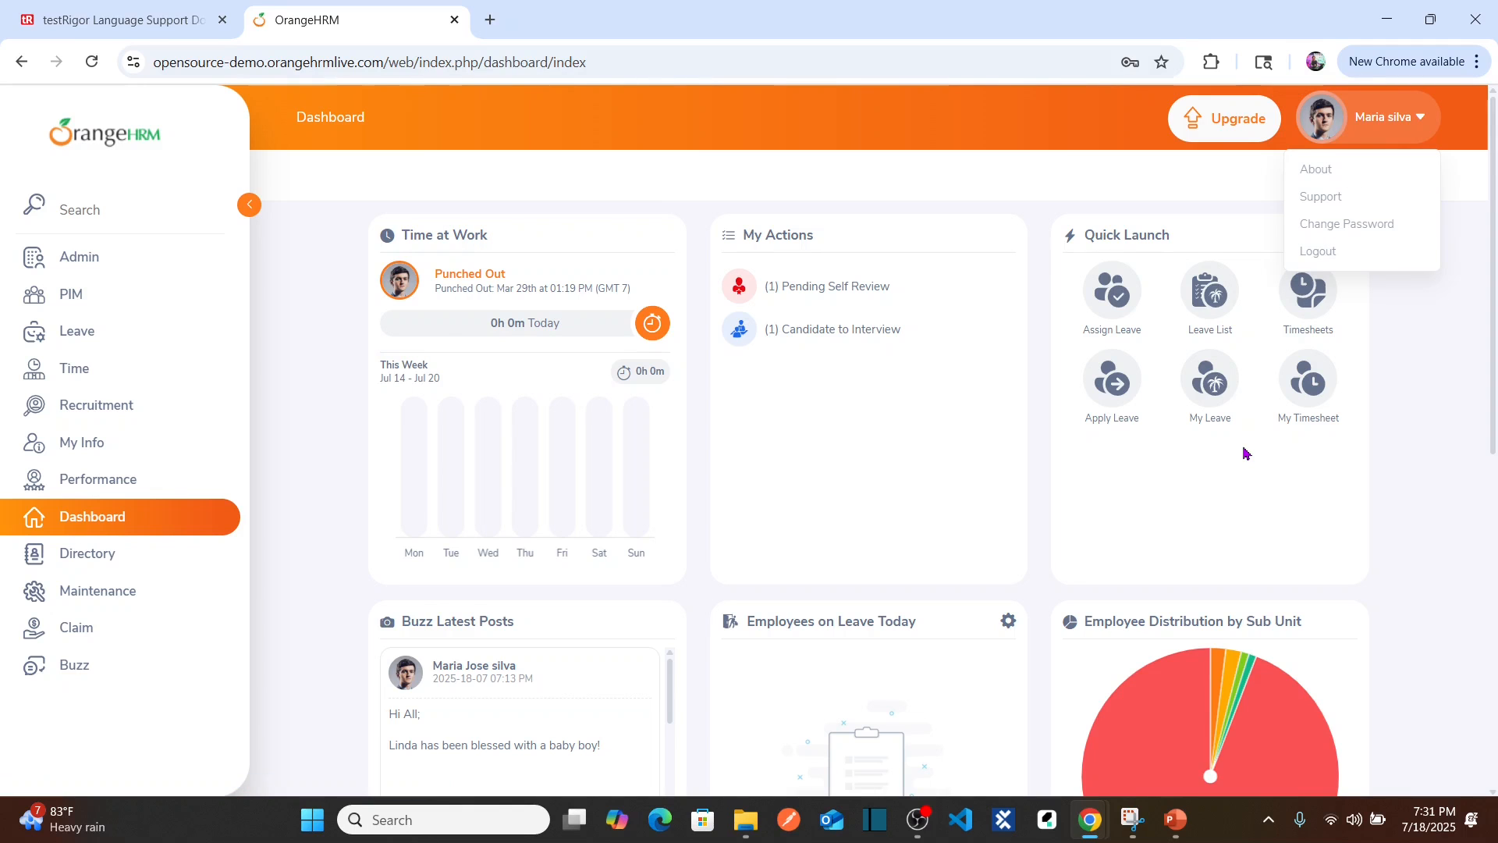
pyautogui.hotkey('alt', 'Tab')
pyautogui.scroll(-5, 1246, 453)
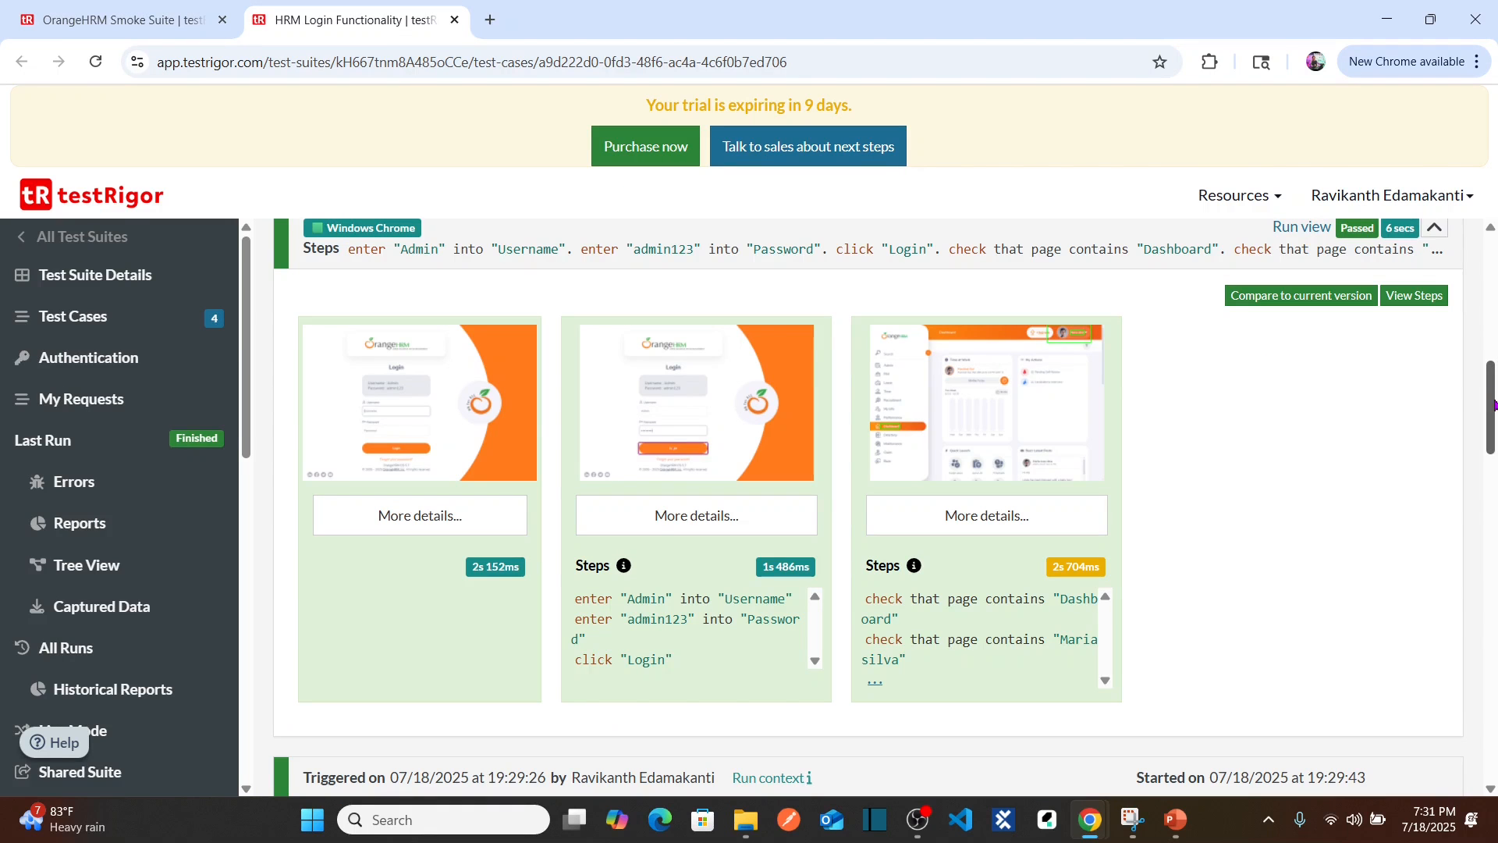
# Step: Add steps 8 and 9: click "user" icon and click "Logout"
pyautogui.scroll(8, 1493, 404)
pyautogui.click(659, 401)
pyautogui.press('Return')
pyautogui.write('c')
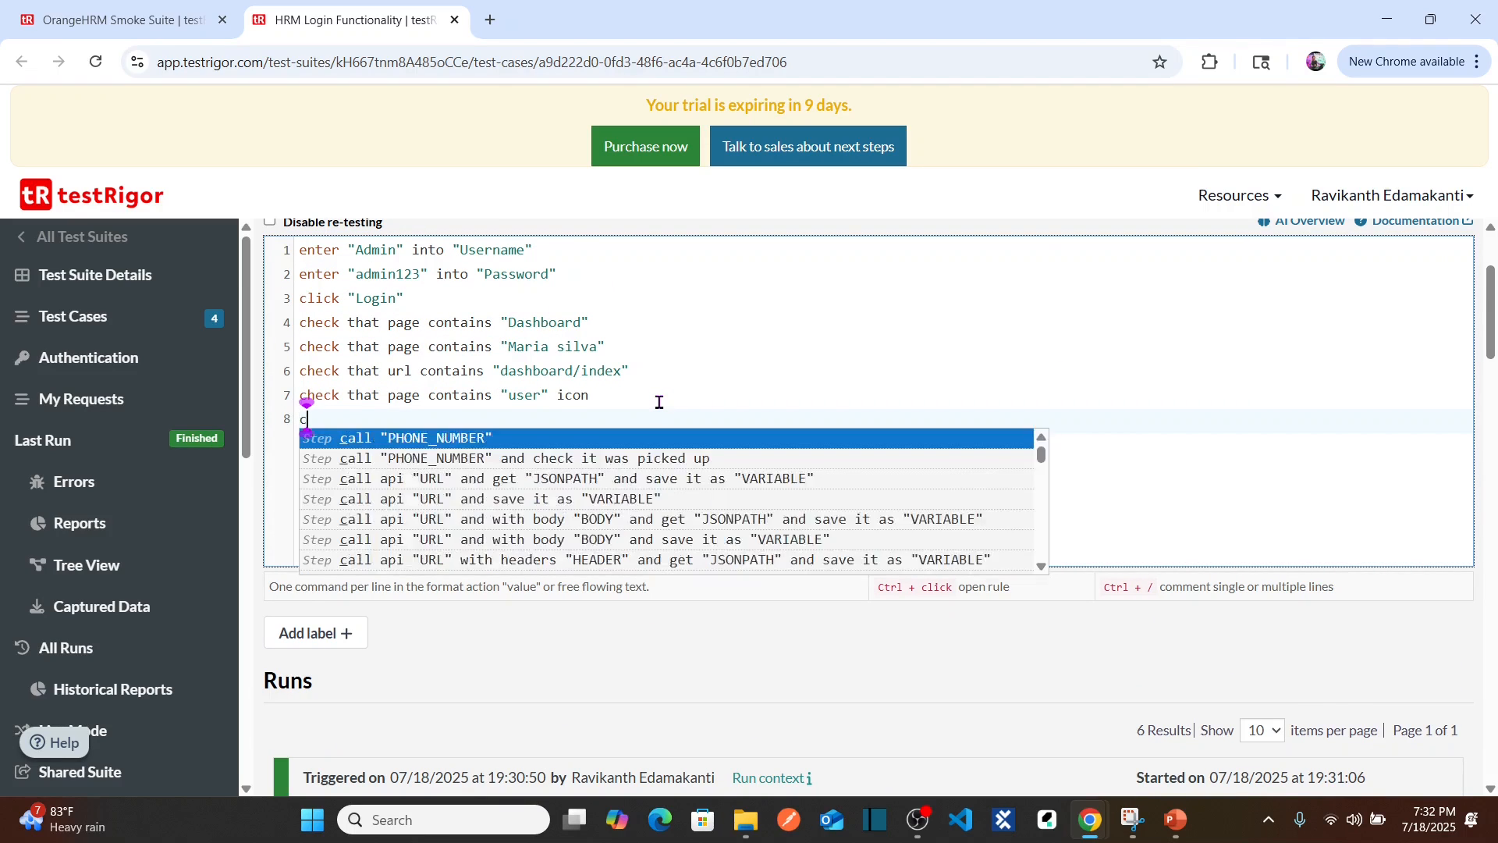
pyautogui.write('lick "user"')
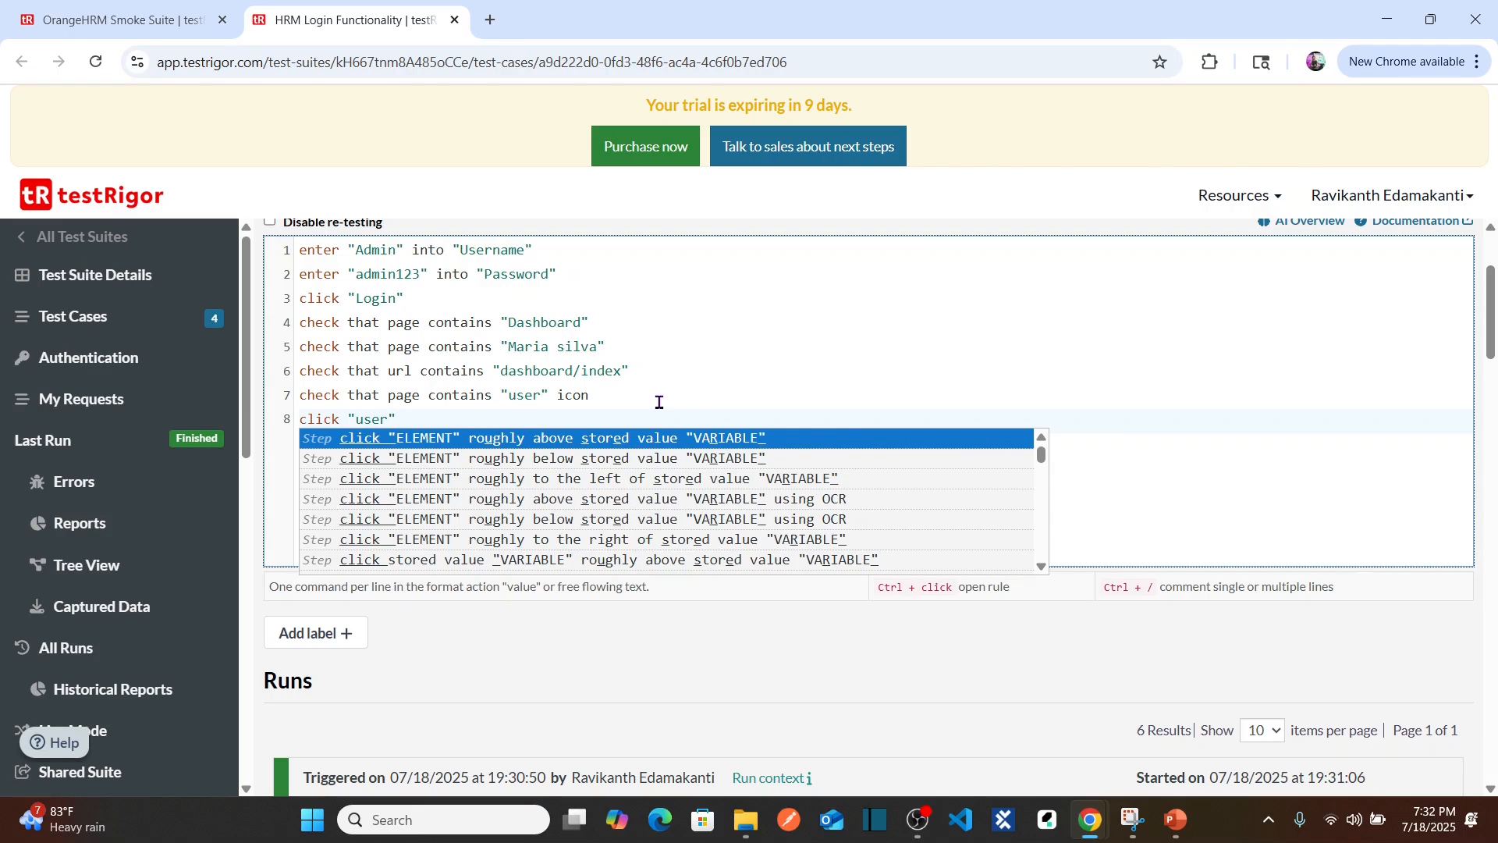
pyautogui.write(' icon')
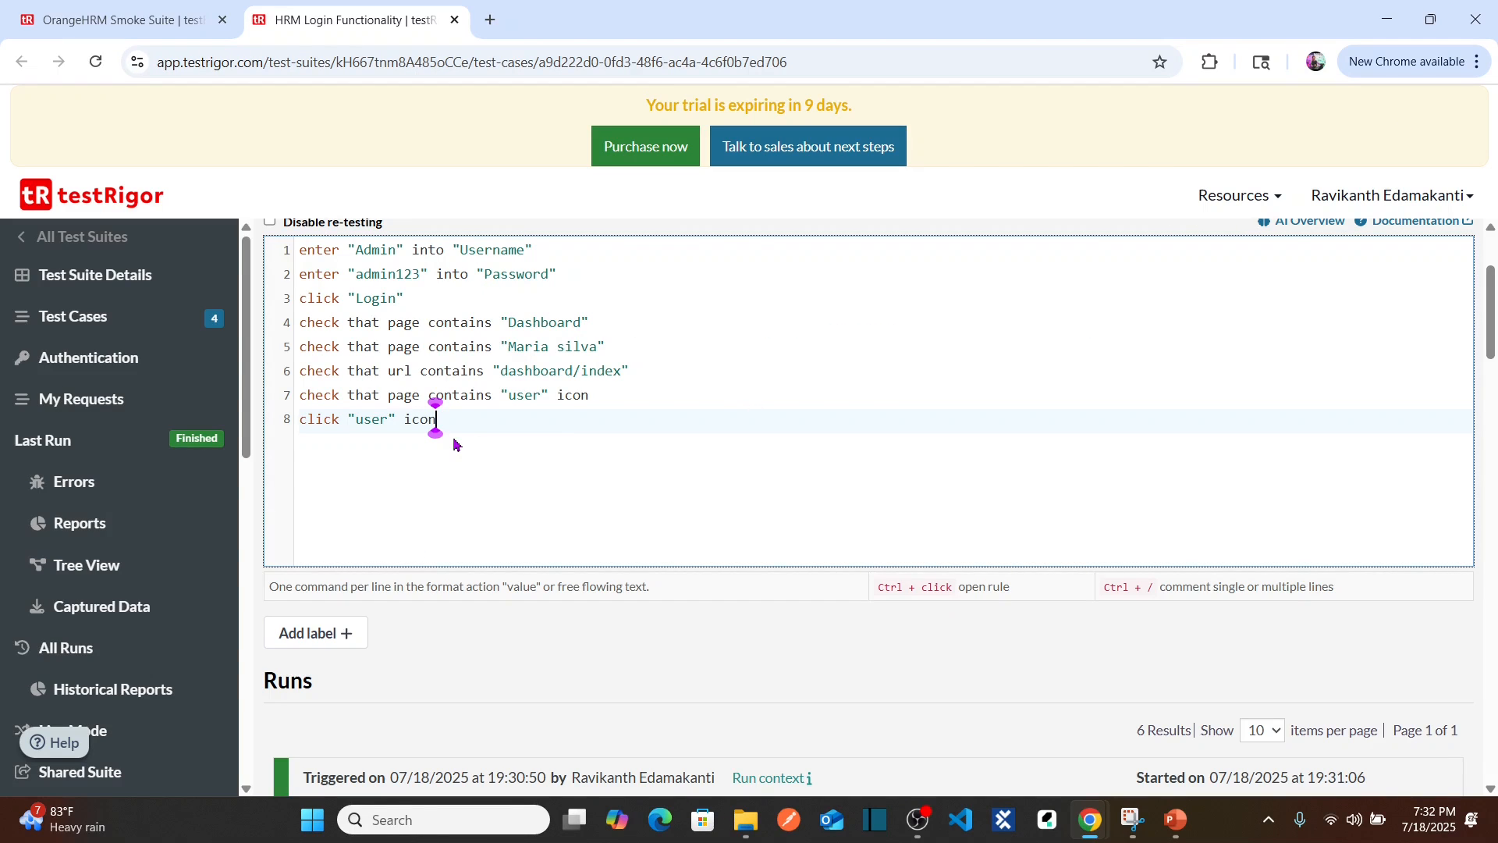
pyautogui.press('Return')
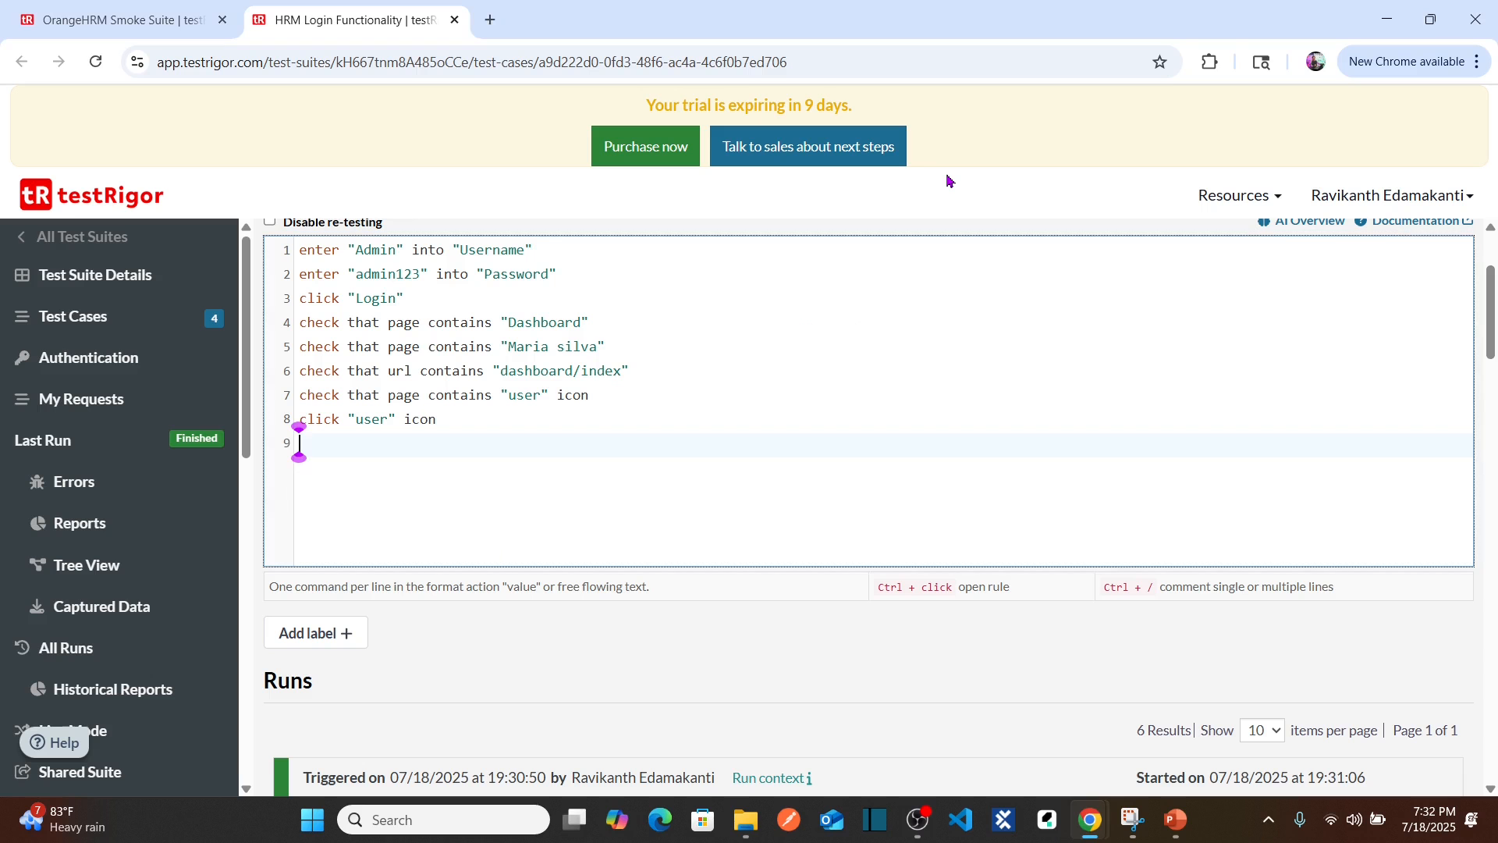
pyautogui.write('click')
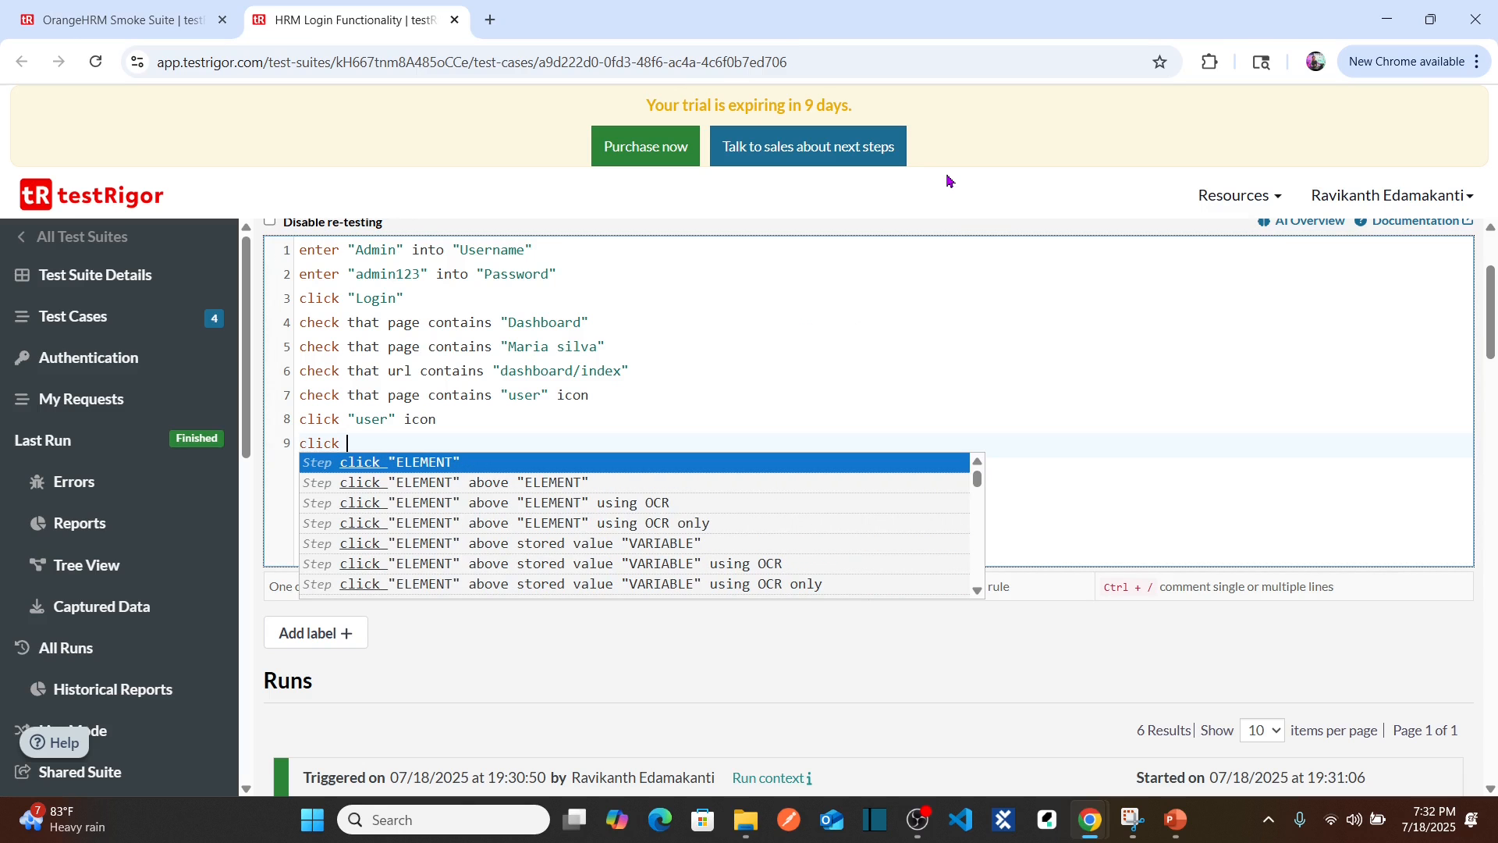
pyautogui.write(' "Logout"')
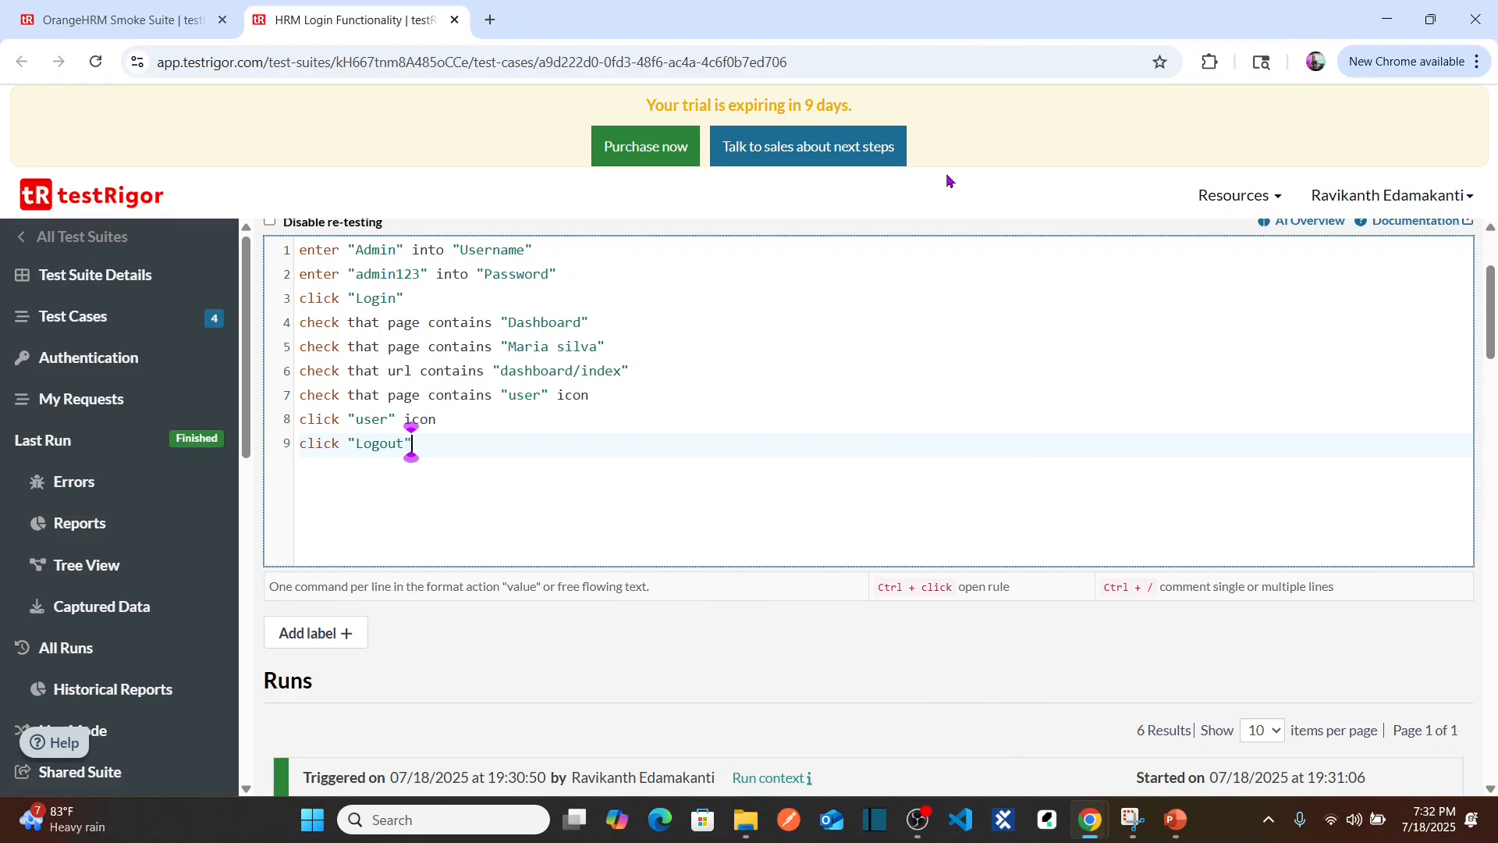
# Step: Log out of OrangeHRM, copy 'Username : Admin', and add step 10 checking the page contains it
pyautogui.press('Return')
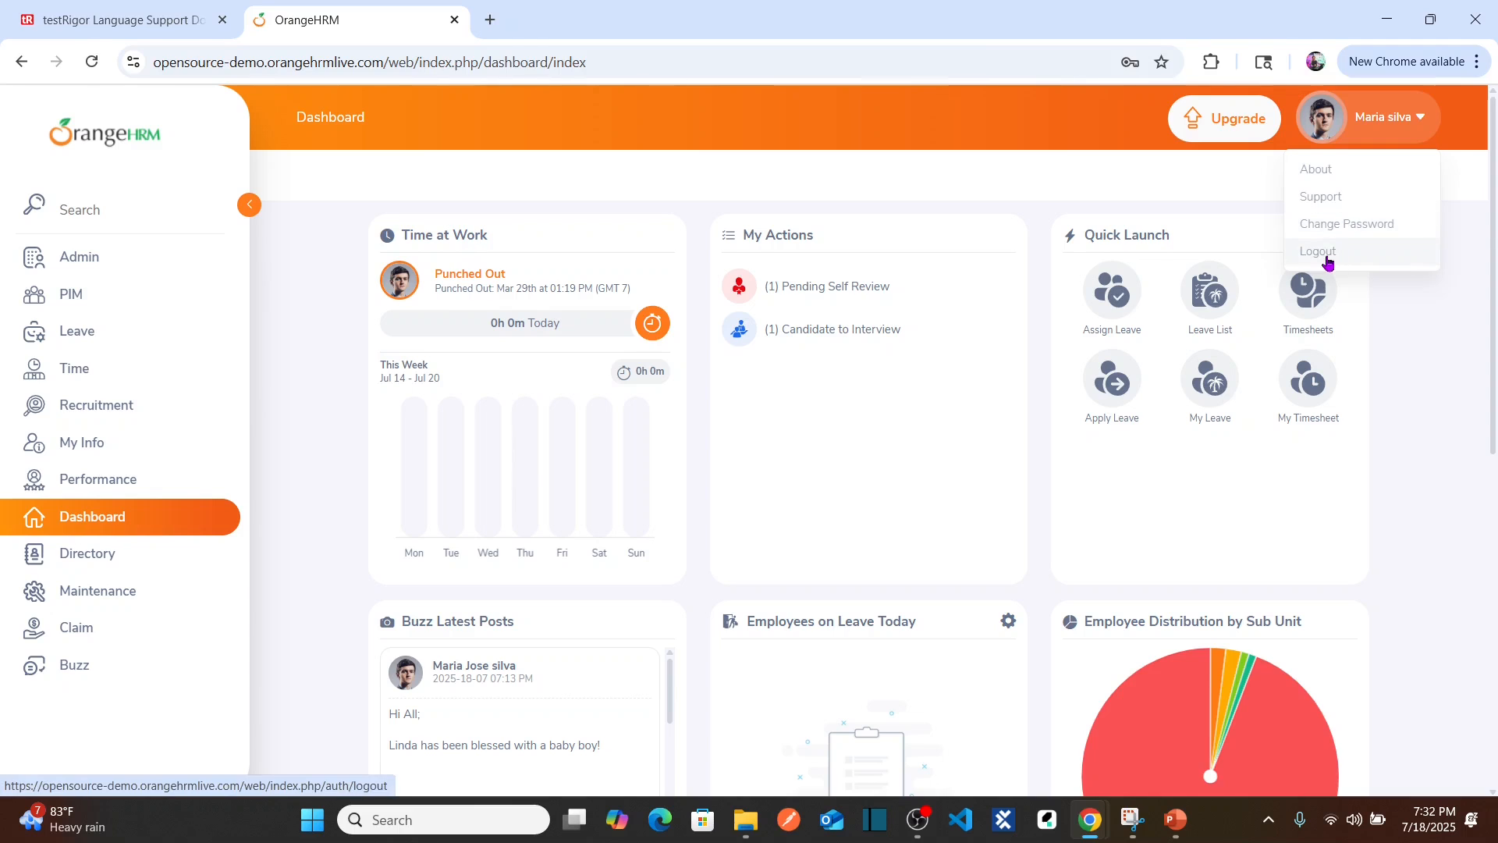
pyautogui.click(1326, 257)
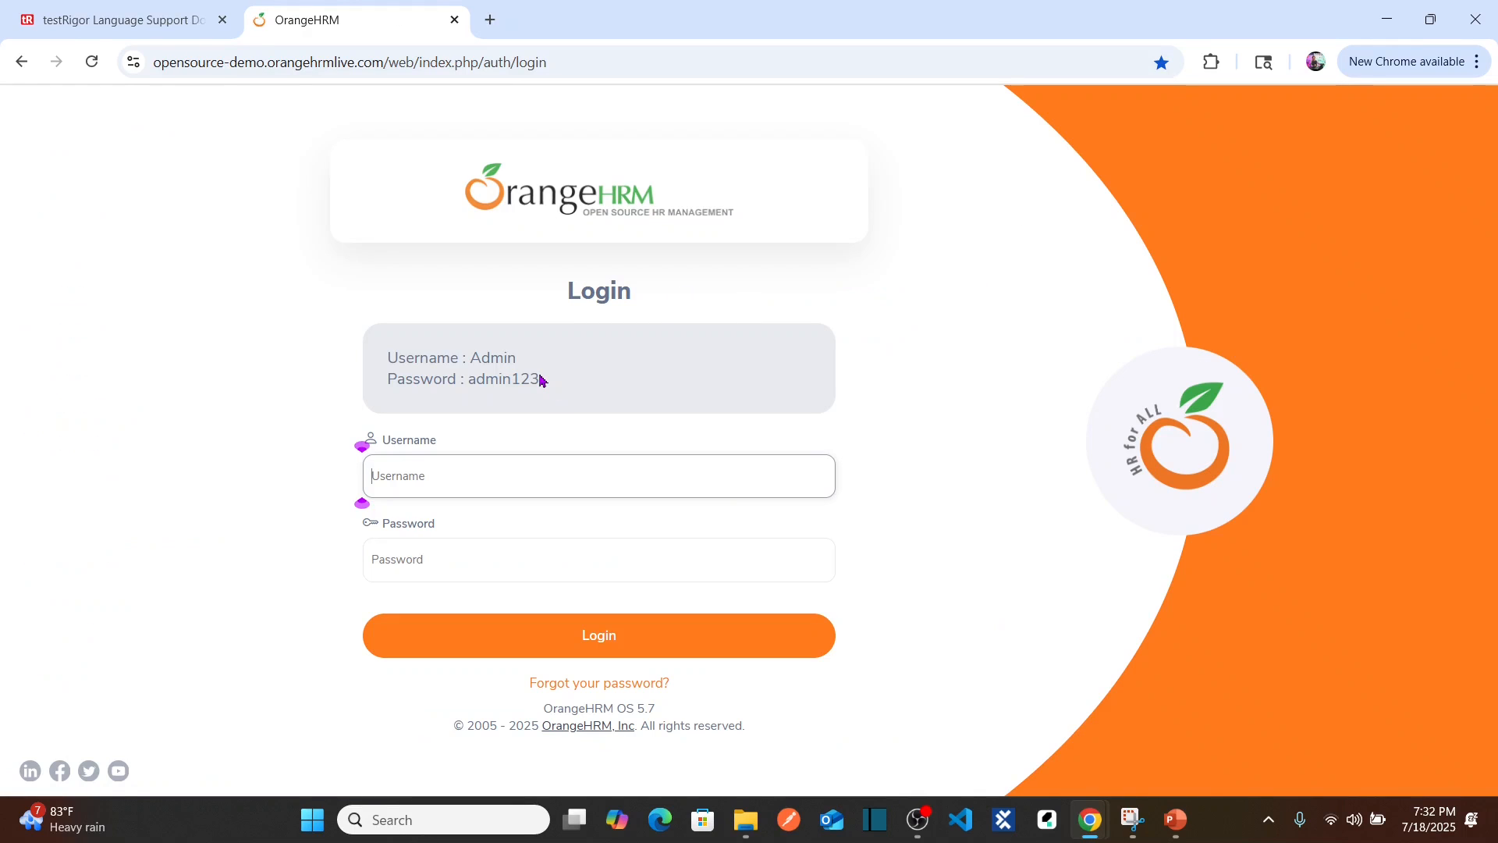
pyautogui.moveTo(517, 359); pyautogui.dragTo(391, 360)
pyautogui.hotkey('ctrl', 'c')
pyautogui.click(577, 361)
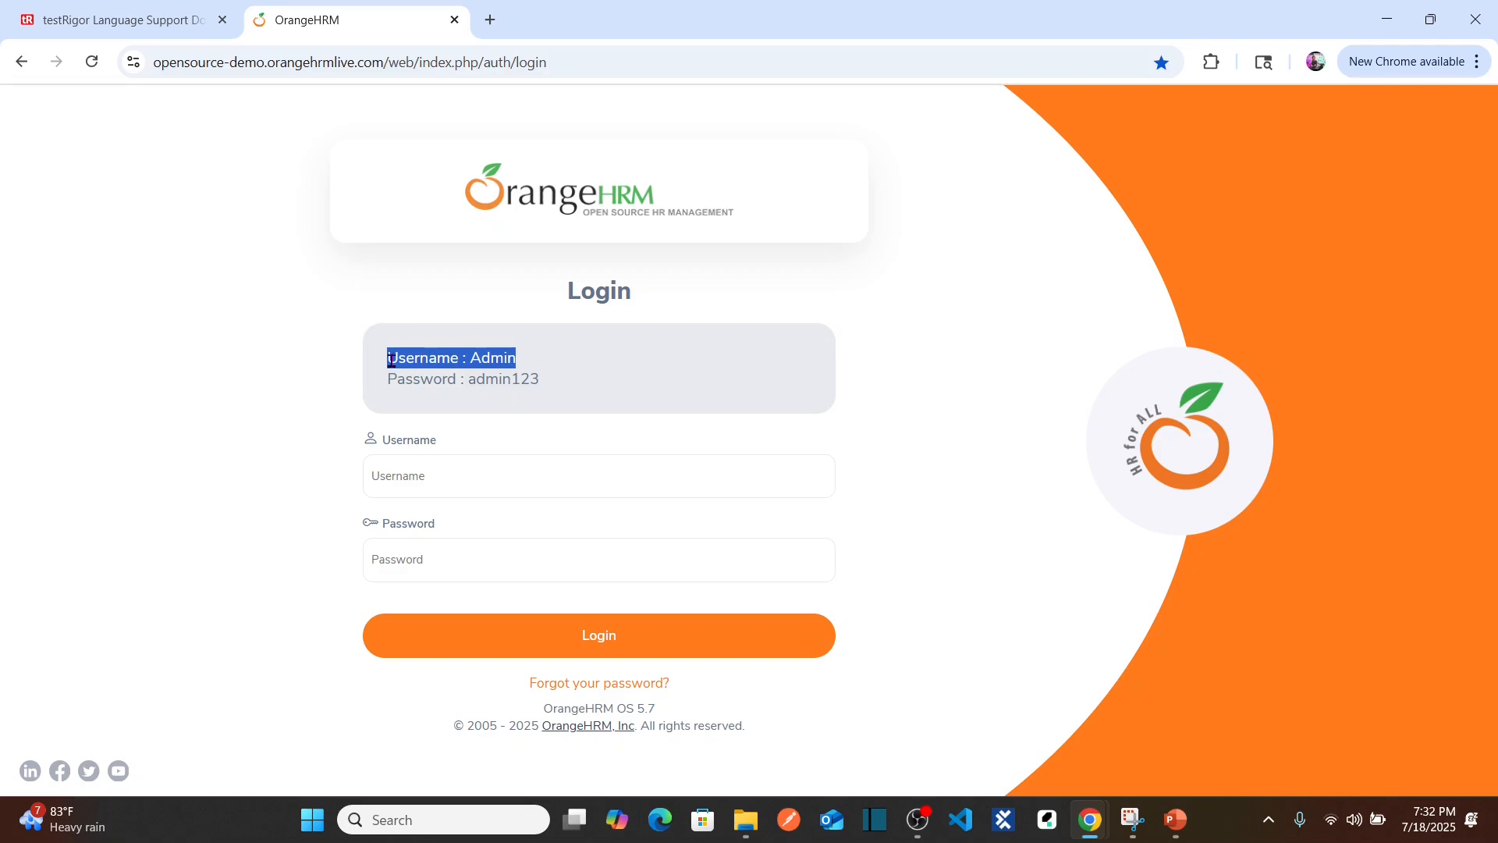
pyautogui.hotkey('alt', 'Tab')
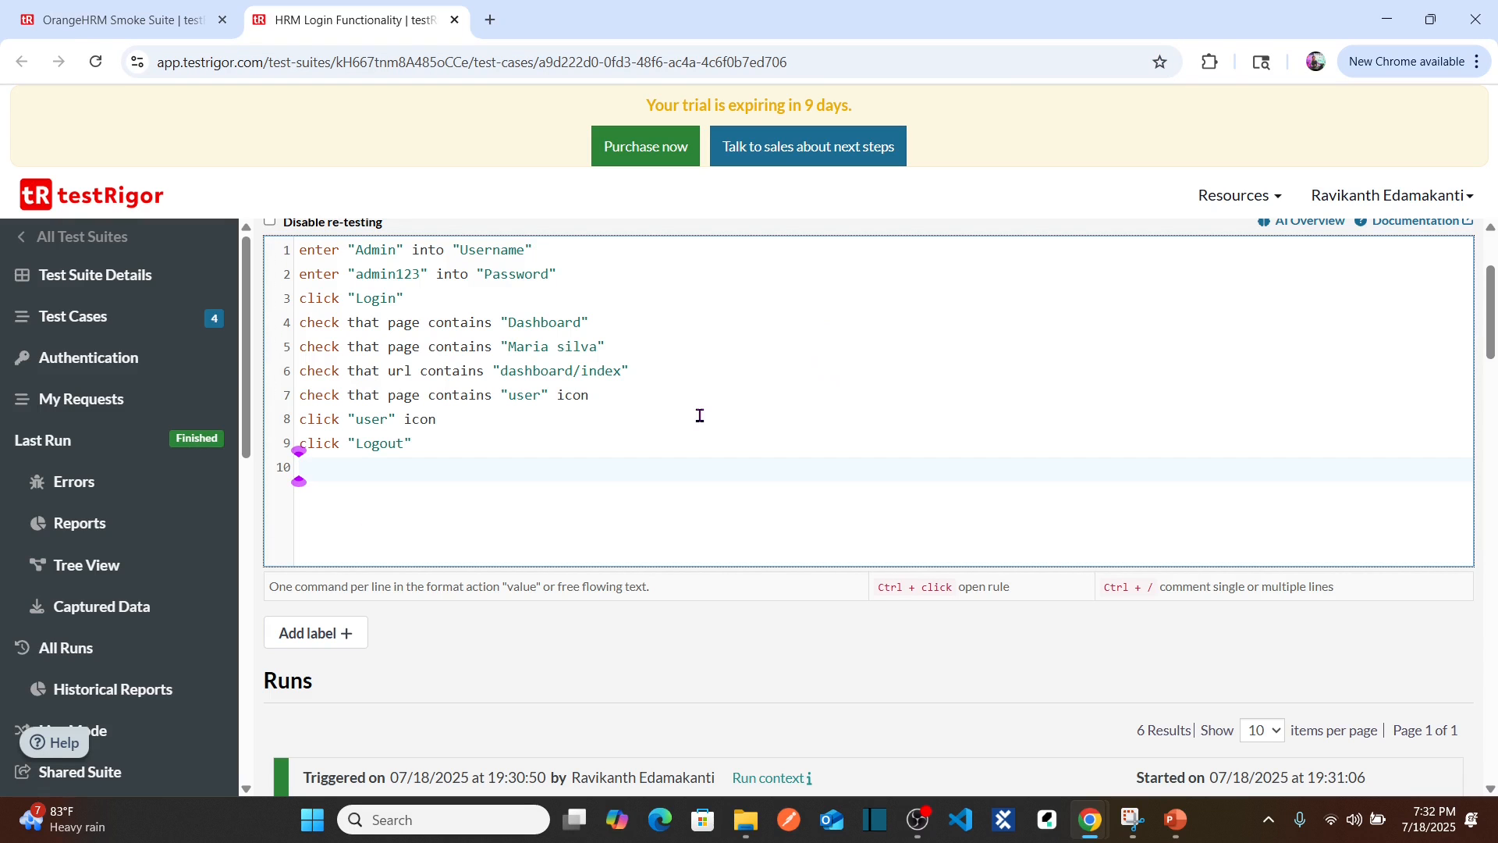
pyautogui.write('check that ')
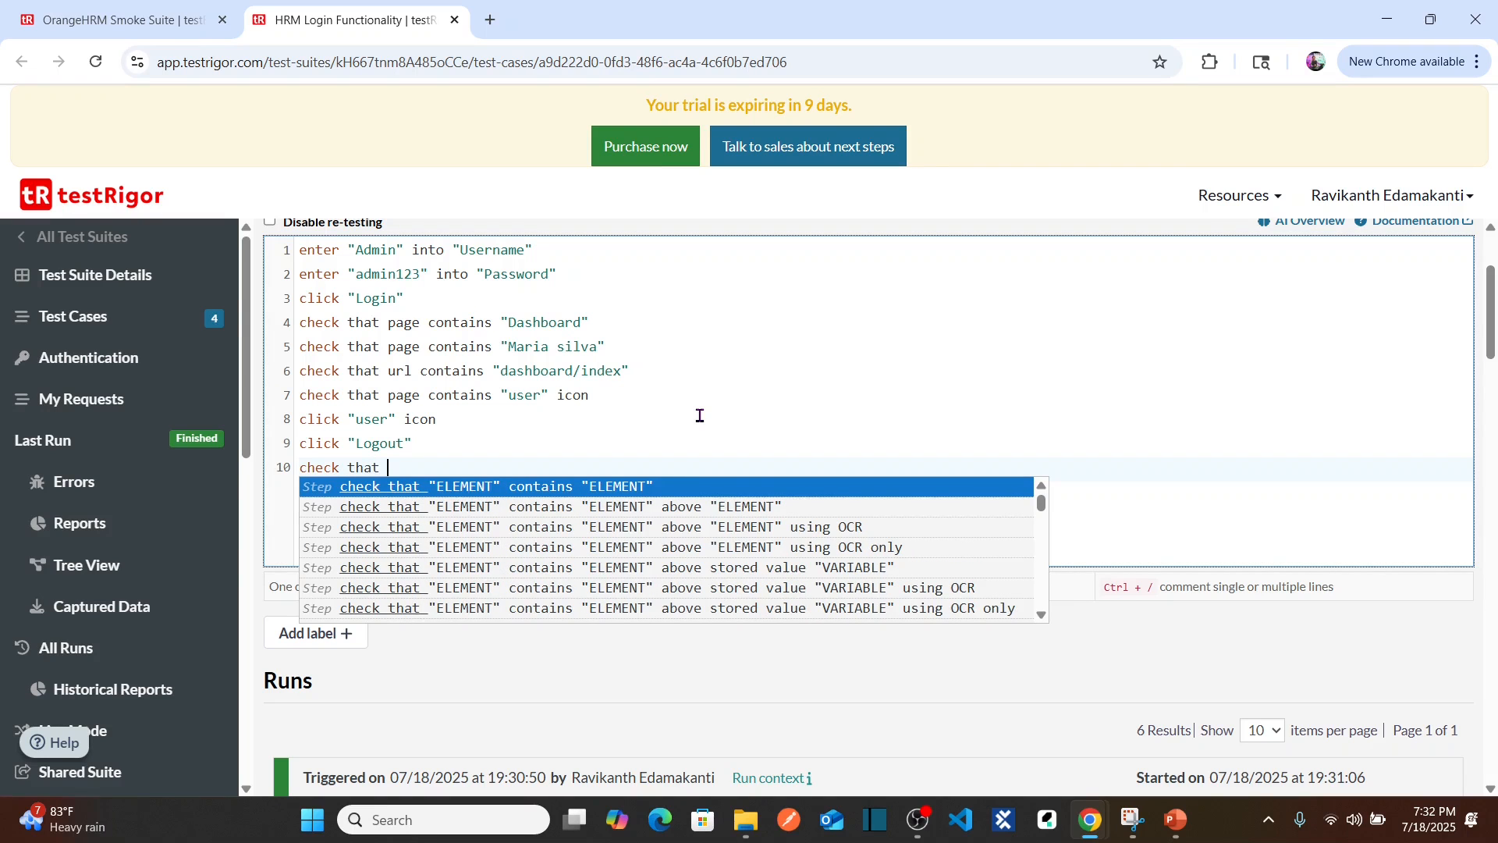
pyautogui.write('the app')
pyautogui.press('BackSpace')
pyautogui.press('BackSpace')
pyautogui.press('BackSpace')
pyautogui.write('page contains ')
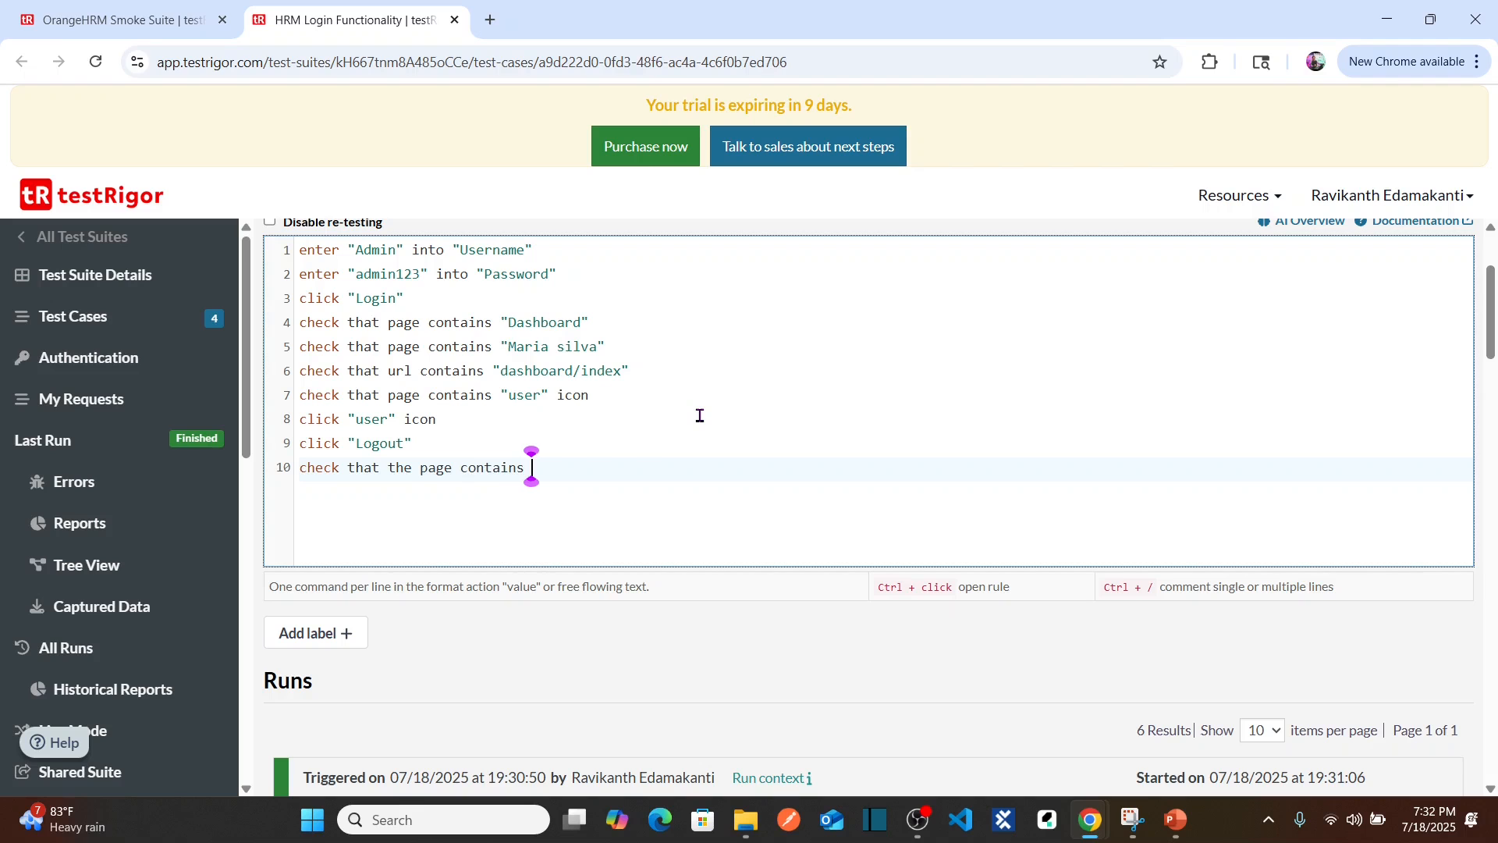
pyautogui.write('"')
pyautogui.hotkey('ctrl', 'v')
pyautogui.write('"')
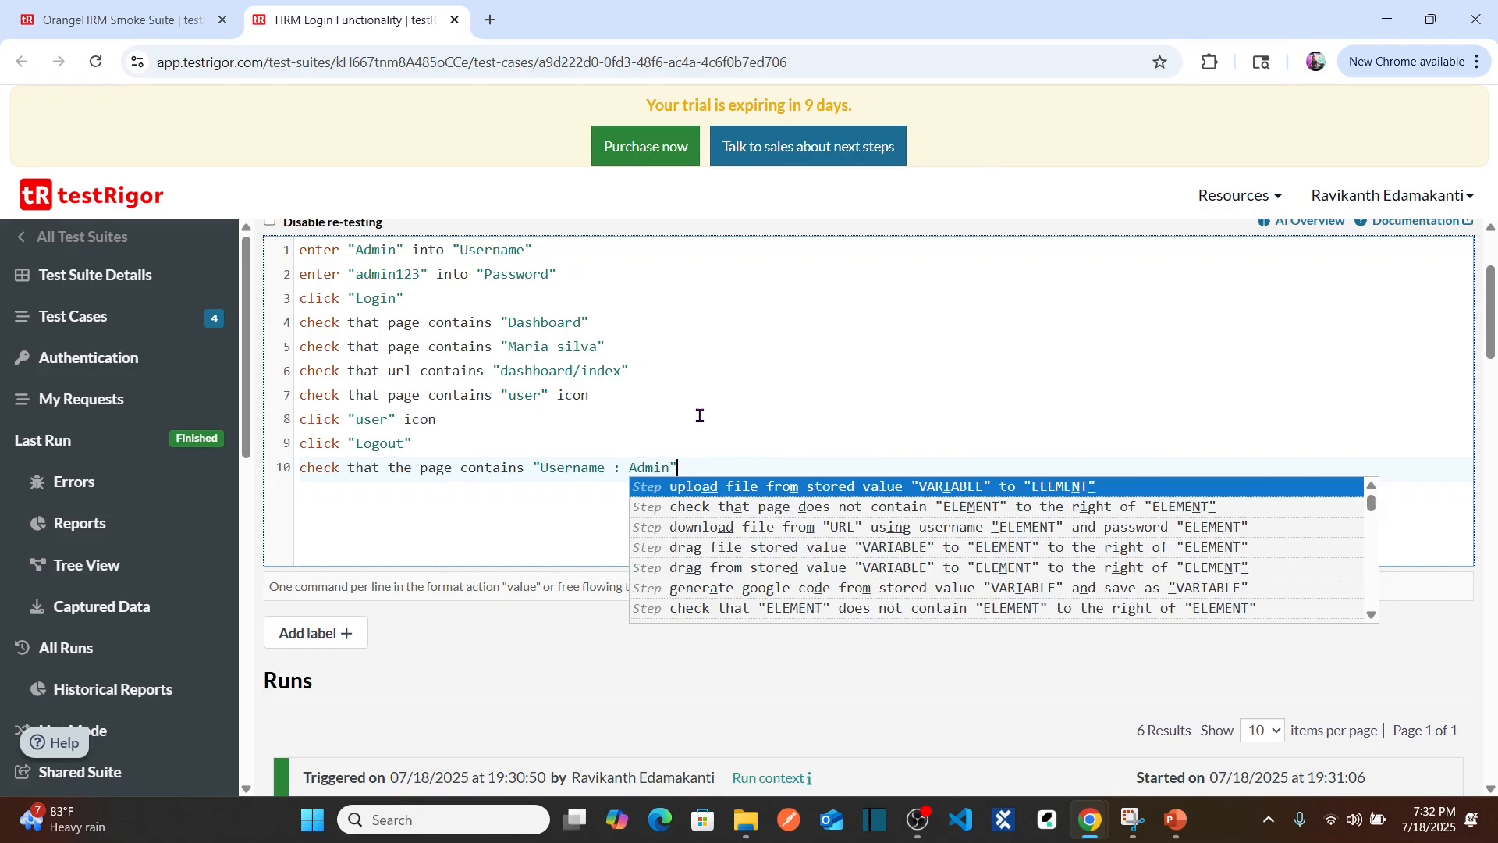
pyautogui.click(745, 424)
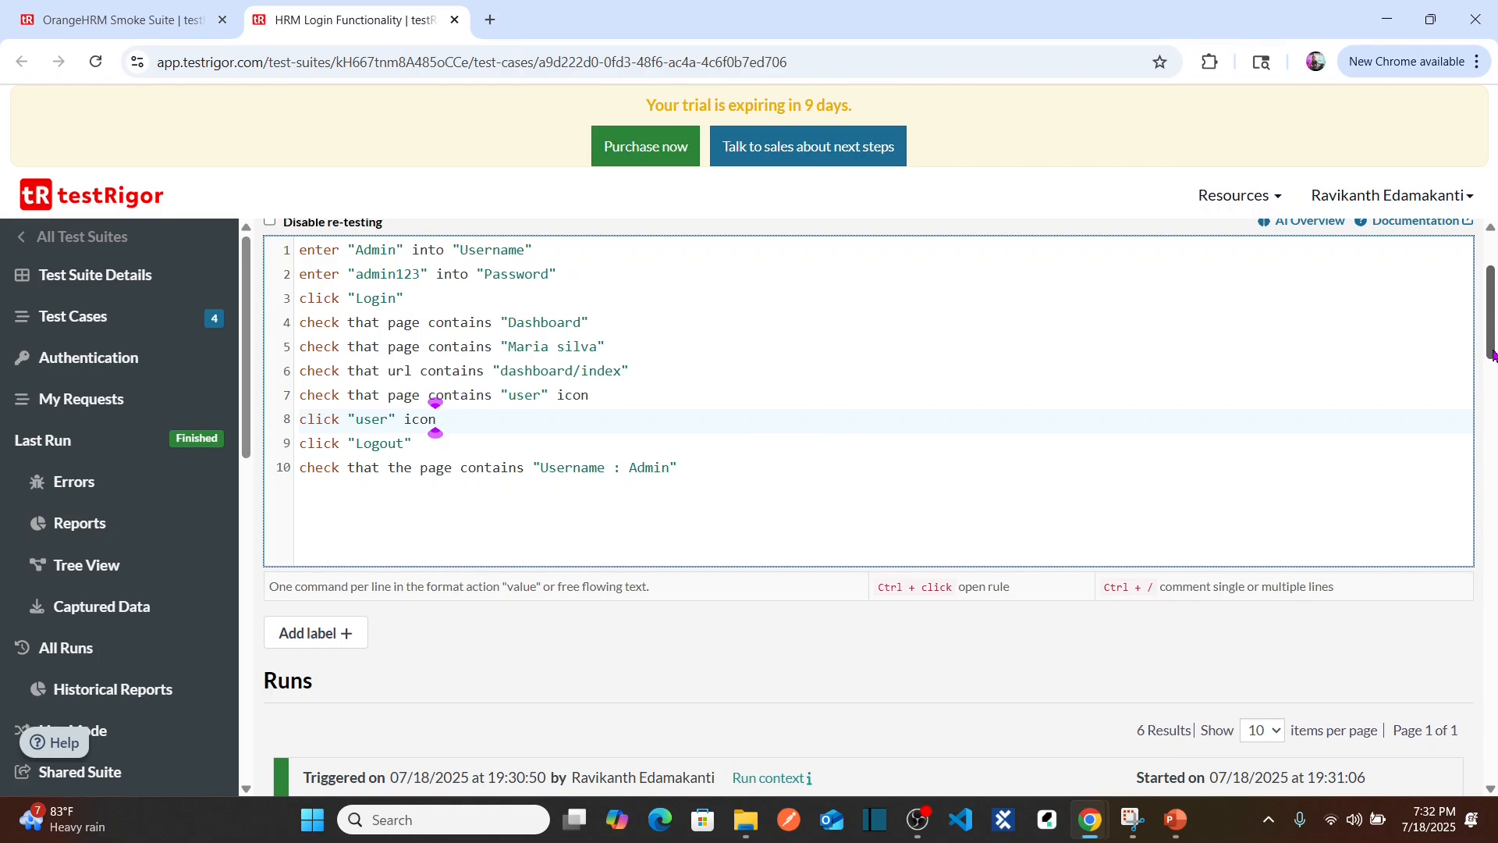
# Step: Save and retest the ten-step test, then expand the new 19:33 run
pyautogui.scroll(2, 1490, 351)
pyautogui.click(1429, 352)
pyautogui.moveTo(1491, 283); pyautogui.dragTo(1491, 349)
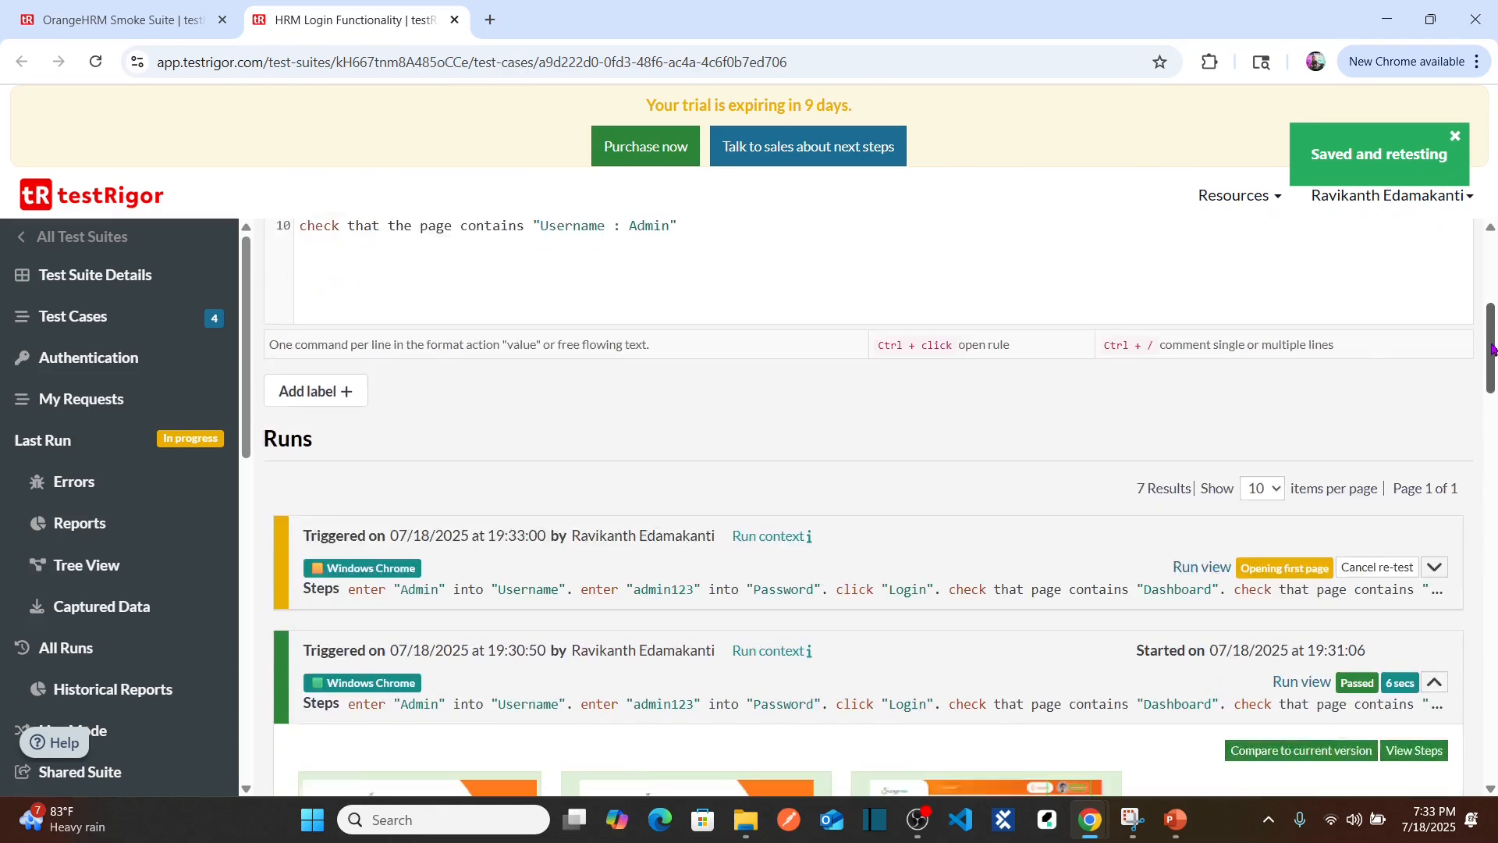
pyautogui.scroll(-3, 1467, 343)
pyautogui.click(1435, 321)
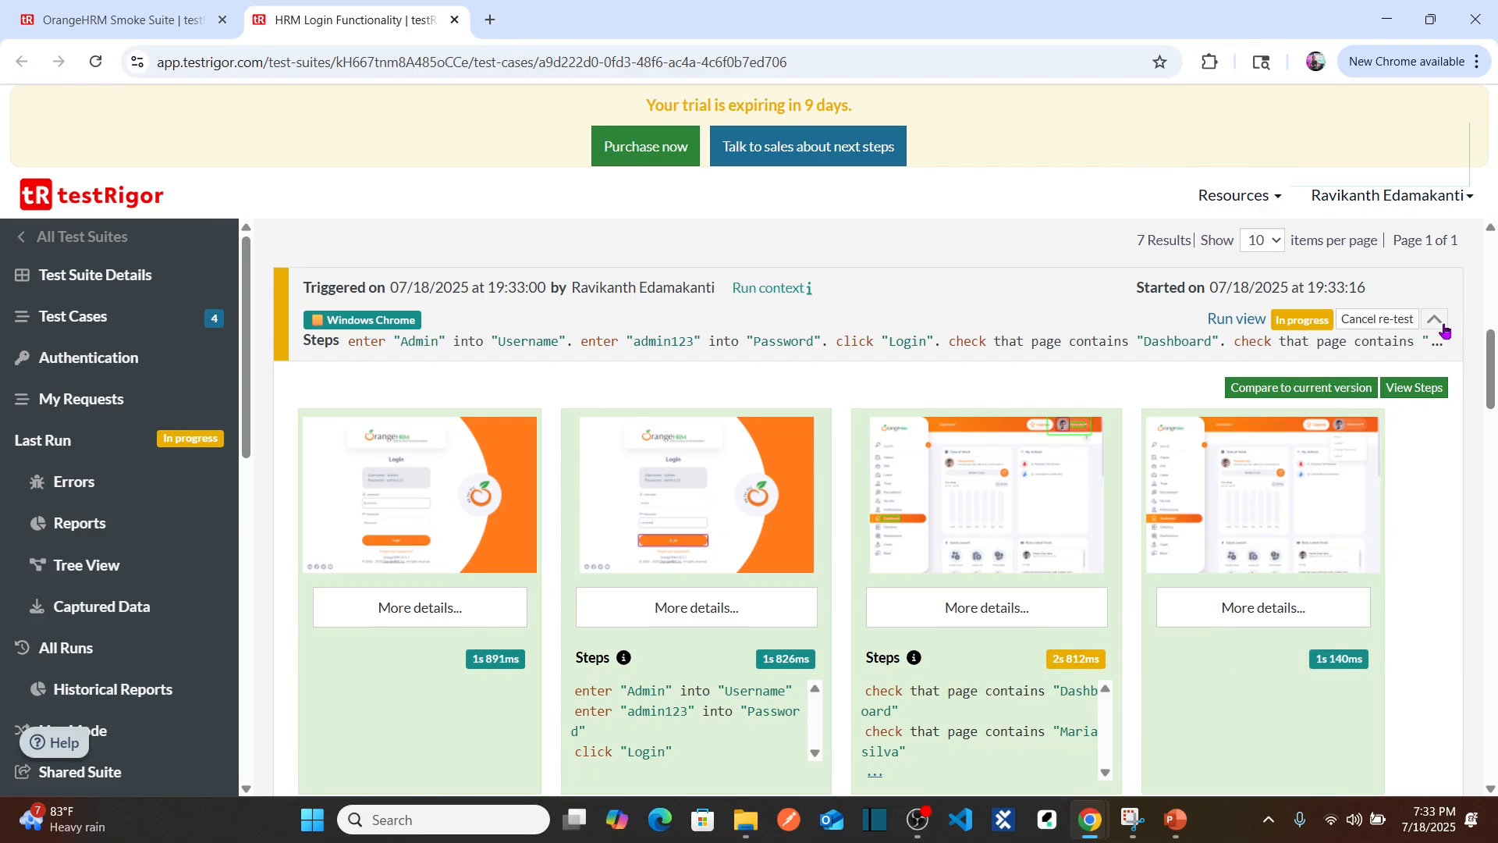
pyautogui.moveTo(1492, 359); pyautogui.dragTo(1492, 380)
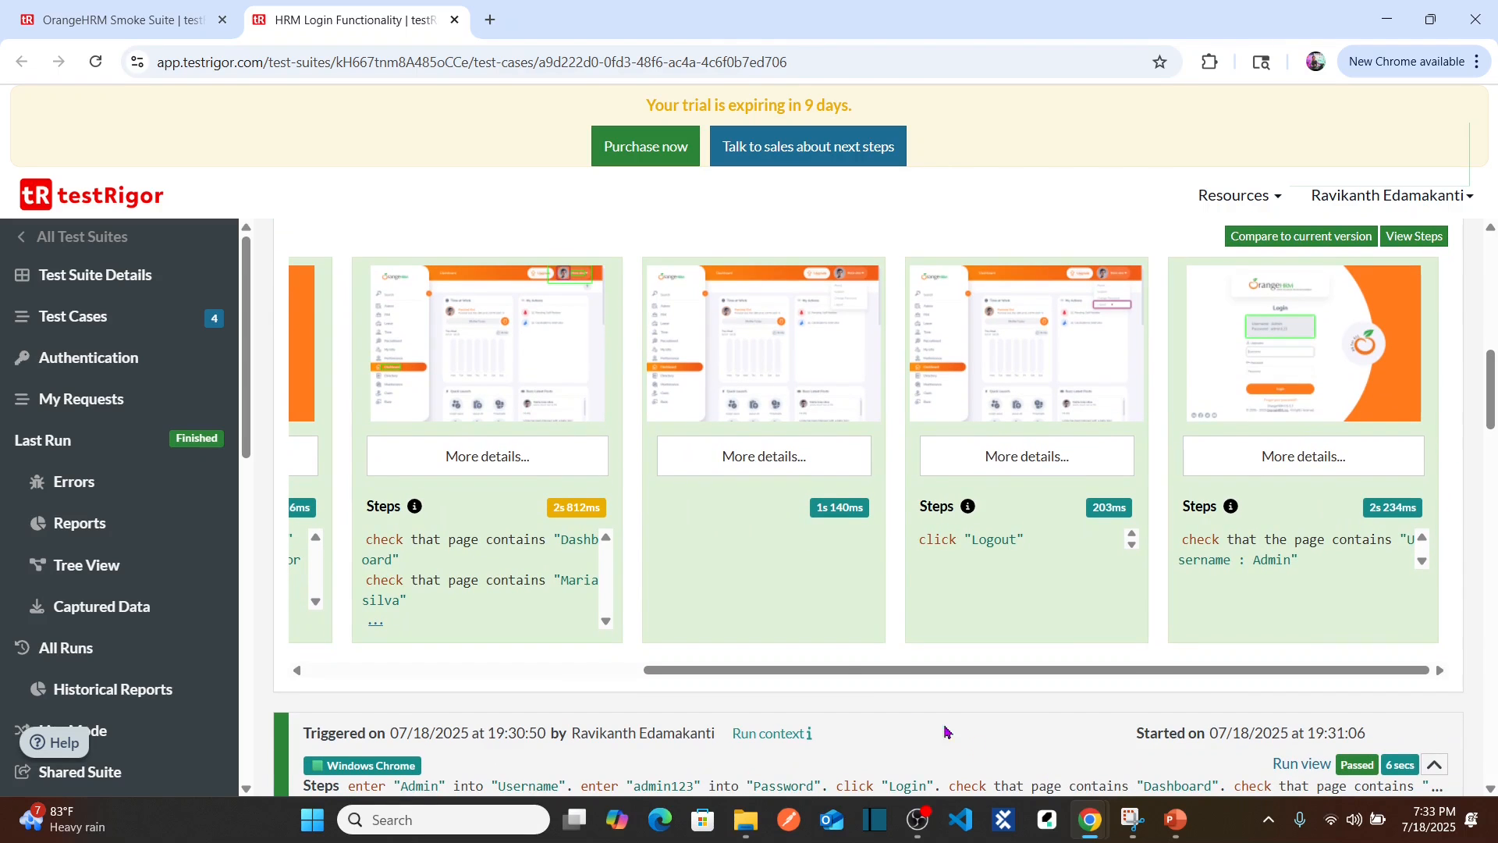
pyautogui.moveTo(839, 670); pyautogui.dragTo(717, 688)
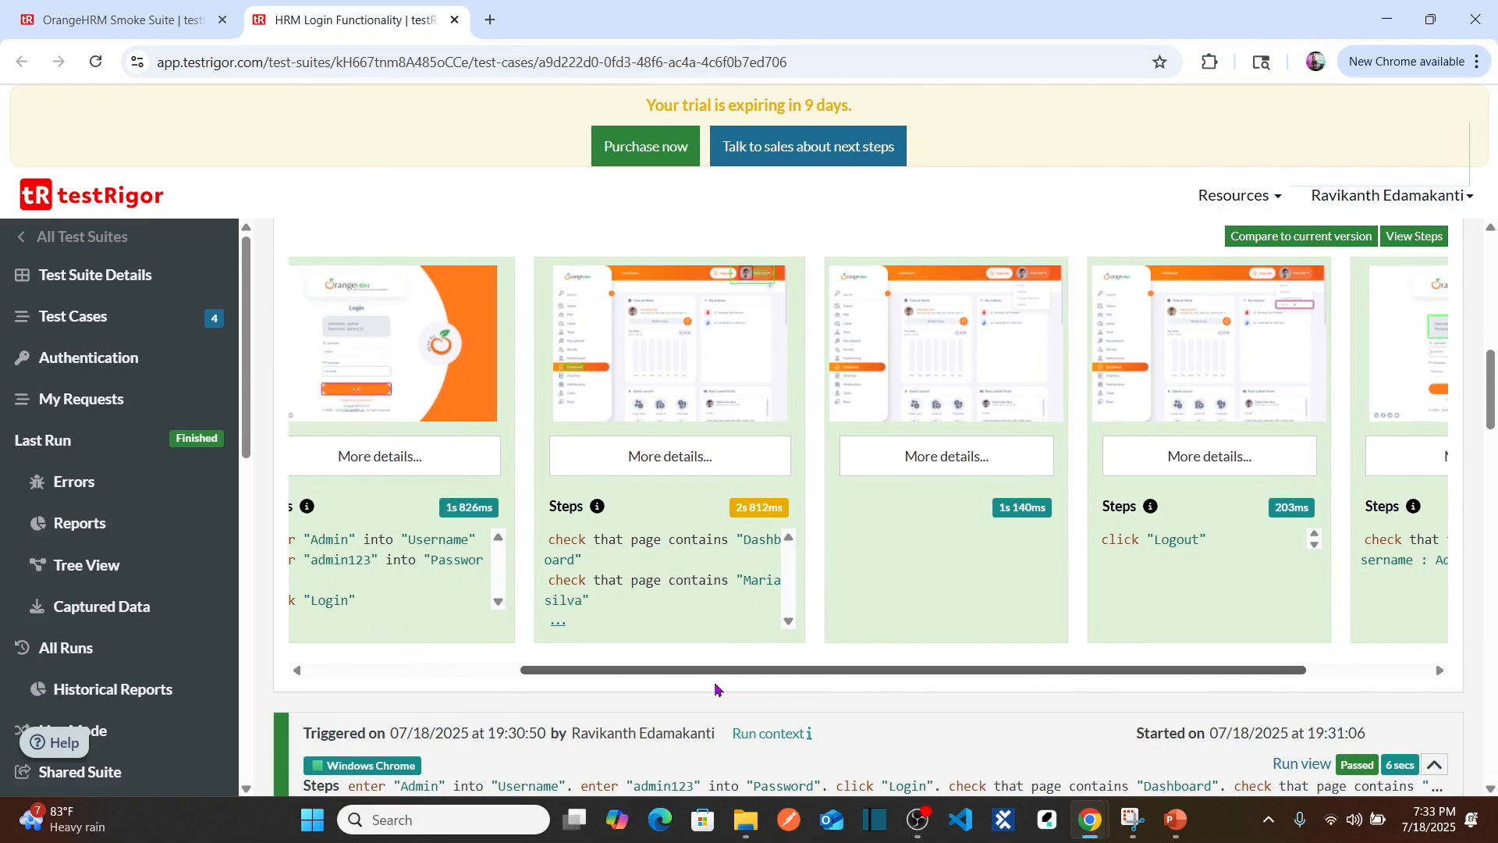
# Step: Review the dashboard, Logout, dashboard-check and fourth-step screenshots of the run
pyautogui.click(989, 377)
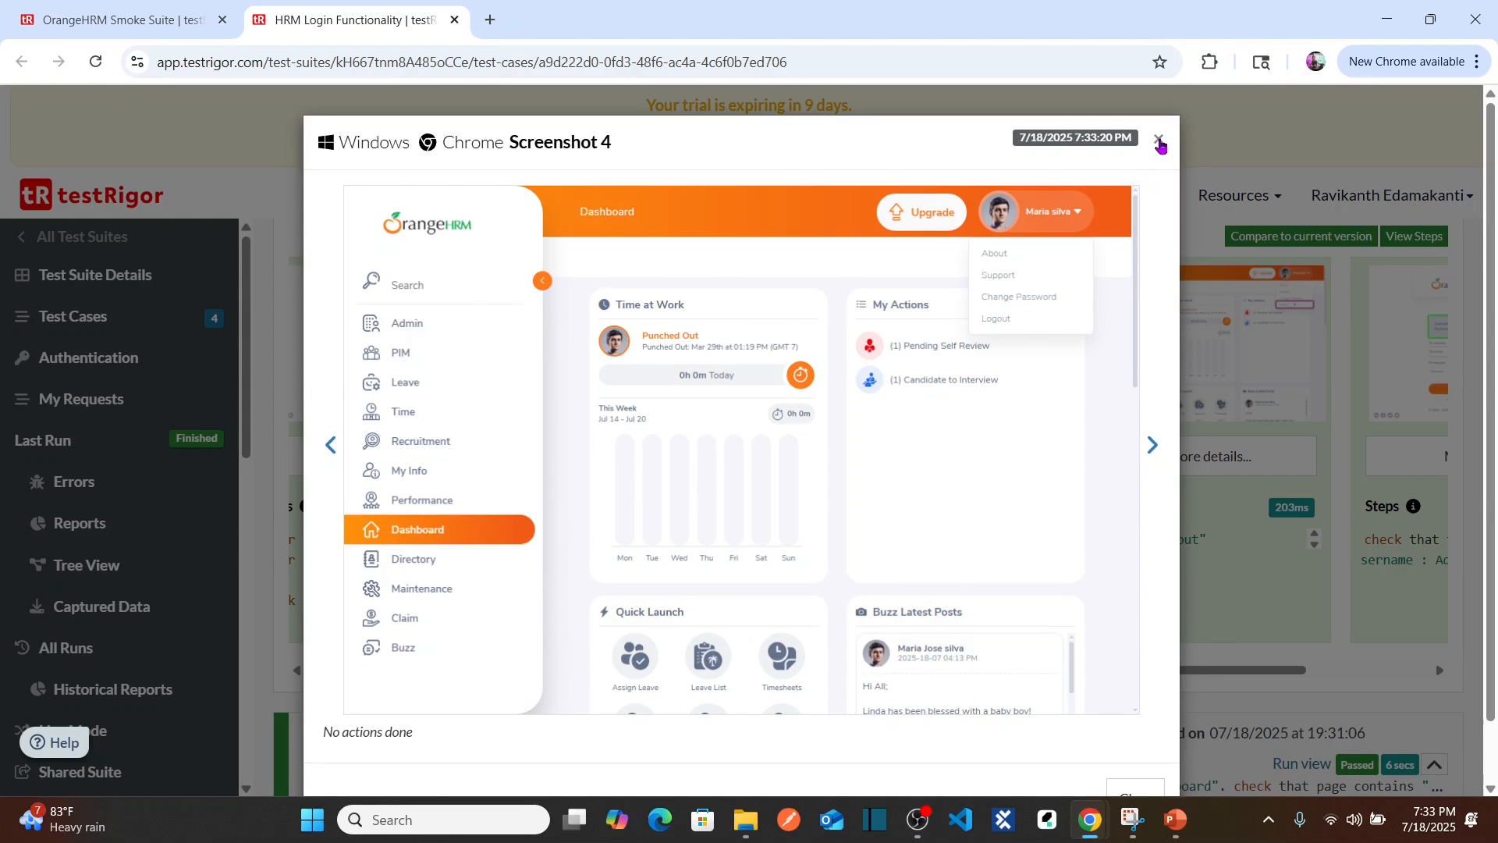
pyautogui.click(1157, 139)
pyautogui.click(1194, 337)
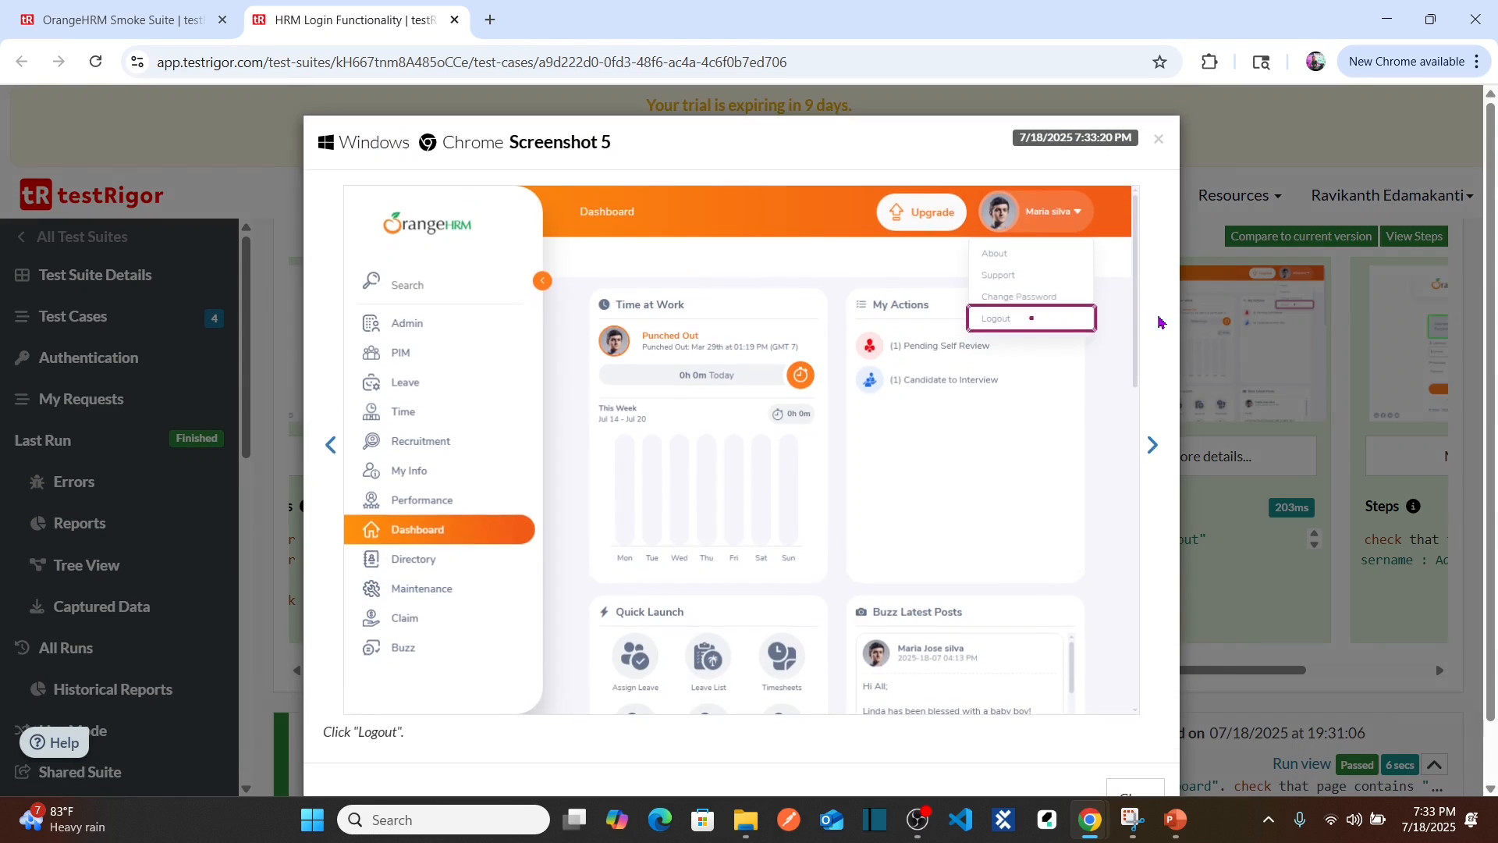
pyautogui.click(1158, 140)
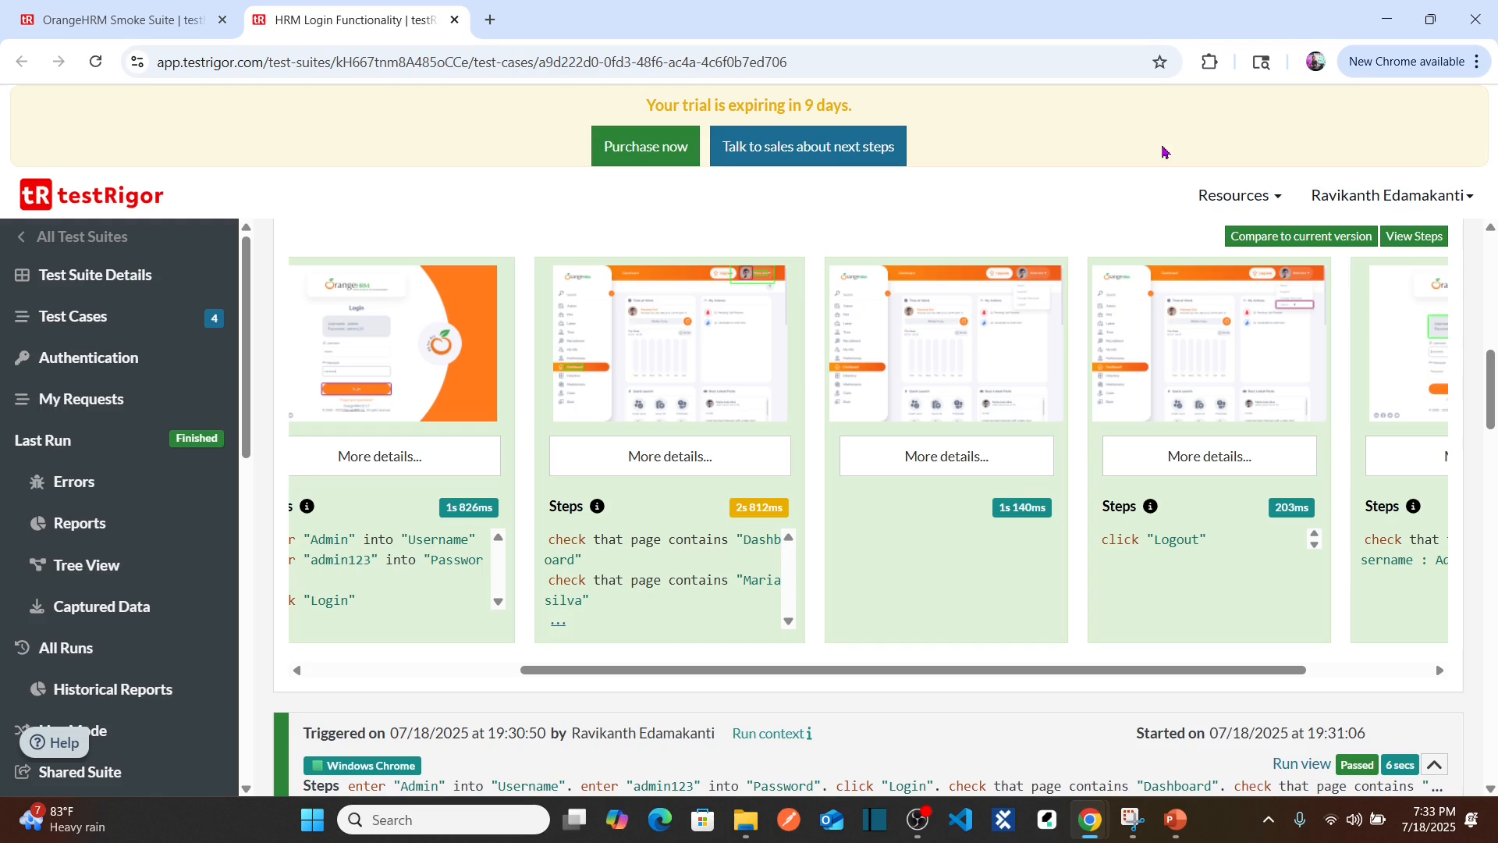
pyautogui.click(681, 390)
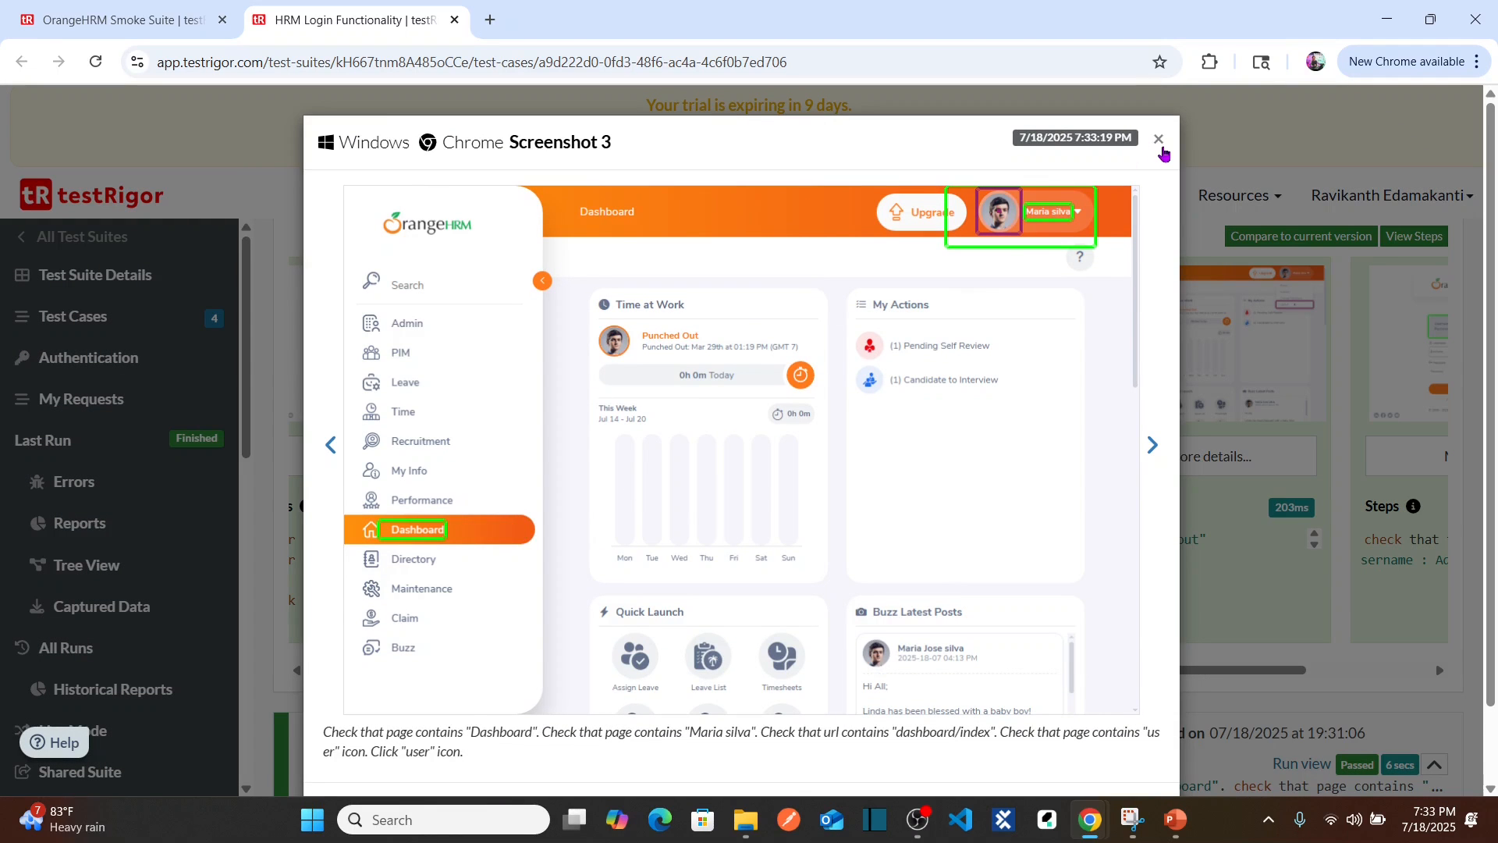
pyautogui.click(1162, 150)
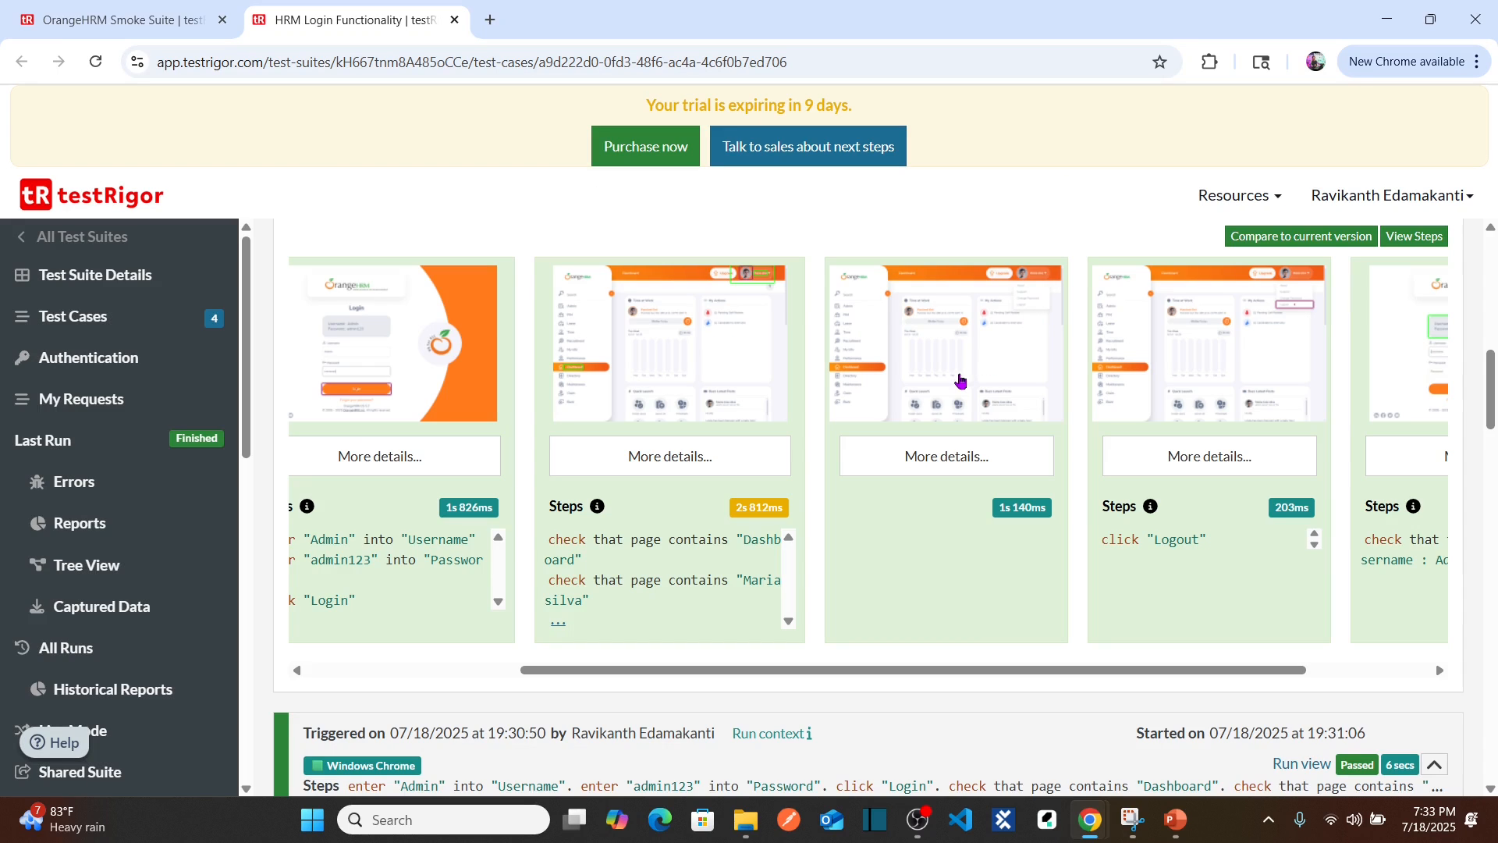
pyautogui.click(961, 382)
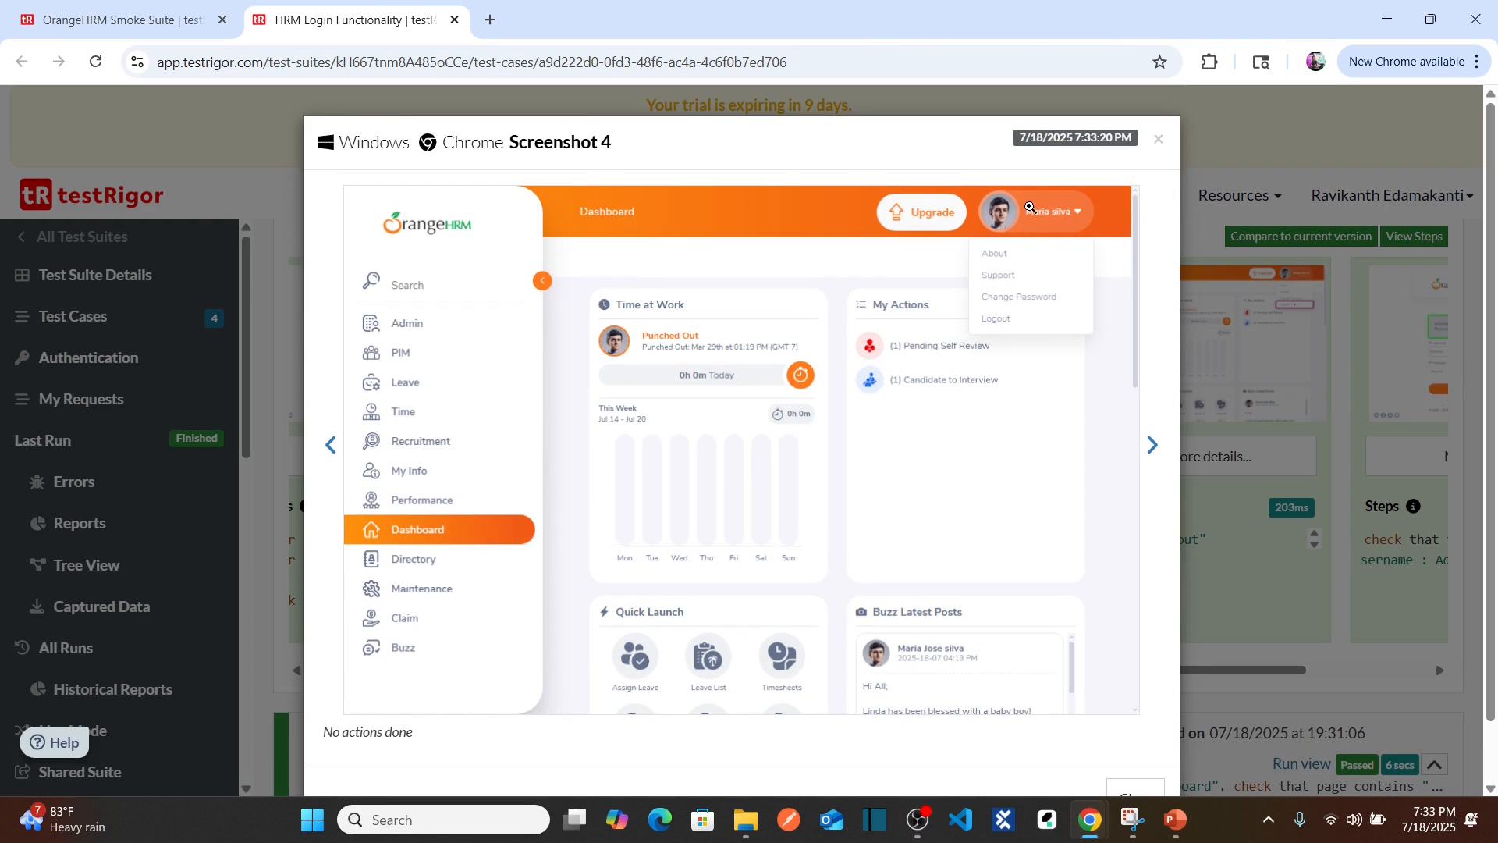
pyautogui.click(1158, 141)
# Step: Review the fifth-step and final login page screenshots
pyautogui.click(1262, 384)
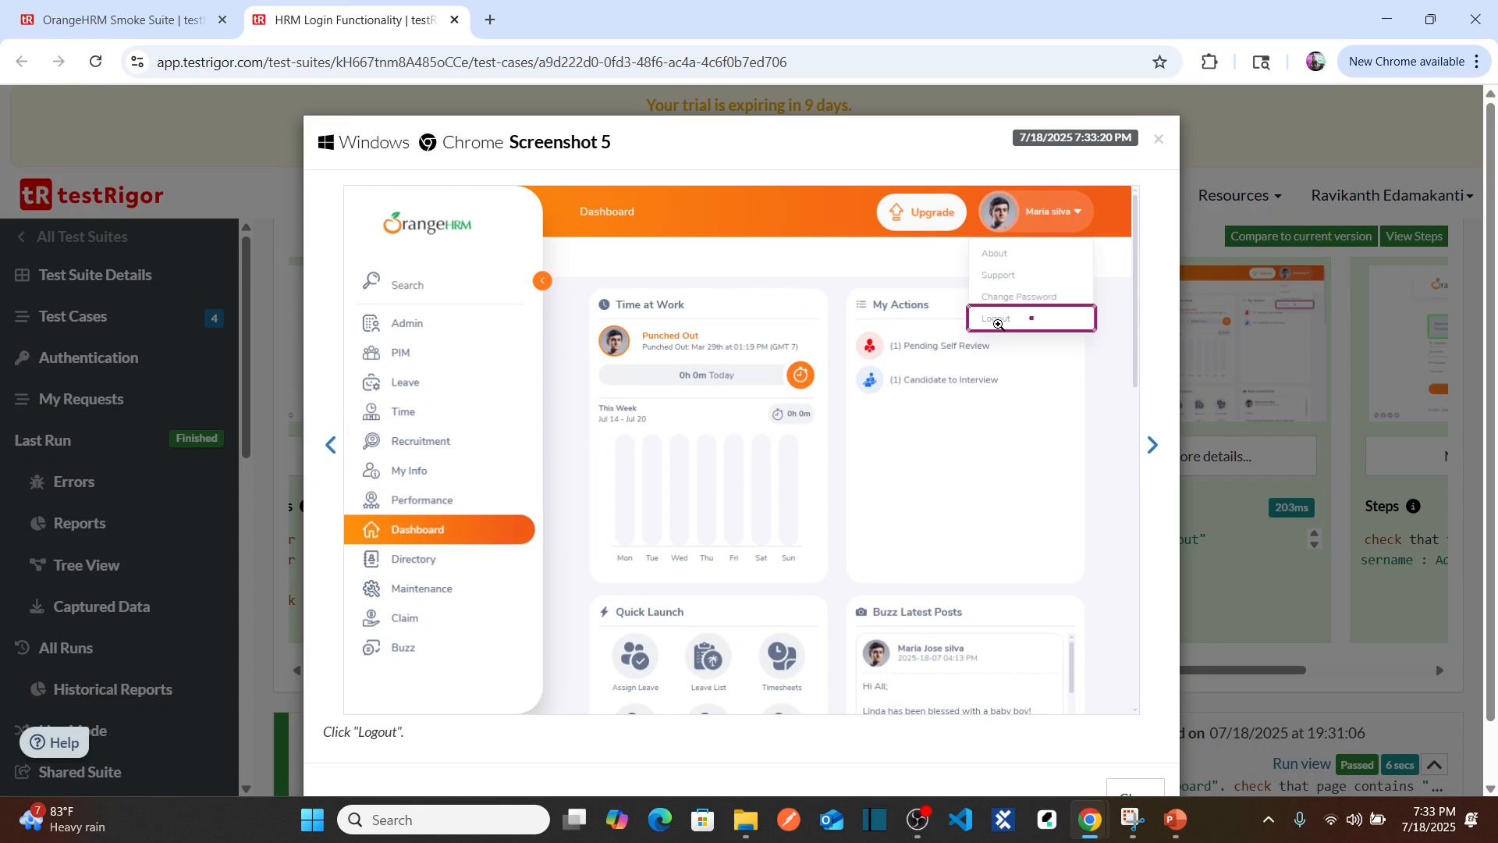
pyautogui.click(1160, 142)
pyautogui.moveTo(967, 671); pyautogui.dragTo(1097, 674)
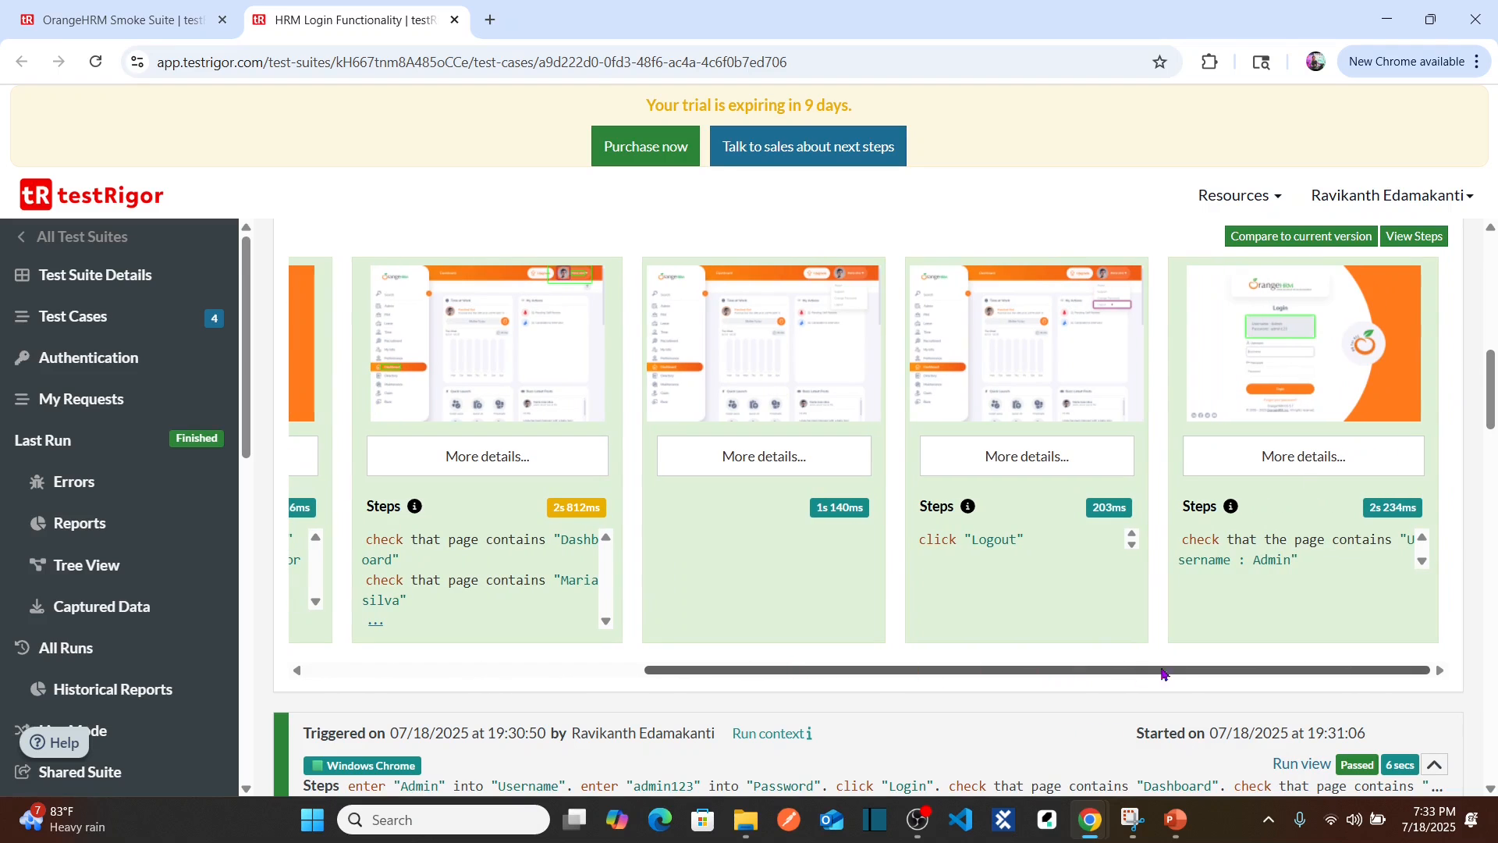
pyautogui.click(1295, 367)
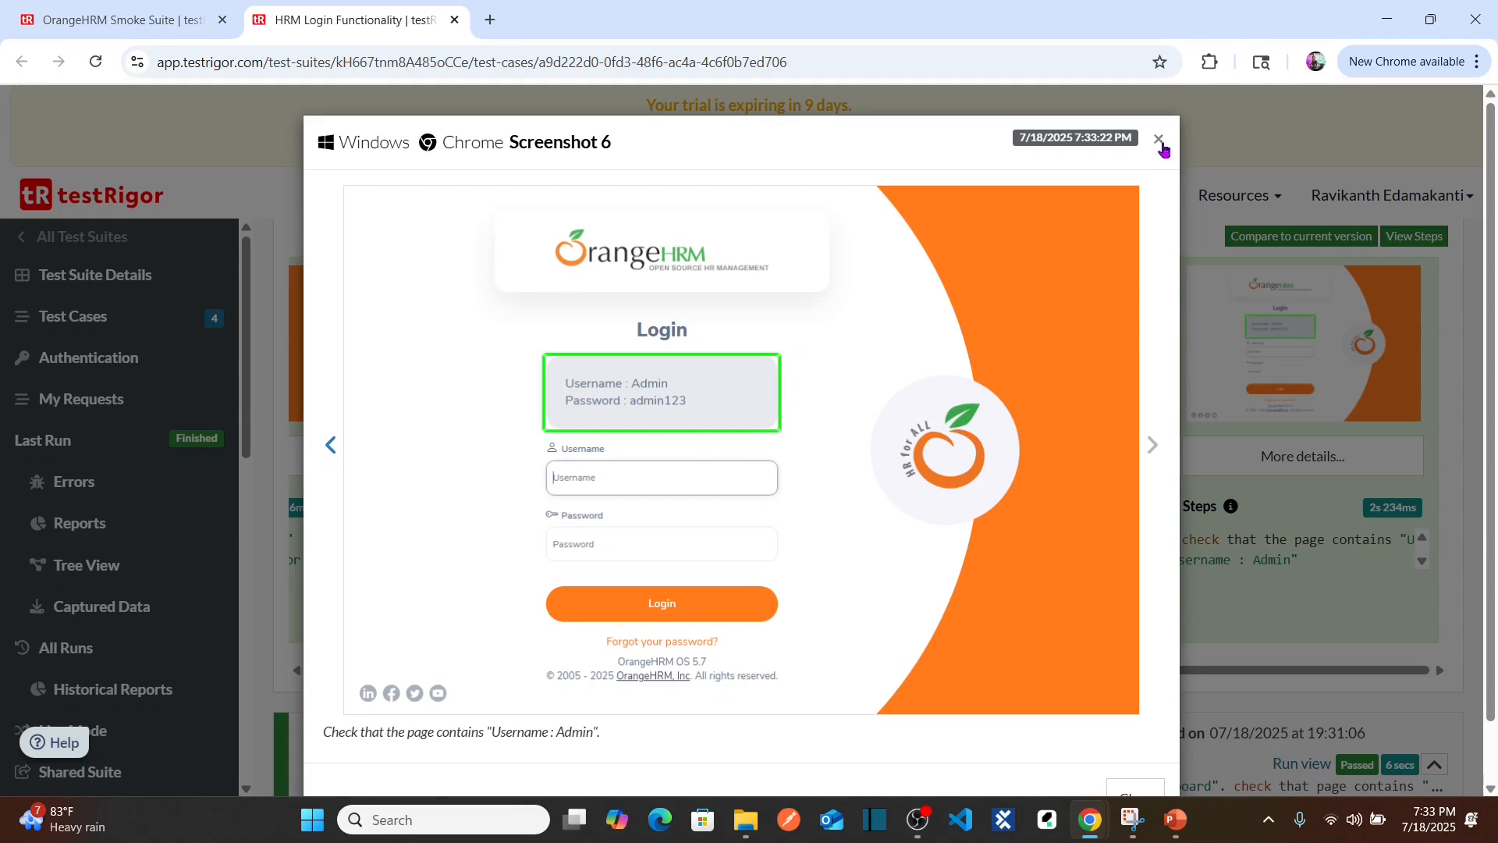
pyautogui.click(1159, 140)
pyautogui.moveTo(1485, 388)
pyautogui.mouseDown()
pyautogui.moveTo(1487, 363)
pyautogui.moveTo(1489, 377)
pyautogui.mouseUp()
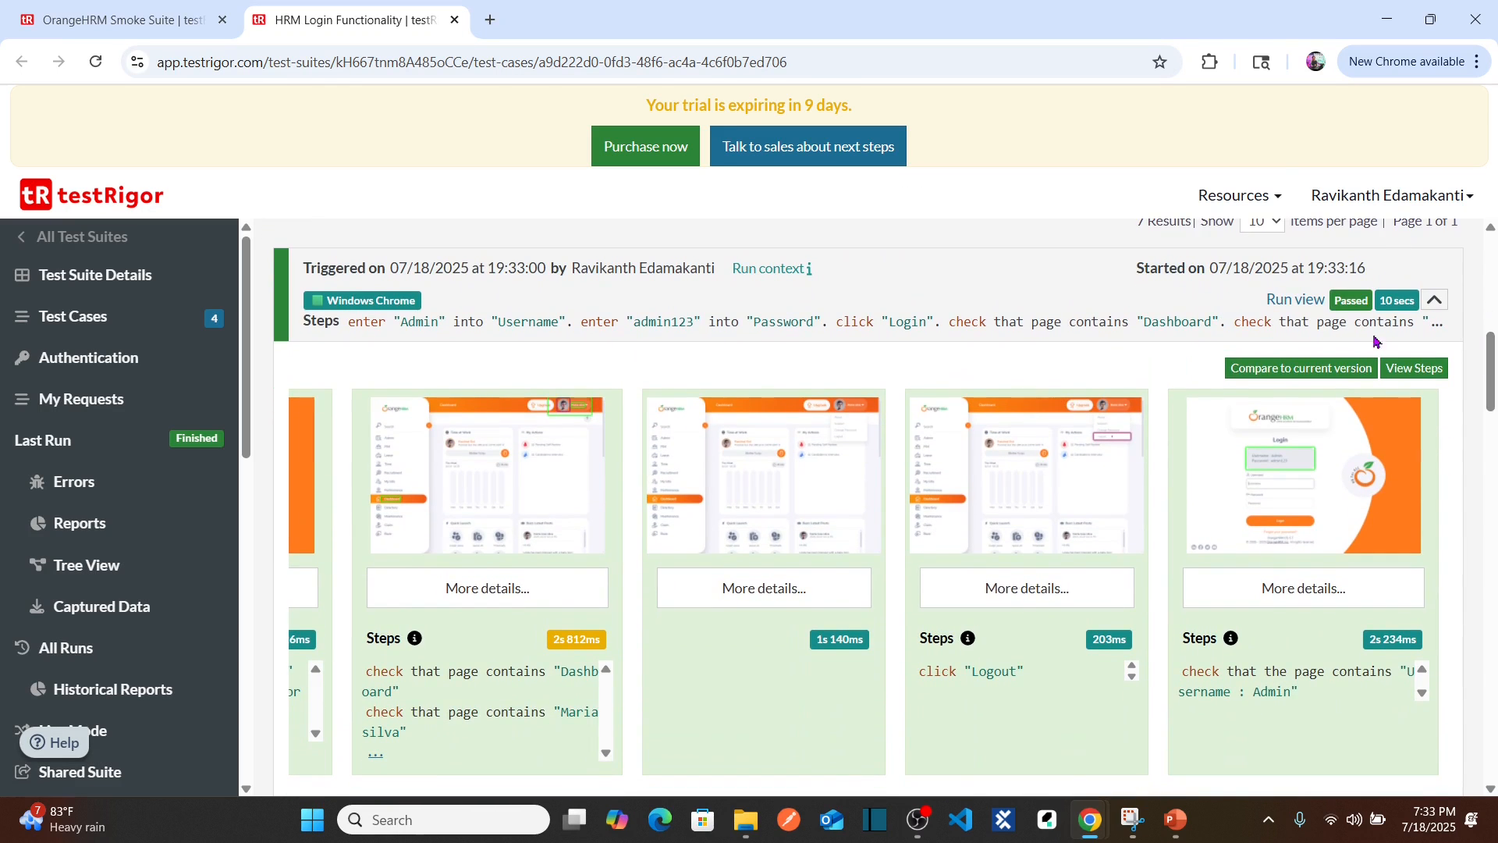
# Step: Open the run's execution page and scroll through its Testing Steps and Test Results screenshots
pyautogui.click(1289, 304)
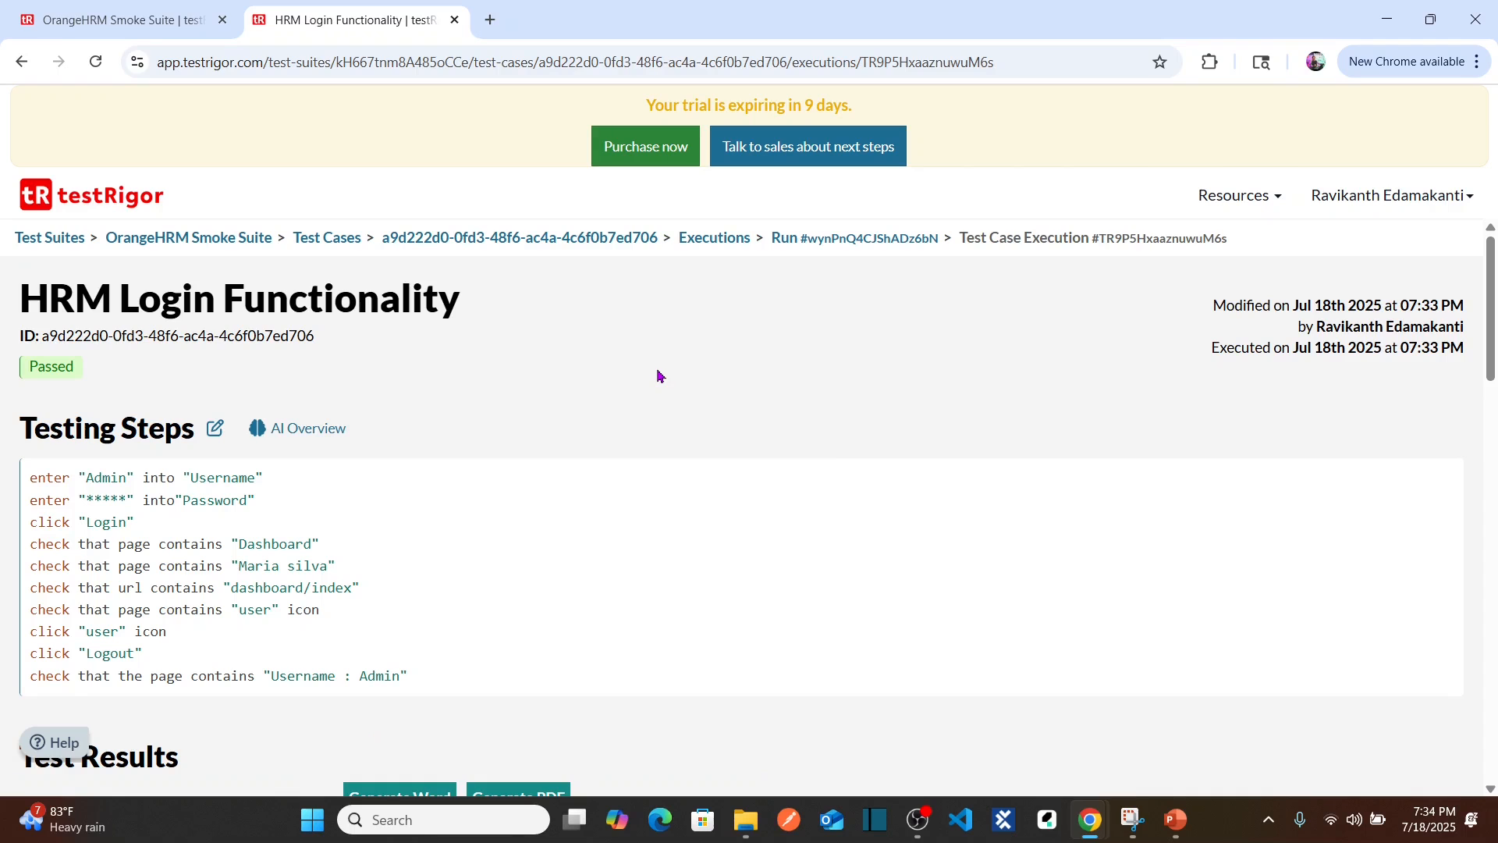
pyautogui.scroll(-1, 659, 376)
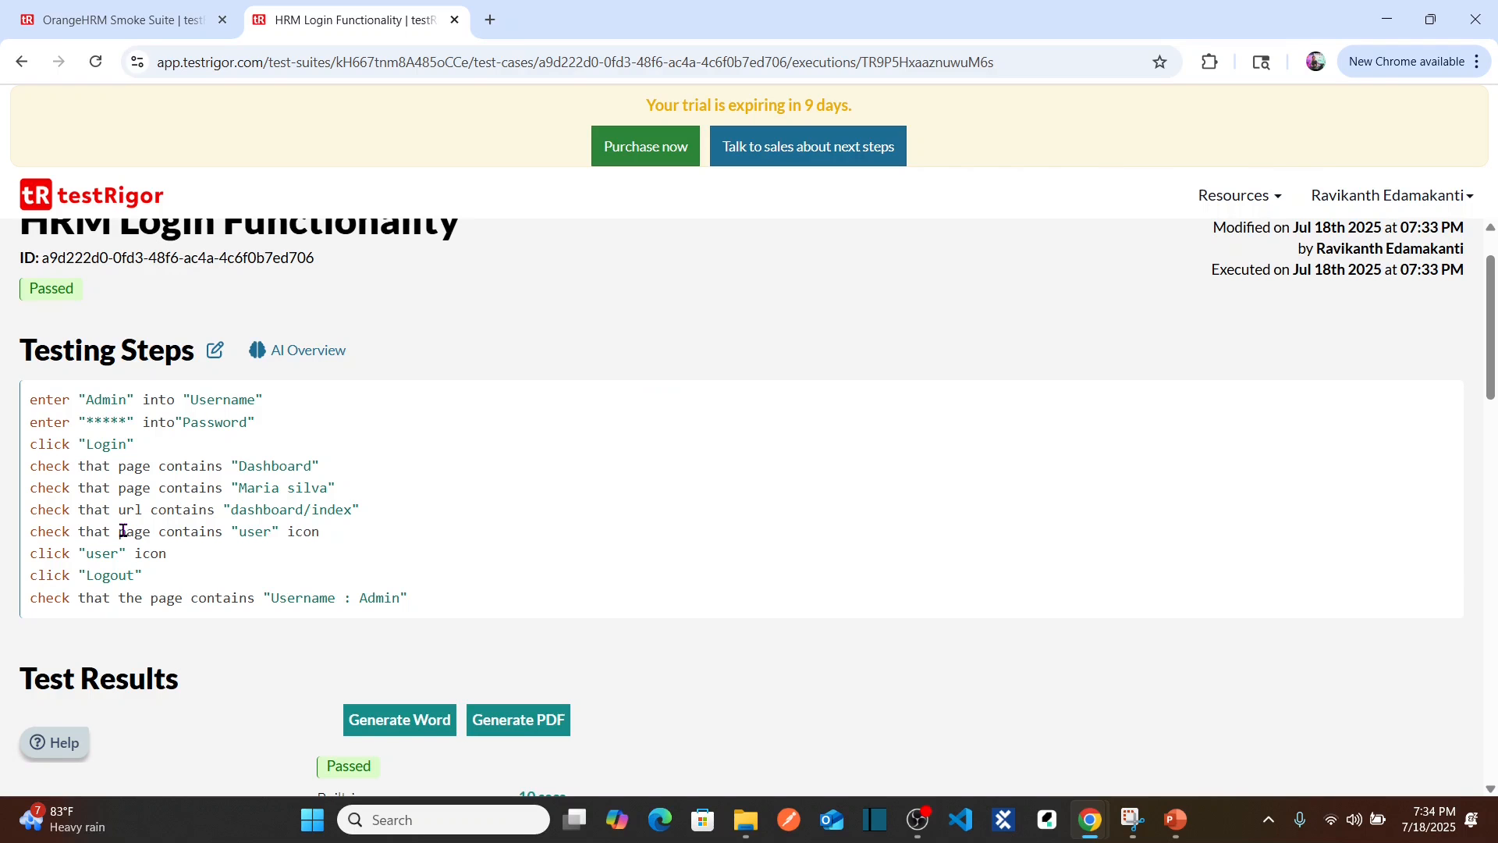
pyautogui.scroll(-4, 123, 529)
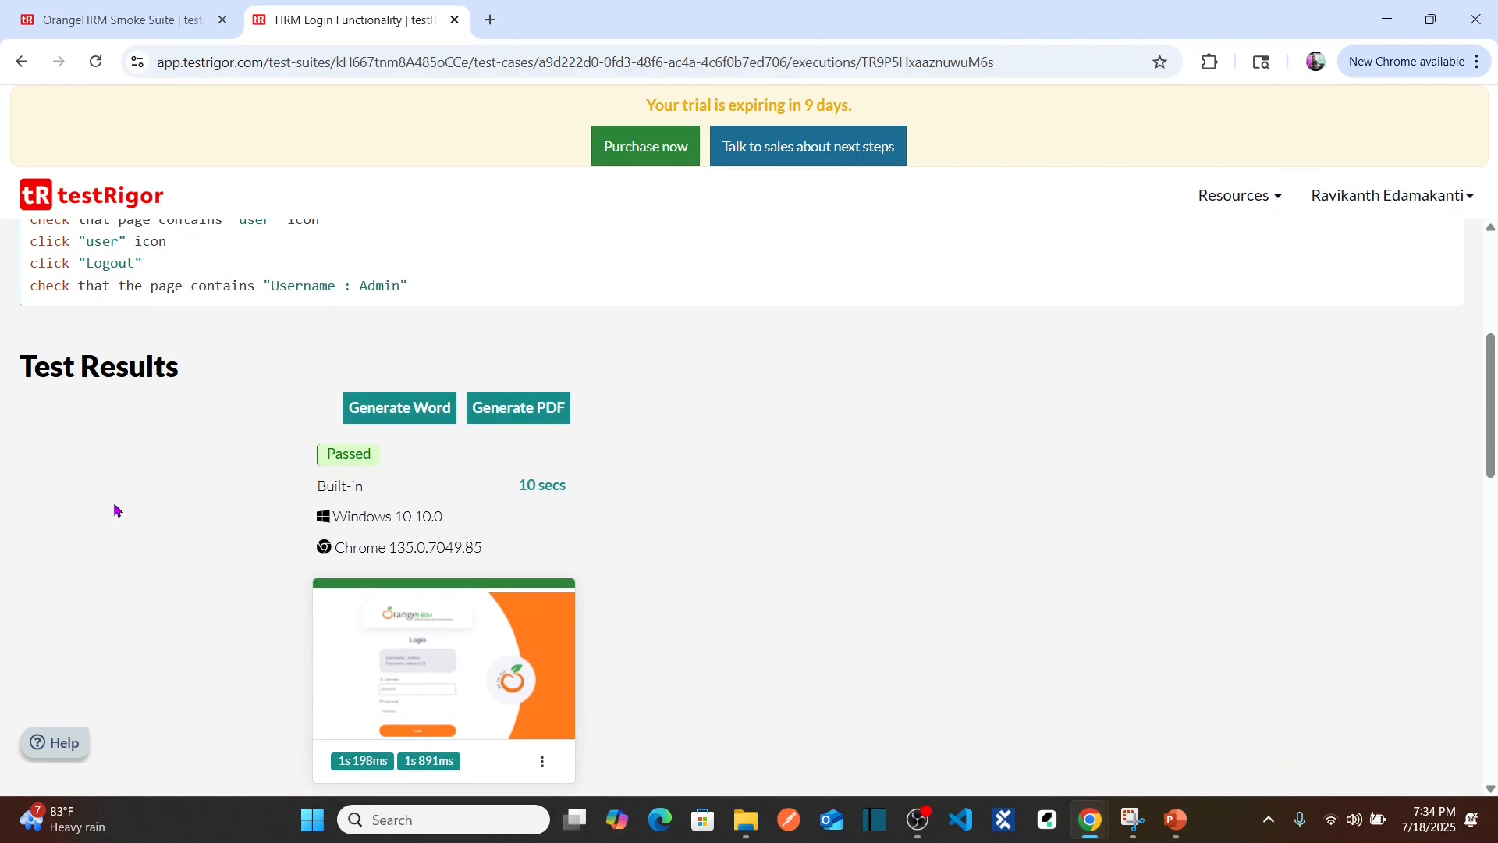
pyautogui.scroll(-1, 109, 426)
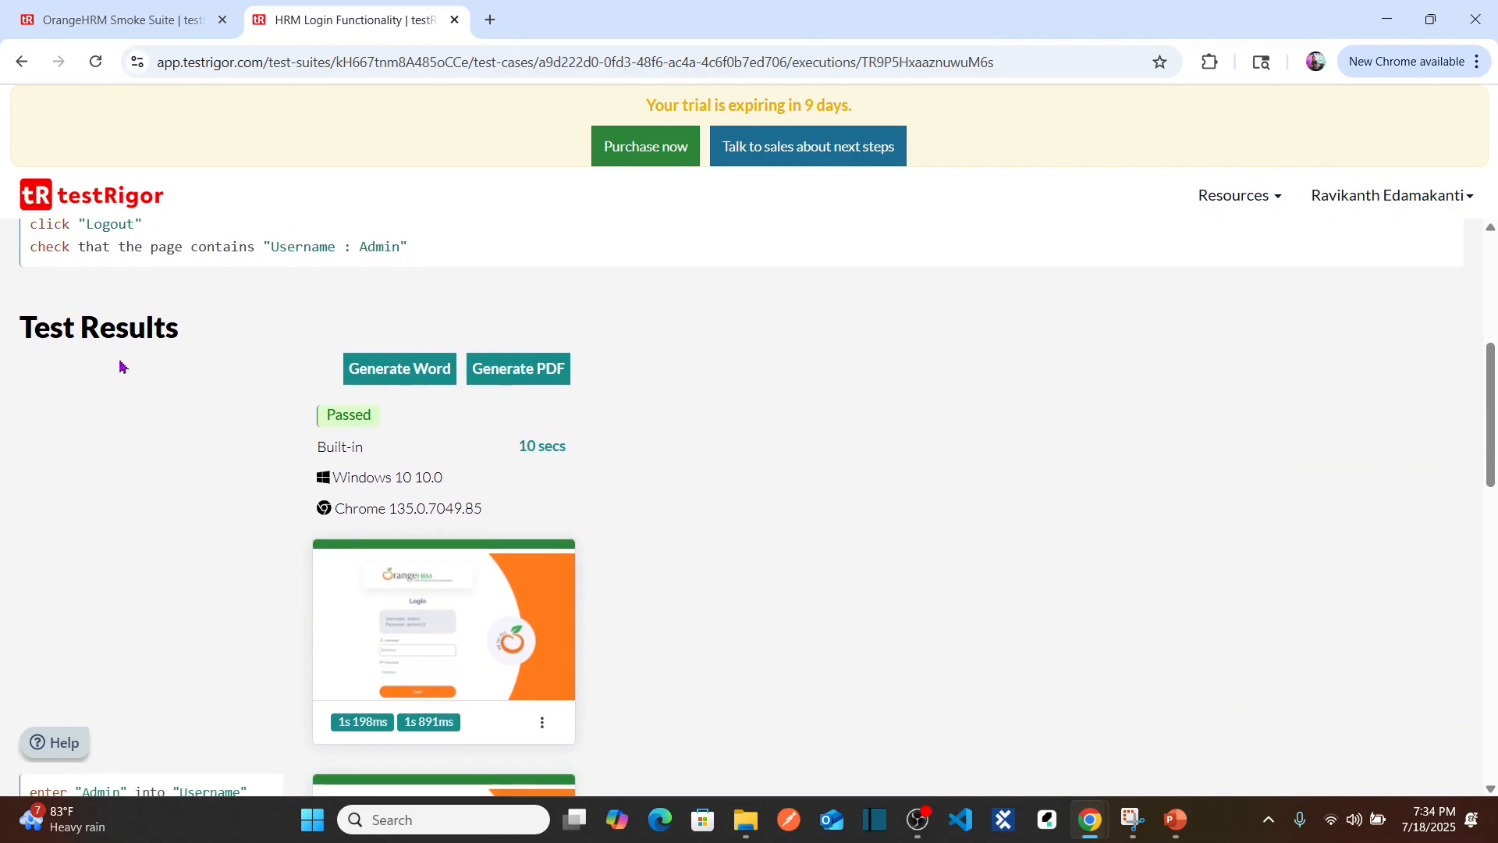
pyautogui.scroll(-3, 227, 492)
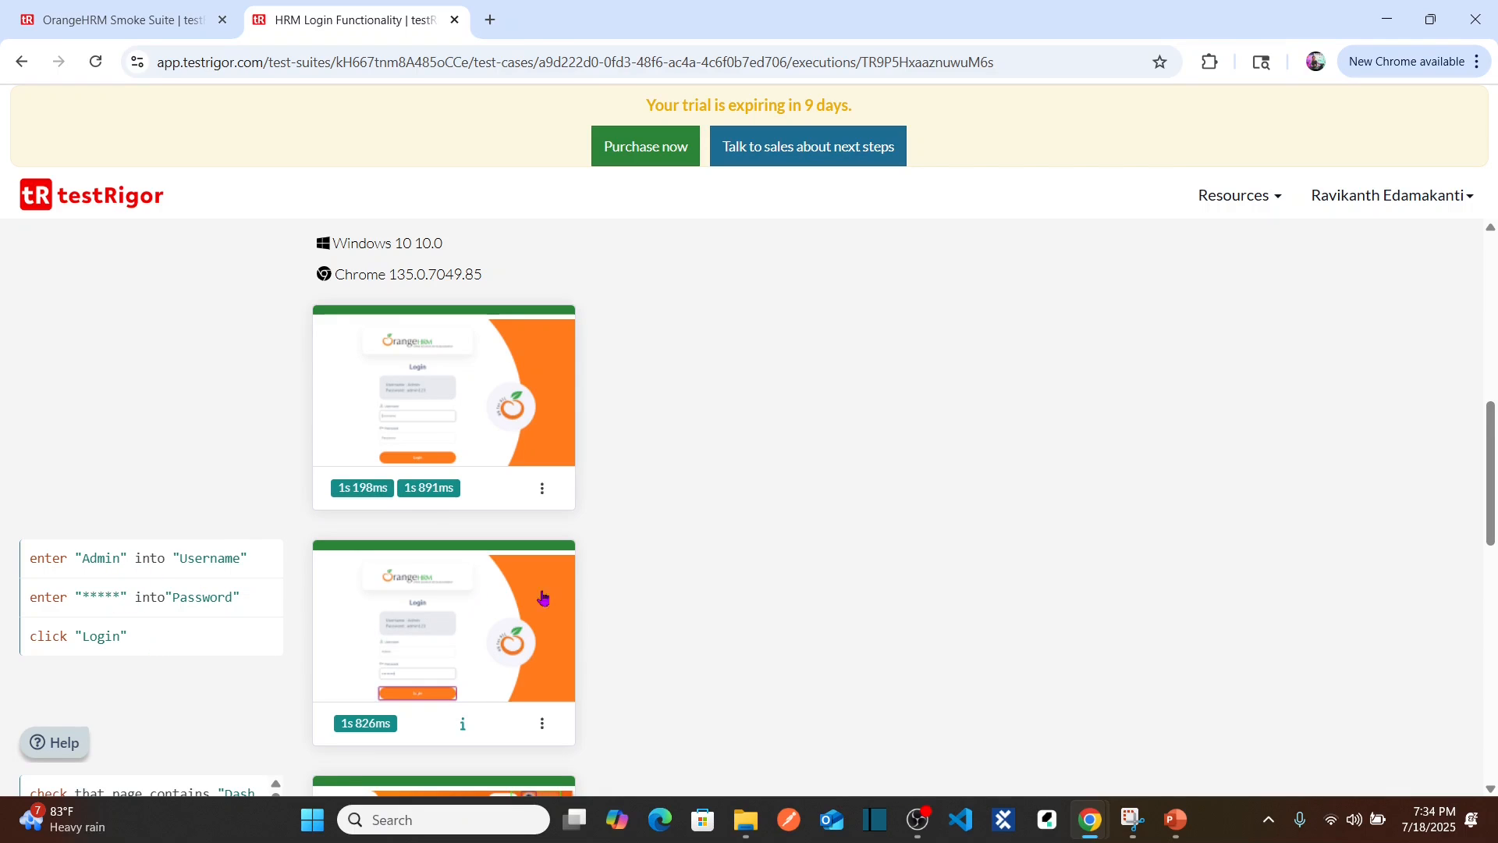
pyautogui.scroll(-5, 733, 550)
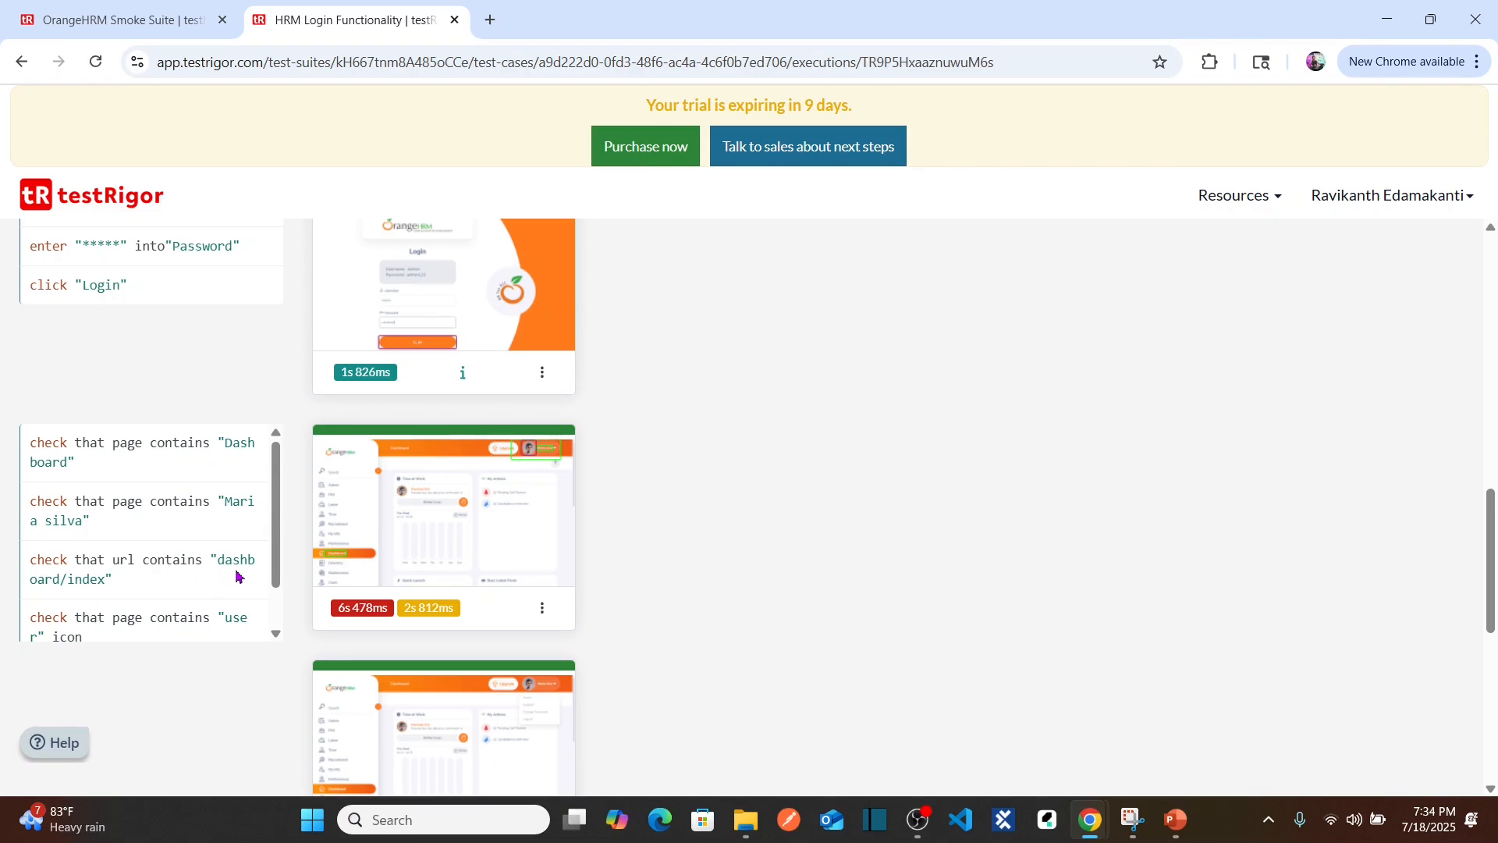
pyautogui.scroll(-1, 277, 621)
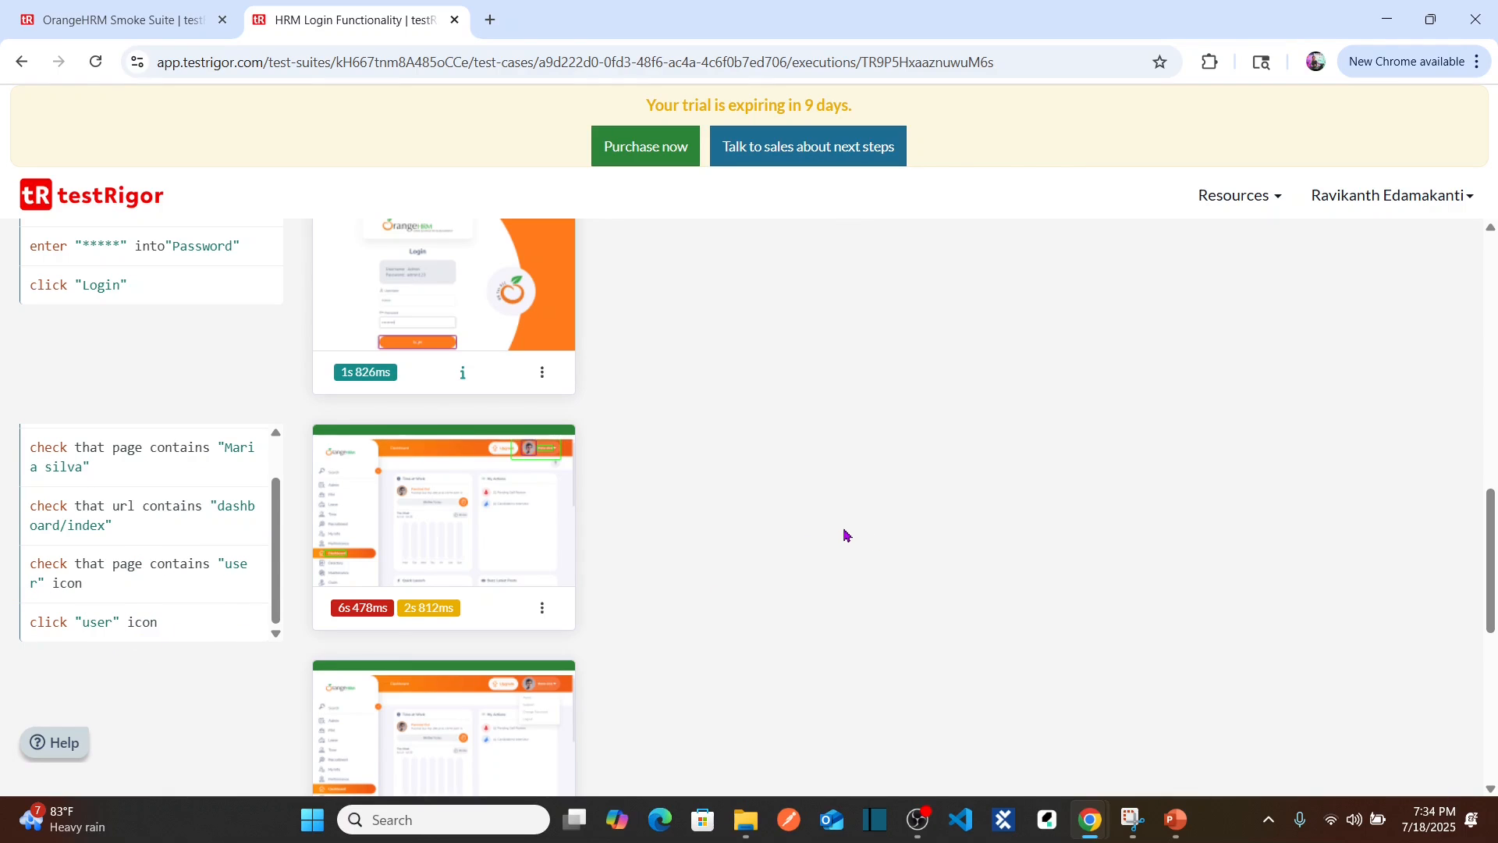
pyautogui.scroll(-6, 846, 535)
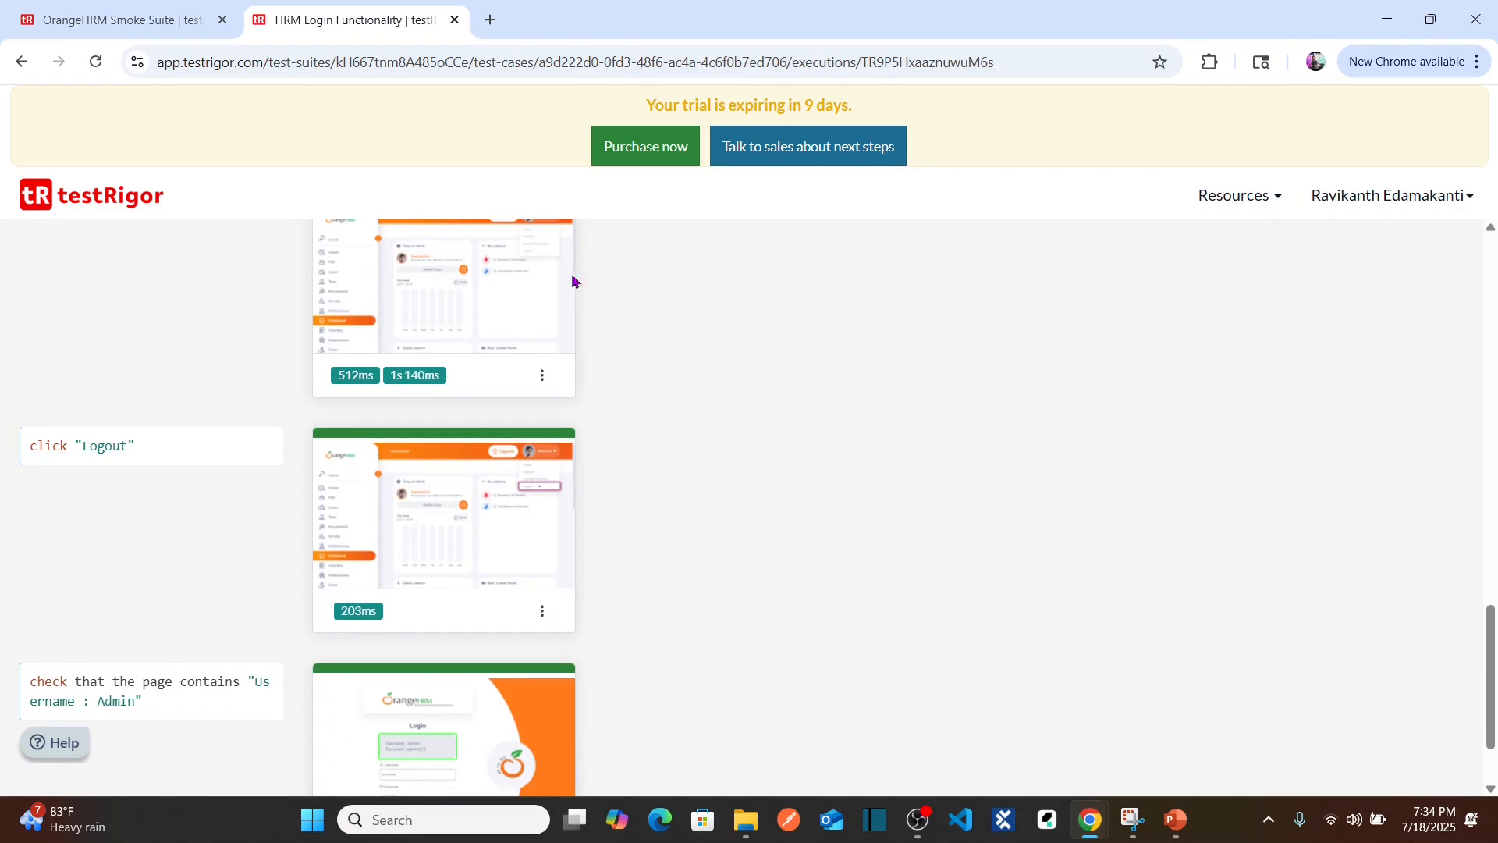
pyautogui.scroll(-2, 793, 487)
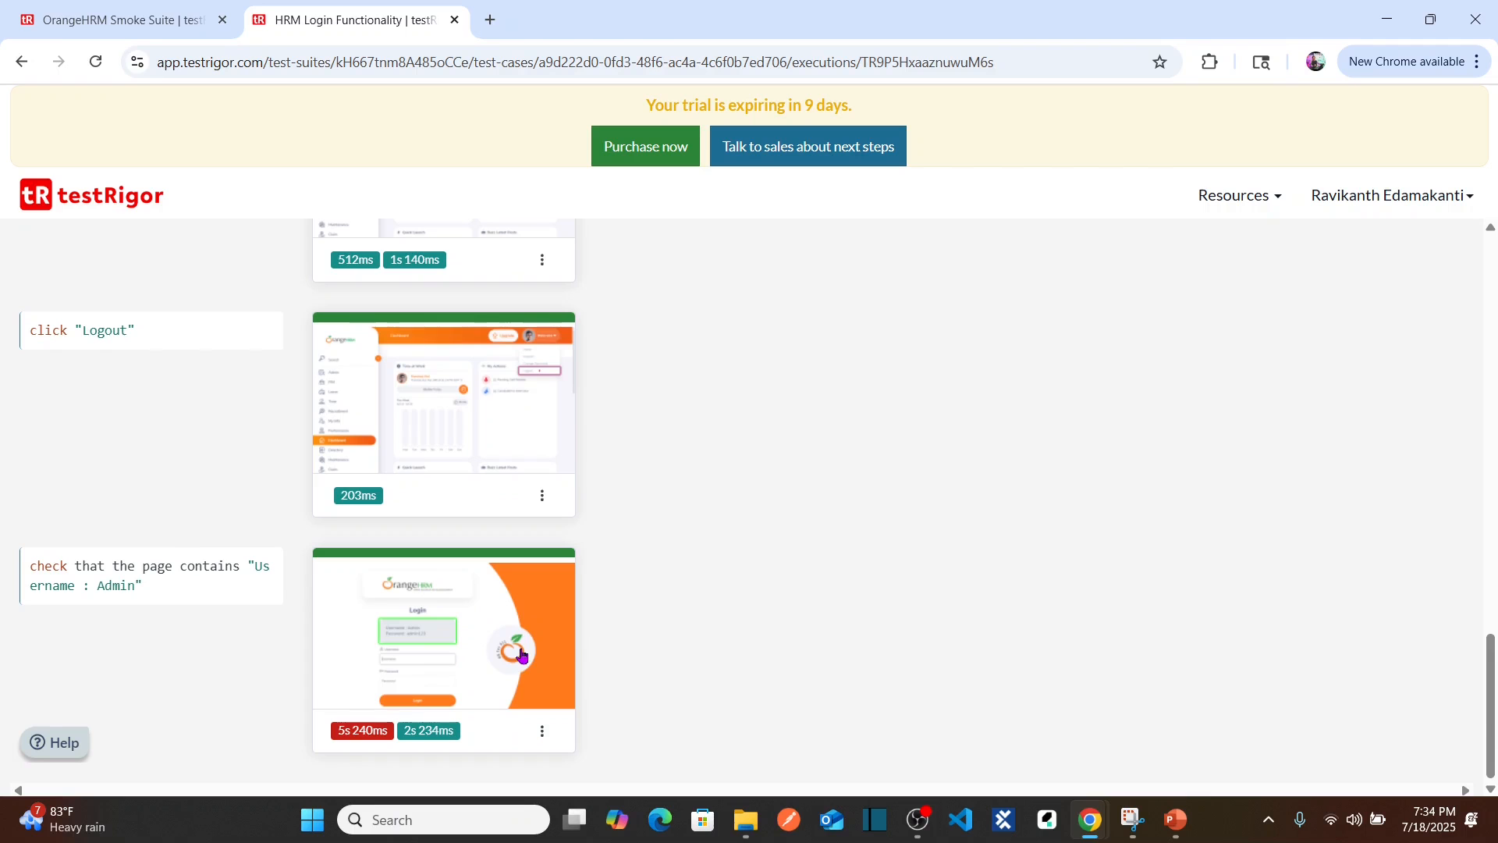
pyautogui.moveTo(1490, 668); pyautogui.dragTo(1454, 361)
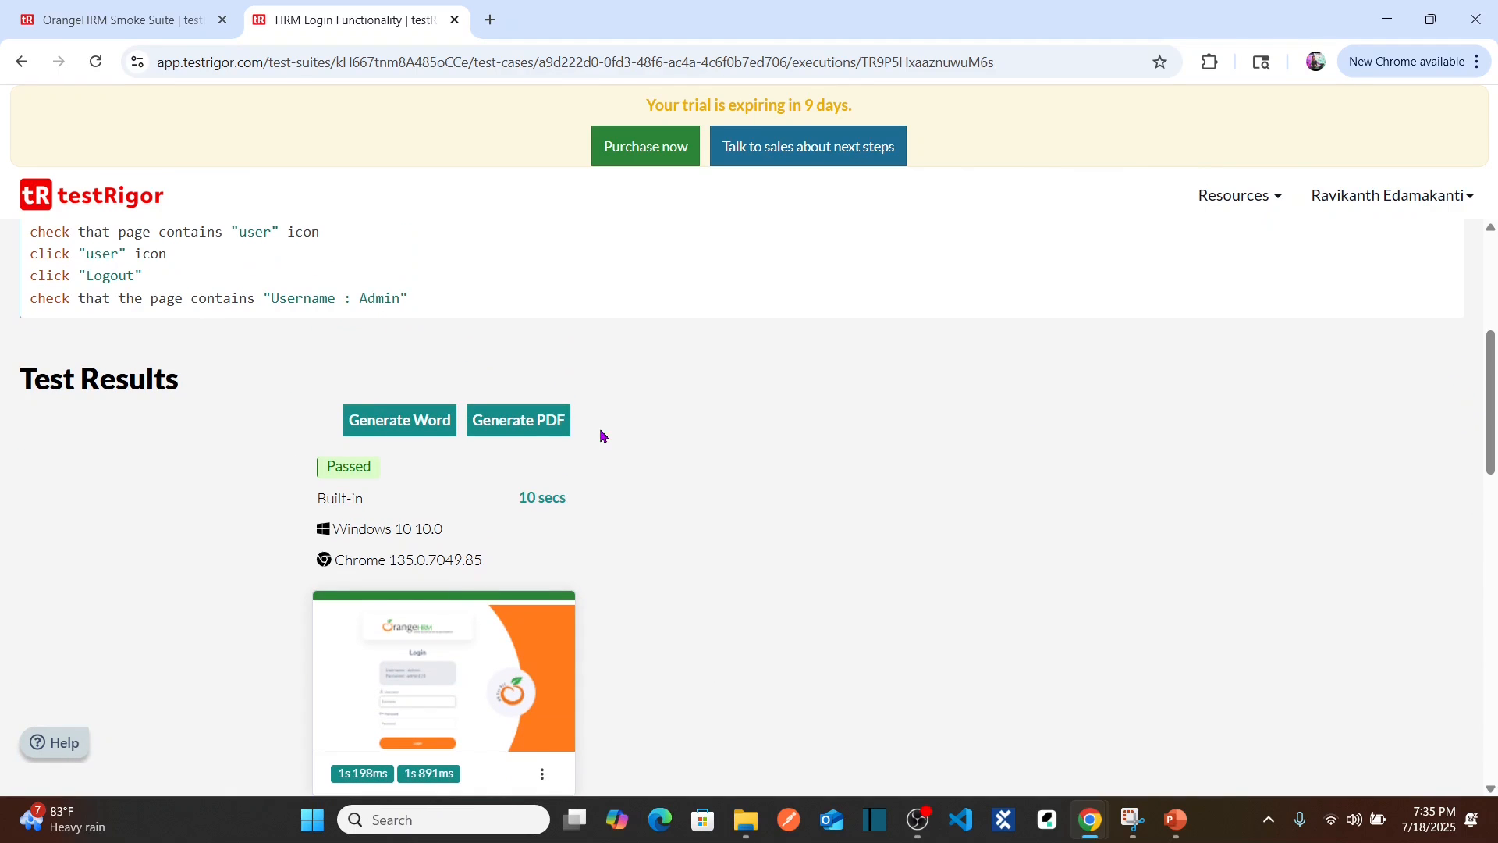
# Step: Generate the PDF execution report and zoom it to 110%
pyautogui.click(544, 426)
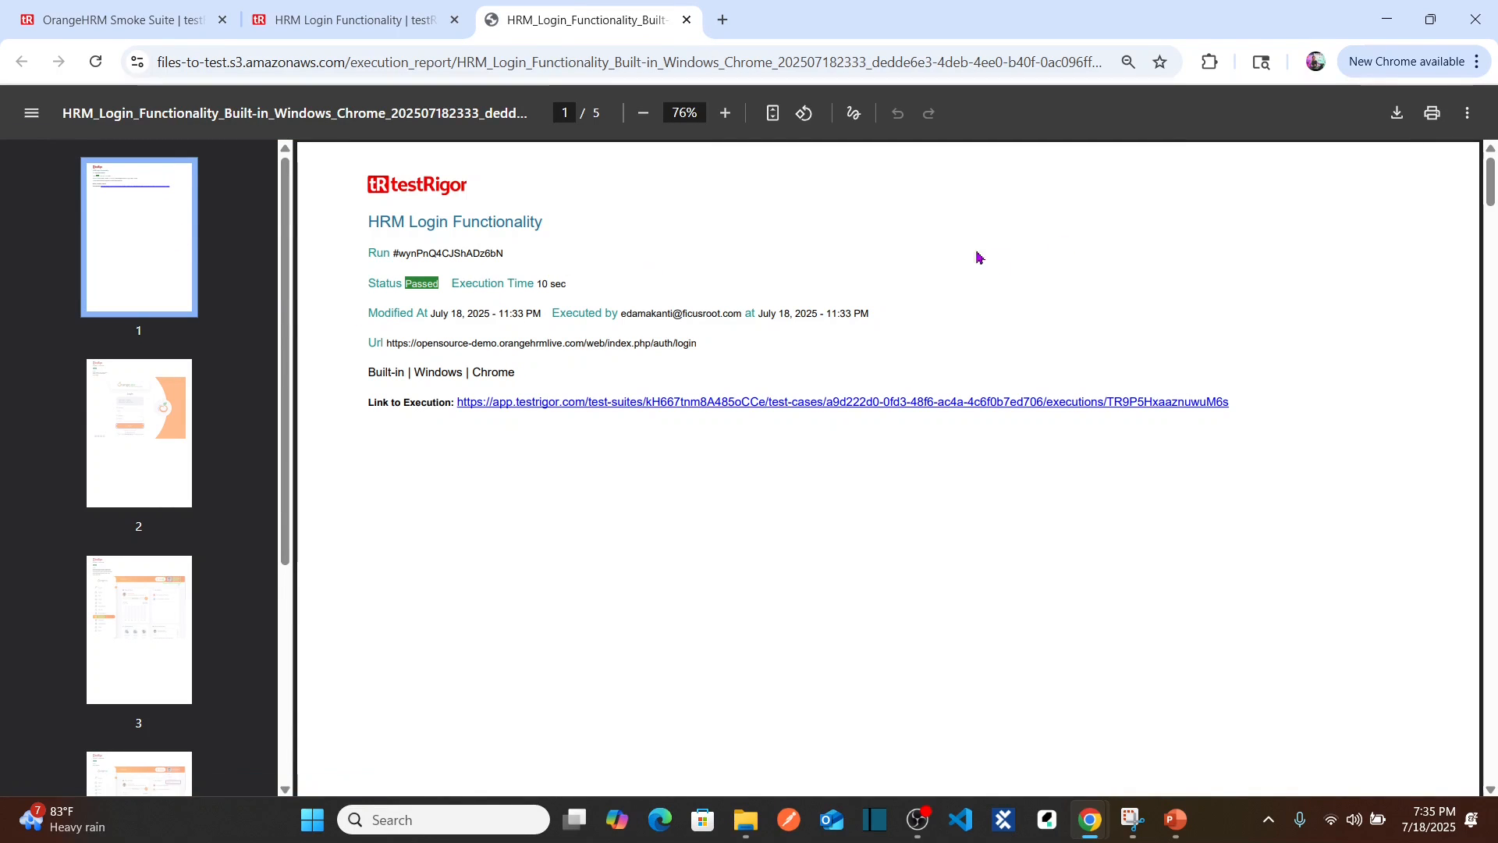
pyautogui.click(725, 114)
pyautogui.click(725, 114)
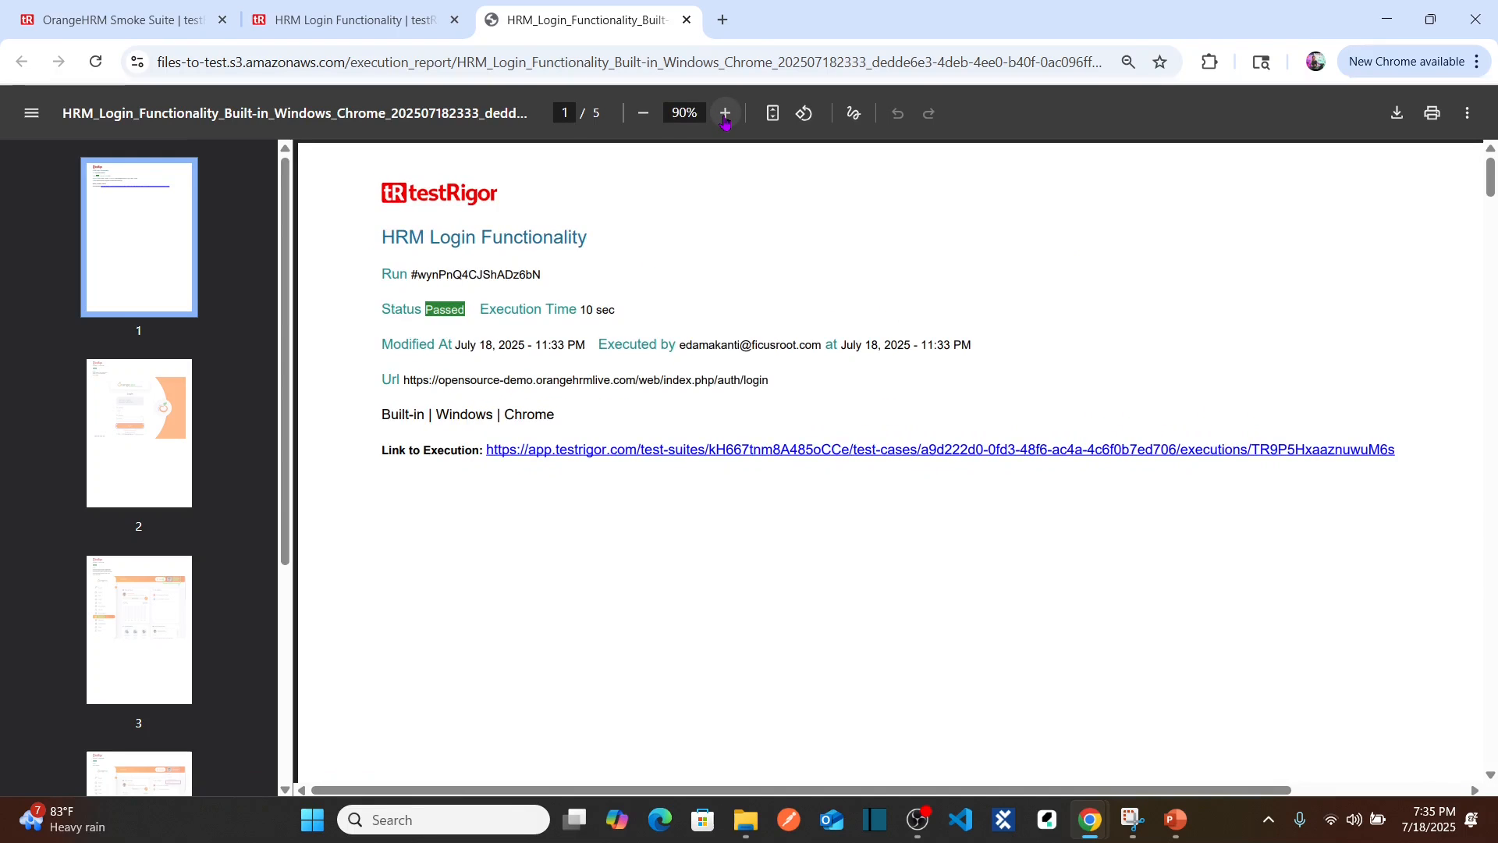
pyautogui.click(725, 114)
pyautogui.click(724, 114)
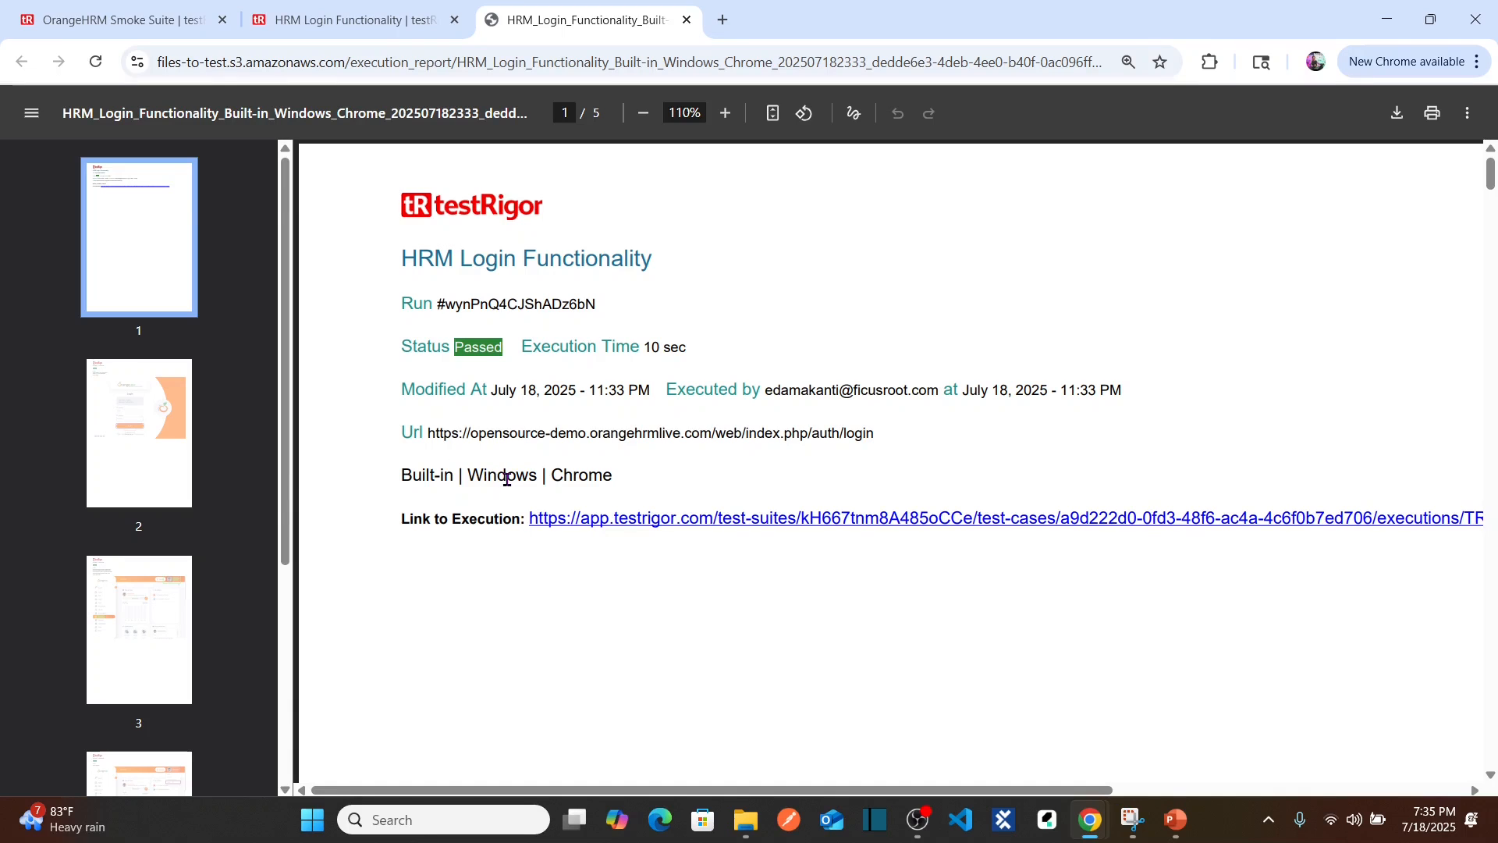
pyautogui.doubleClick(591, 478)
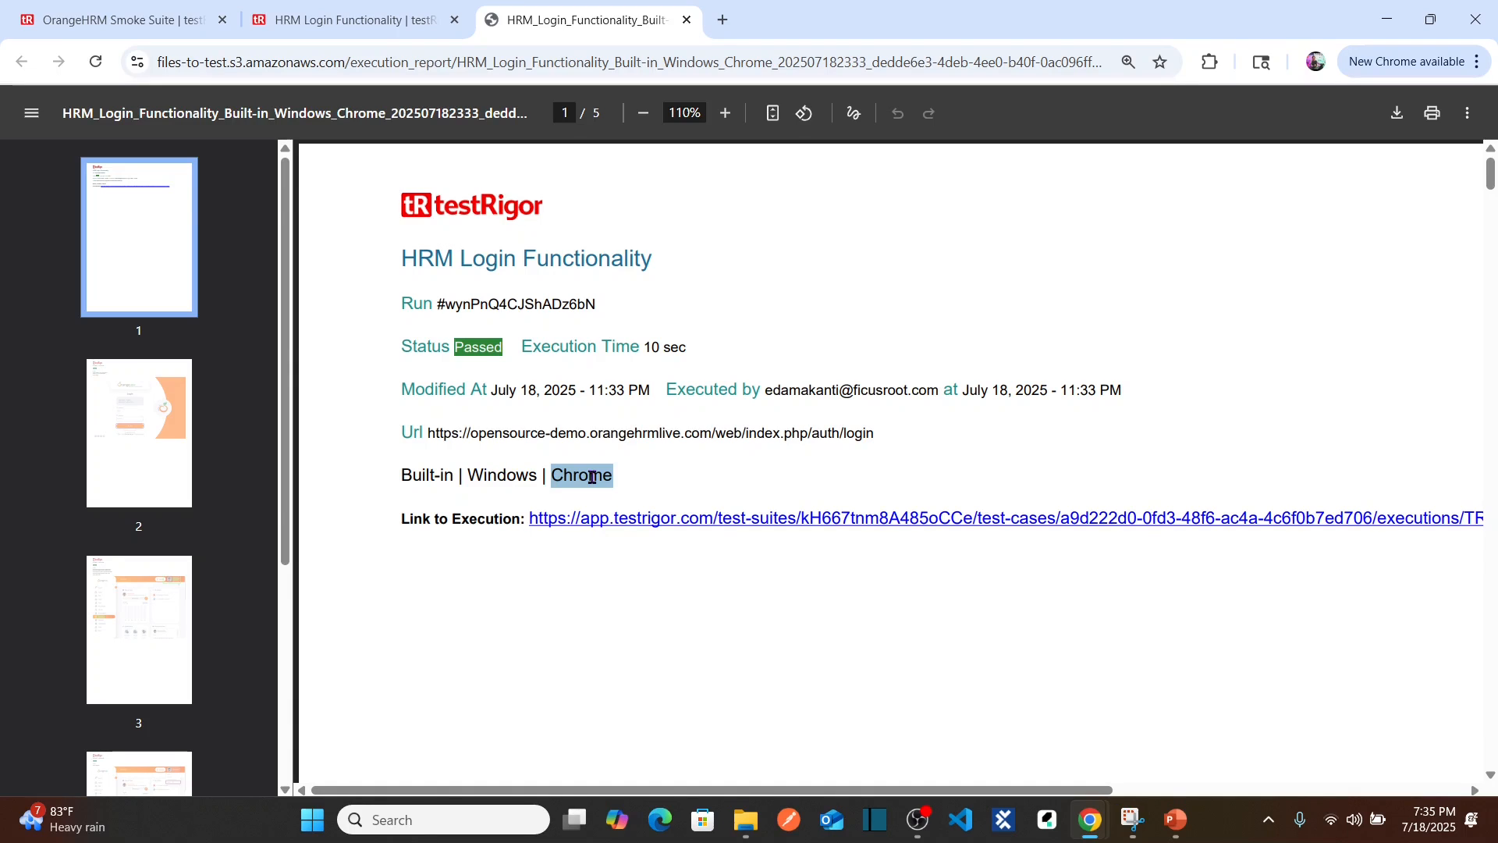
# Step: Page through the PDF report's pages 2 to 5
pyautogui.click(140, 457)
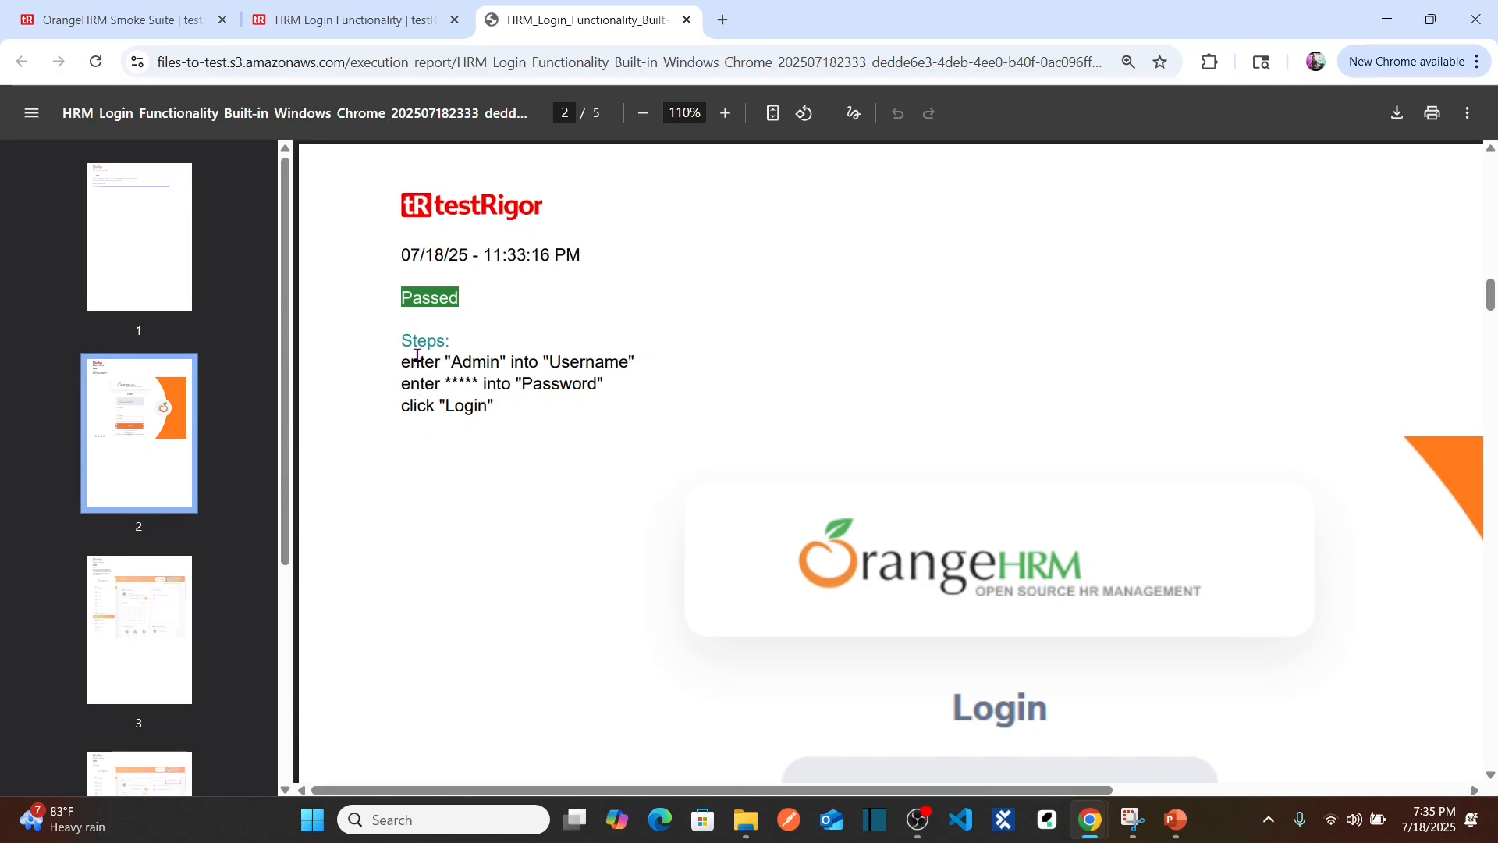
pyautogui.click(119, 640)
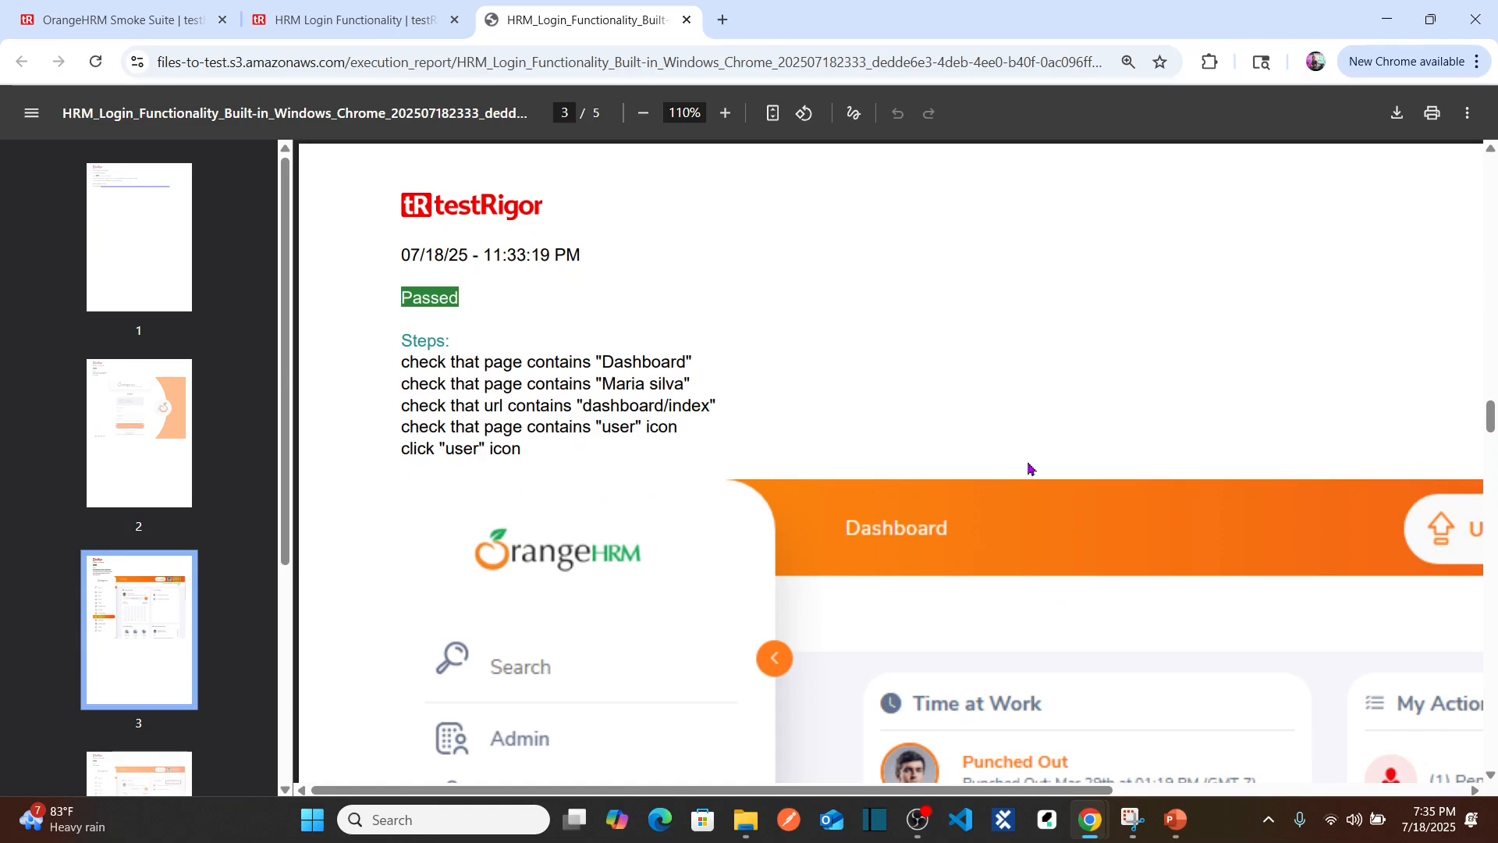
pyautogui.moveTo(291, 497); pyautogui.dragTo(310, 648)
pyautogui.click(134, 592)
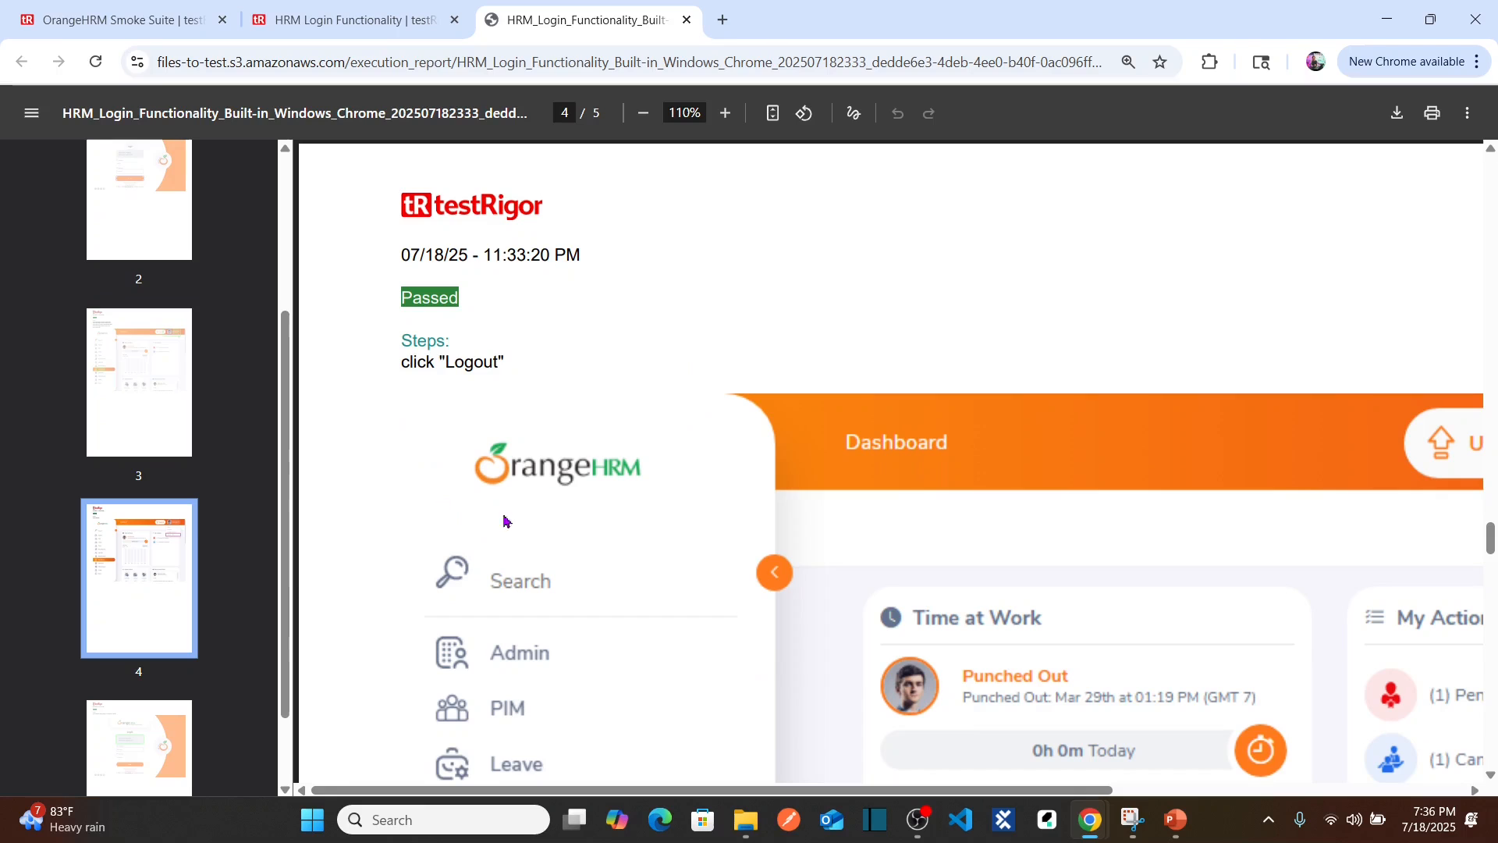
pyautogui.scroll(-2, 129, 678)
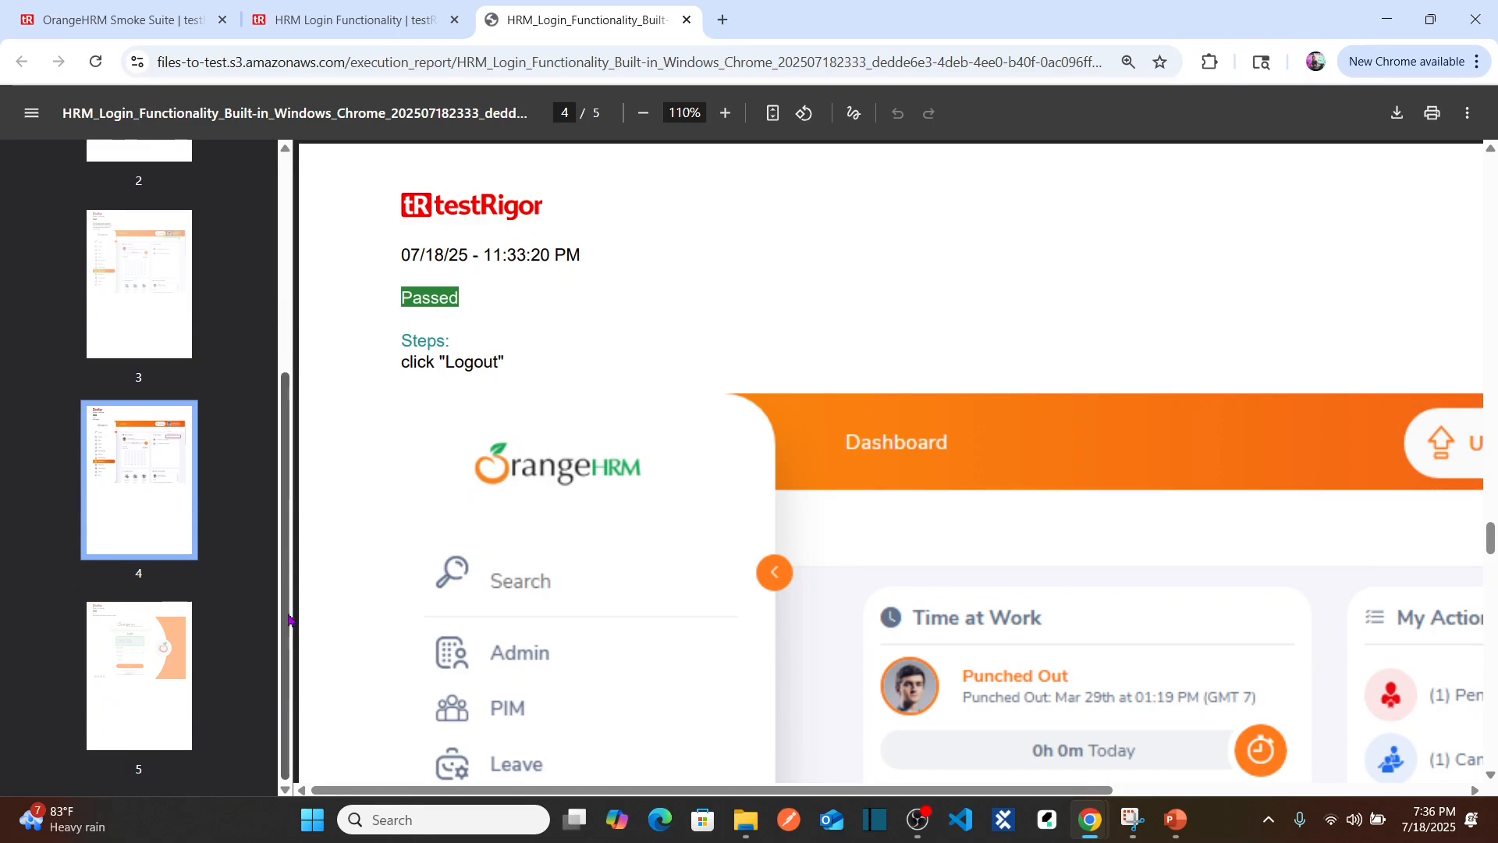
pyautogui.click(124, 671)
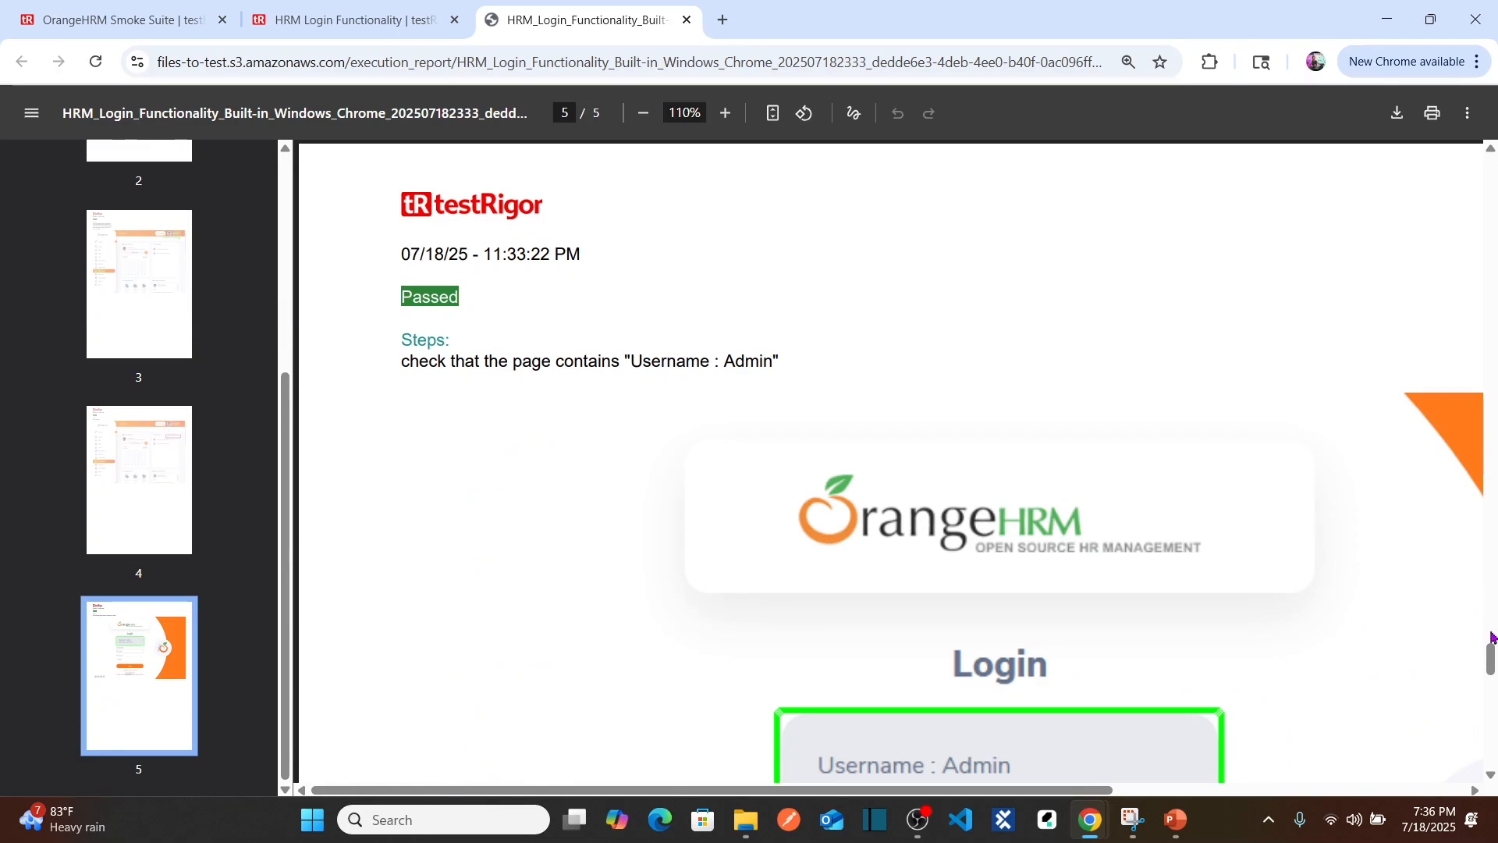
pyautogui.moveTo(1490, 648); pyautogui.dragTo(1491, 697)
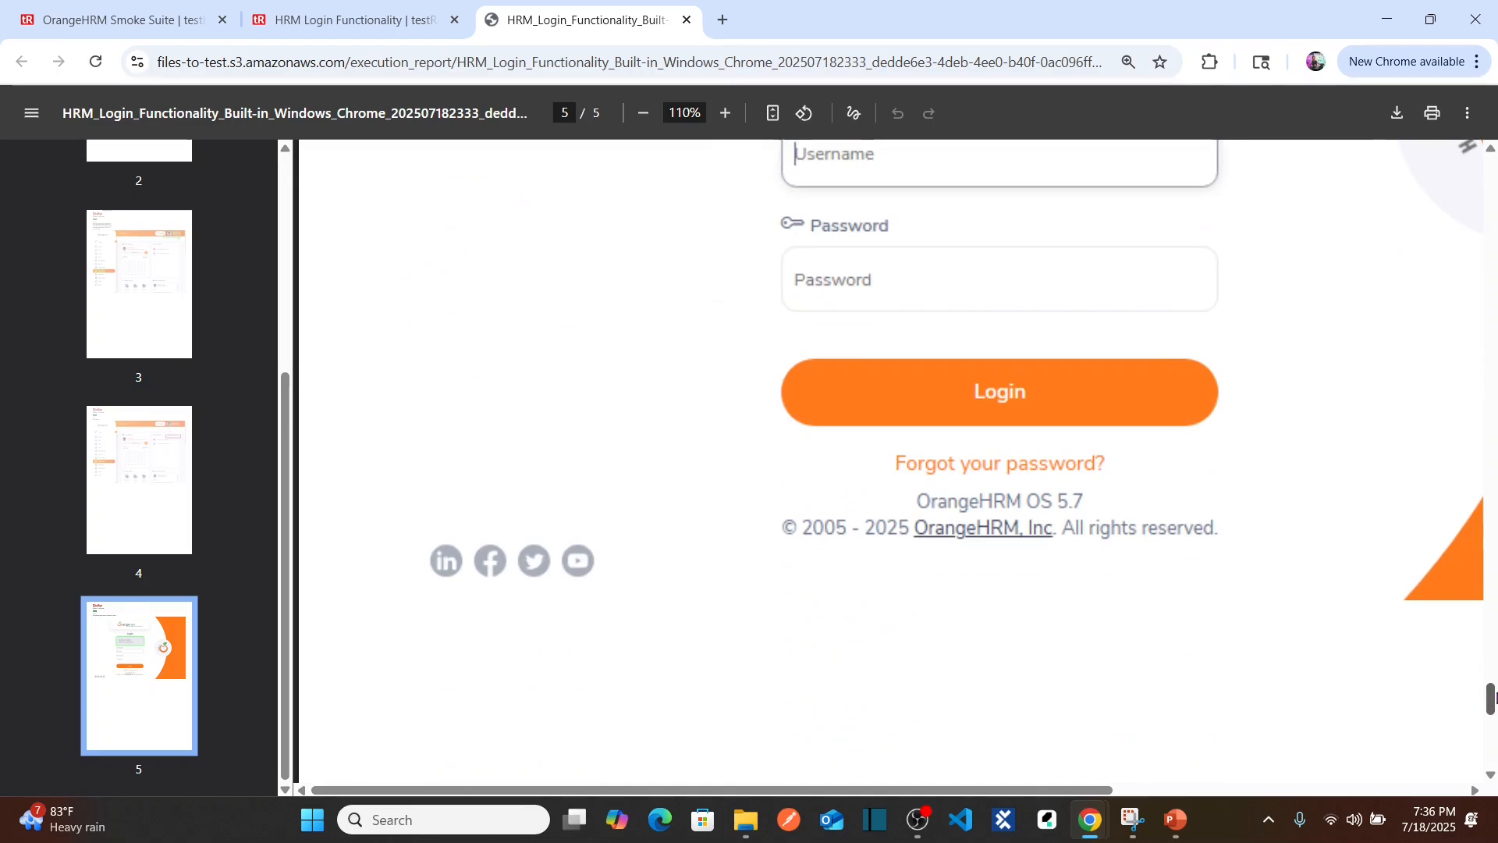
# Step: Revisit report pages 3 to 5, then close the PDF report
pyautogui.click(168, 469)
pyautogui.click(157, 283)
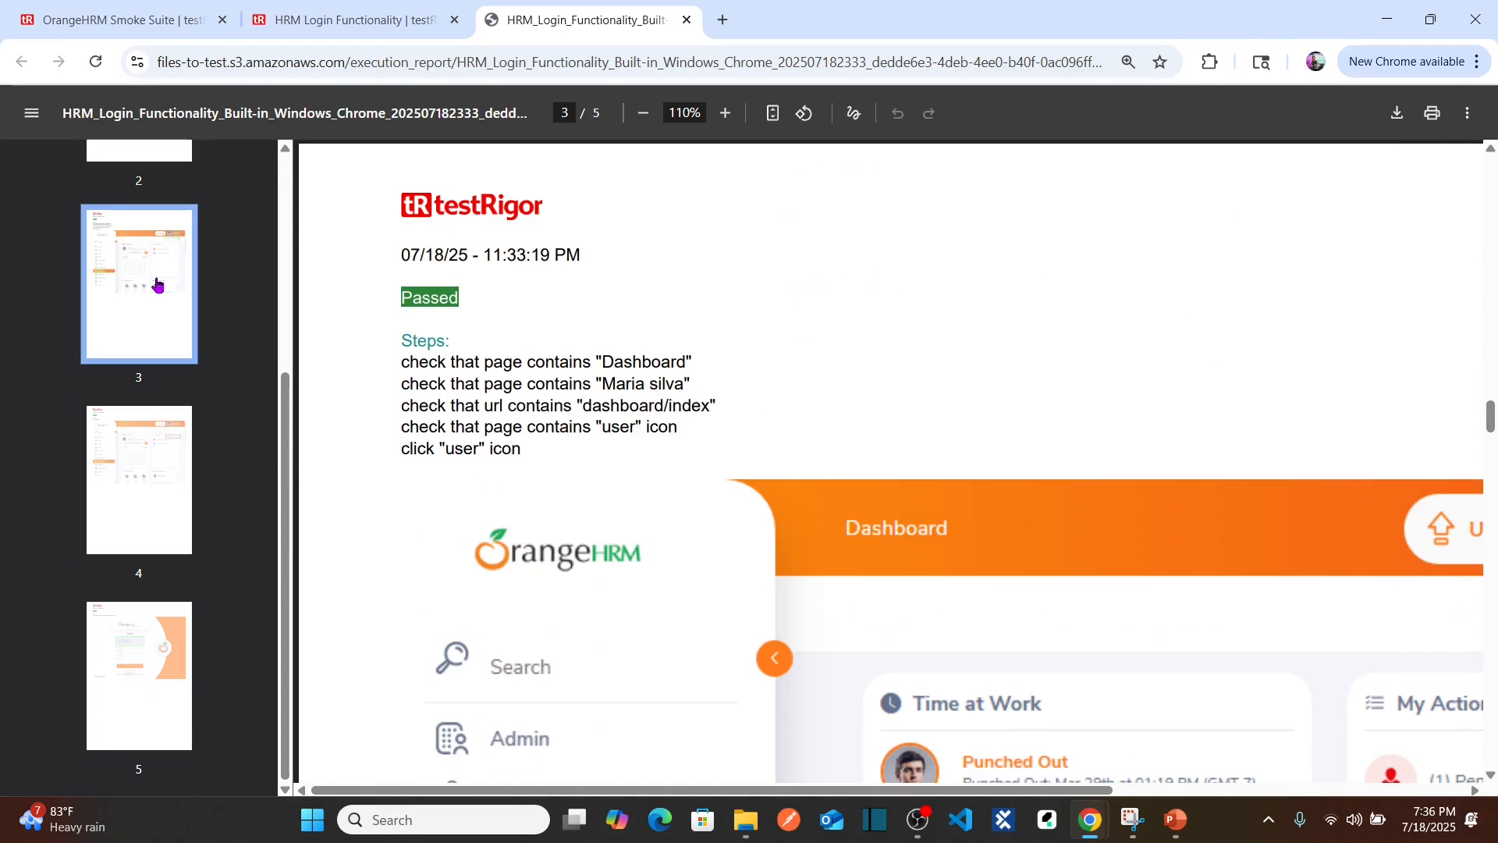
pyautogui.scroll(1, 158, 380)
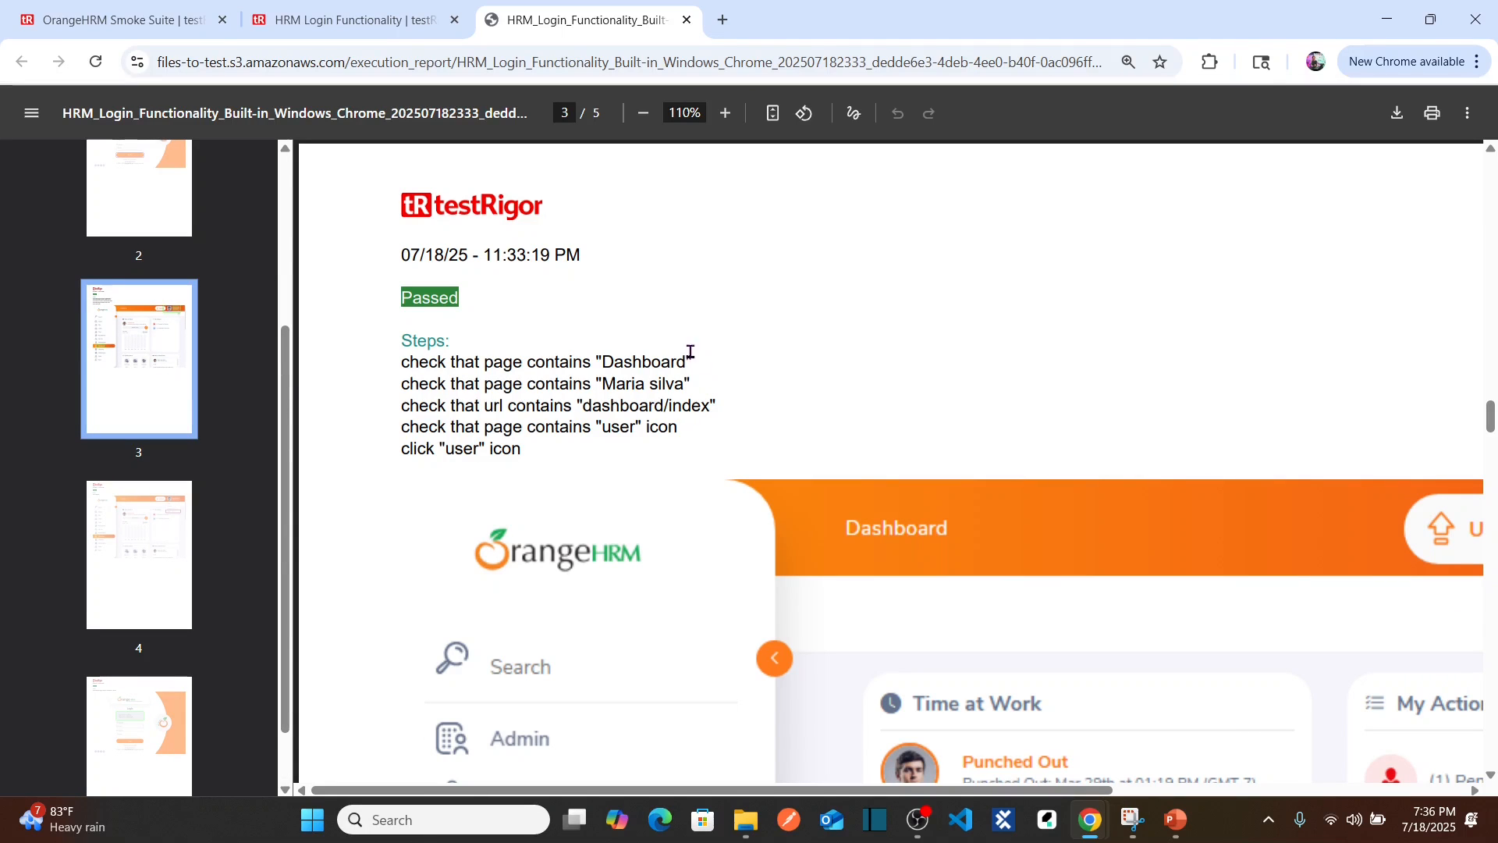
pyautogui.click(117, 582)
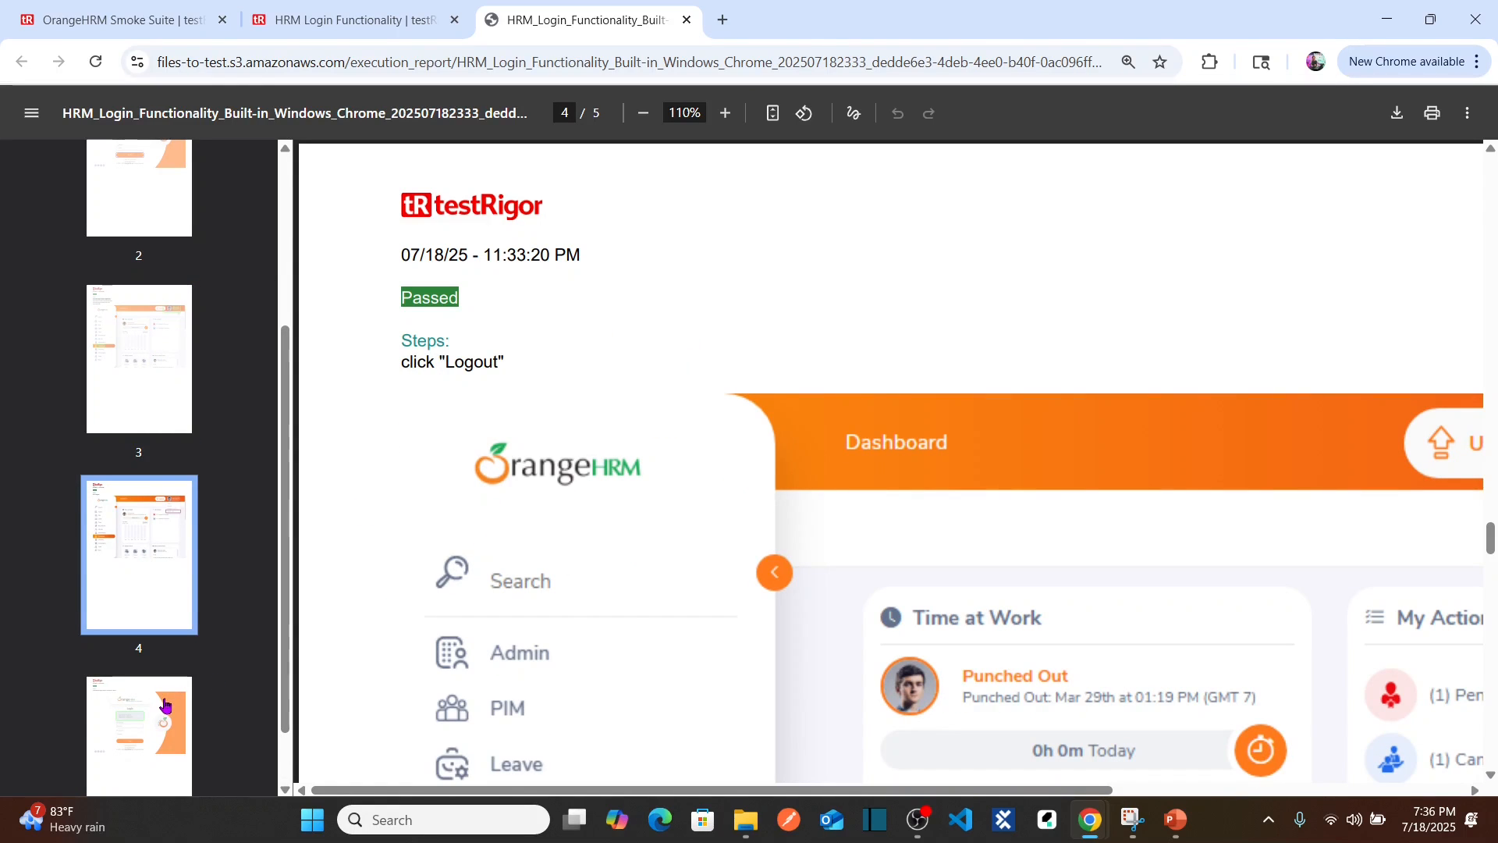
pyautogui.click(165, 705)
pyautogui.moveTo(166, 705); pyautogui.dragTo(299, 260)
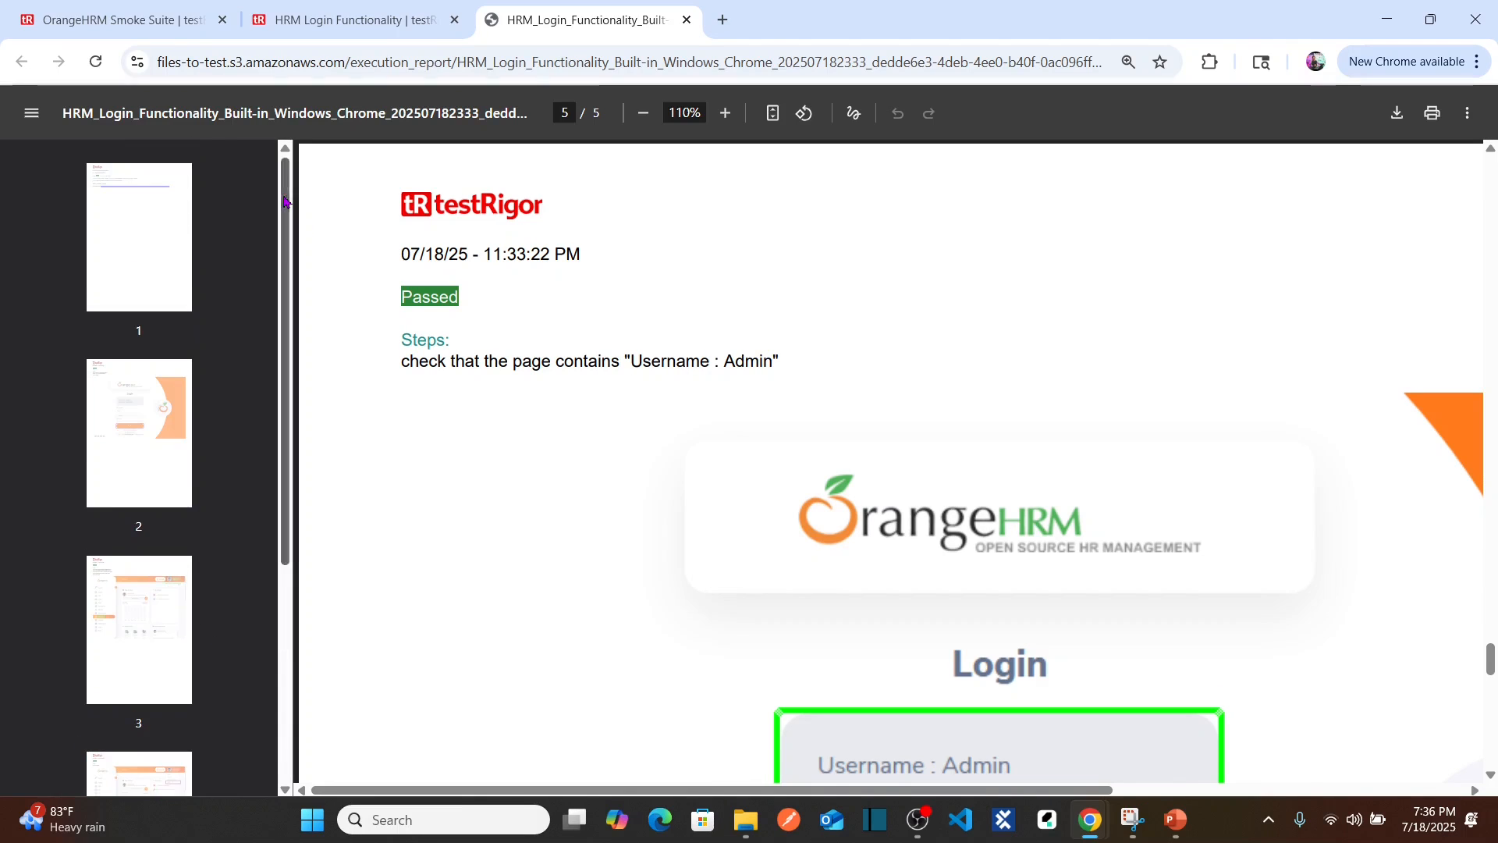
pyautogui.click(688, 21)
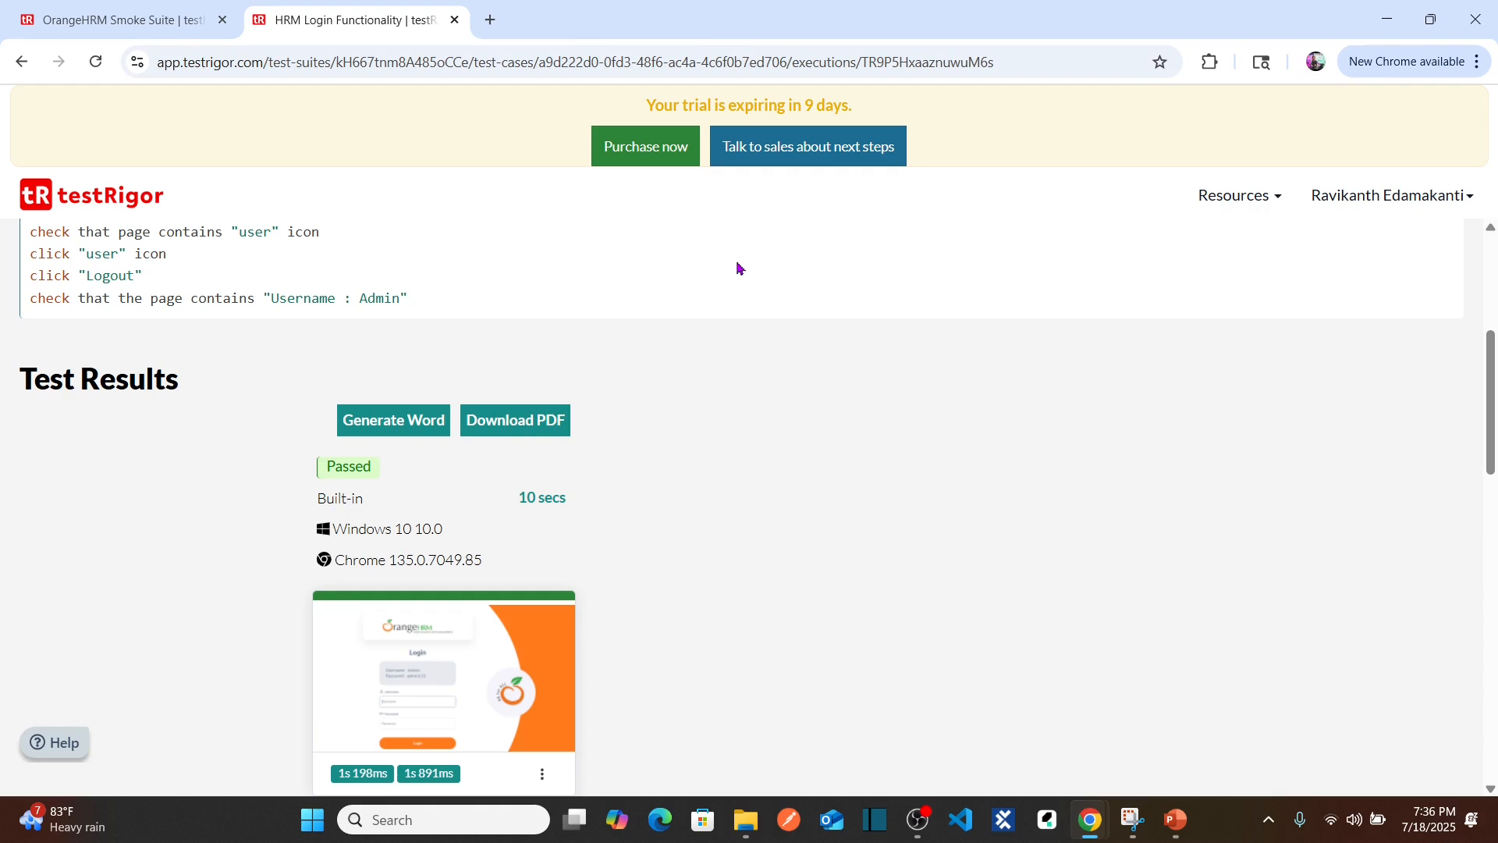
# Step: Go from the suite's runs list to its list of test cases
pyautogui.moveTo(1493, 377); pyautogui.dragTo(1486, 234)
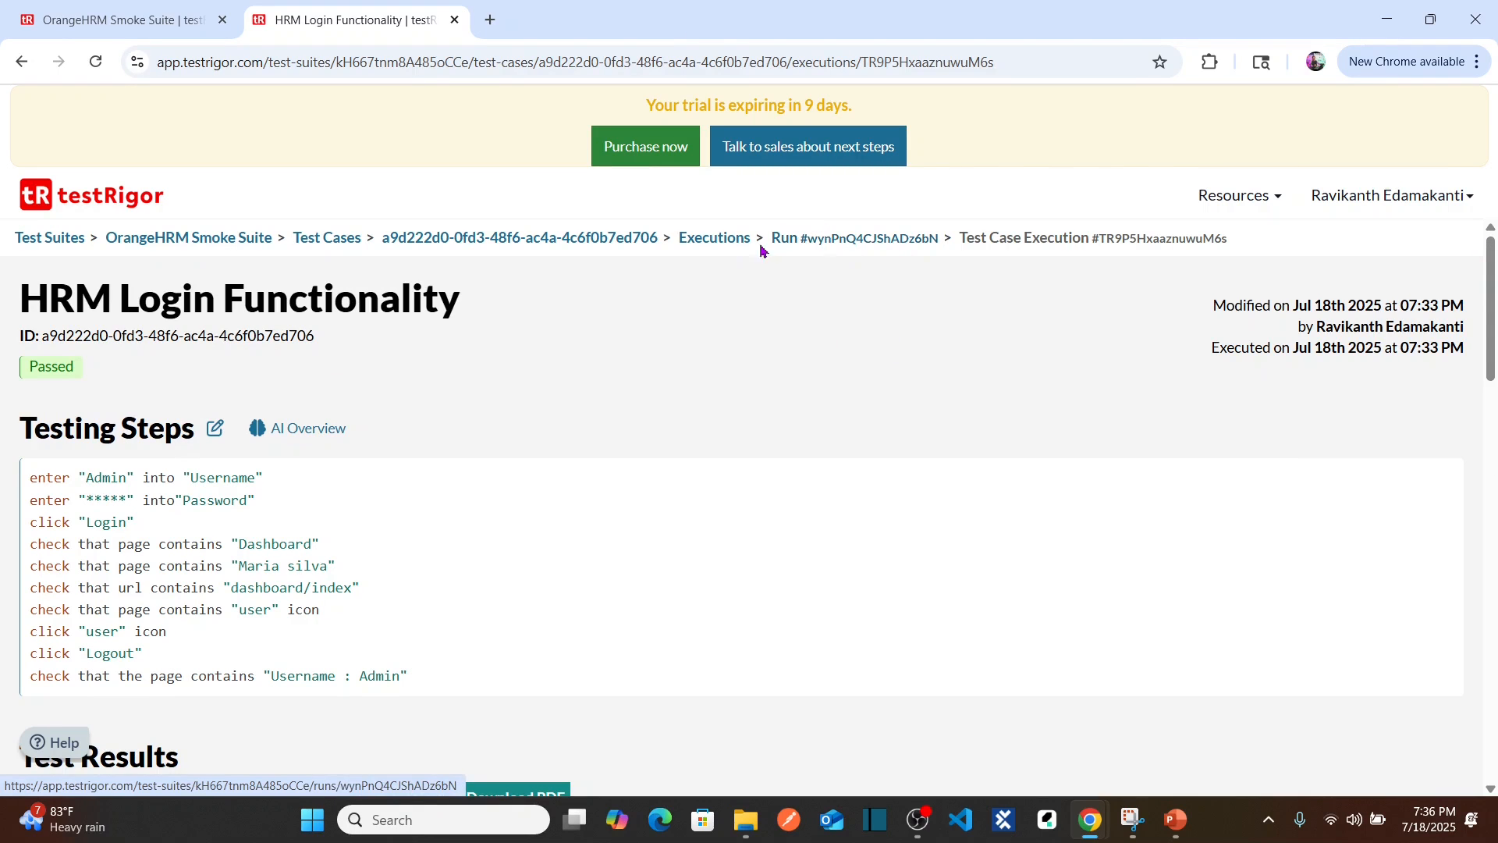
pyautogui.click(725, 245)
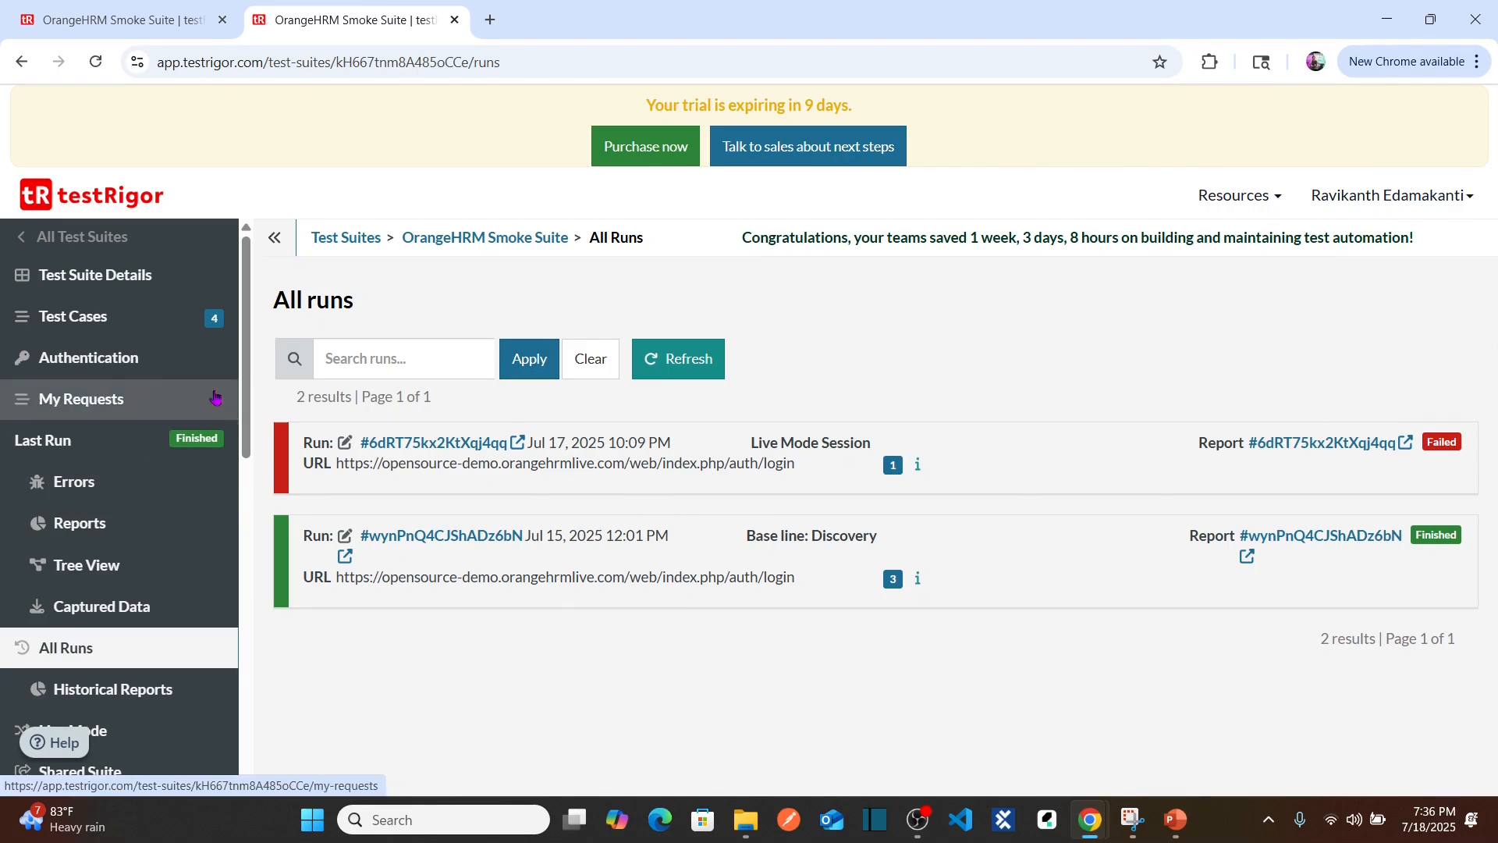
pyautogui.click(112, 316)
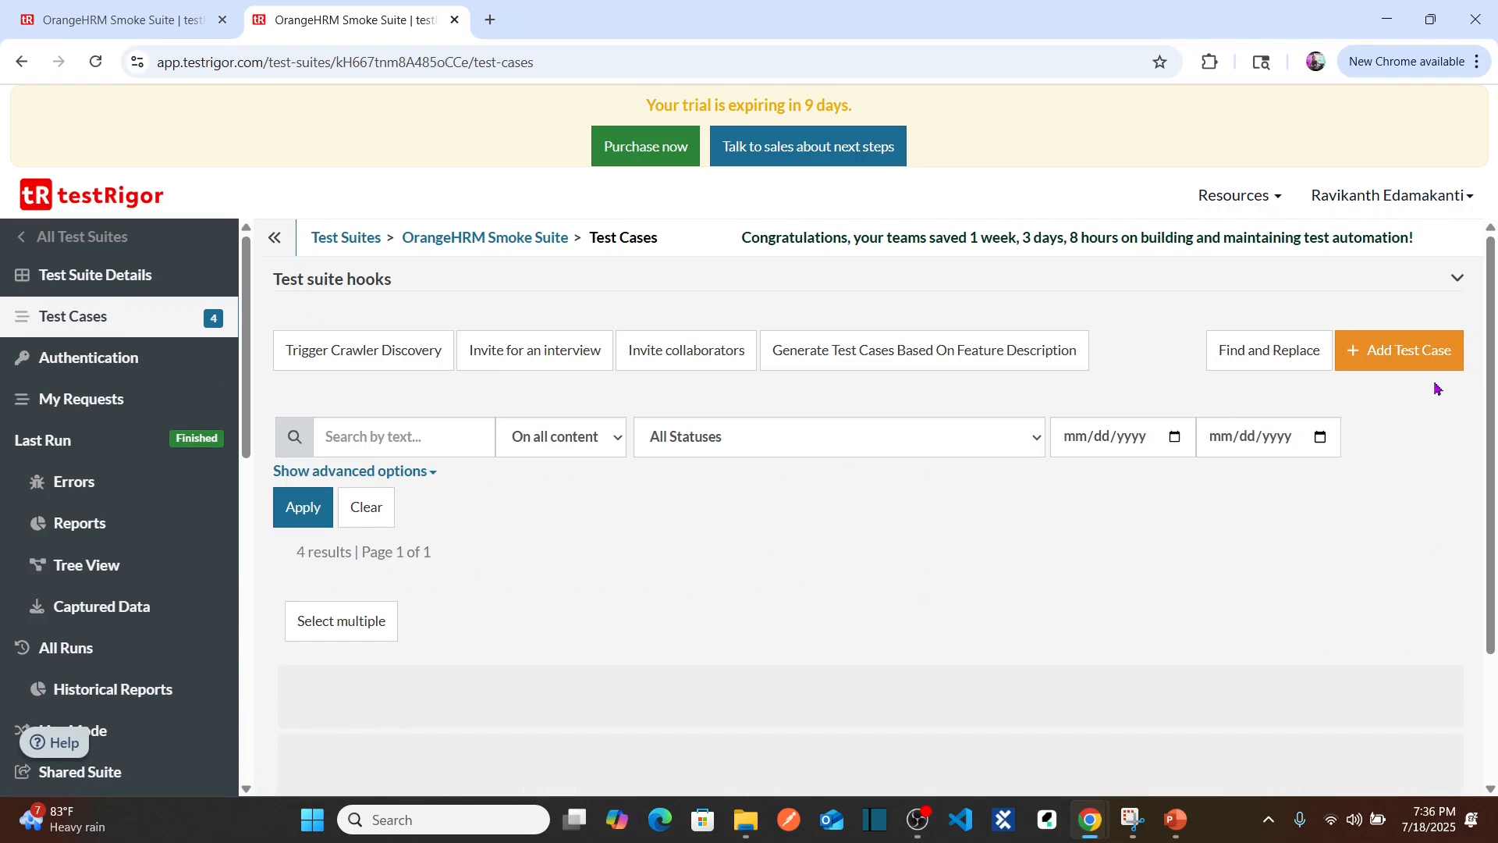
# Step: Choose Edit test case from HRM Login Functionality's quick actions
pyautogui.scroll(-3, 1493, 337)
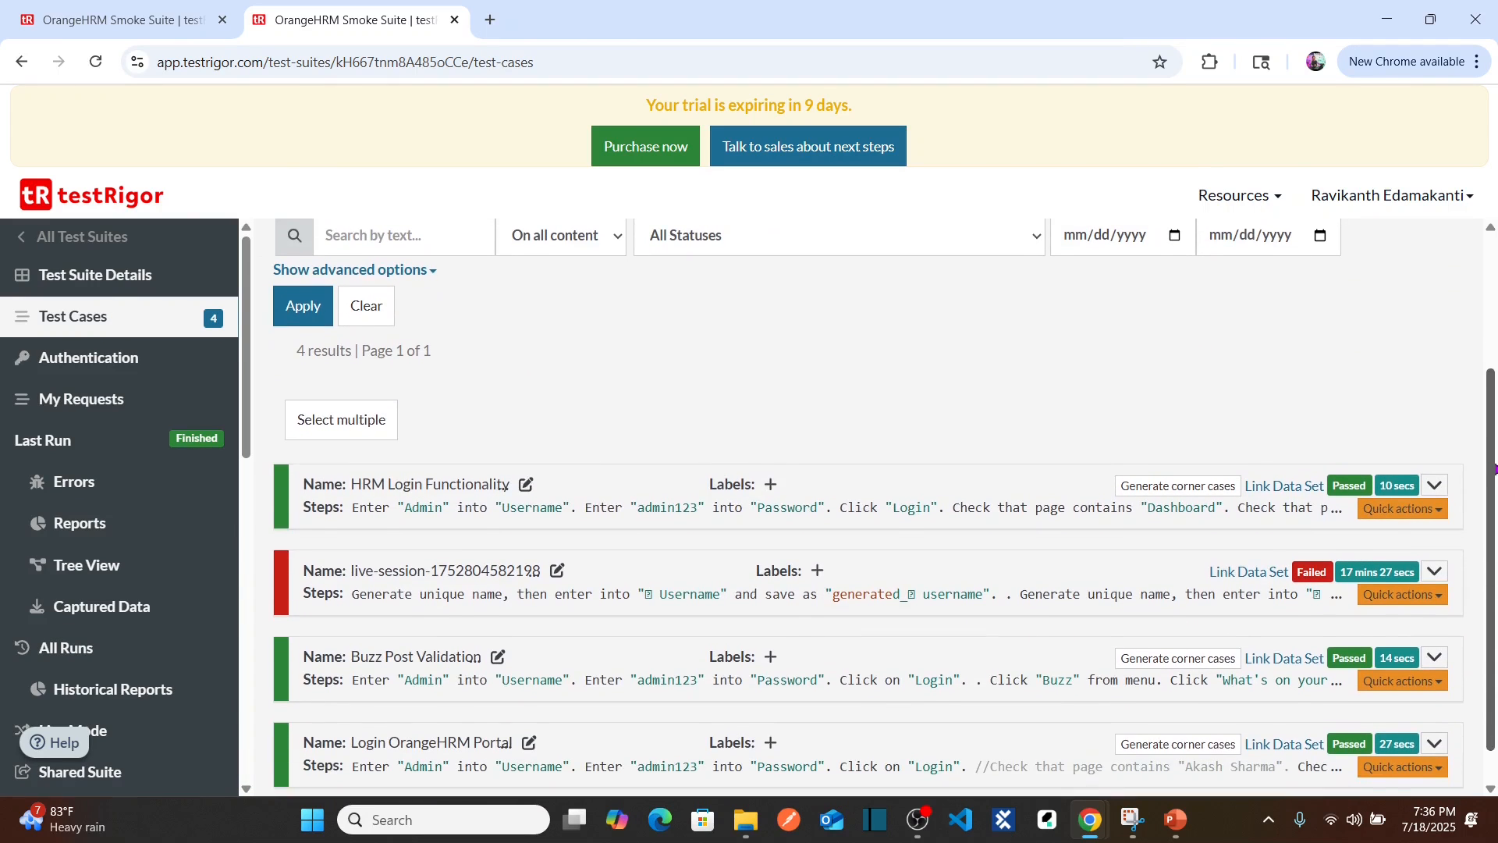
pyautogui.click(1395, 509)
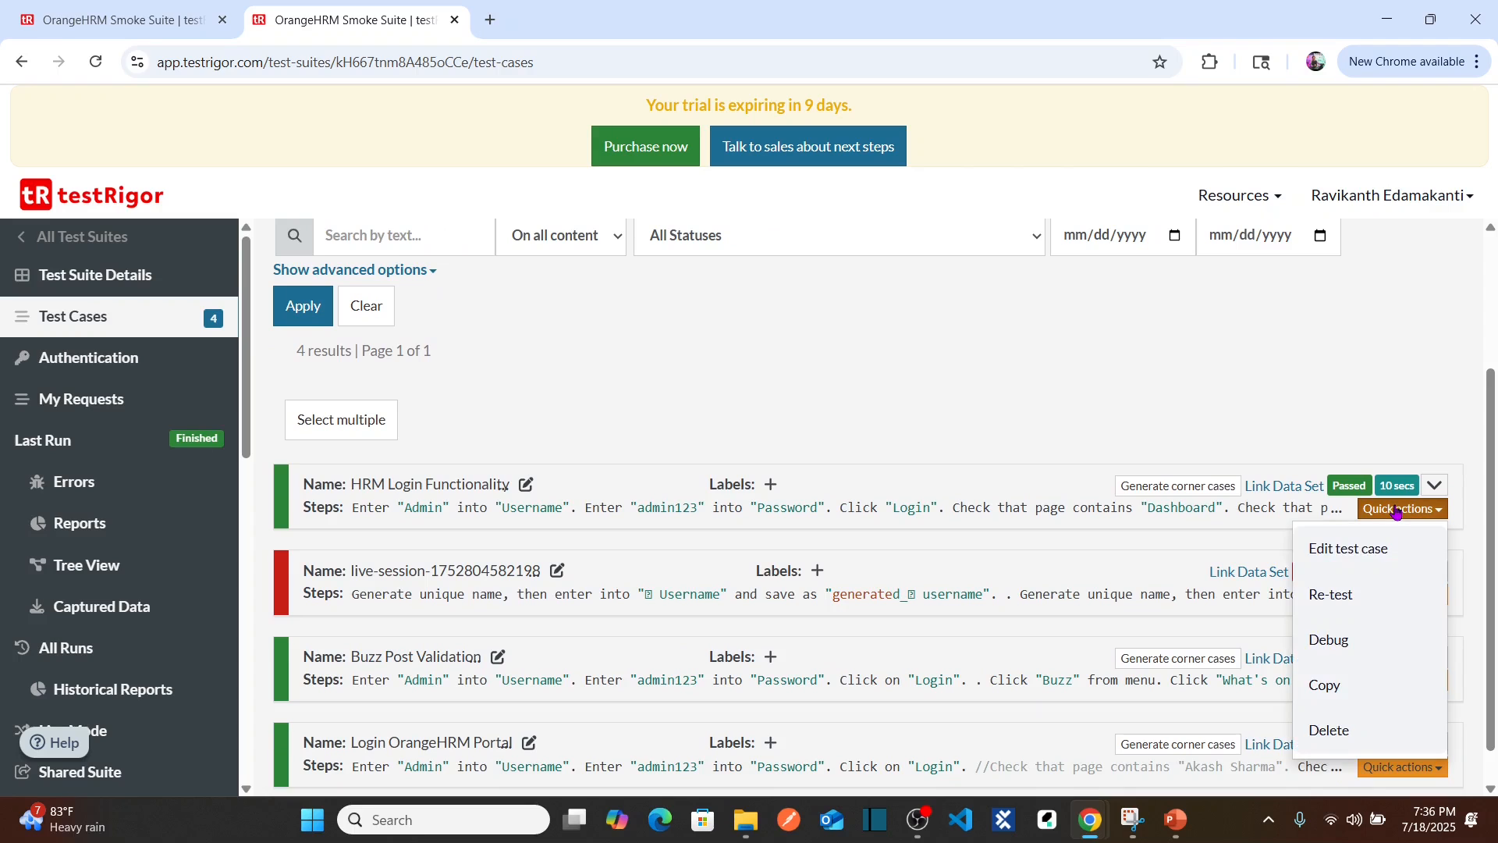
pyautogui.click(1168, 425)
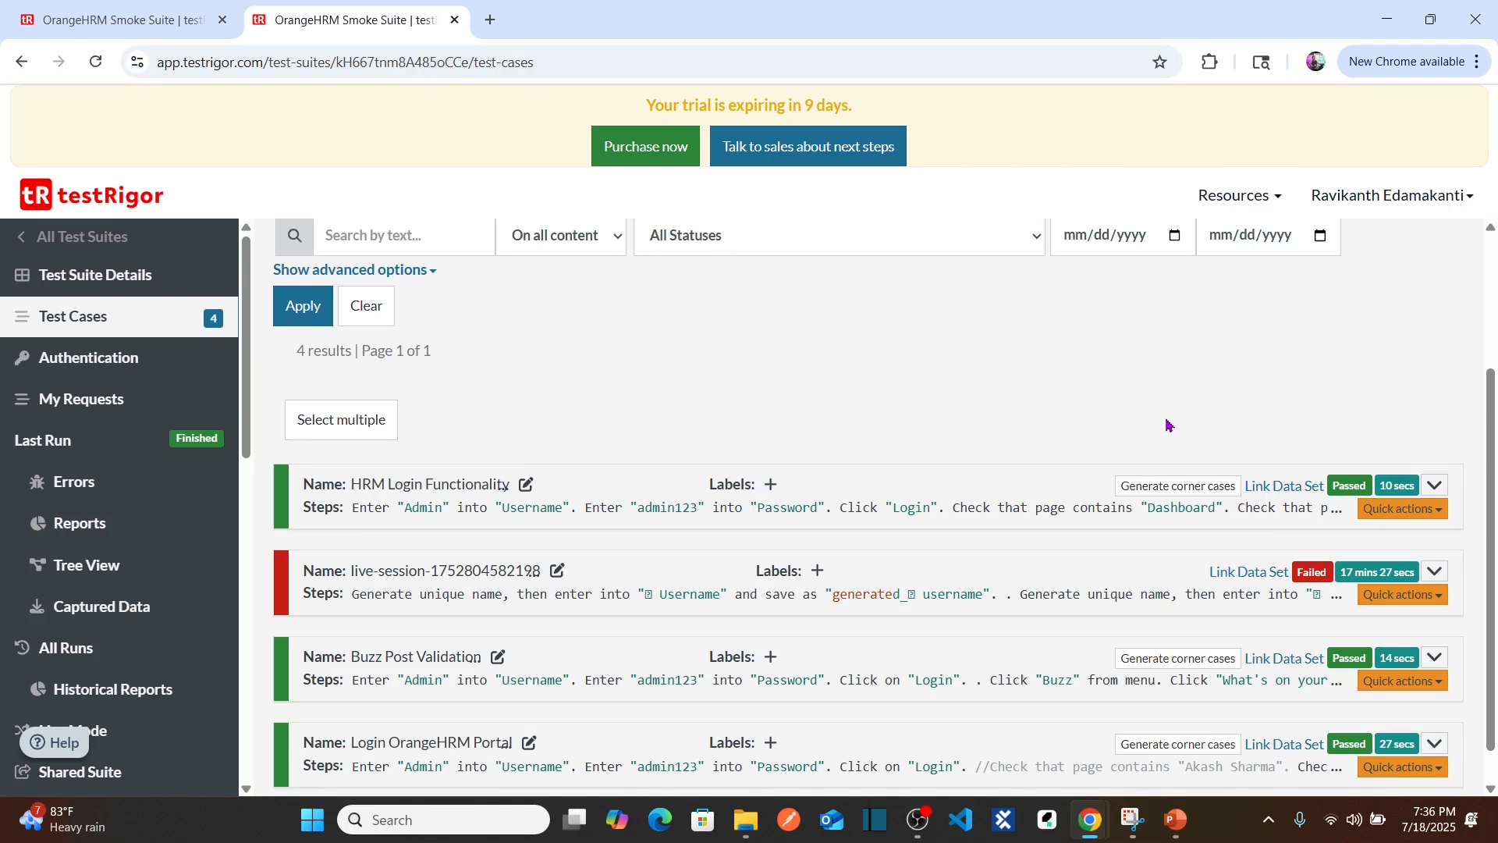
pyautogui.click(1438, 511)
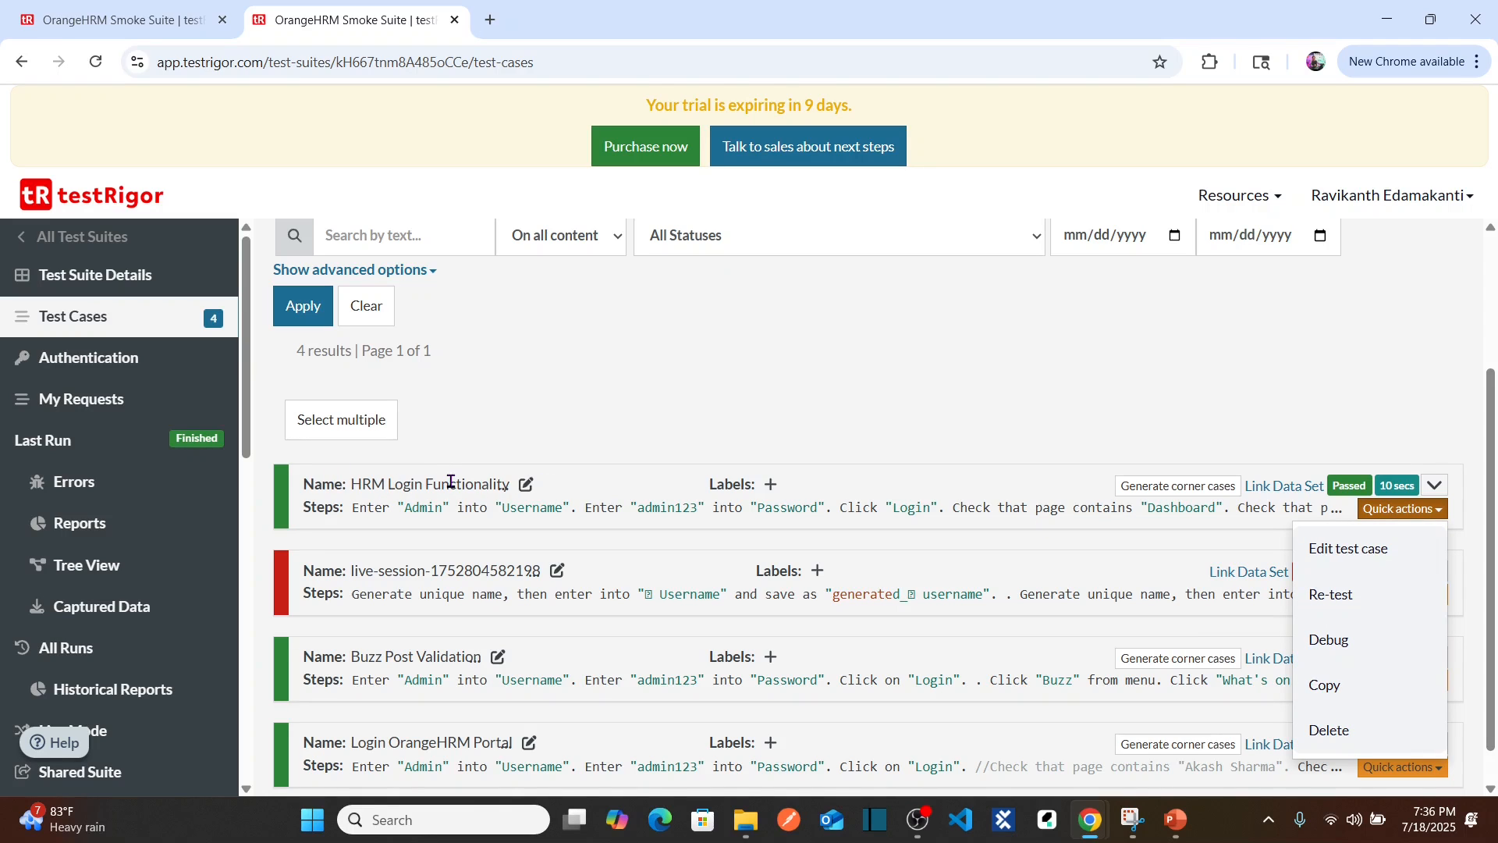
pyautogui.click(1369, 568)
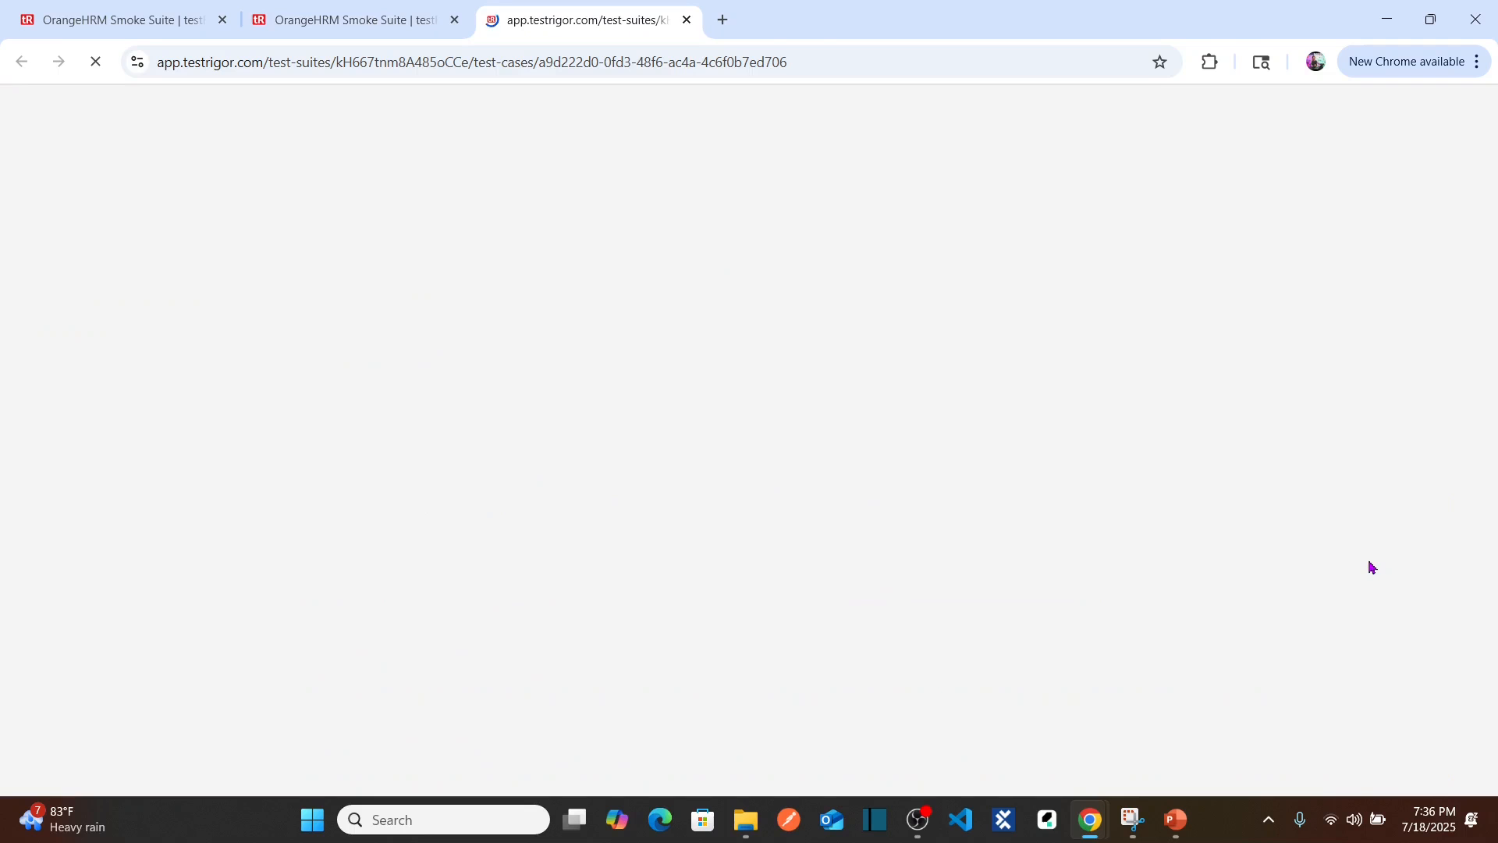
# Step: Replace the surname in line 5's user-name check with 'test', then save and retest
pyautogui.click(455, 20)
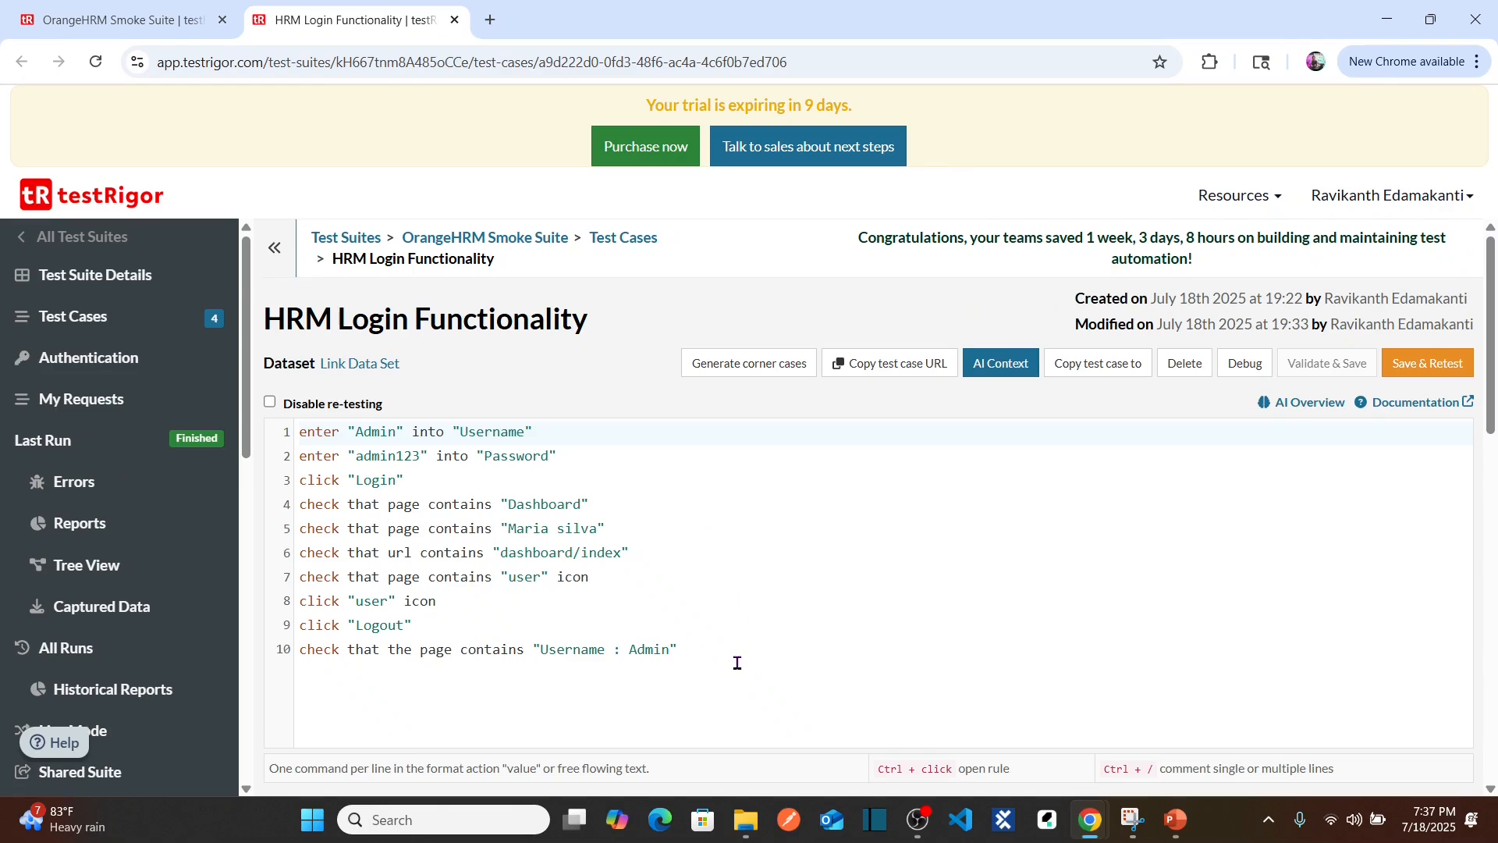
pyautogui.click(737, 662)
pyautogui.click(632, 577)
pyautogui.press('Up')
pyautogui.press('Up')
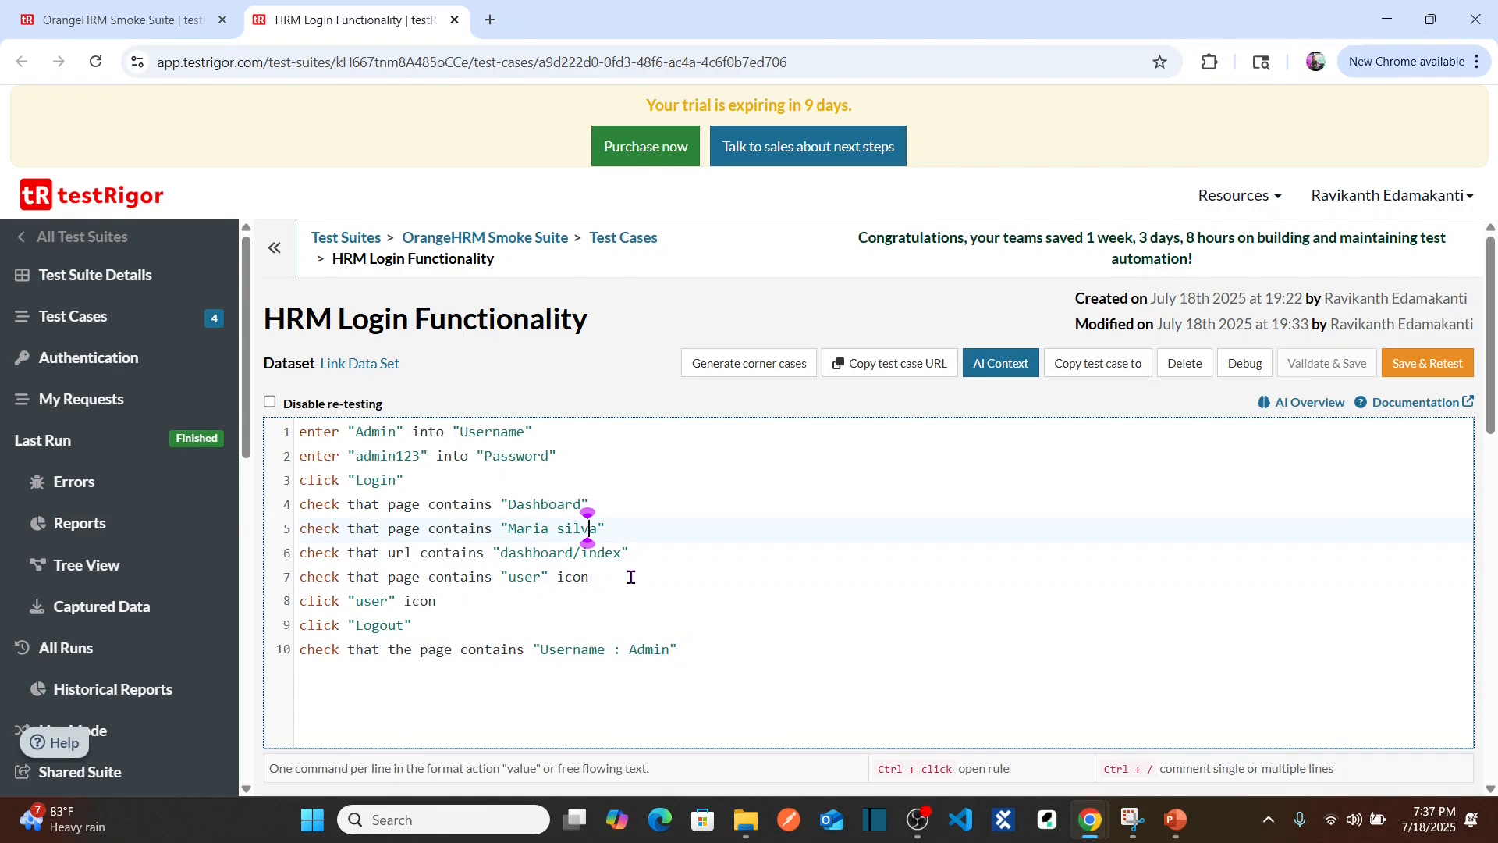
pyautogui.press('Right')
pyautogui.hotkey('ctrl', 'shift', 'Left')
pyautogui.write('test')
pyautogui.click(1418, 369)
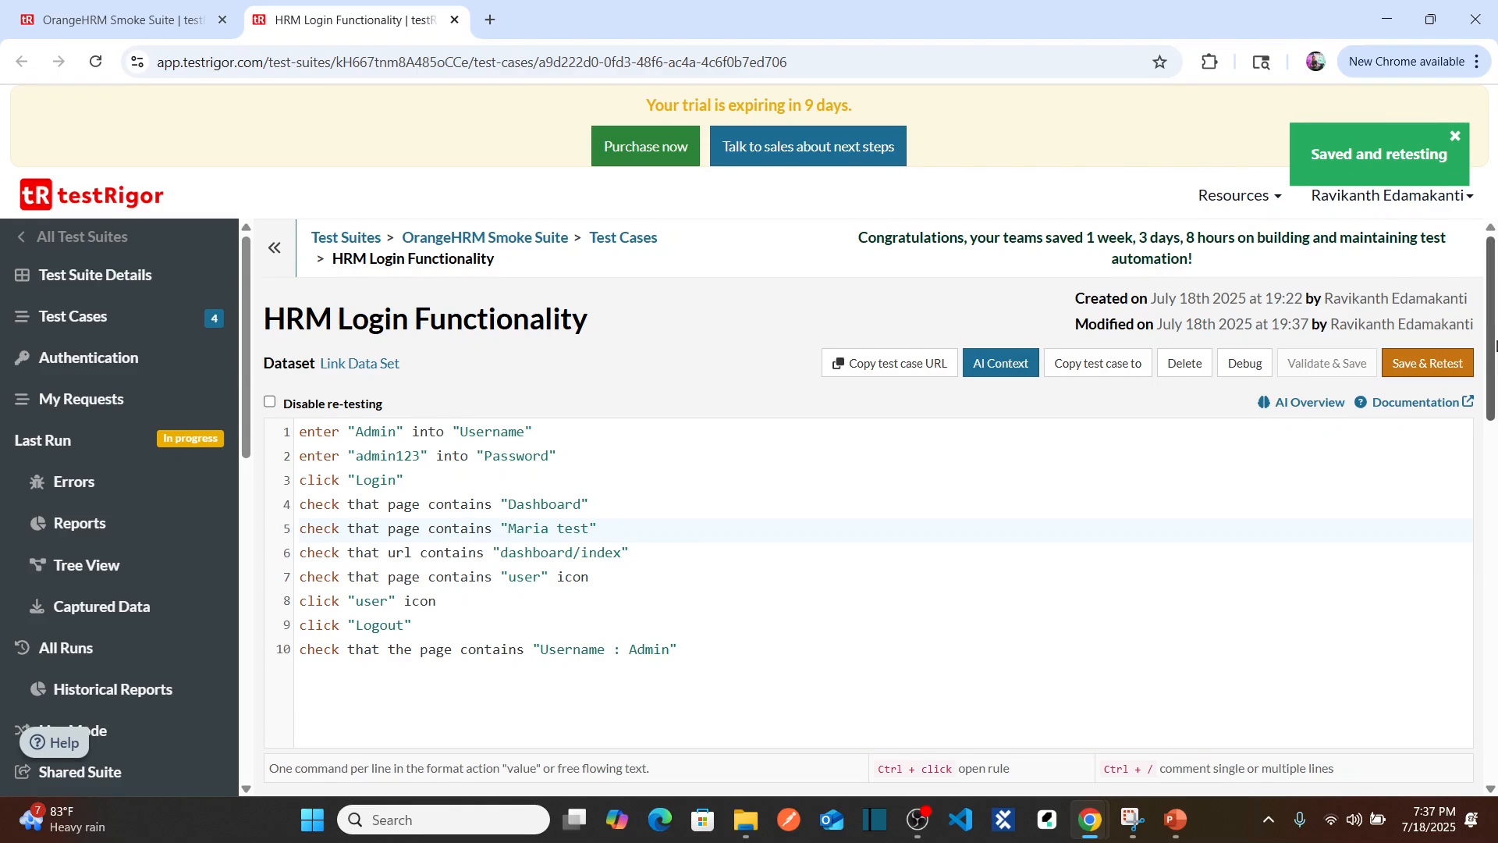
pyautogui.moveTo(1492, 332); pyautogui.dragTo(1495, 466)
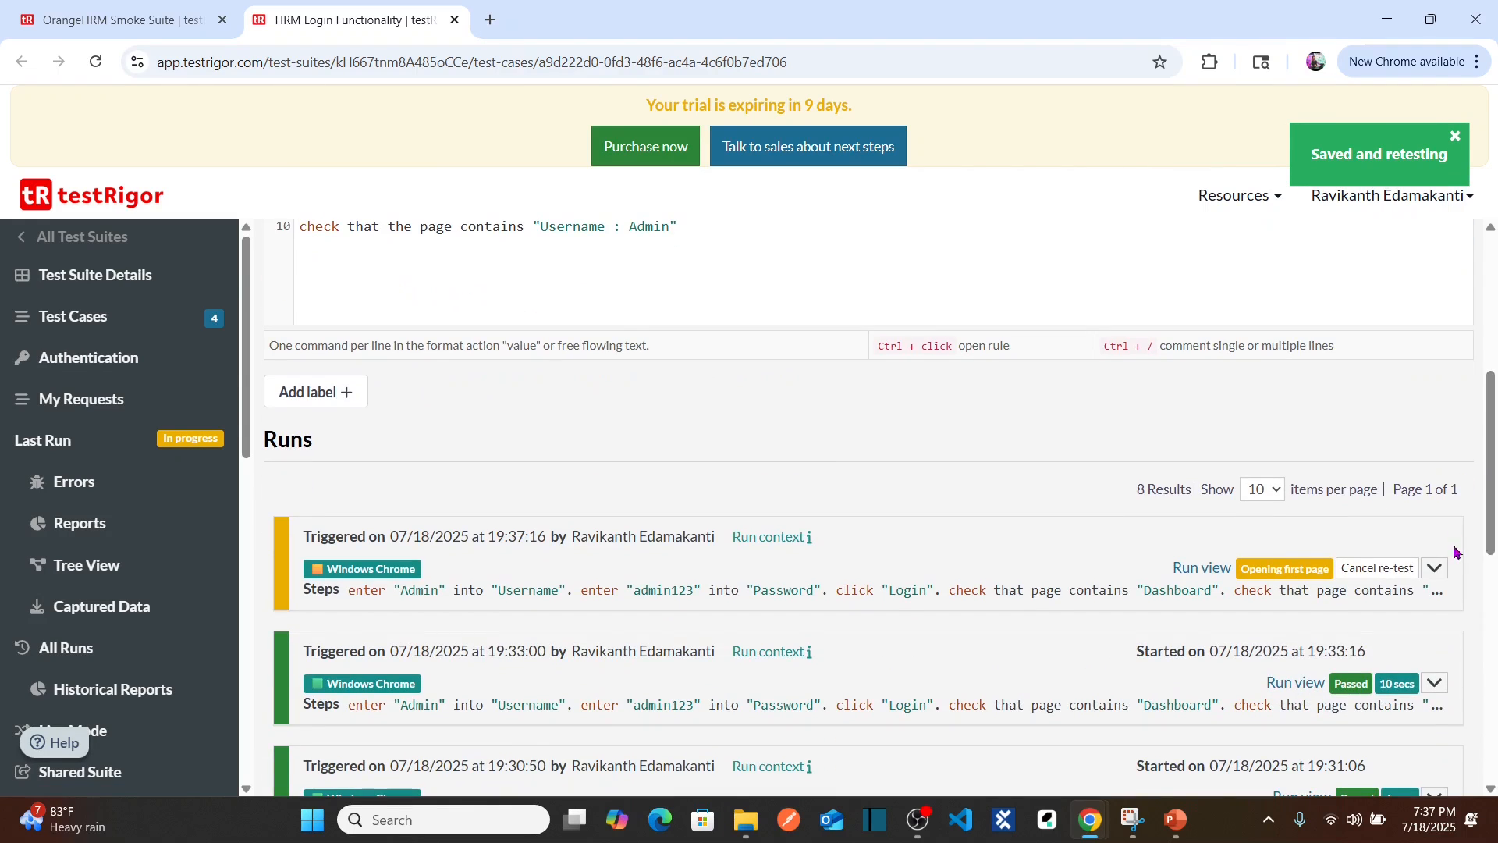
# Step: Expand the 19:37:16 run's details and enlarge the failed Dashboard check screenshot
pyautogui.click(1434, 569)
pyautogui.scroll(-3, 1438, 575)
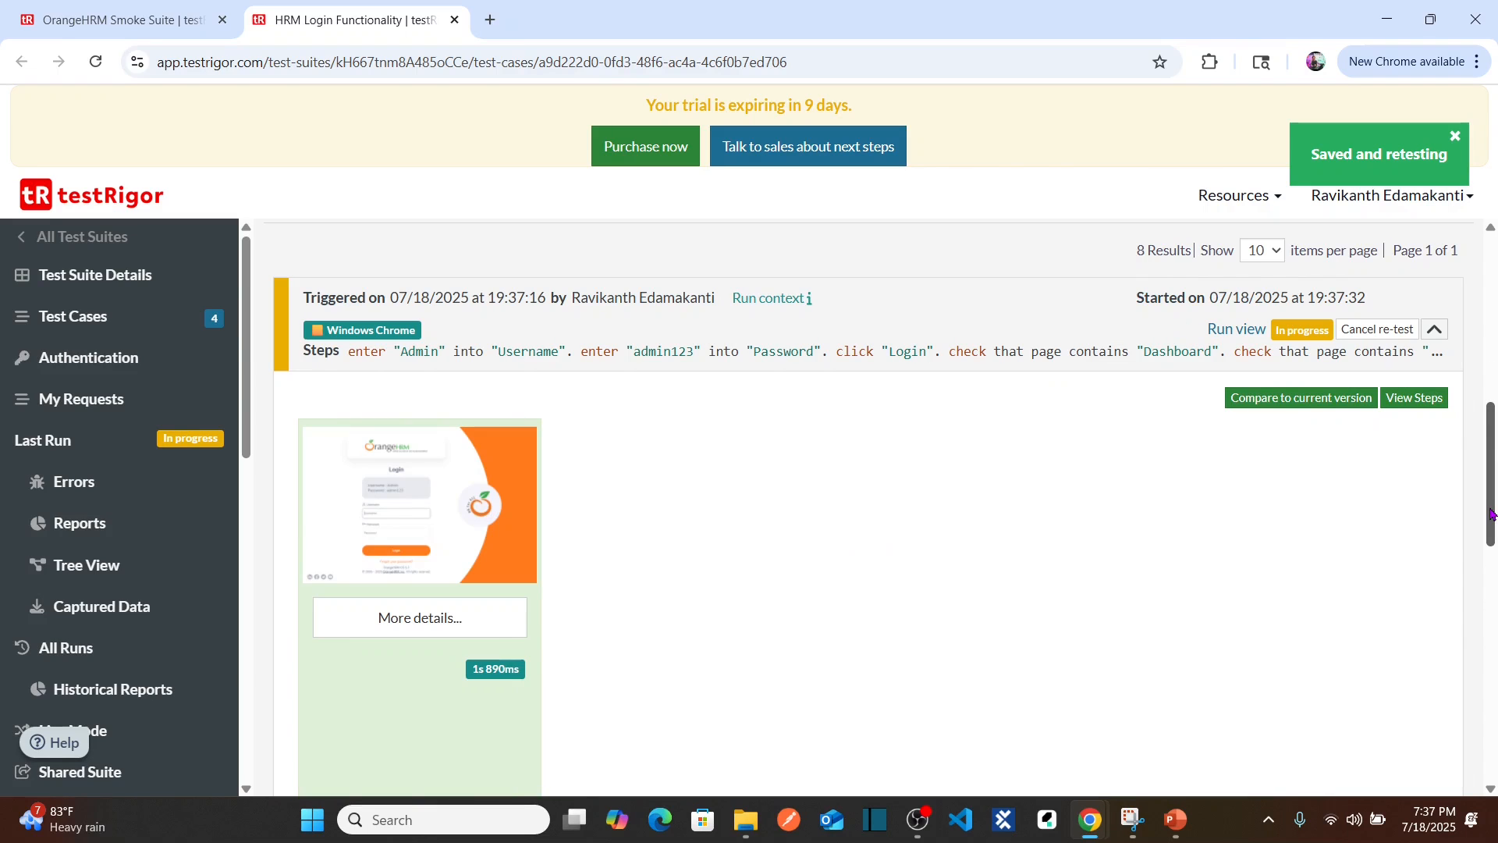
pyautogui.moveTo(1492, 514); pyautogui.dragTo(1493, 537)
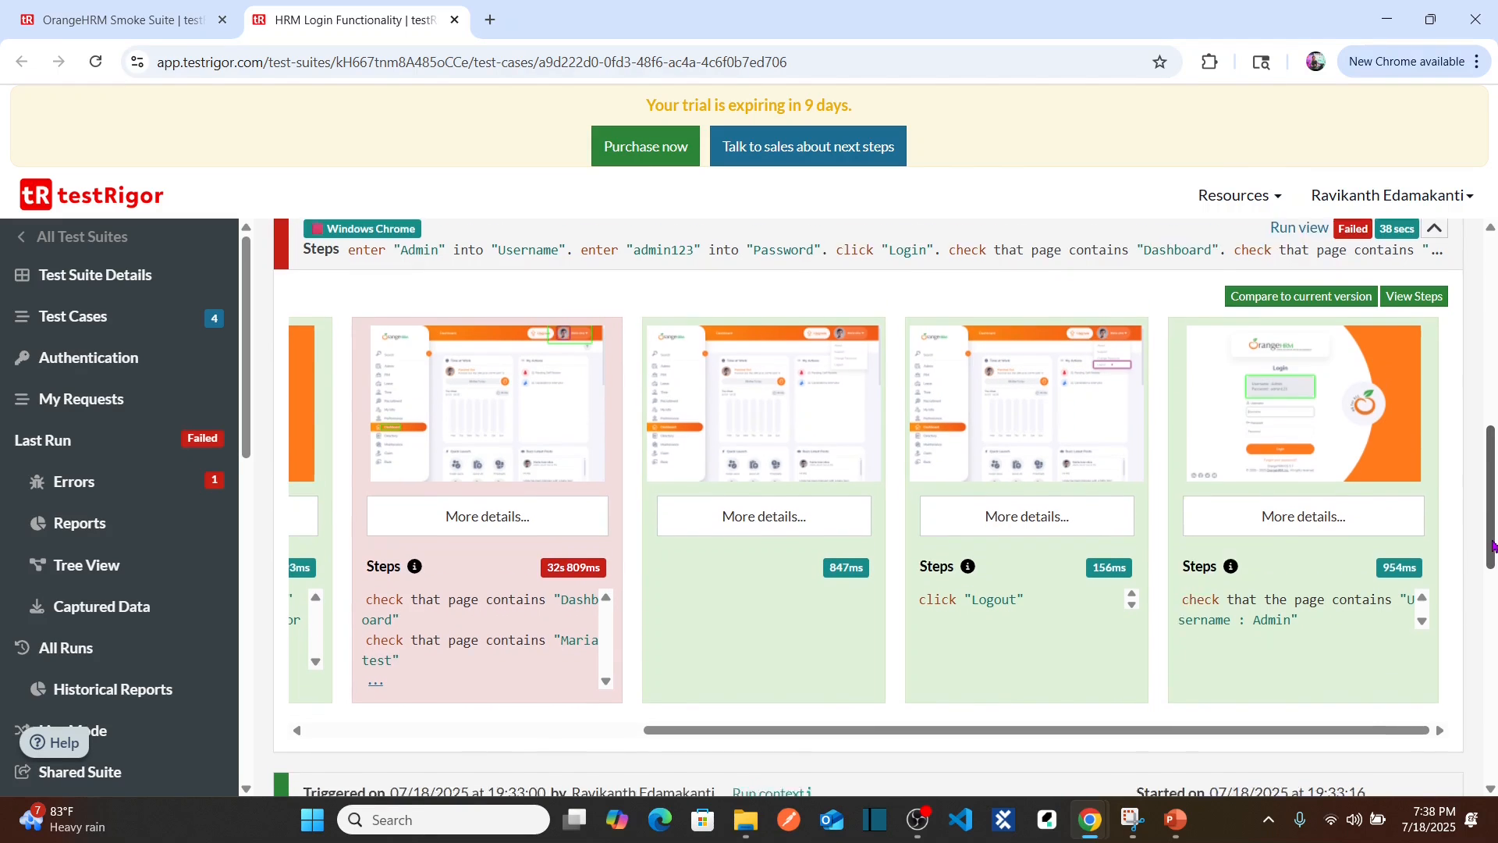
pyautogui.scroll(-1, 1287, 625)
pyautogui.moveTo(1124, 693); pyautogui.dragTo(929, 694)
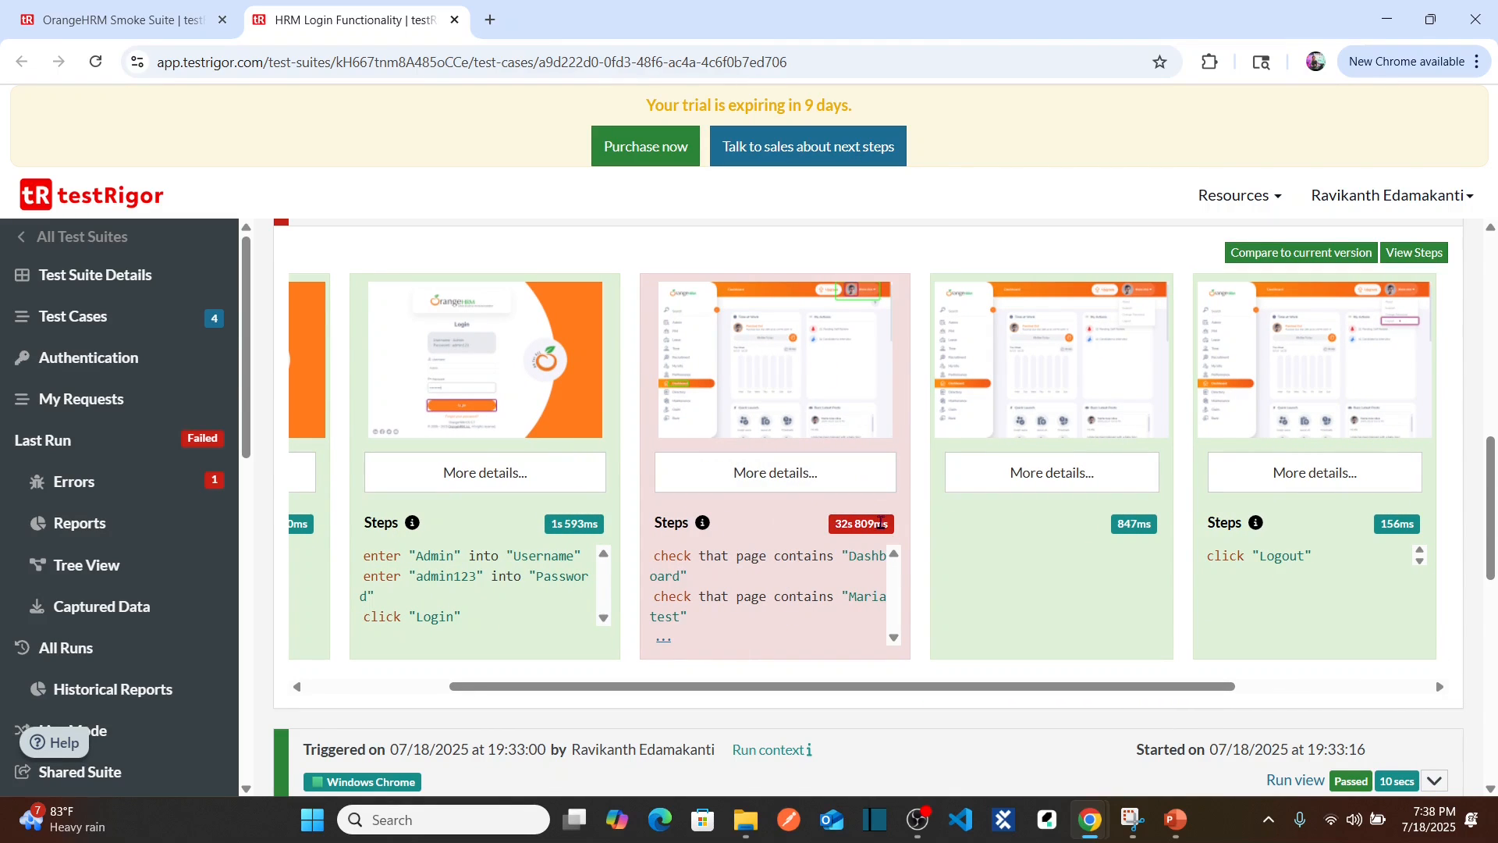
pyautogui.click(837, 394)
pyautogui.scroll(-1, 754, 665)
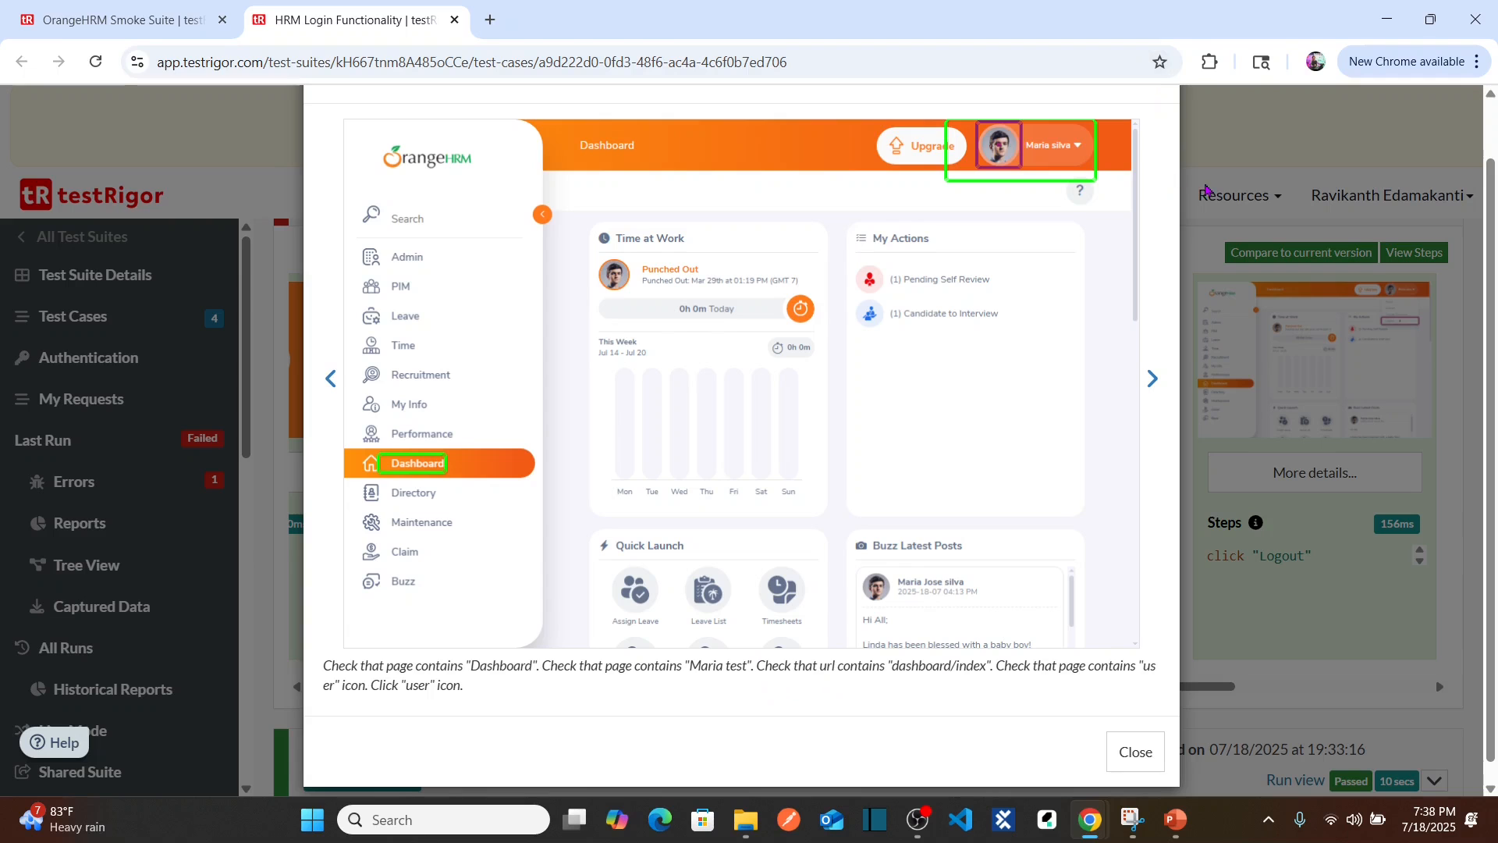
pyautogui.click(1280, 223)
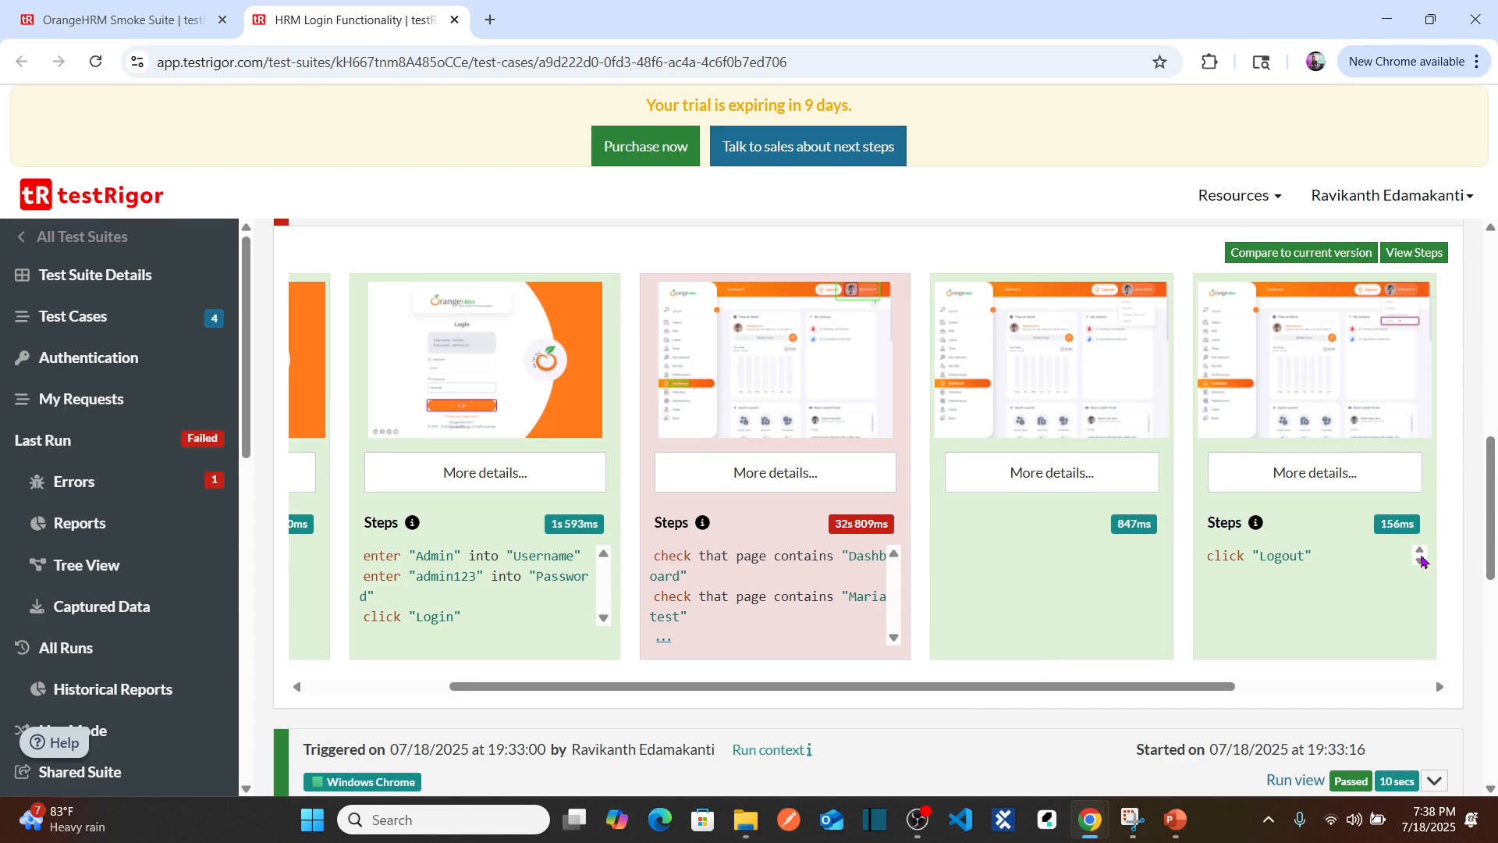
pyautogui.moveTo(1489, 504); pyautogui.dragTo(1488, 556)
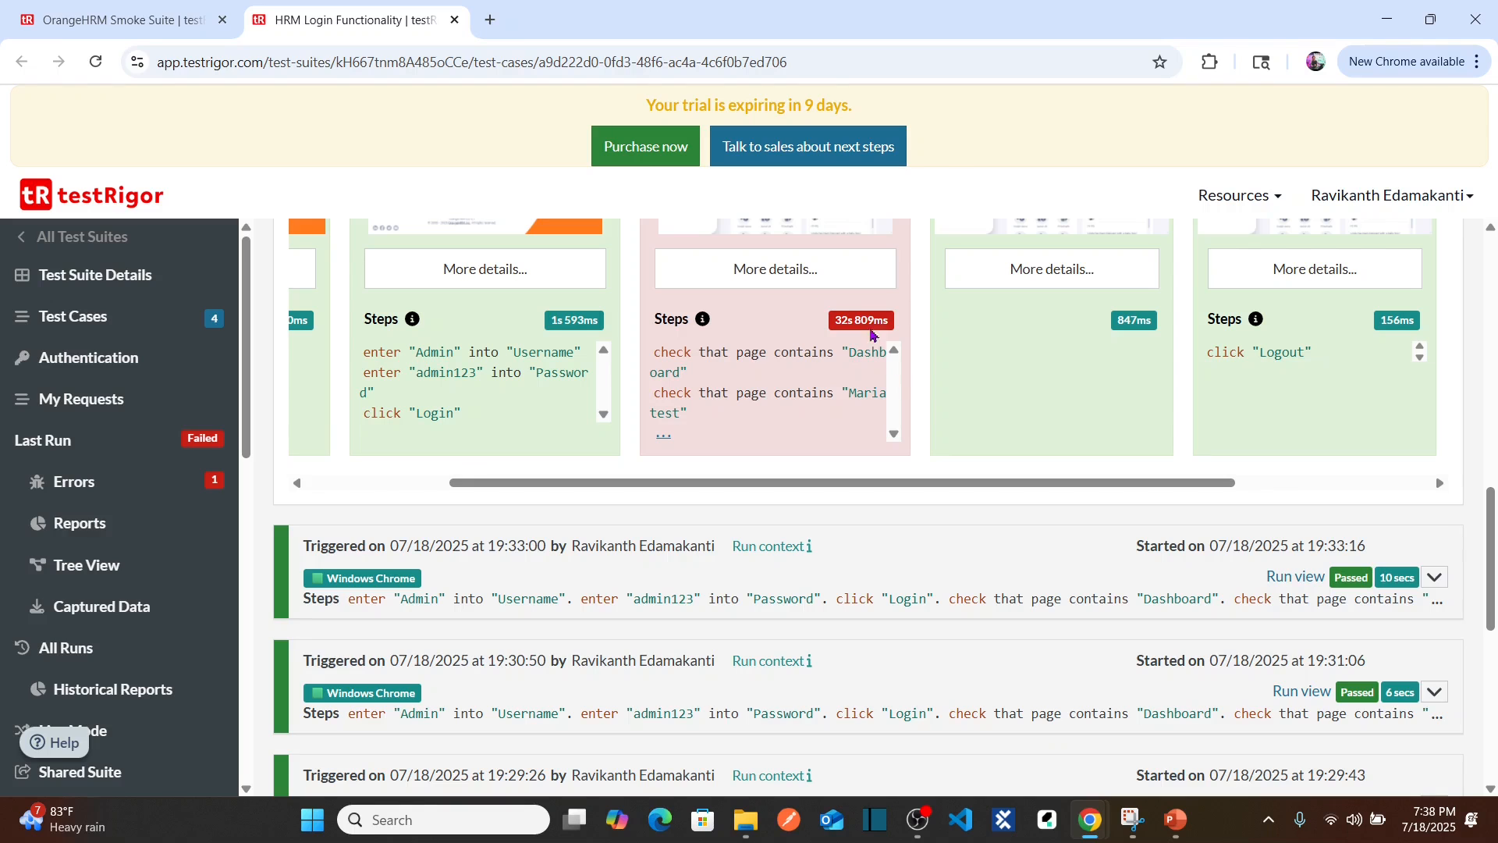
# Step: Expand the failed step and read its crash info about the missing 'Maria test' text
pyautogui.click(822, 286)
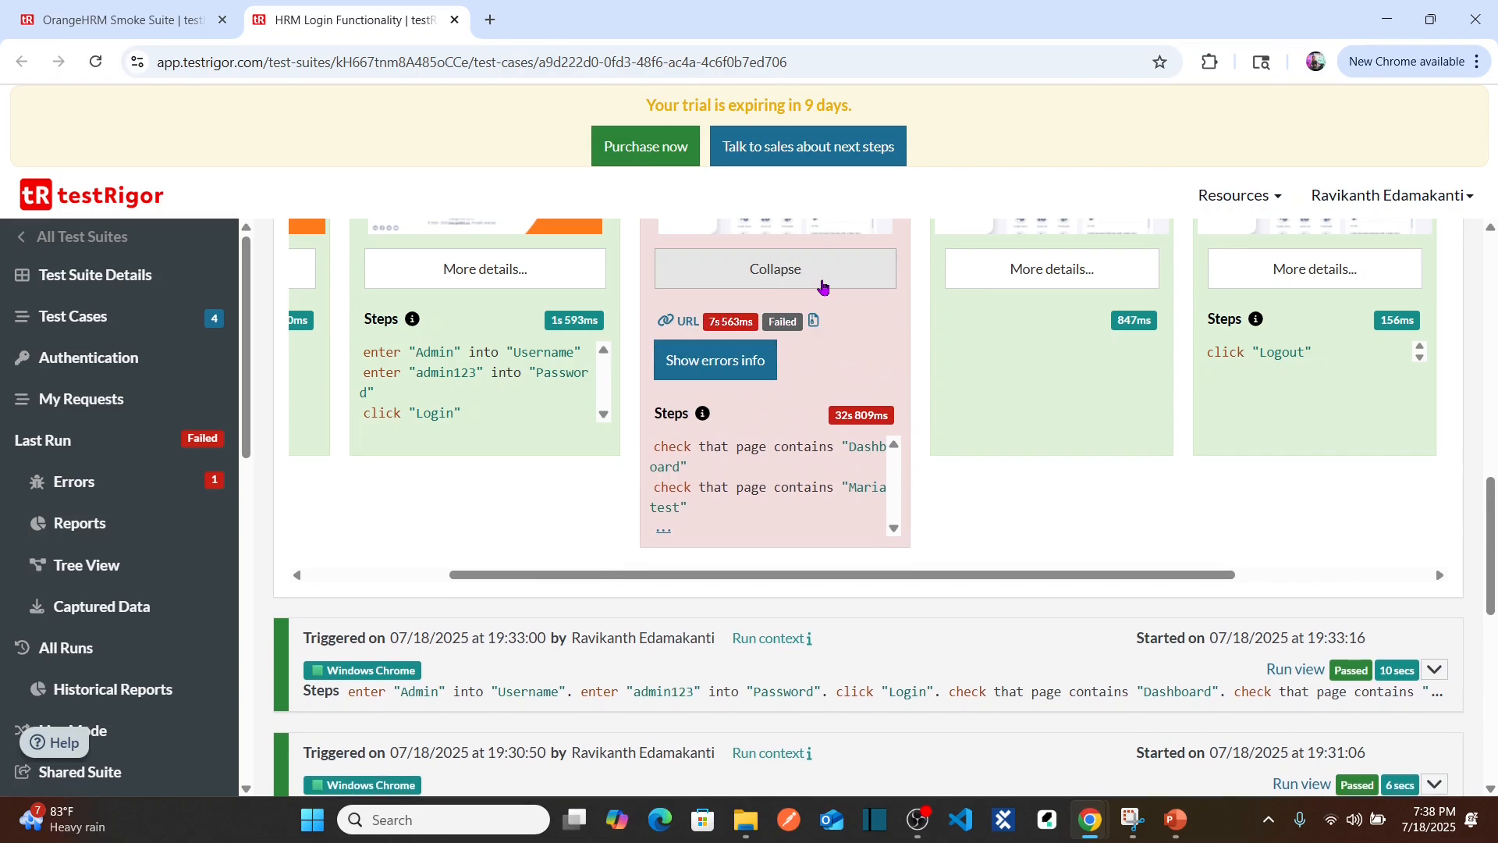
pyautogui.click(754, 375)
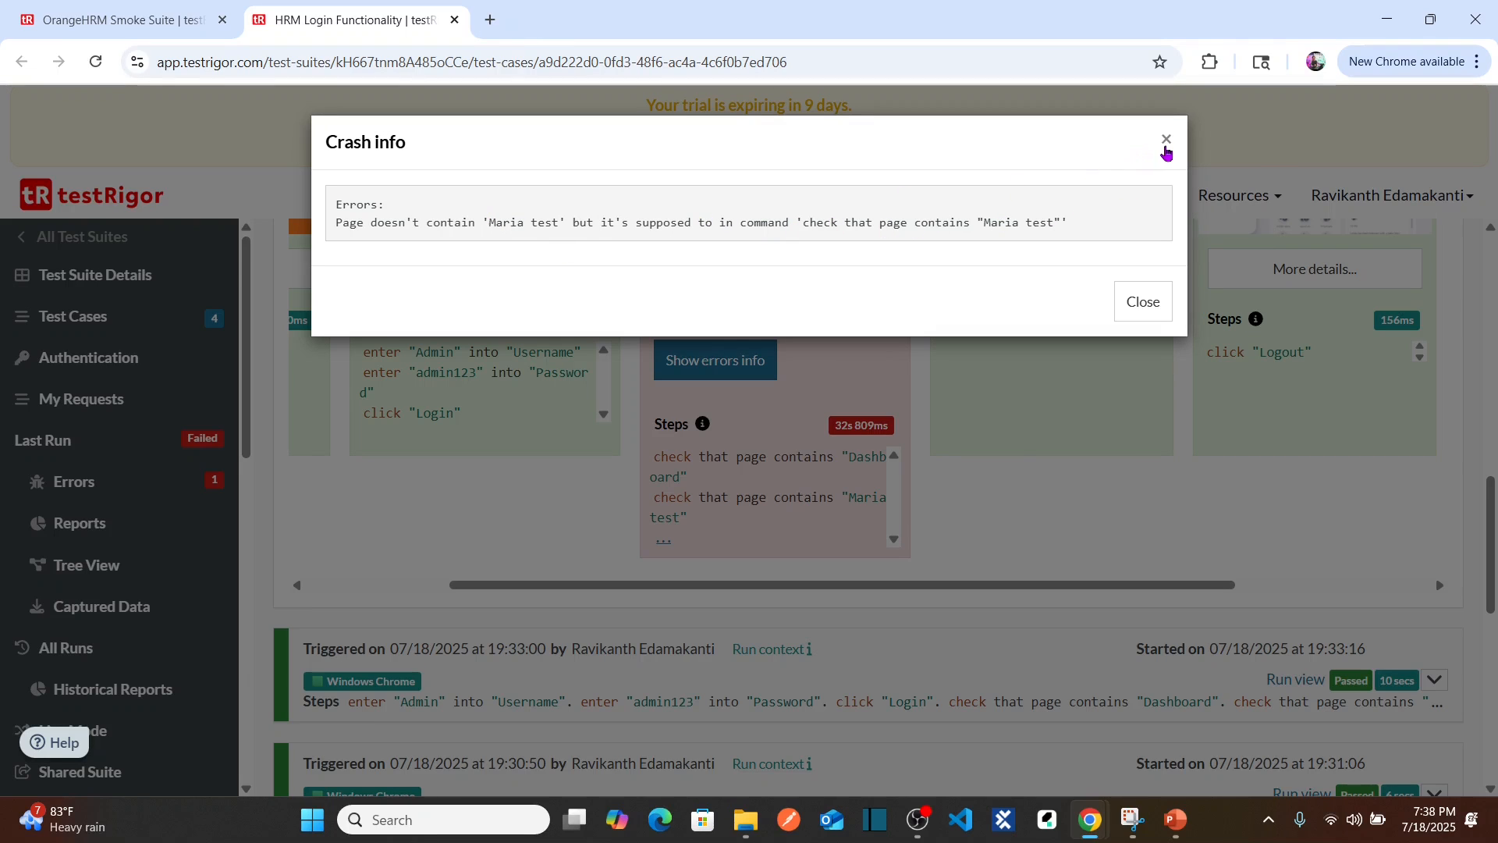
pyautogui.click(1167, 141)
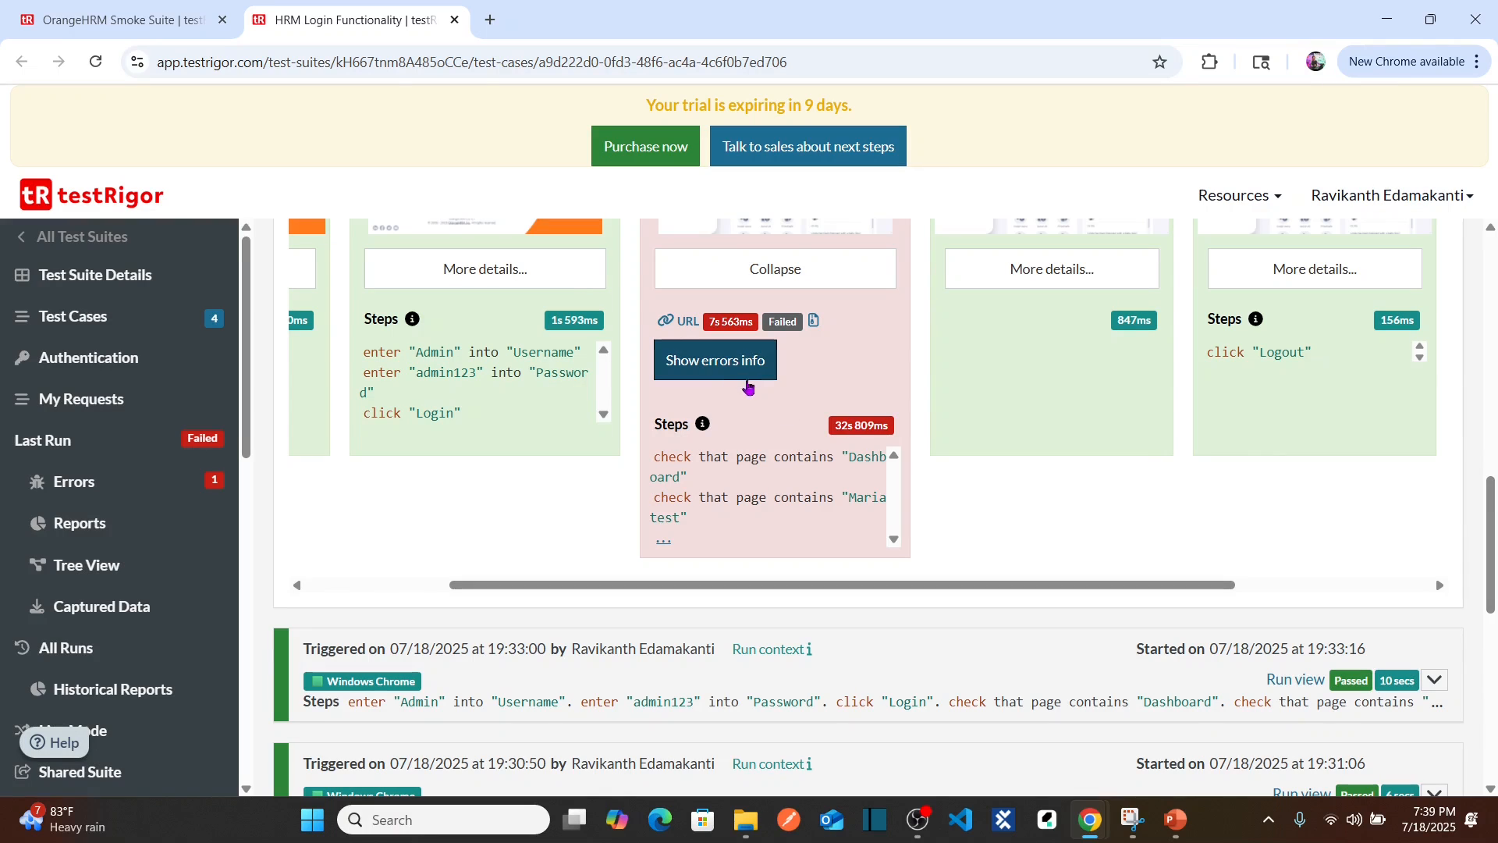
pyautogui.click(712, 370)
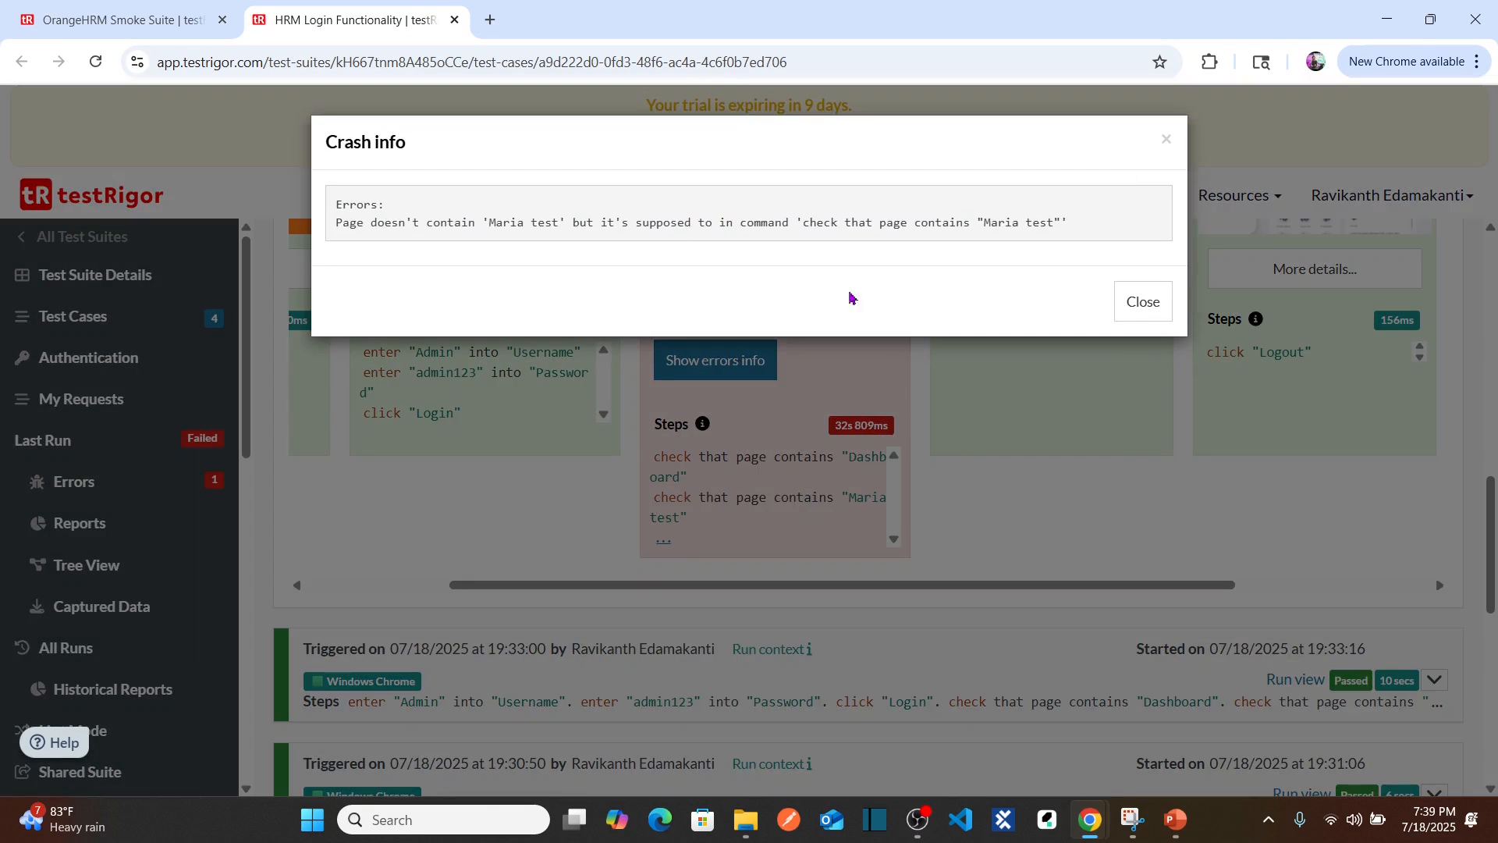
pyautogui.click(1165, 143)
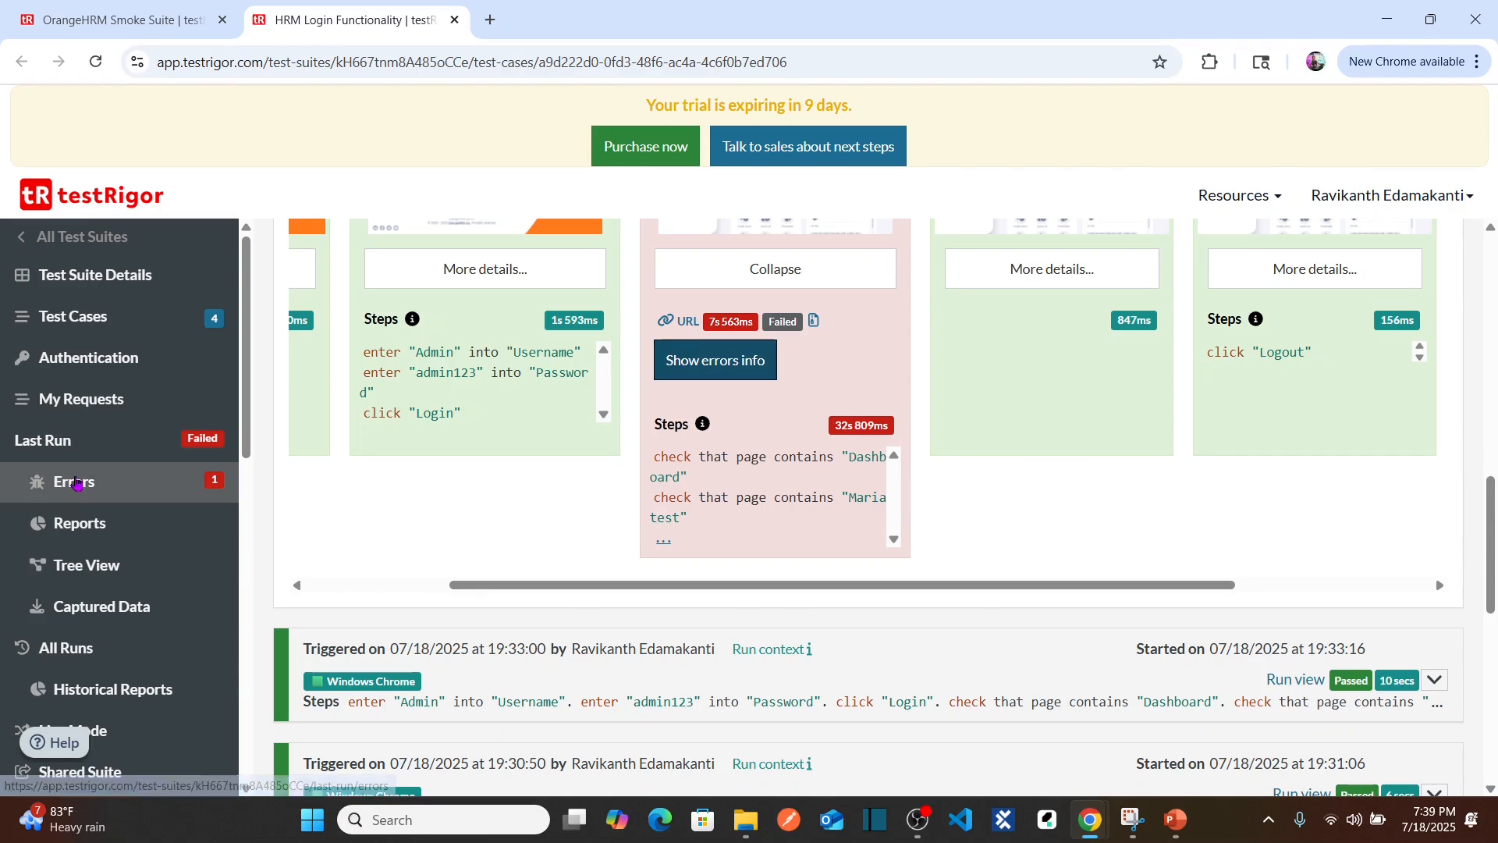
# Step: Review the last run's Errors list and its results Report
pyautogui.click(74, 481)
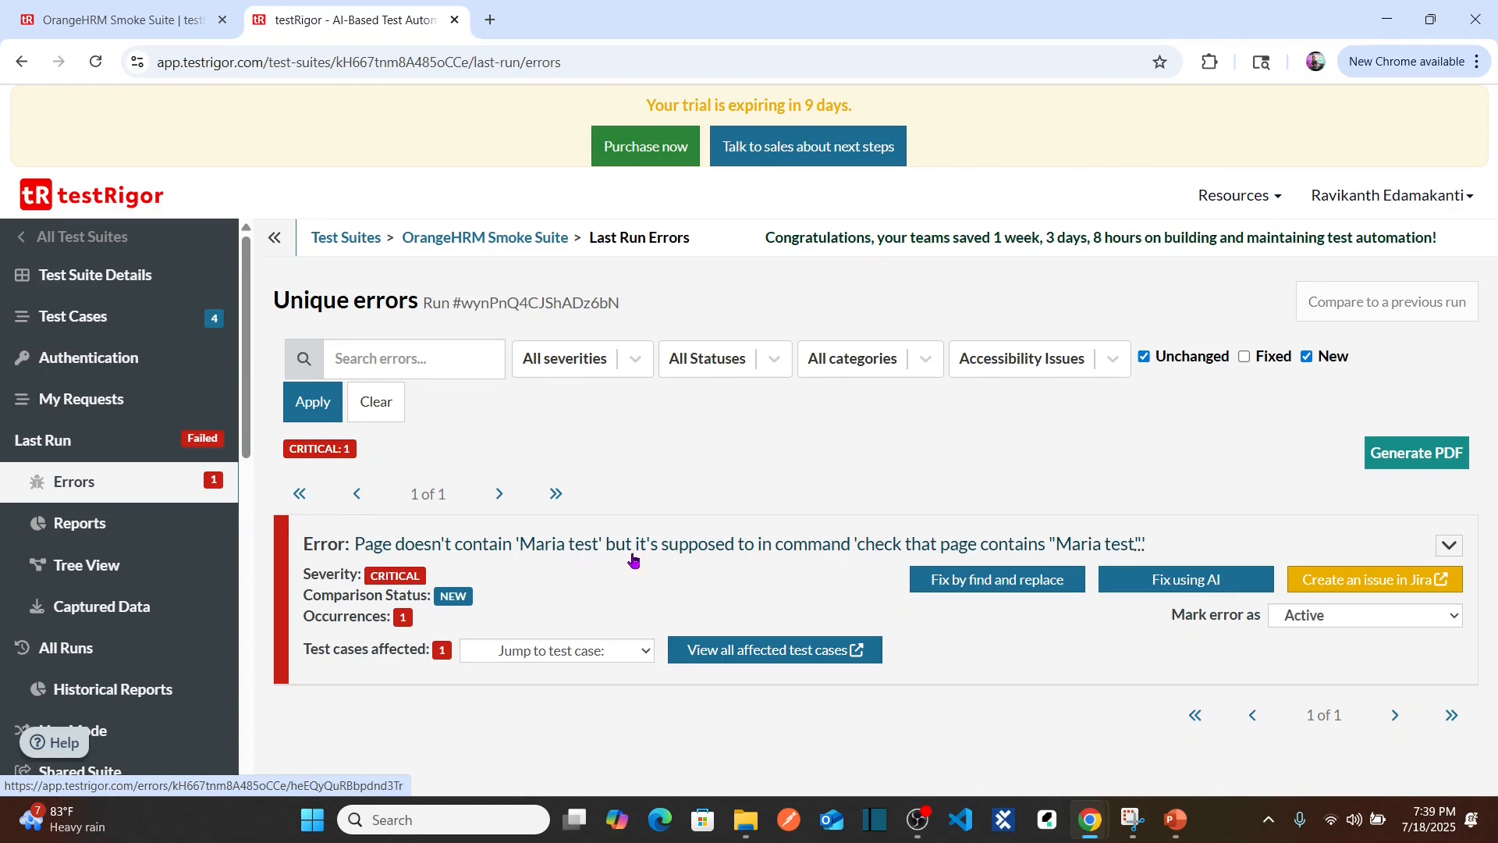
pyautogui.click(121, 532)
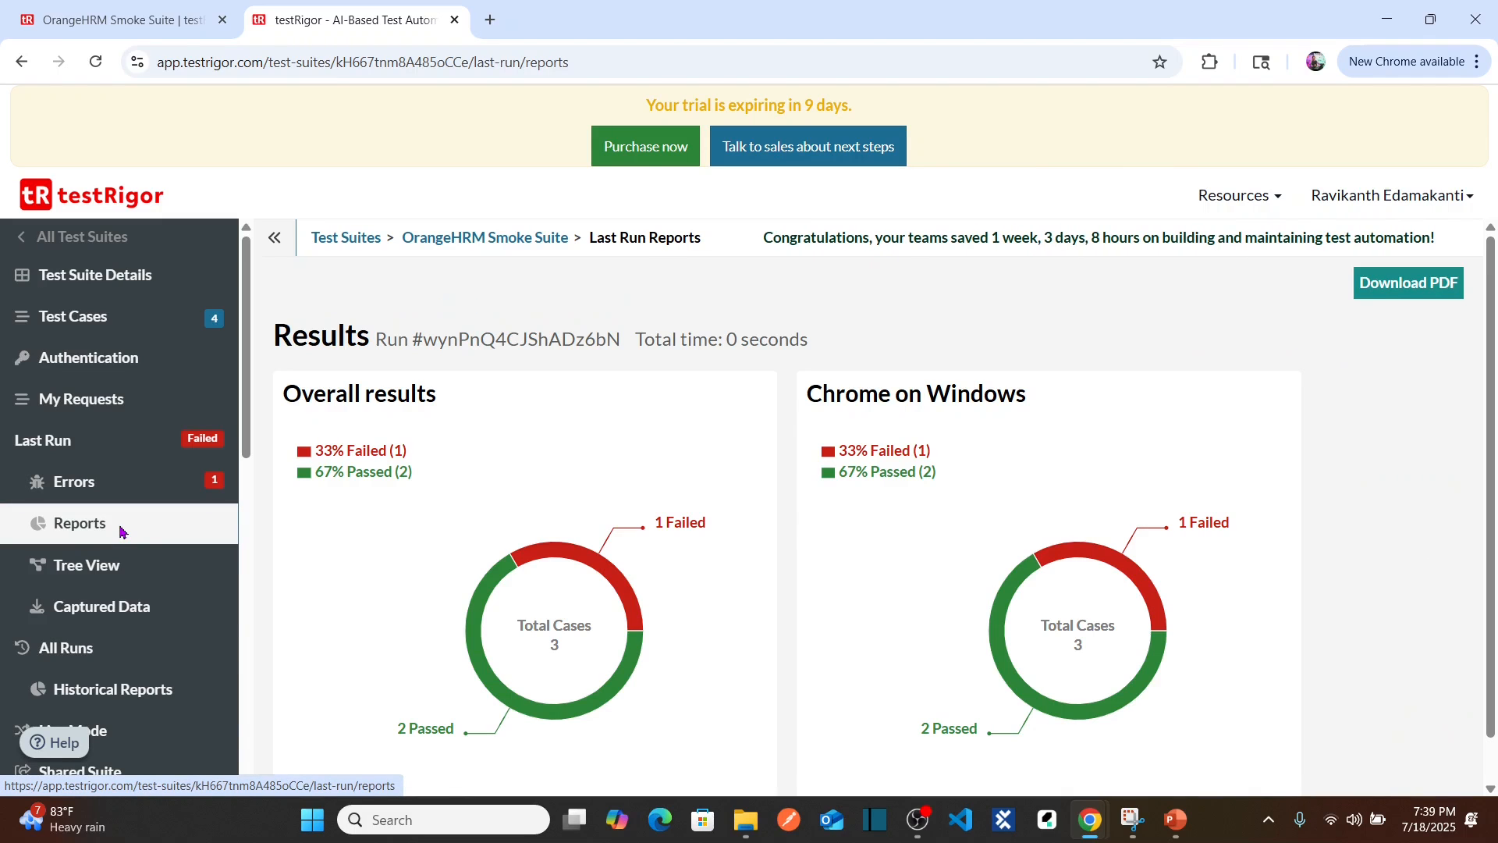
pyautogui.scroll(-1, 1488, 352)
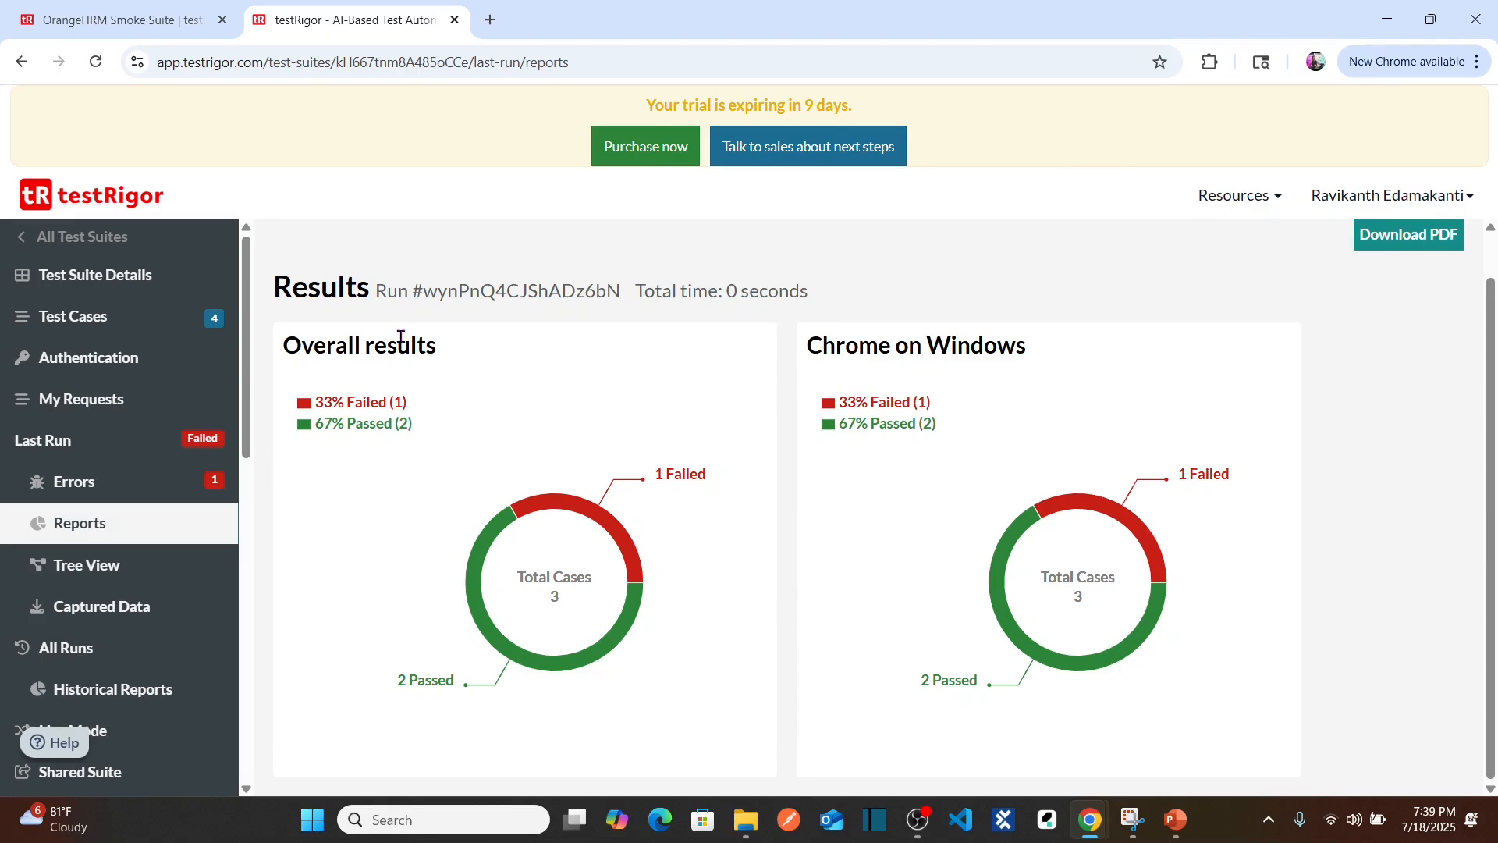
# Step: Expand the Home Screen, login, Buzz and Logout nodes in the Last Run Tree View, then return to Test Cases
pyautogui.click(86, 567)
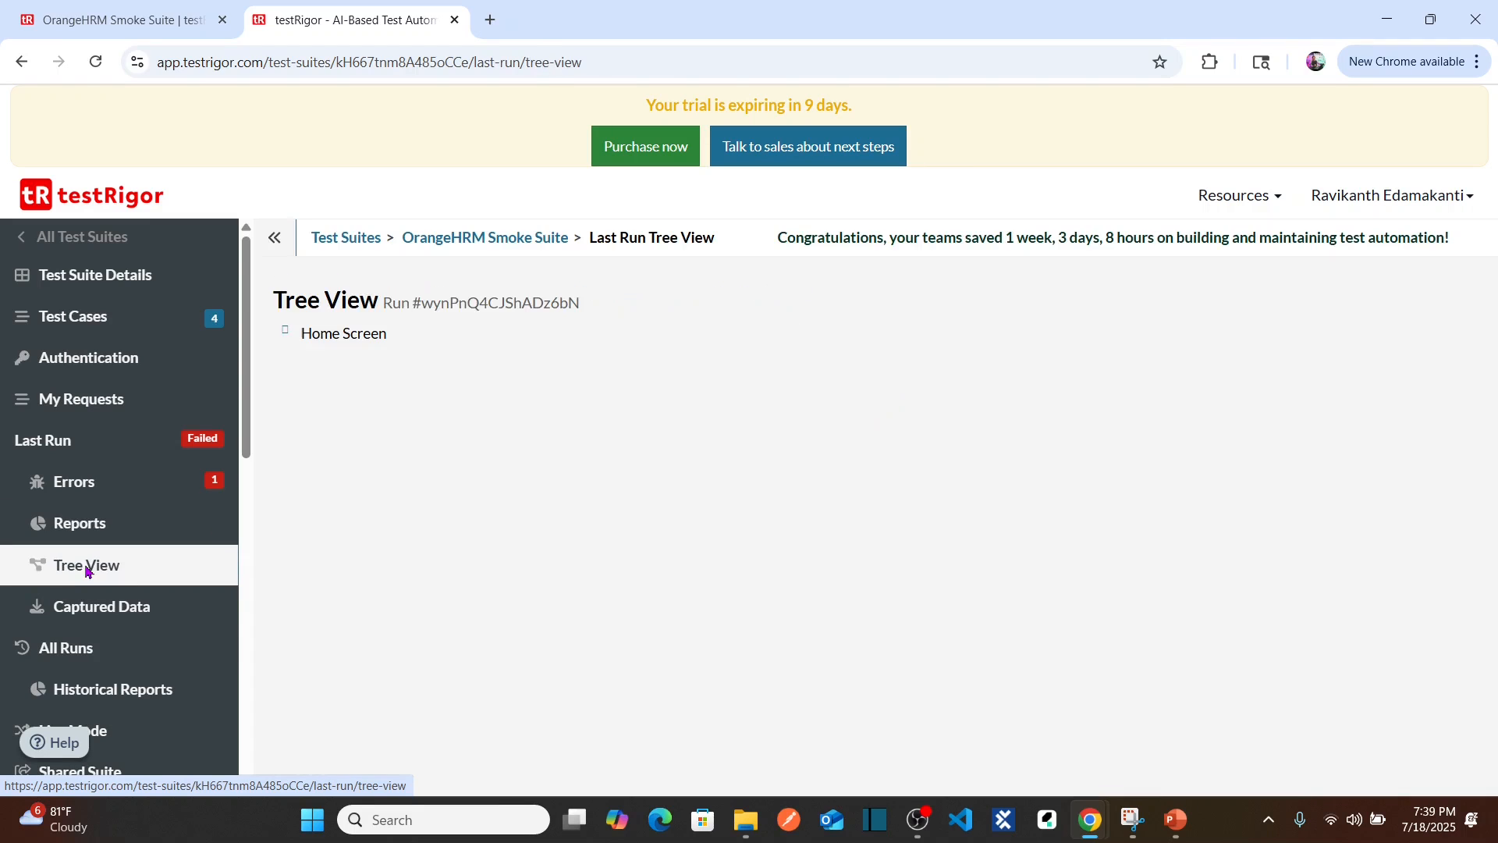
pyautogui.click(288, 333)
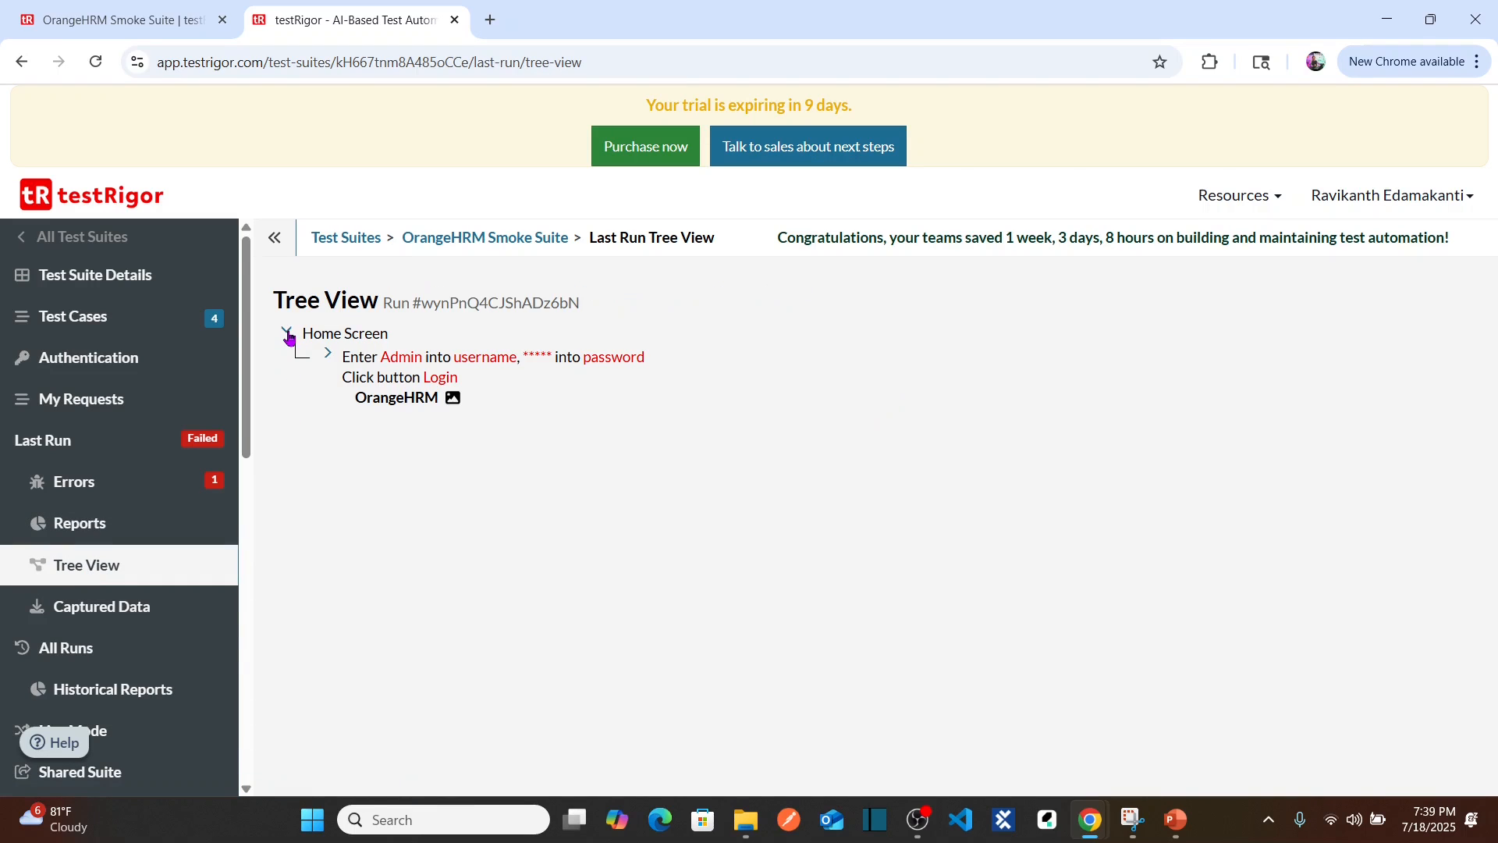
pyautogui.click(329, 357)
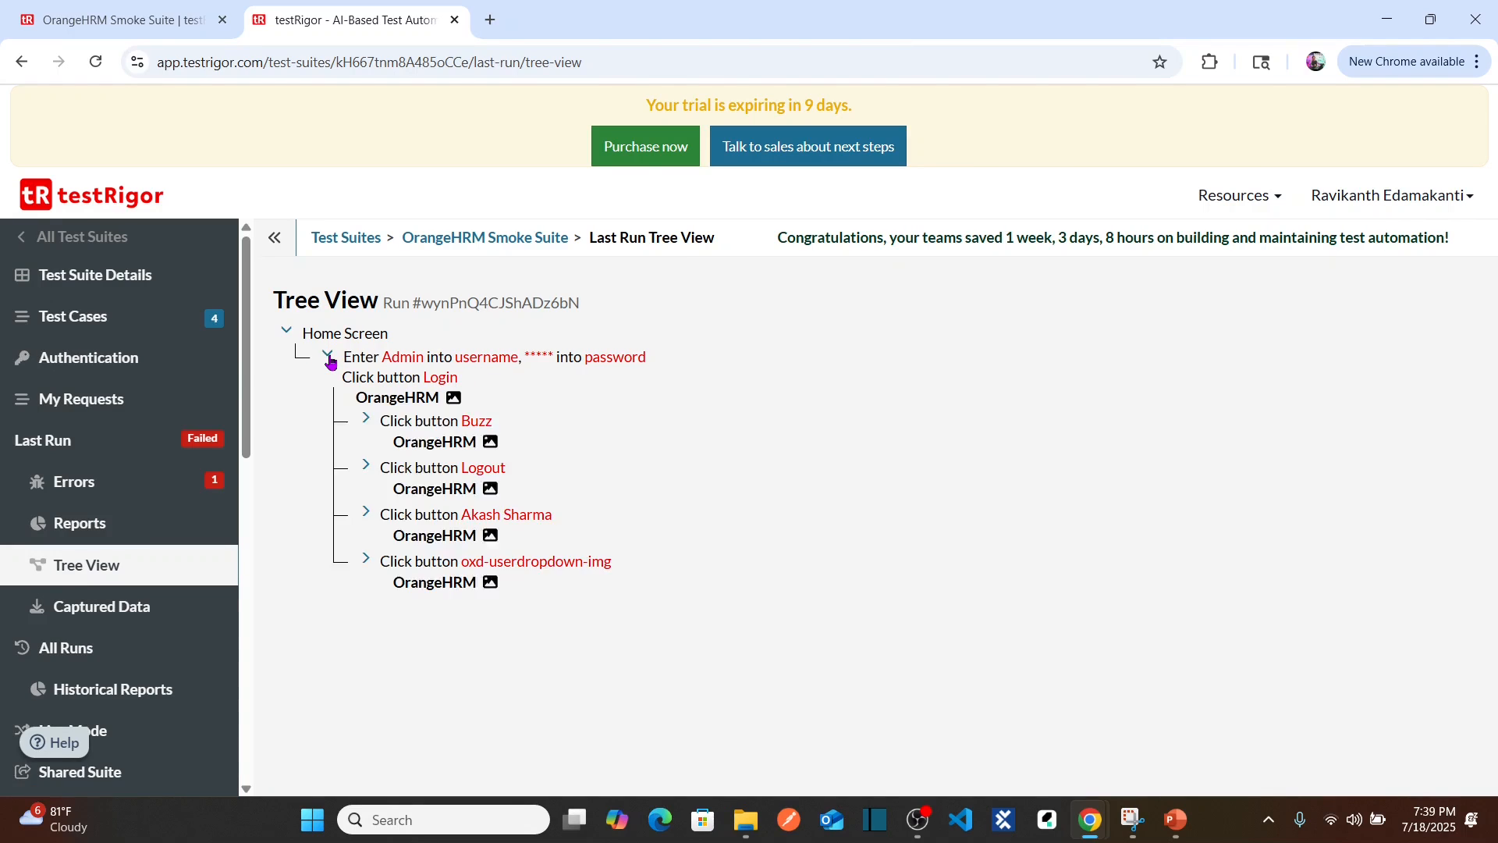
pyautogui.click(369, 423)
pyautogui.click(368, 423)
pyautogui.click(362, 471)
pyautogui.click(362, 471)
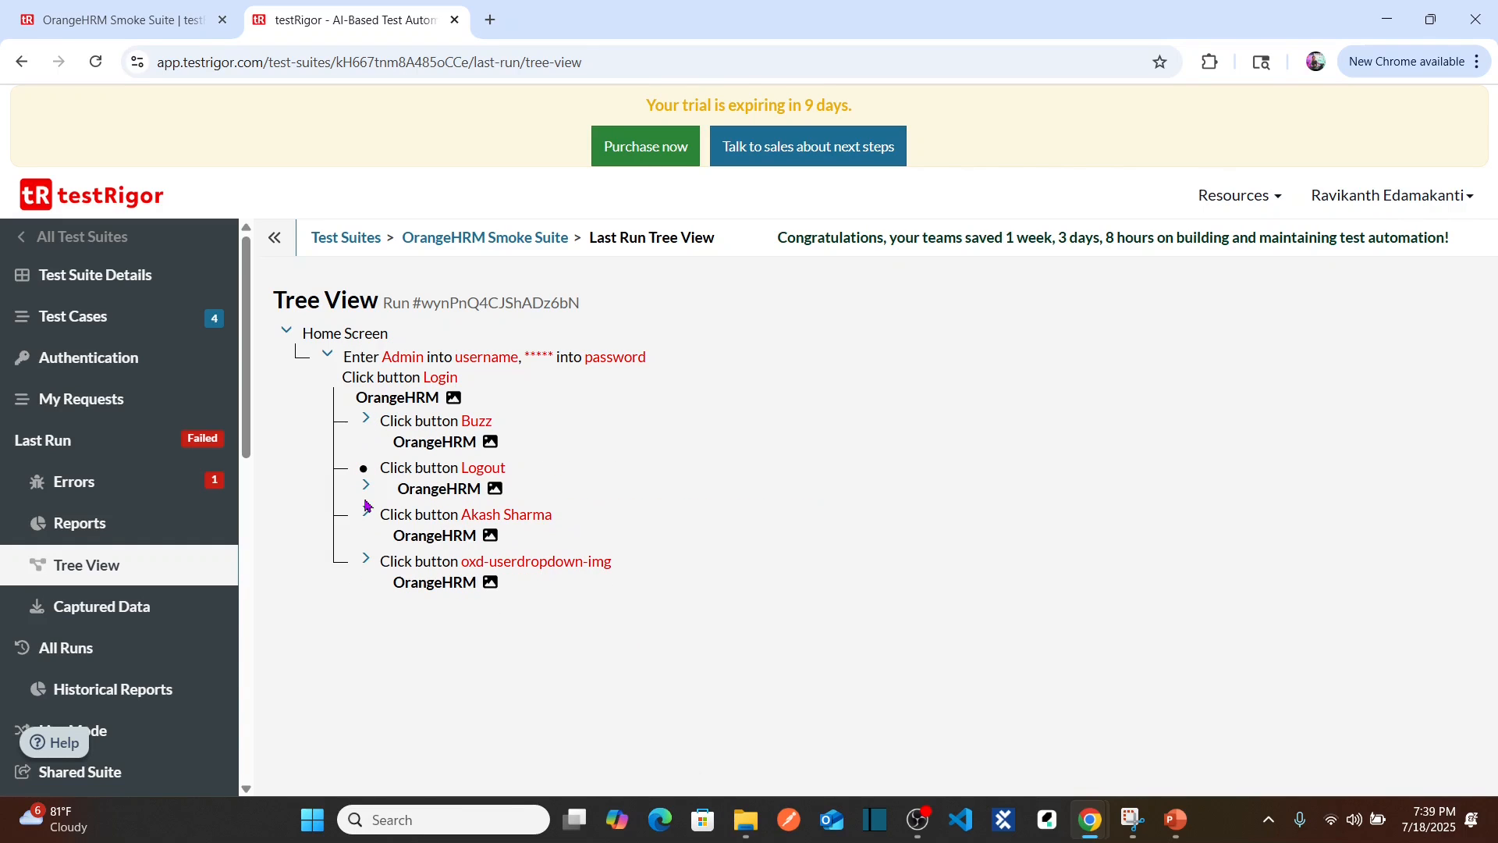
pyautogui.click(368, 426)
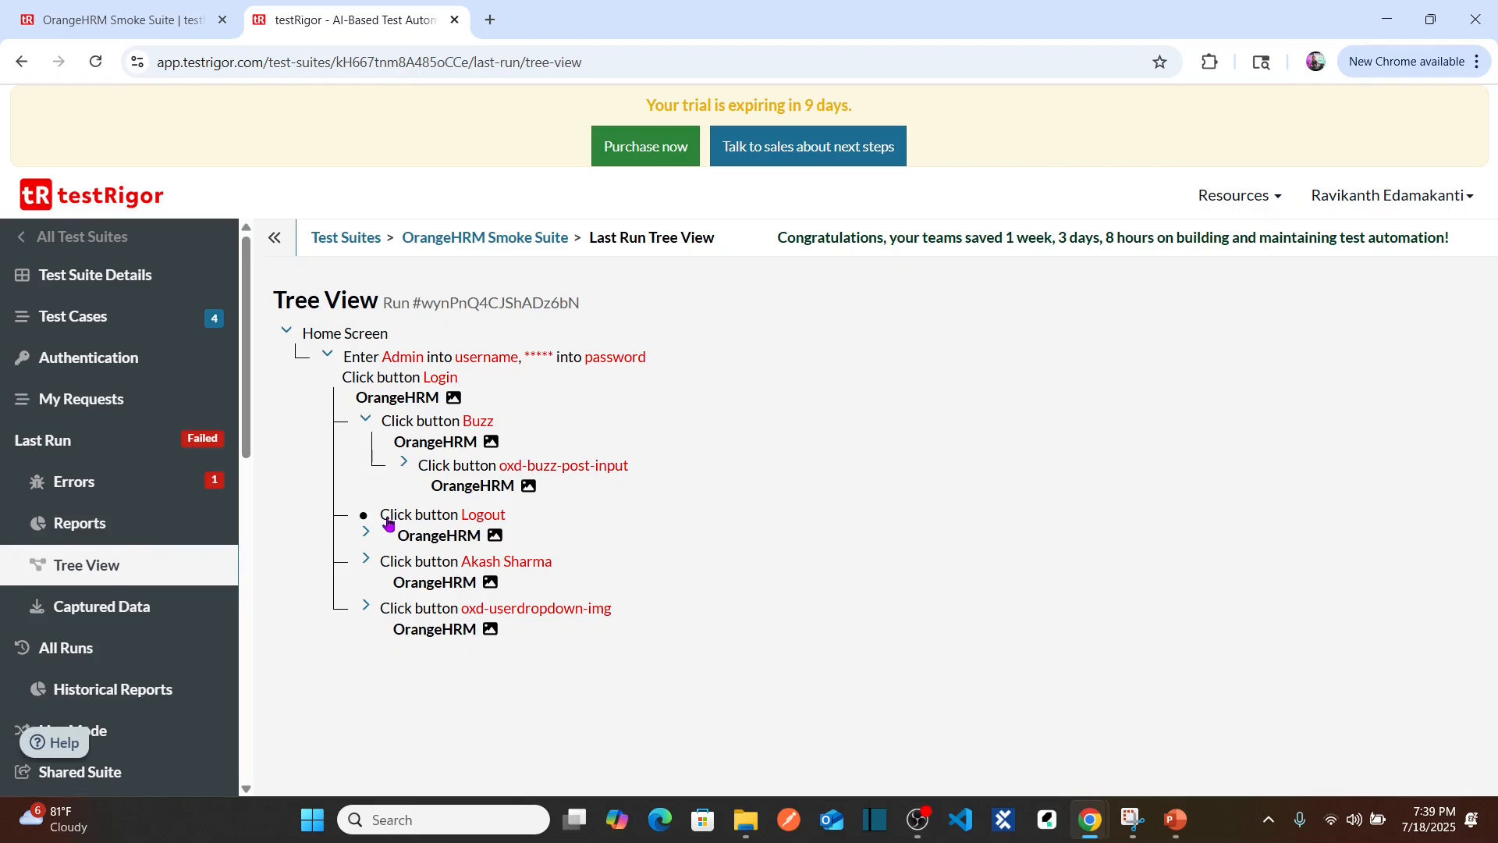
pyautogui.click(123, 323)
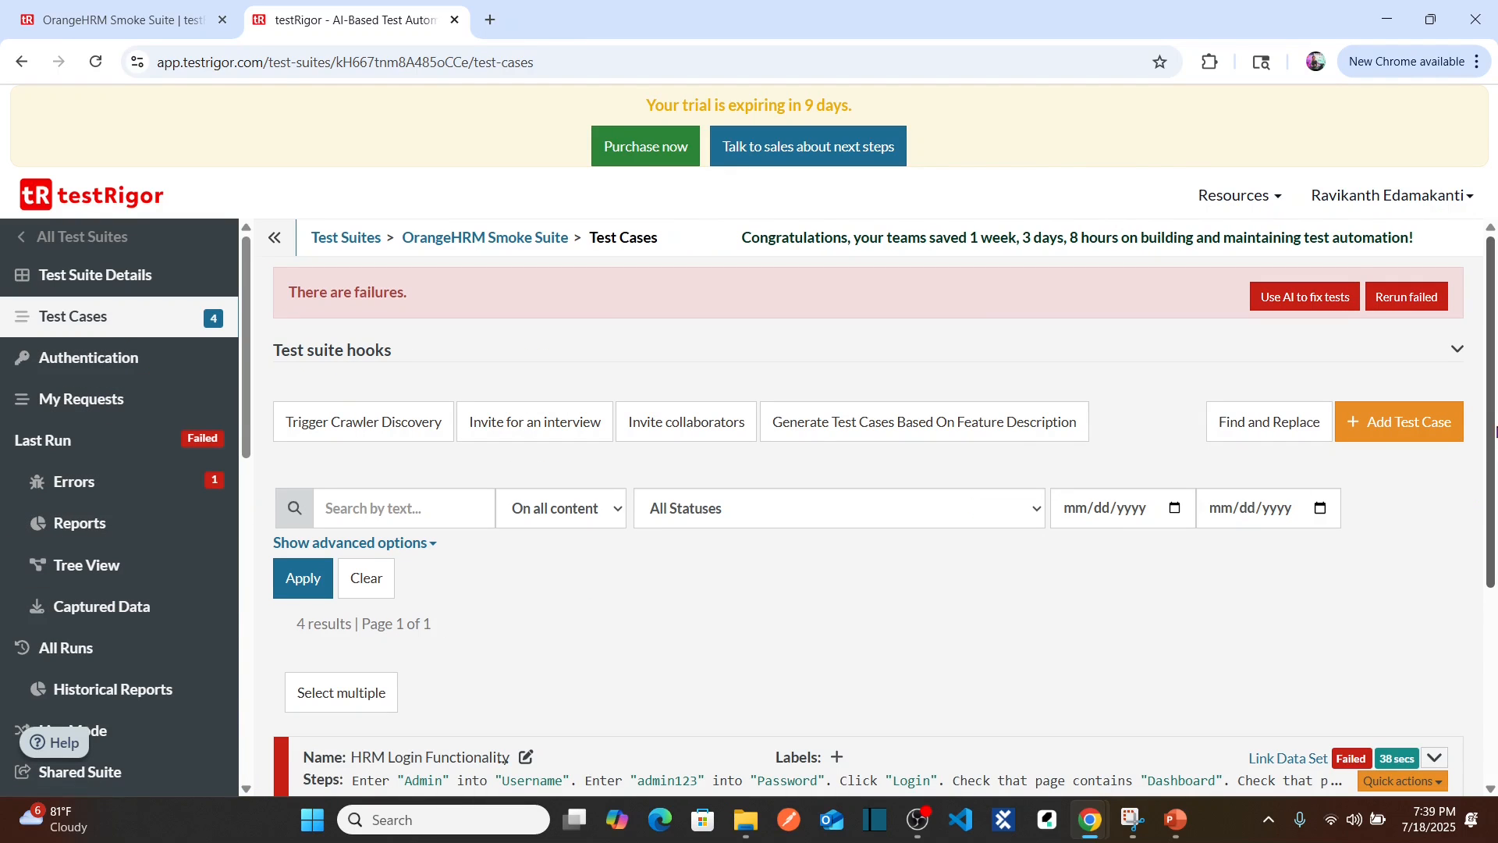
pyautogui.moveTo(1489, 425); pyautogui.dragTo(1495, 535)
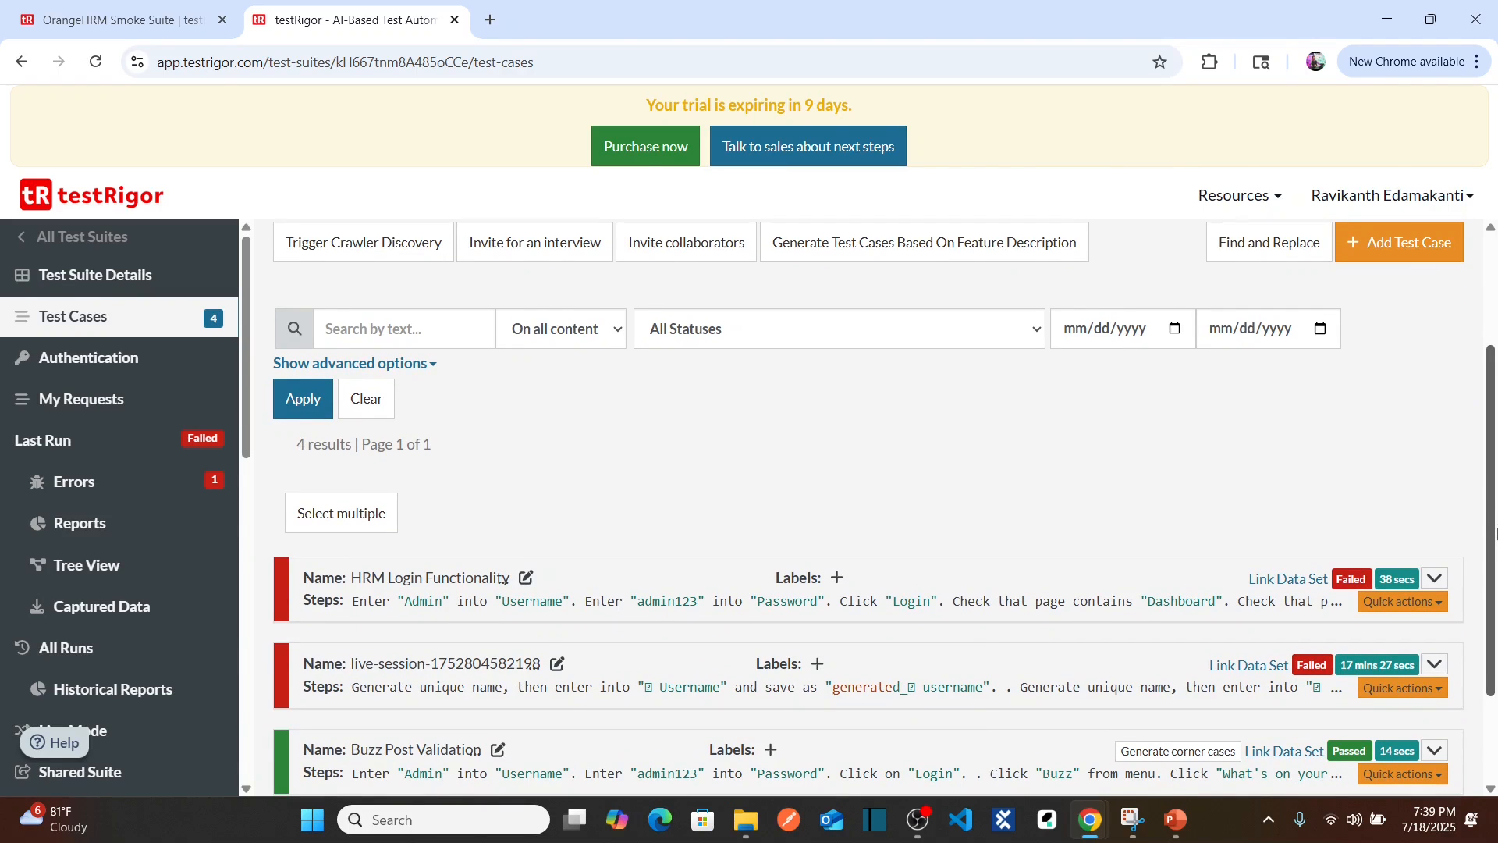
pyautogui.moveTo(1494, 512); pyautogui.dragTo(1494, 557)
pyautogui.click(1438, 536)
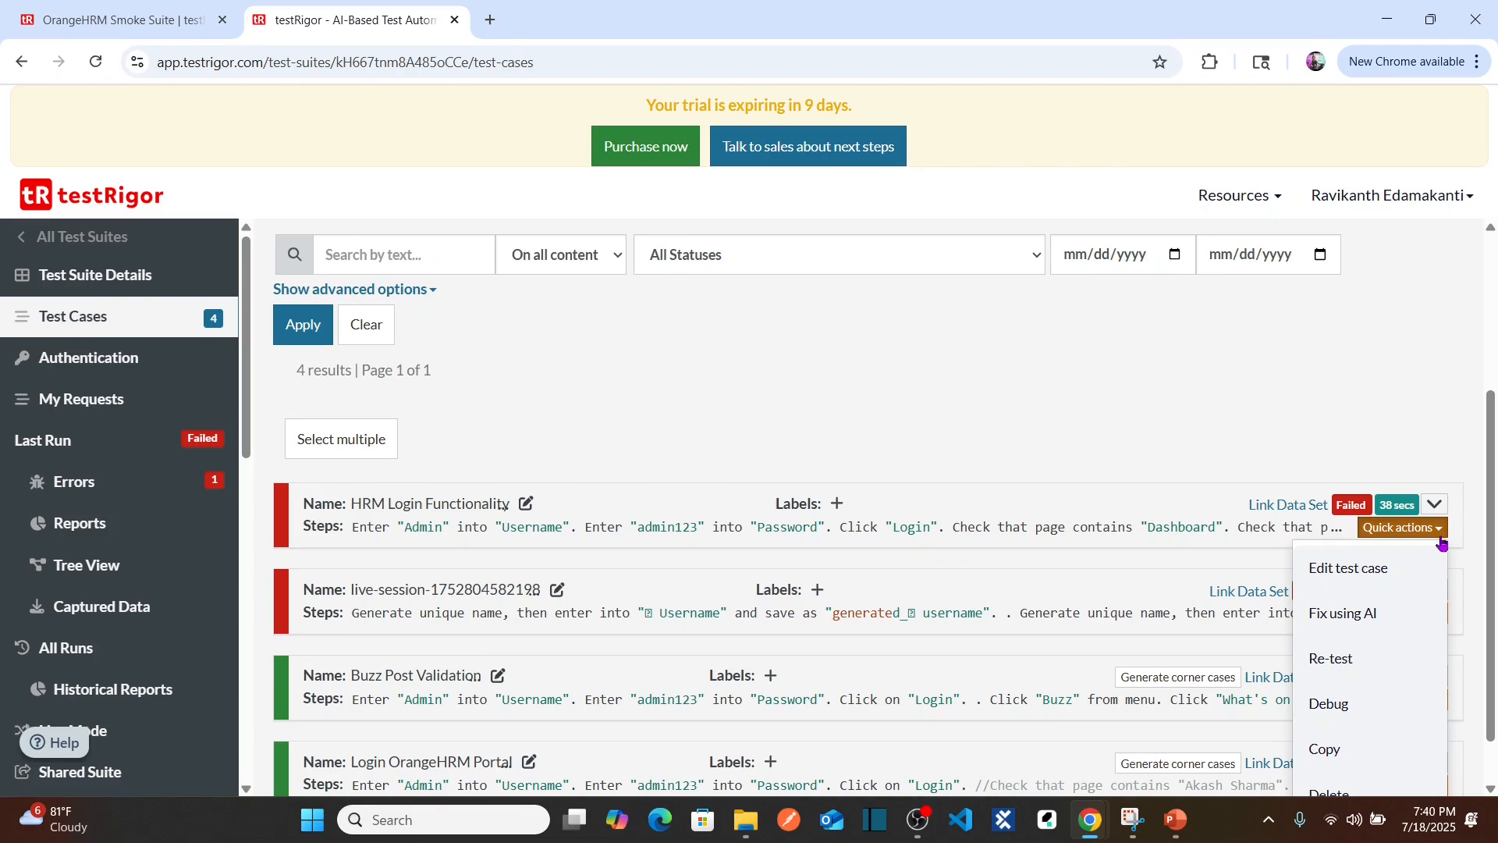
pyautogui.click(1376, 568)
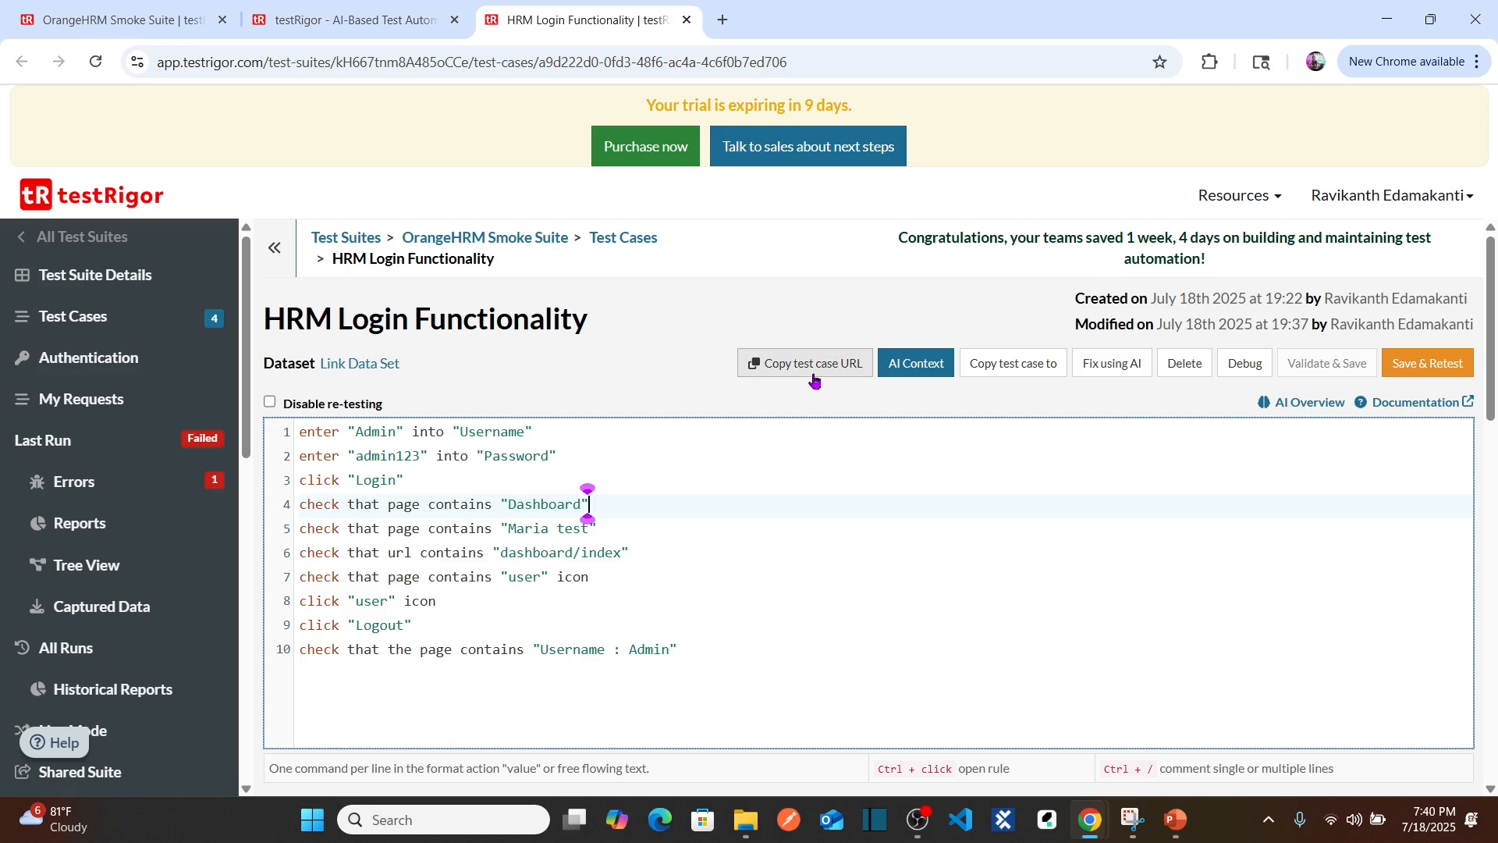
pyautogui.press('Left')
pyautogui.press('Down')
pyautogui.press('Right')
pyautogui.hotkey('ctrl', 'shift', 'Left')
pyautogui.hotkey('ctrl', 'shift', 'Left')
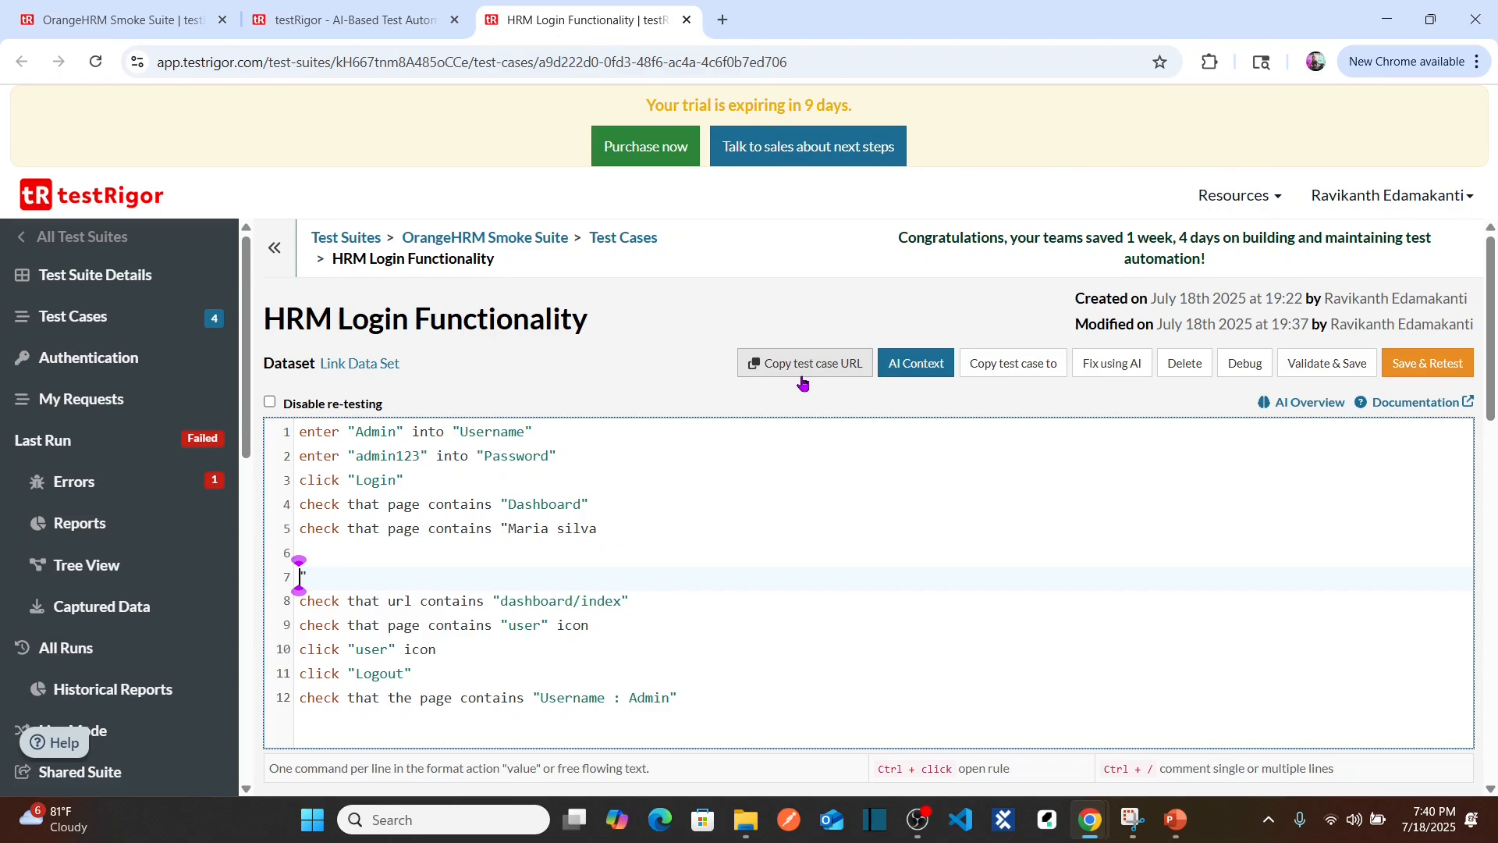
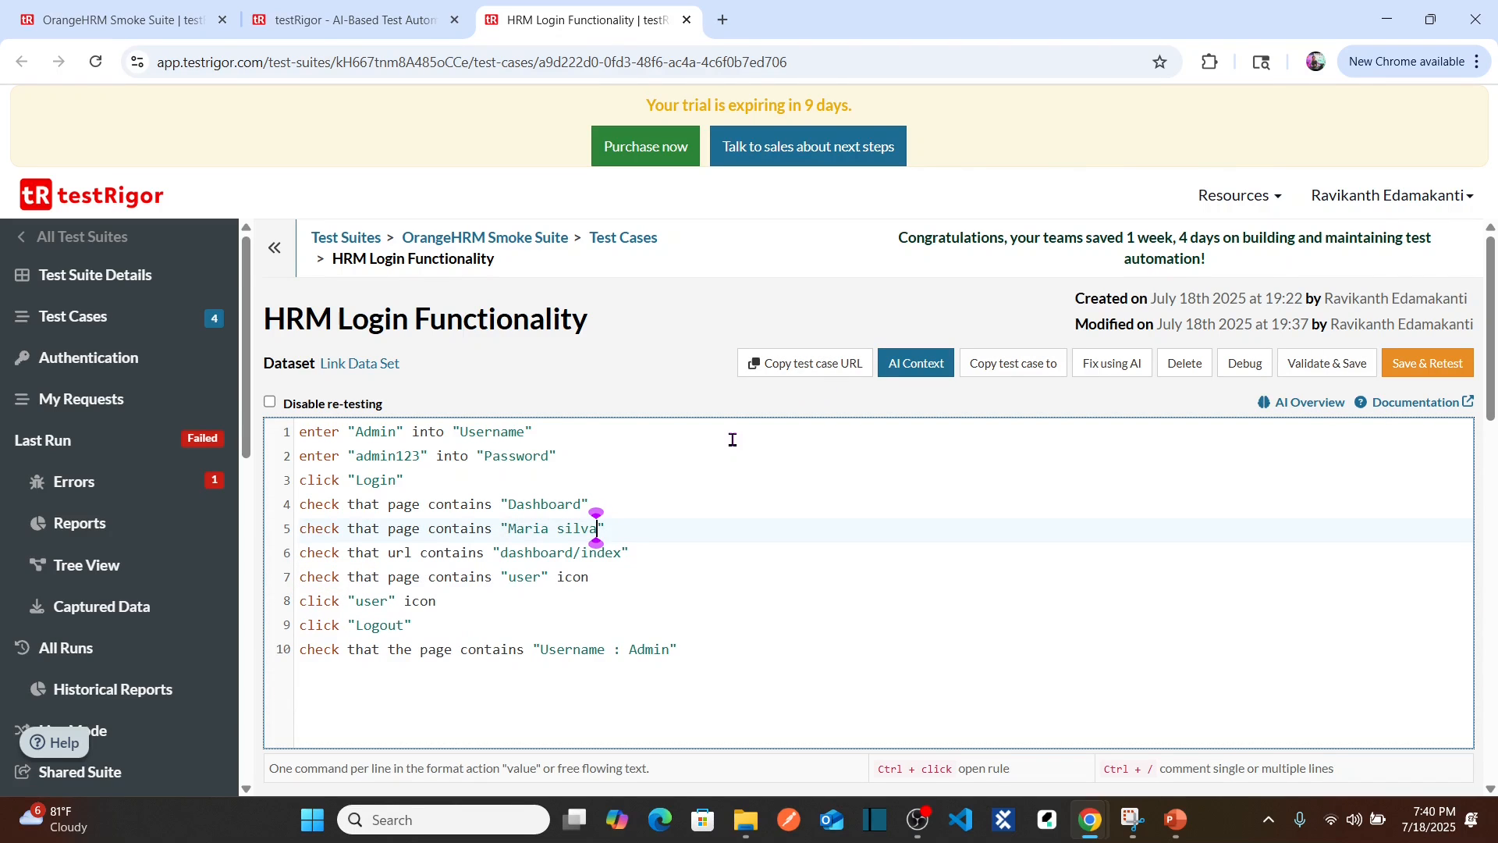
pyautogui.press('Right')
# Step: Save and retest the test case, then expand the new run's step details
pyautogui.click(1440, 367)
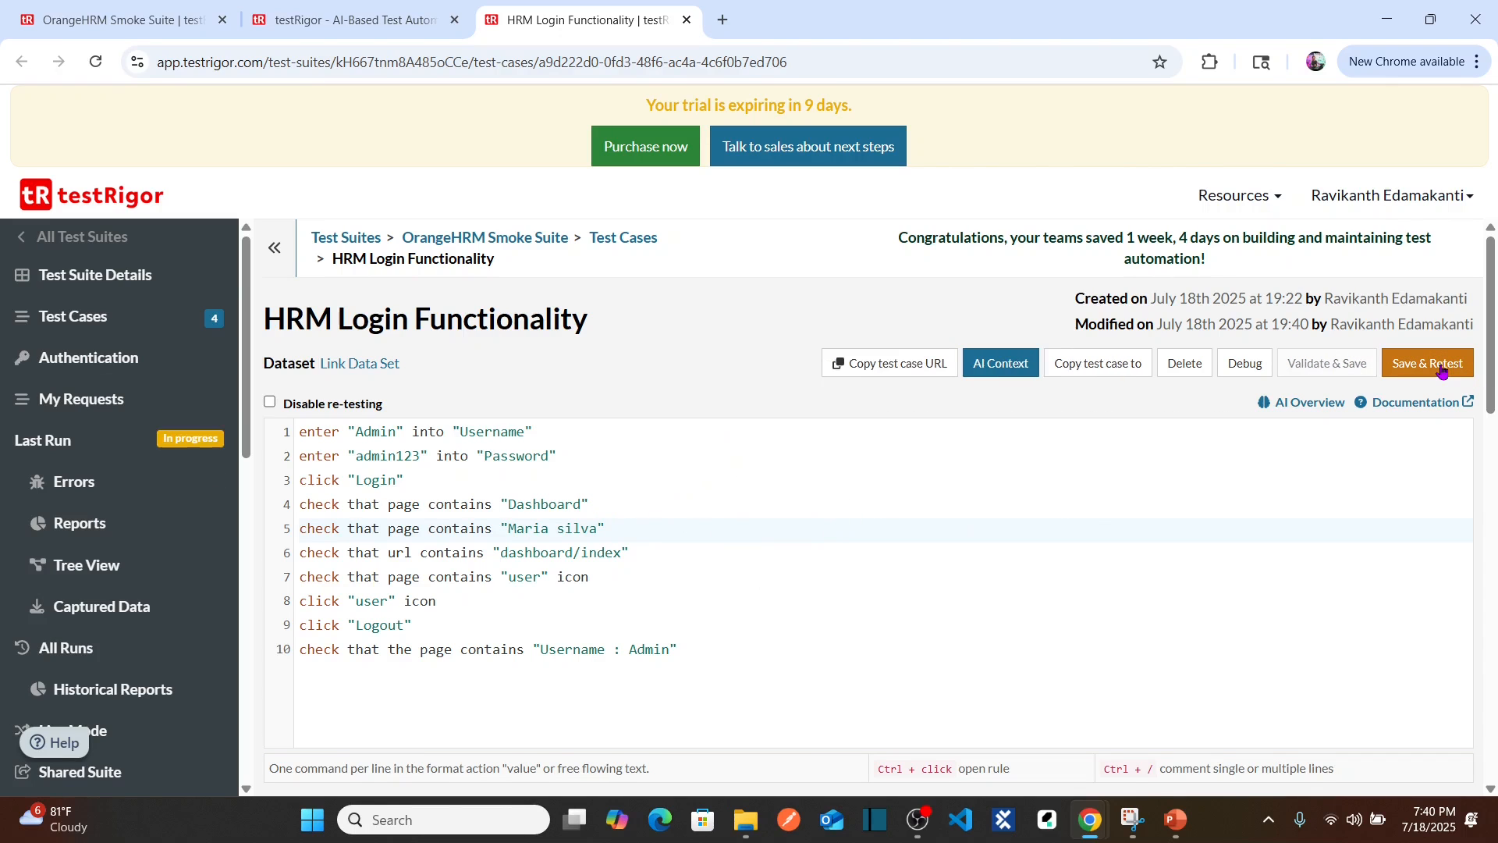
pyautogui.moveTo(1492, 269); pyautogui.dragTo(1488, 441)
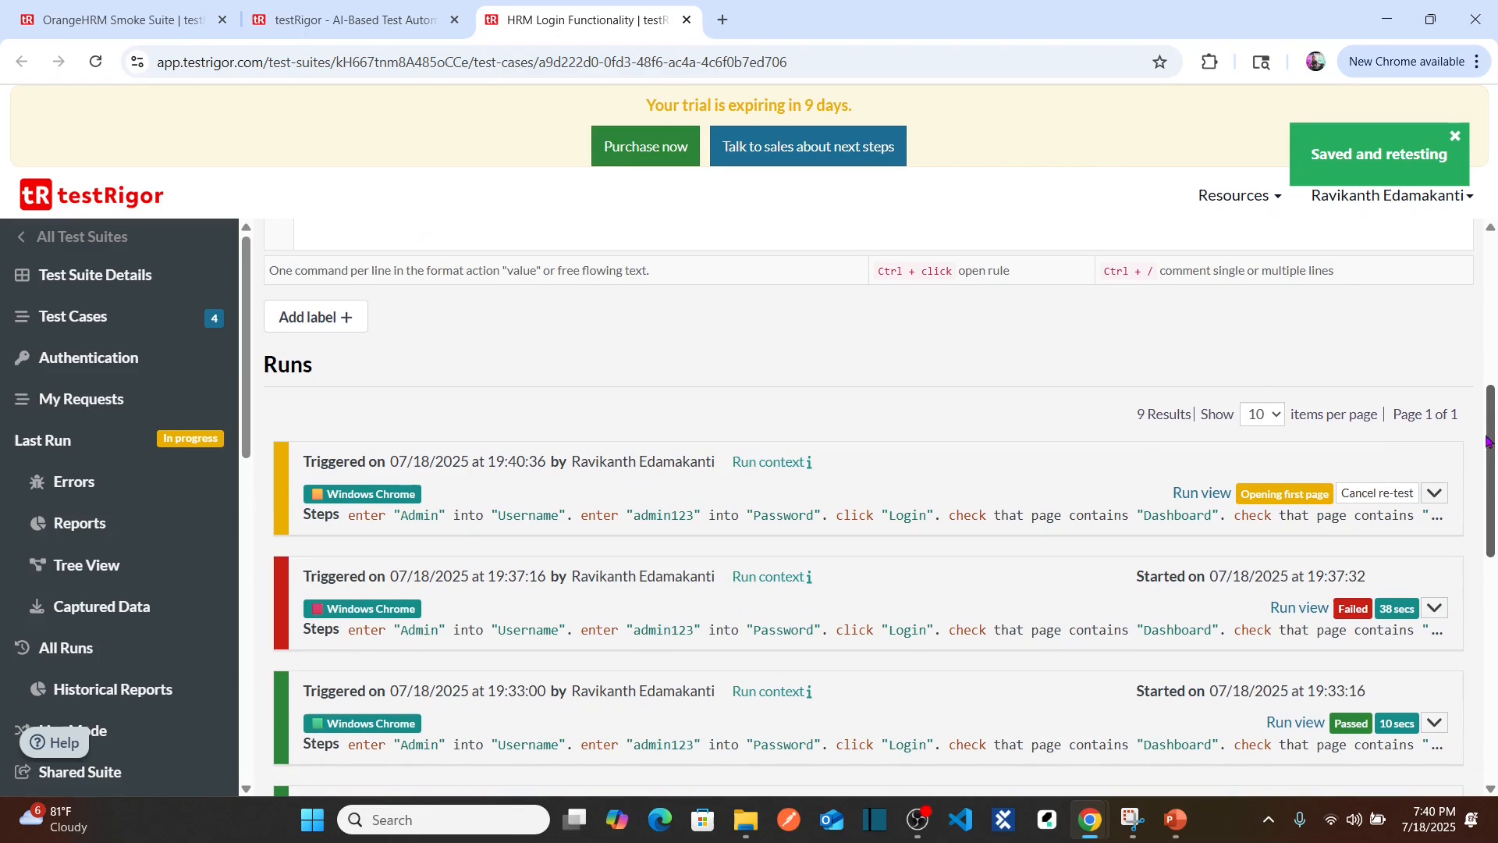
pyautogui.click(1434, 492)
pyautogui.scroll(-2, 1435, 492)
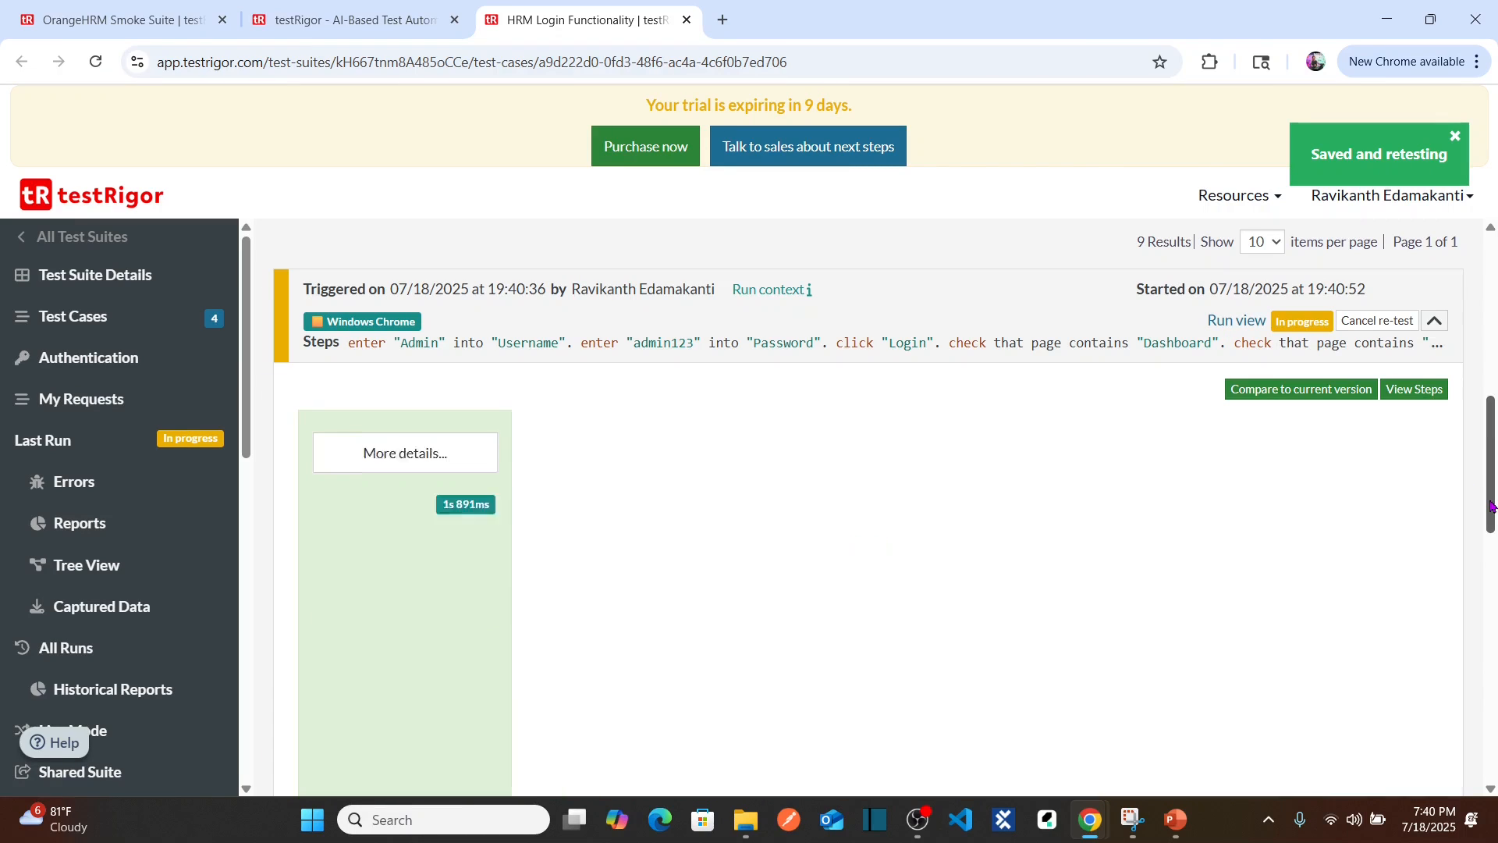
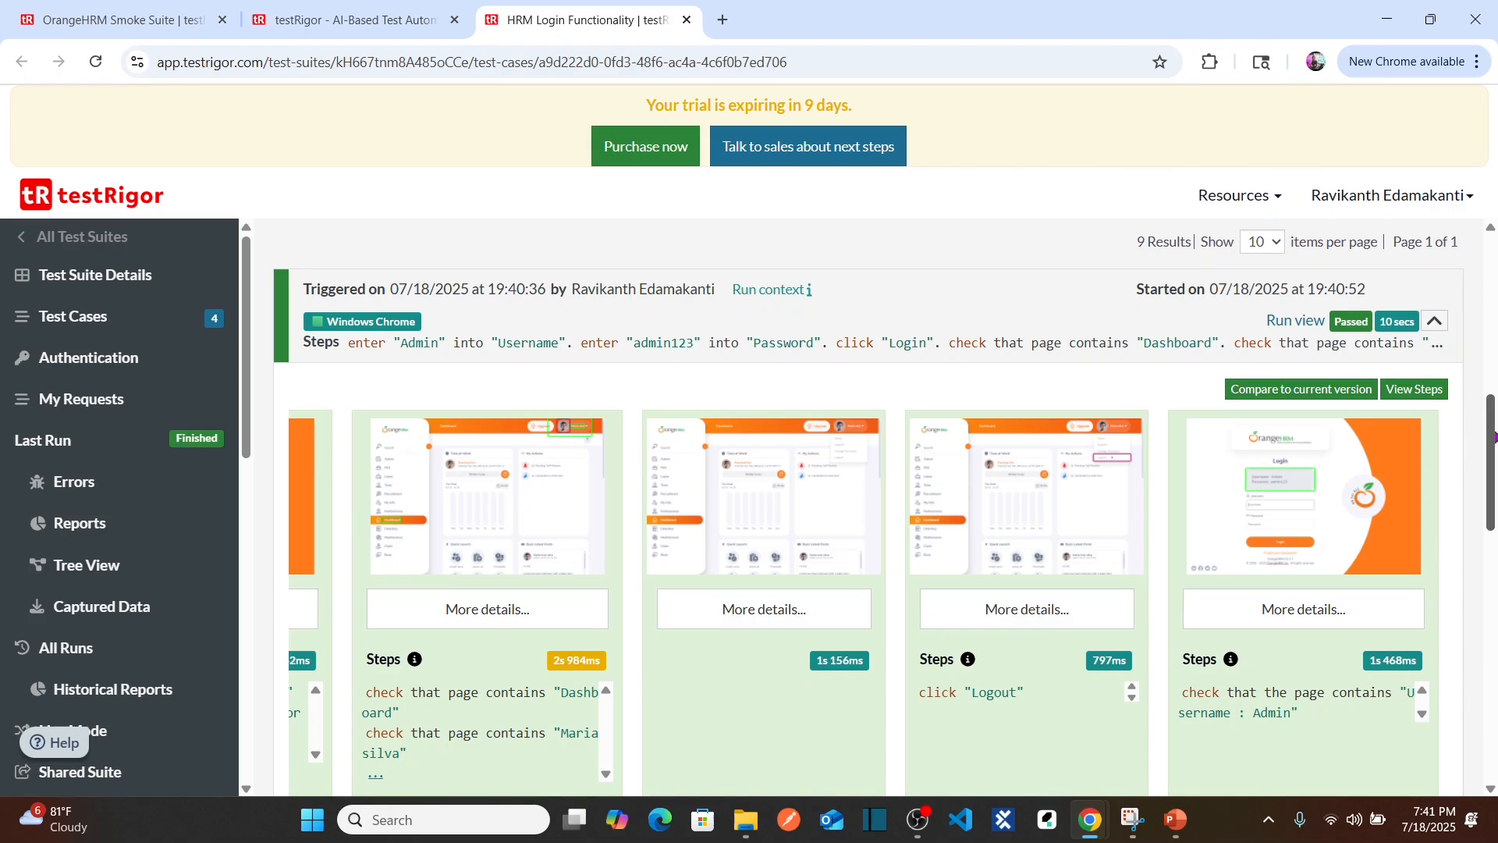
# Step: Expand the failed 19:37 run row to show its step screenshots and timings
pyautogui.moveTo(1492, 440); pyautogui.dragTo(1475, 537)
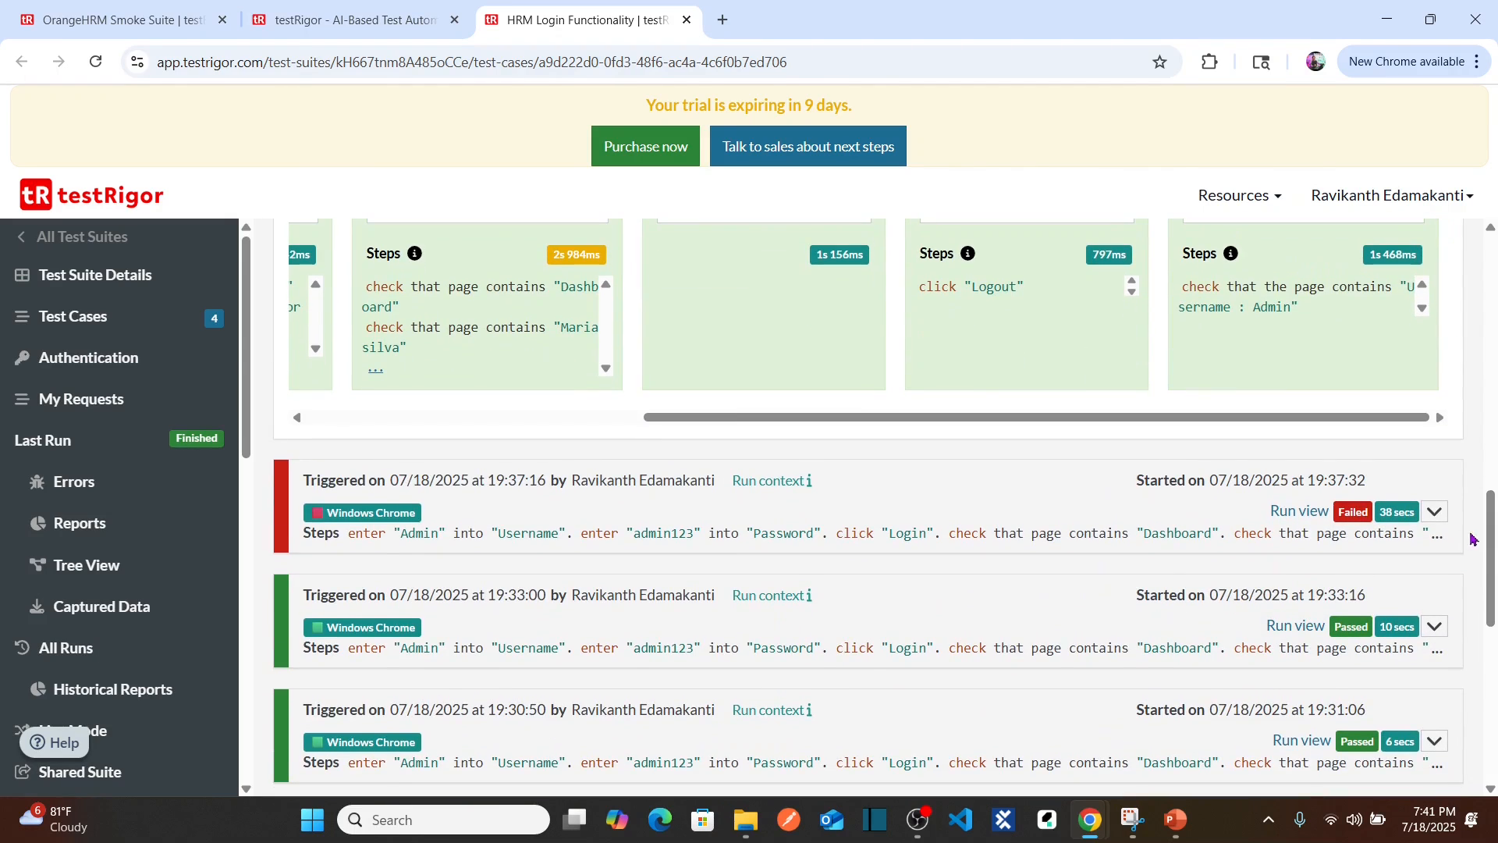
pyautogui.click(1434, 513)
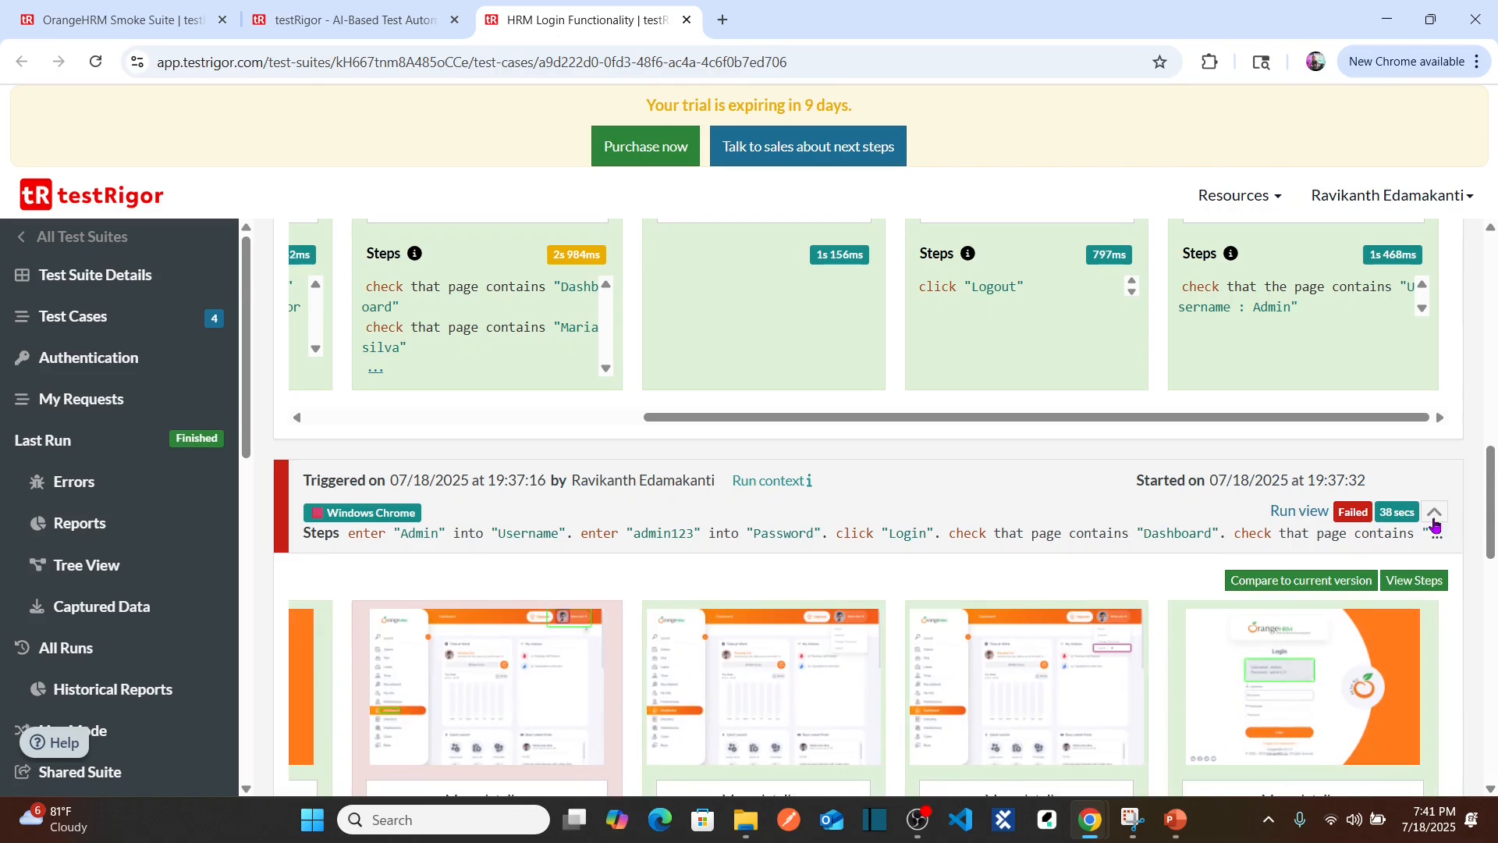
pyautogui.scroll(-2, 1492, 551)
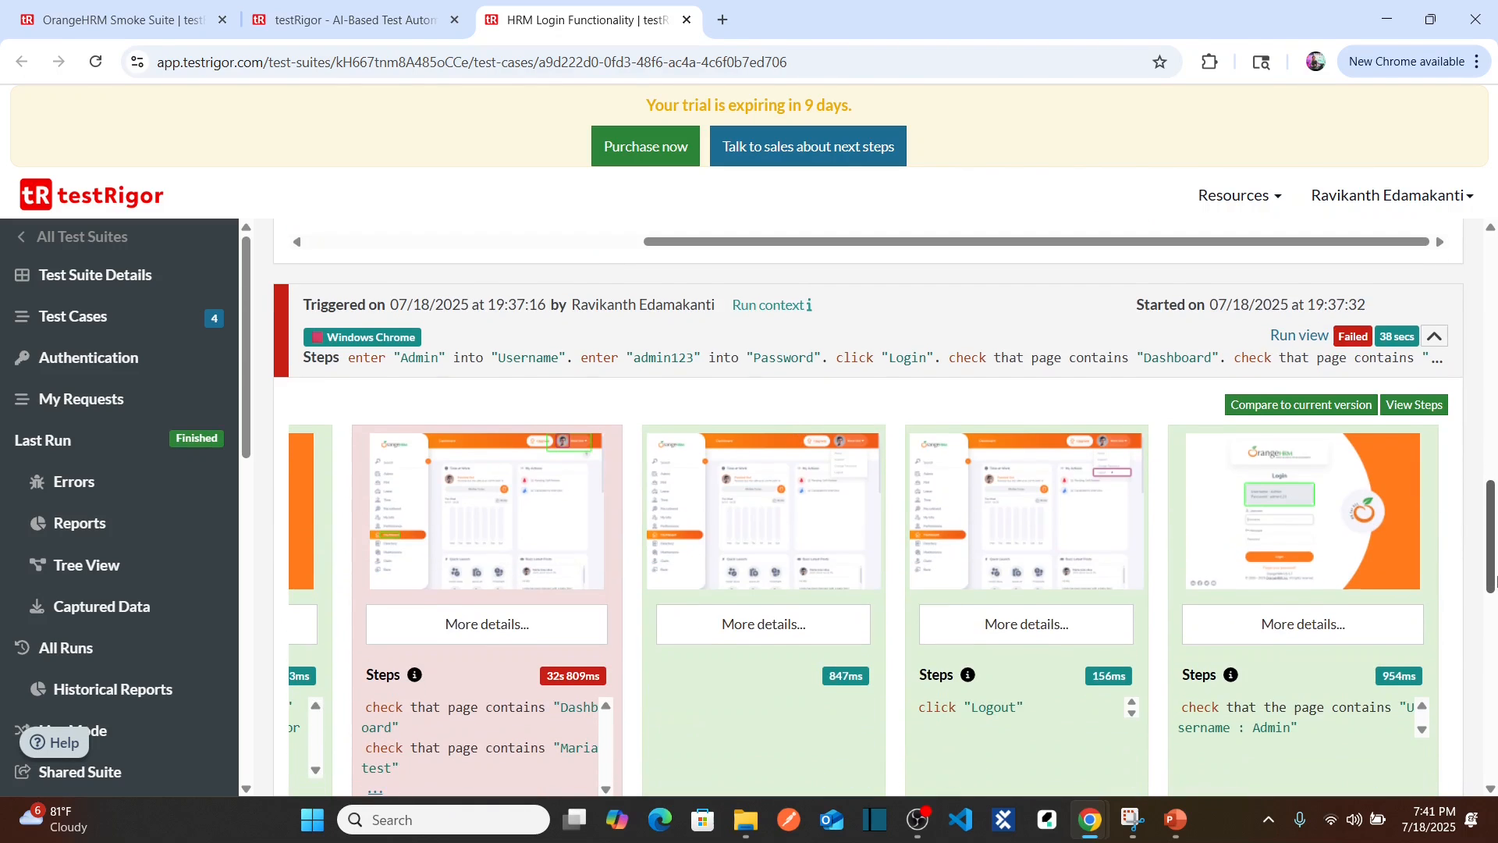
pyautogui.click(1318, 418)
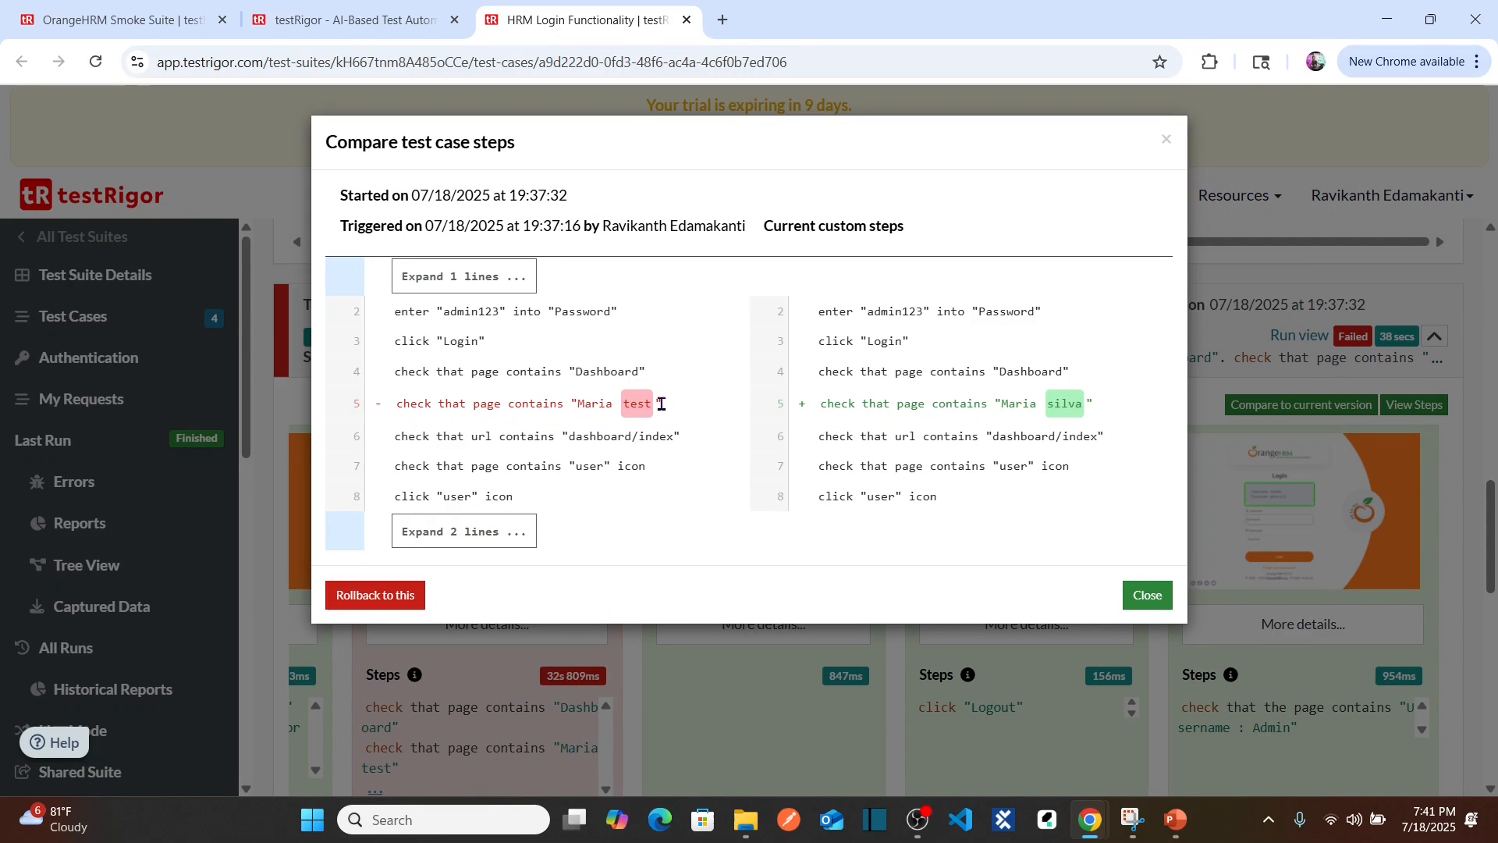
pyautogui.moveTo(817, 407); pyautogui.dragTo(1106, 407)
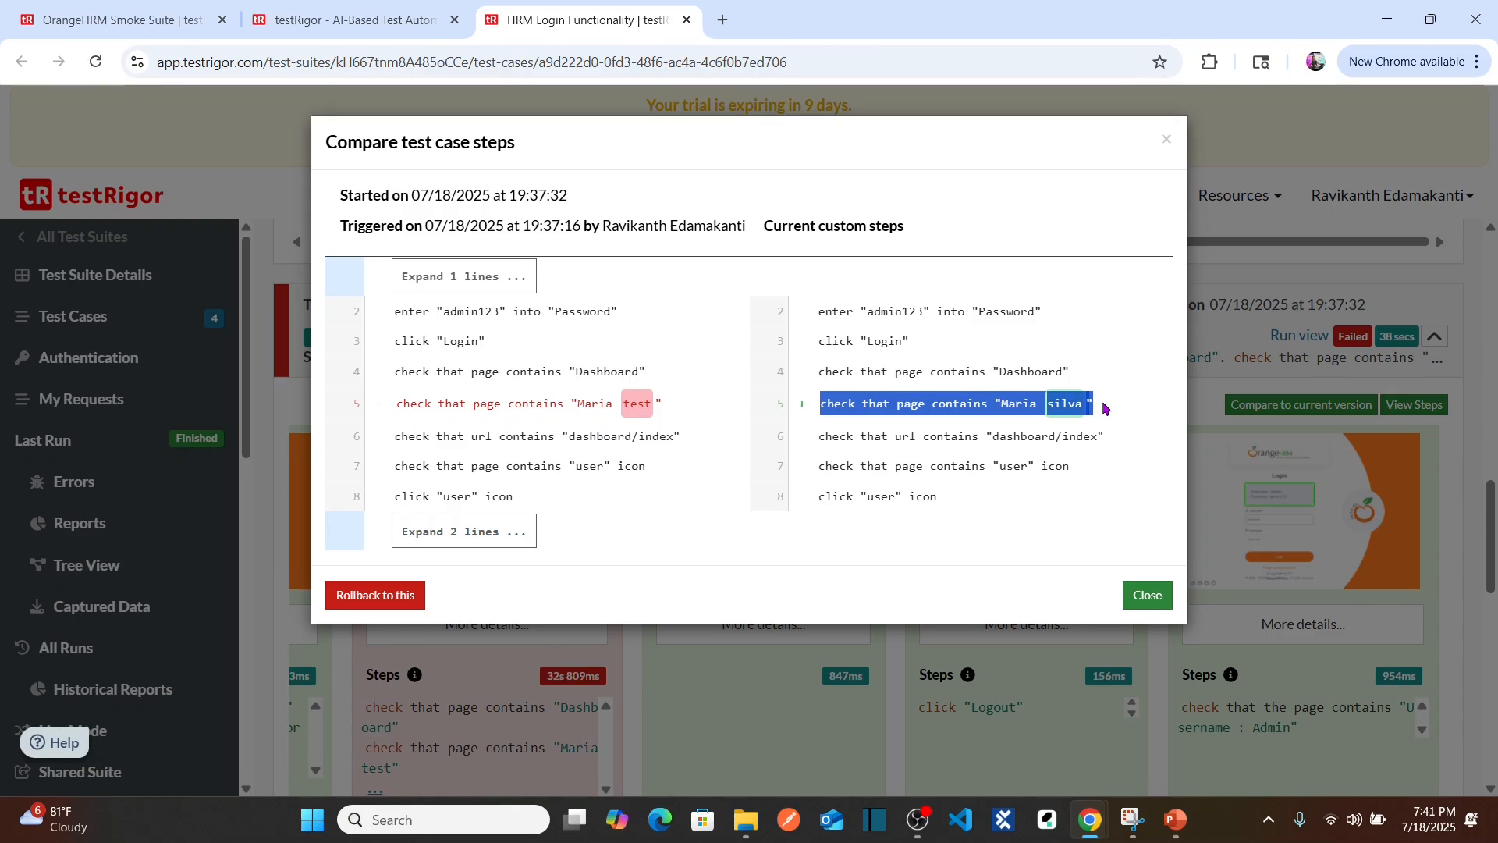
pyautogui.click(1106, 407)
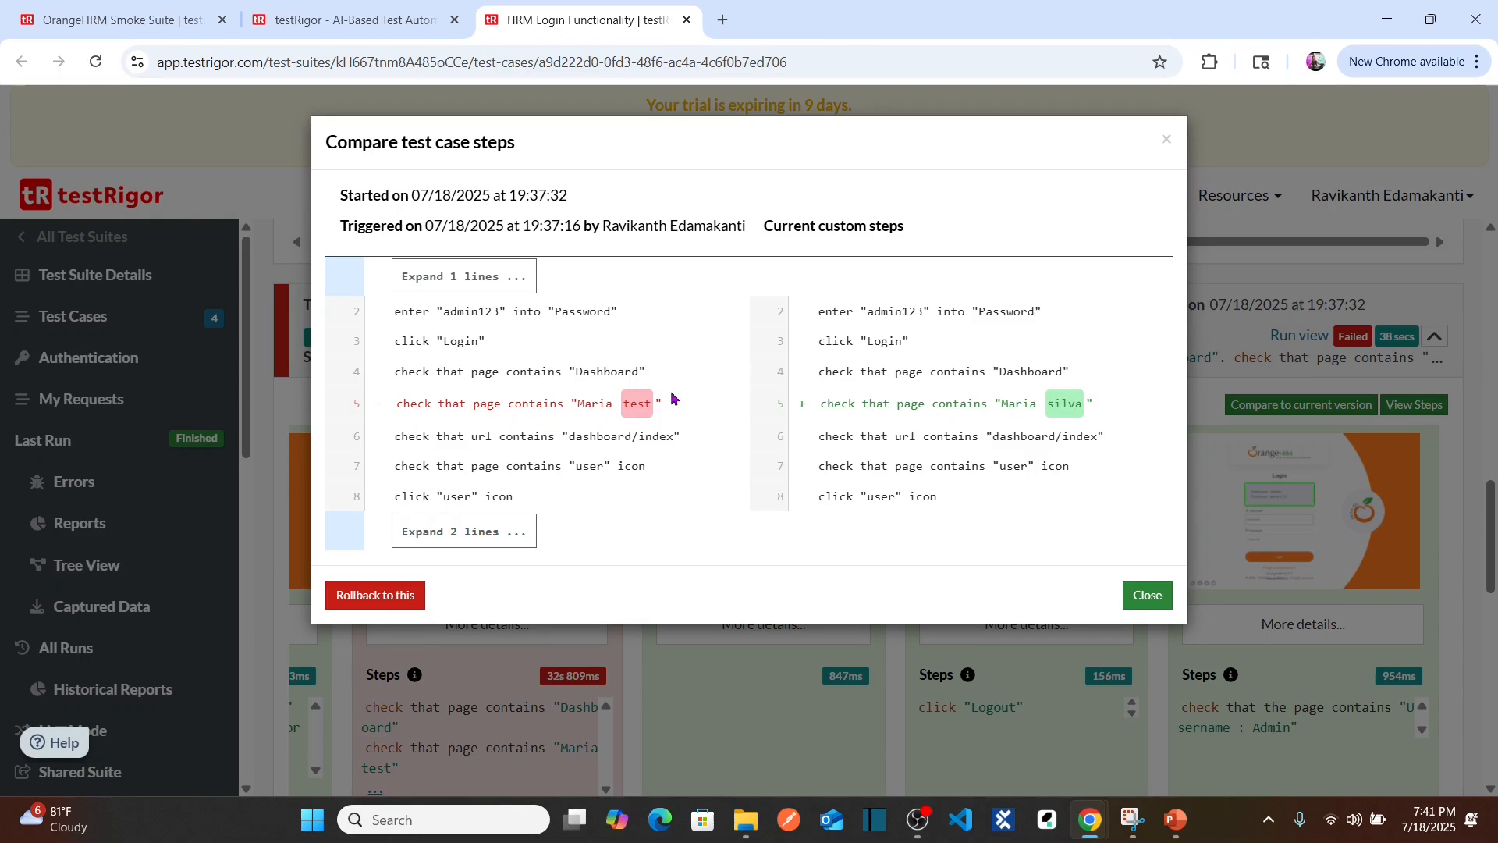
pyautogui.moveTo(665, 404); pyautogui.dragTo(396, 404)
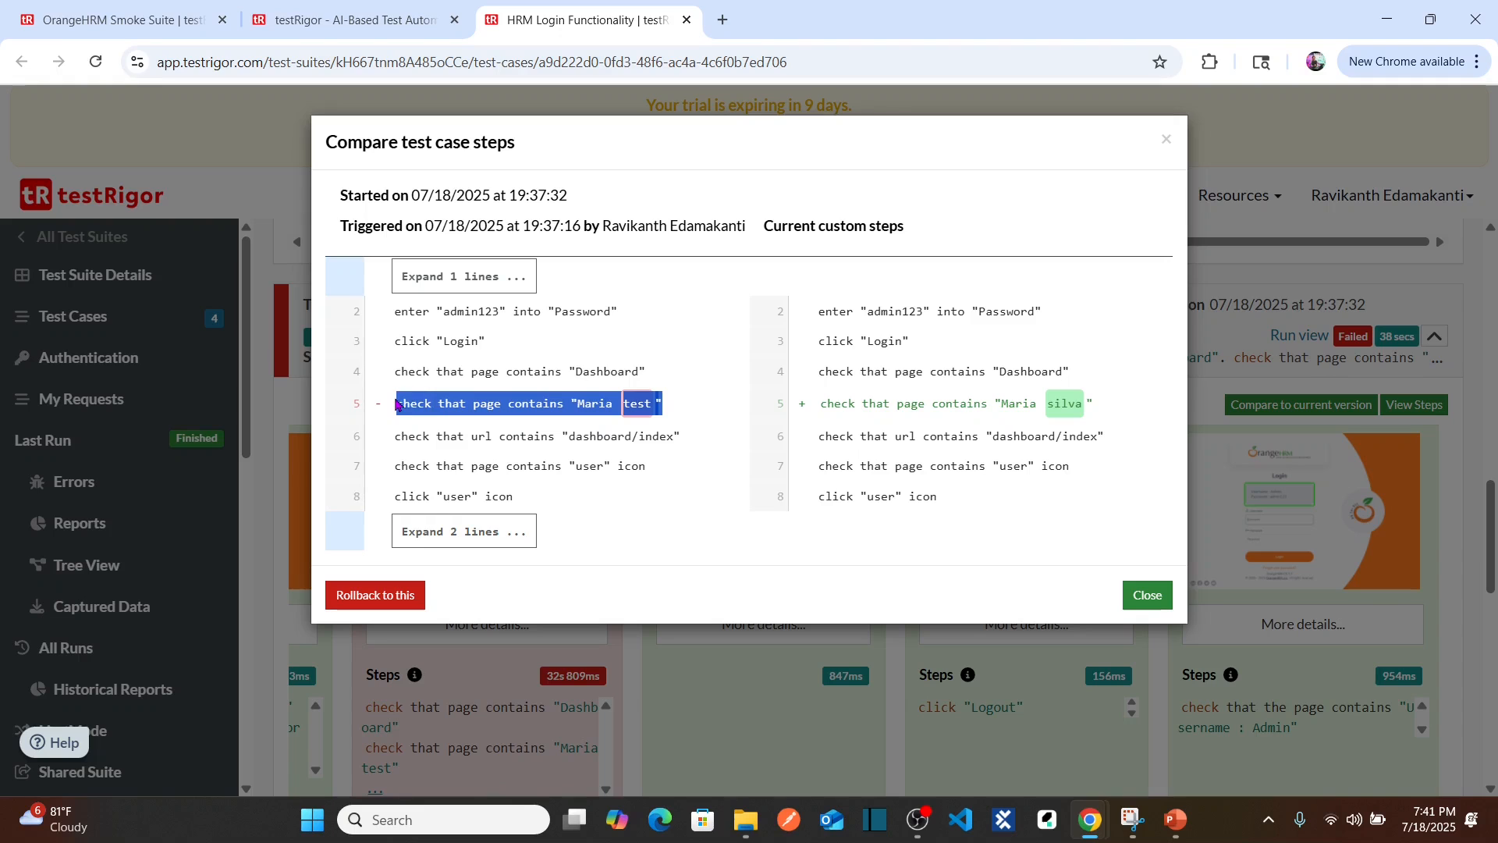
pyautogui.click(676, 412)
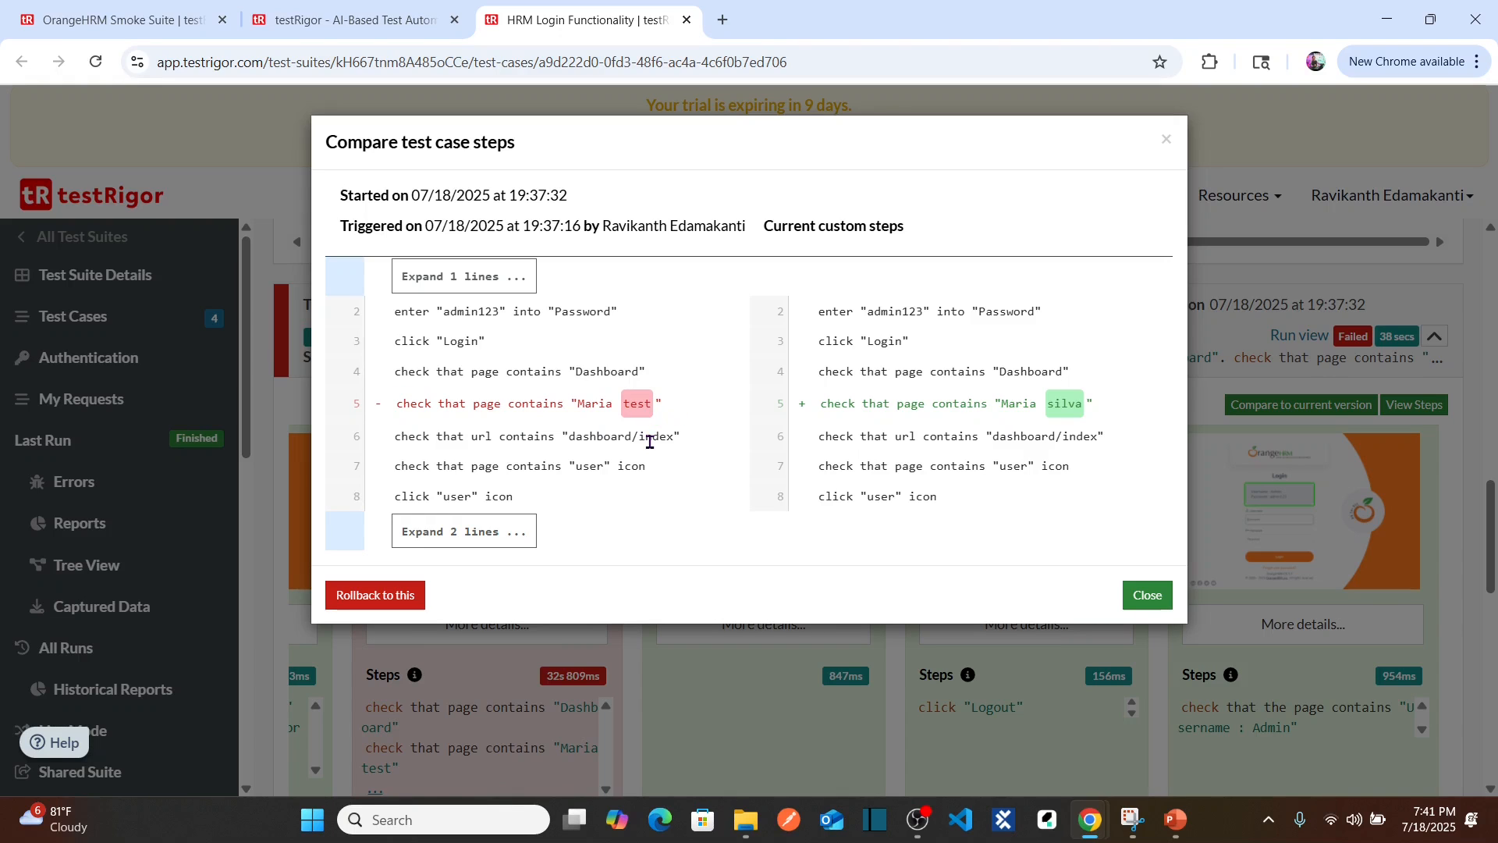
pyautogui.click(1147, 604)
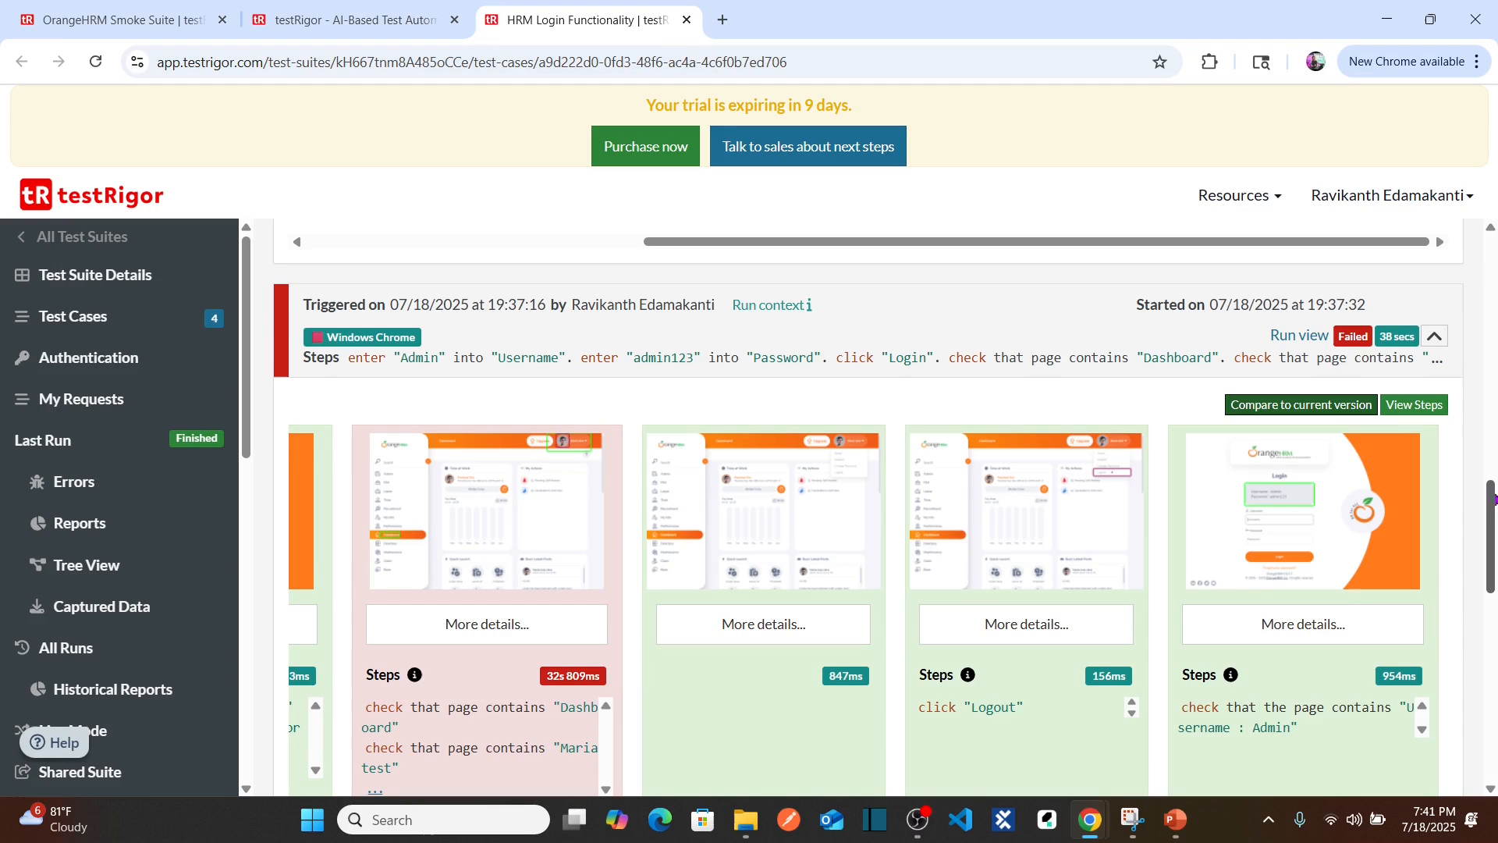
pyautogui.moveTo(1492, 525); pyautogui.dragTo(1490, 277)
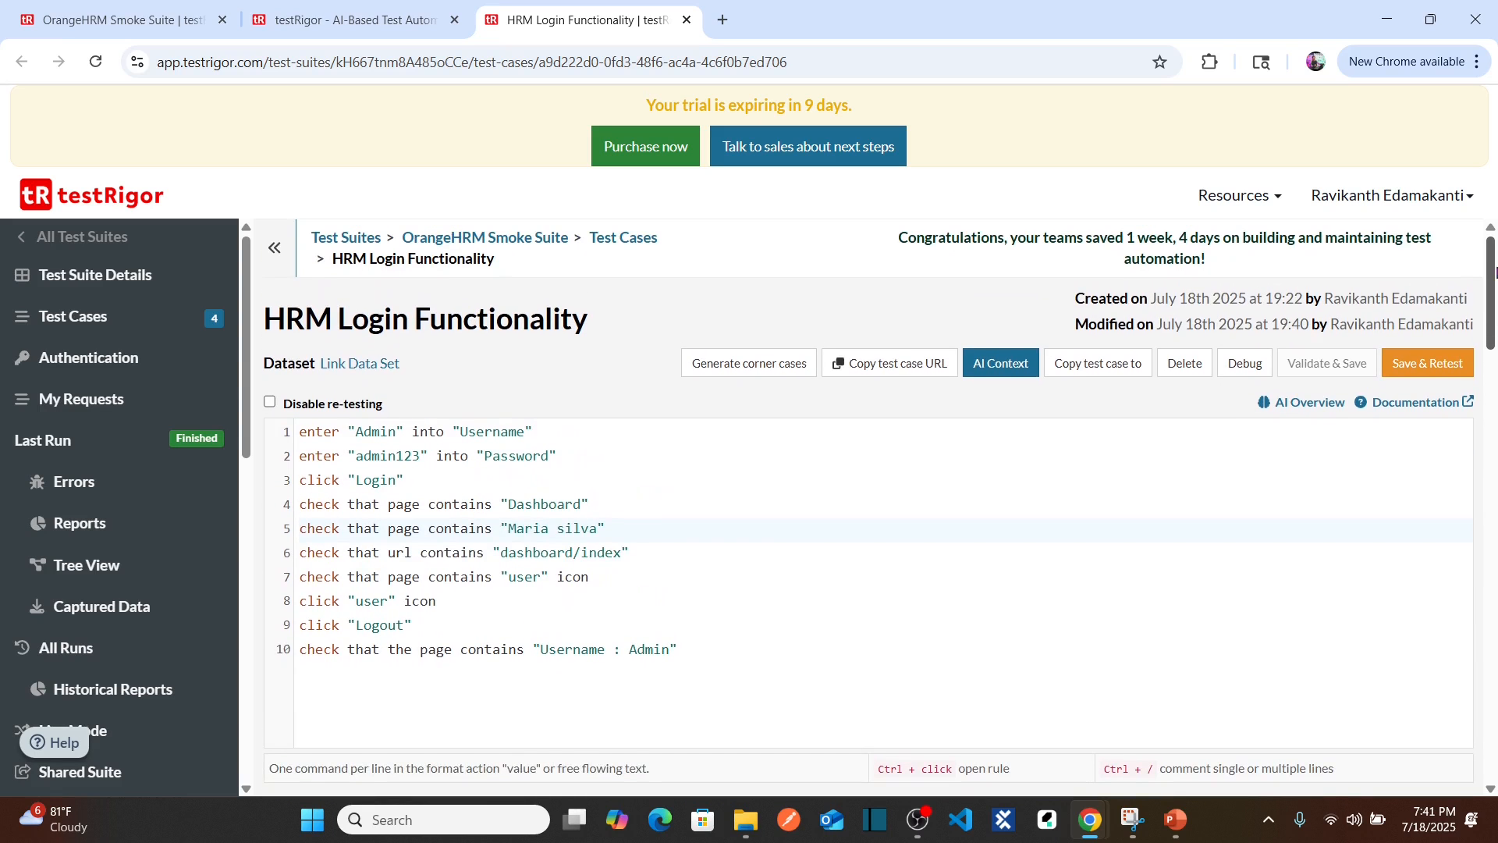
# Step: Start a new custom-steps test case from Test Cases, then bring the OrangeHRM window forward
pyautogui.click(140, 313)
pyautogui.click(1362, 352)
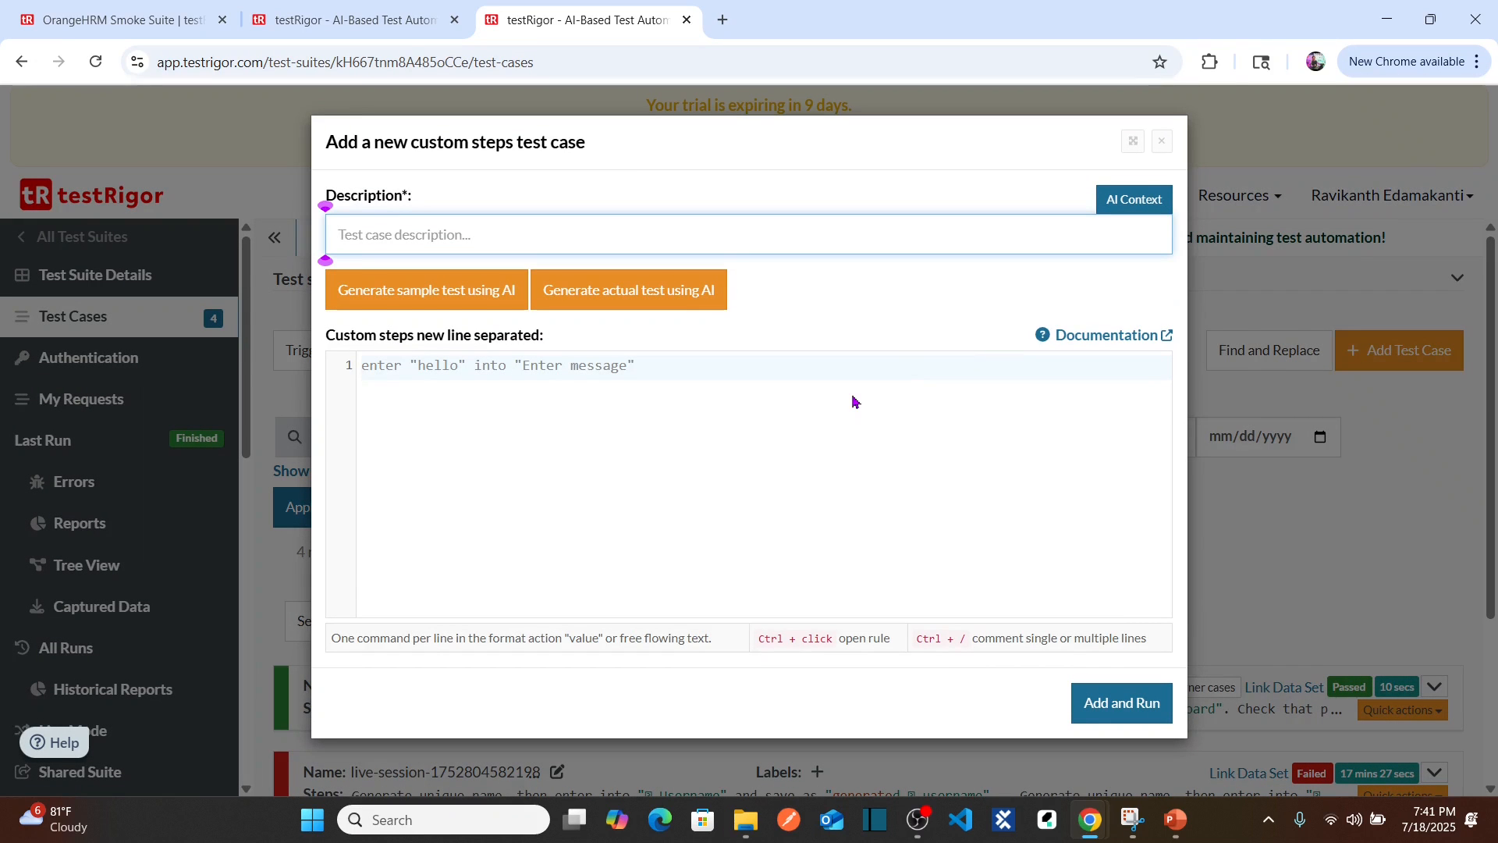
pyautogui.hotkey('alt', 'Tab')
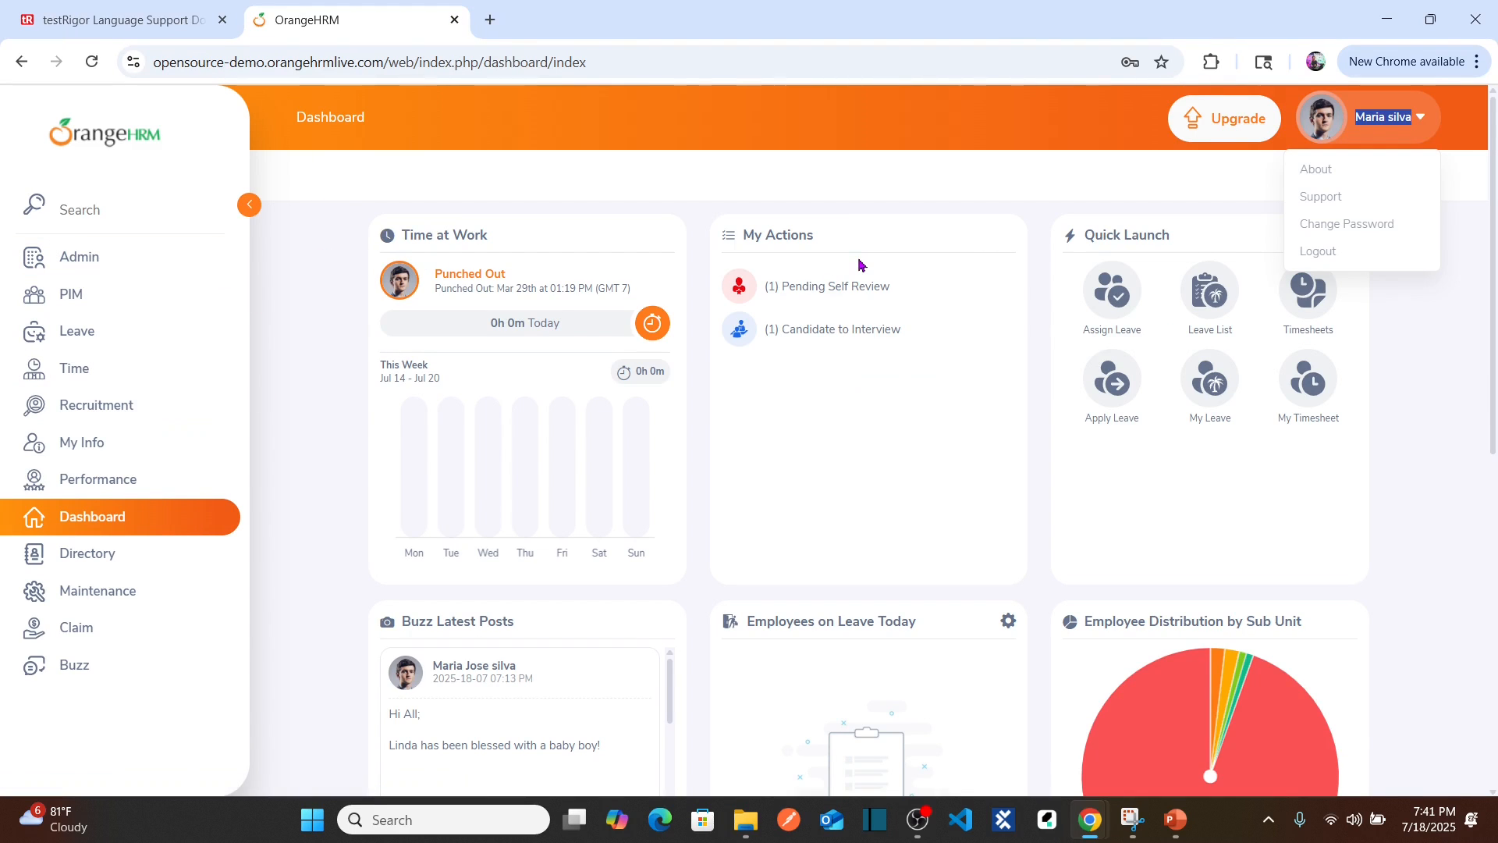
# Step: Publish an OrangeHRM Buzz post reading 'Post testRigor news', then return to testRigor
pyautogui.click(75, 667)
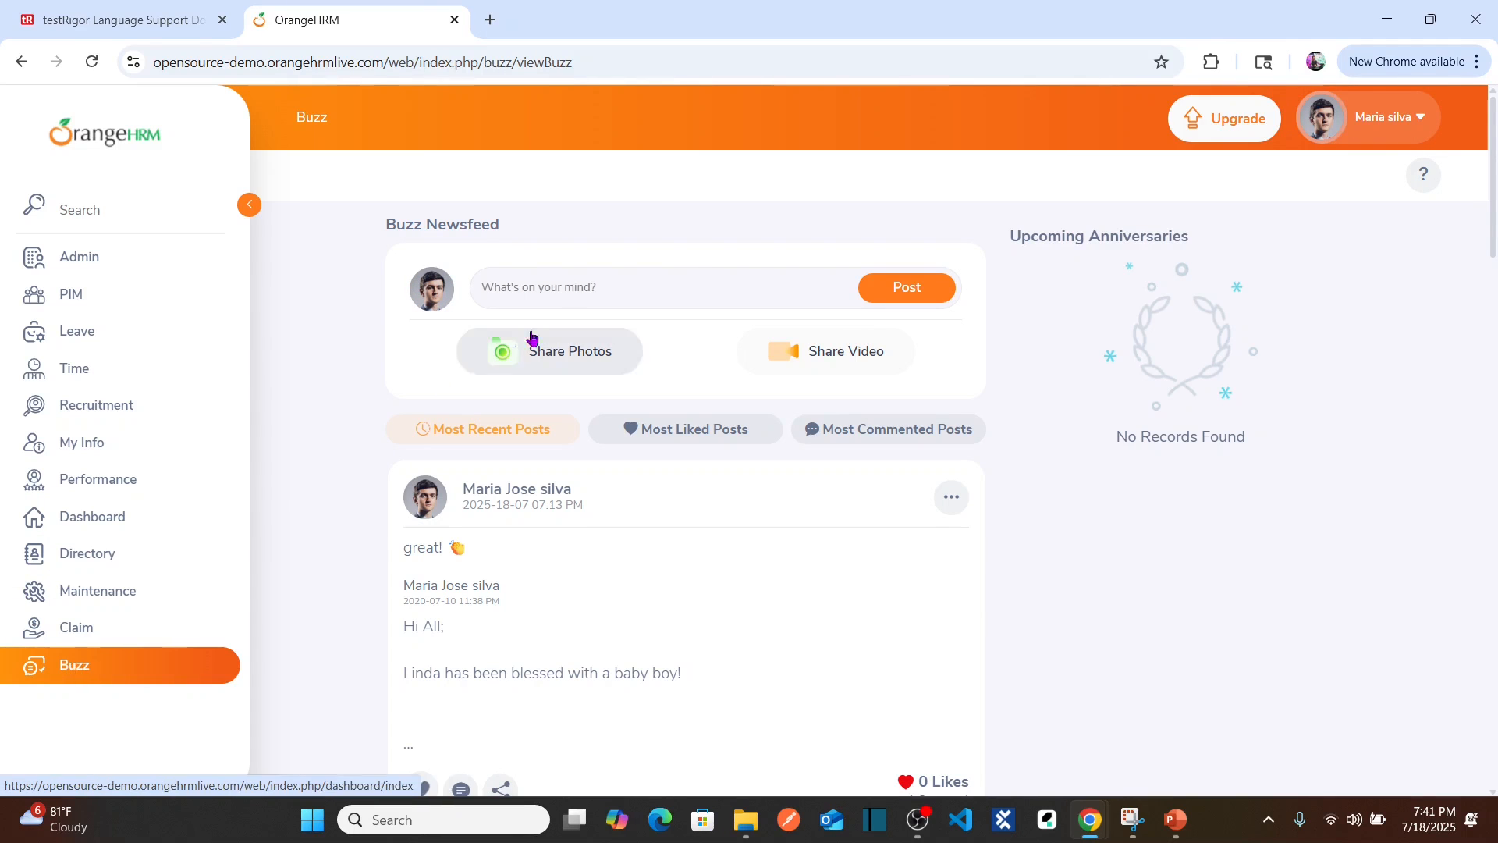
pyautogui.click(564, 298)
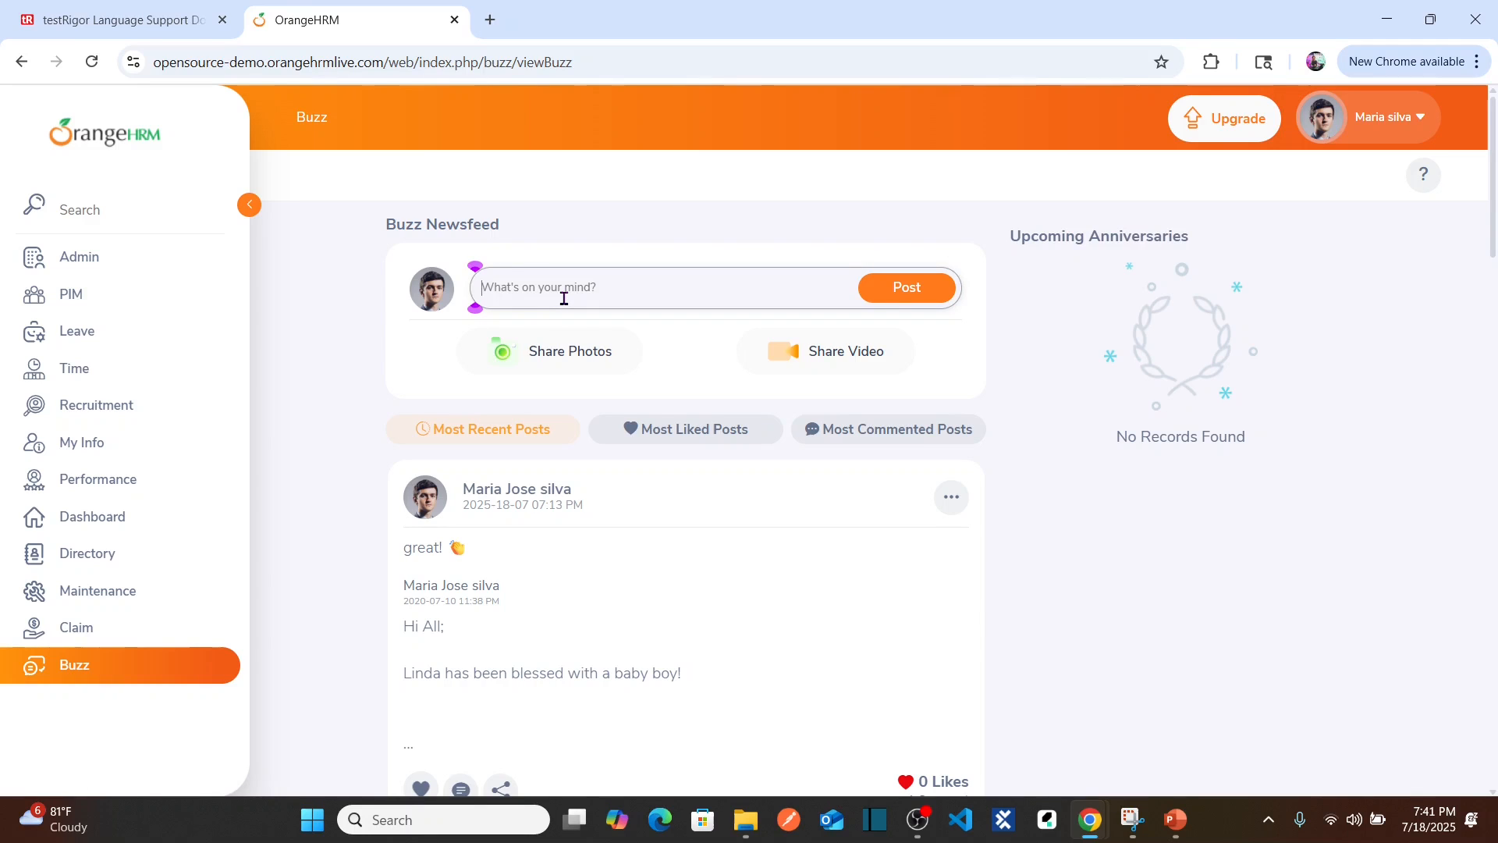
pyautogui.write('Postm')
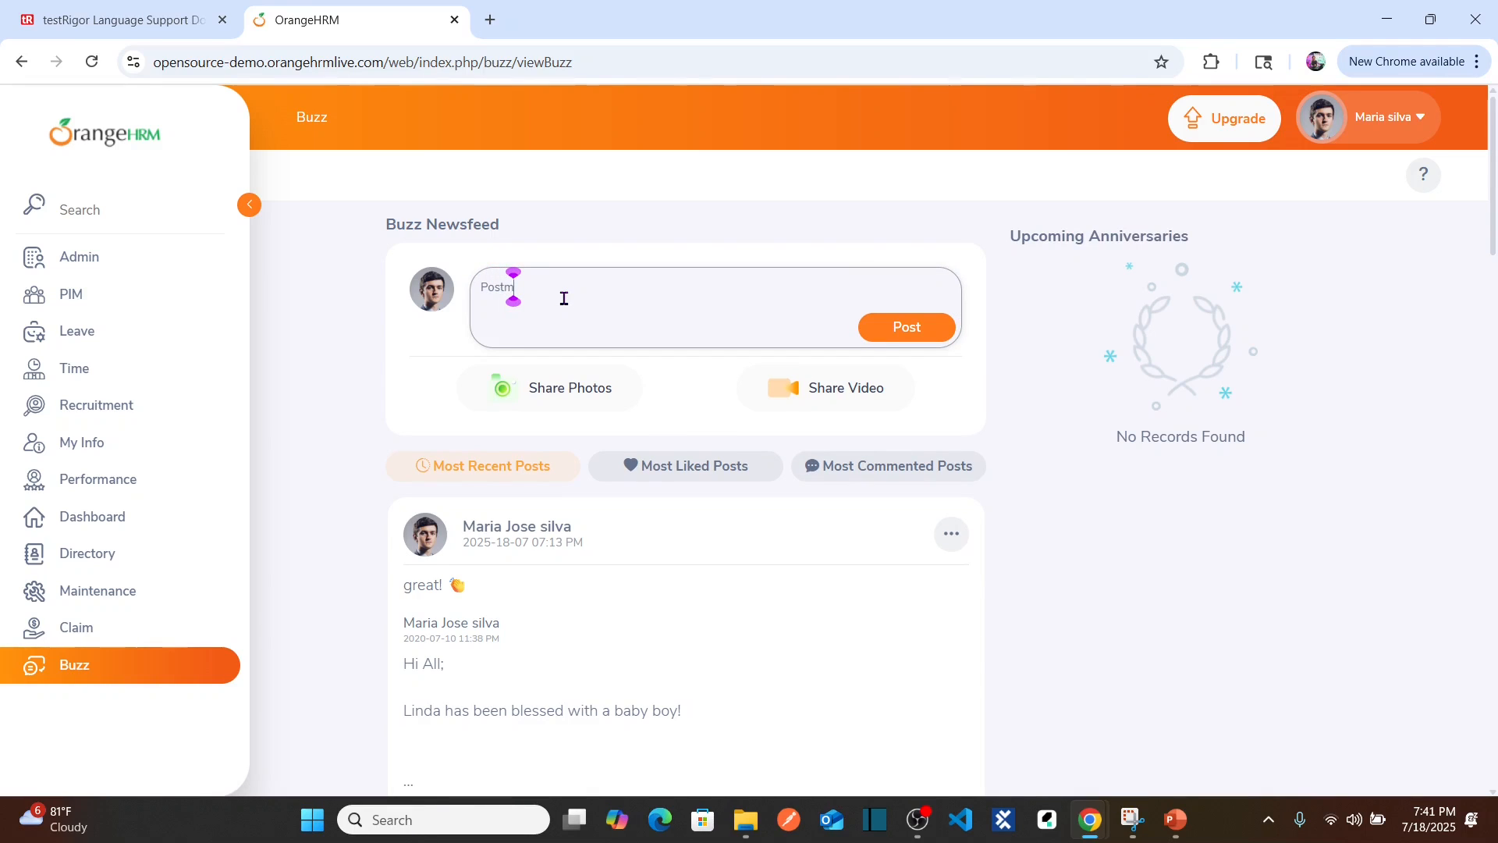
pyautogui.press('BackSpace')
pyautogui.write('testRigor news')
pyautogui.click(936, 332)
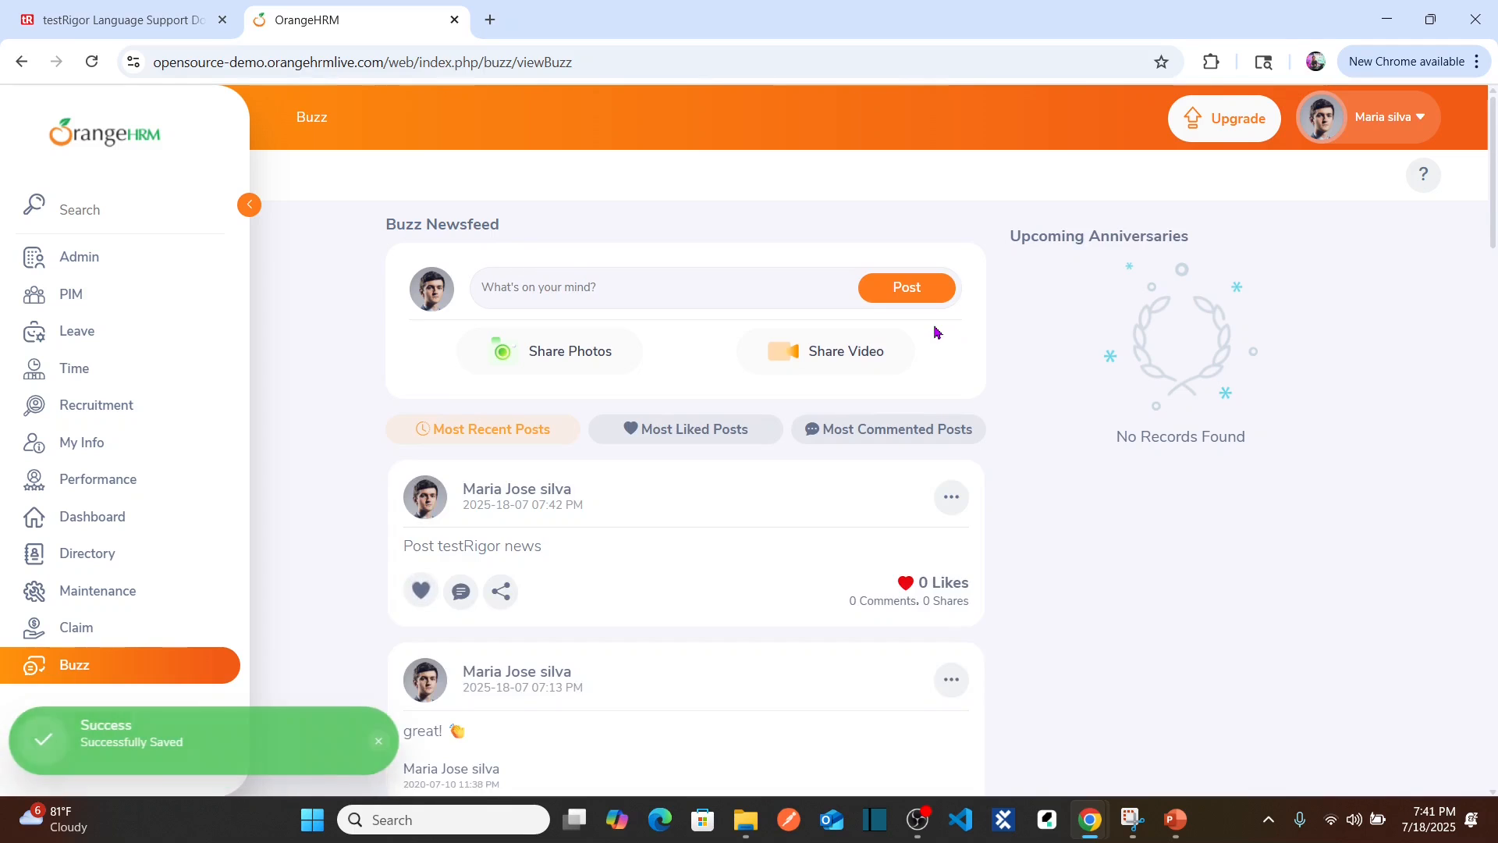
pyautogui.moveTo(566, 556); pyautogui.dragTo(399, 549)
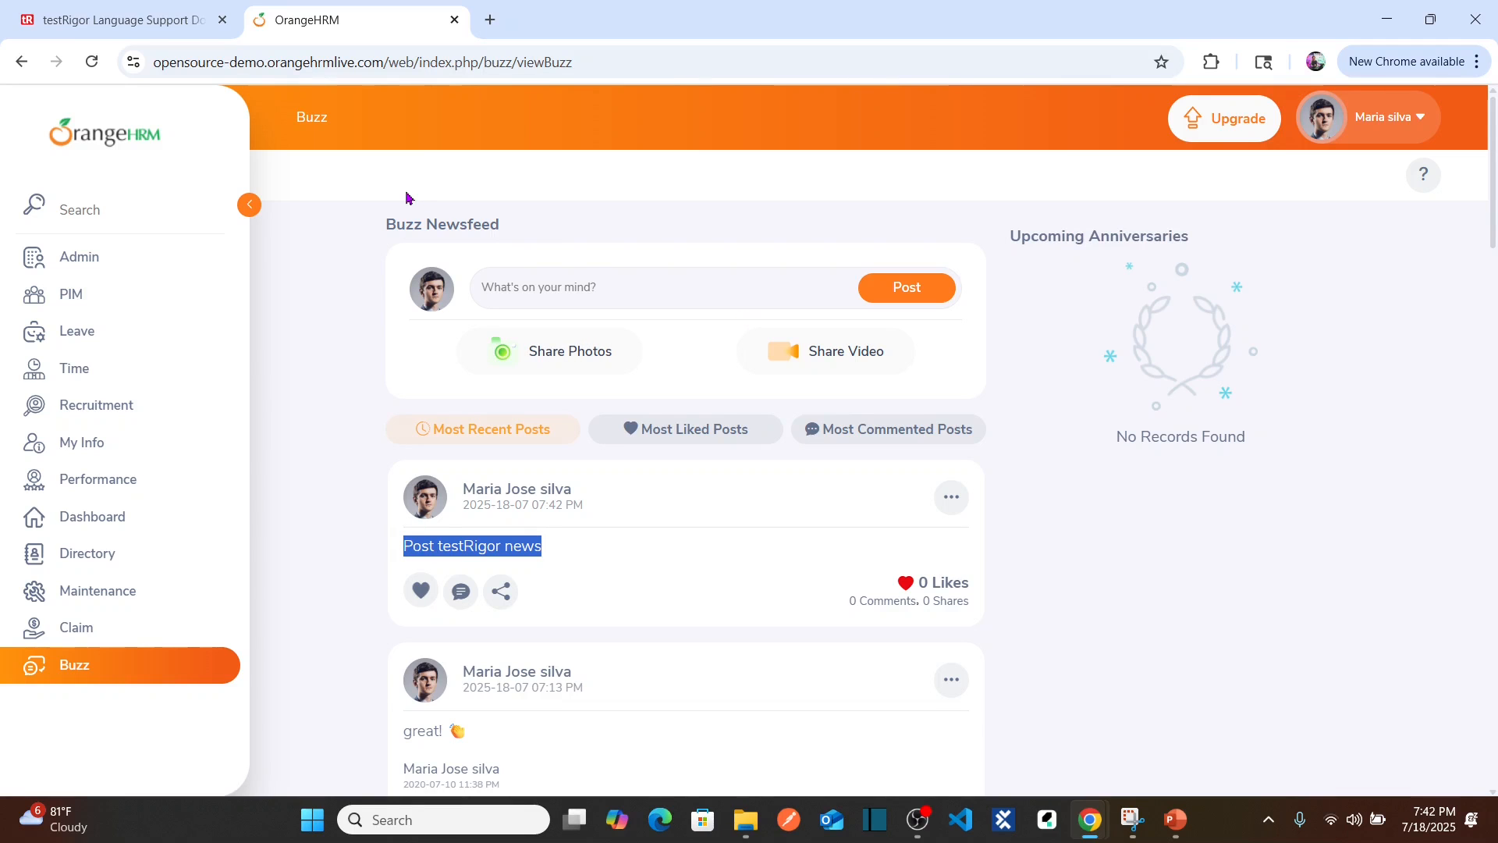
pyautogui.hotkey('alt', 'Tab')
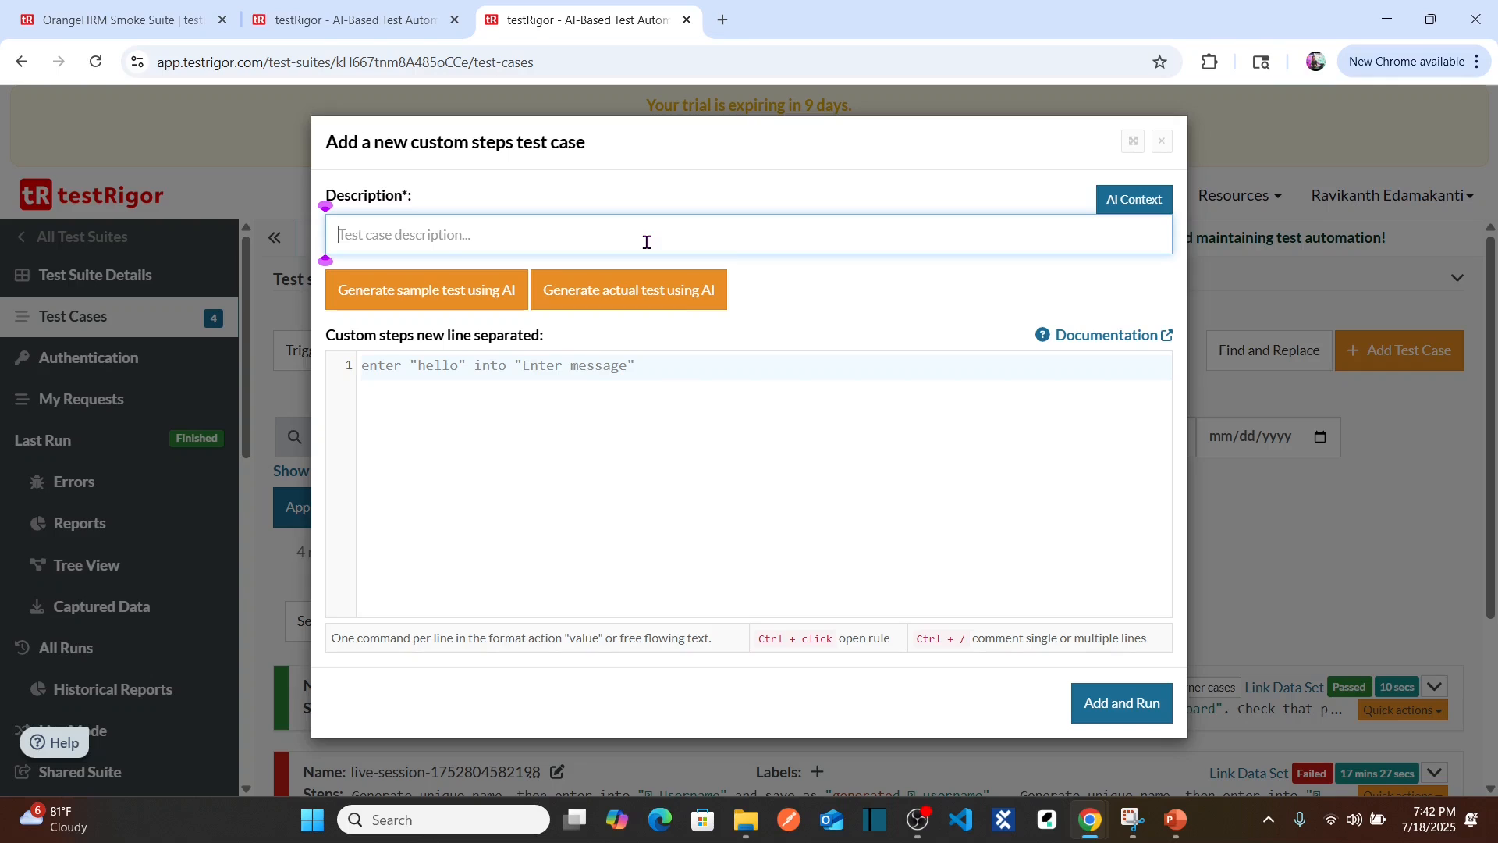
# Step: Name the new test case 'HRM Buzz Post Validation'
pyautogui.write('HRM BUzz')
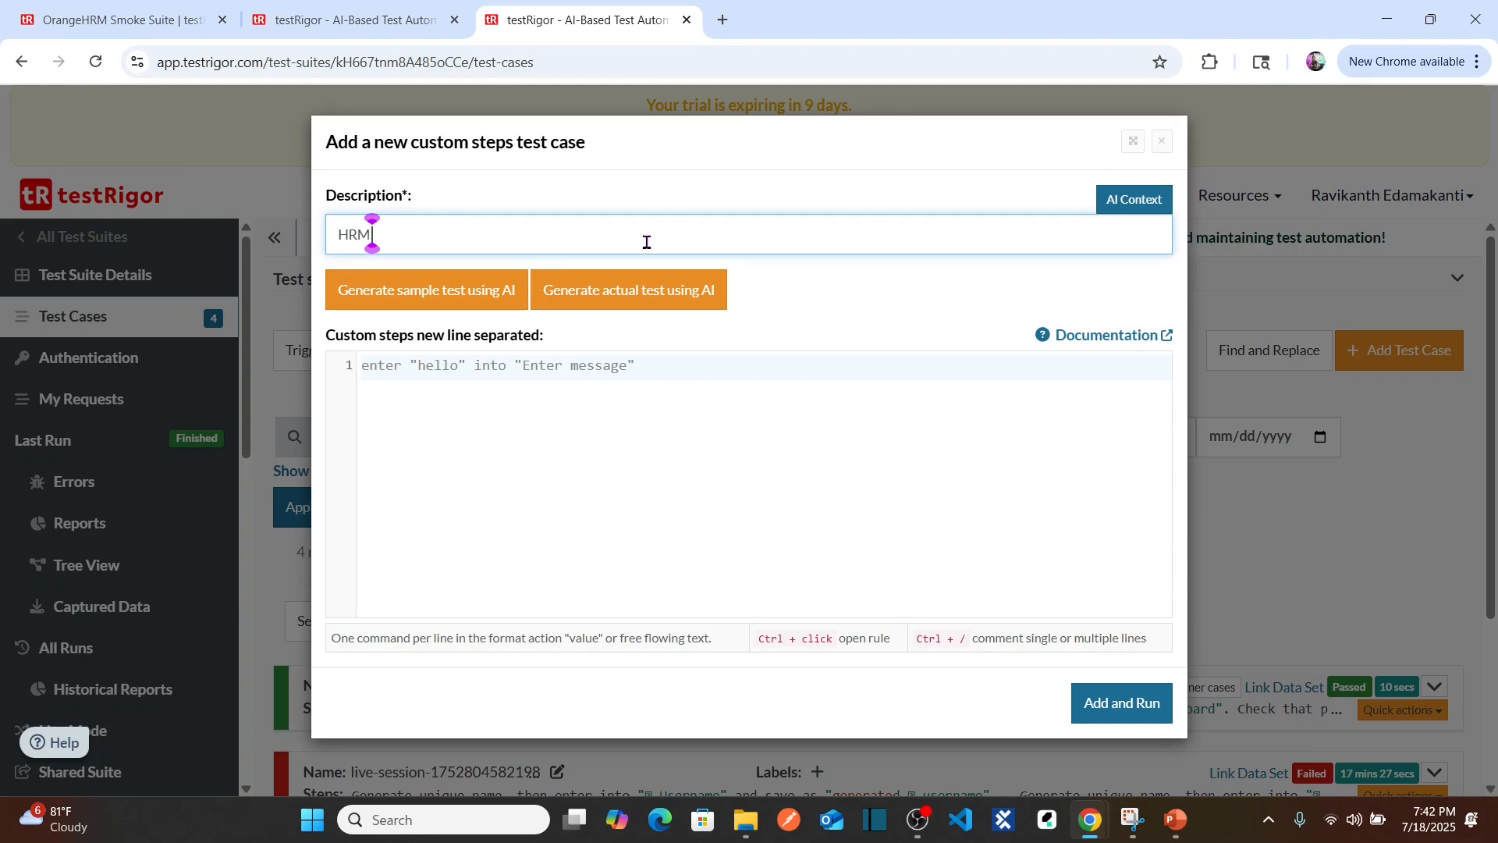
pyautogui.press('BackSpace')
pyautogui.press('BackSpace')
pyautogui.press('BackSpace')
pyautogui.write('uzz Post')
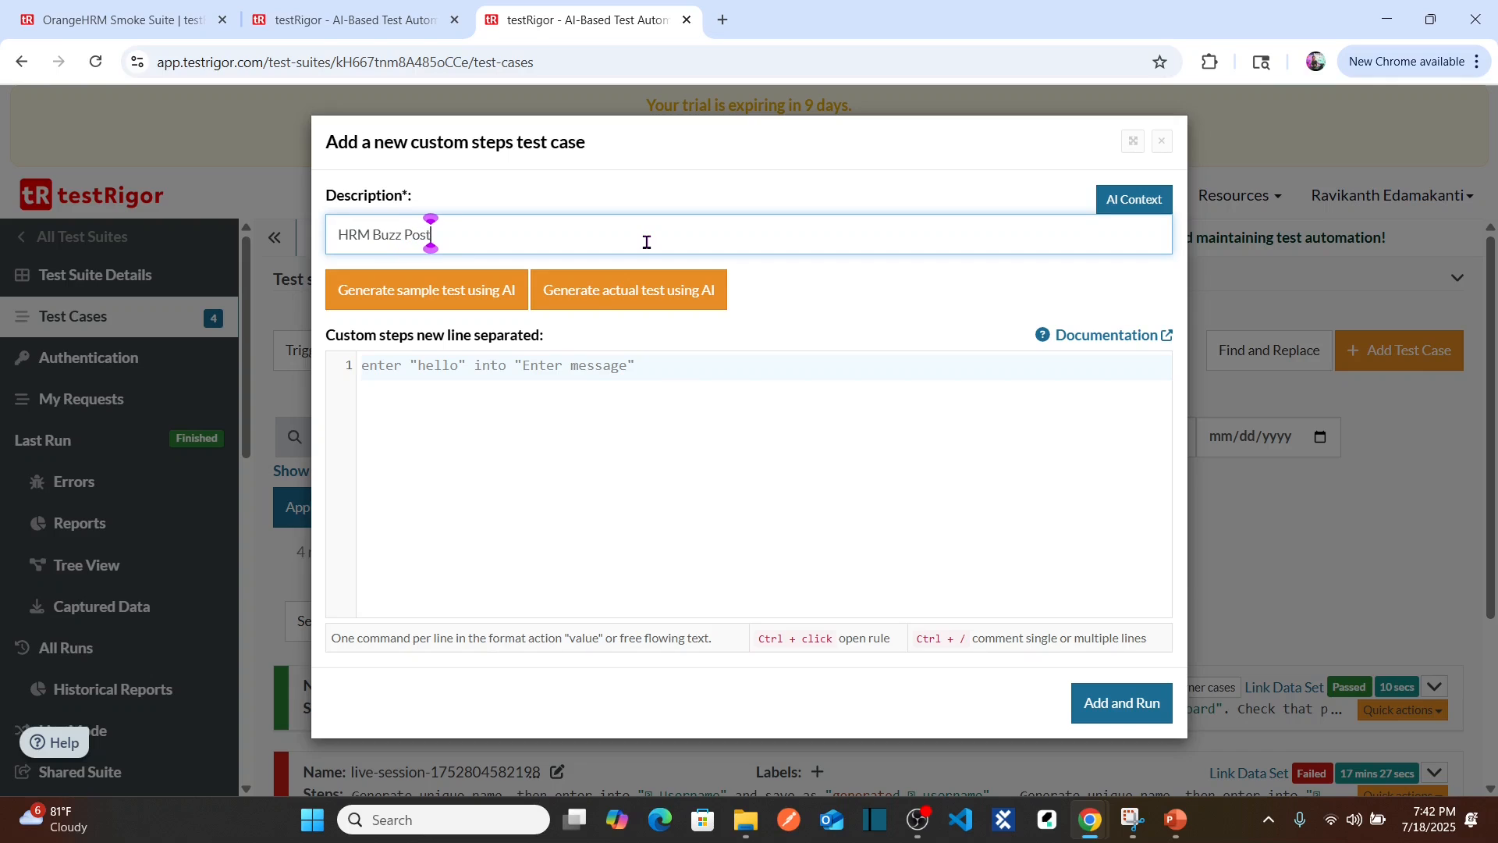
pyautogui.write(' Validation')
pyautogui.click(616, 373)
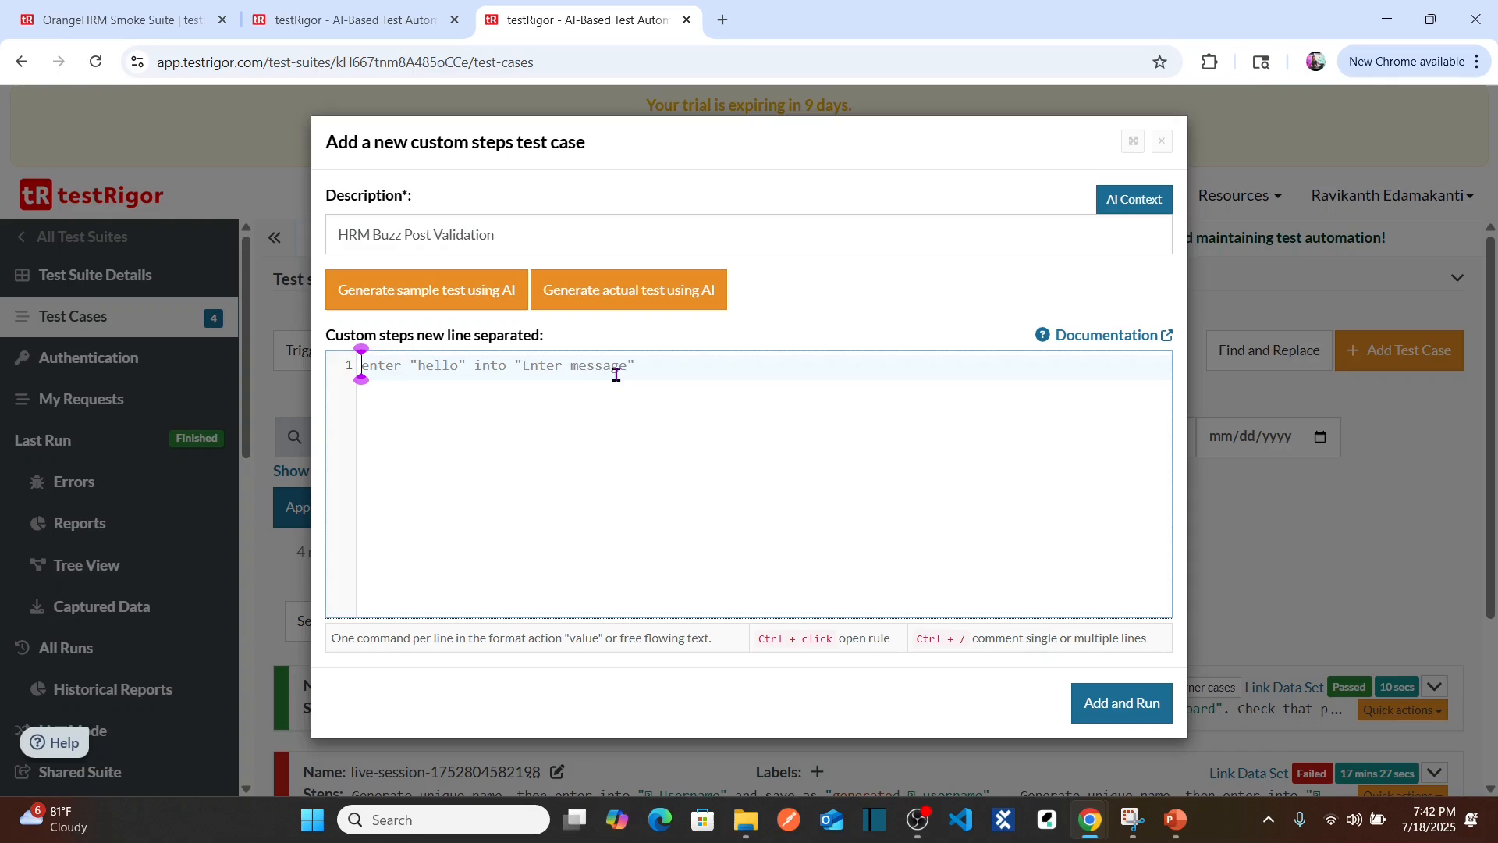
pyautogui.write('enter')
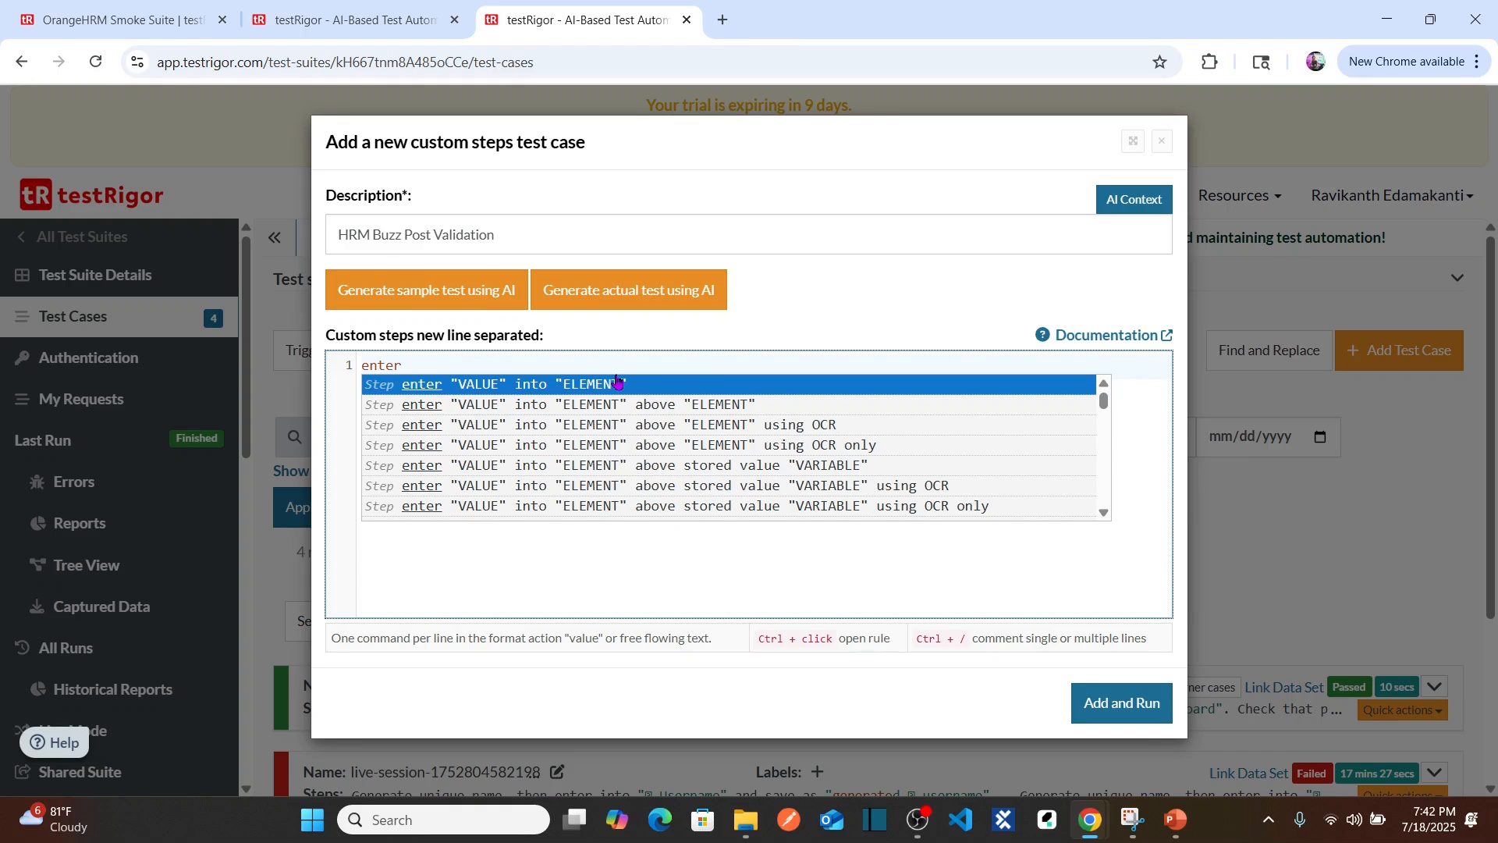
pyautogui.write(' "Admi')
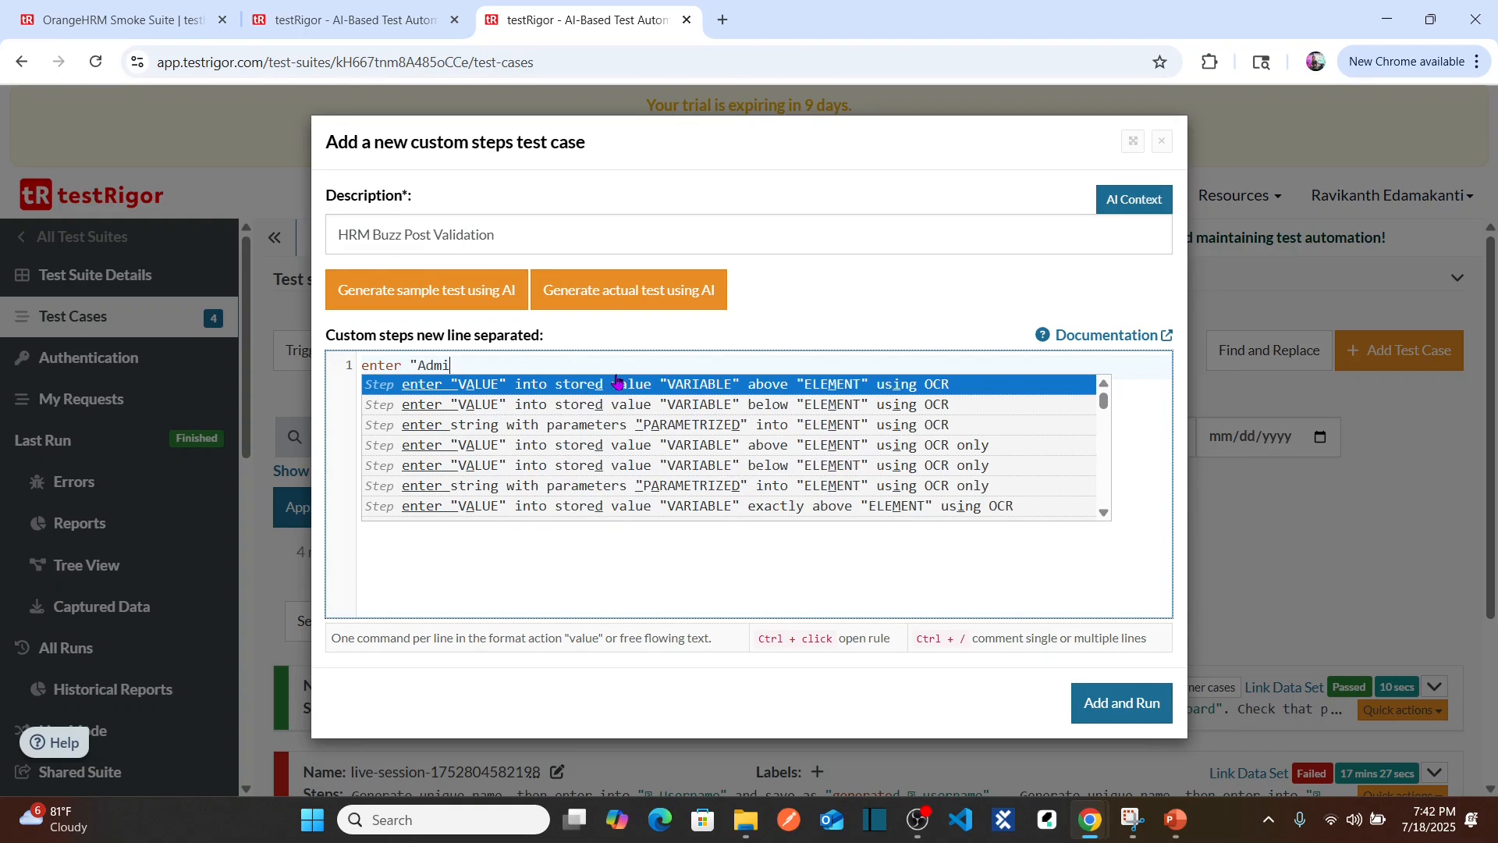
pyautogui.write('n" i')
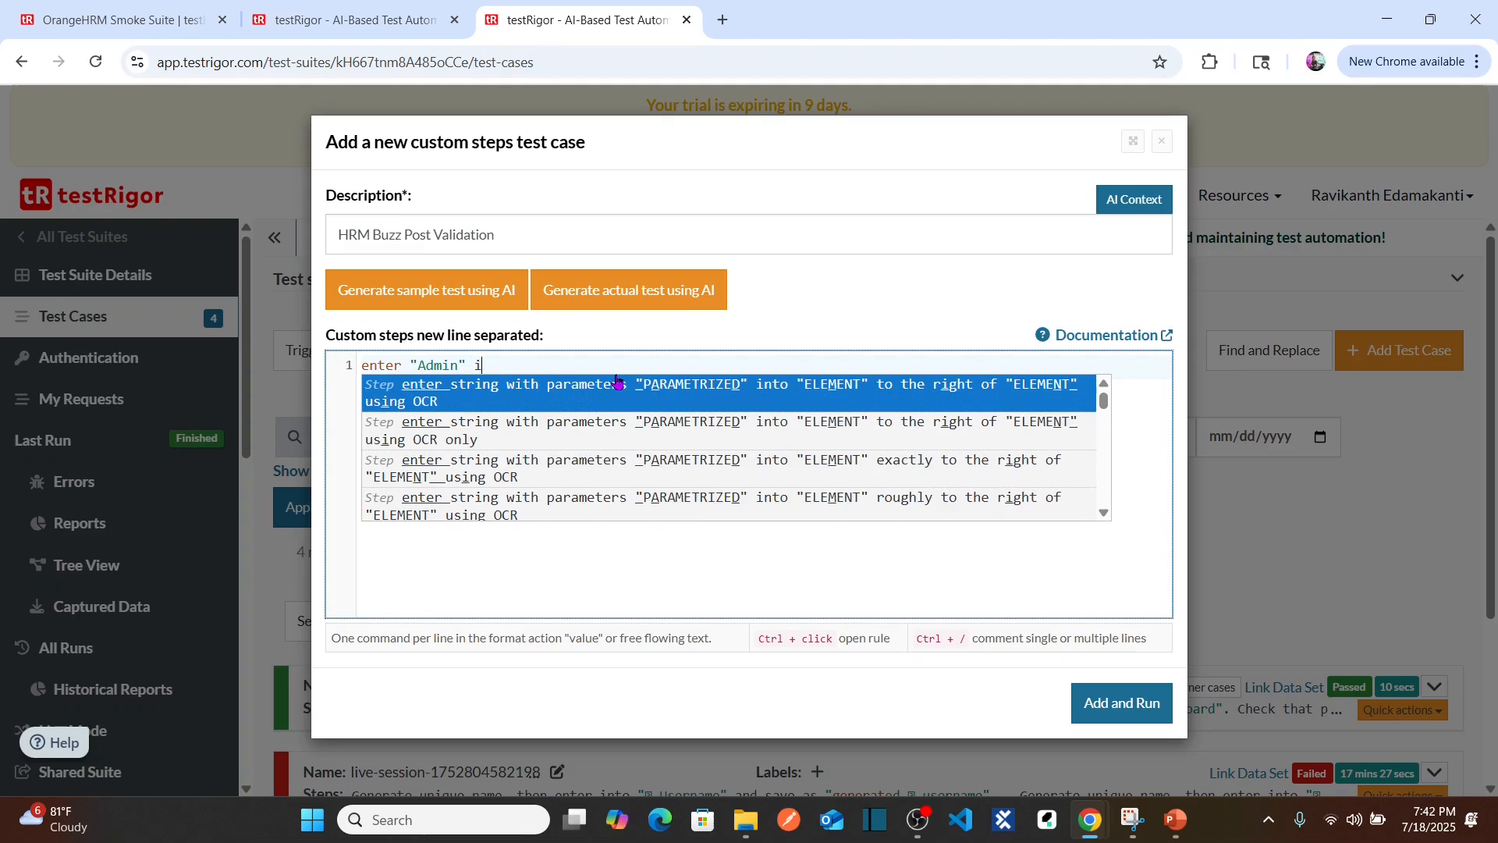
pyautogui.write('nto "USername')
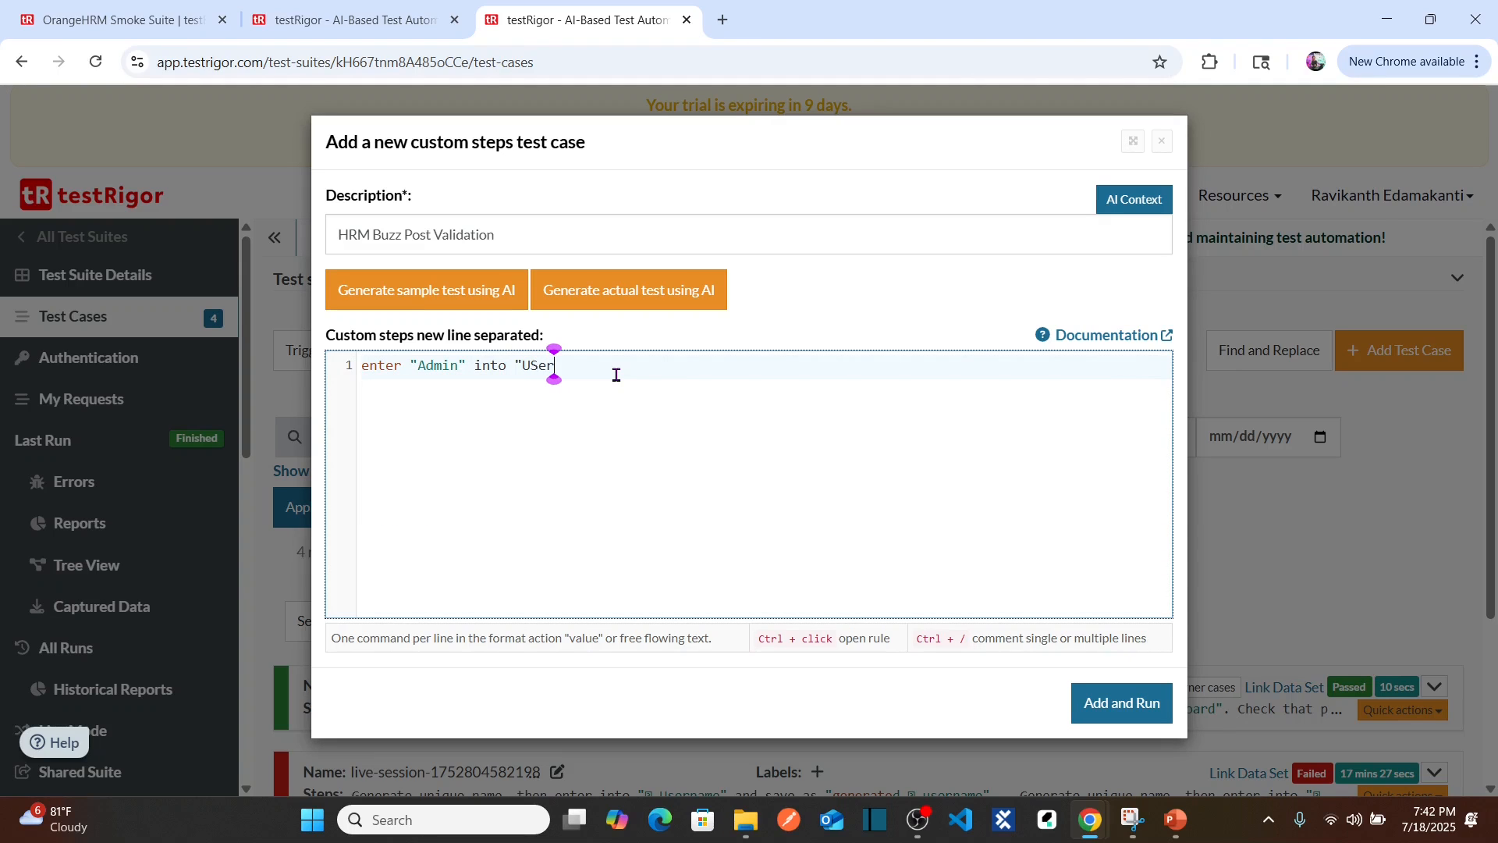
pyautogui.press('BackSpace')
pyautogui.press('BackSpace')
pyautogui.press('BackSpace')
pyautogui.press('BackSpace')
pyautogui.press('BackSpace')
pyautogui.press('BackSpace')
pyautogui.press('BackSpace')
pyautogui.write('sername"')
pyautogui.press('Return')
pyautogui.write('enter')
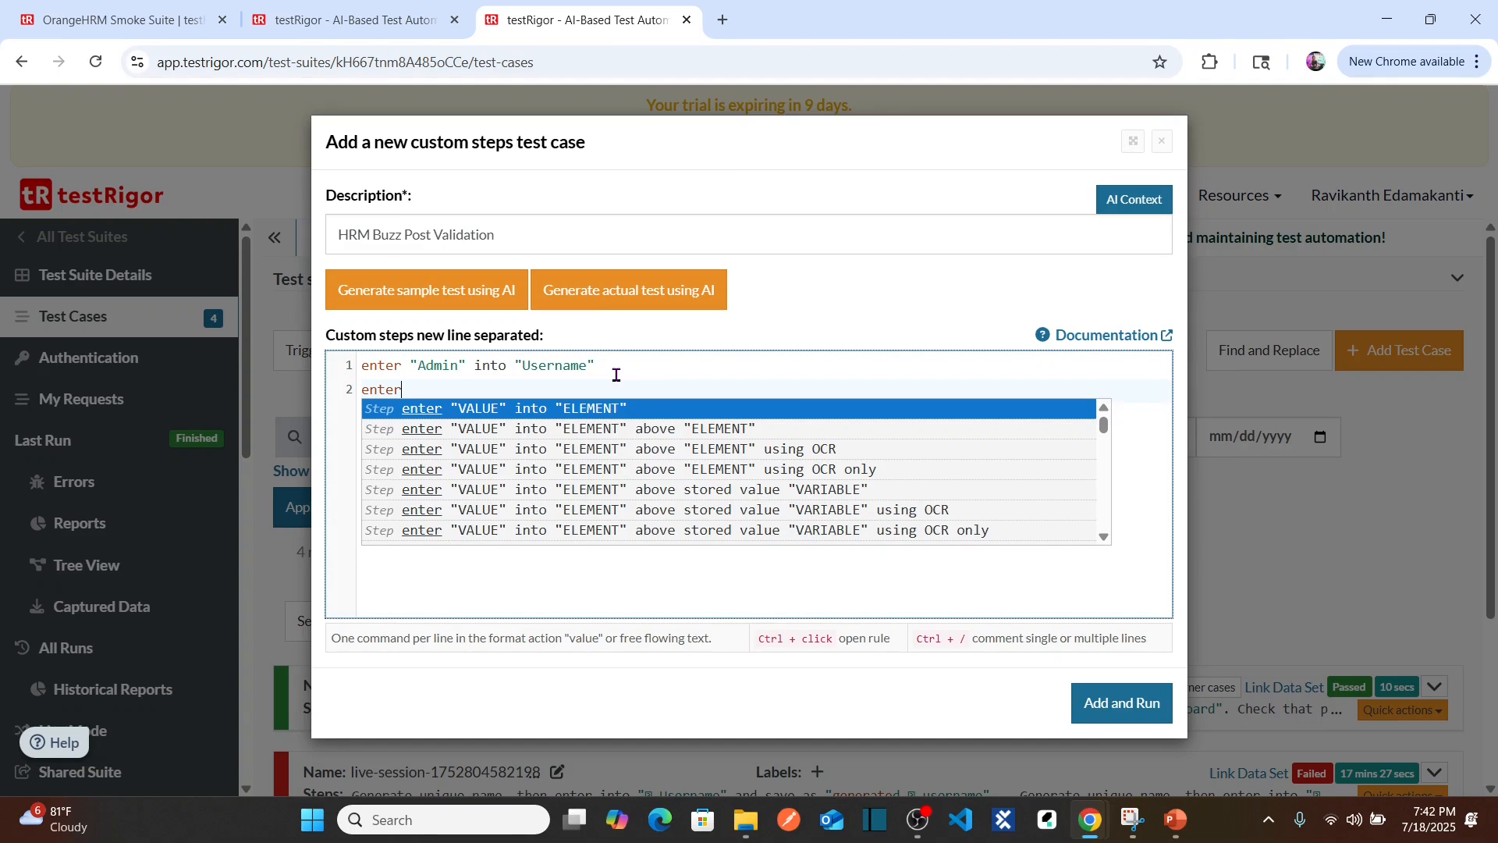
pyautogui.write(' "admin123" into "Password')
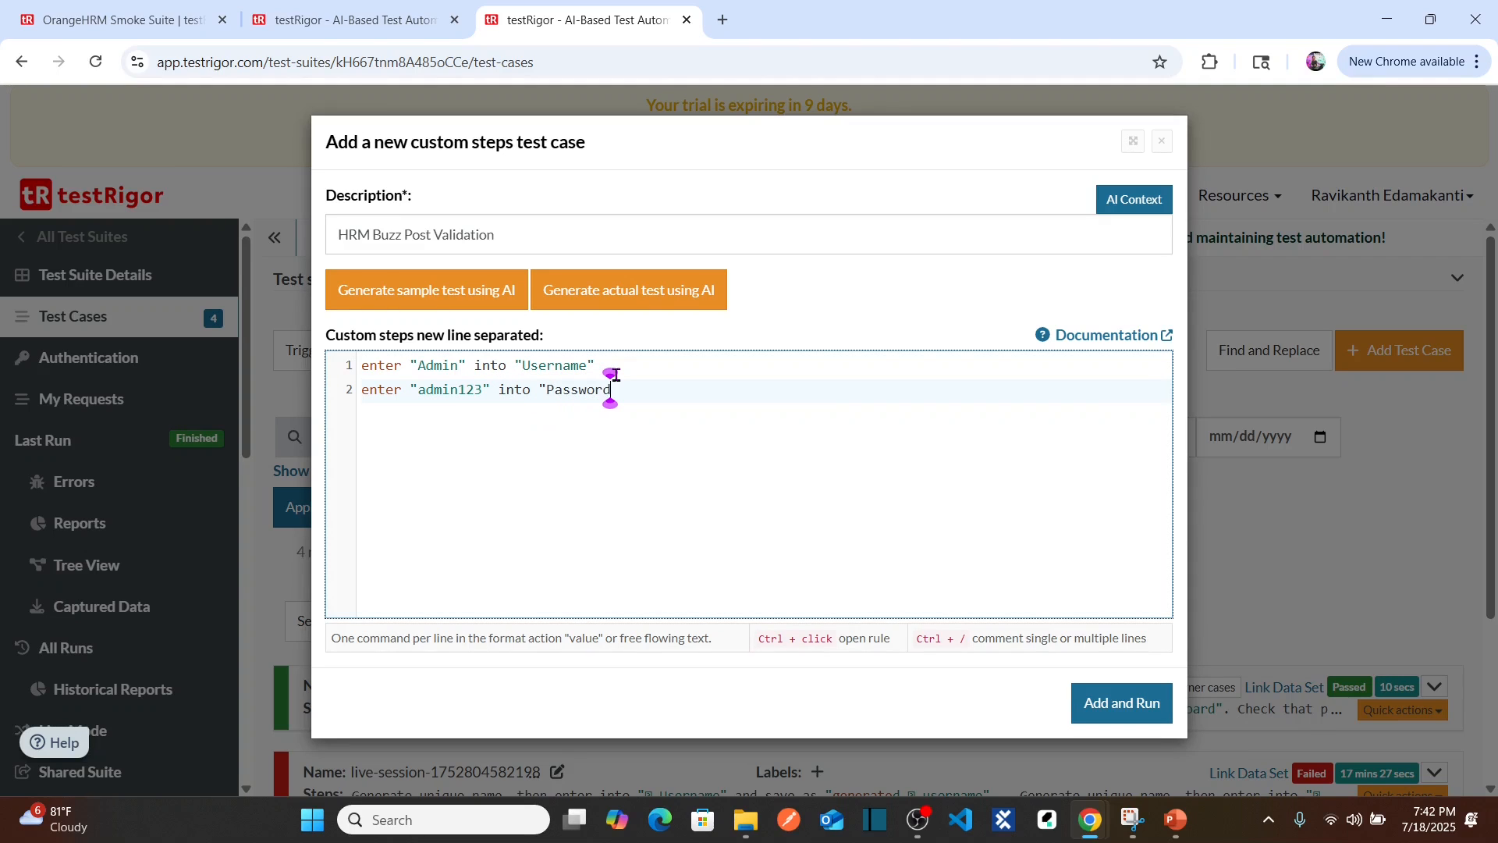
pyautogui.write('"')
pyautogui.press('Return')
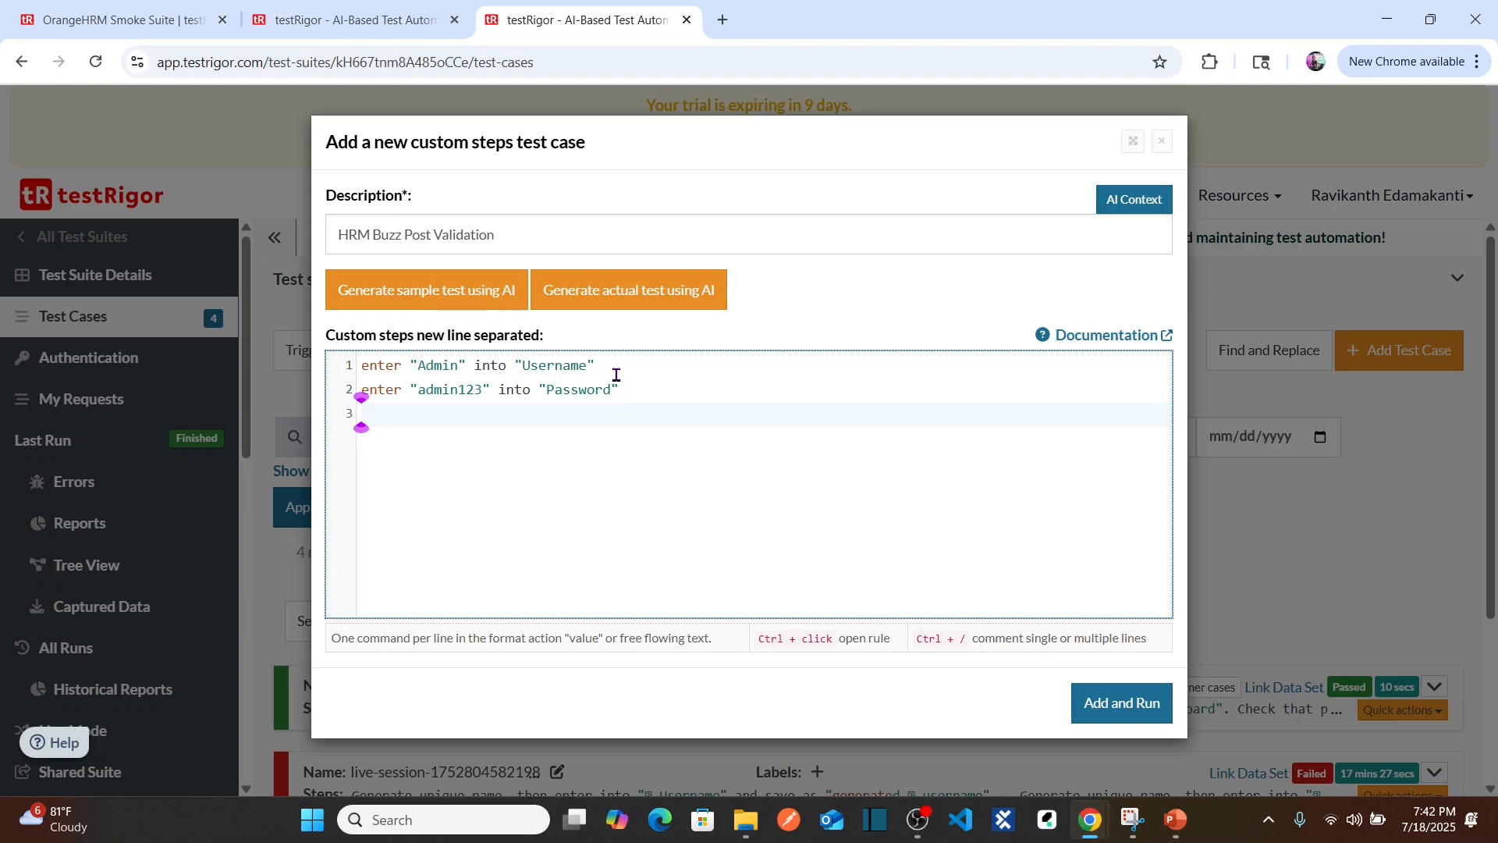
pyautogui.write('click ')
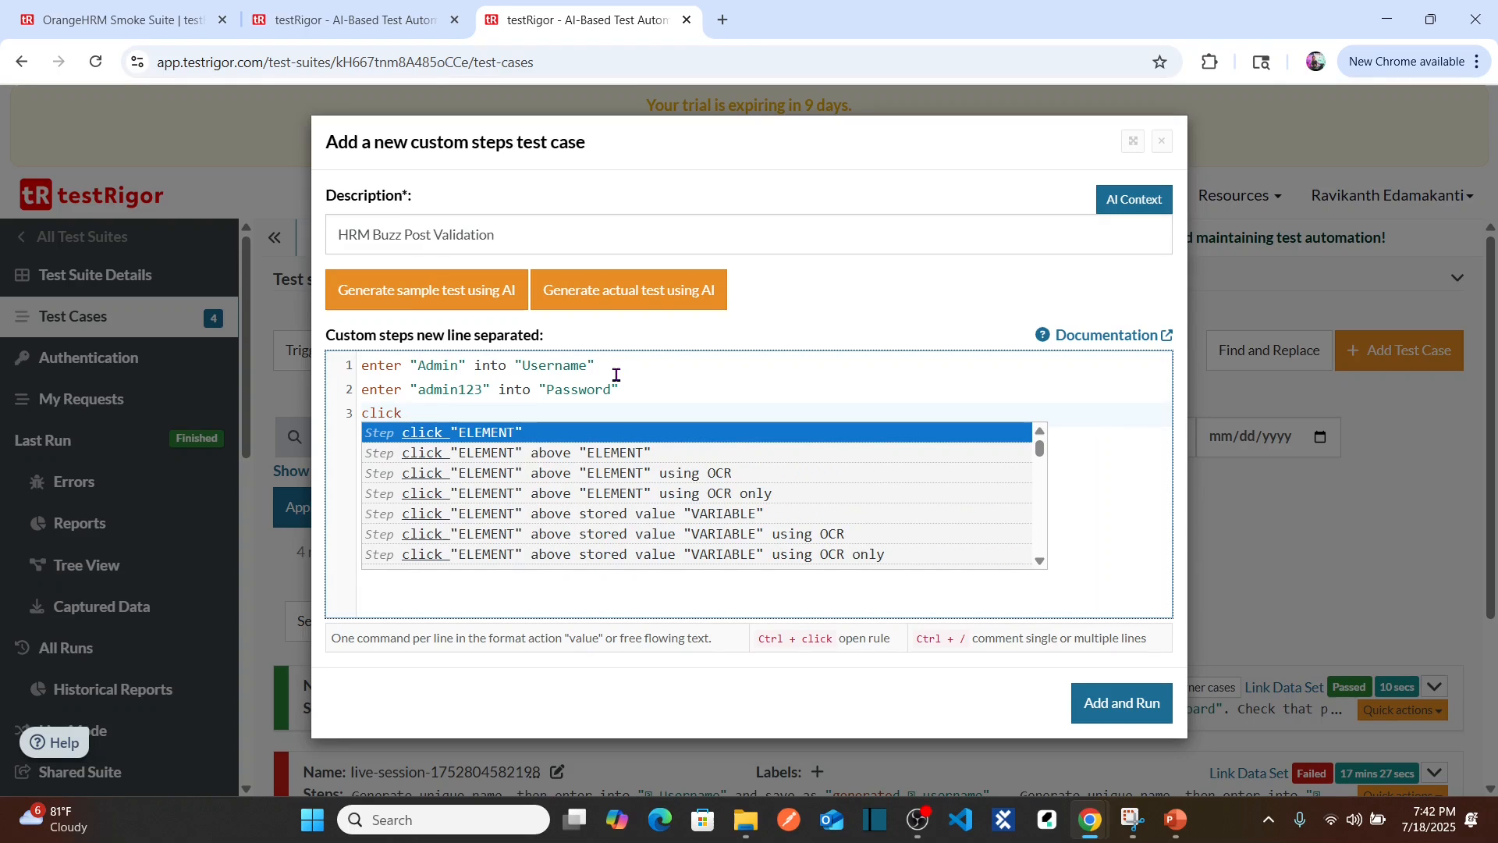
pyautogui.write('on "Logi')
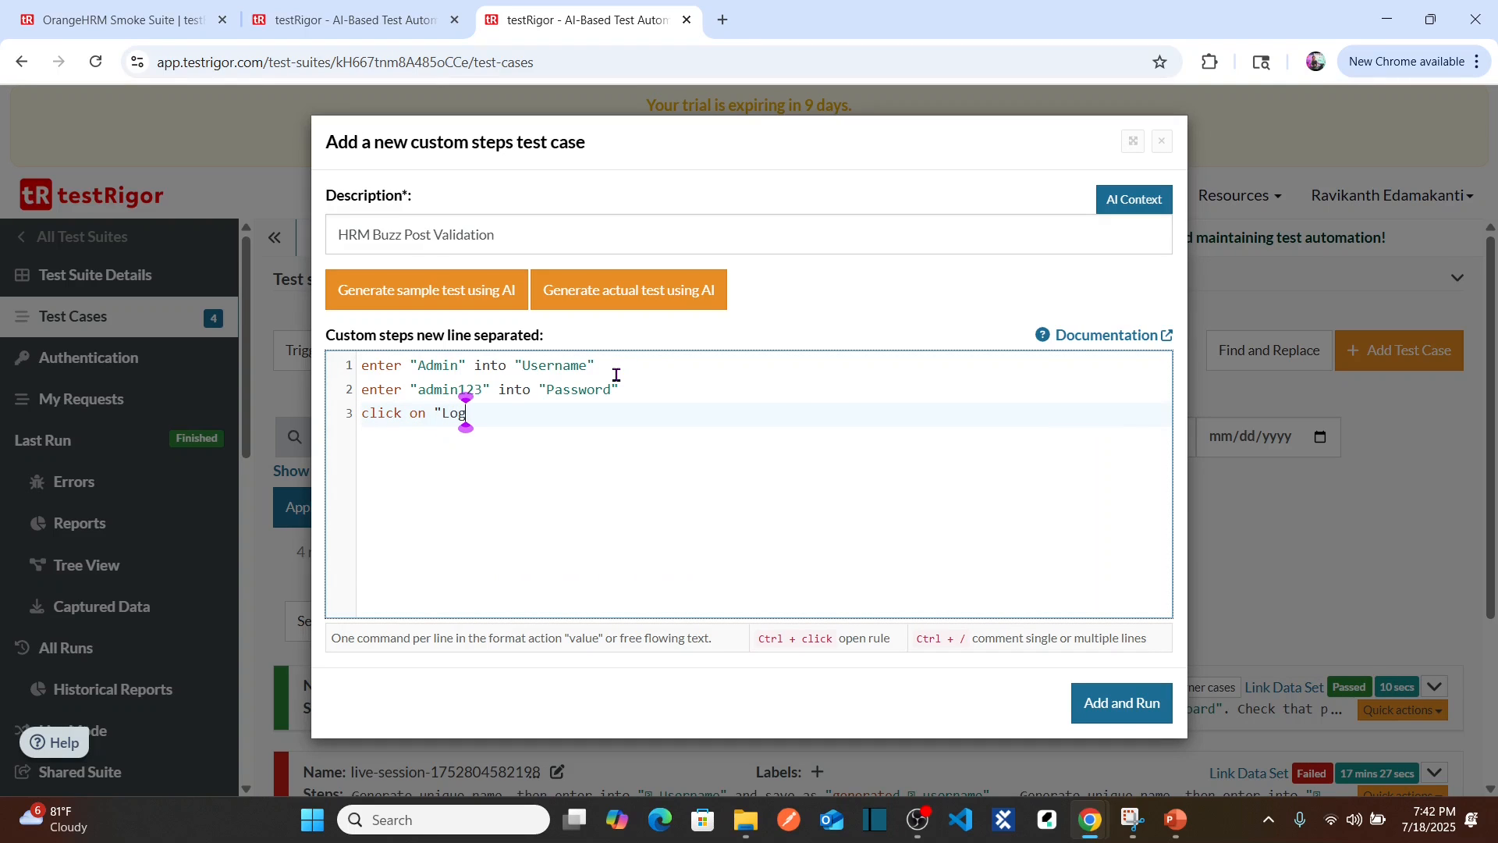
pyautogui.write('n"')
pyautogui.press('Return')
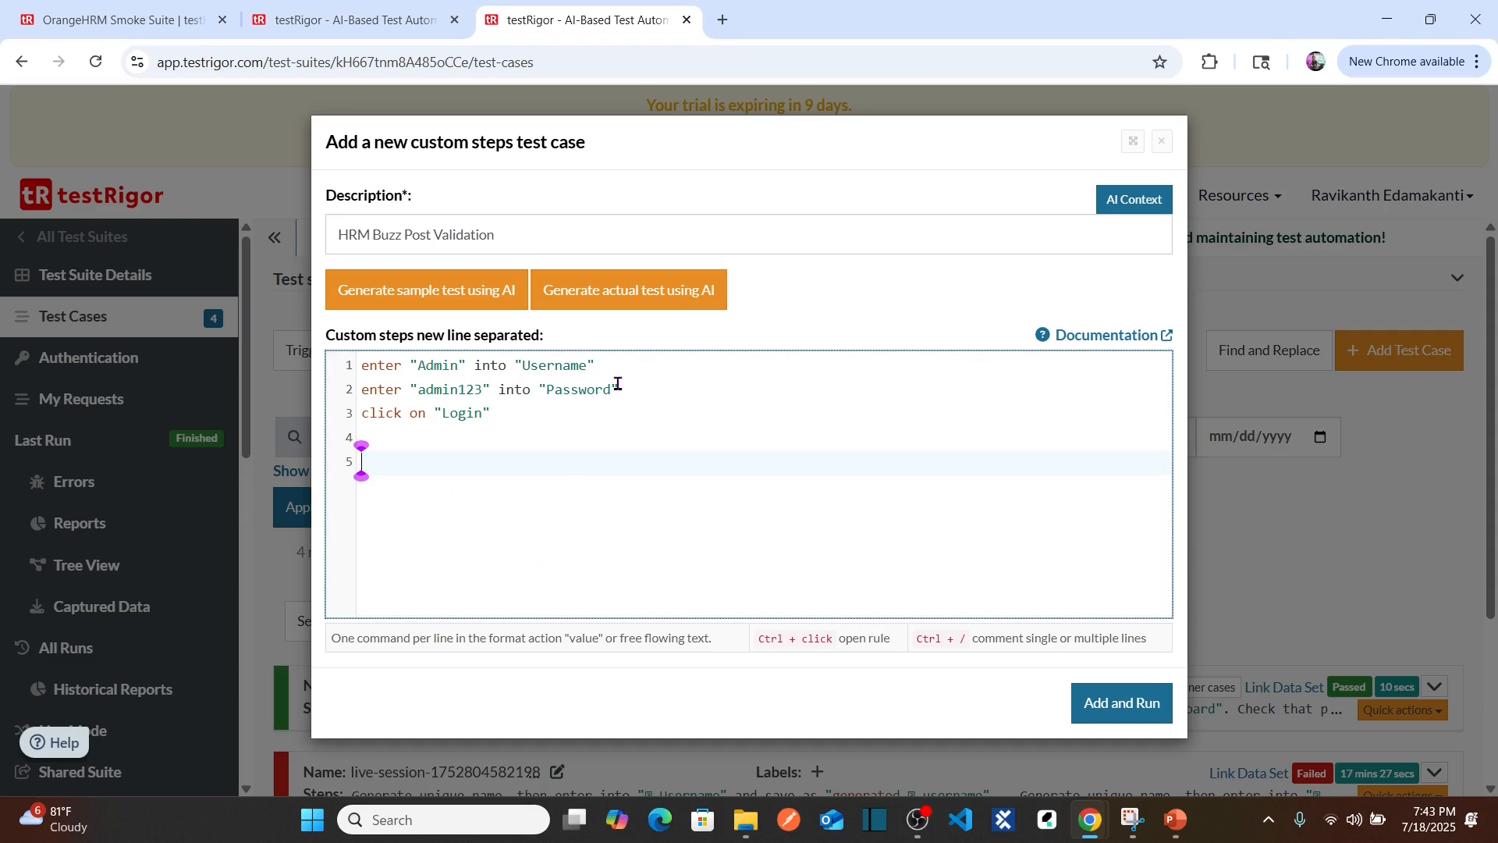
# Step: Add step 5, clic on "Buzz" from menu, checking the OrangeHRM Buzz page for reference
pyautogui.write('clic on "Bus')
pyautogui.press('BackSpace')
pyautogui.write('zz"')
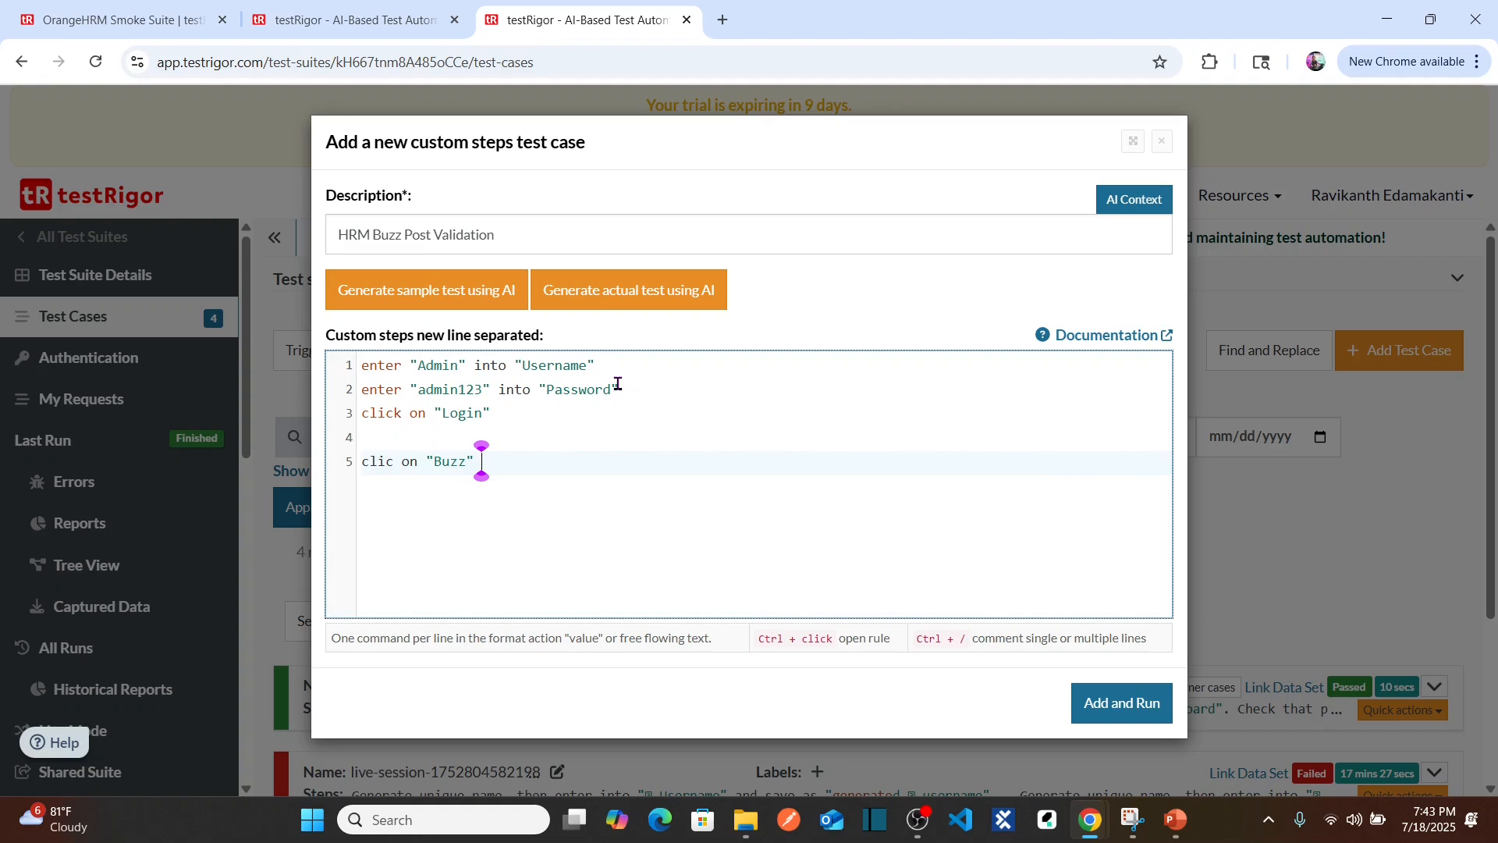
pyautogui.write(' from menu')
pyautogui.hotkey('alt', 'Tab')
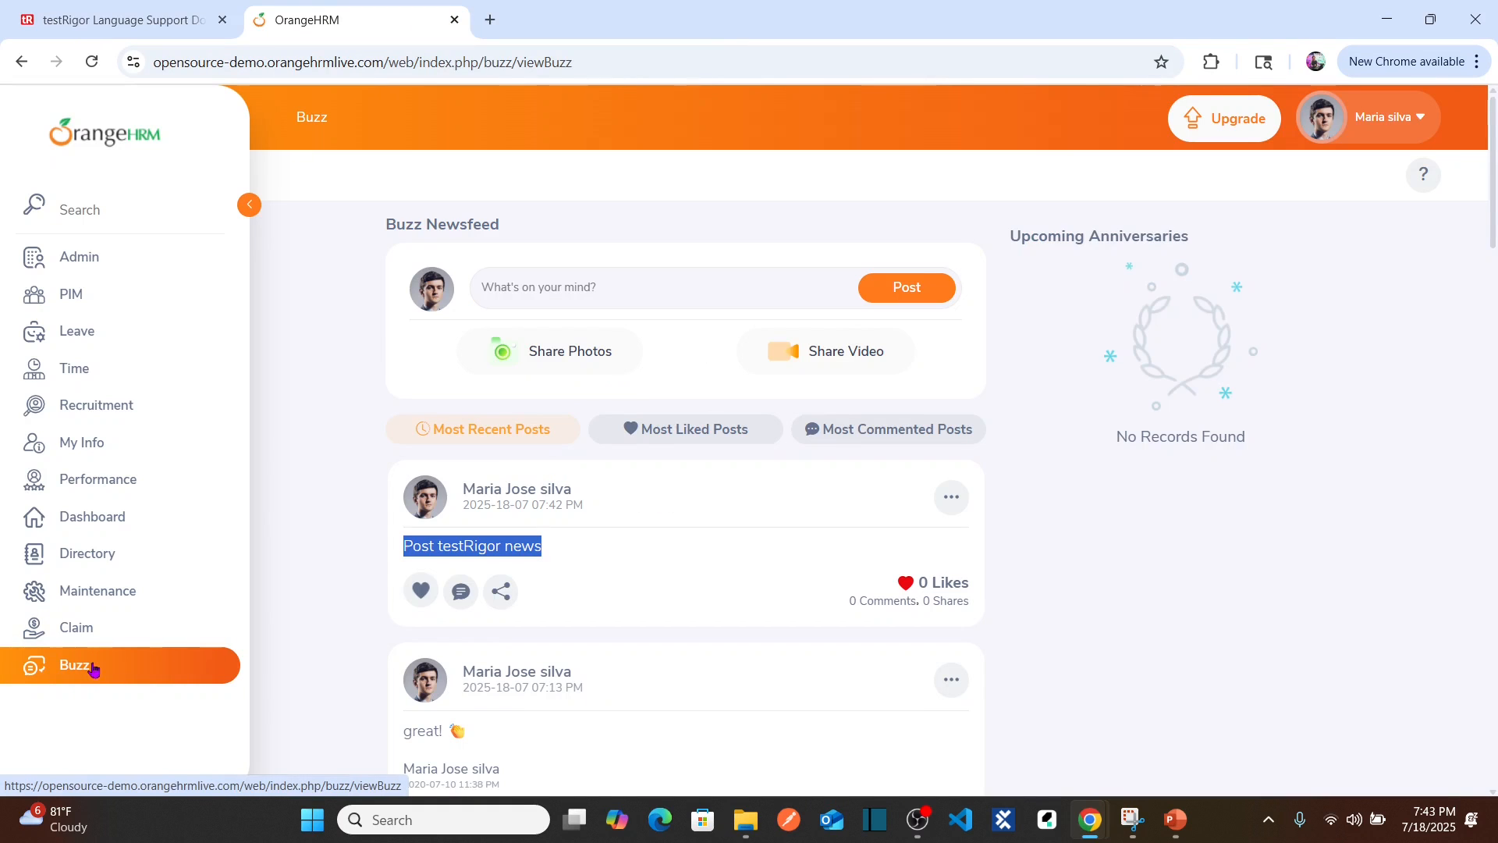
# Step: Add step 6, click "What's on your mind?", and start line 7
pyautogui.click(412, 543)
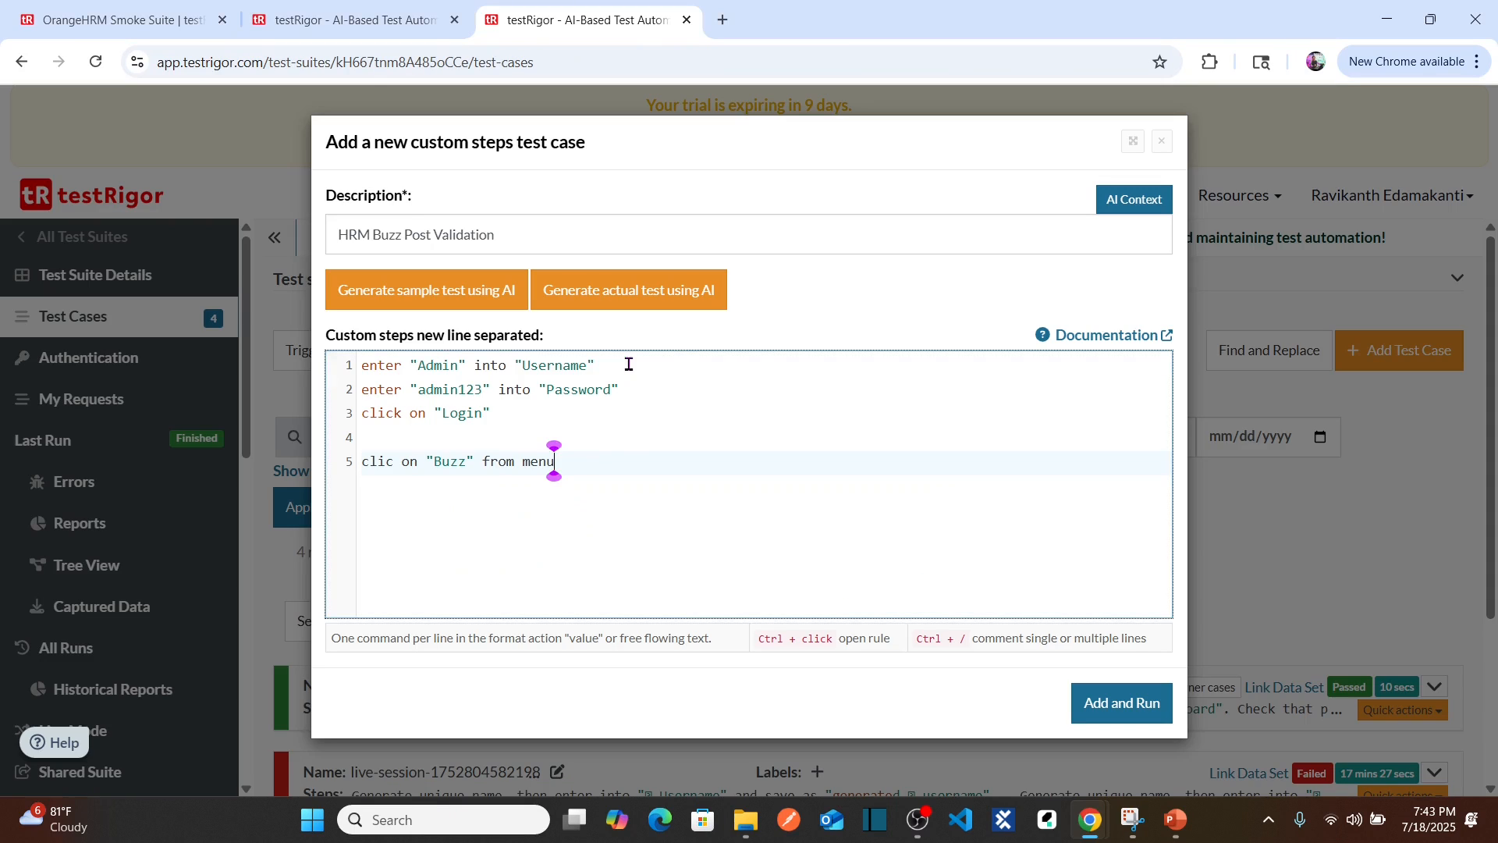
pyautogui.press('Return')
pyautogui.write('cl')
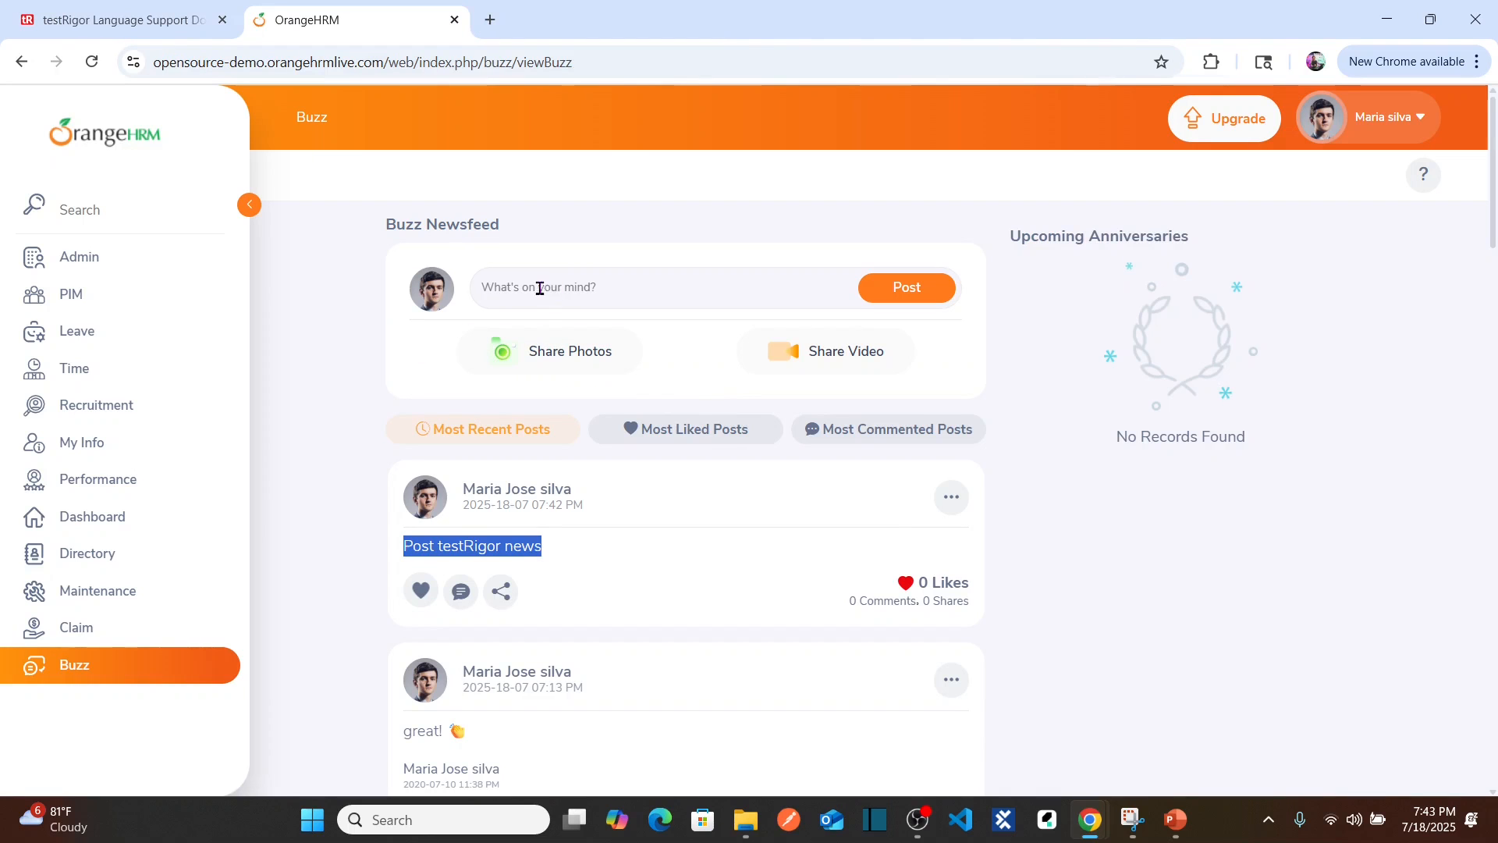
pyautogui.click(529, 287)
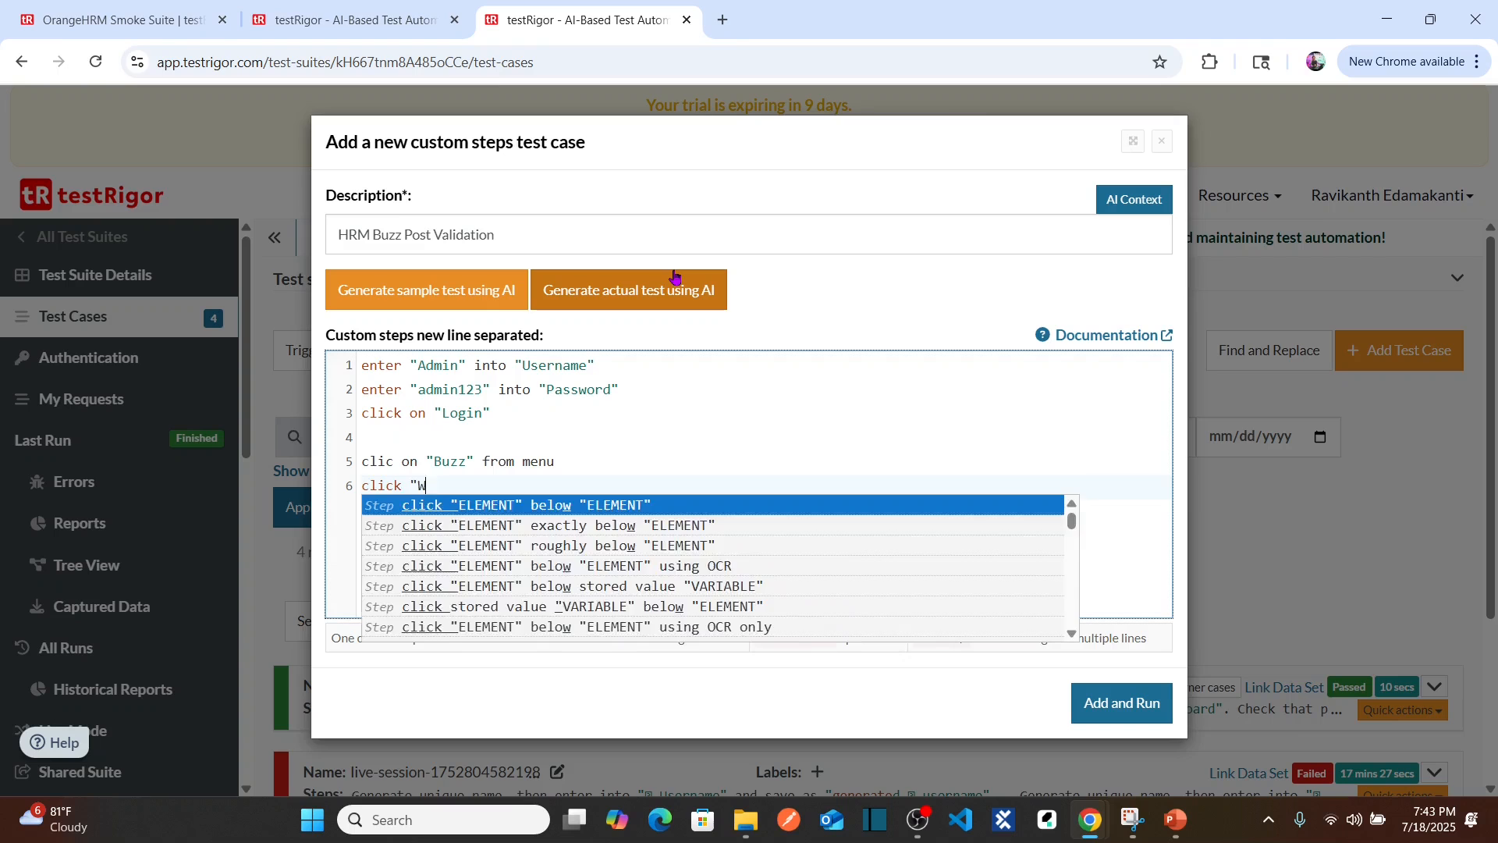
pyautogui.write('hats')
pyautogui.press('BackSpace')
pyautogui.write("'s")
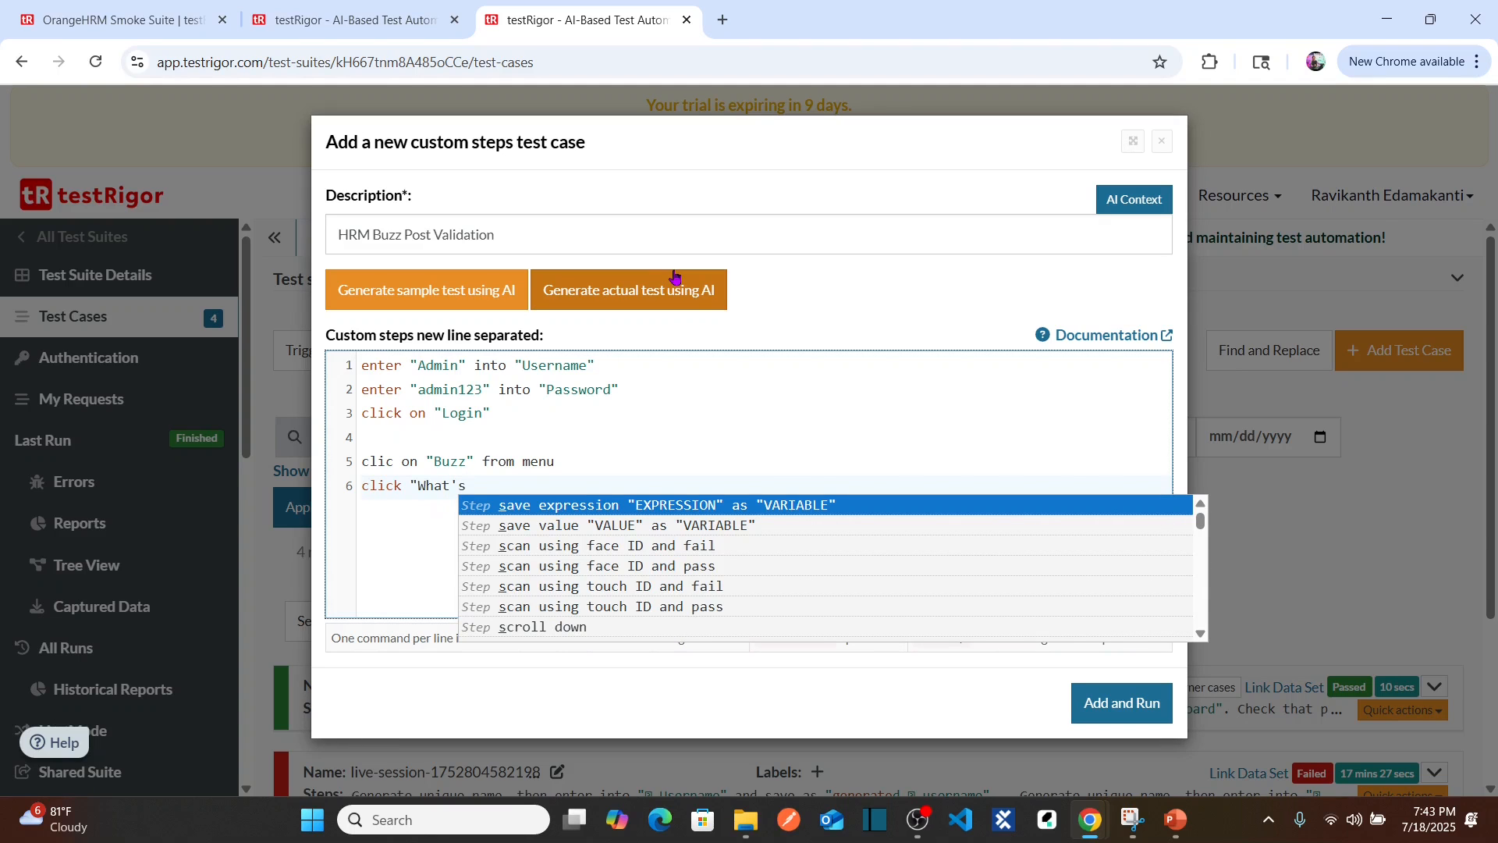
pyautogui.write(' on your ')
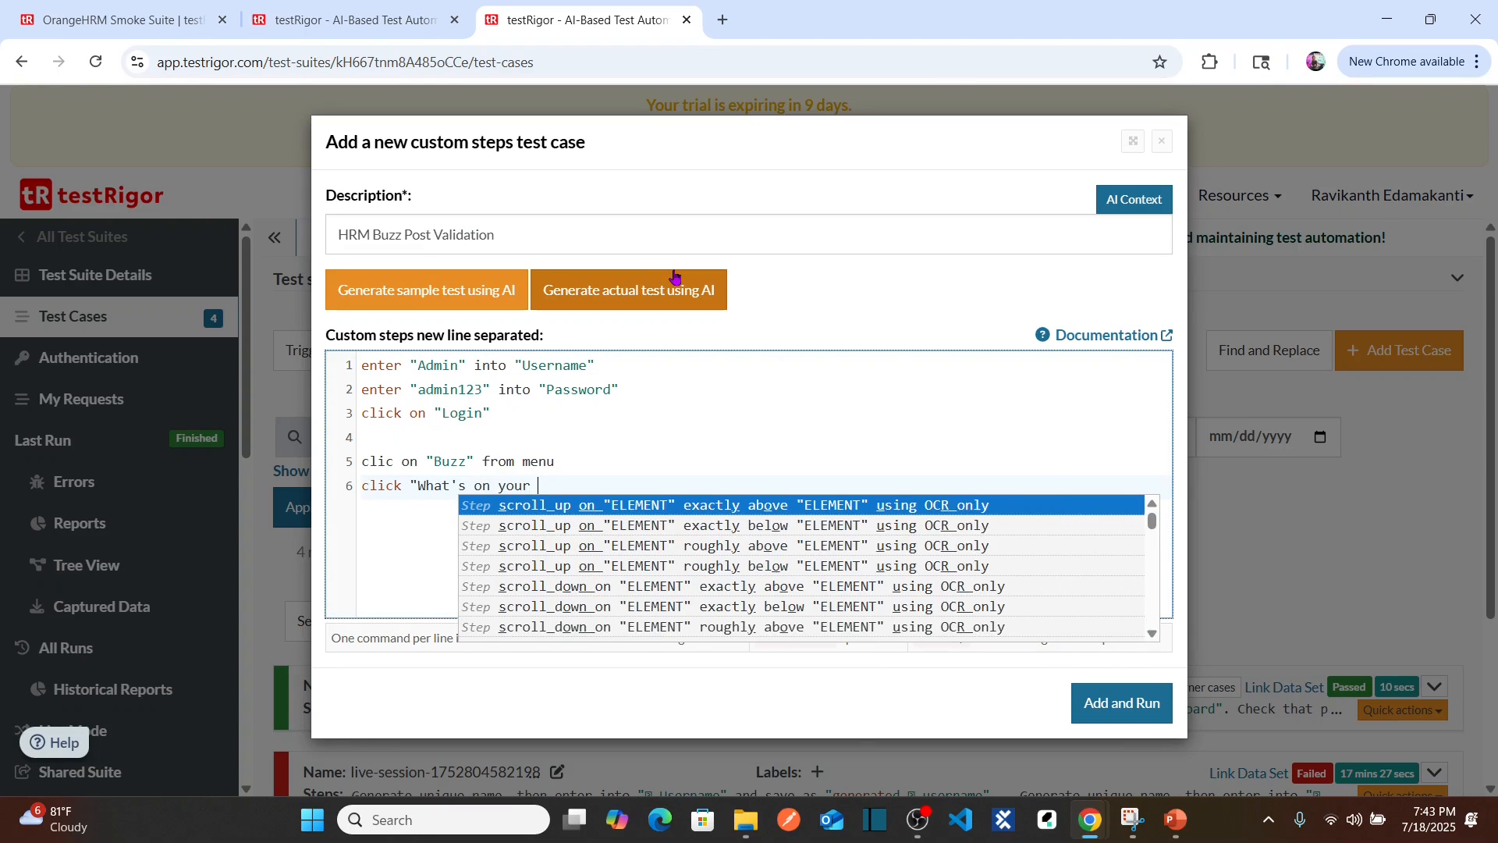
pyautogui.write('mind?"')
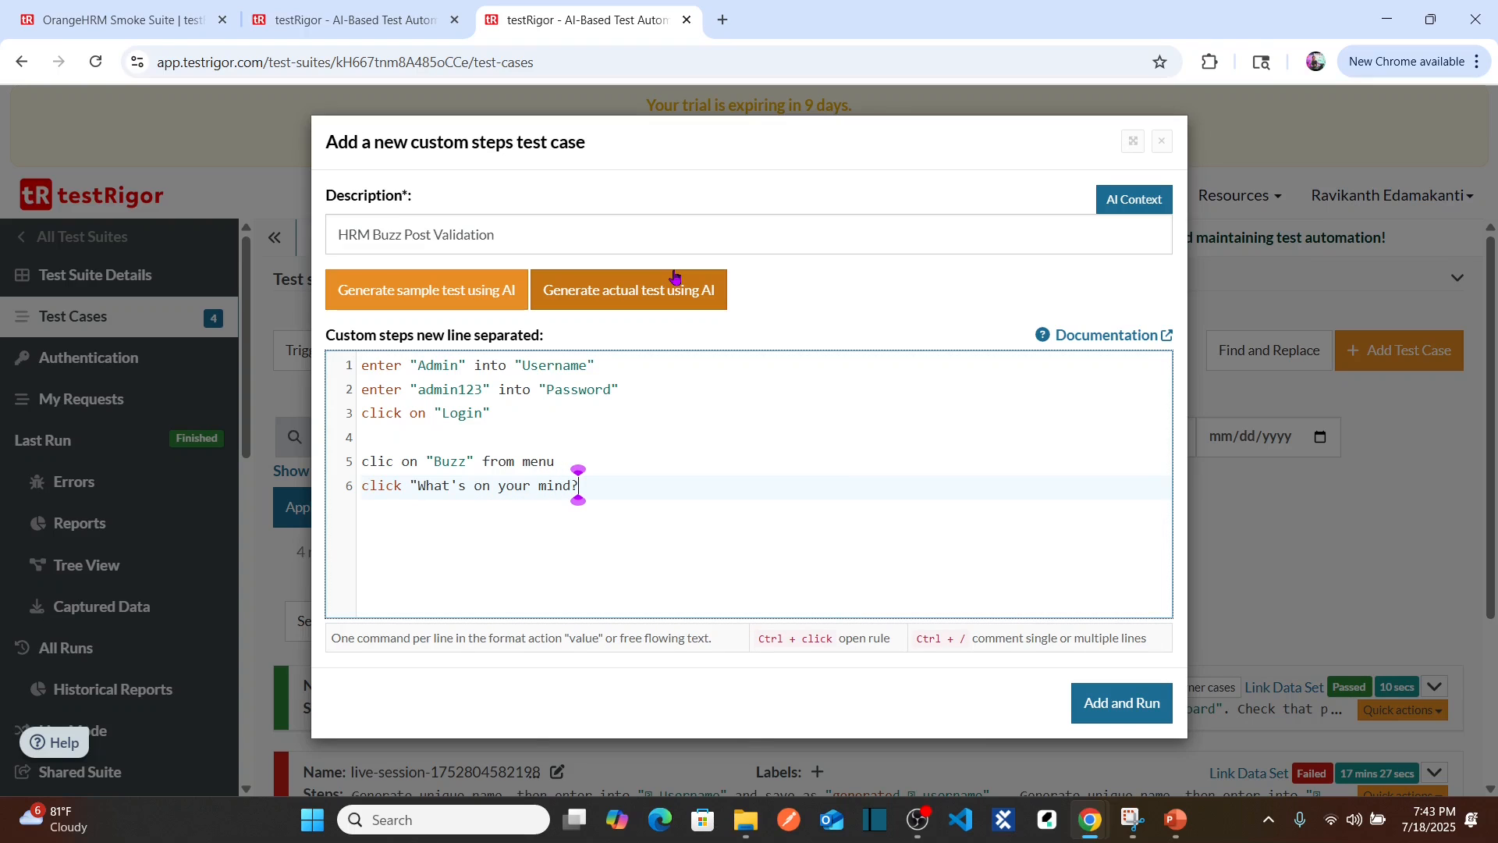
pyautogui.press('Return')
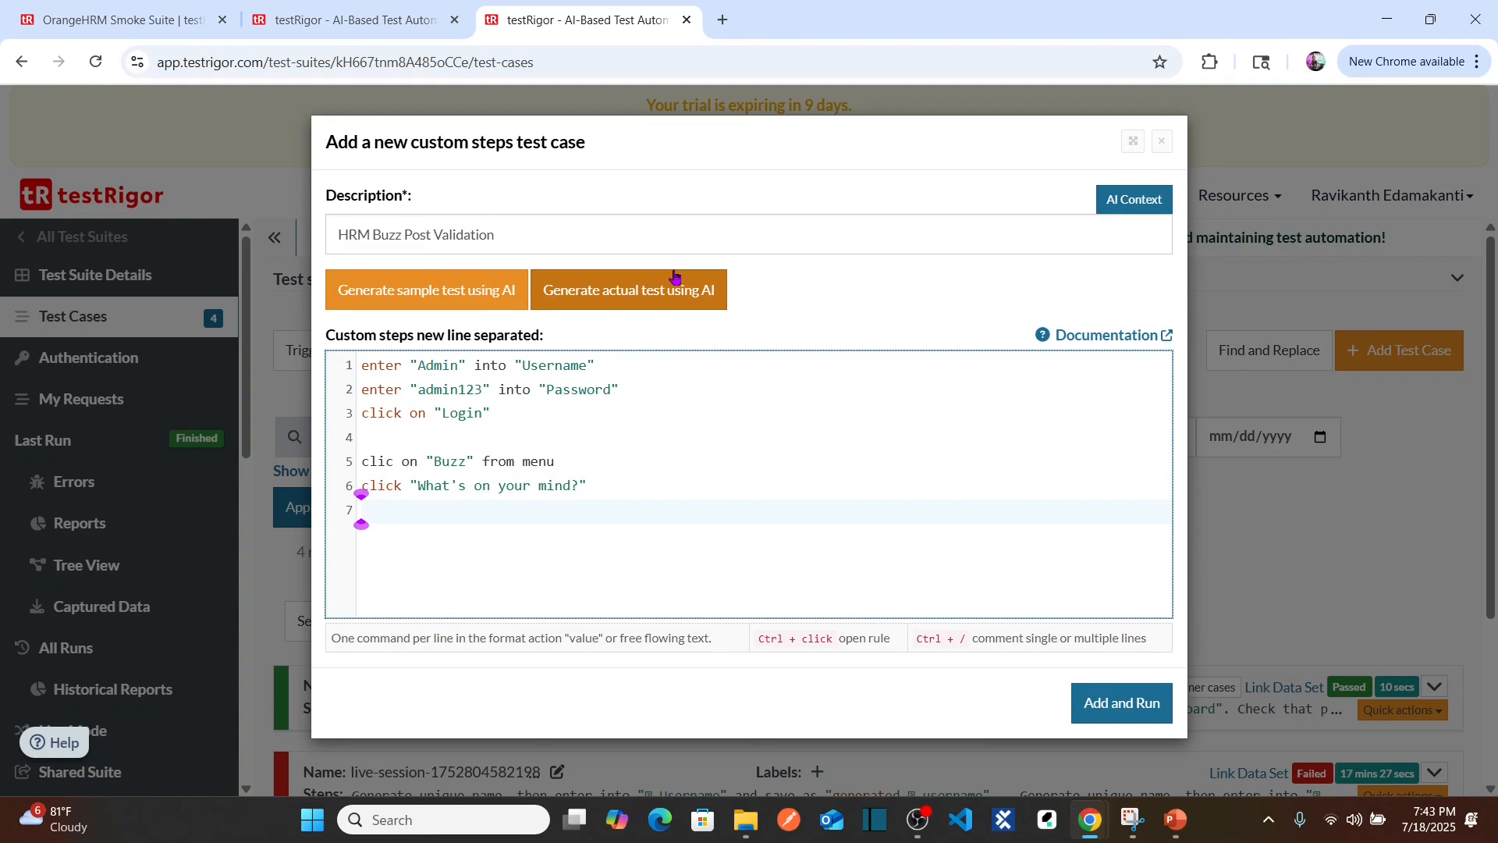
pyautogui.hotkey('alt', 'Tab')
# Step: Add step 7 entering "Hello team! THisis testRigor Post to validate the newsfeed functionality" into textbox
pyautogui.click(603, 278)
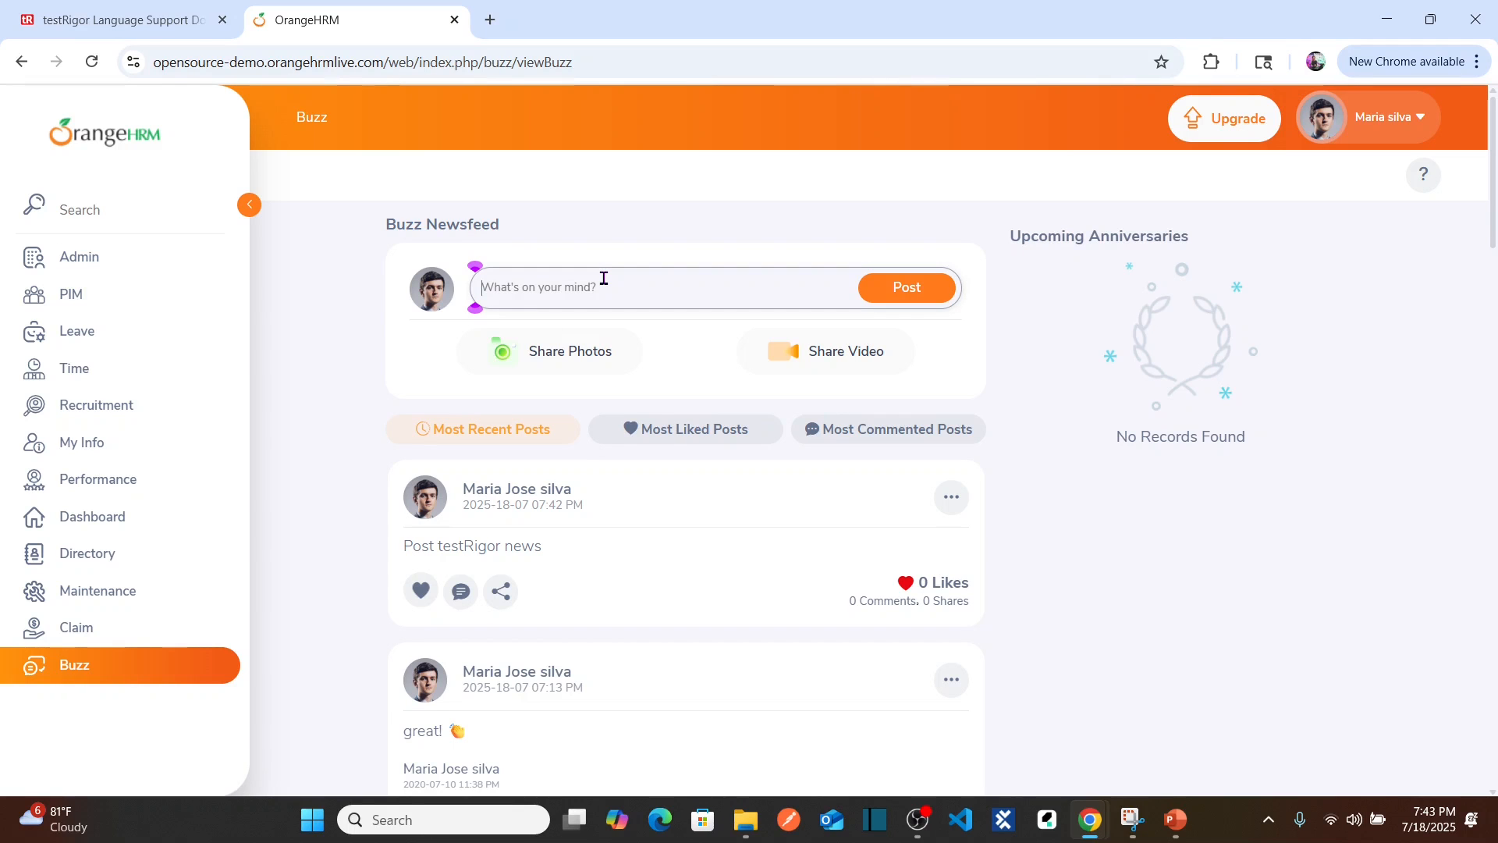
pyautogui.hotkey('alt', 'Tab')
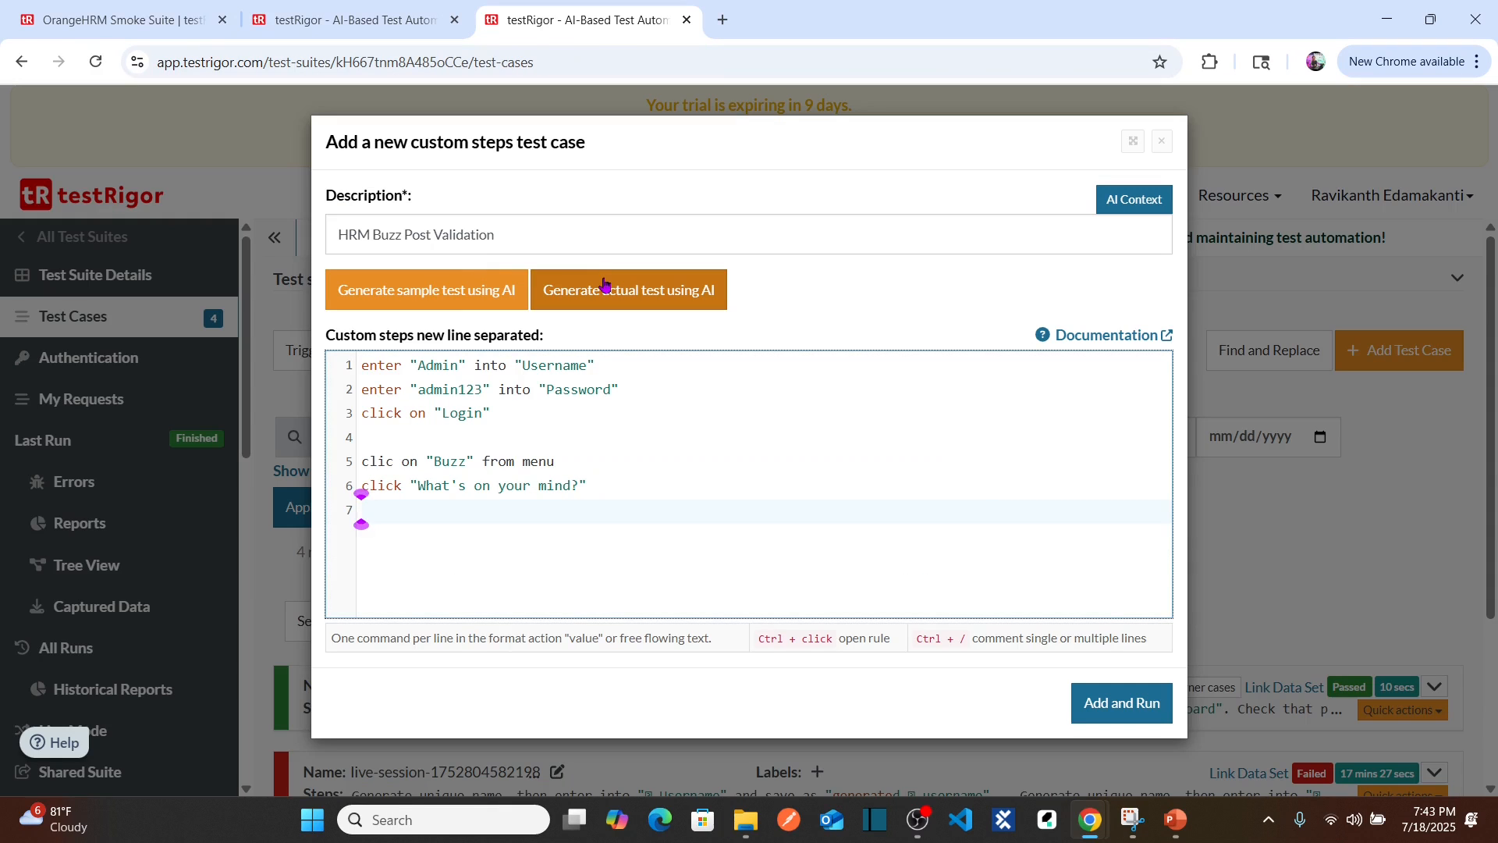
pyautogui.write('enter "Hello t')
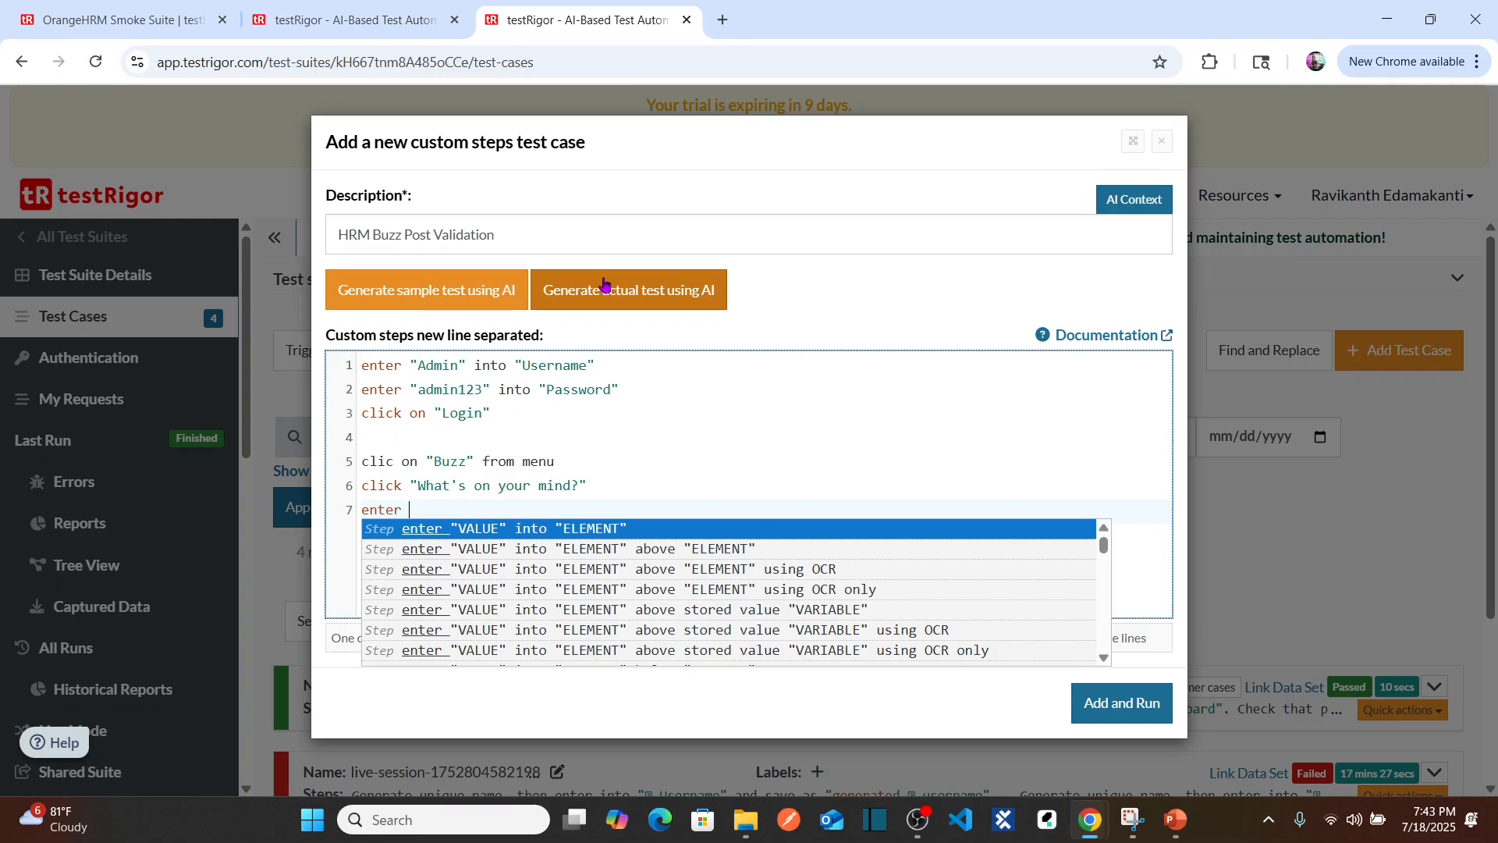
pyautogui.write('eam')
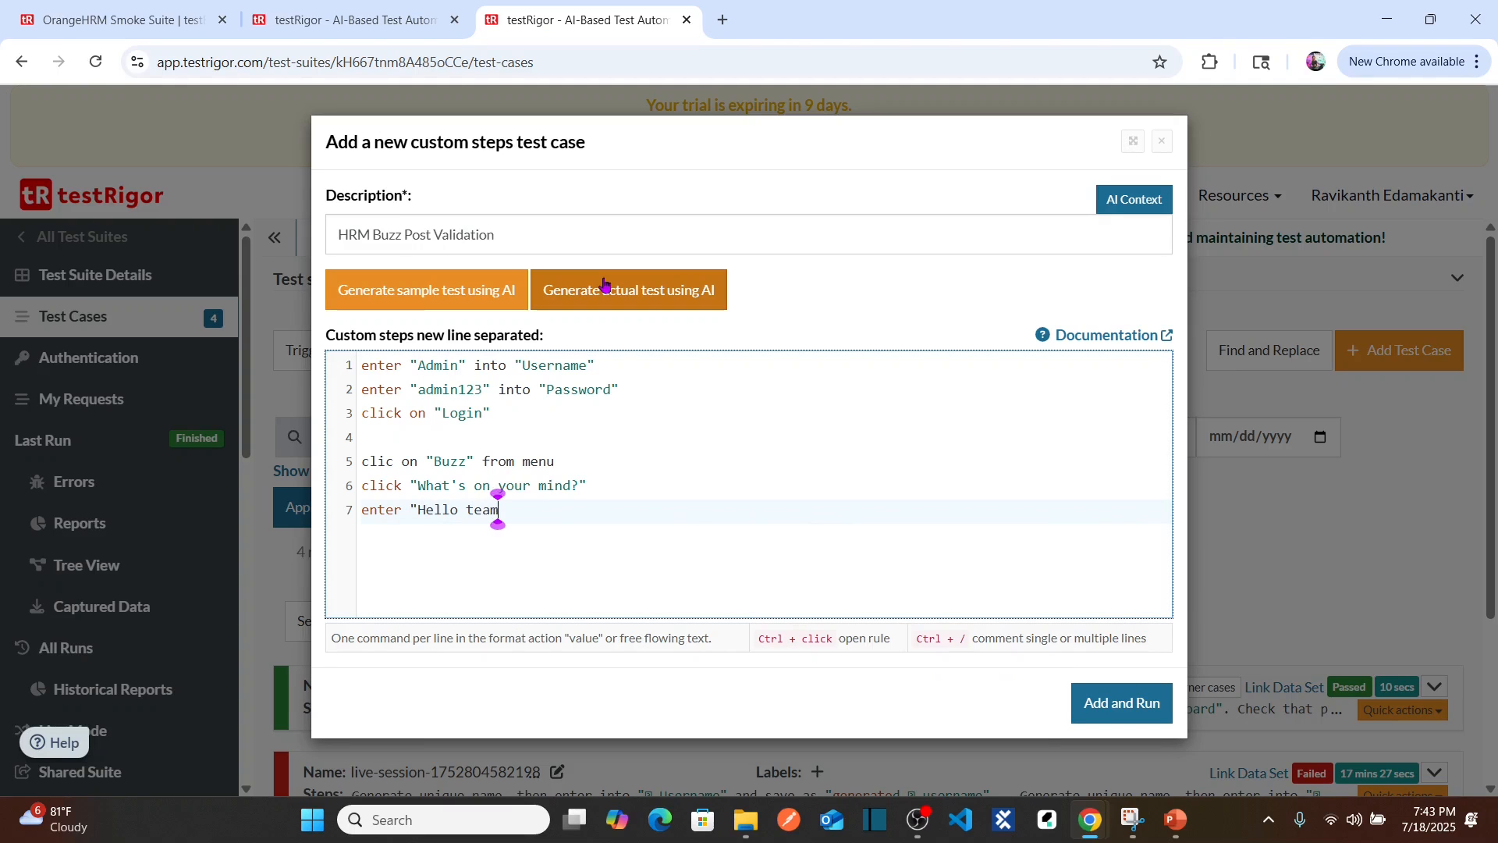
pyautogui.write('! THisis test')
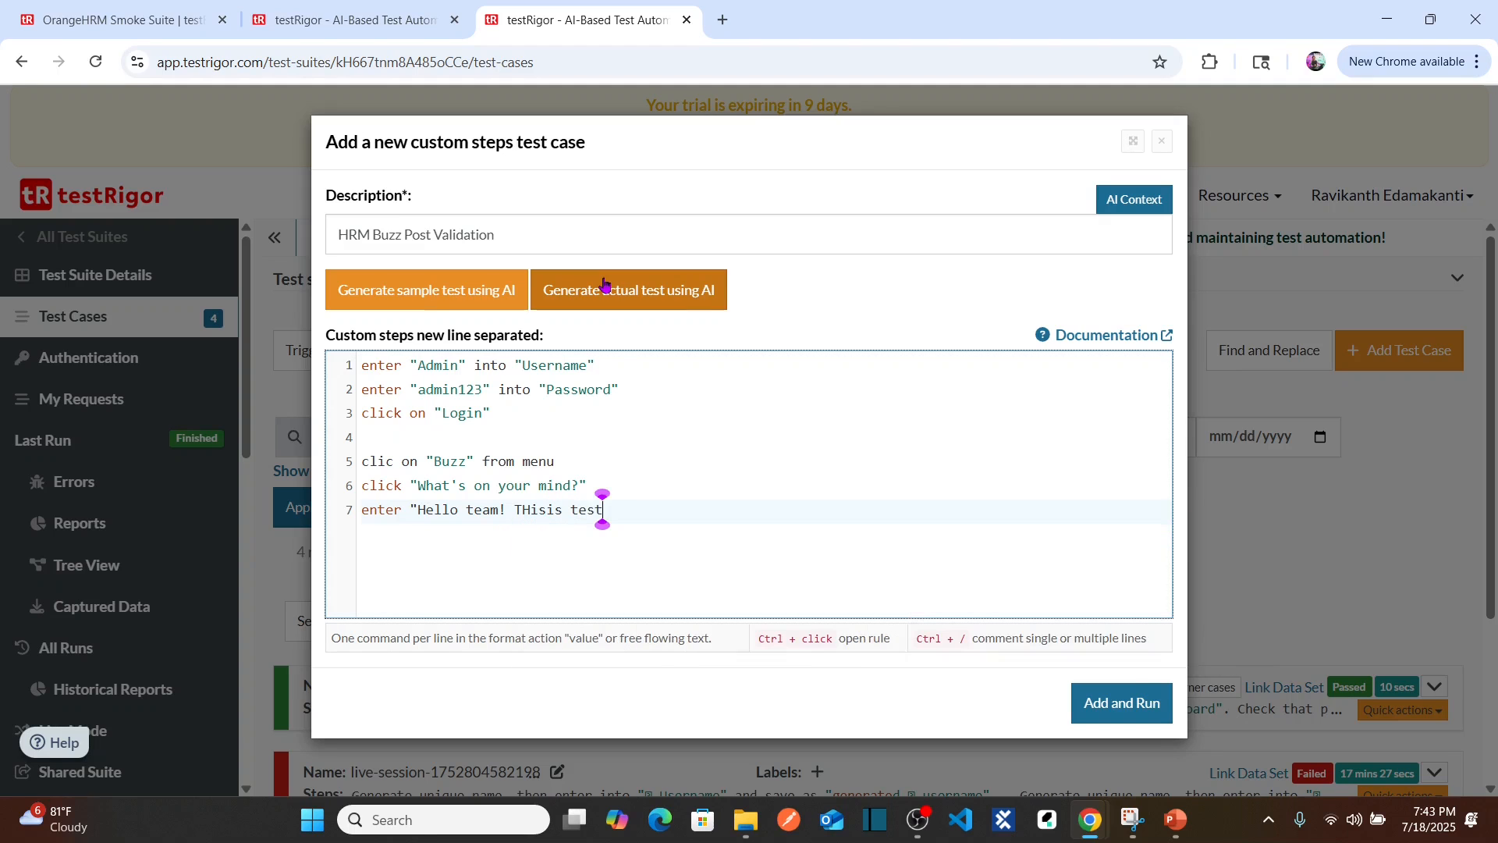
pyautogui.write('Rigor Post')
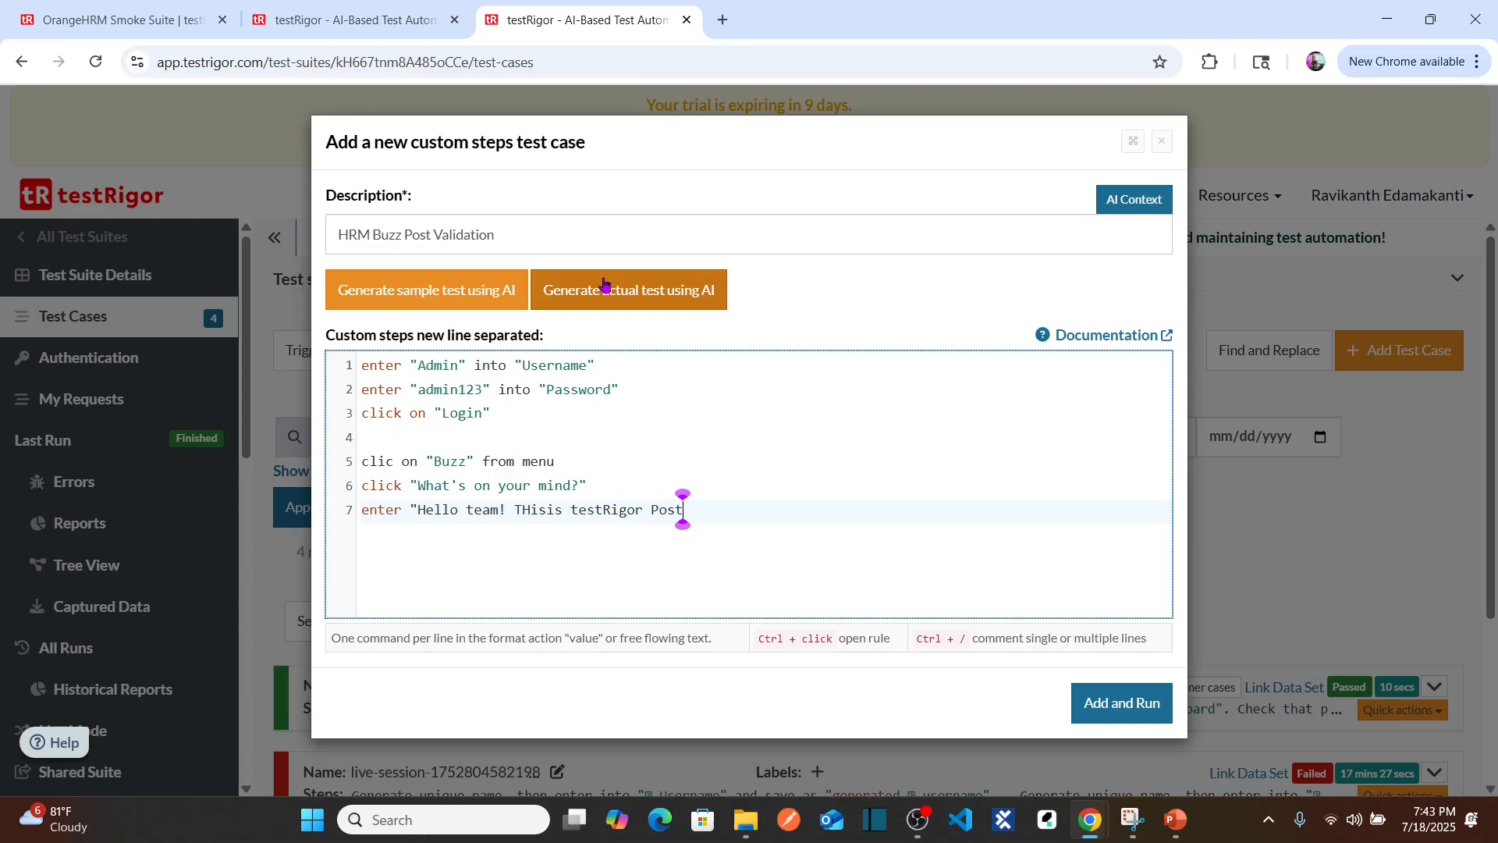
pyautogui.write(' to validate the')
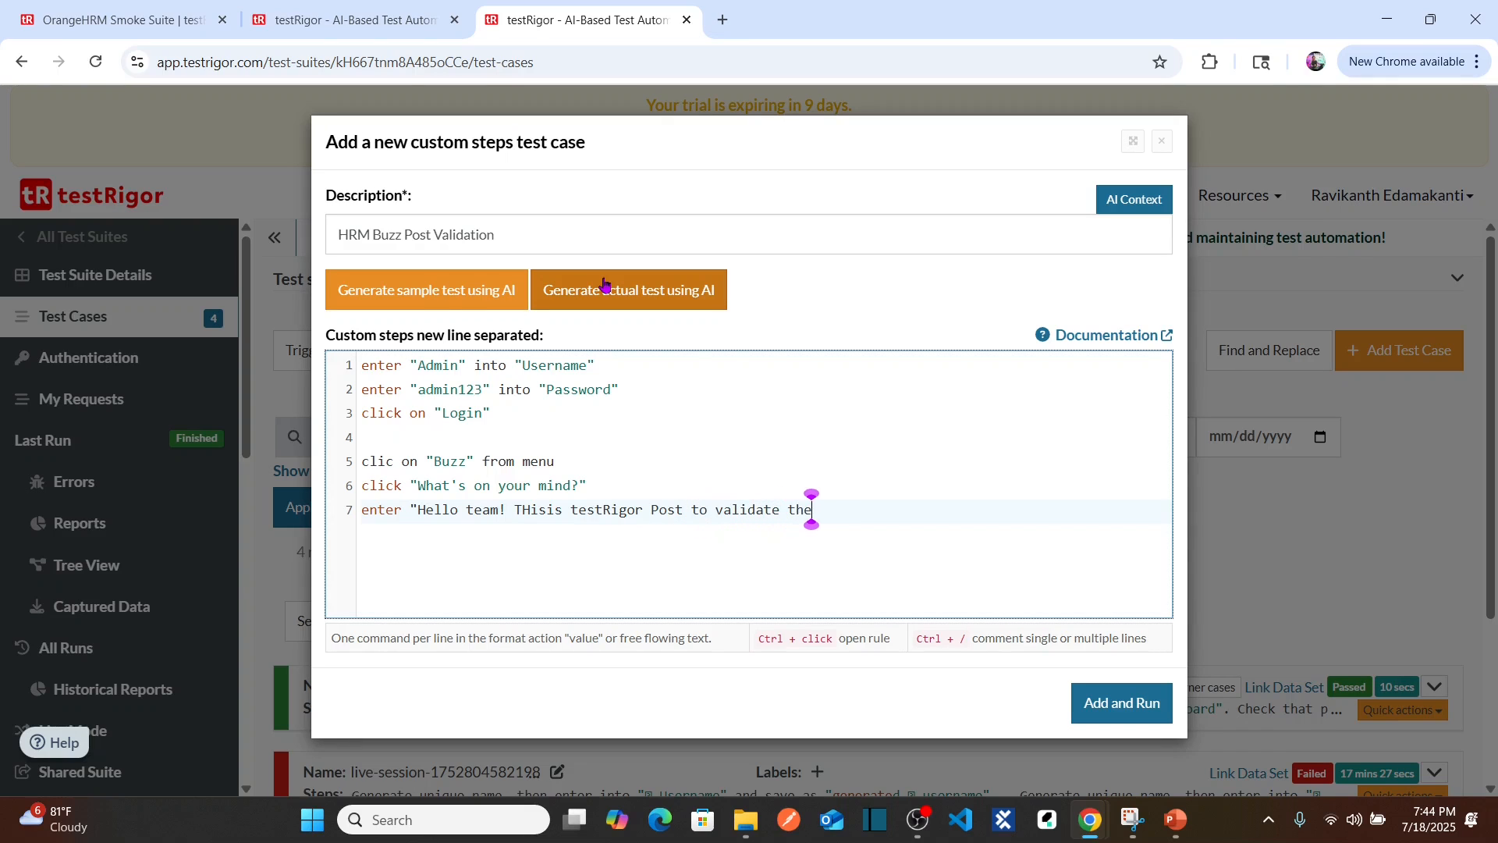
pyautogui.write(' newsfeed ')
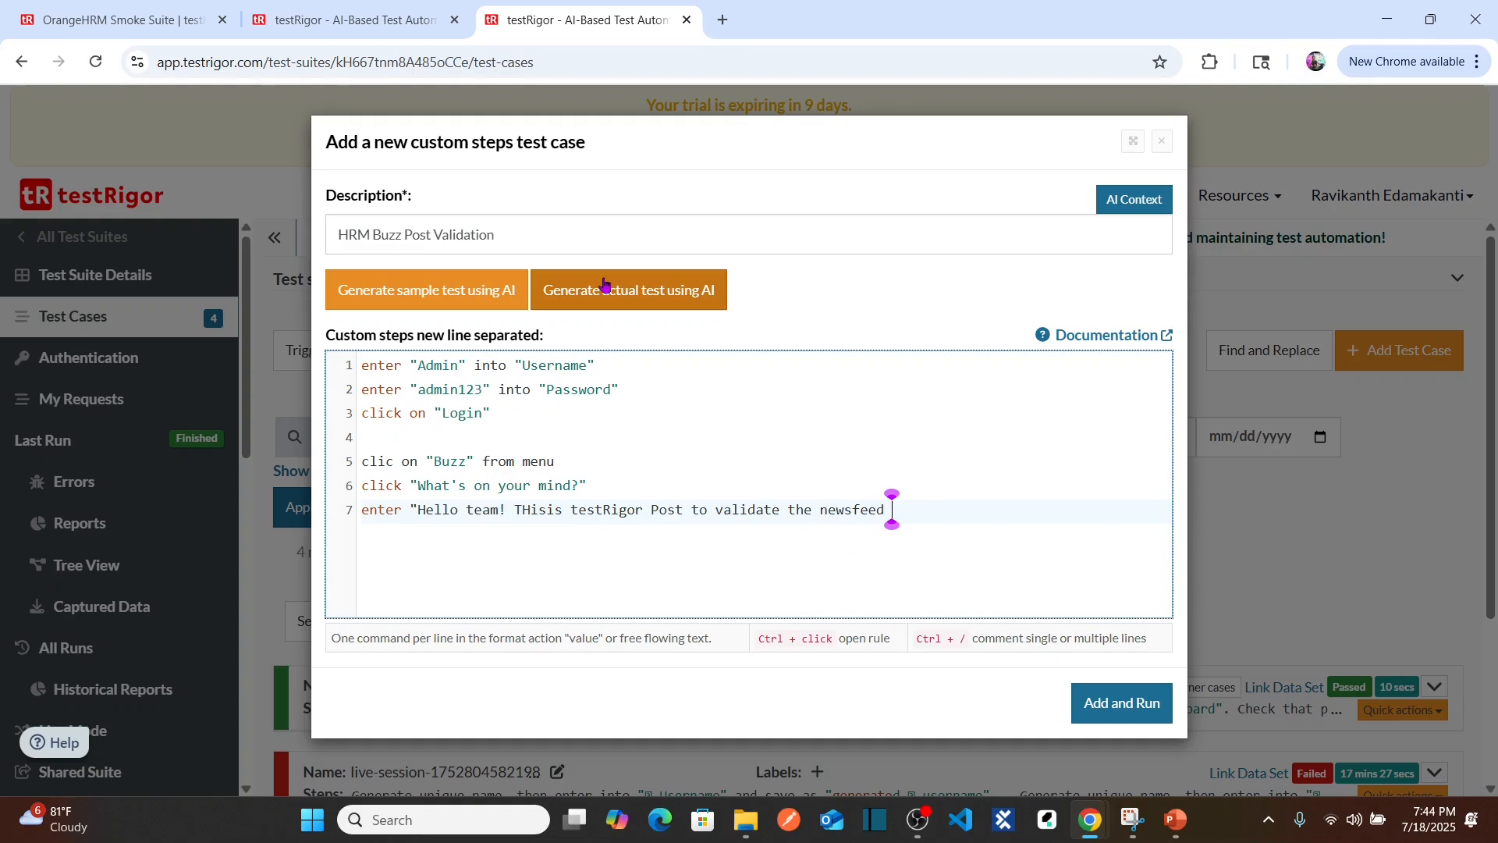
pyautogui.write('functionality"')
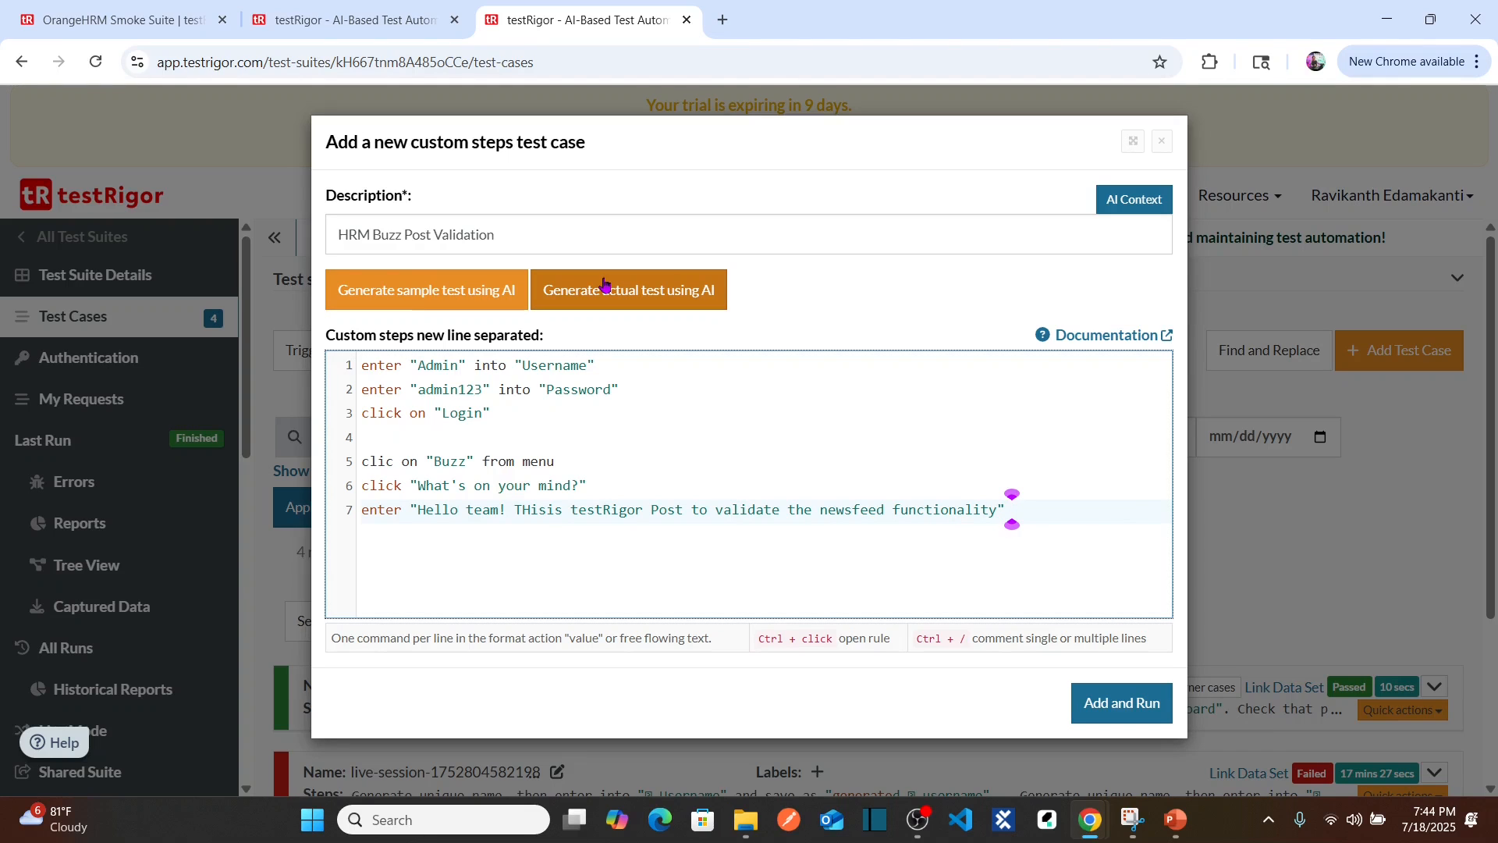
pyautogui.write('into textbox')
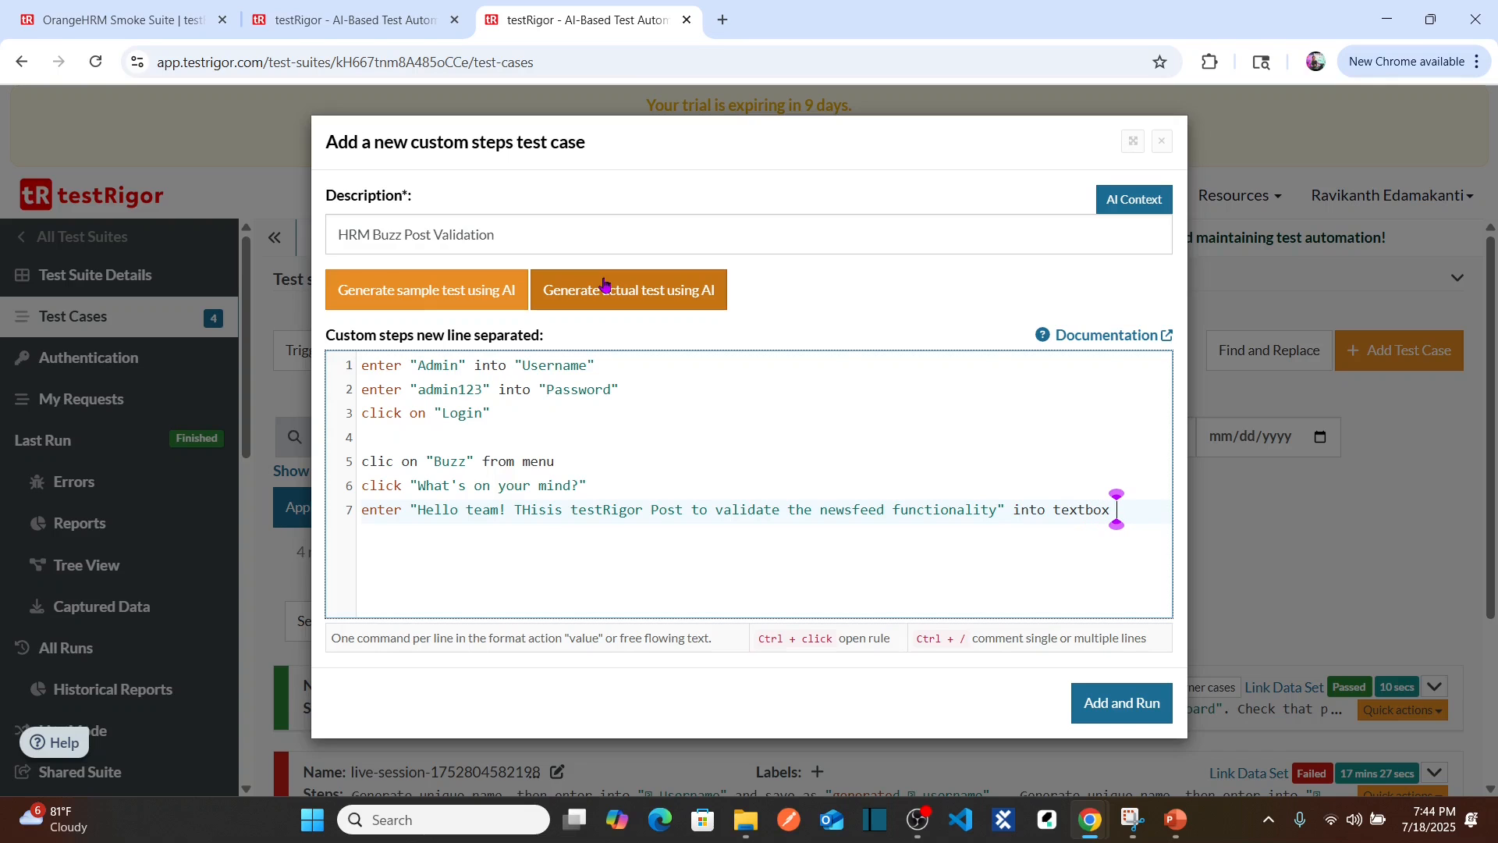
pyautogui.hotkey('alt', 'Tab')
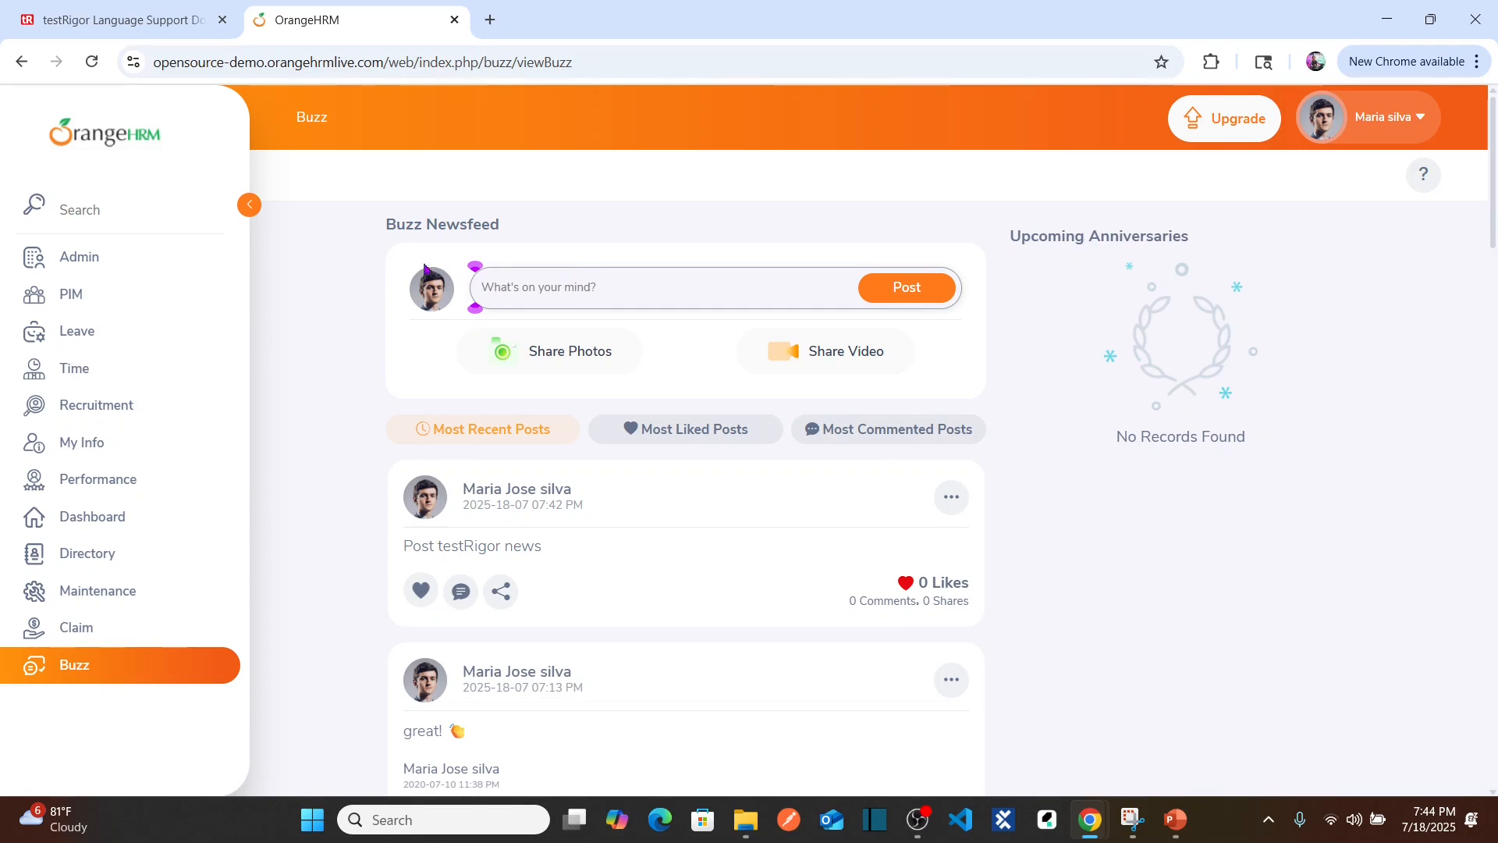
# Step: Extend step 7 to target the textbox to the right of "user" icon, then start line 8
pyautogui.click(436, 291)
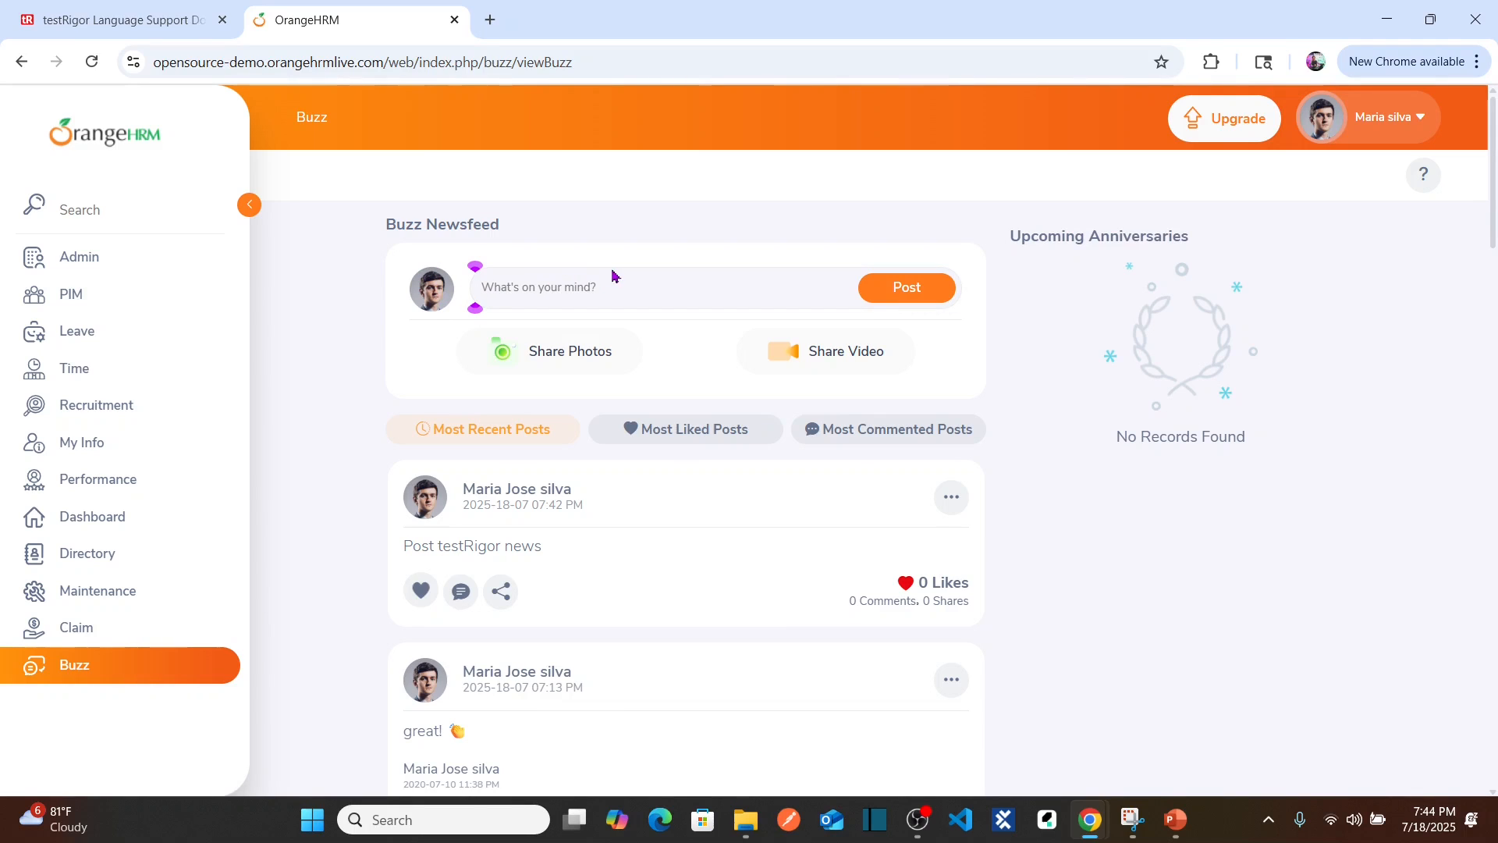
pyautogui.click(592, 292)
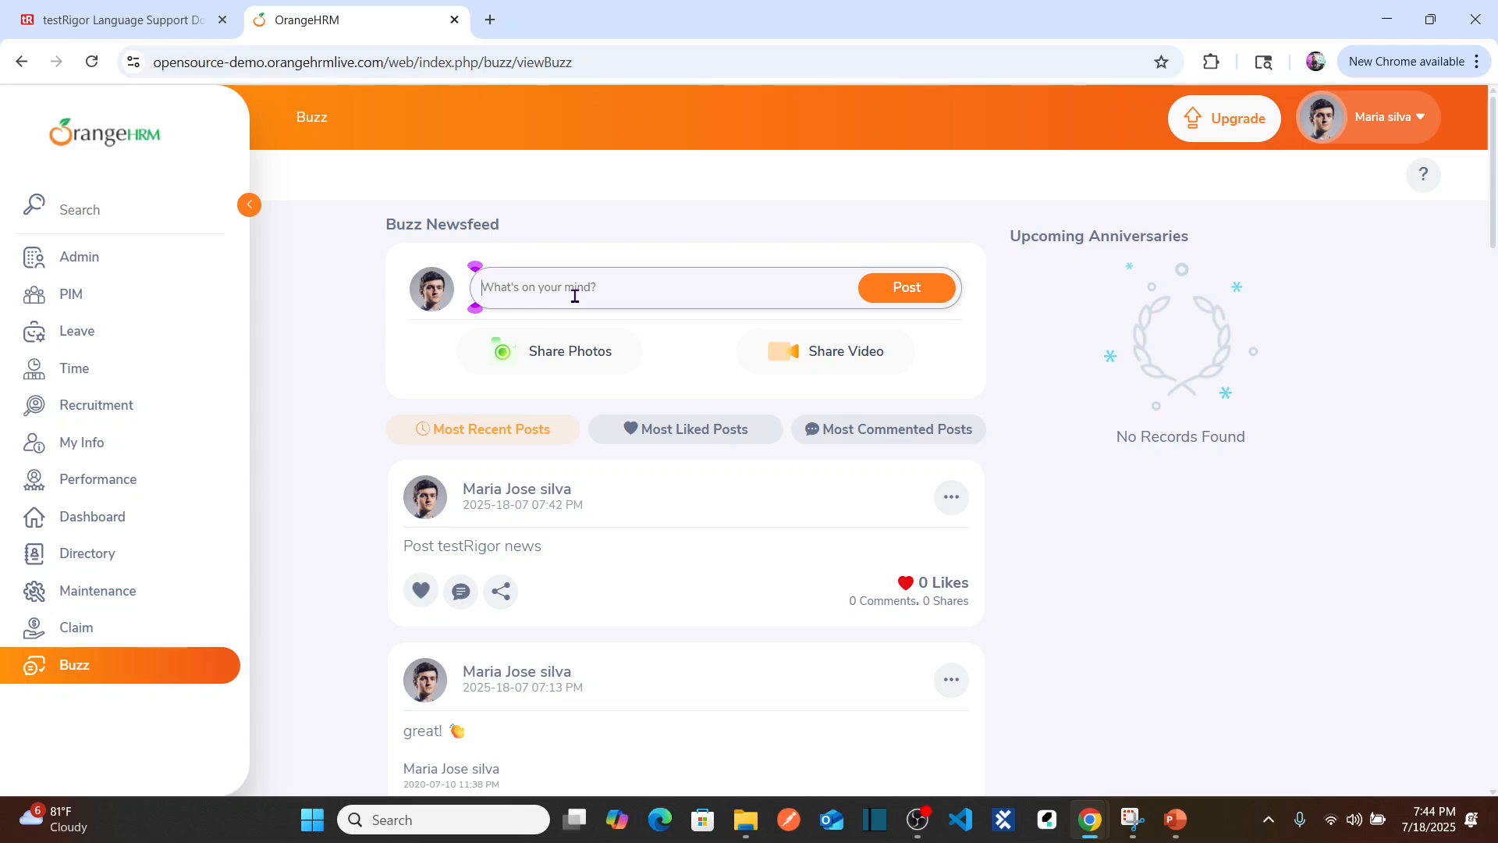
pyautogui.hotkey('alt', 'Tab')
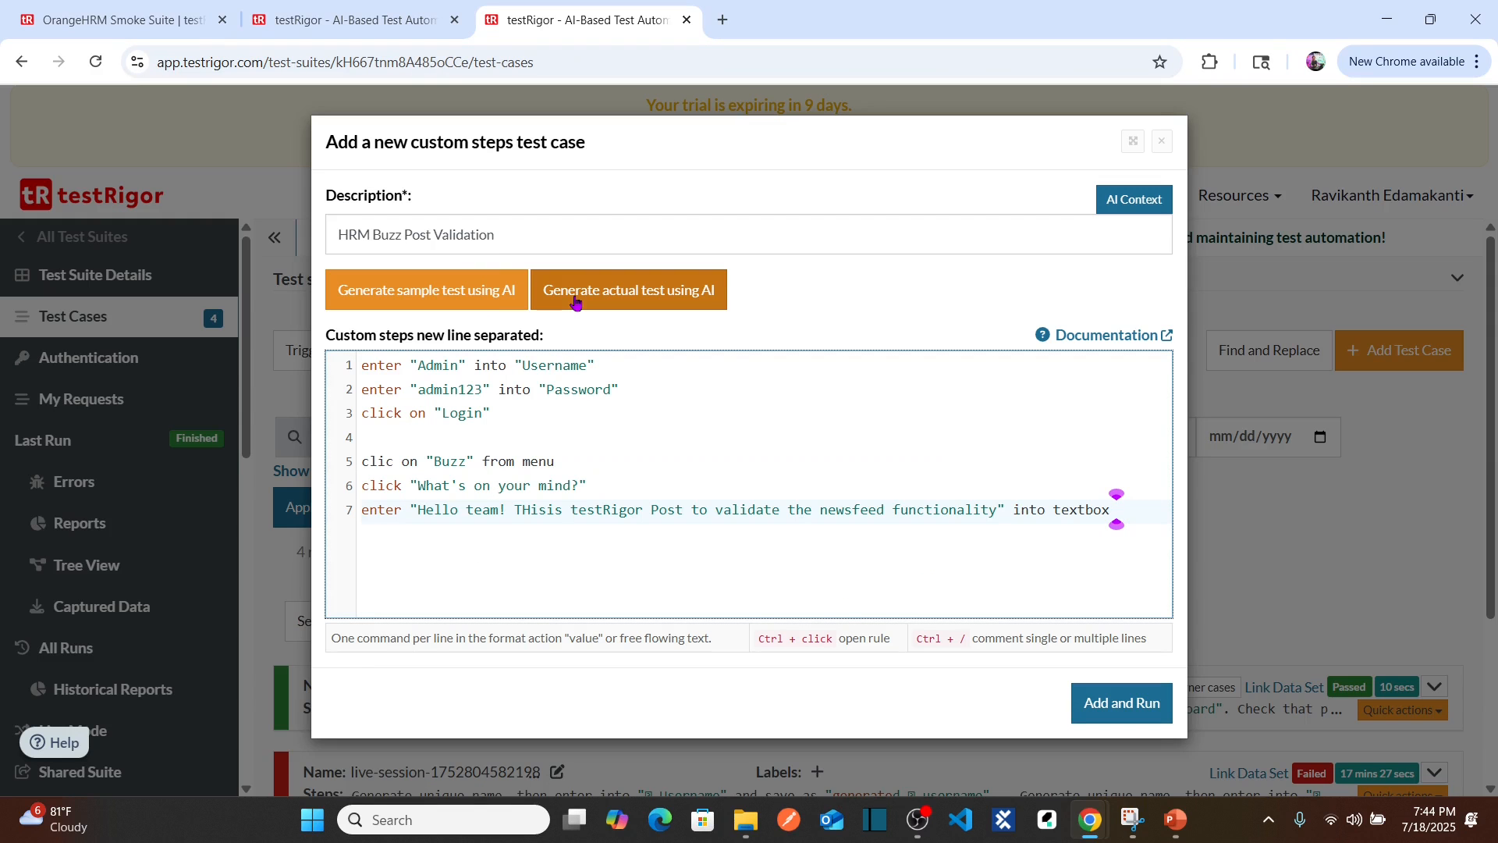
pyautogui.write('to the right of ')
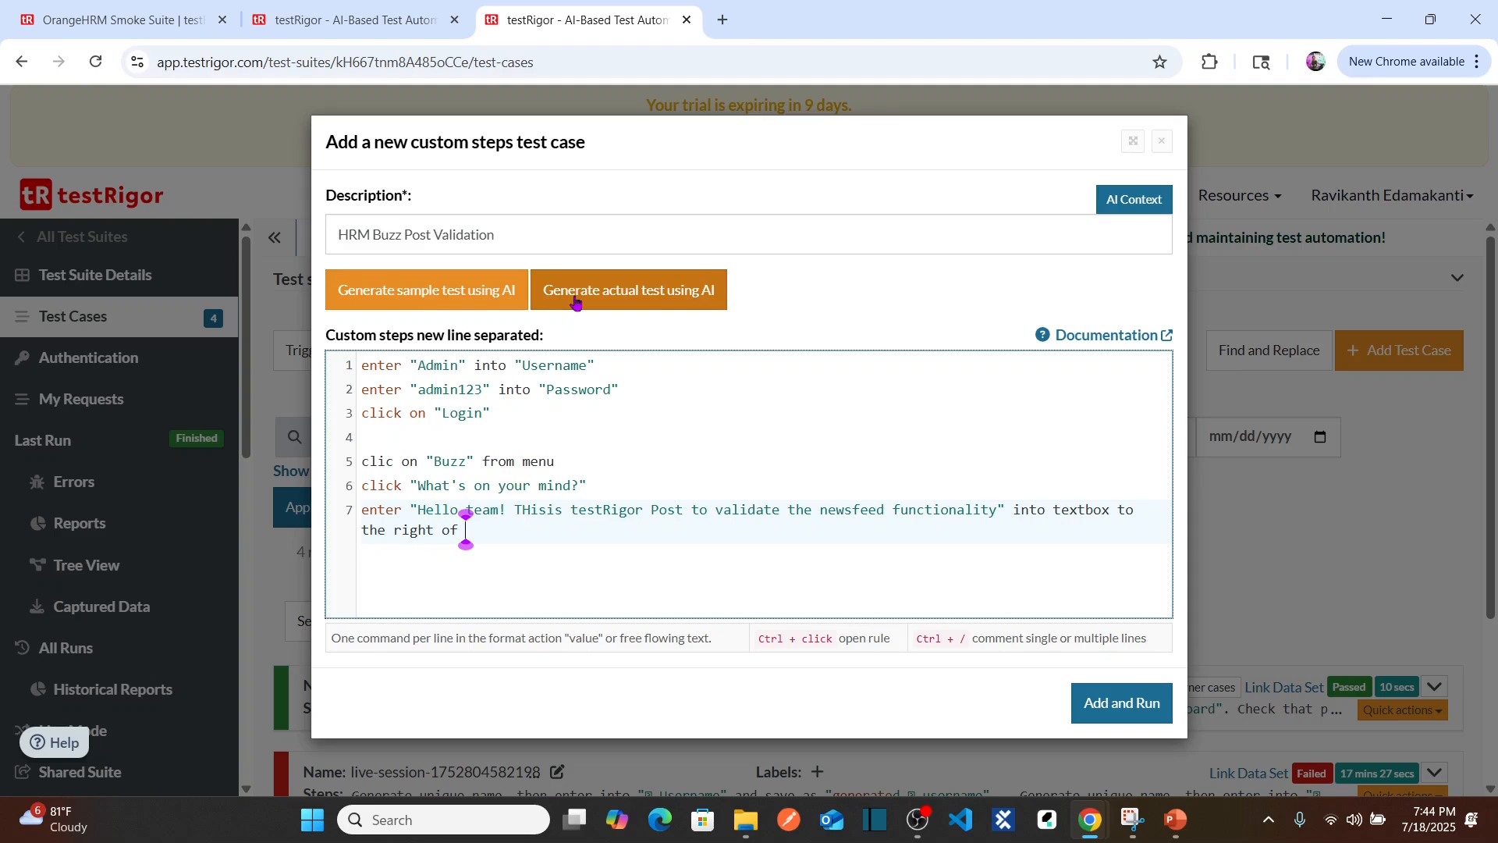
pyautogui.write('"user" icon')
pyautogui.press('Return')
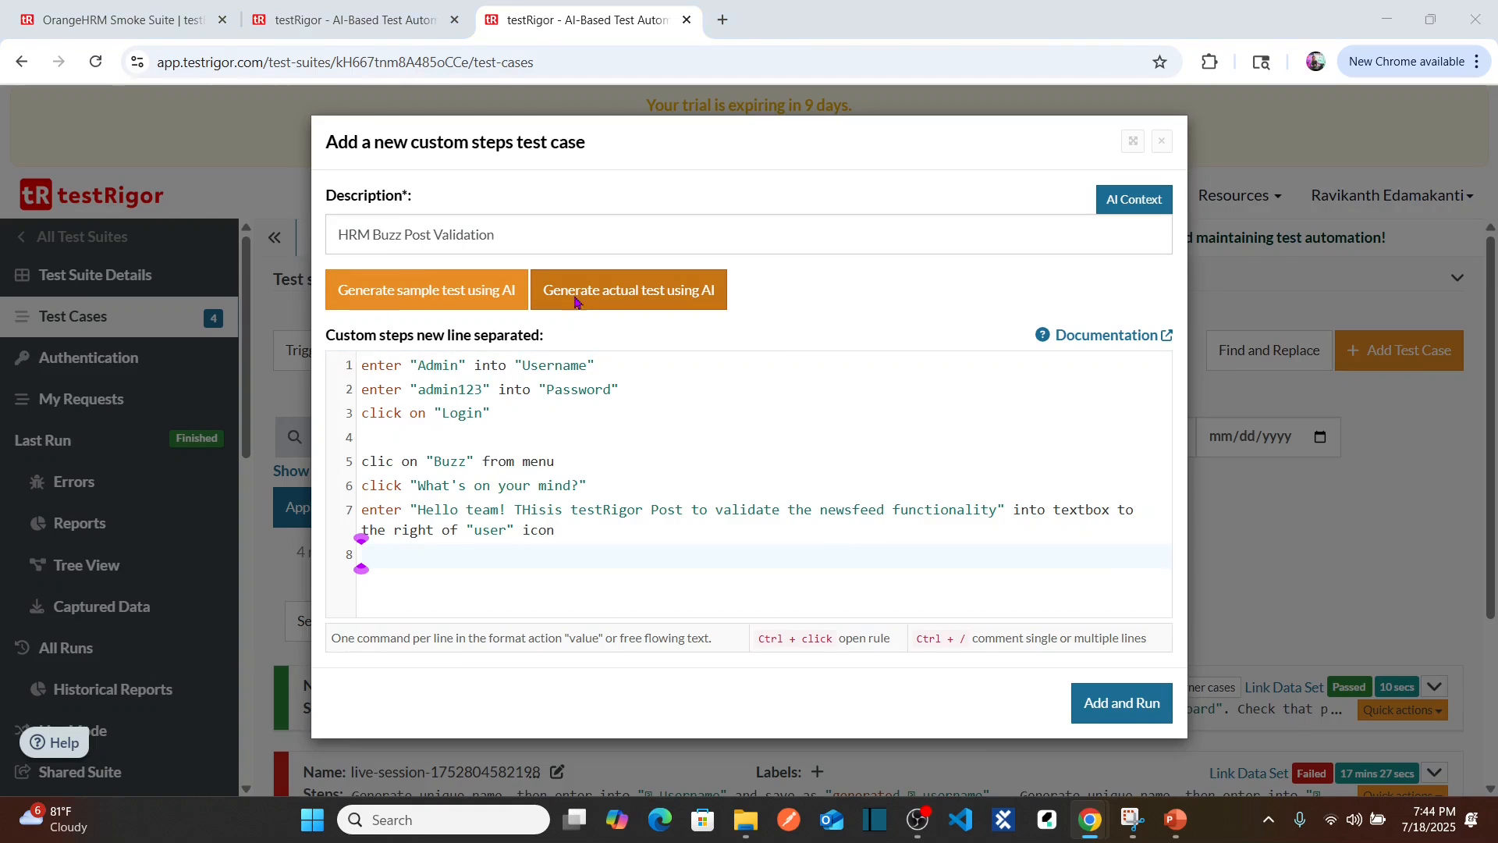
pyautogui.hotkey('alt', 'Tab')
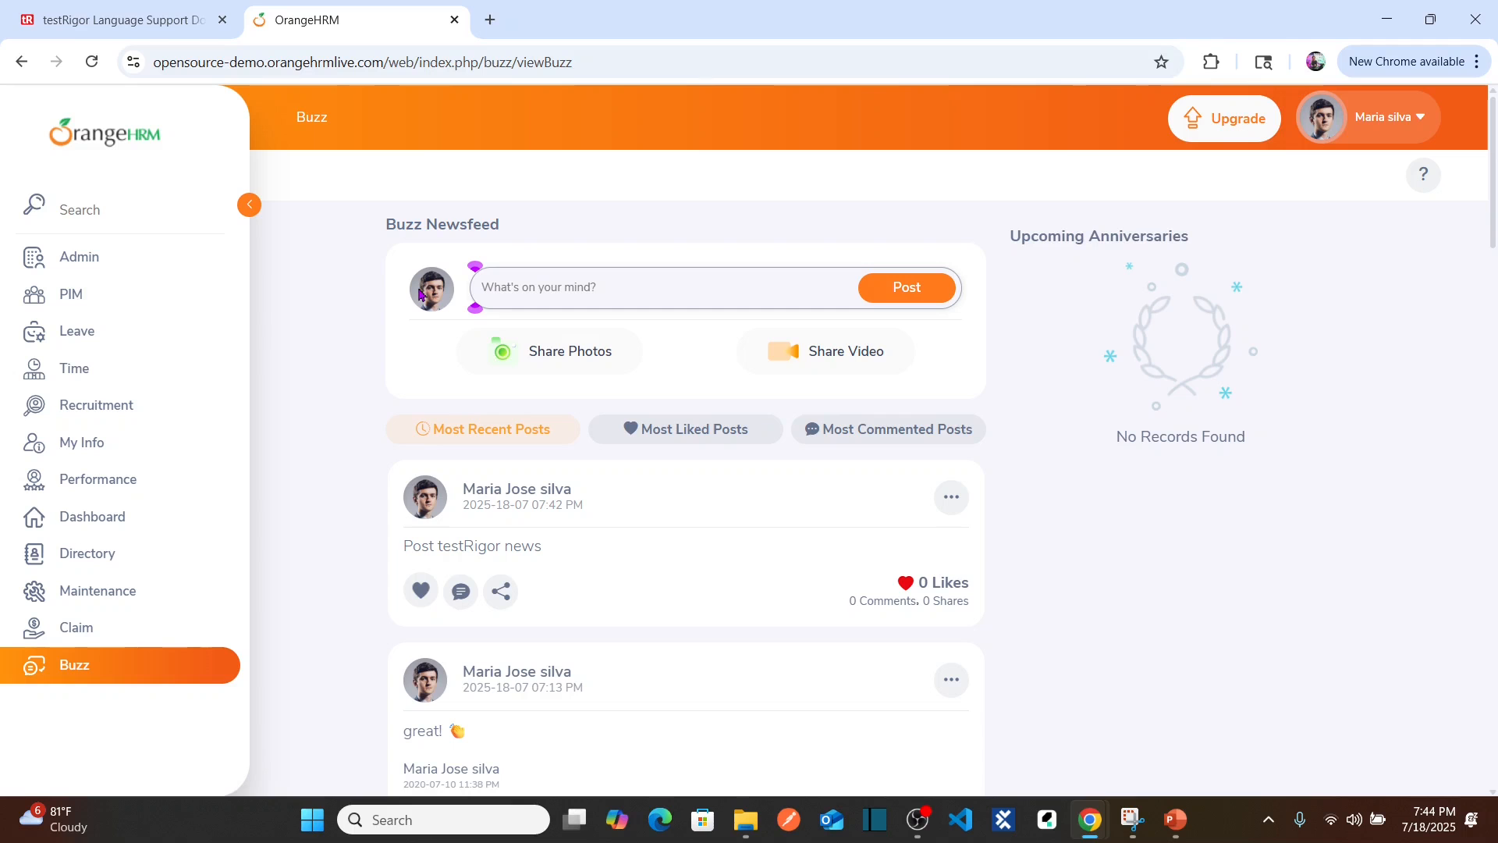
pyautogui.hotkey('alt', 'Tab')
pyautogui.hotkey('alt', 'Tab')
pyautogui.click(535, 287)
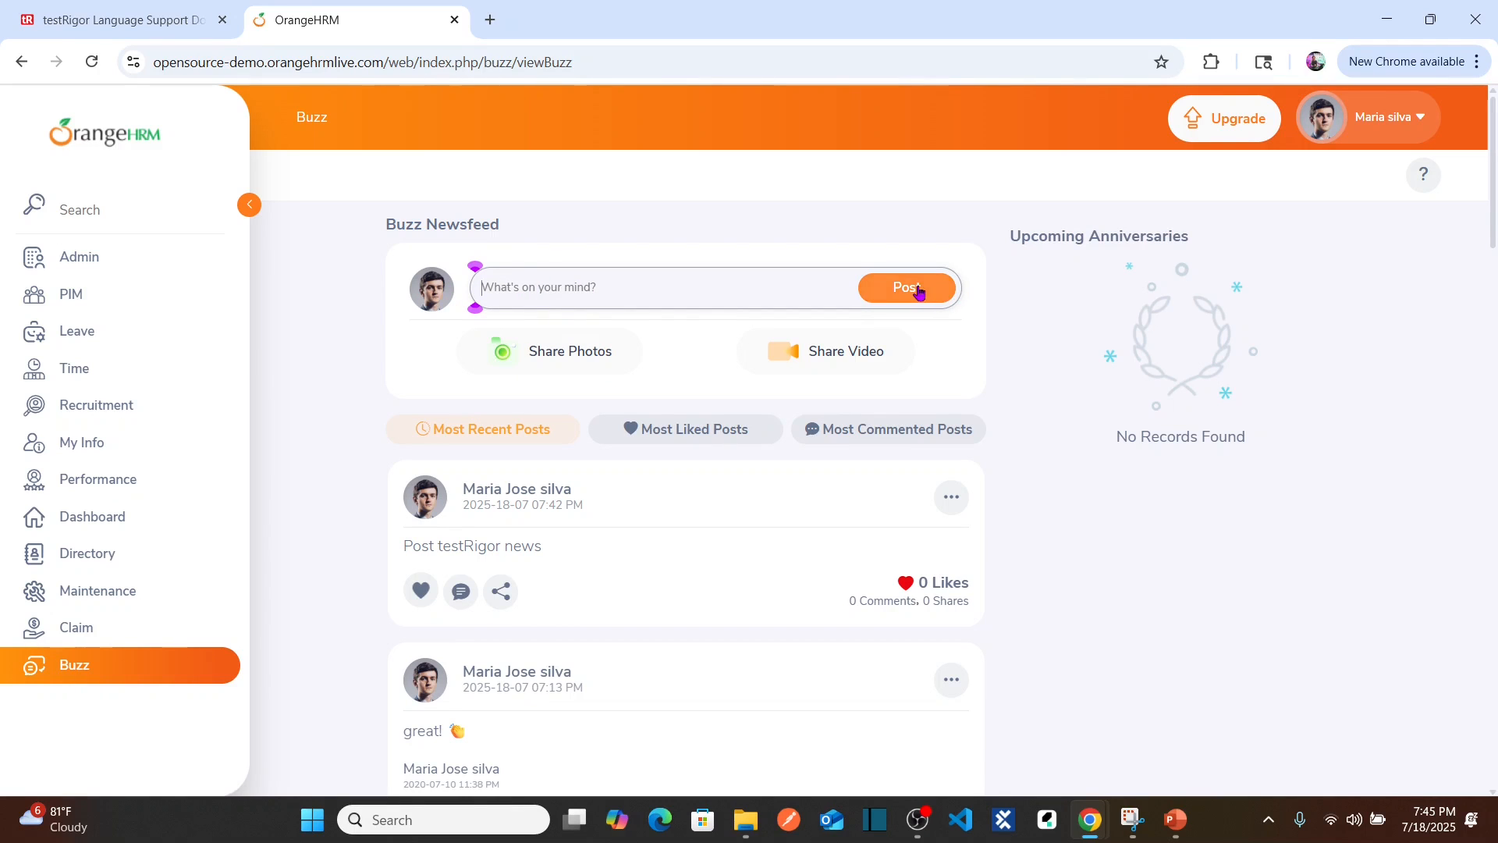
# Step: Add step 8, click on "Post", and submit with Add and Run, triggering the unrecognized-command warning
pyautogui.hotkey('alt', 'Tab')
pyautogui.write('vli')
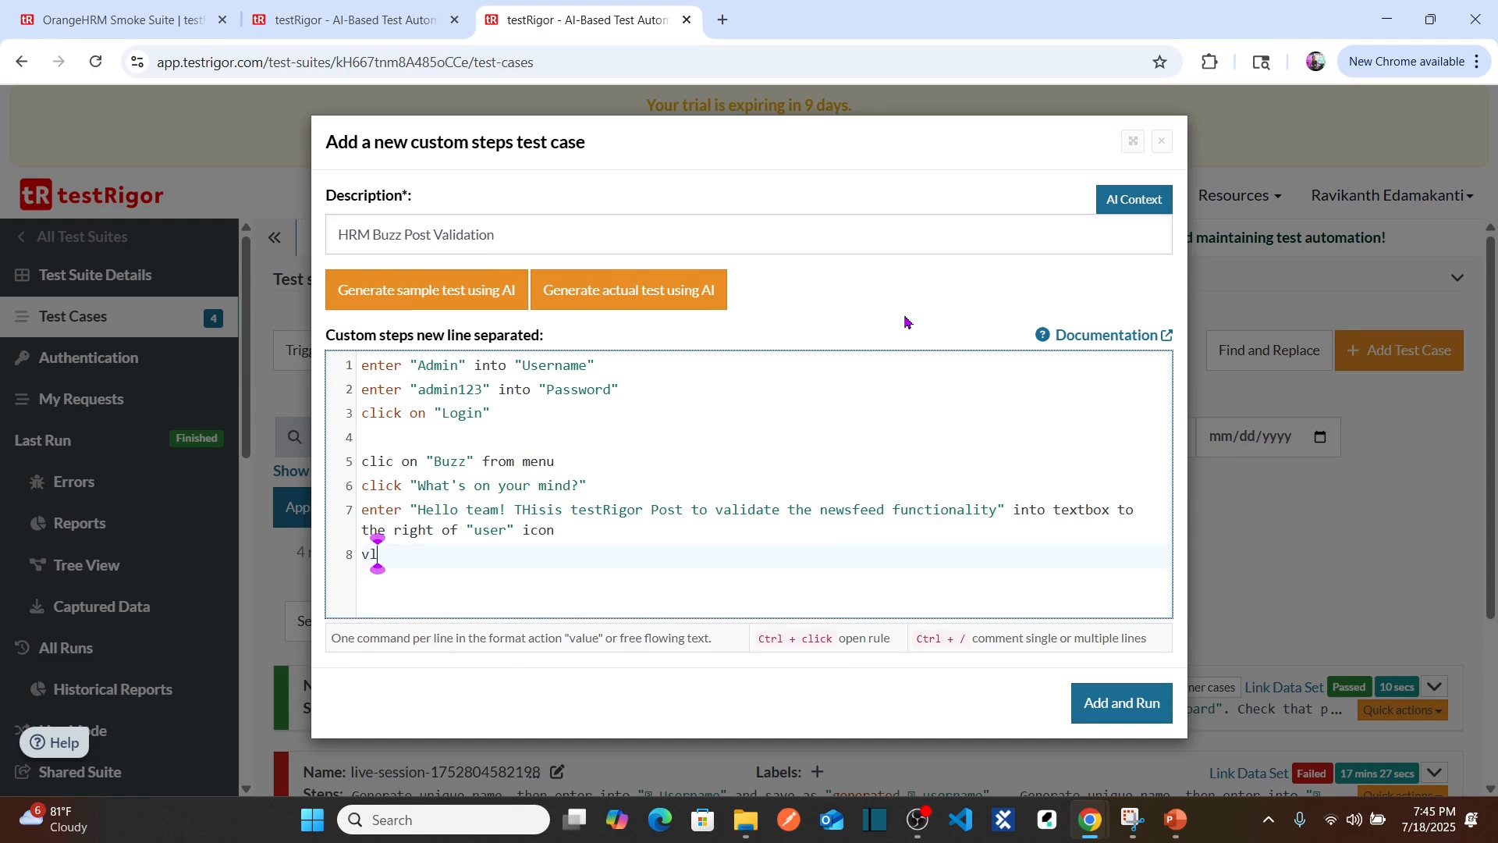
pyautogui.press('BackSpace')
pyautogui.press('BackSpace')
pyautogui.press('BackSpace')
pyautogui.write('cl')
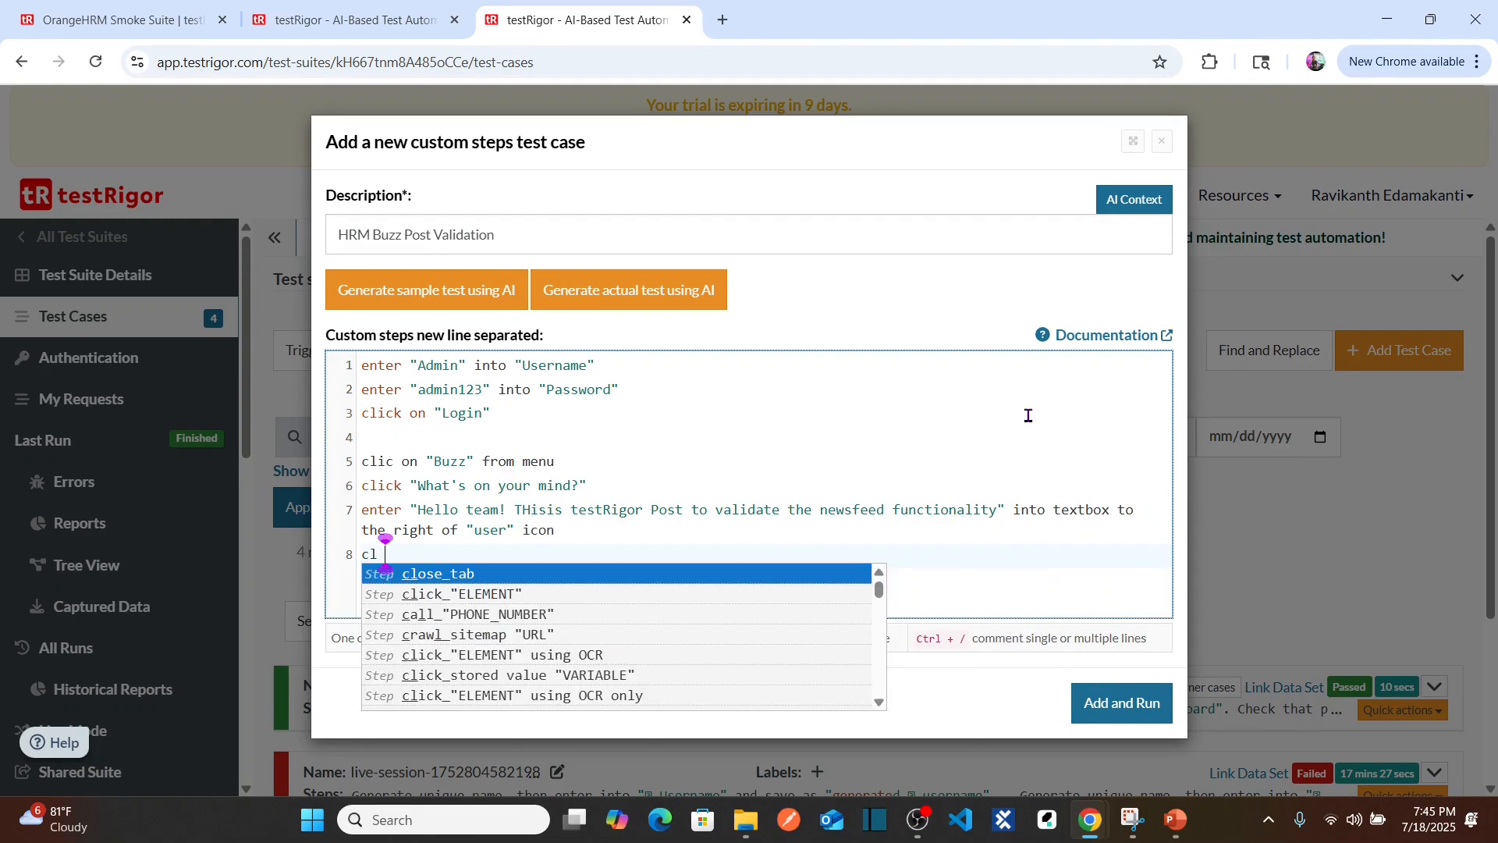
pyautogui.press('BackSpace')
pyautogui.write('ick on ')
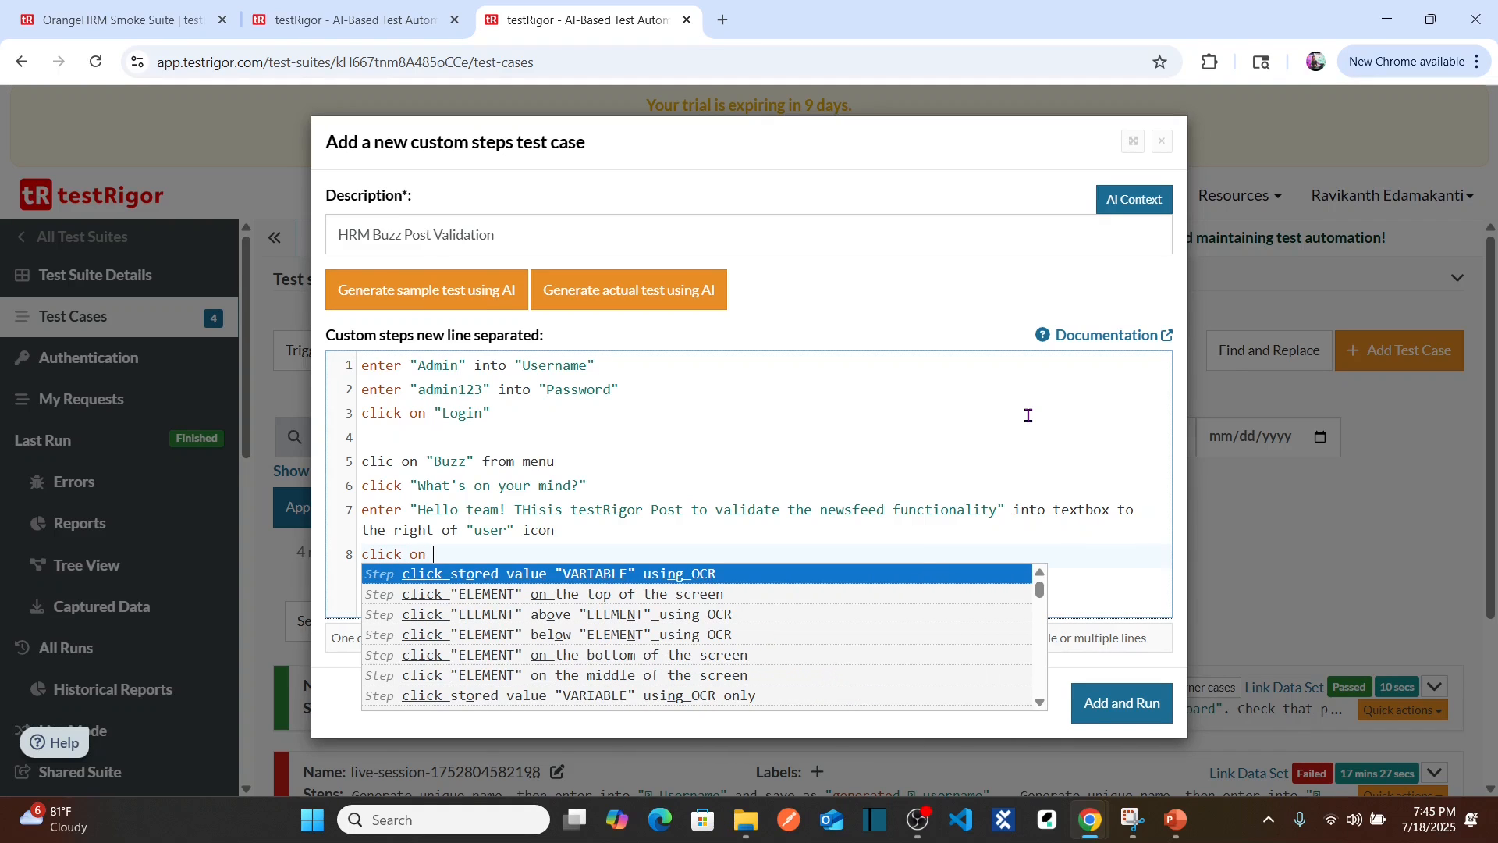
pyautogui.write('"Post"')
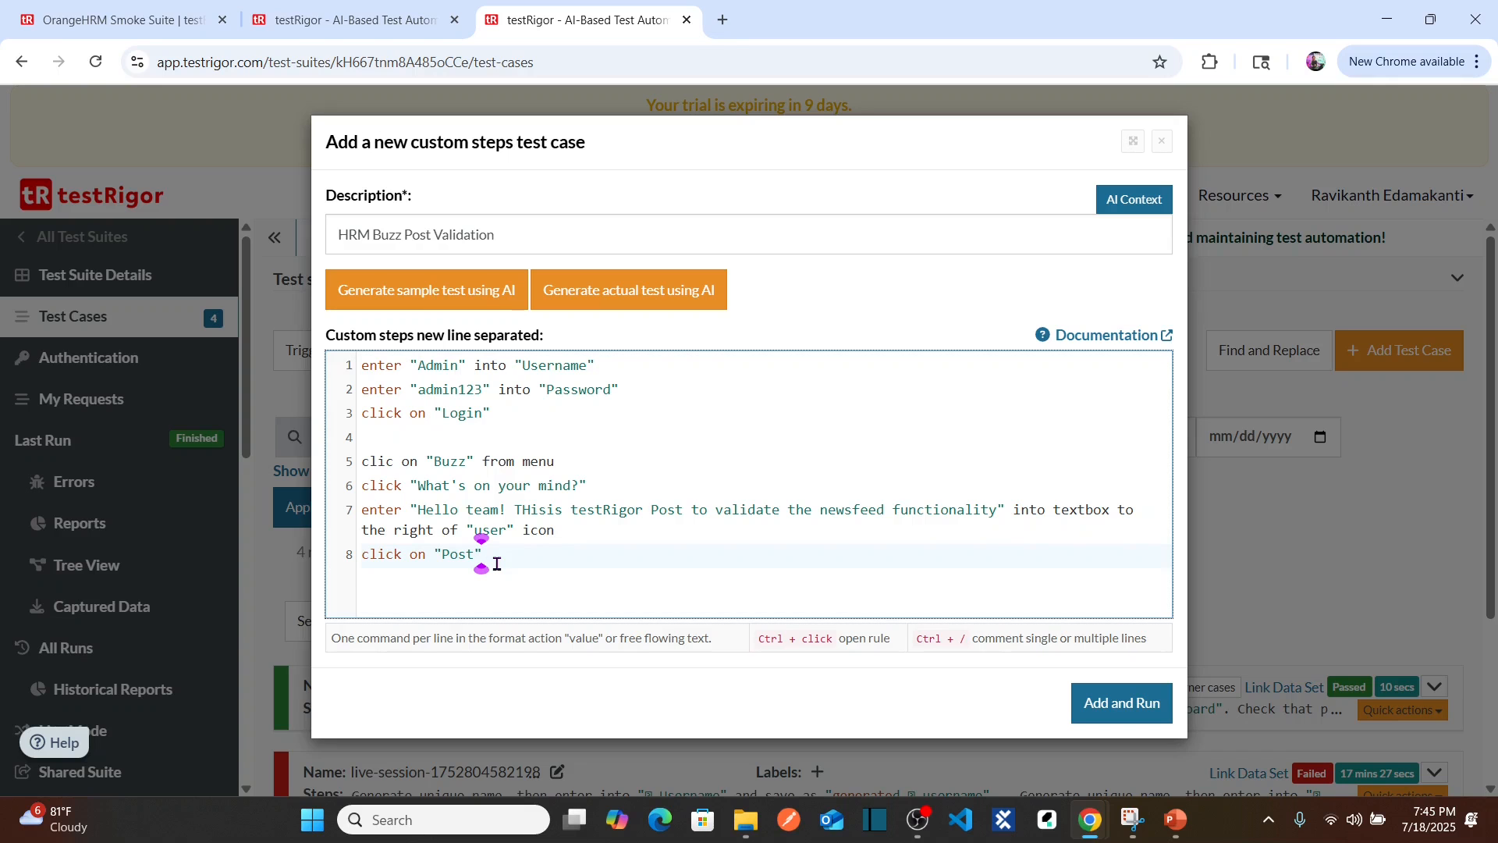
pyautogui.click(1105, 707)
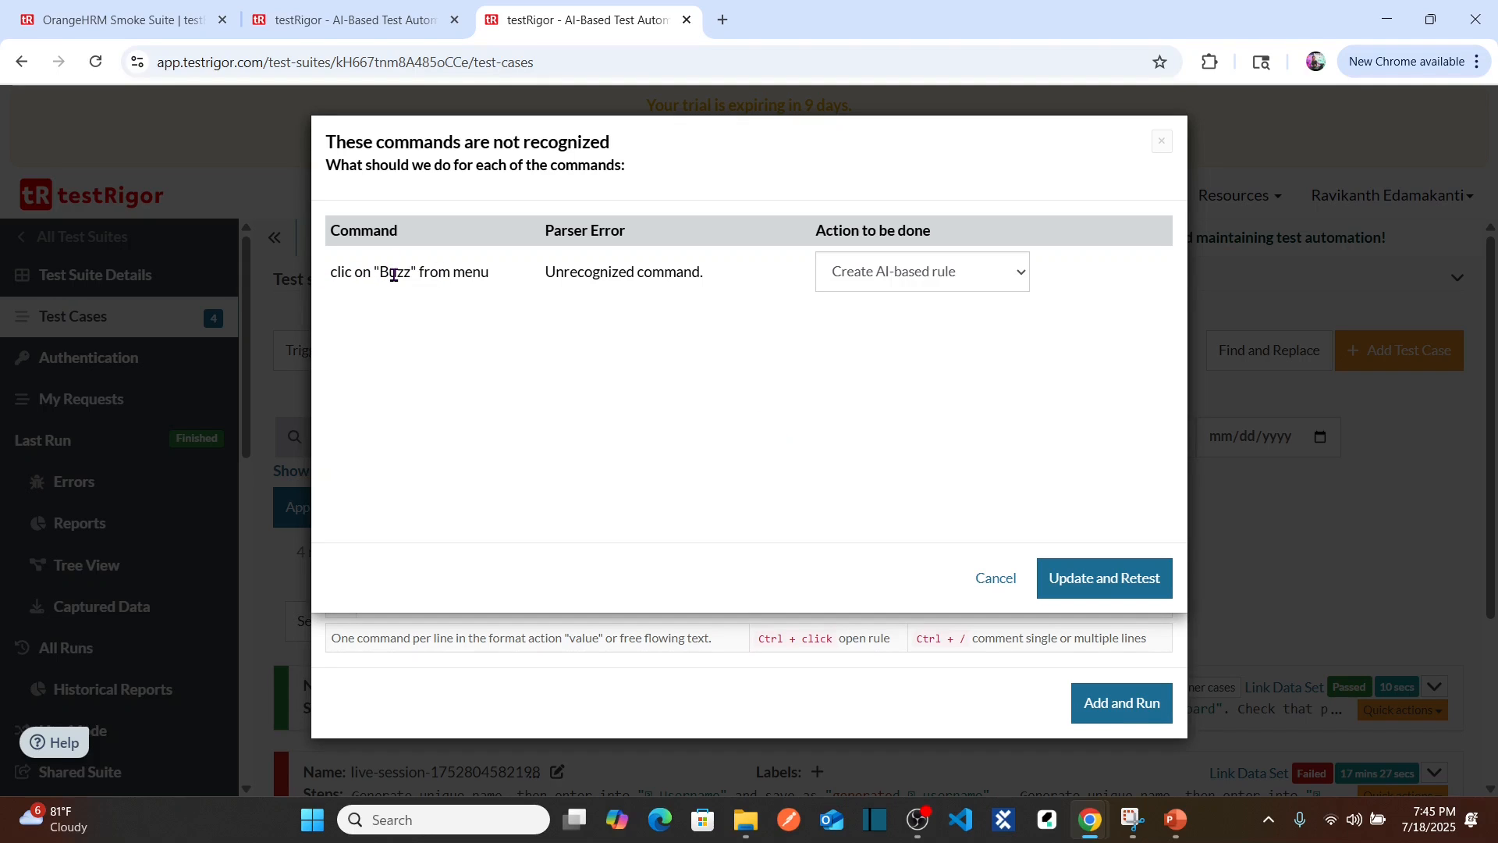
# Step: Dismiss the warning and correct line 5 from 'clic' to click on "Buzz" from menu
pyautogui.click(994, 578)
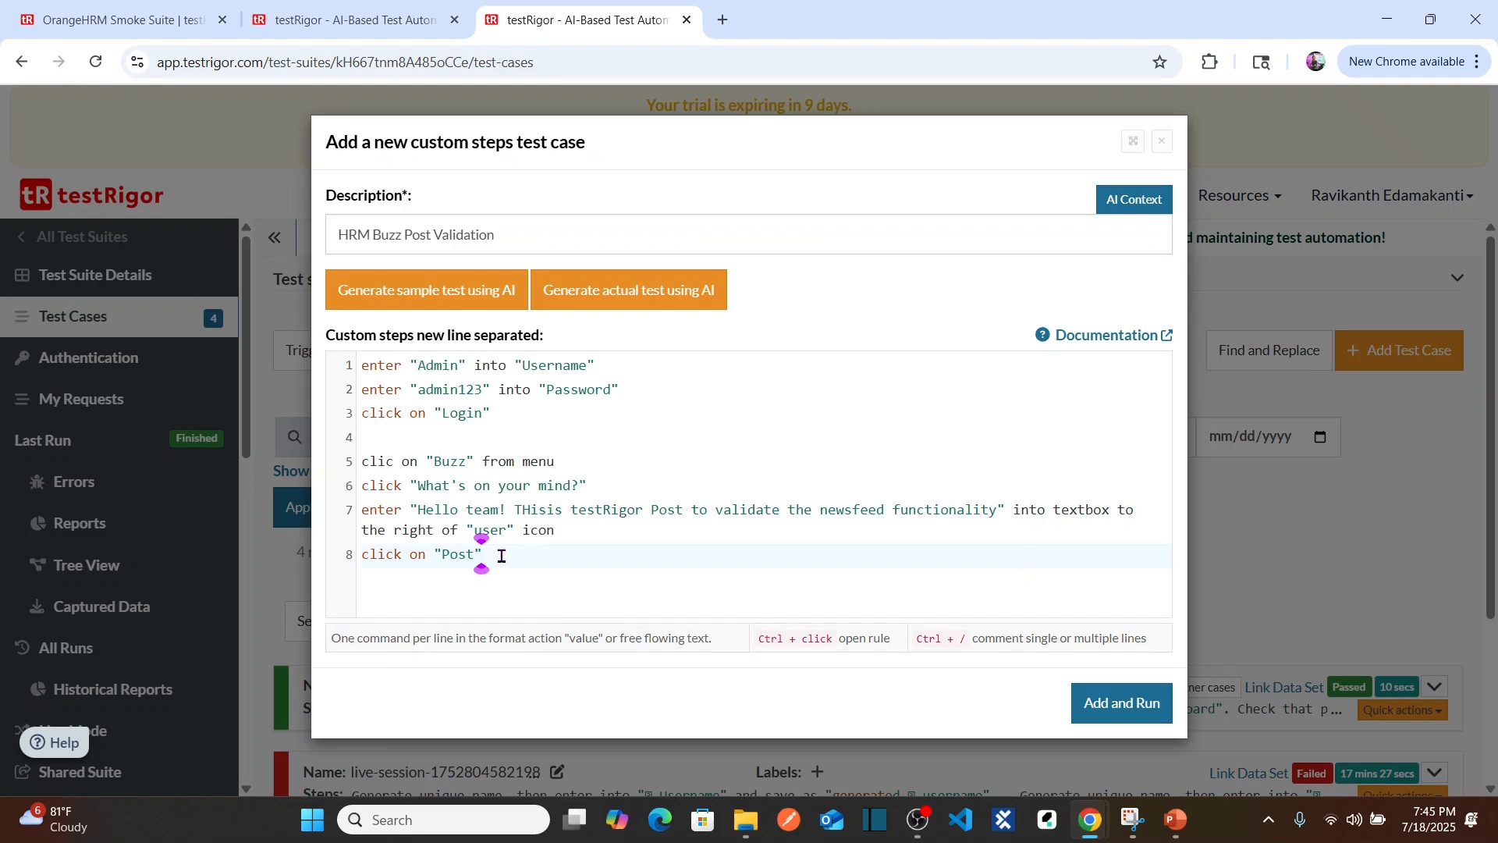
pyautogui.click(402, 553)
pyautogui.hotkey('ctrl', 'shift', 'Left')
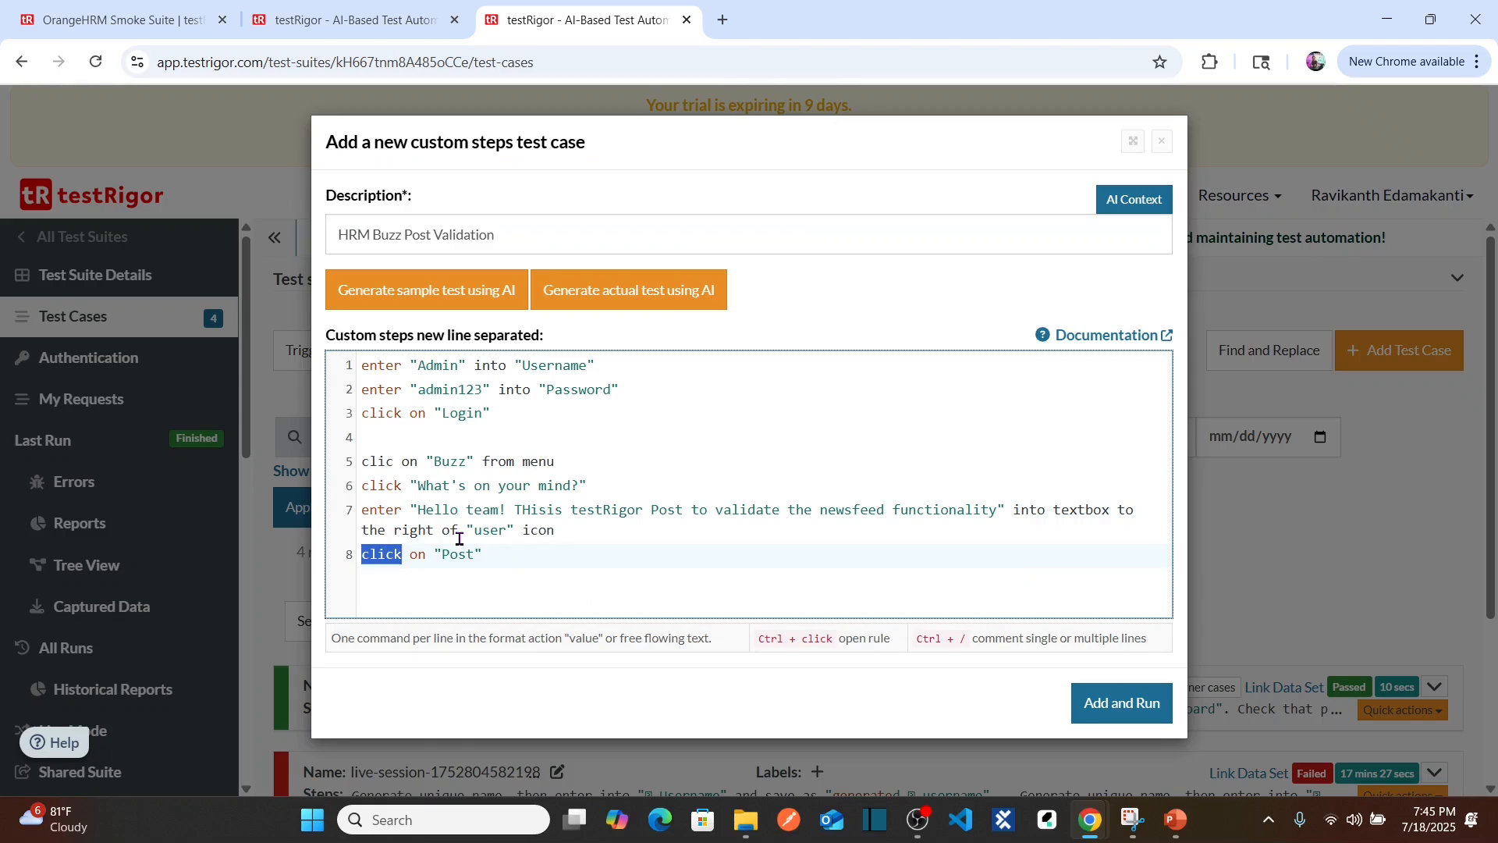
pyautogui.write('click')
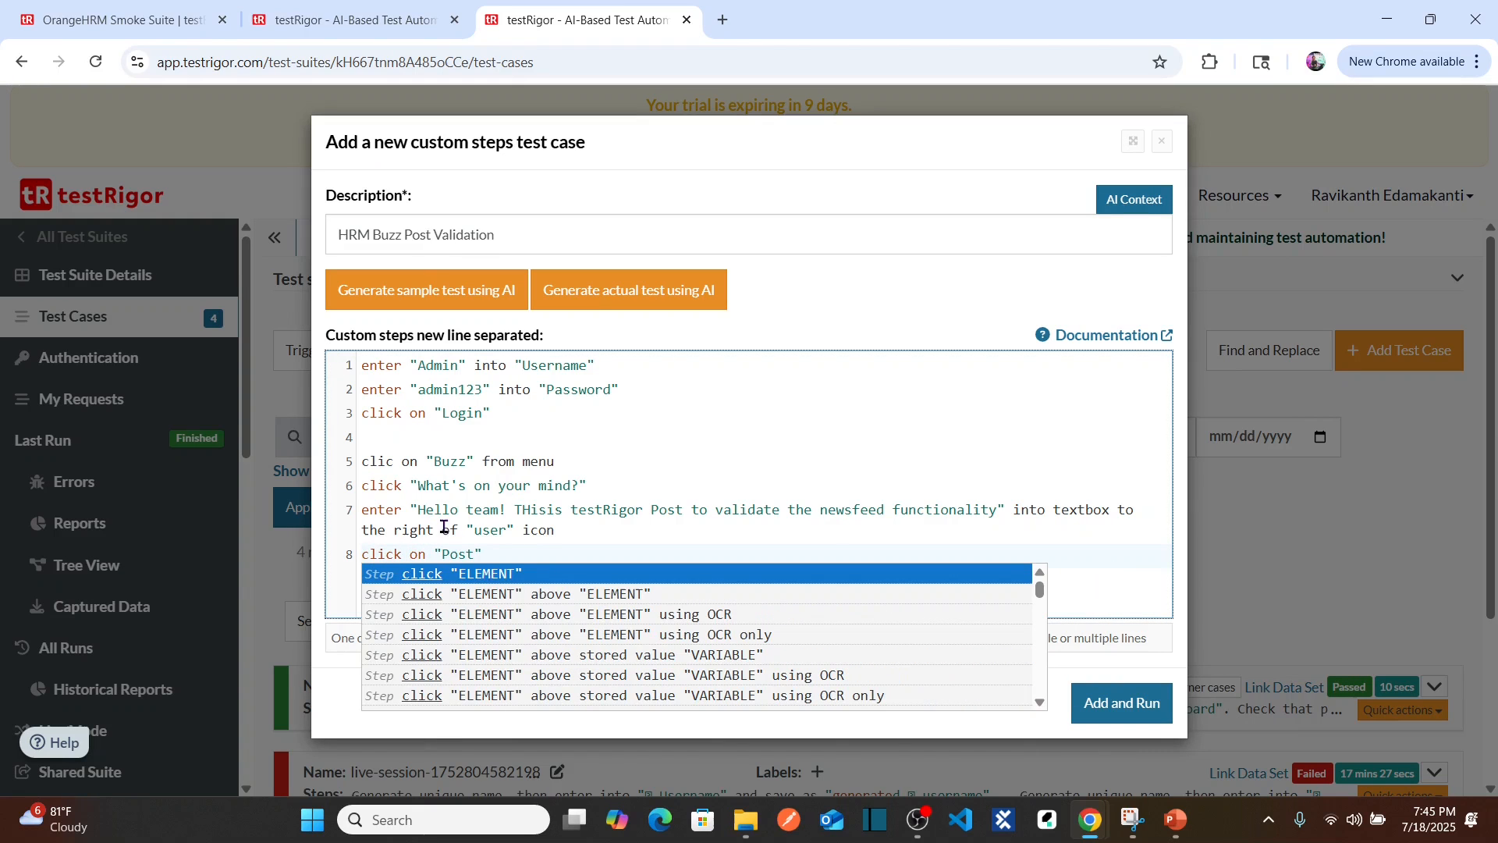
pyautogui.click(394, 461)
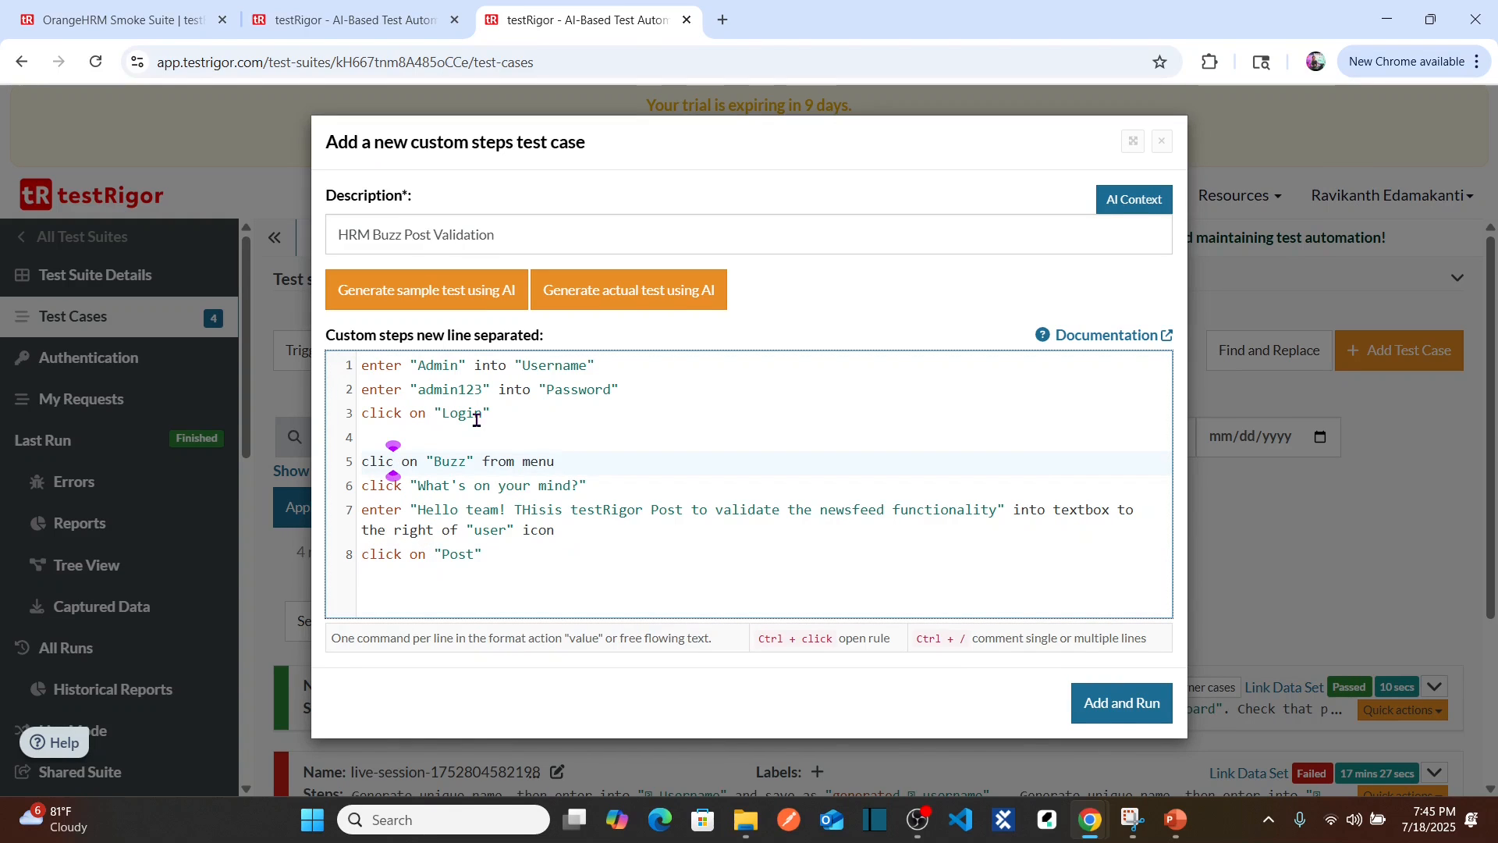
pyautogui.write('k')
pyautogui.click(706, 435)
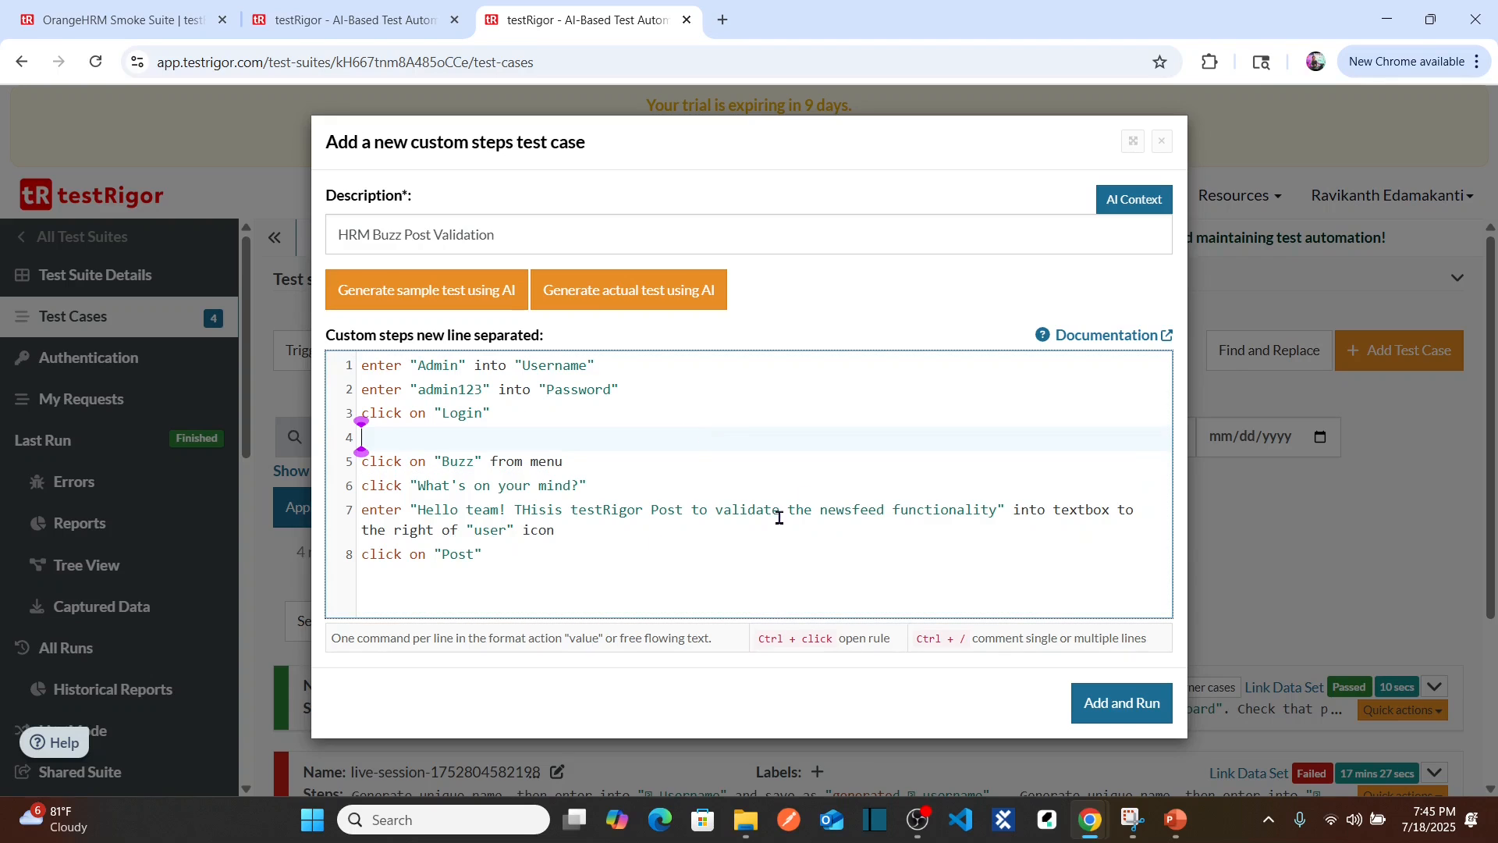
pyautogui.click(404, 461)
pyautogui.press('BackSpace')
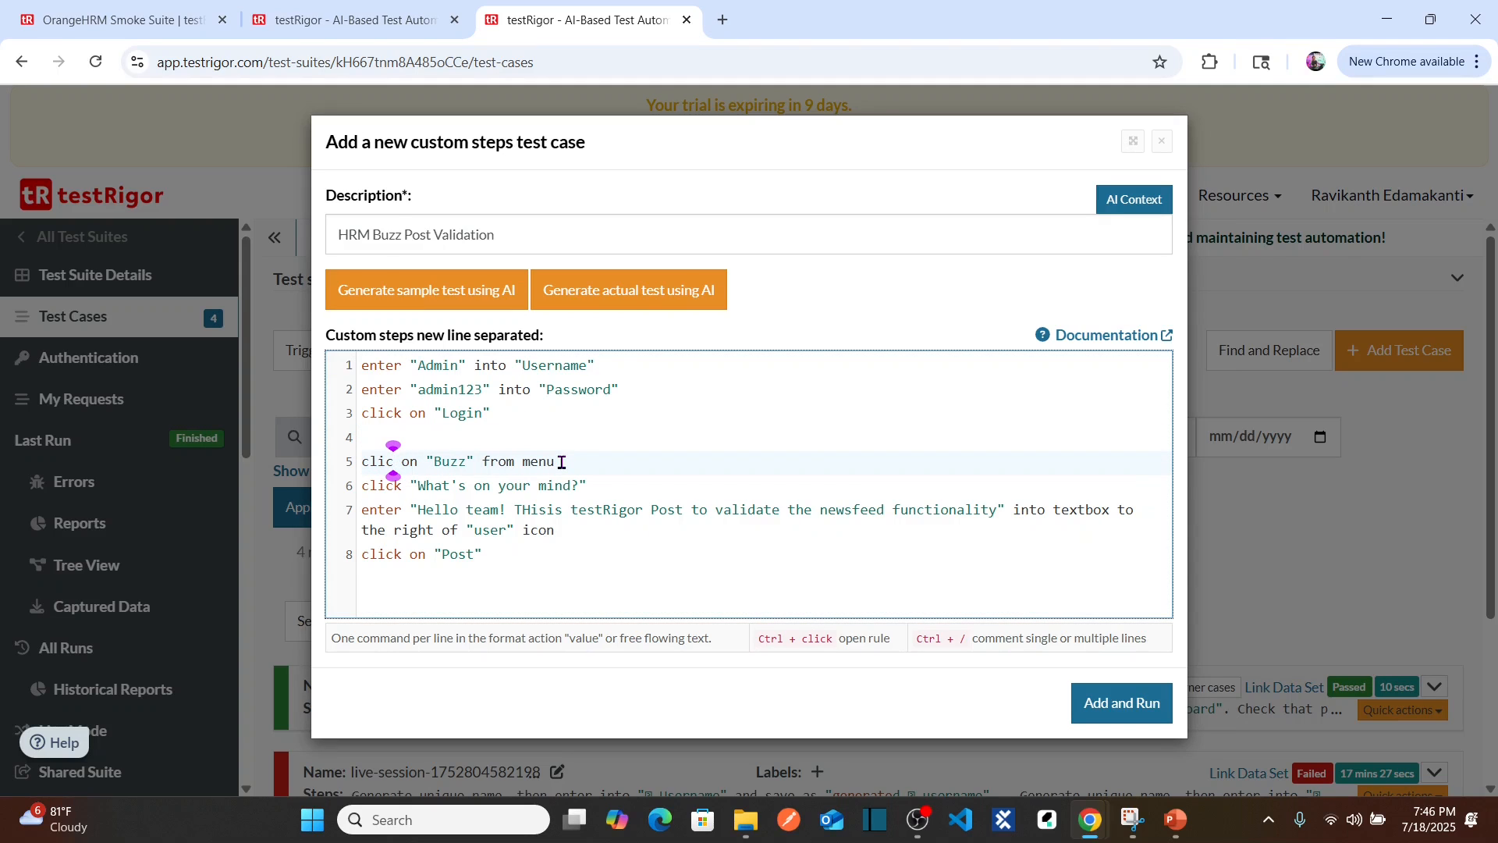
pyautogui.write('k')
pyautogui.click(622, 432)
pyautogui.click(553, 551)
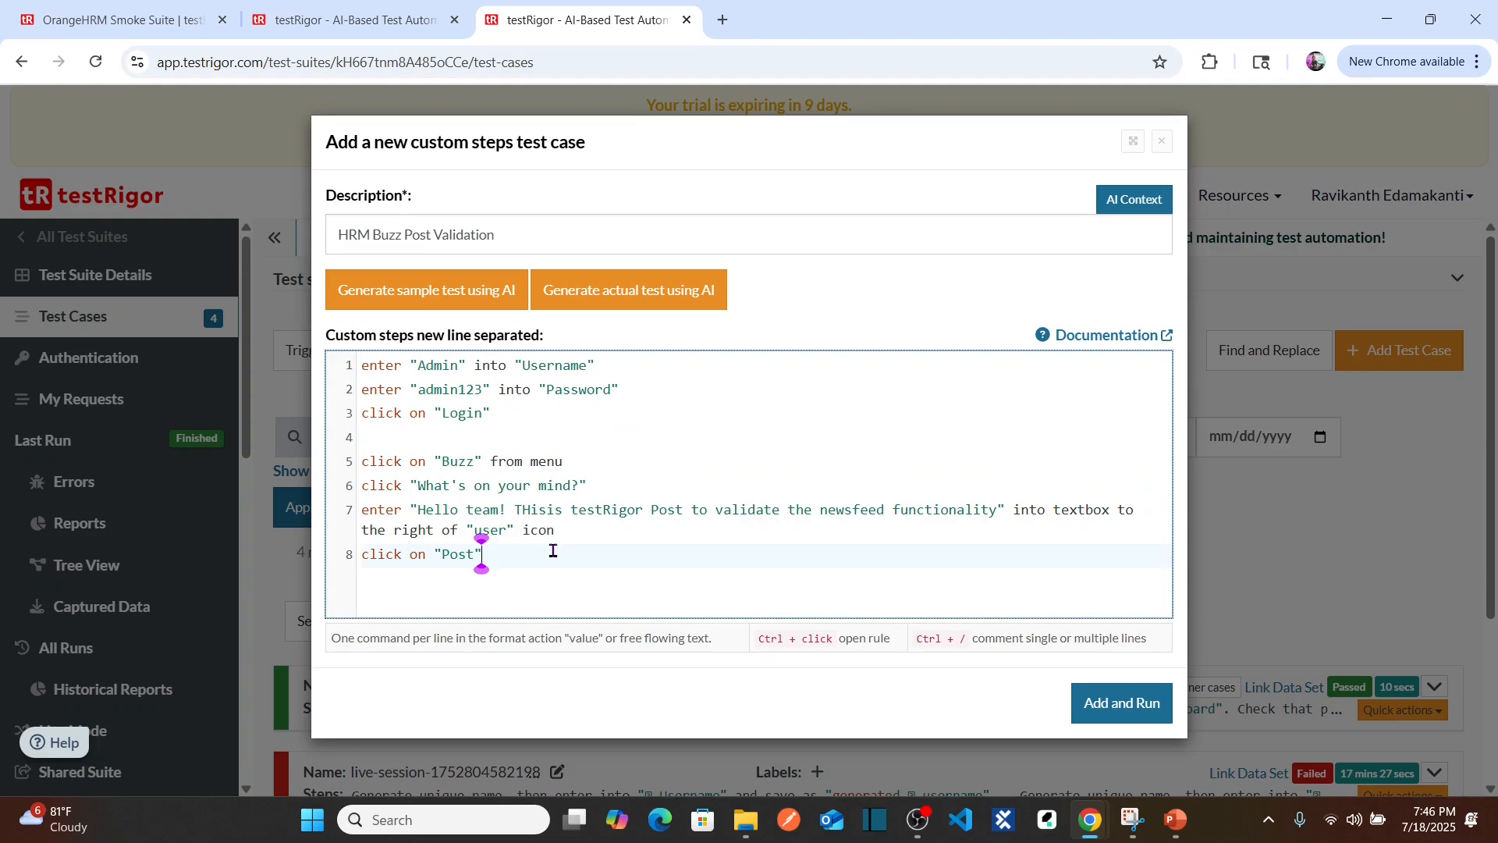
# Step: Add and run HRM Buzz Post Validation, then expand its run to view the step screenshots
pyautogui.click(1133, 710)
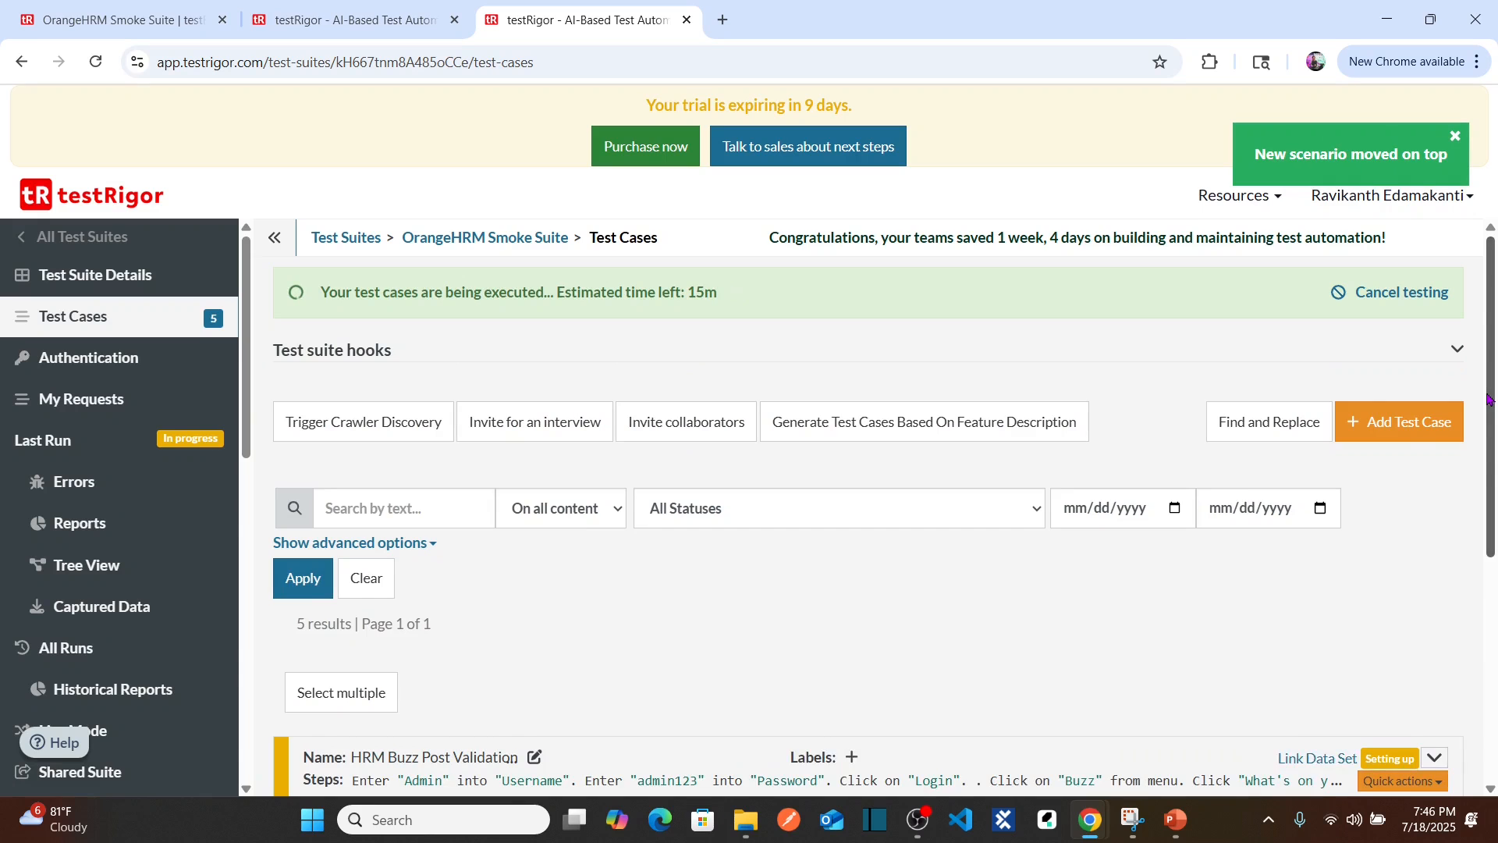
pyautogui.scroll(-3, 1489, 400)
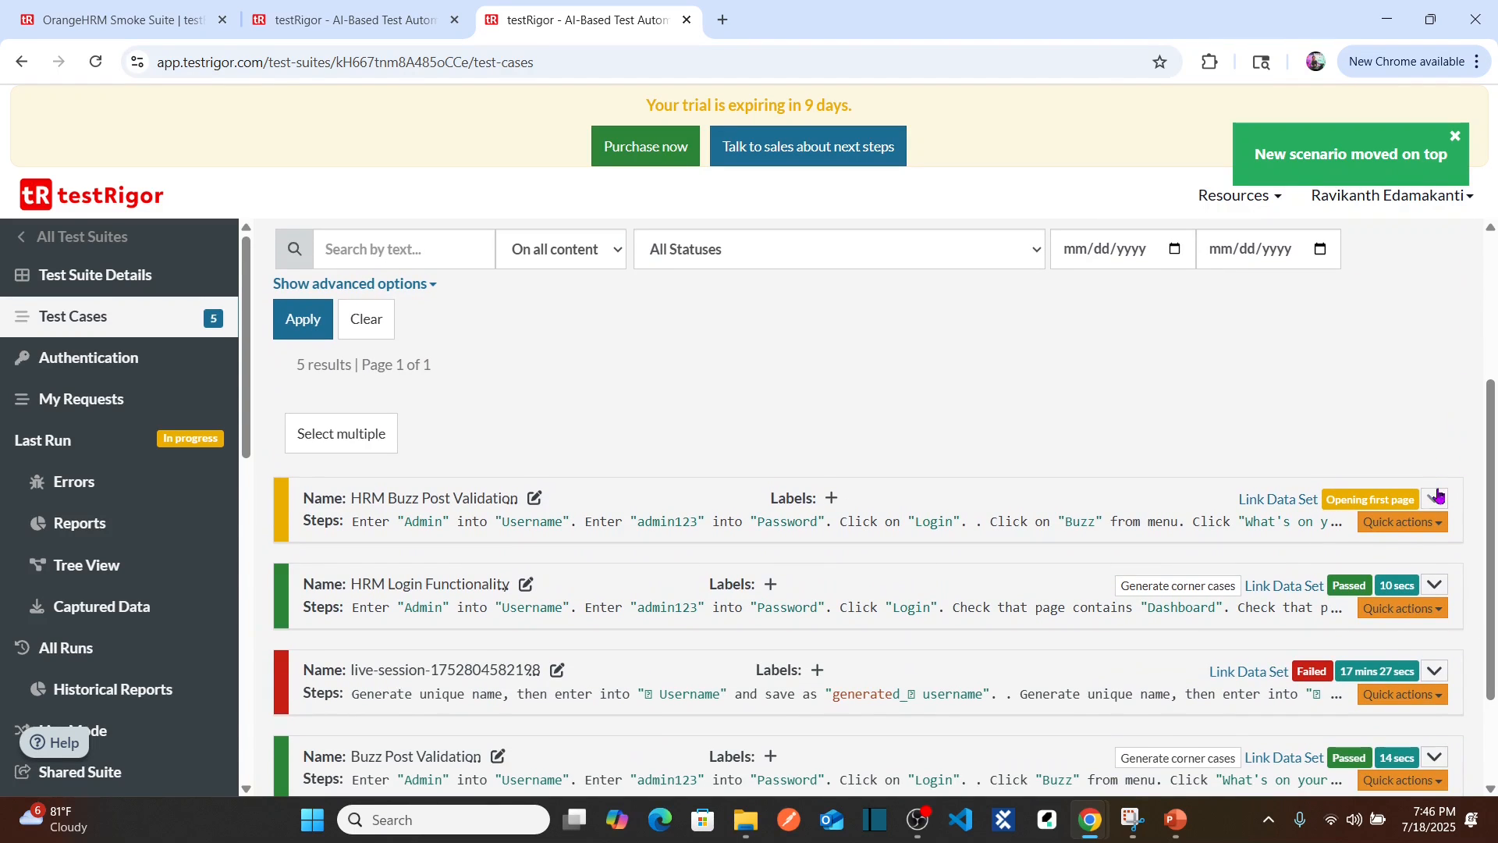
pyautogui.click(1438, 495)
pyautogui.scroll(-2, 1494, 543)
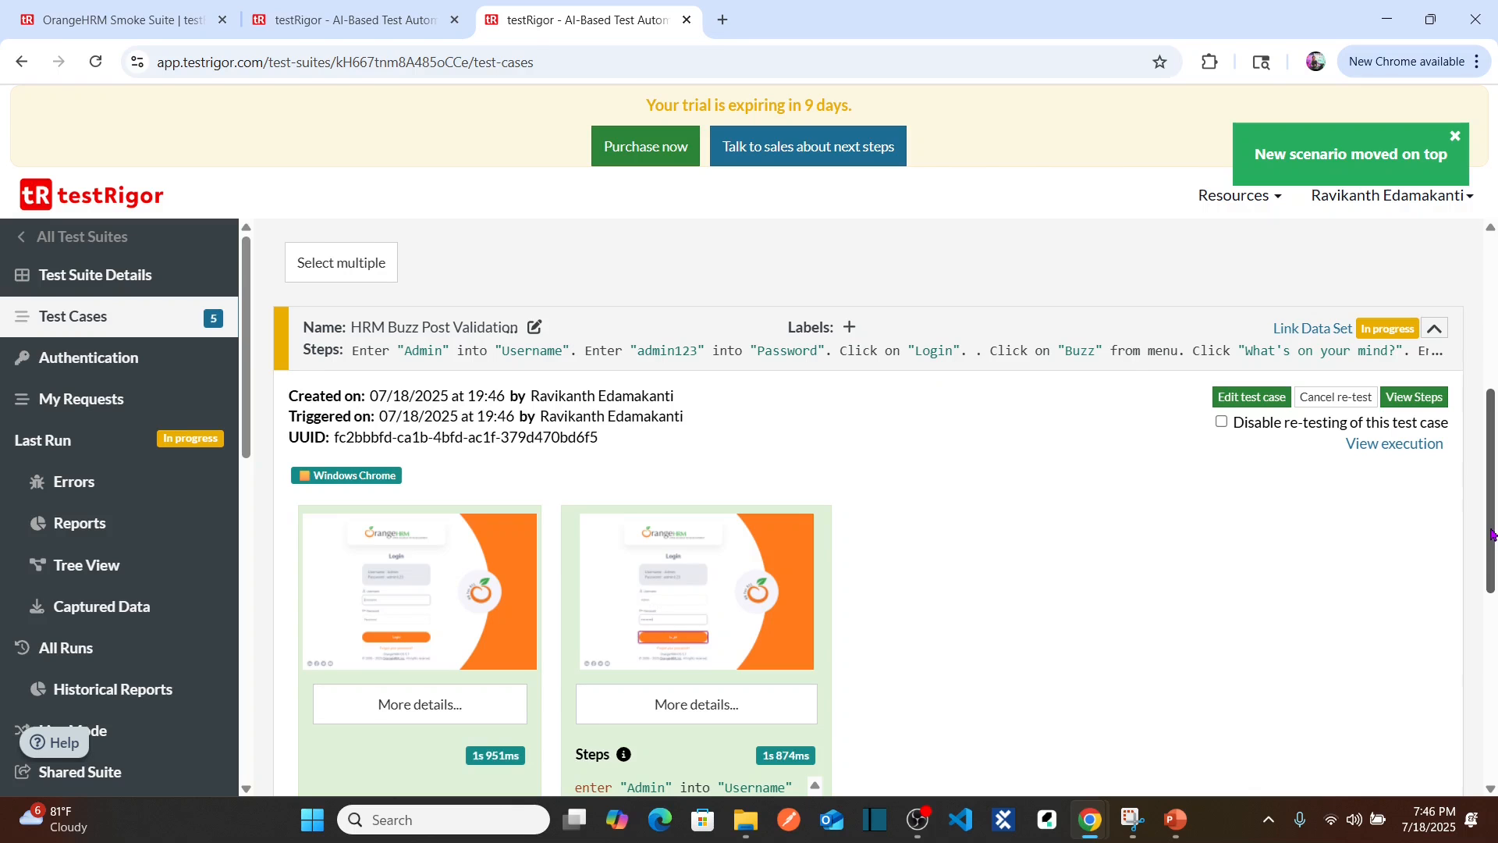
pyautogui.moveTo(1491, 535); pyautogui.dragTo(1494, 603)
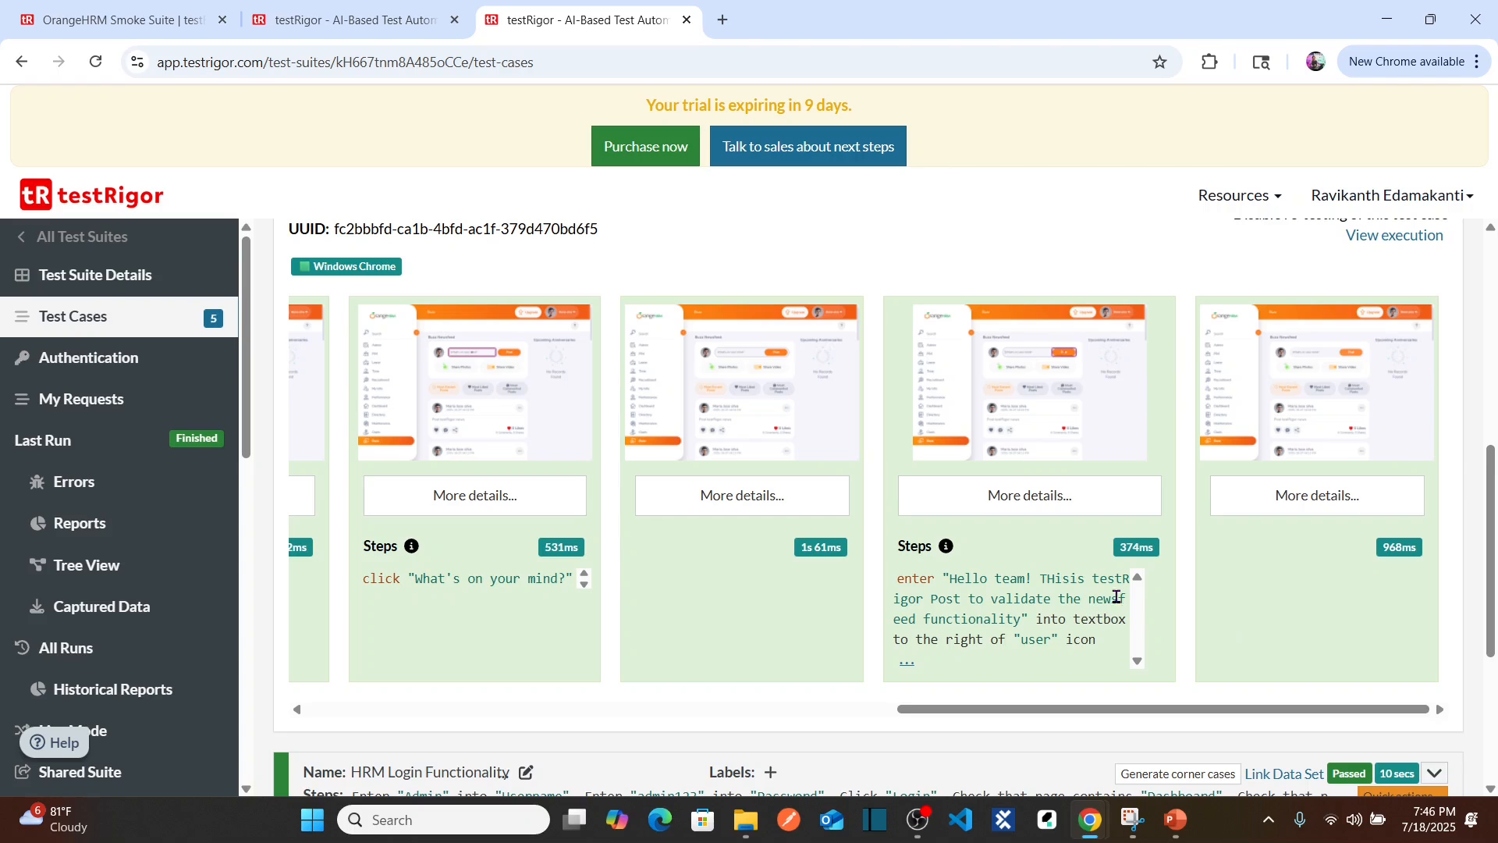
# Step: Review the passed run's screenshots 7, 8 and 9, then scroll back up to the test row
pyautogui.click(714, 429)
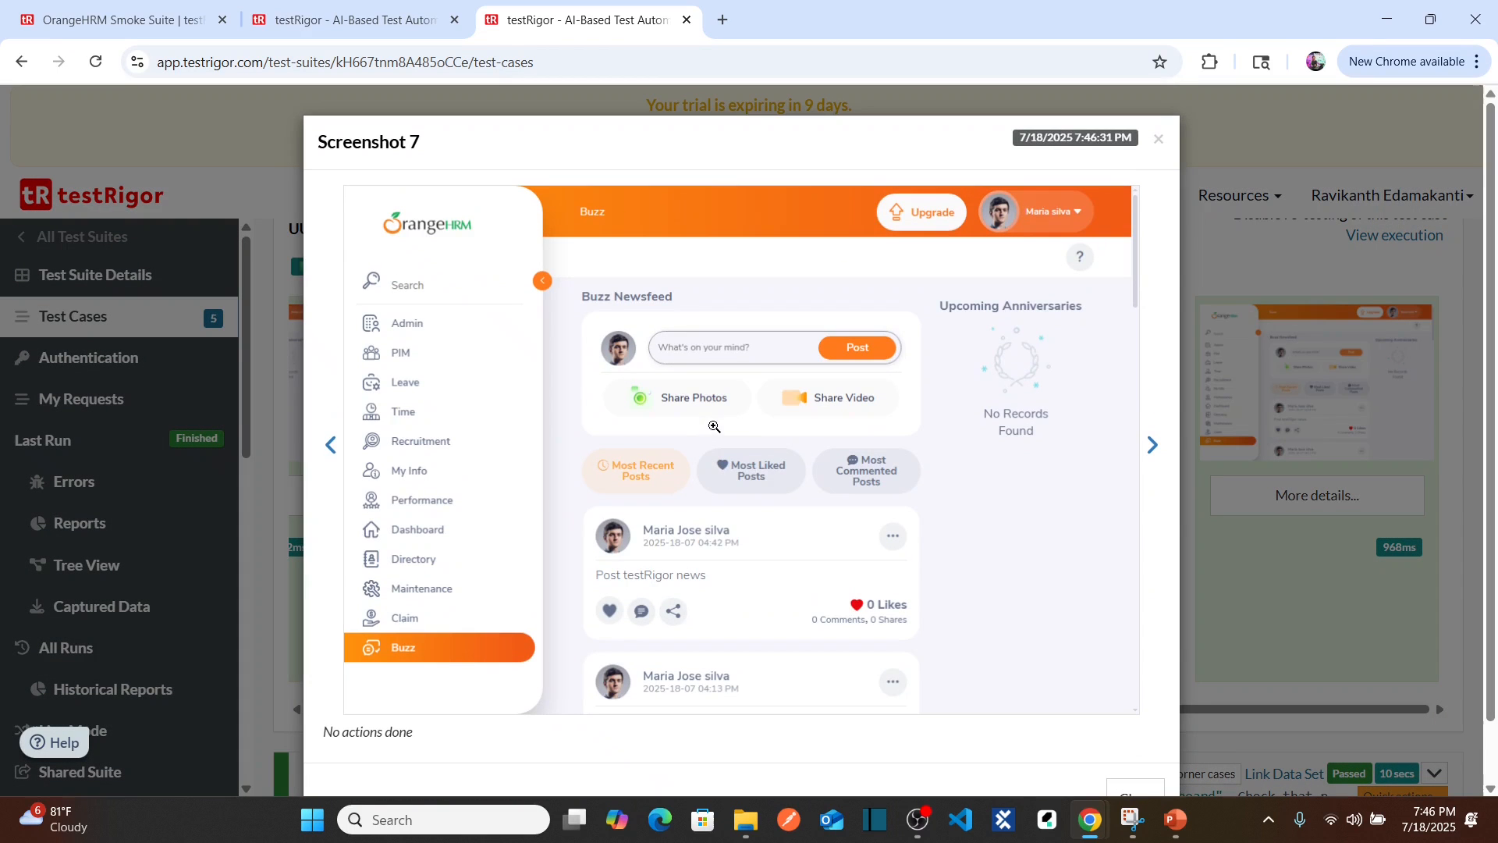
pyautogui.click(1159, 140)
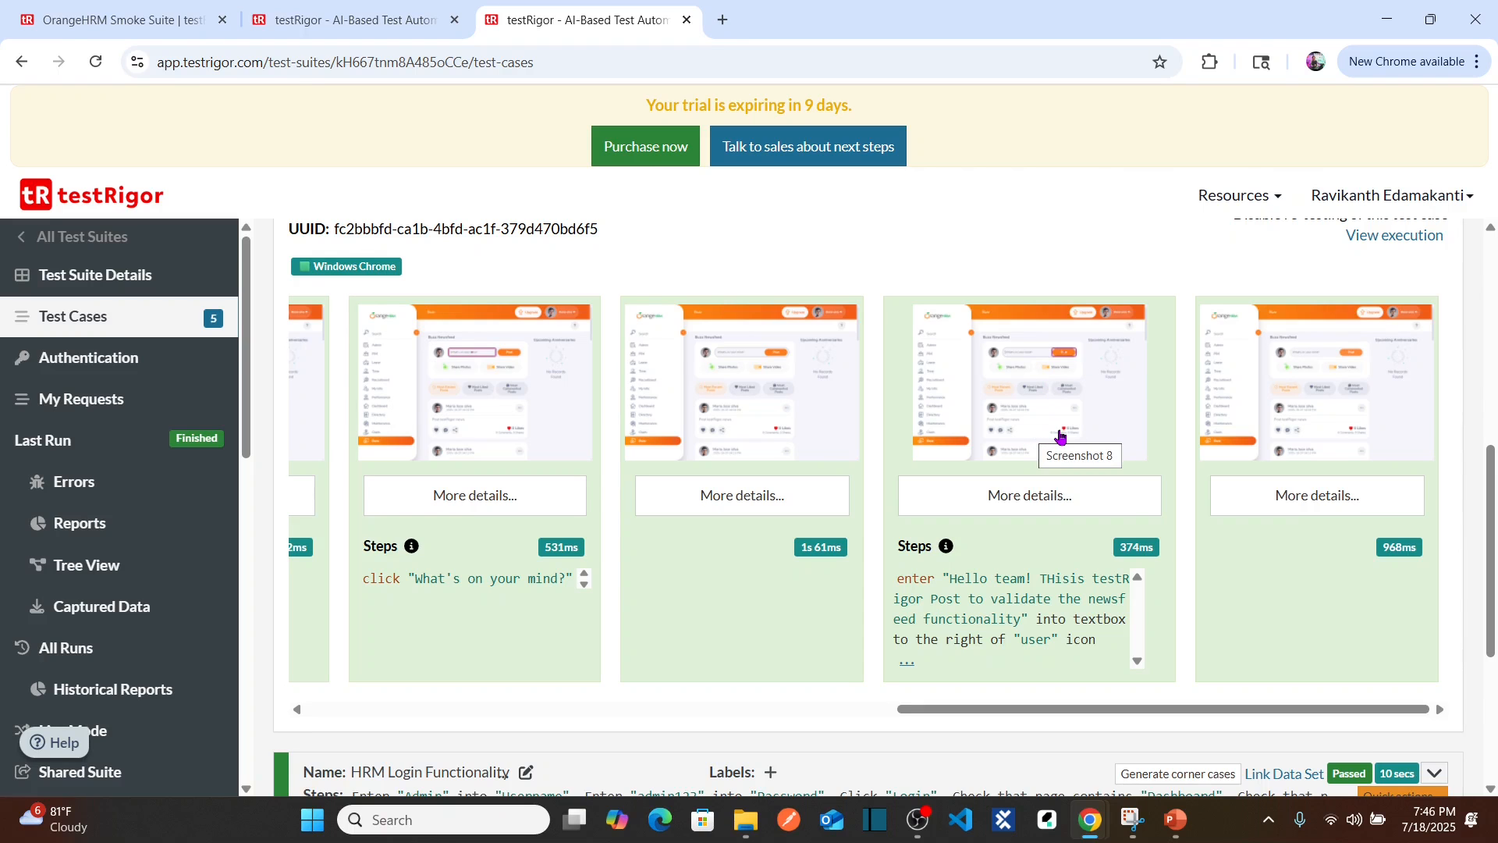
pyautogui.click(1062, 436)
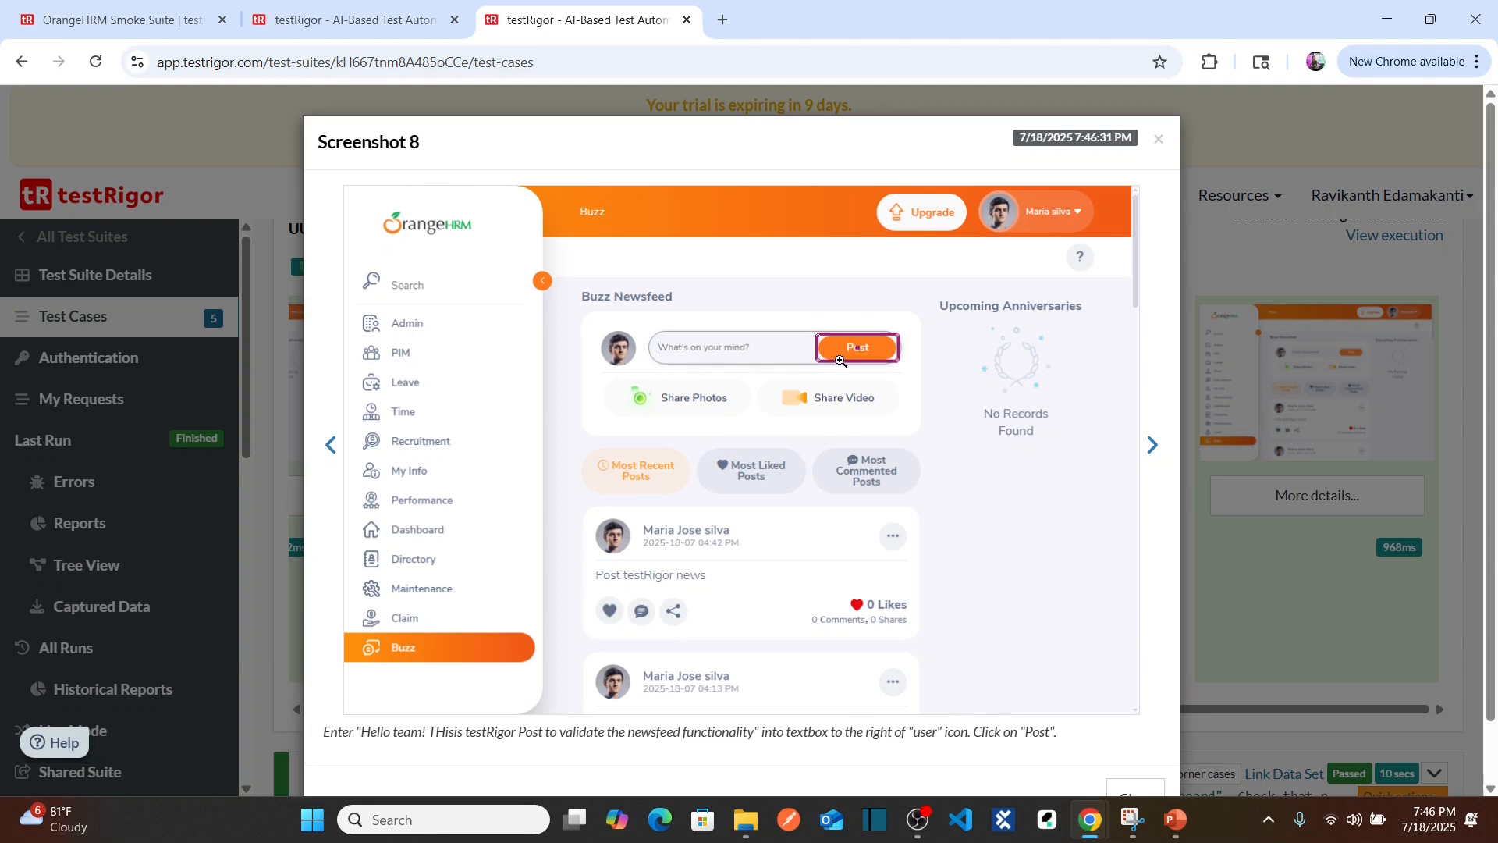
pyautogui.click(1159, 140)
pyautogui.click(1317, 359)
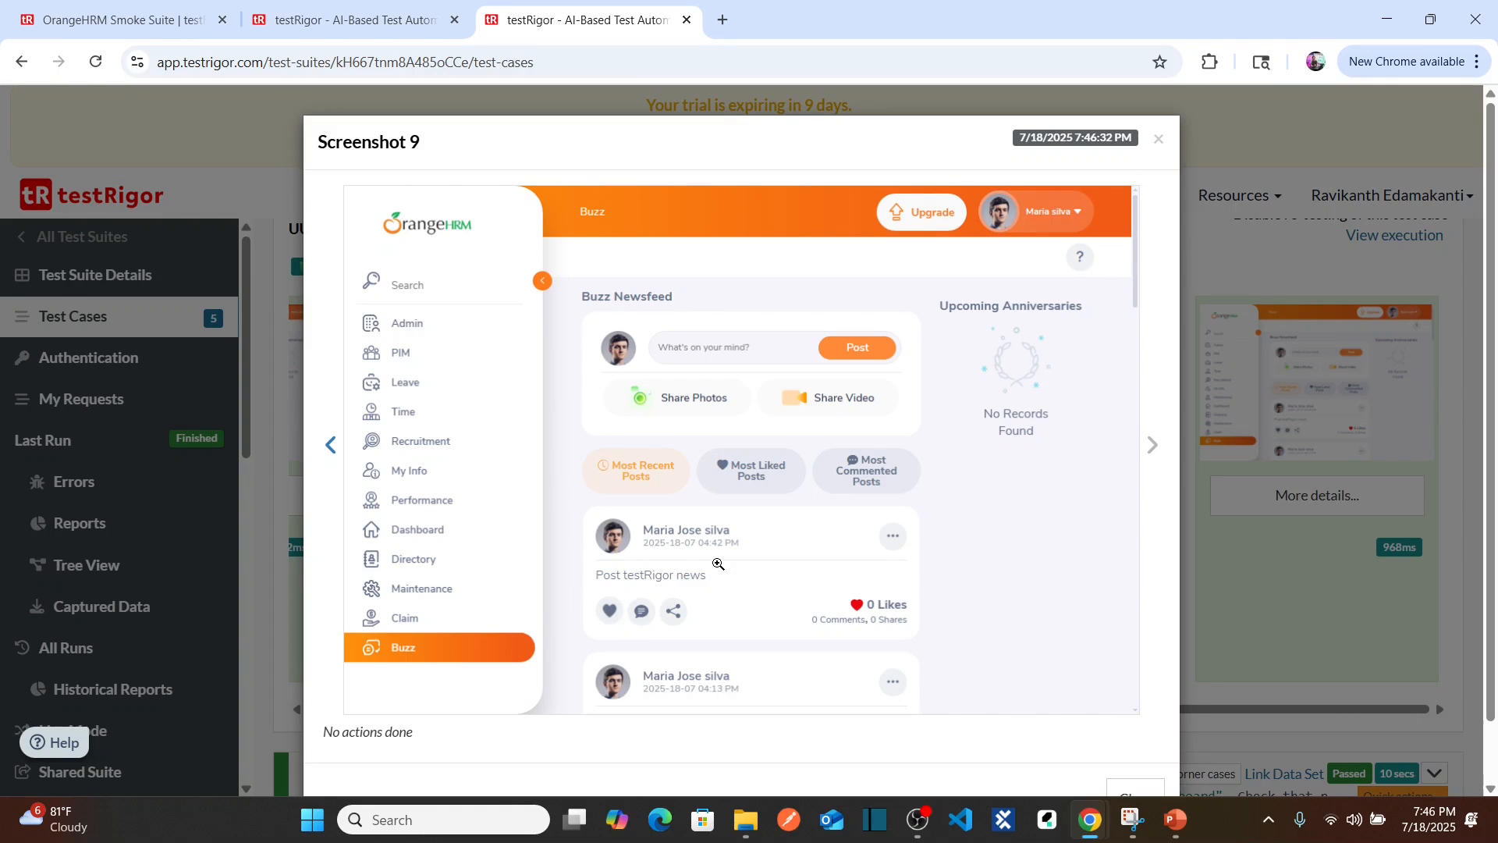
pyautogui.click(1159, 152)
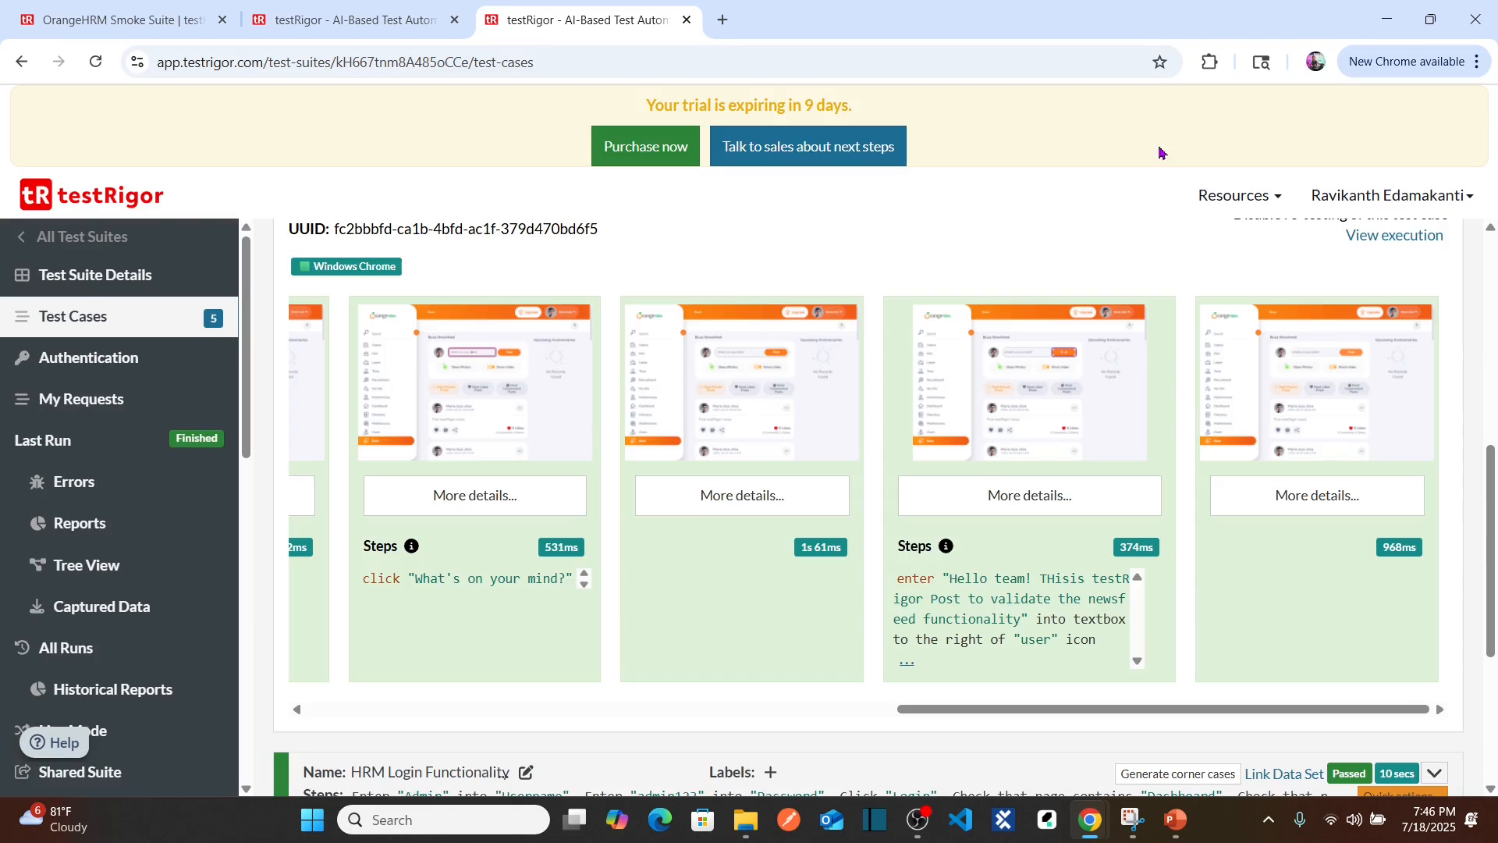
pyautogui.moveTo(1492, 451); pyautogui.dragTo(1492, 394)
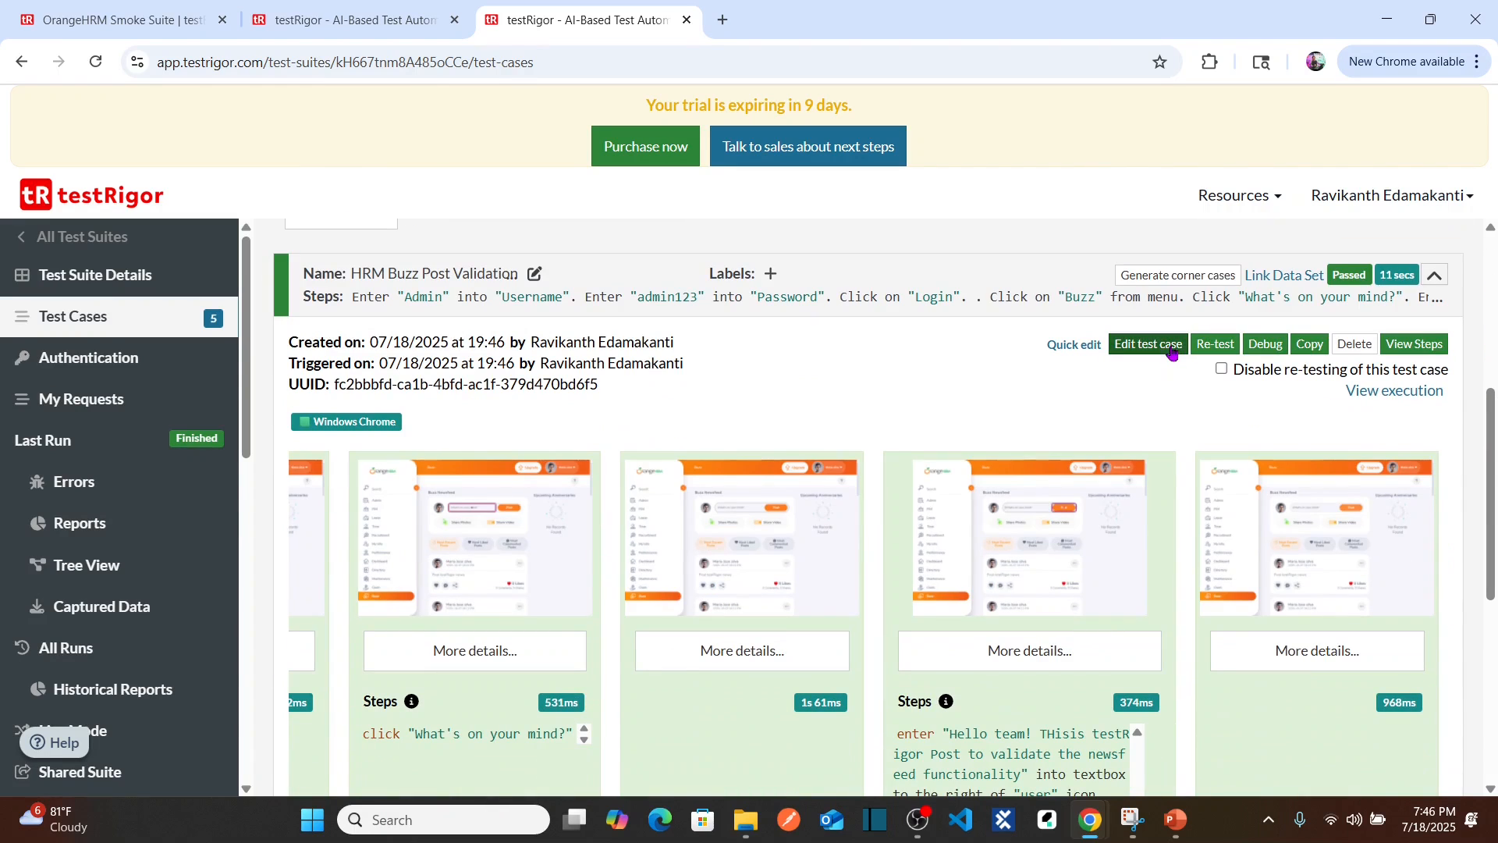
# Step: Delete ' into textbox to the right of "user" icon' from line 7, then Save & Retest
pyautogui.click(1141, 345)
pyautogui.click(455, 22)
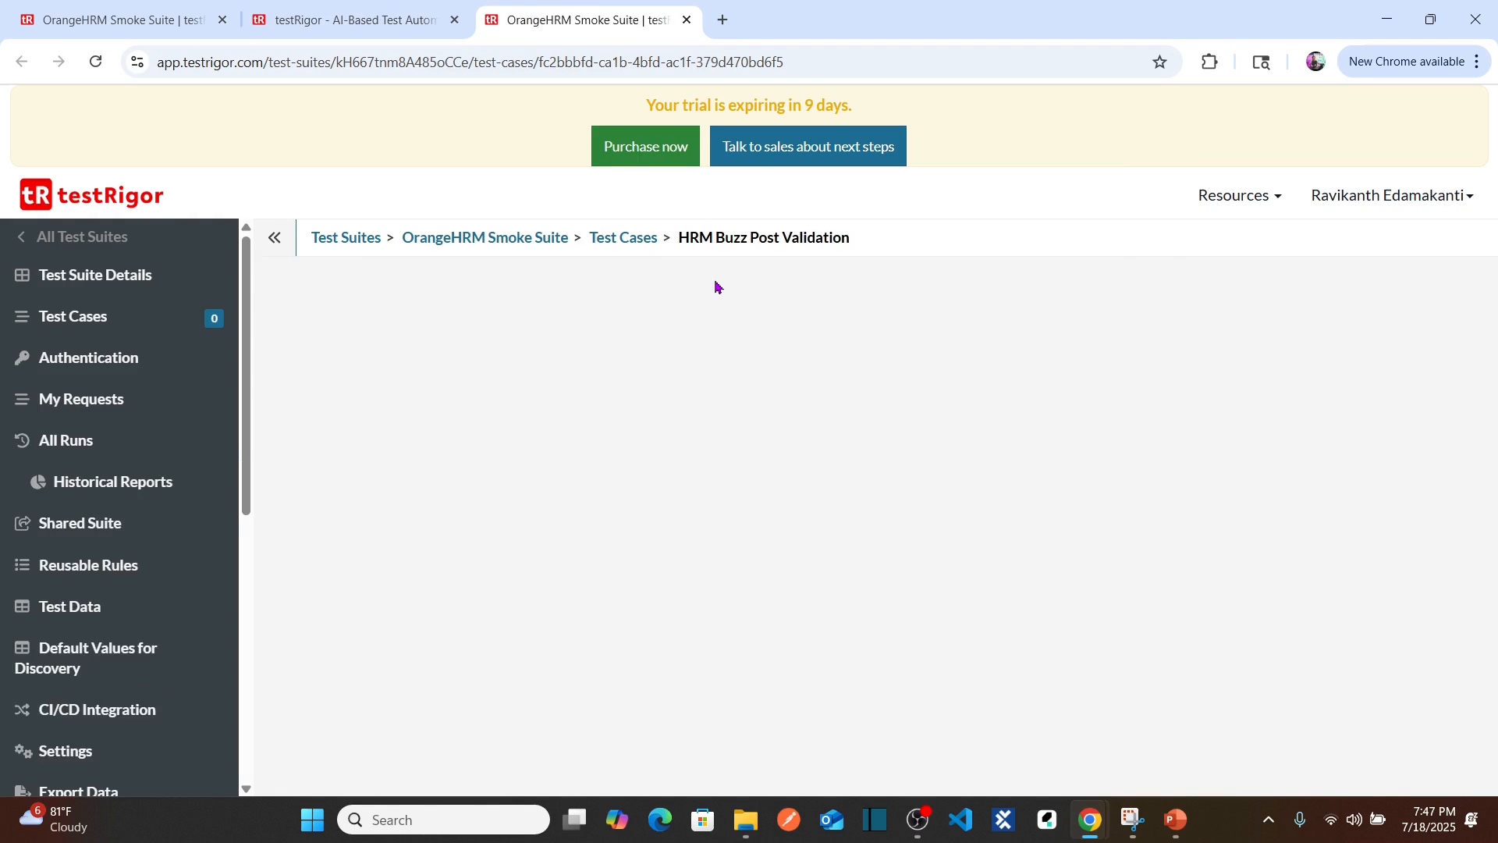
pyautogui.click(525, 591)
pyautogui.click(565, 579)
pyautogui.hotkey('ctrl', 'Right')
pyautogui.hotkey('ctrl', 'Right')
pyautogui.hotkey('ctrl', 'Right')
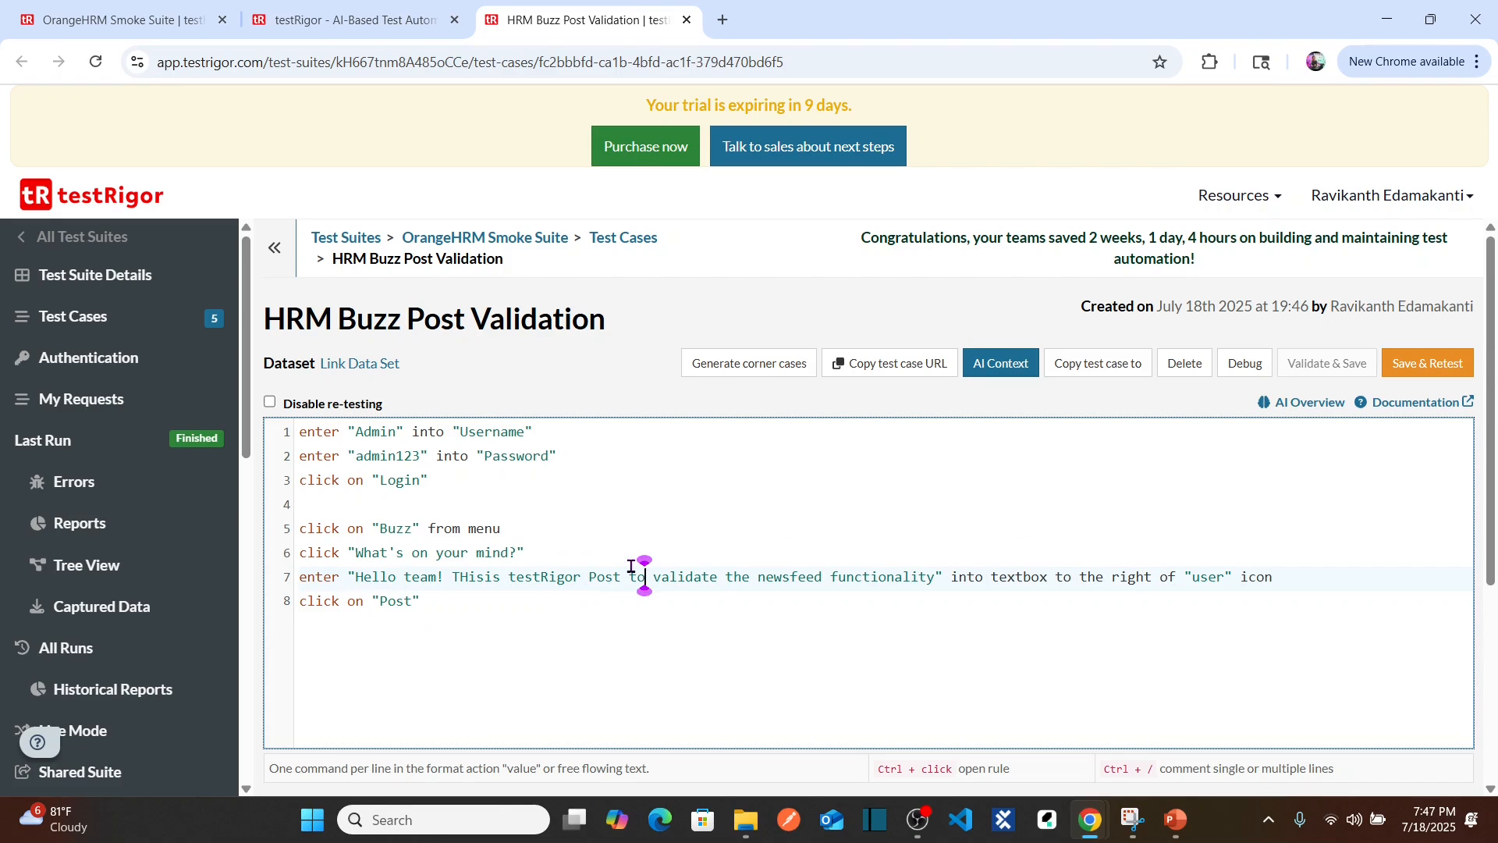
pyautogui.hotkey('ctrl', 'Right')
pyautogui.hotkey('ctrl', 'Right')
pyautogui.hotkey('ctrl', 'Right')
pyautogui.hotkey('ctrl', 'Right')
pyautogui.hotkey('ctrl', 'shift', 'Right')
pyautogui.hotkey('ctrl', 'shift', 'Right')
pyautogui.hotkey('ctrl', 'shift', 'Right')
pyautogui.hotkey('ctrl', 'shift', 'Right')
pyautogui.hotkey('ctrl', 'shift', 'Right')
pyautogui.hotkey('ctrl', 'shift', 'Right')
pyautogui.hotkey('ctrl', 'shift', 'Right')
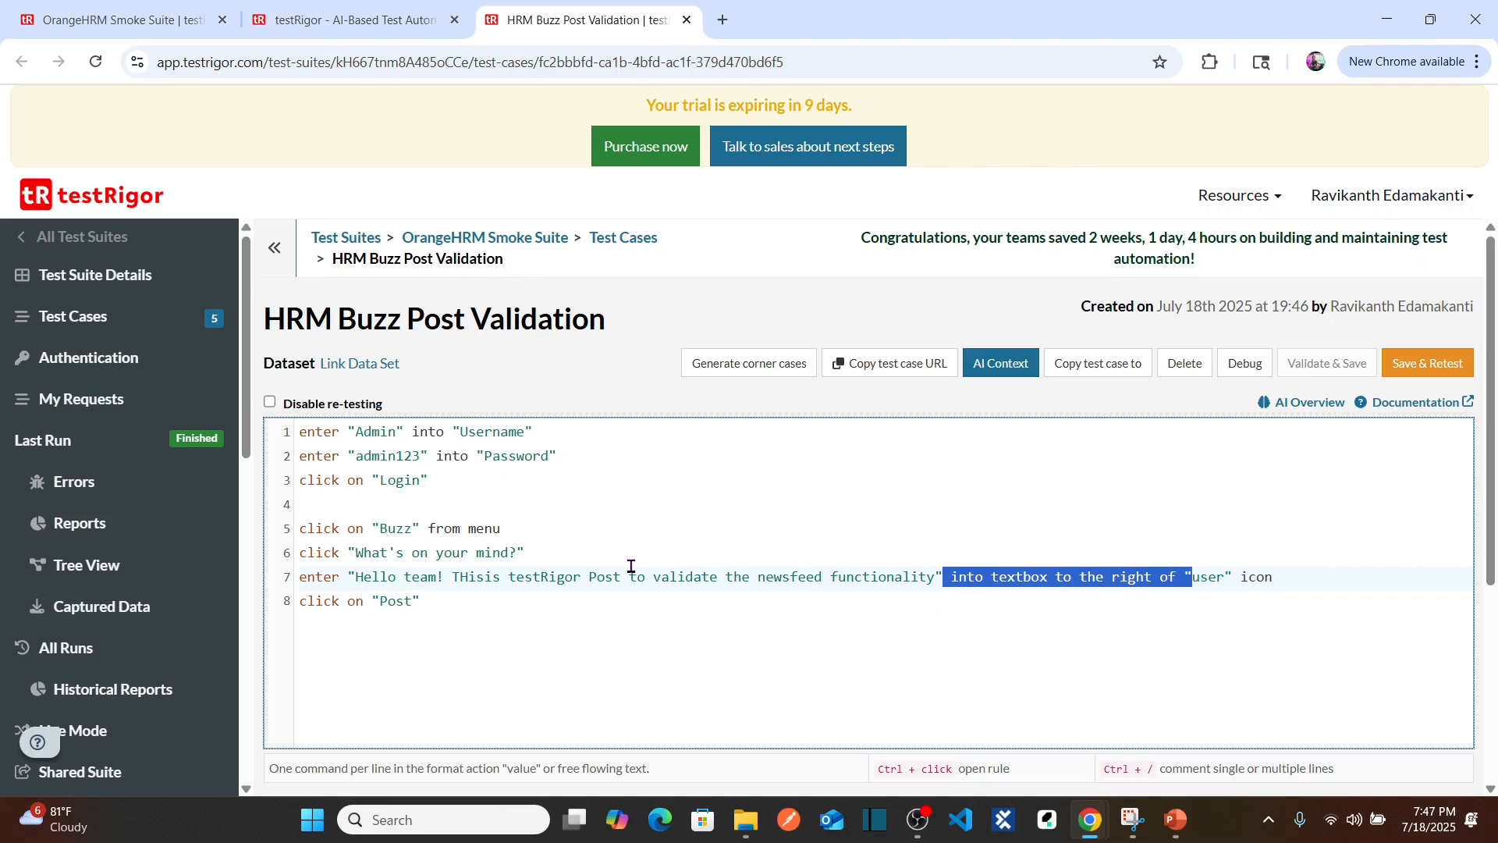
pyautogui.hotkey('ctrl', 'shift', 'Right')
pyautogui.press('BackSpace')
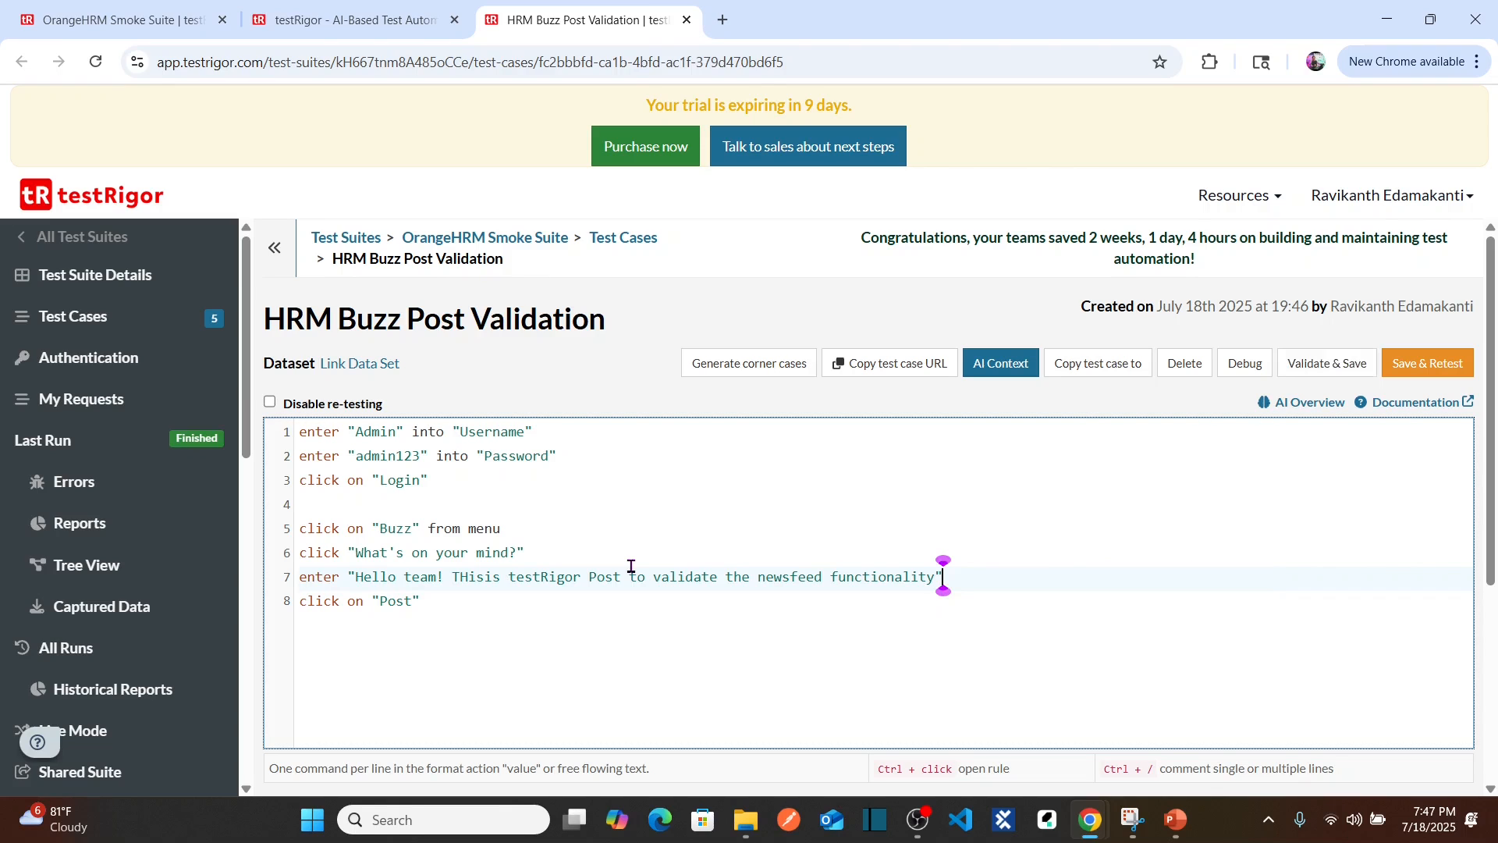
pyautogui.click(1423, 376)
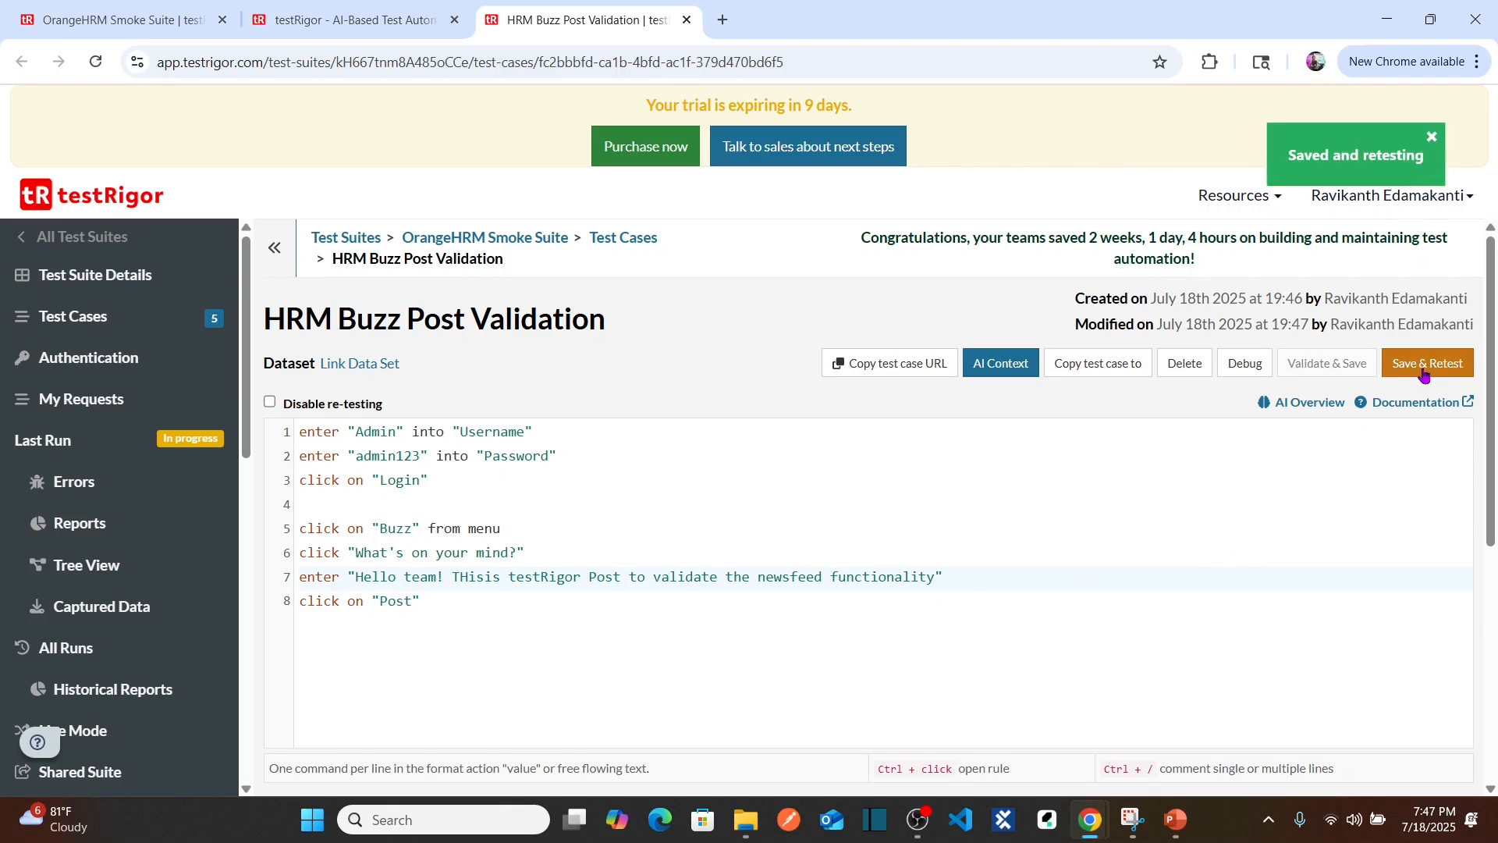
# Step: Expand the latest run's details and view its screenshot 7
pyautogui.moveTo(1496, 372); pyautogui.dragTo(1493, 604)
pyautogui.click(1437, 562)
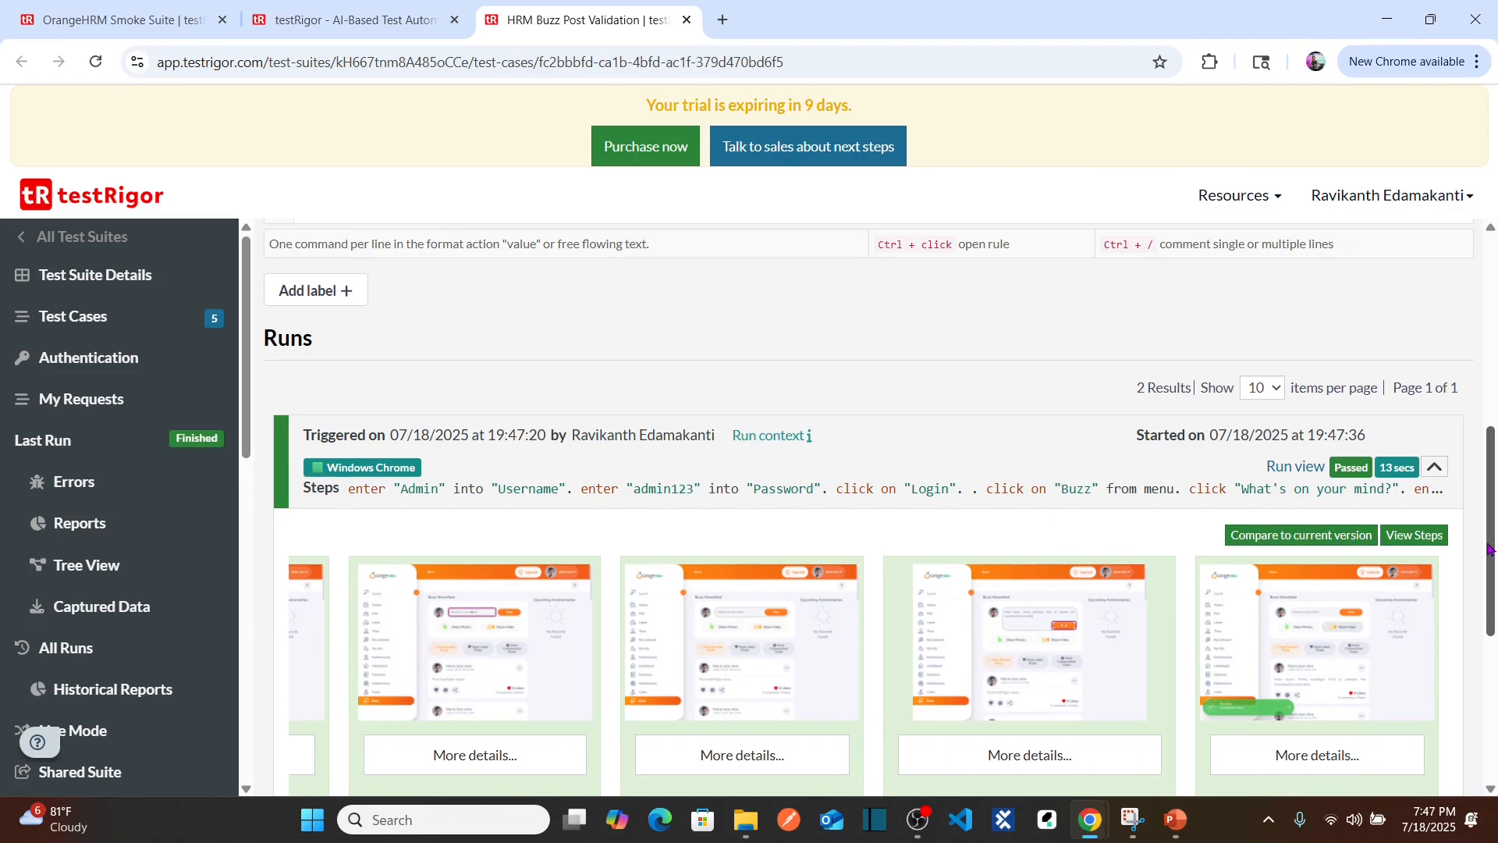
pyautogui.scroll(-3, 1491, 548)
pyautogui.click(741, 486)
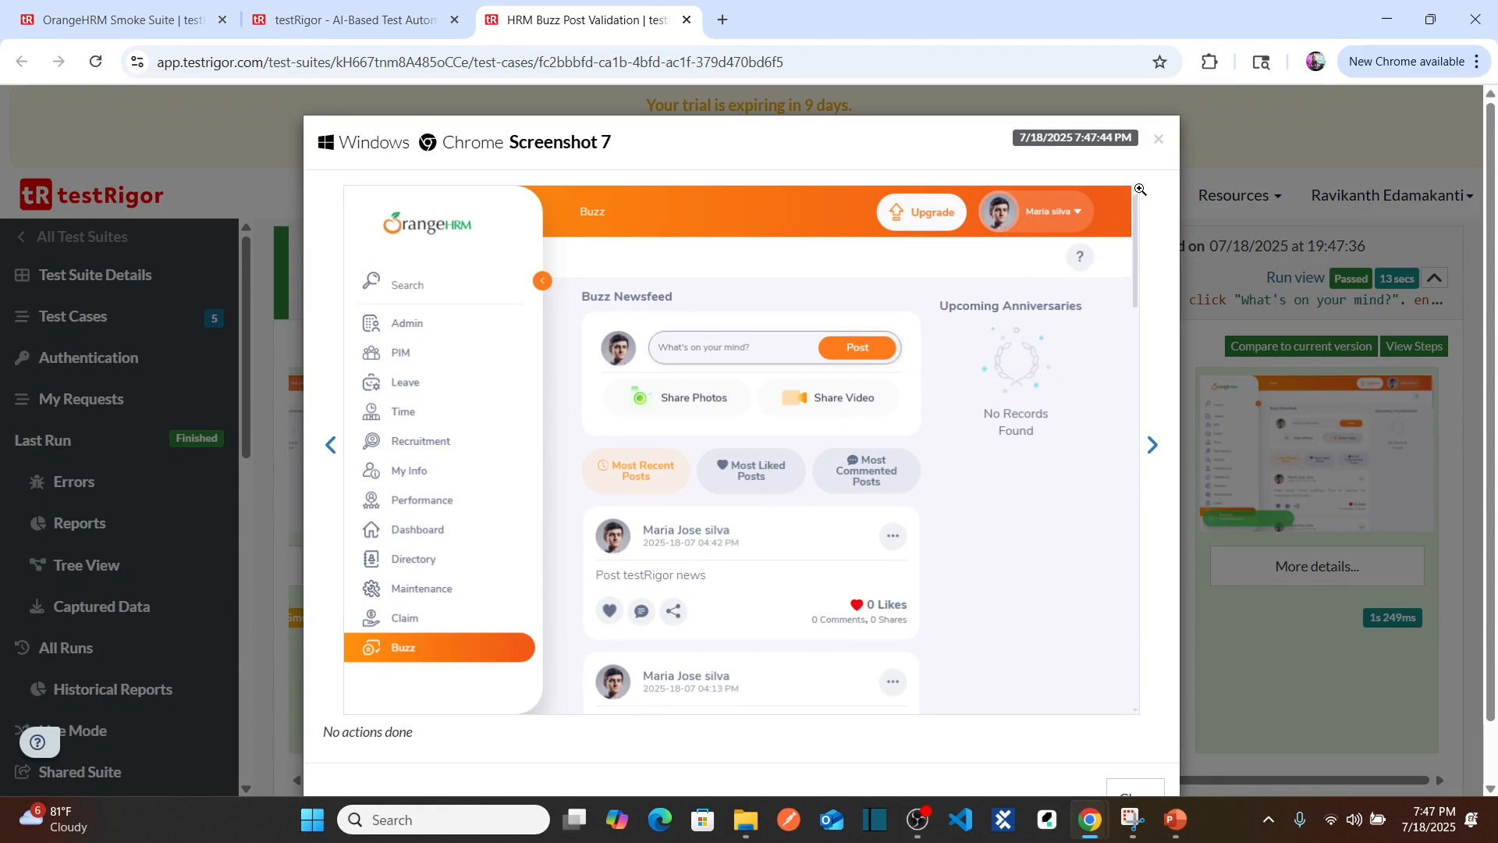
pyautogui.click(1159, 139)
# Step: Inspect screenshots 8 and 9 showing the published Buzz post, then return to the script
pyautogui.click(1070, 517)
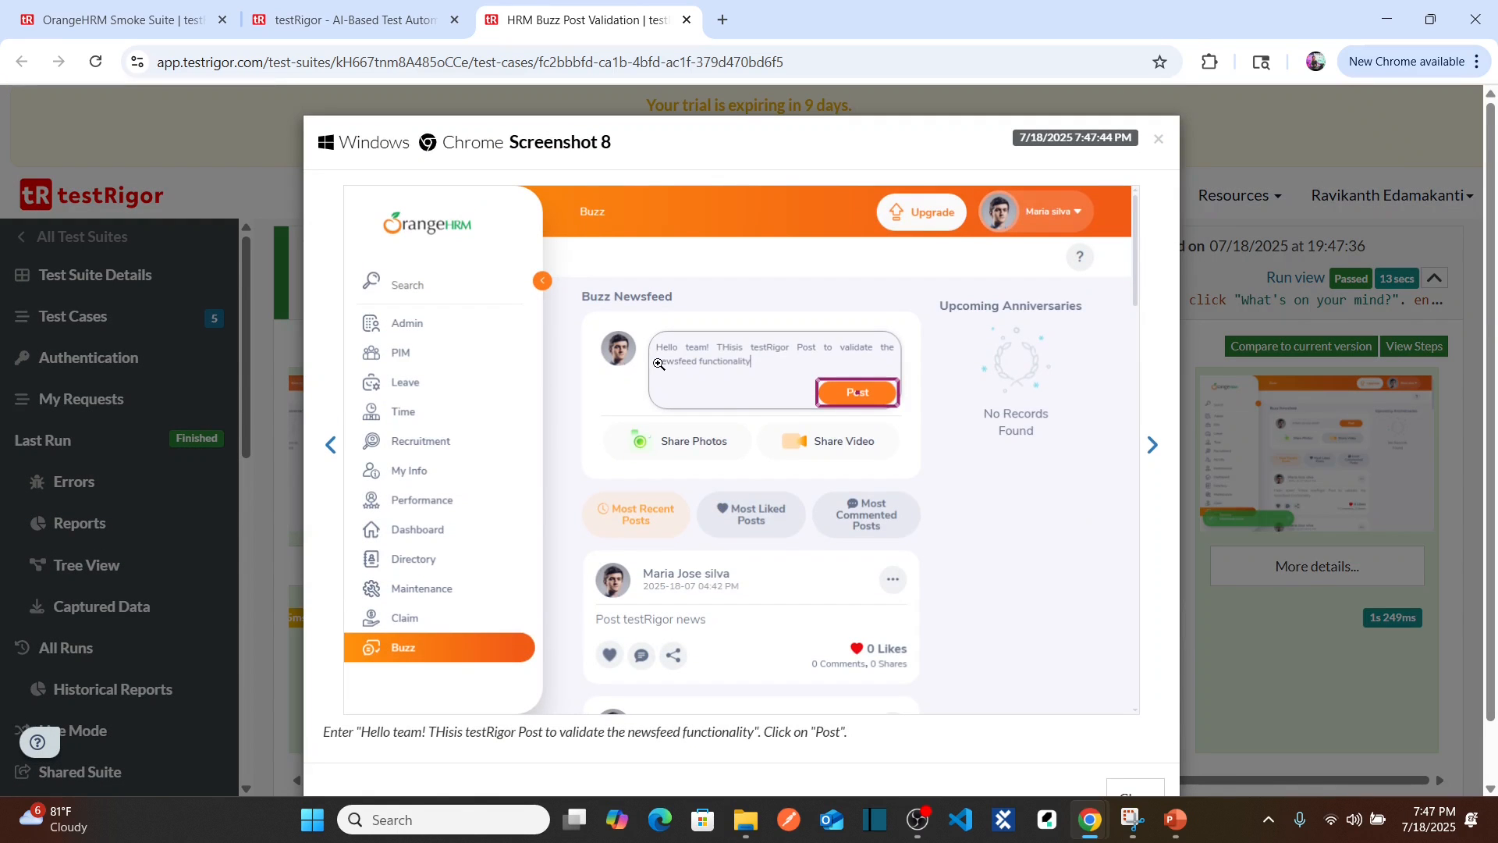
pyautogui.click(701, 363)
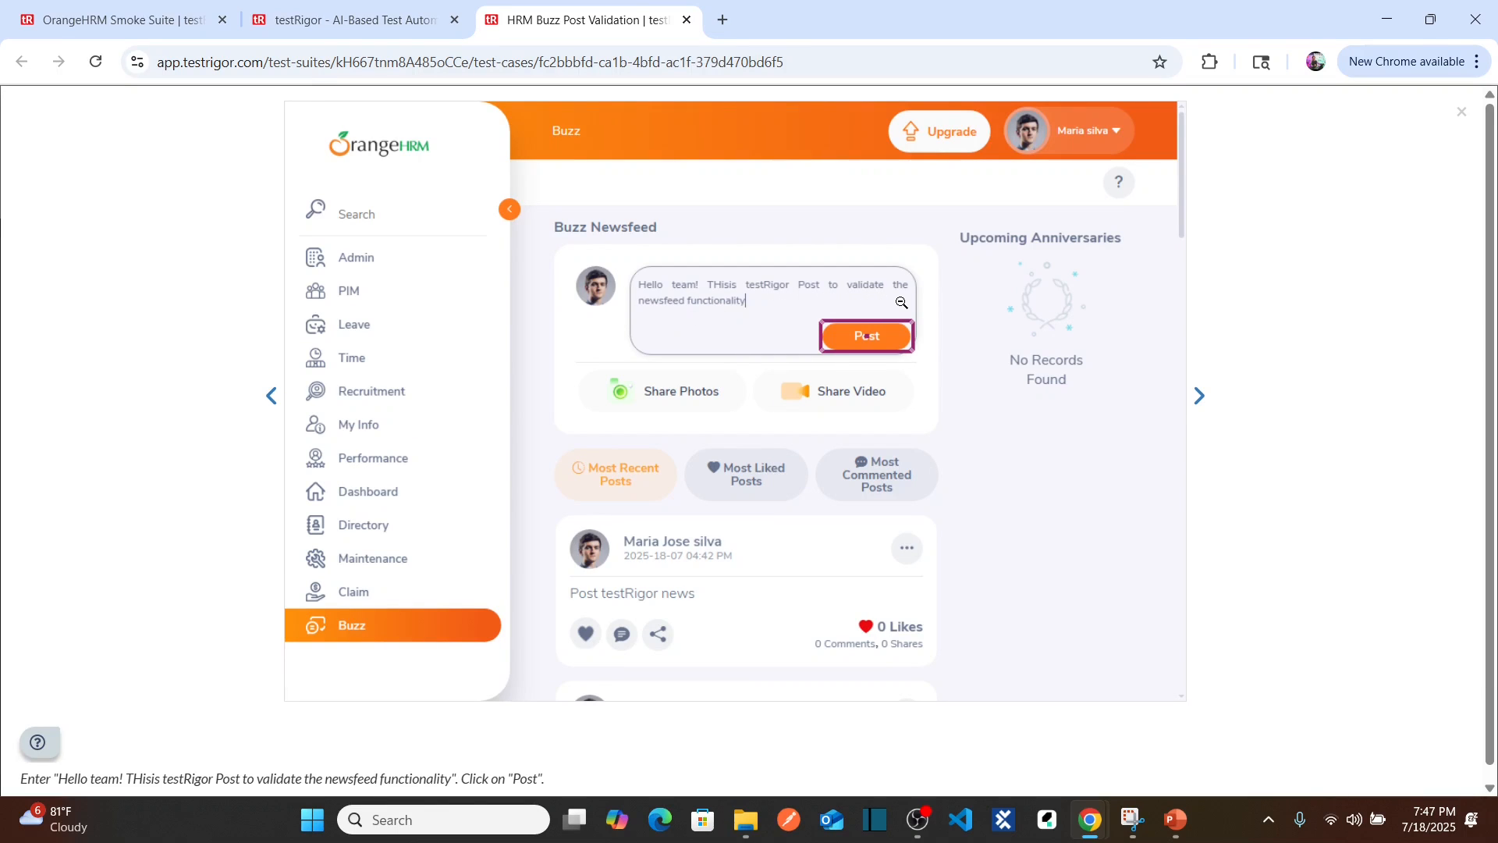
pyautogui.click(712, 326)
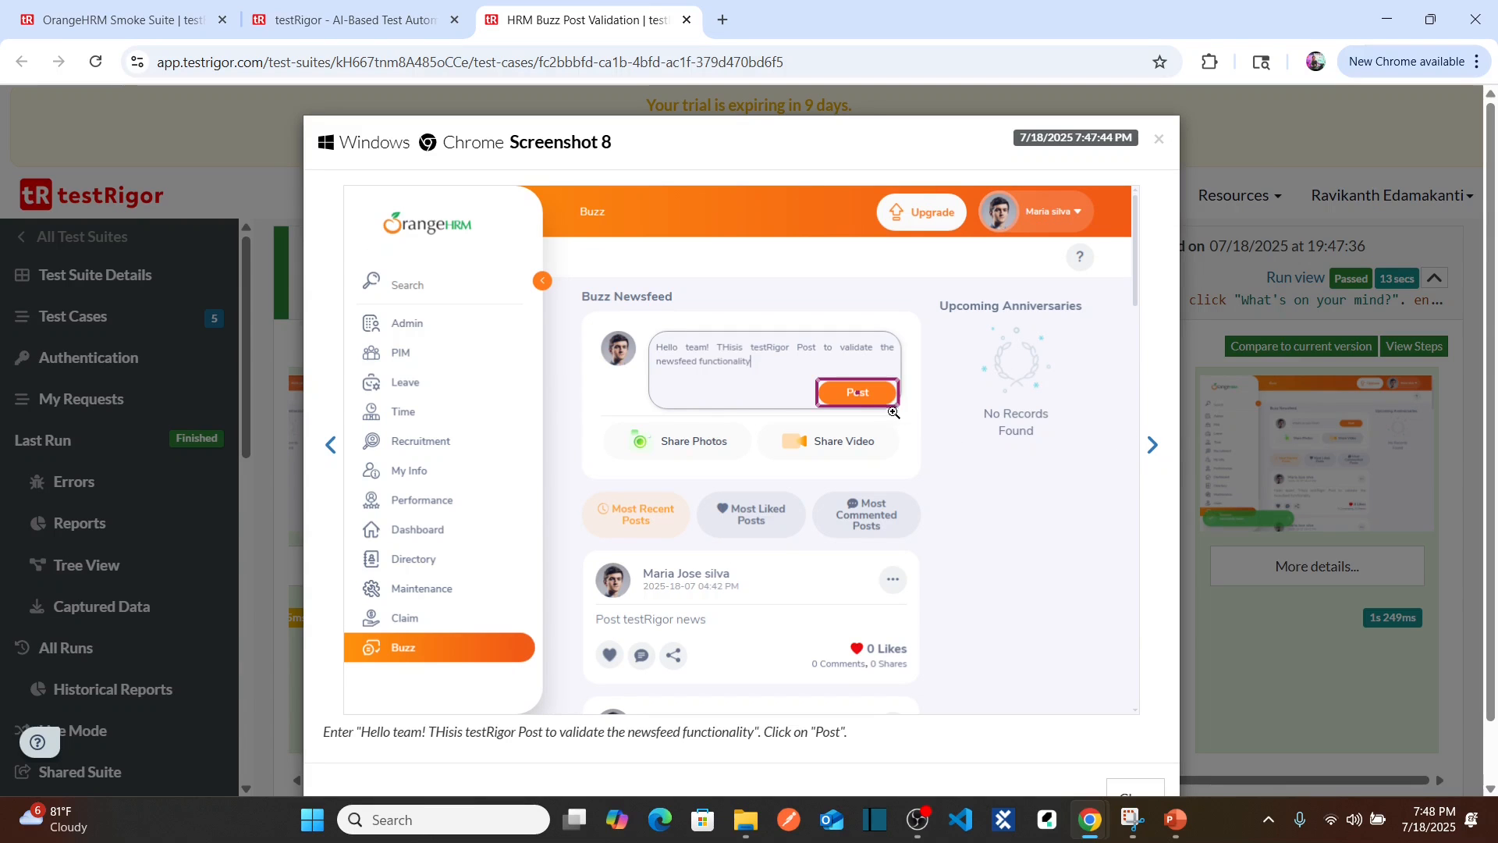
pyautogui.click(1295, 623)
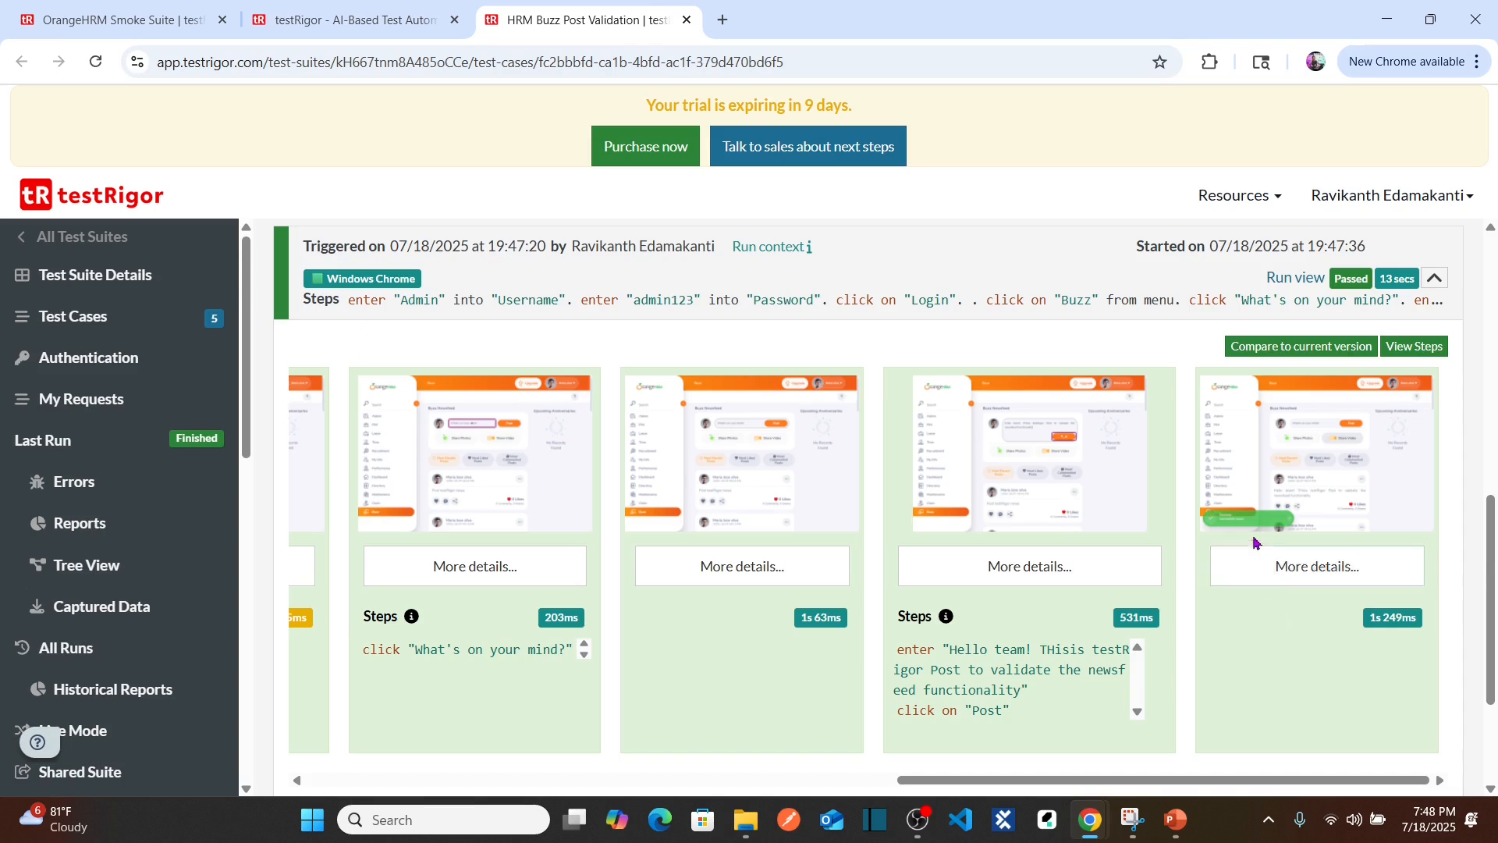
pyautogui.click(1319, 472)
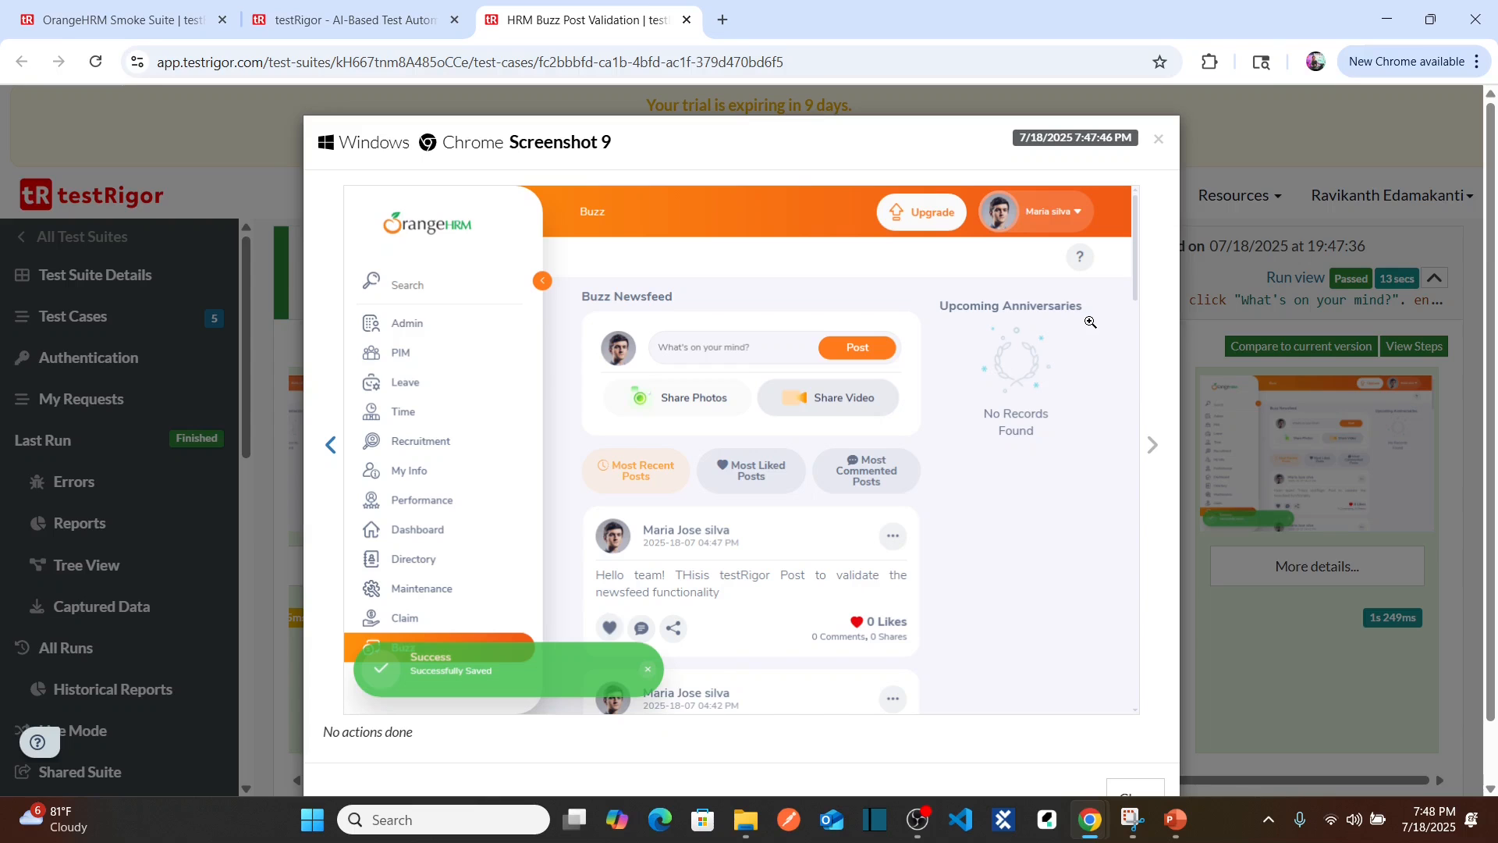
pyautogui.click(1158, 139)
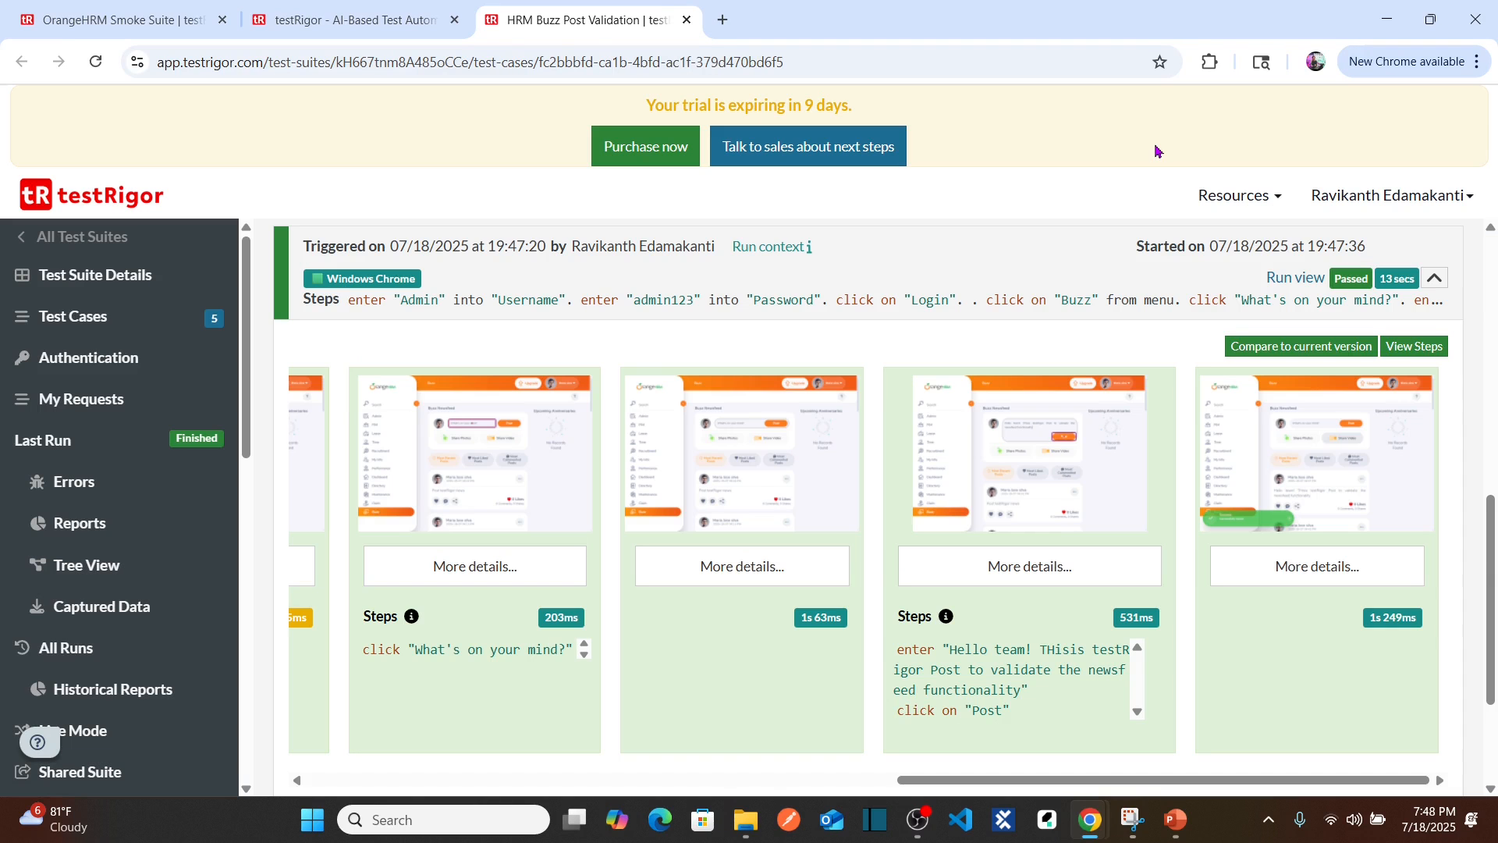
pyautogui.moveTo(1490, 568); pyautogui.dragTo(1490, 333)
# Step: Start a new line 10 reading 'check that page contains'
pyautogui.click(543, 541)
pyautogui.press('Return')
pyautogui.press('Return')
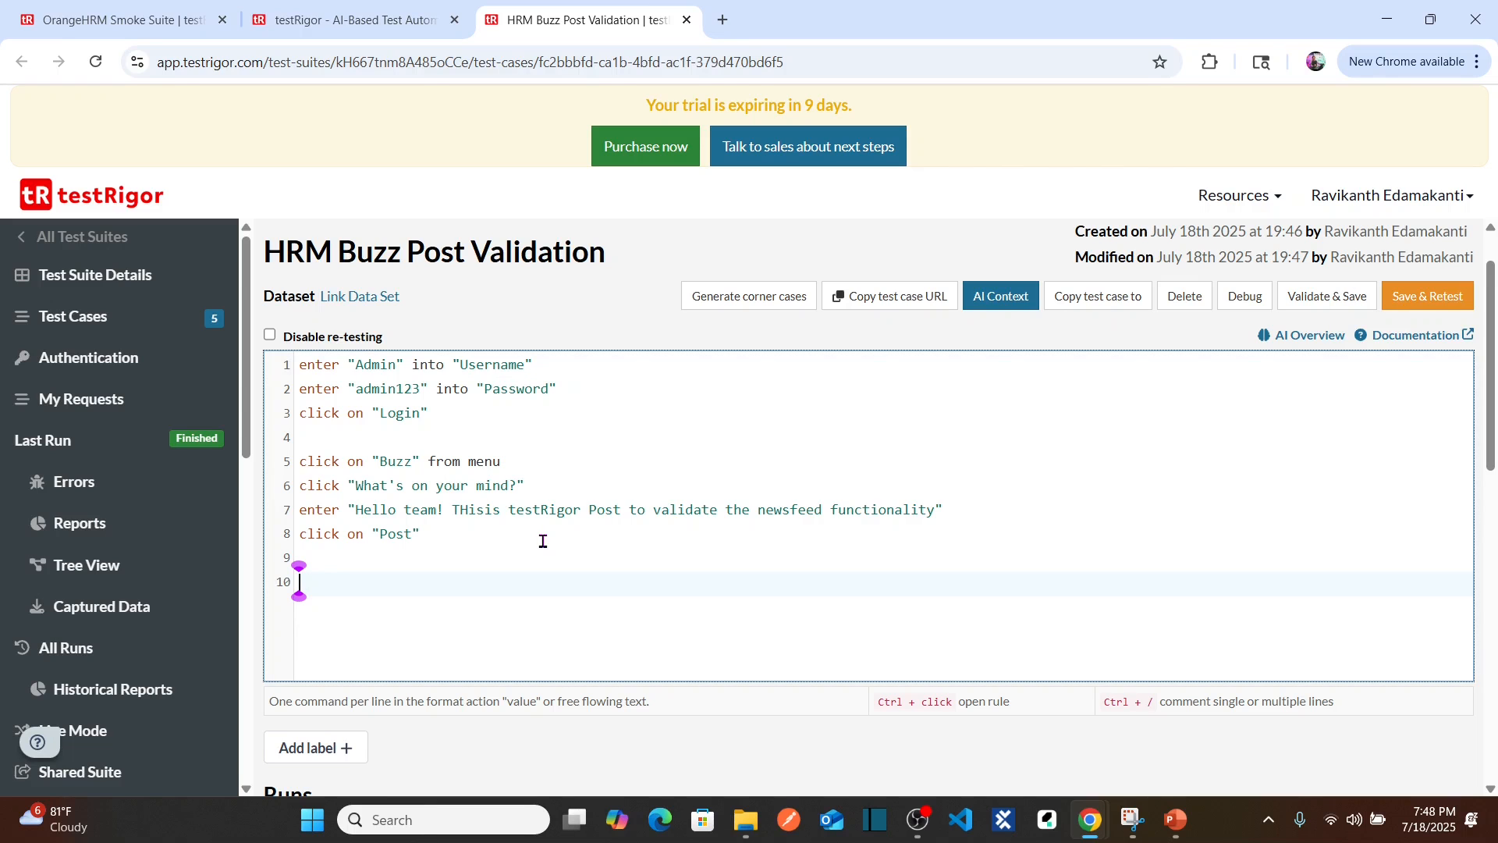
pyautogui.write('check t')
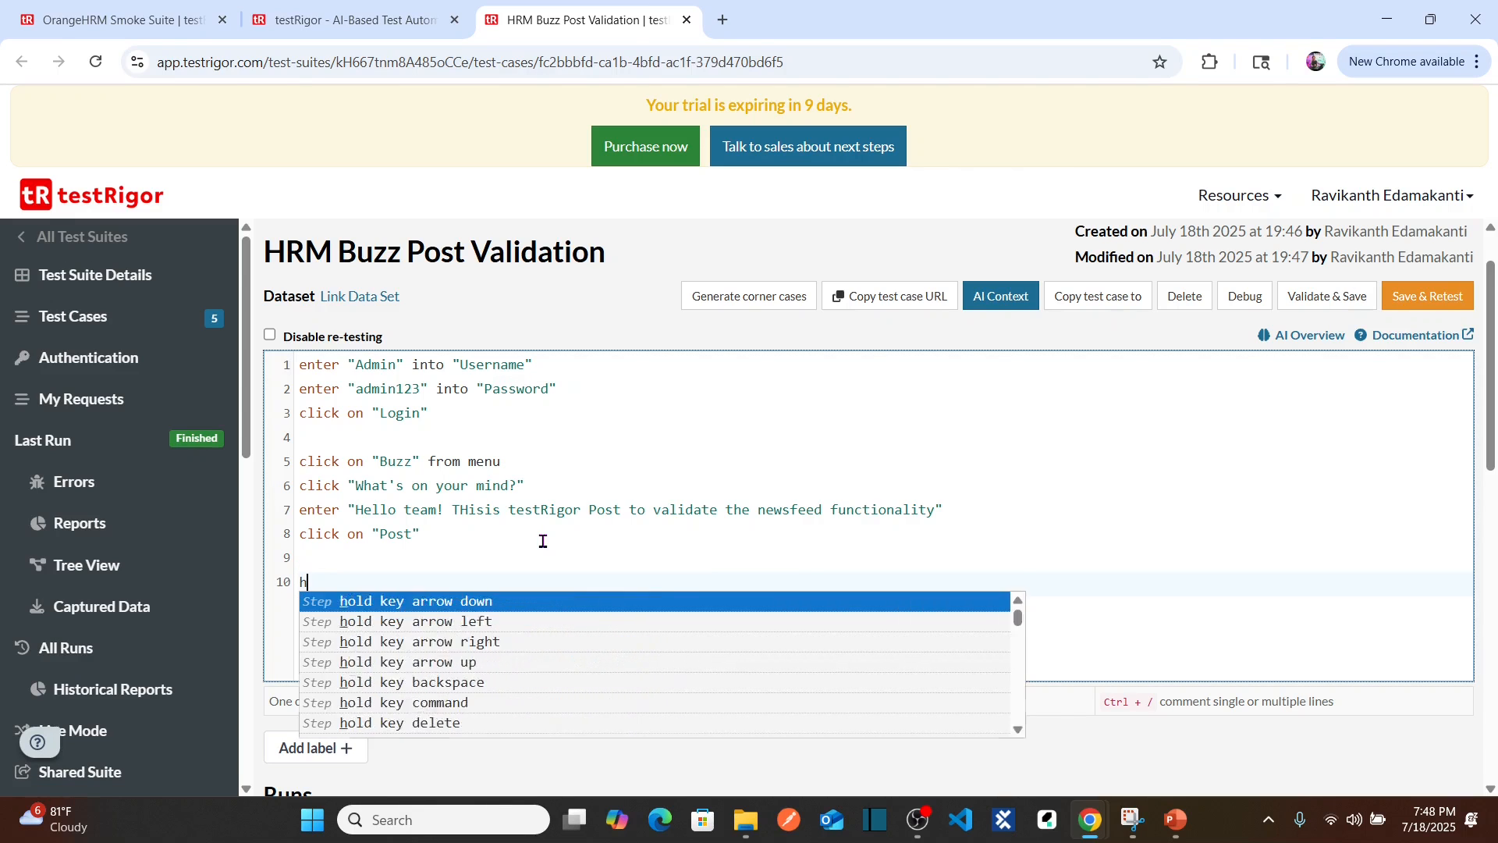
pyautogui.write('aht')
pyautogui.press('BackSpace')
pyautogui.press('BackSpace')
pyautogui.press('BackSpace')
pyautogui.press('BackSpace')
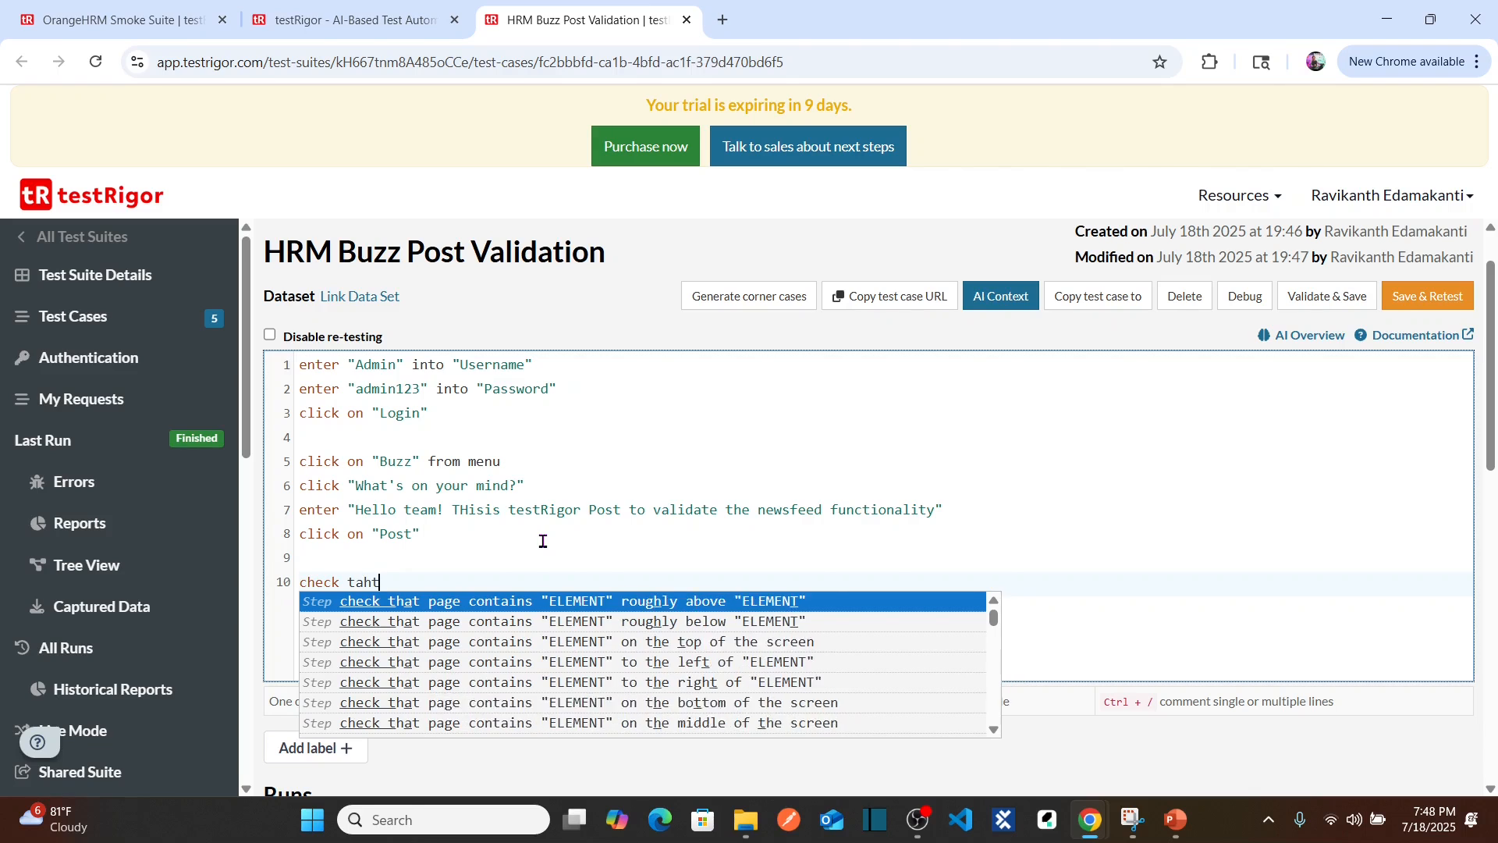
pyautogui.write('hat ')
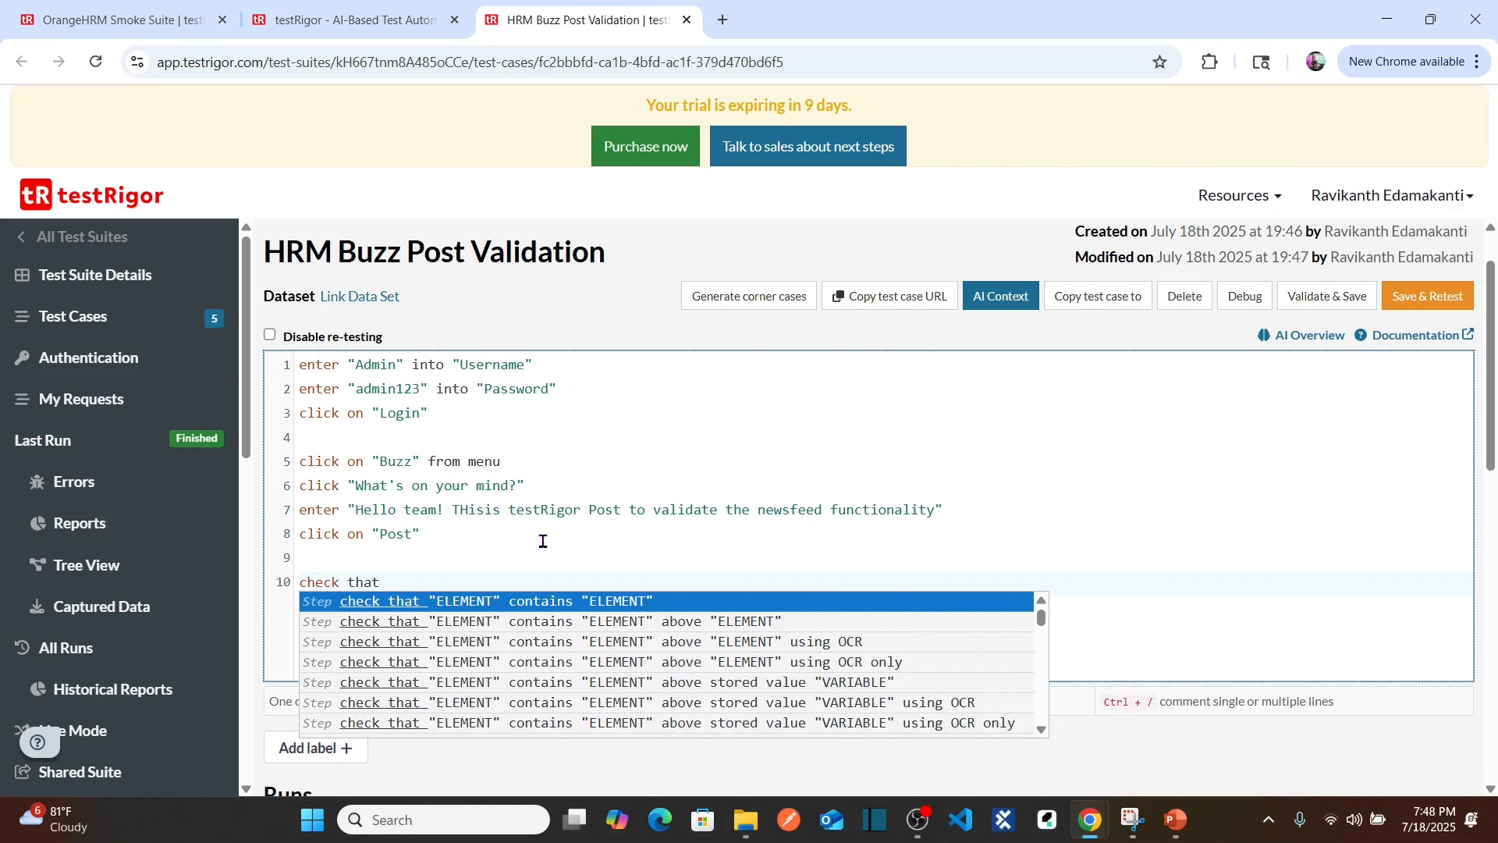
pyautogui.write('page contains')
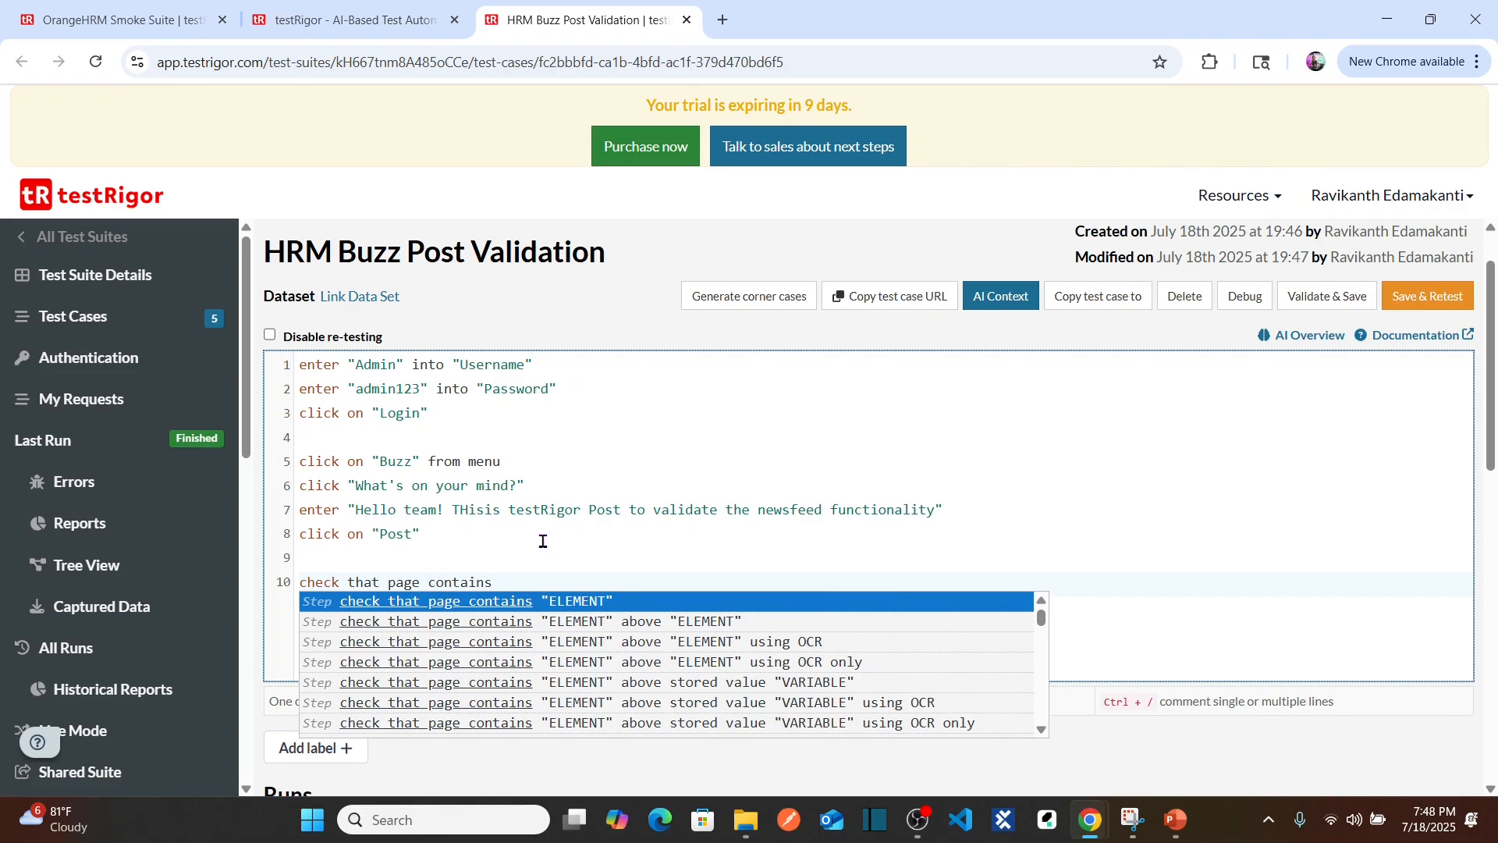
# Step: Copy the Hello team! post text from line 7 into step 10's quotes, then switch to OrangeHRM
pyautogui.click(359, 509)
pyautogui.hotkey('ctrl', 'shift', 'Right')
pyautogui.hotkey('ctrl', 'shift', 'Right')
pyautogui.hotkey('ctrl', 'shift', 'Right')
pyautogui.hotkey('ctrl', 'shift', 'Right')
pyautogui.hotkey('ctrl', 'shift', 'Right')
pyautogui.hotkey('ctrl', 'shift', 'Right')
pyautogui.hotkey('ctrl', 'shift', 'Right')
pyautogui.hotkey('ctrl', 'shift', 'Right')
pyautogui.hotkey('ctrl', 'shift', 'Right')
pyautogui.hotkey('ctrl', 'shift', 'Right')
pyautogui.hotkey('ctrl', 'c')
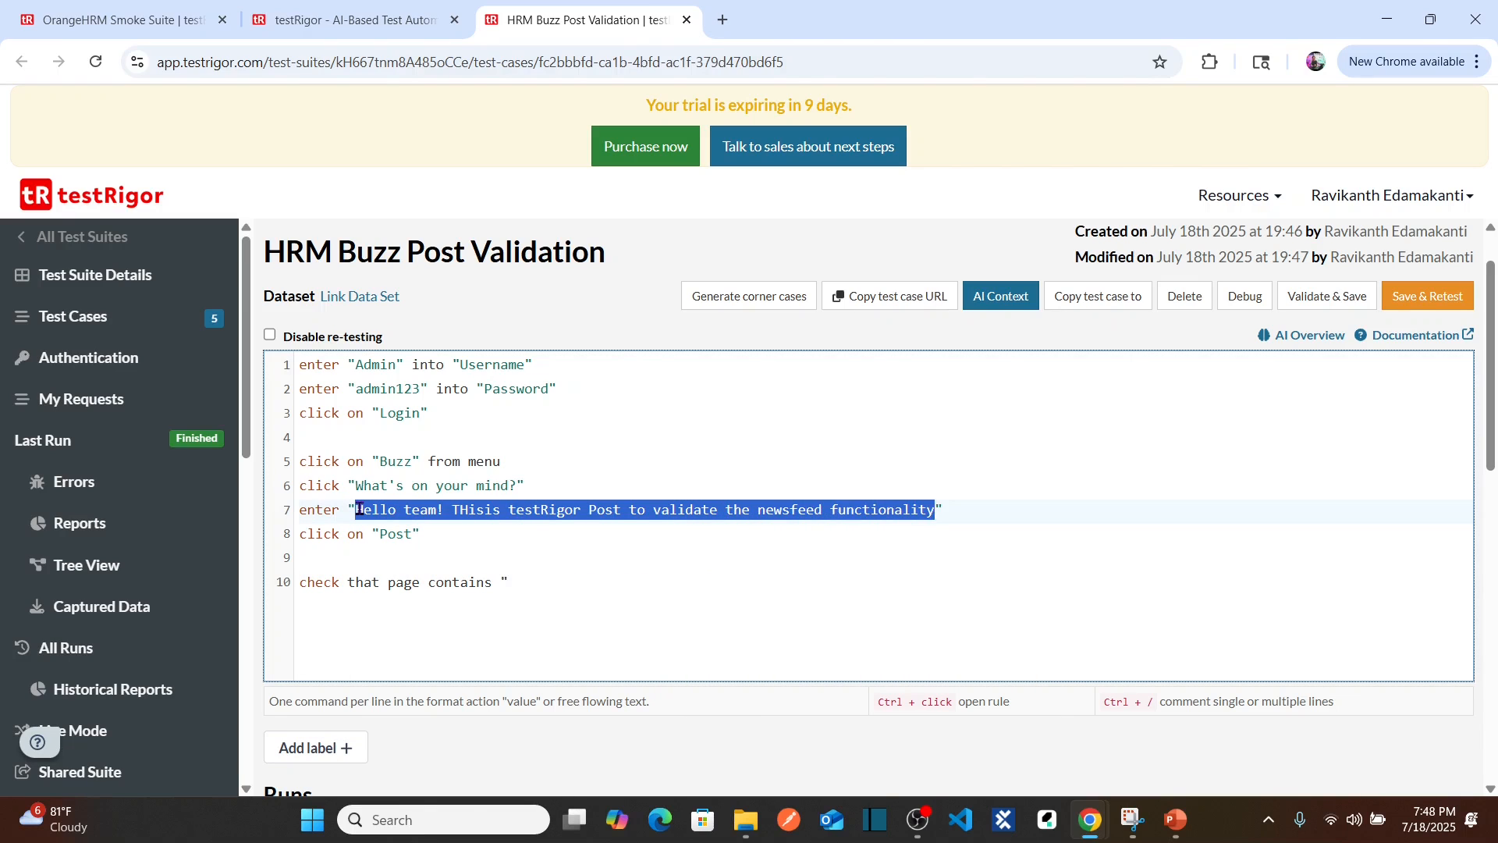
pyautogui.click(515, 584)
pyautogui.hotkey('ctrl', 'v')
pyautogui.write('"')
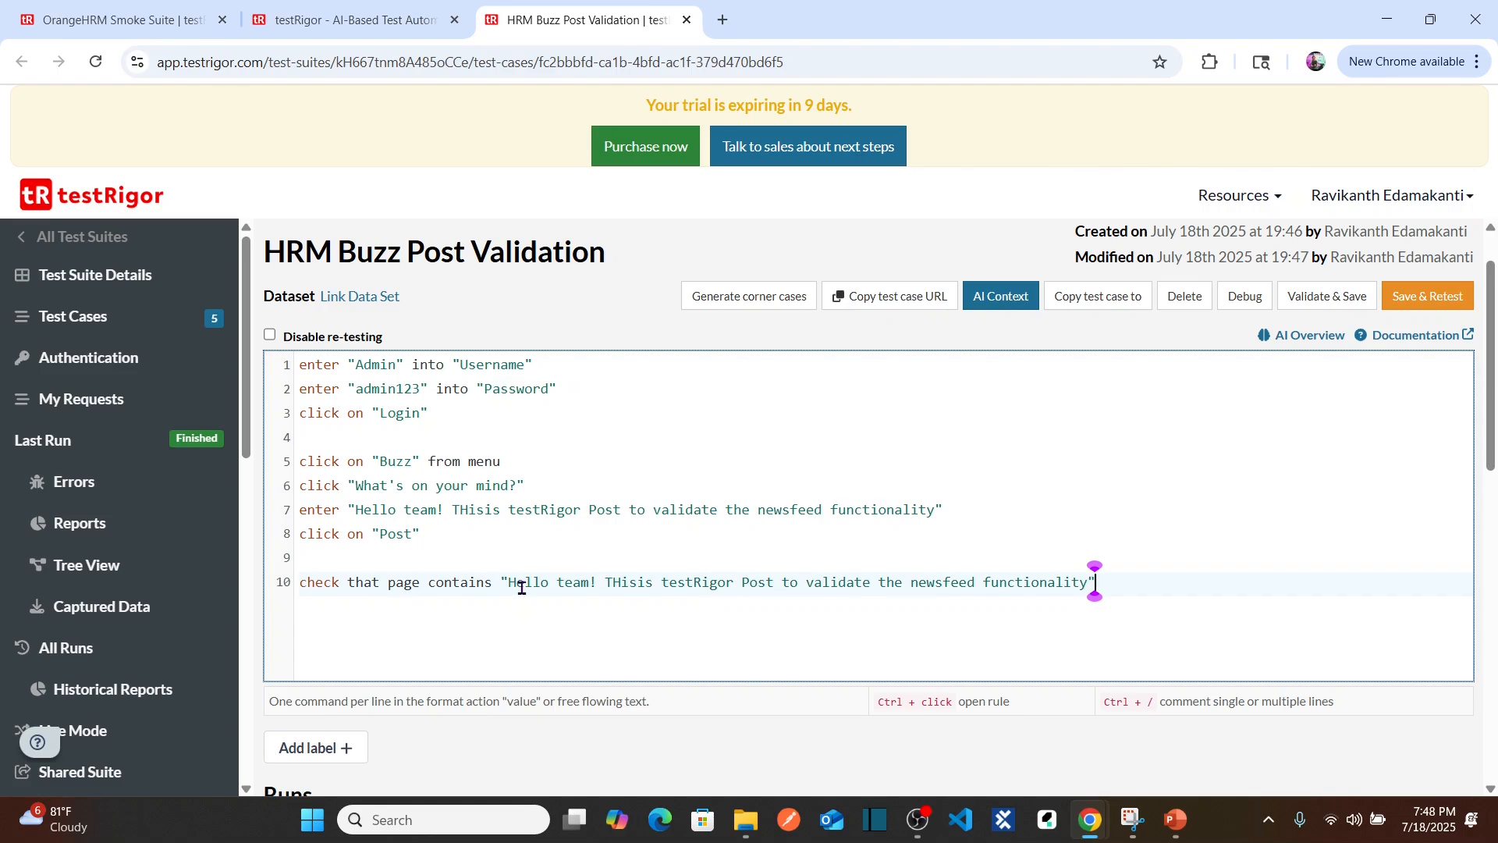
pyautogui.hotkey('alt', 'Tab')
pyautogui.press('Tab')
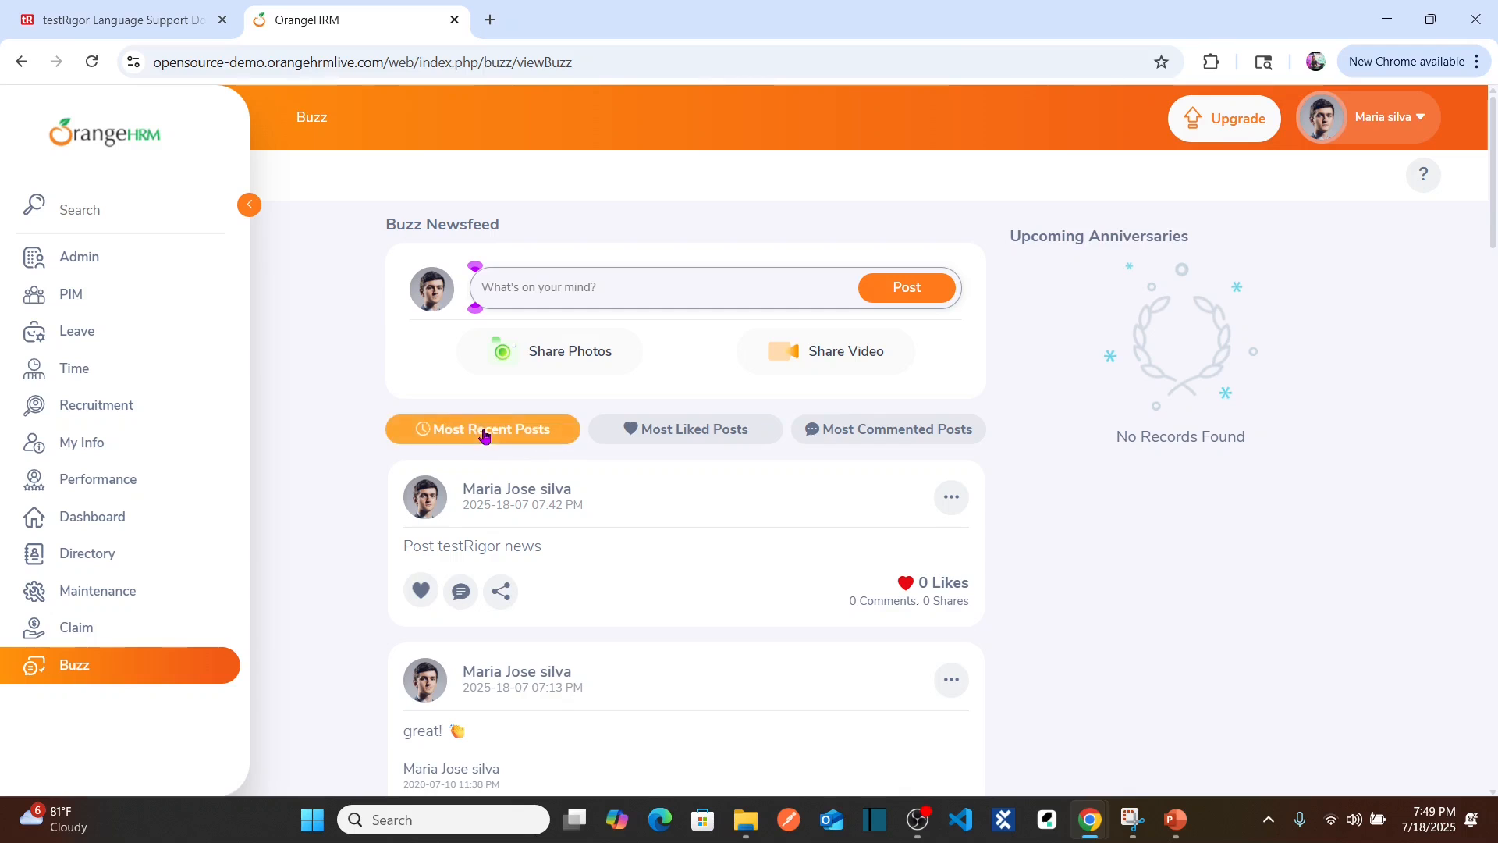
# Step: Confirm OrangeHRM's Most Recent Posts label and append 'after "Most Recent Posts"' to step 10
pyautogui.click(512, 433)
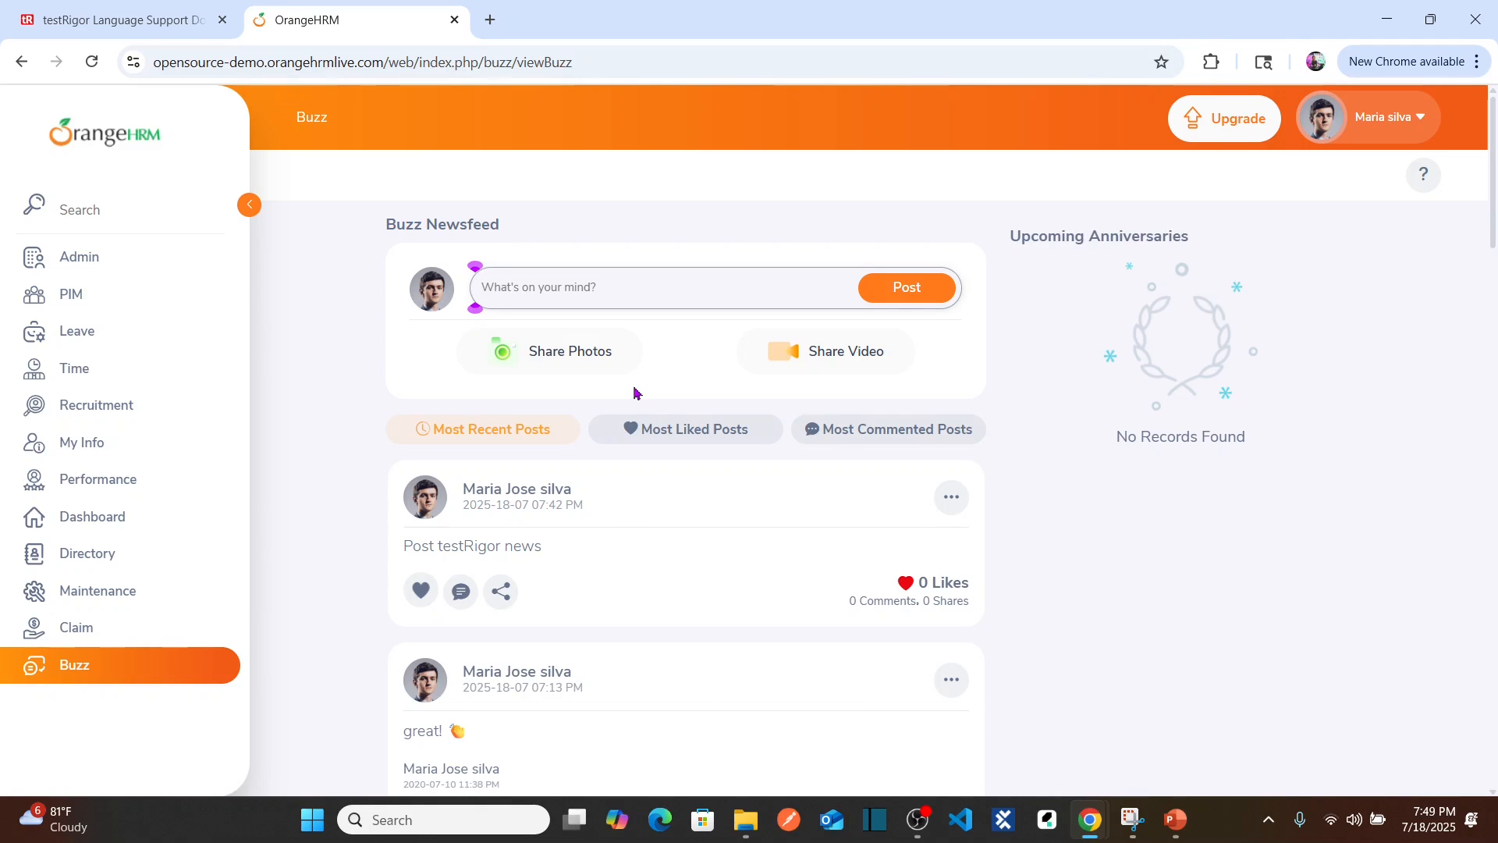
pyautogui.hotkey('alt', 'Tab')
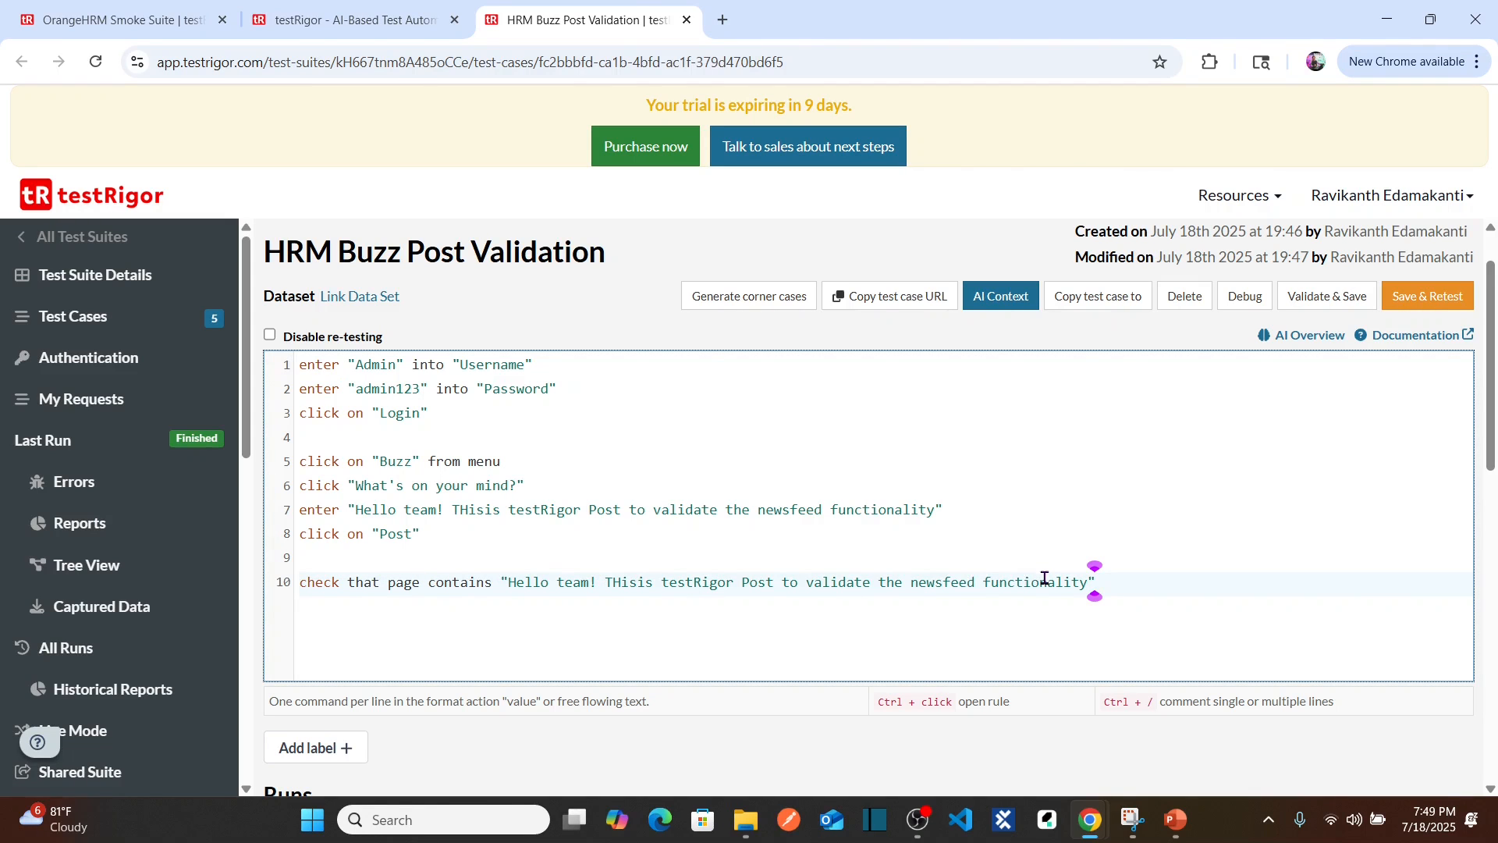
pyautogui.hotkey('alt', 'Tab')
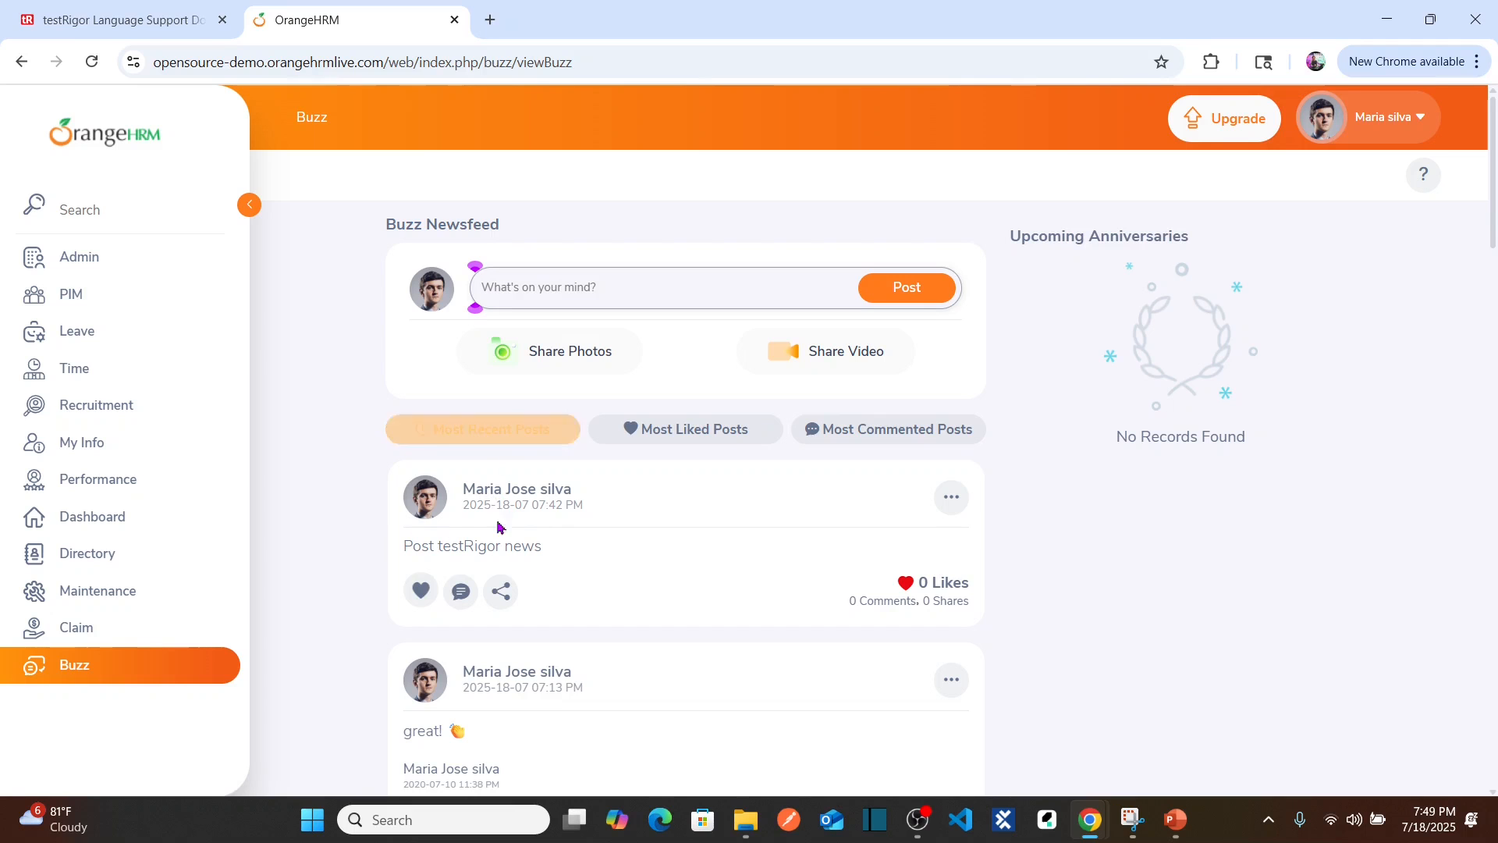
pyautogui.hotkey('alt', 'Tab')
pyautogui.write('after')
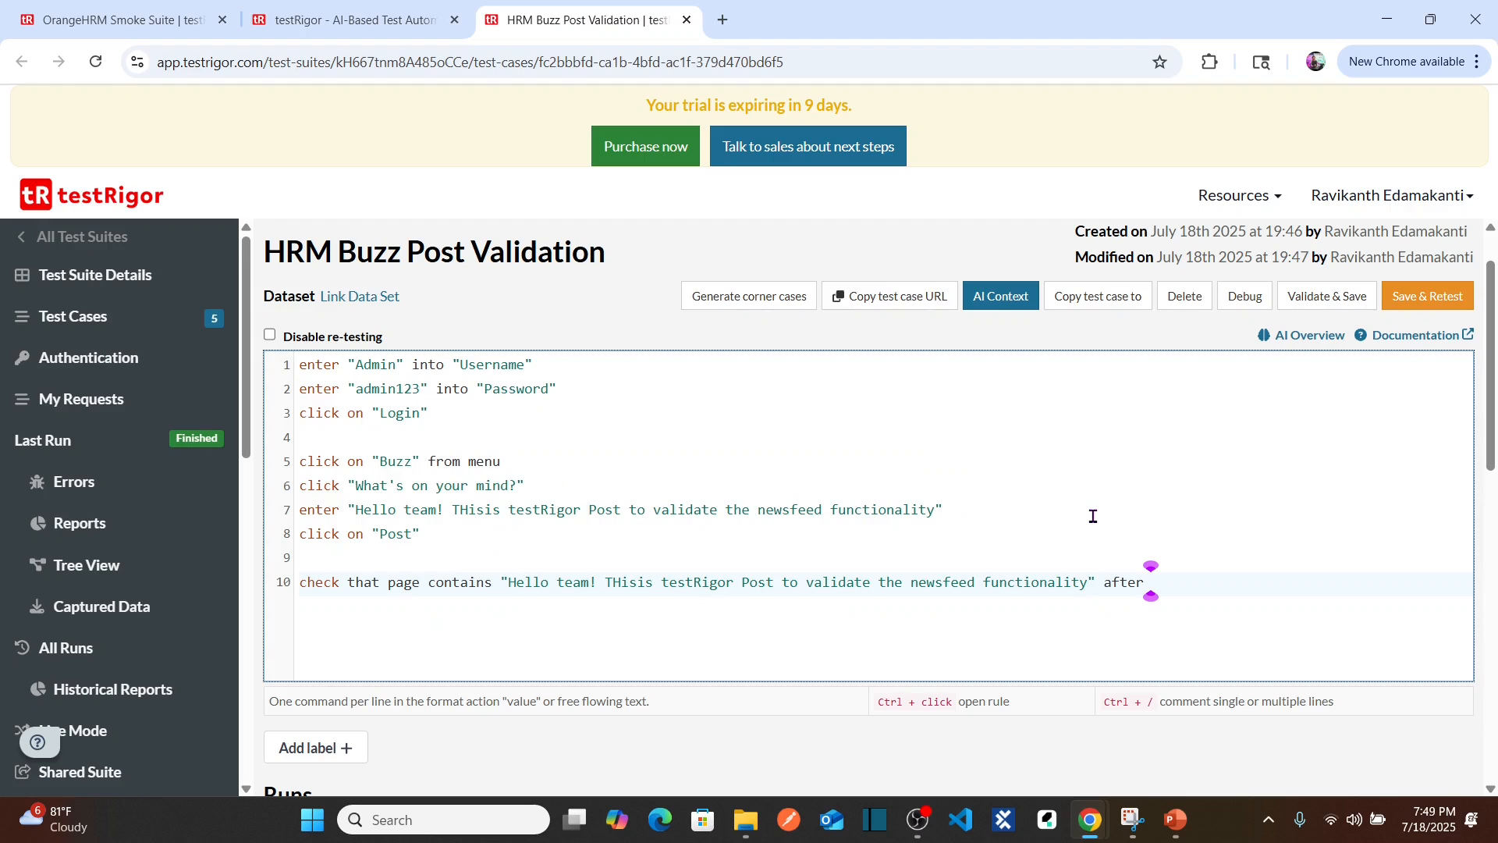
pyautogui.write(' "Most Recent Posts"')
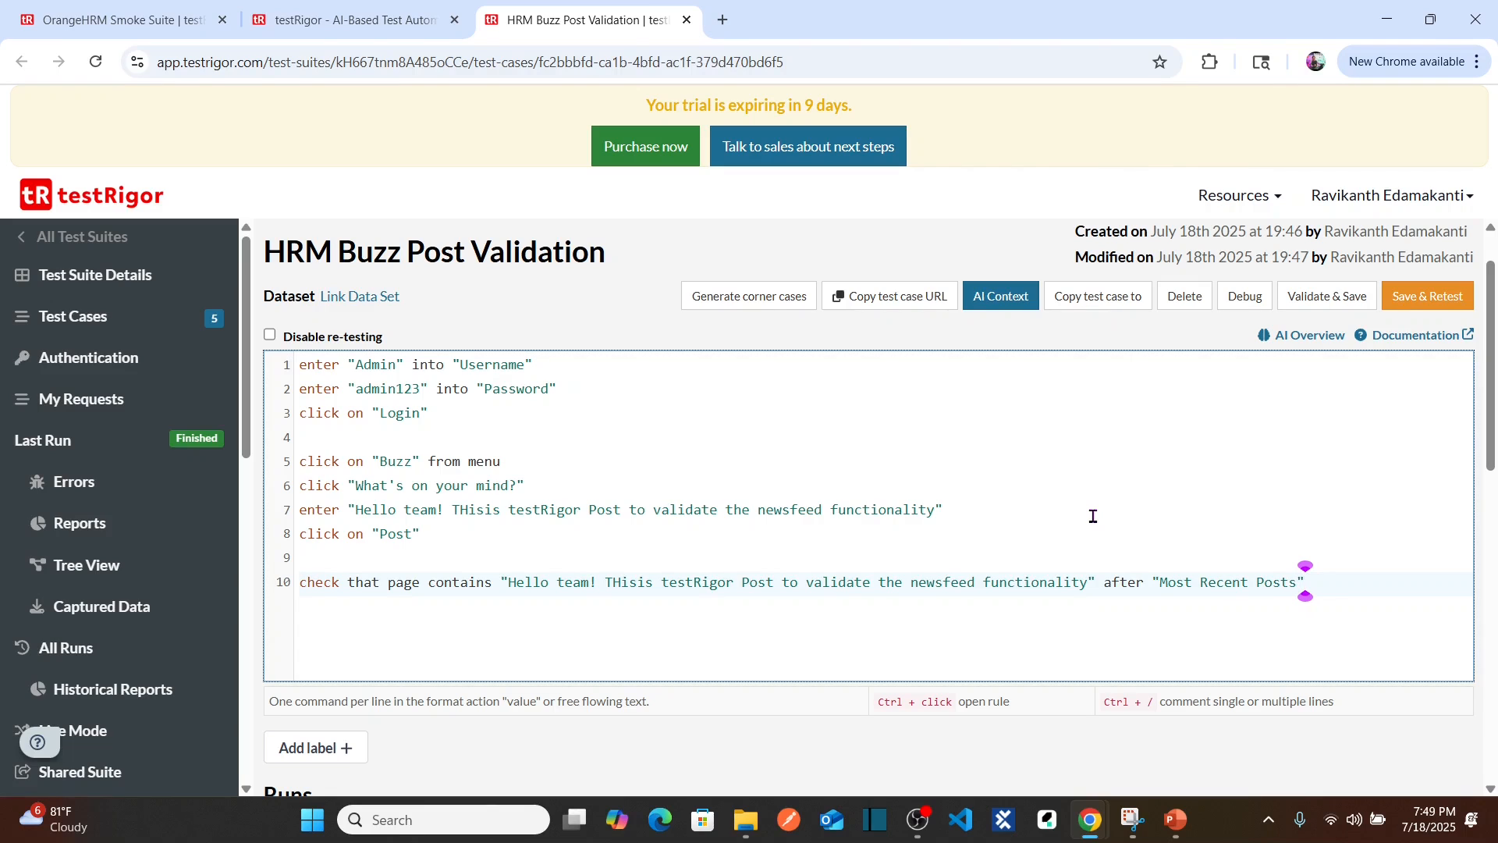
pyautogui.press('Return')
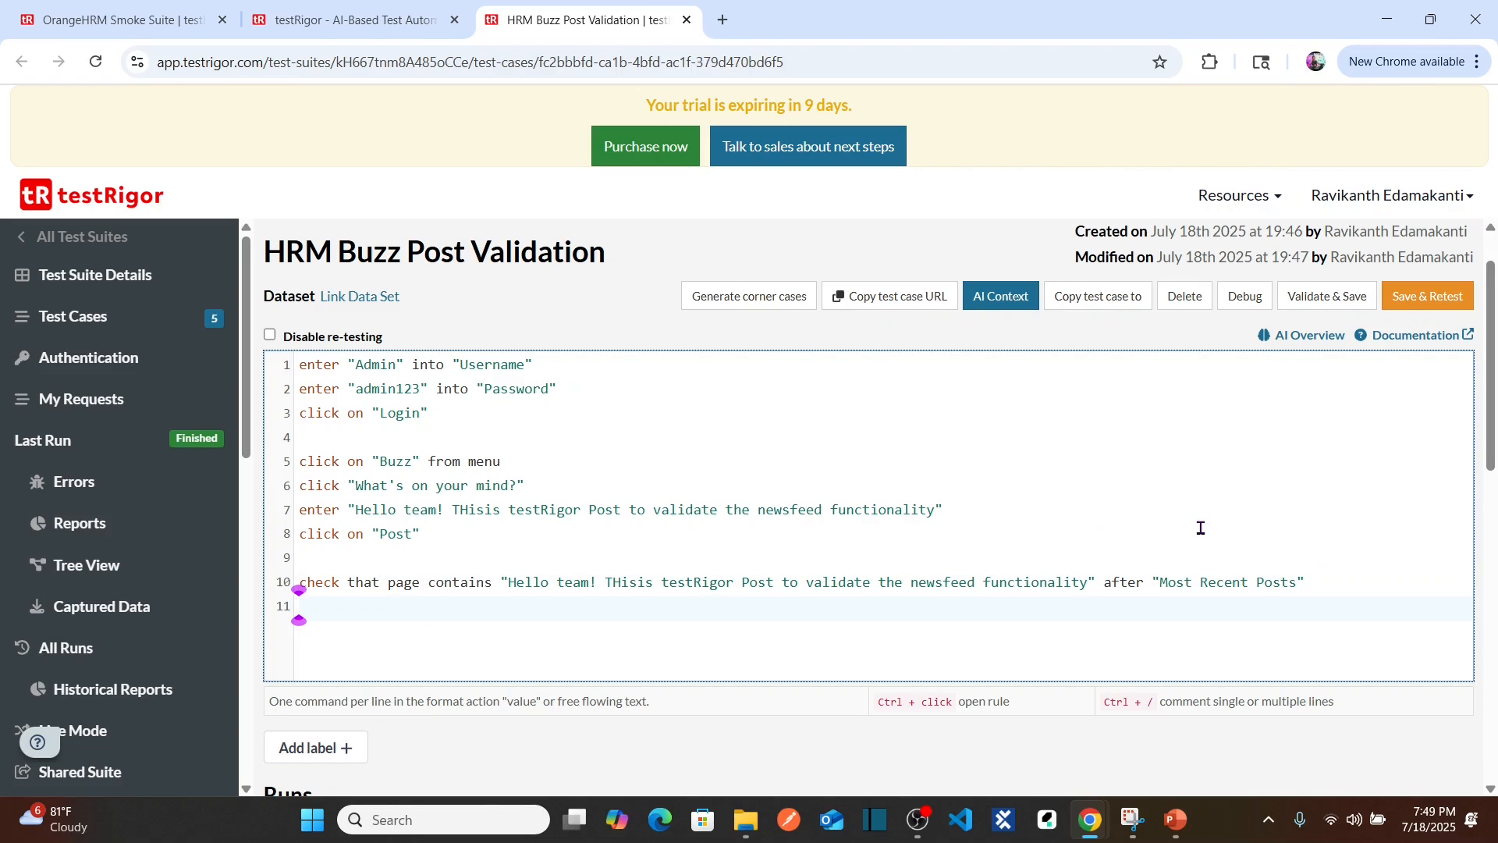
# Step: Remove the empty line 11, Save & Retest, and scroll down to the new run
pyautogui.press('BackSpace')
pyautogui.click(1432, 304)
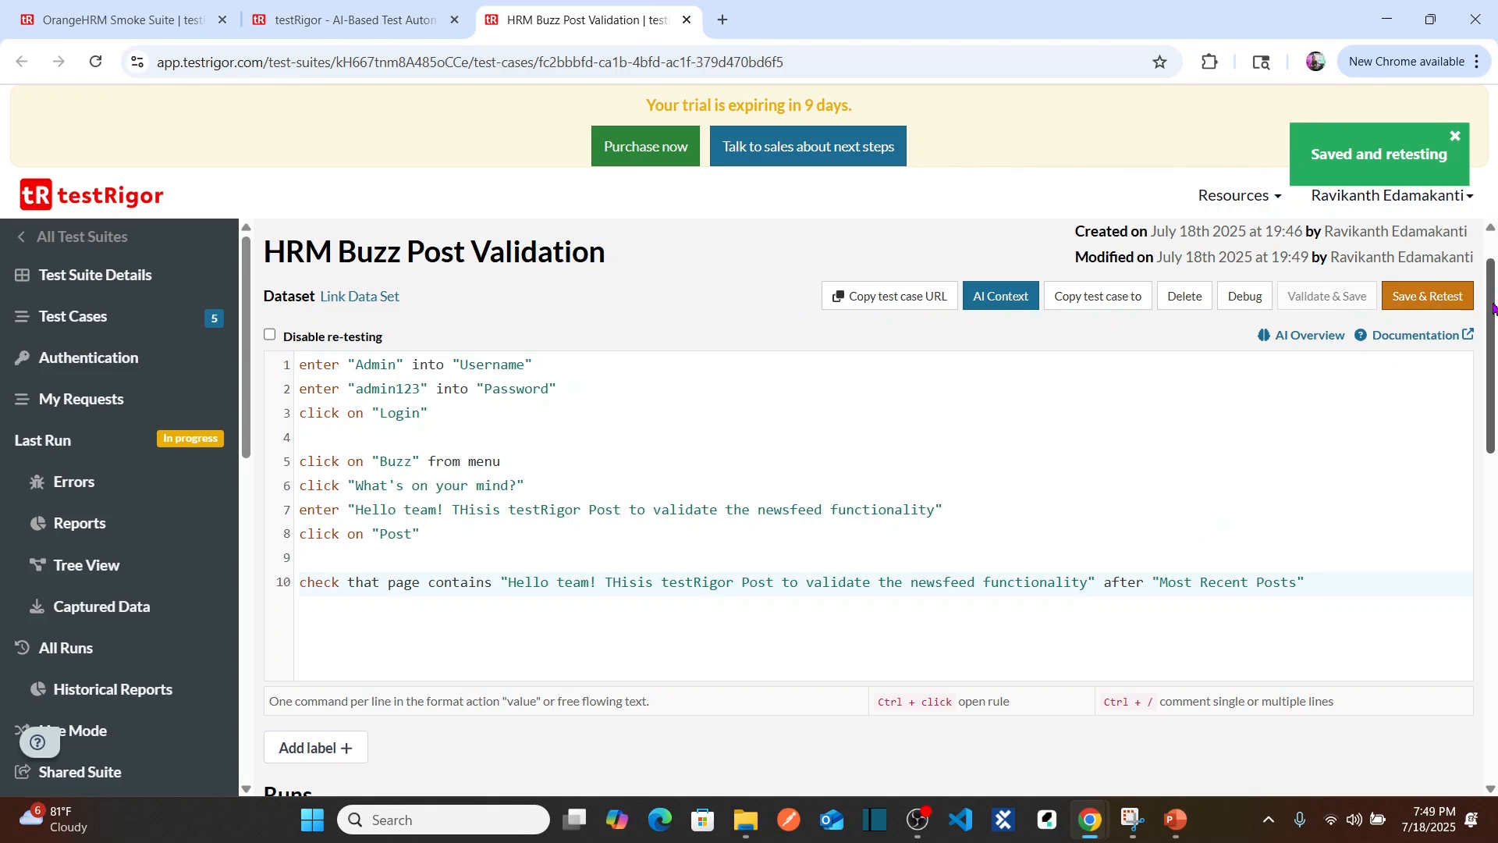
pyautogui.moveTo(1493, 308); pyautogui.dragTo(1494, 516)
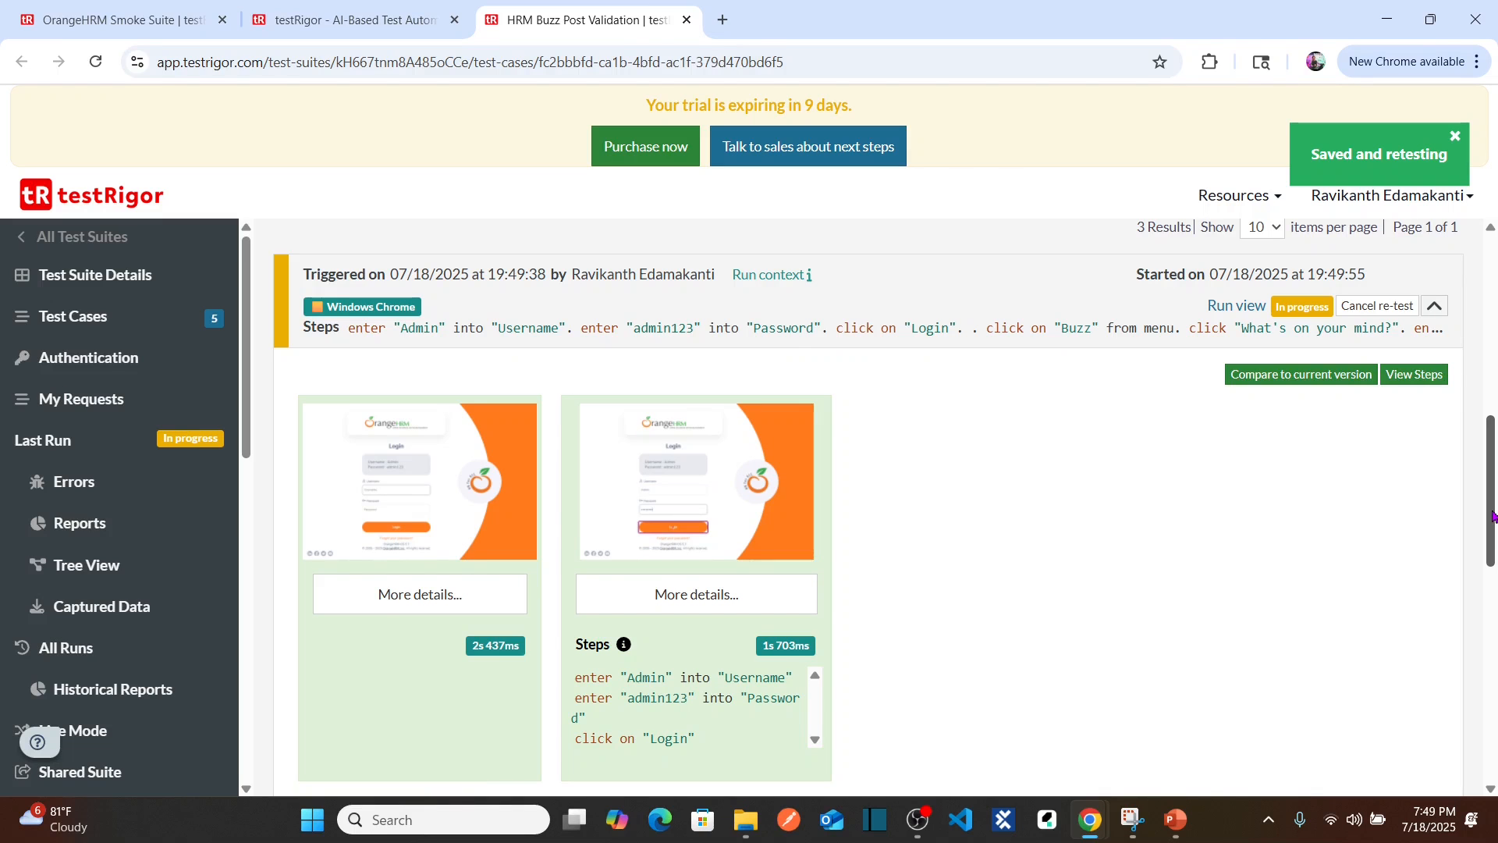
pyautogui.scroll(-2, 867, 562)
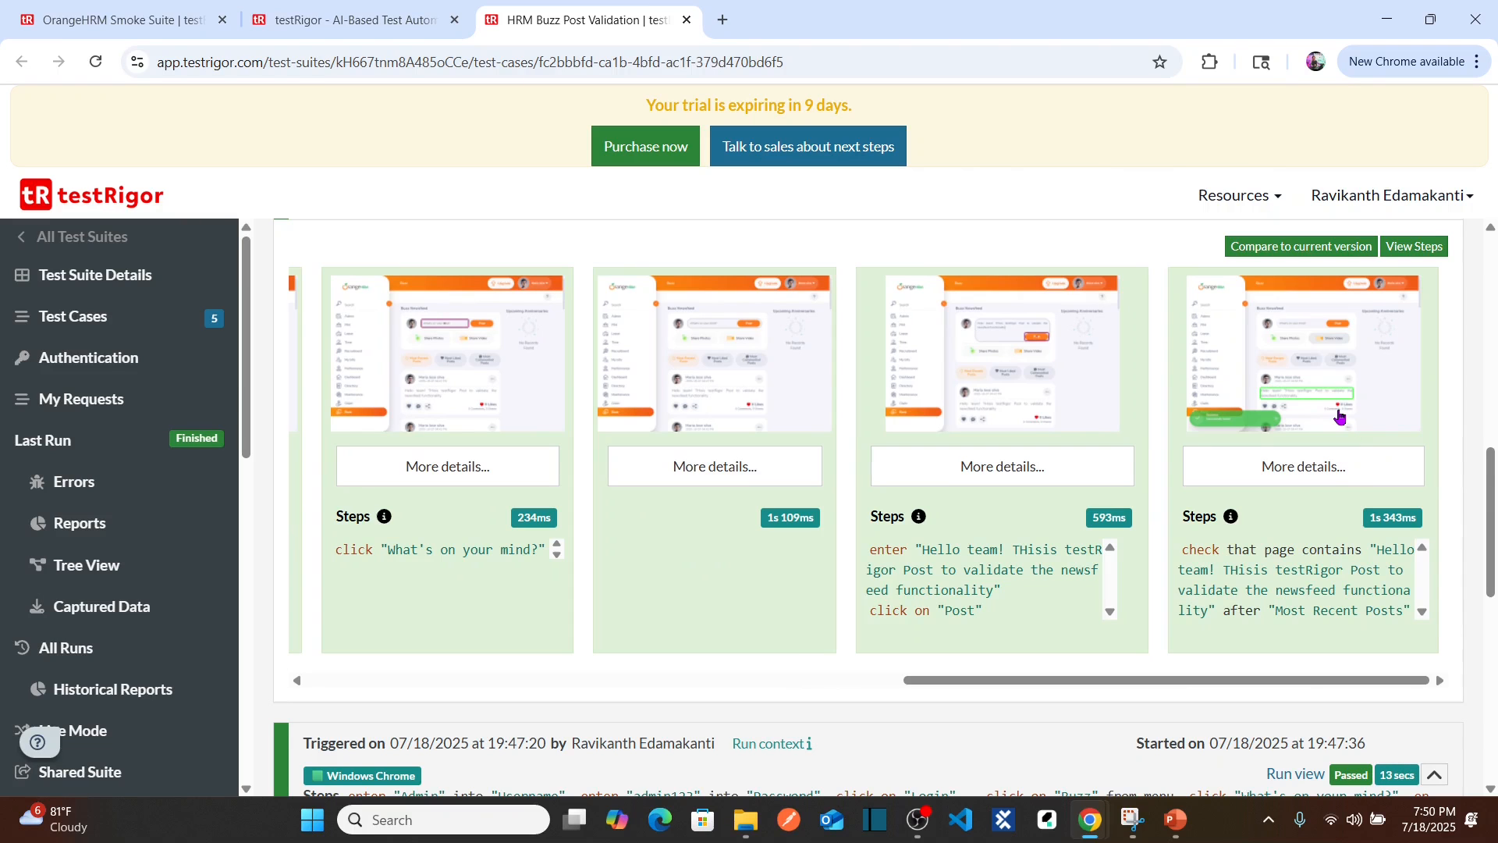
# Step: Verify screenshots 8 and 9 show the post text found, then scroll back up
pyautogui.click(1020, 386)
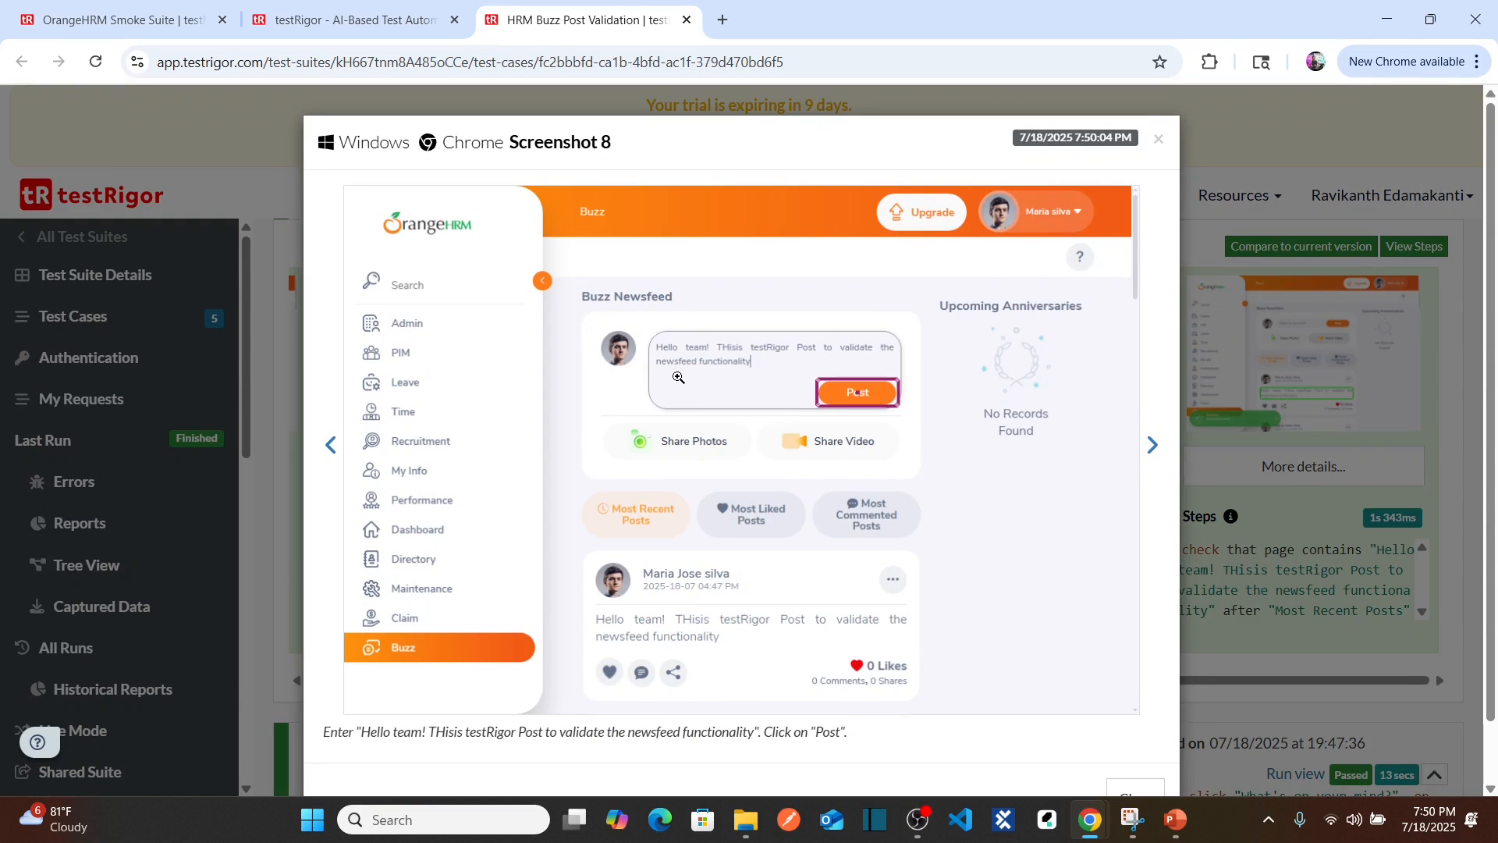
pyautogui.click(1156, 140)
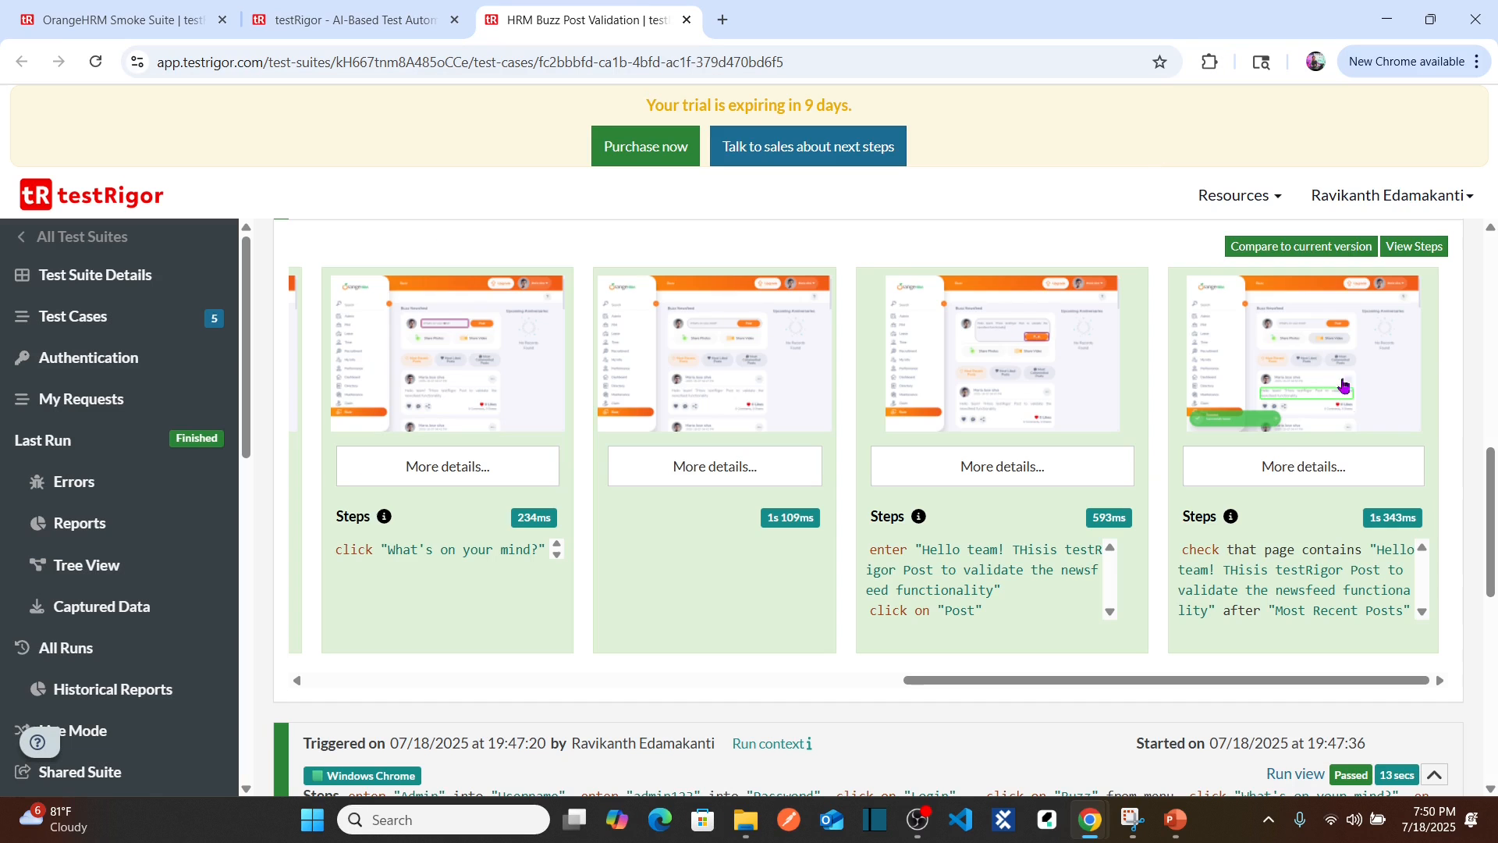
pyautogui.click(1334, 391)
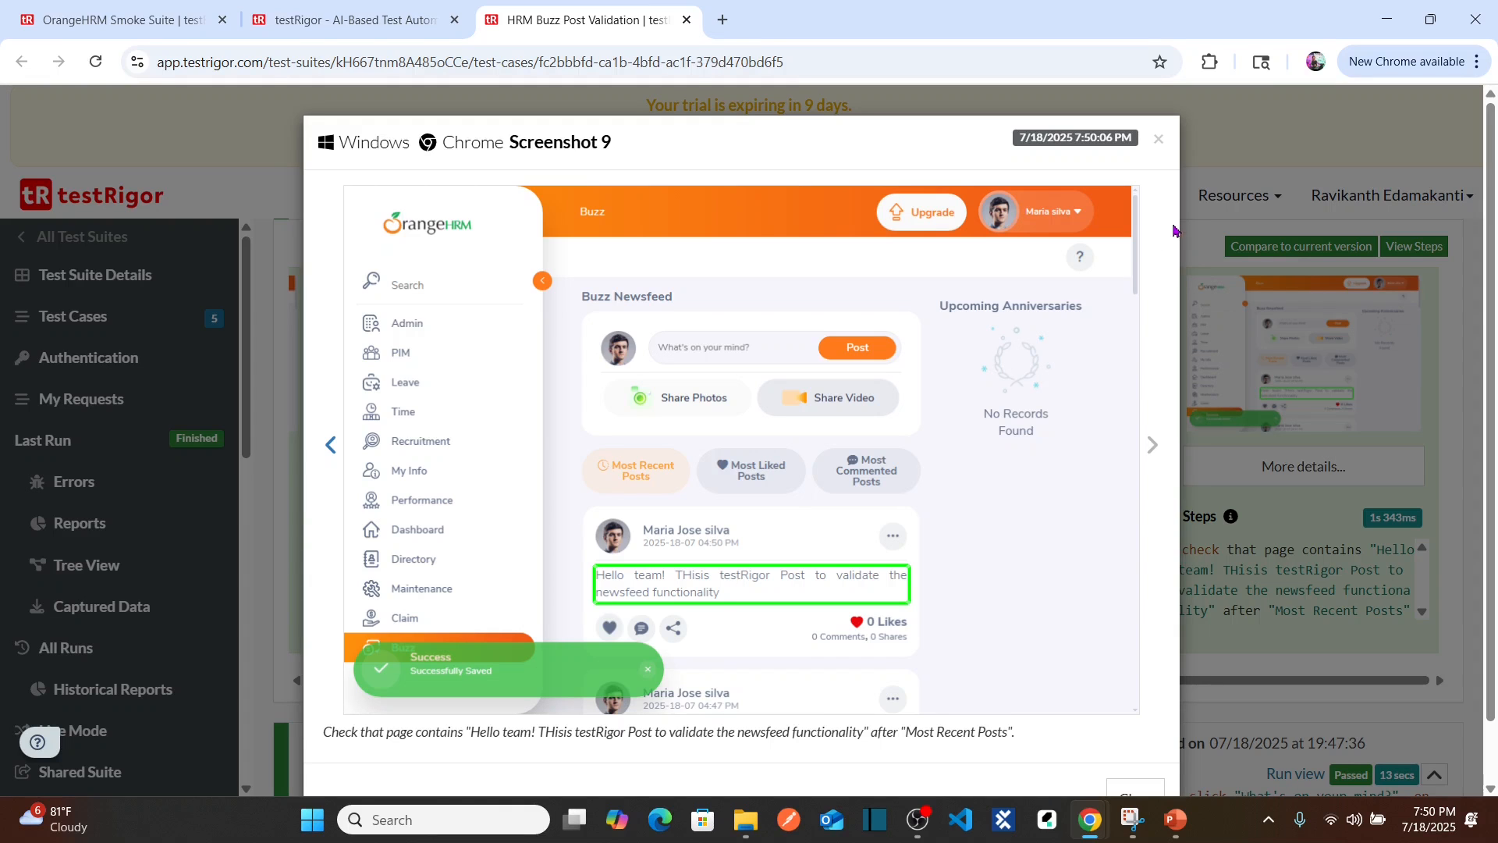
pyautogui.click(1159, 139)
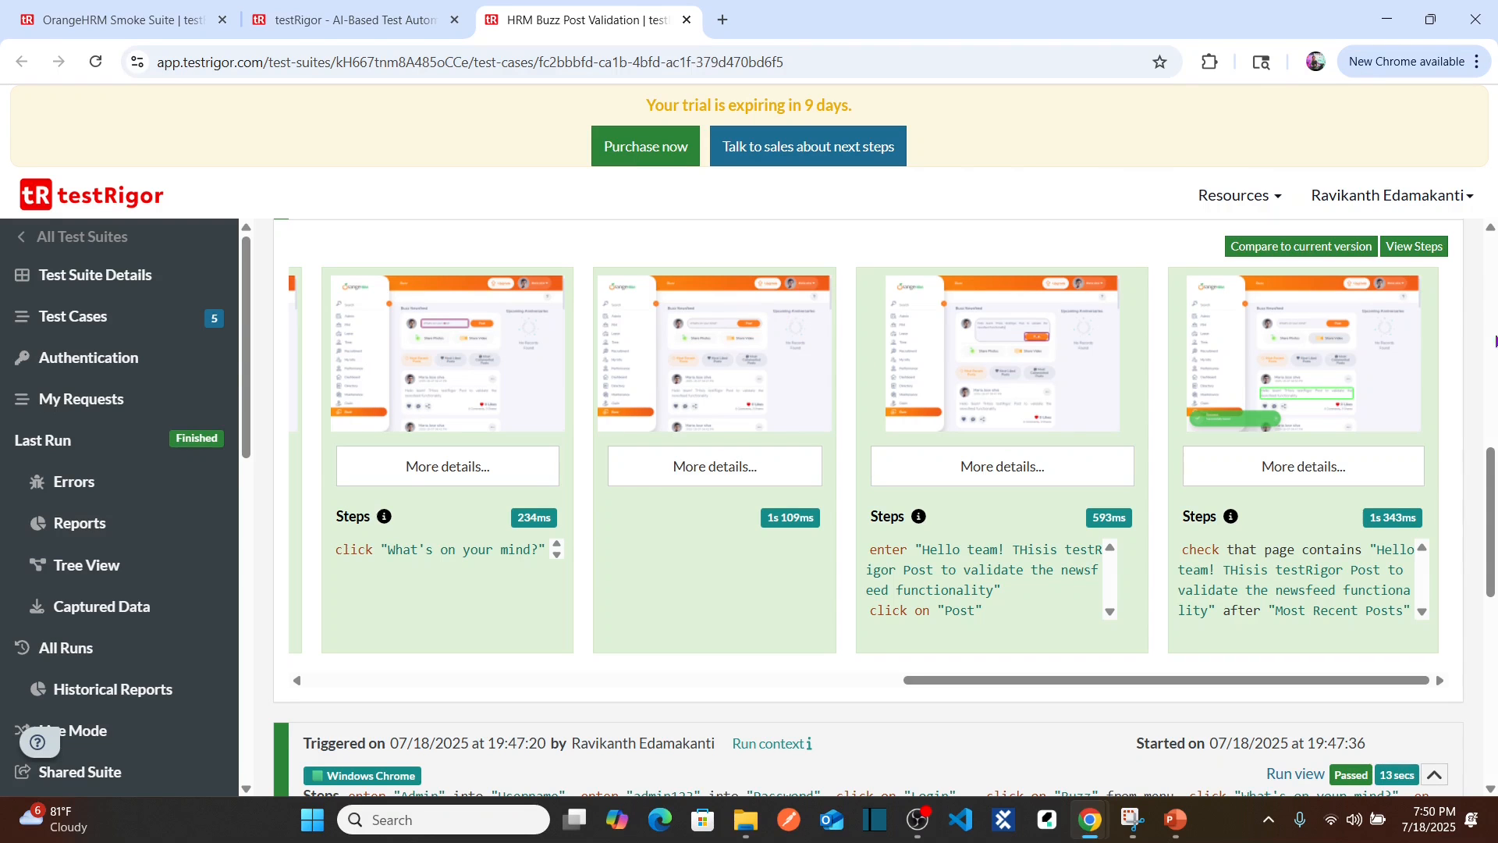
pyautogui.moveTo(1491, 446); pyautogui.dragTo(1490, 251)
# Step: Begin step 12 as 'click on "user" icon to the left of' on a new line
pyautogui.click(1313, 602)
pyautogui.press('Return')
pyautogui.press('Return')
pyautogui.write('click on')
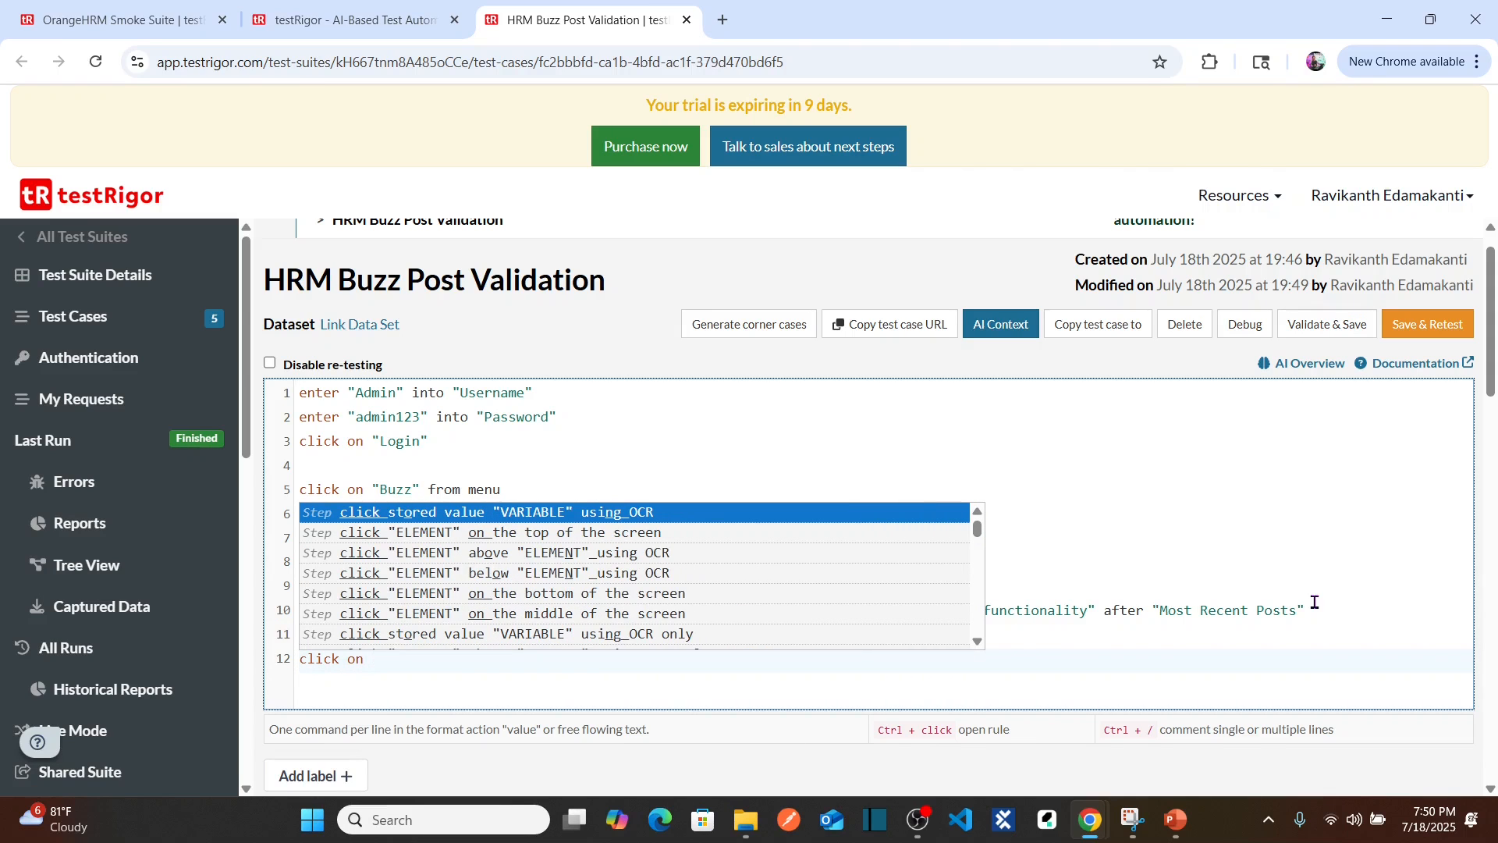
pyautogui.press('Escape')
pyautogui.write('"user" icon ')
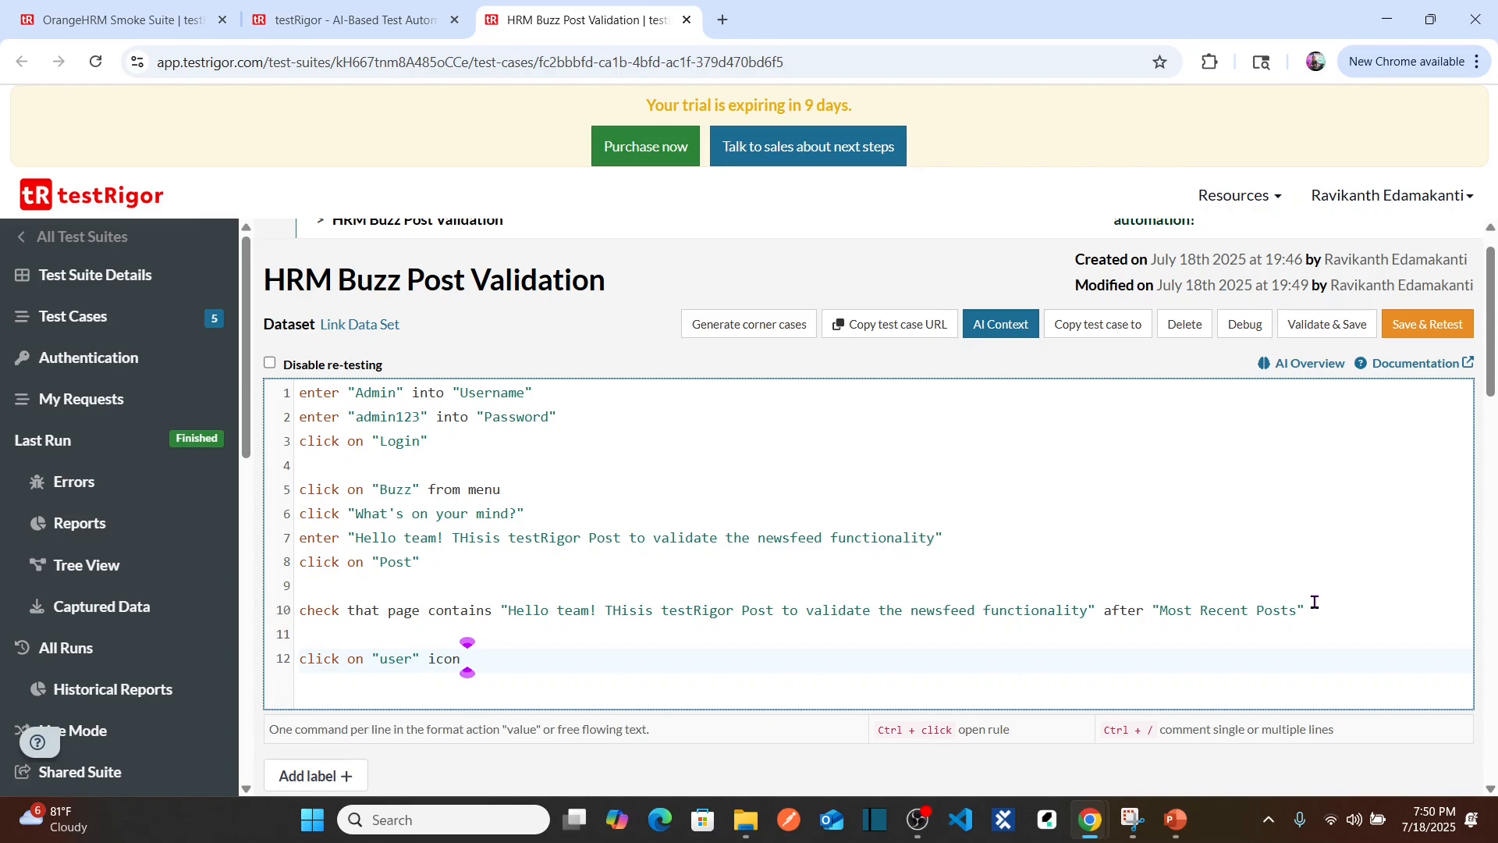
pyautogui.write('to the left of')
# Step: Finish step 12 with the logged-in user's name from OrangeHRM and add step 13 click "Logout"
pyautogui.hotkey('alt', 'Tab')
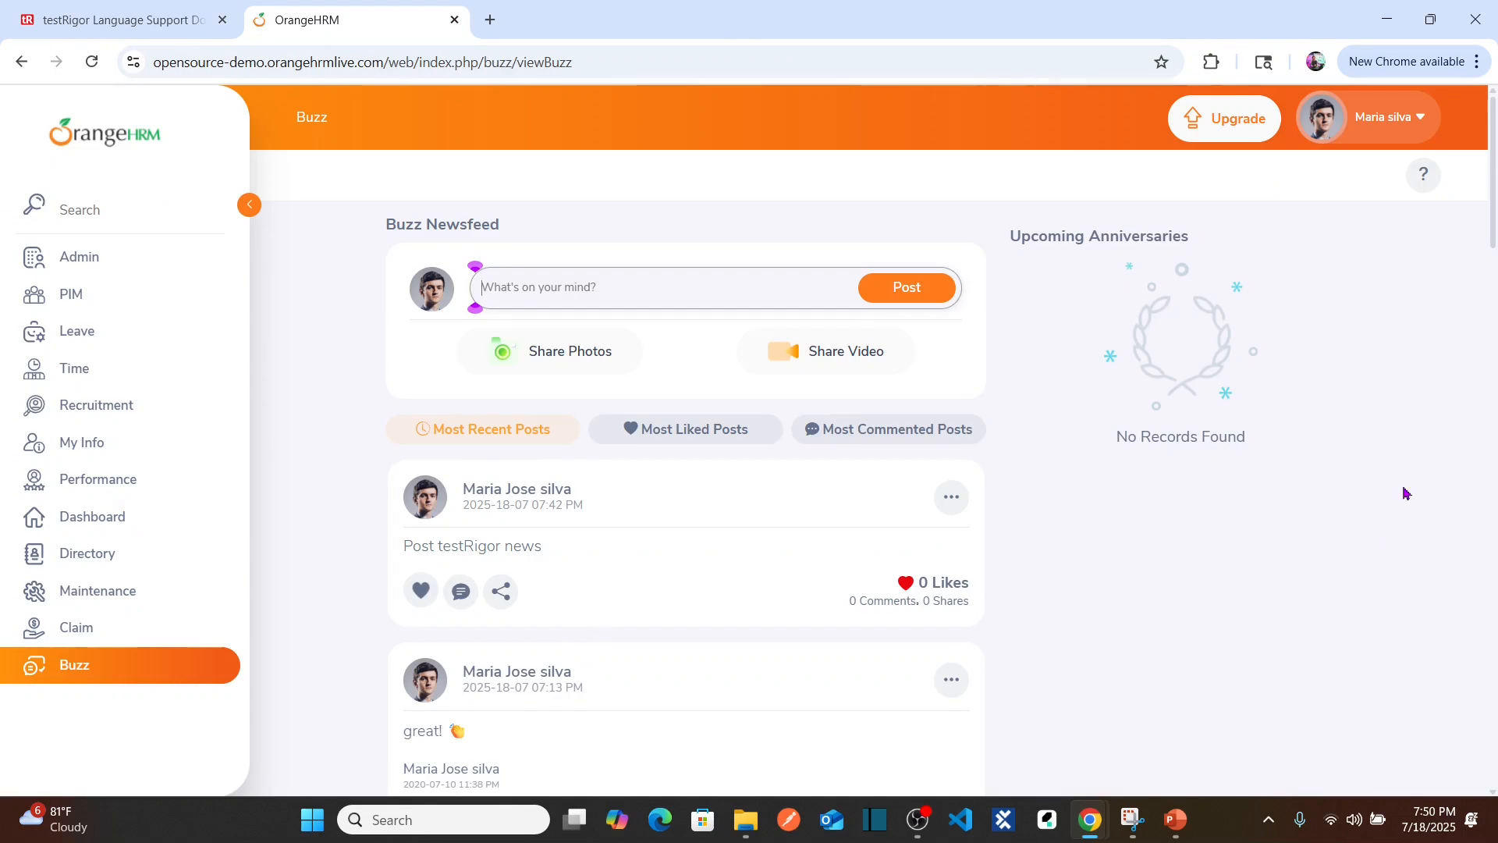
pyautogui.moveTo(1355, 123); pyautogui.dragTo(1411, 132)
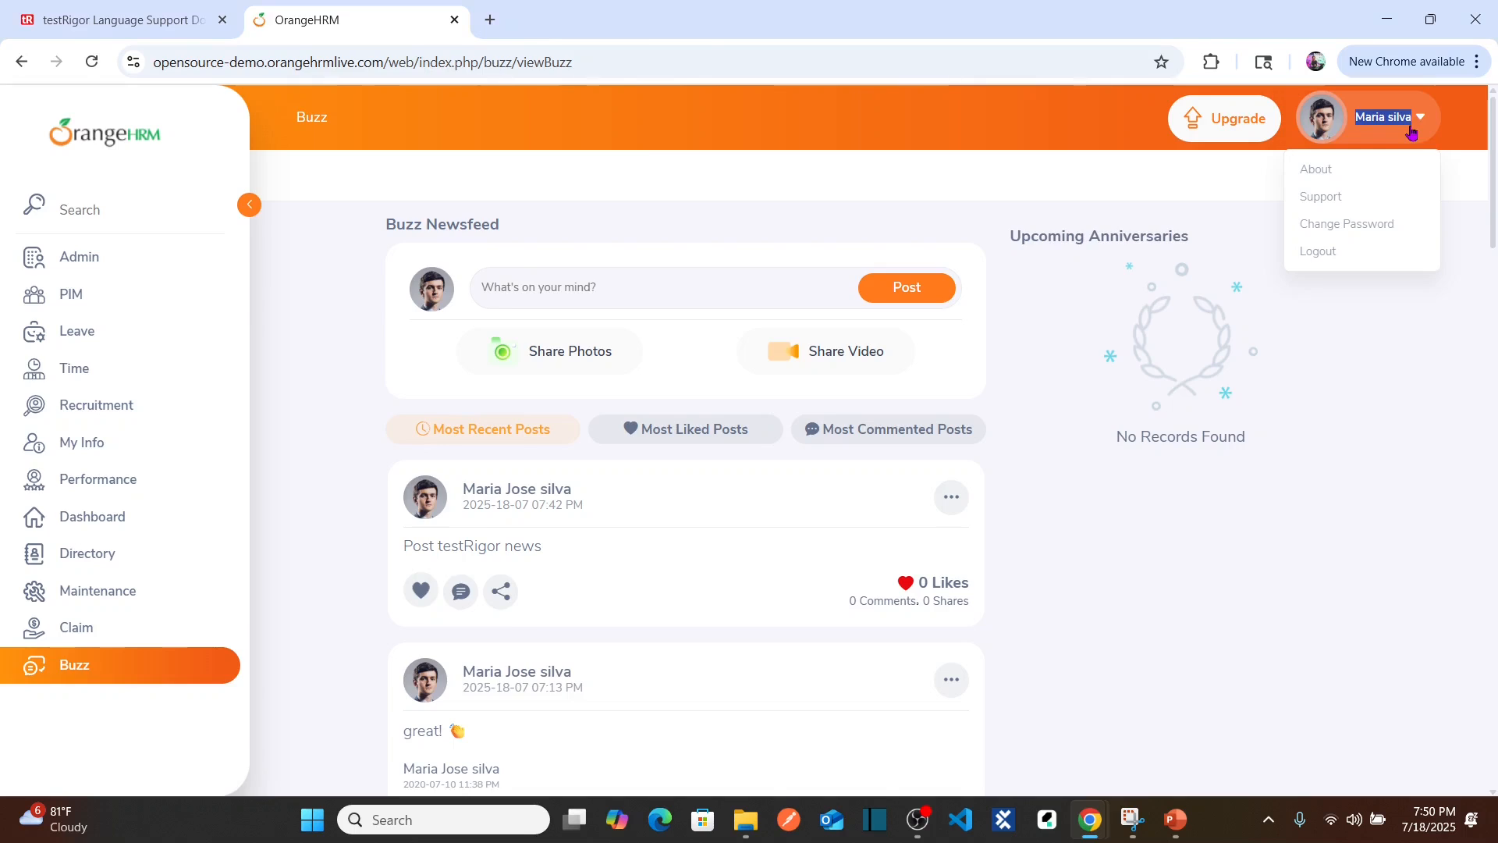
pyautogui.hotkey('alt', 'Tab')
pyautogui.write('"')
pyautogui.hotkey('ctrl', 'v')
pyautogui.write('"')
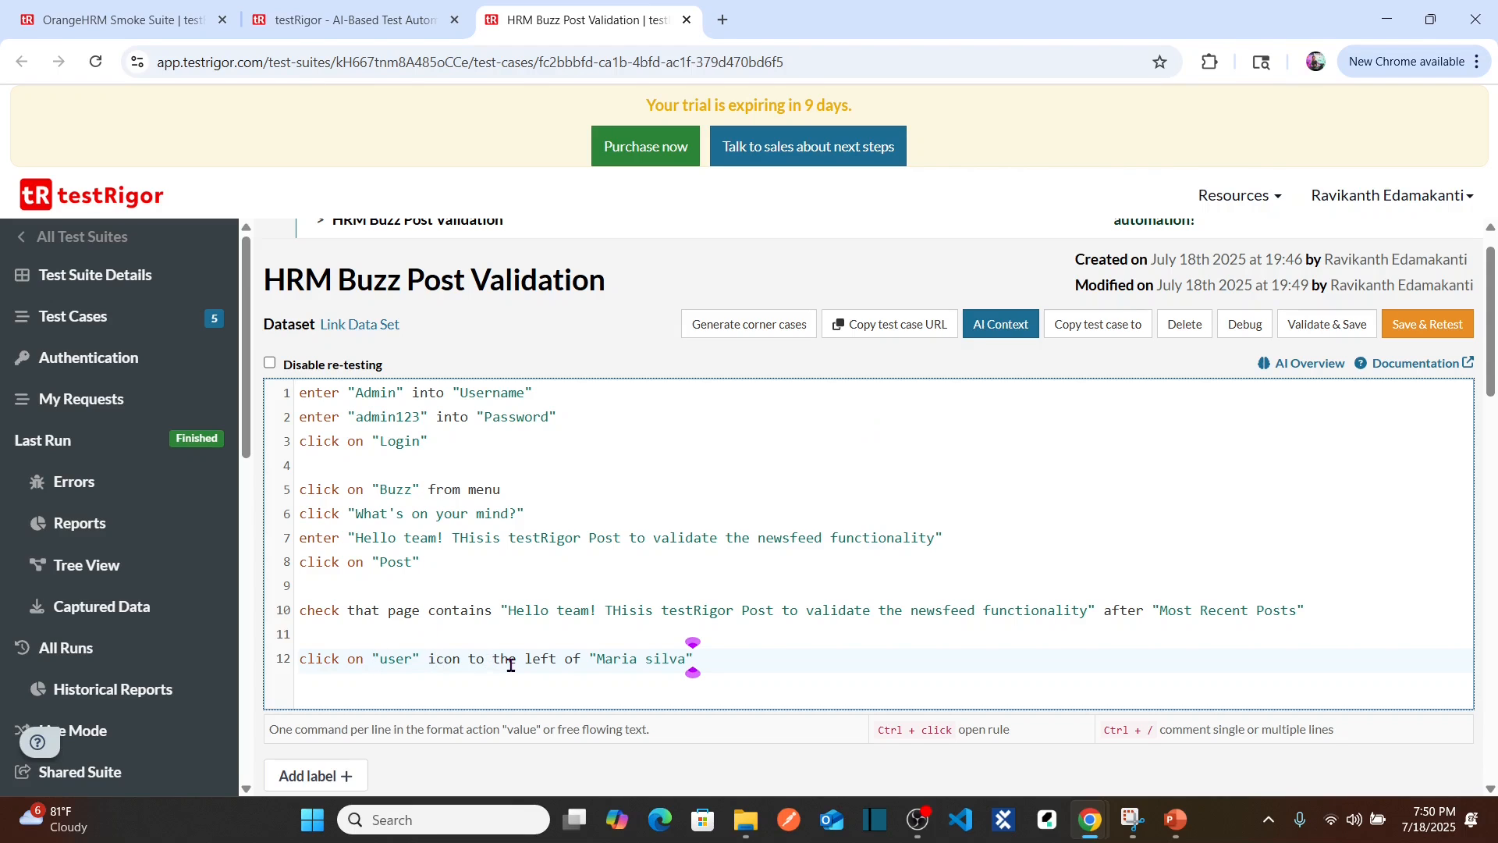
pyautogui.press('Return')
pyautogui.write('click "Logou')
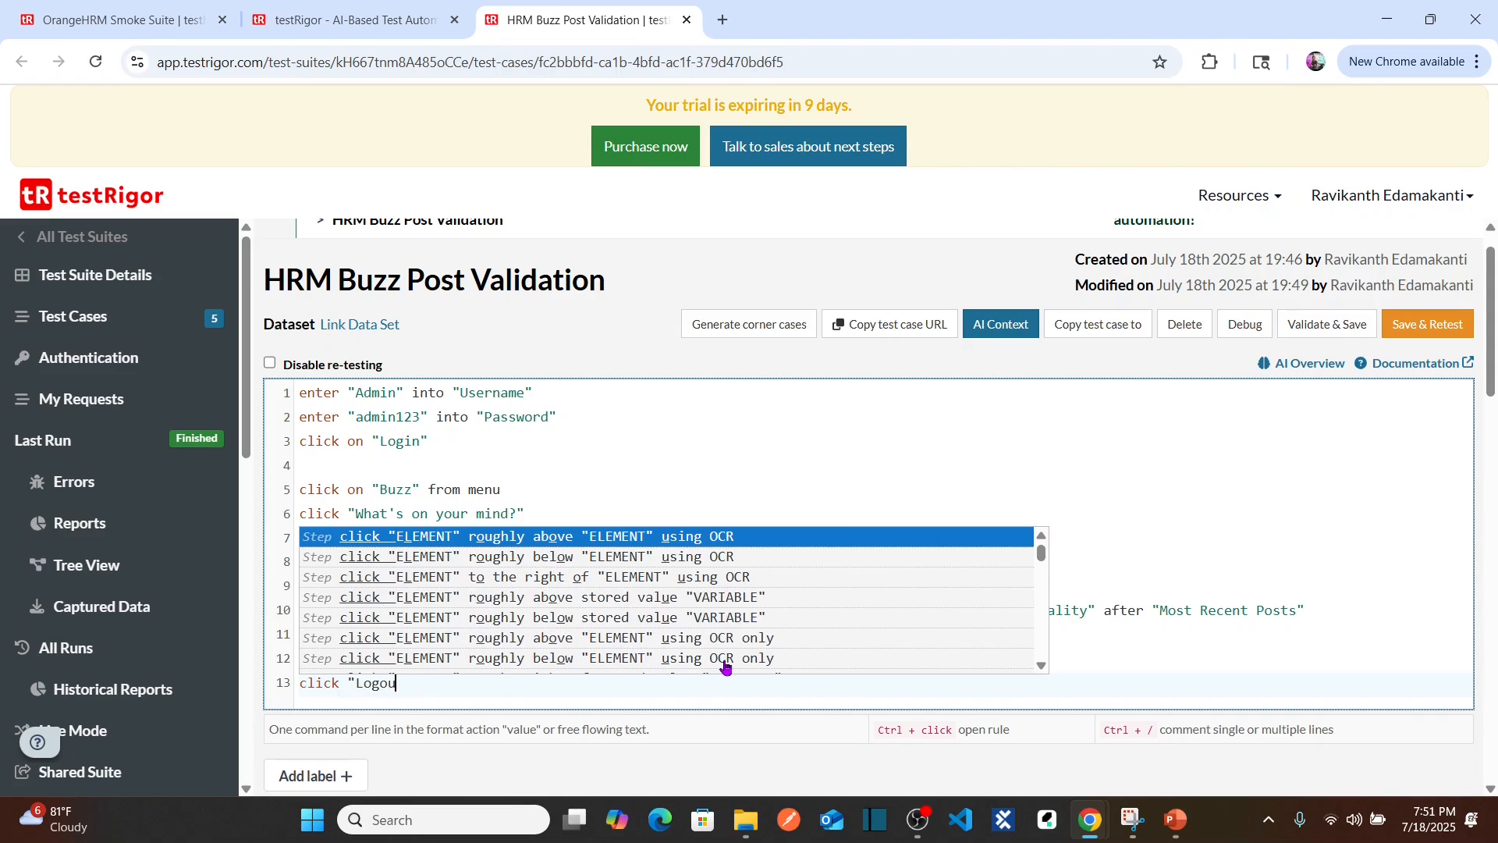
pyautogui.write('"')
pyautogui.write('t"')
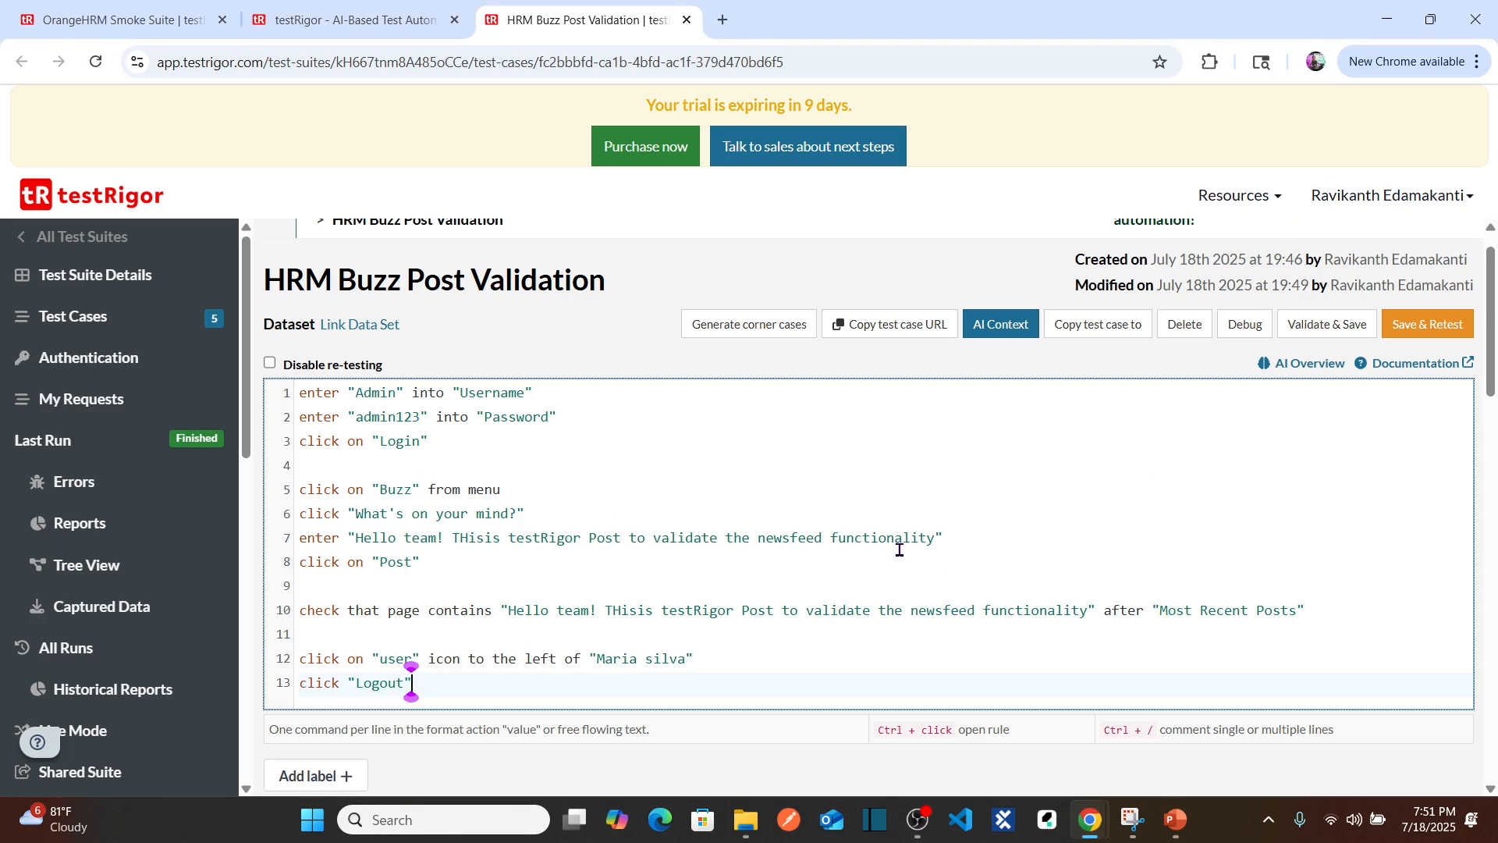
# Step: Start a new line 14 reading 'check that page contains'
pyautogui.press('Return')
pyautogui.write('check taht')
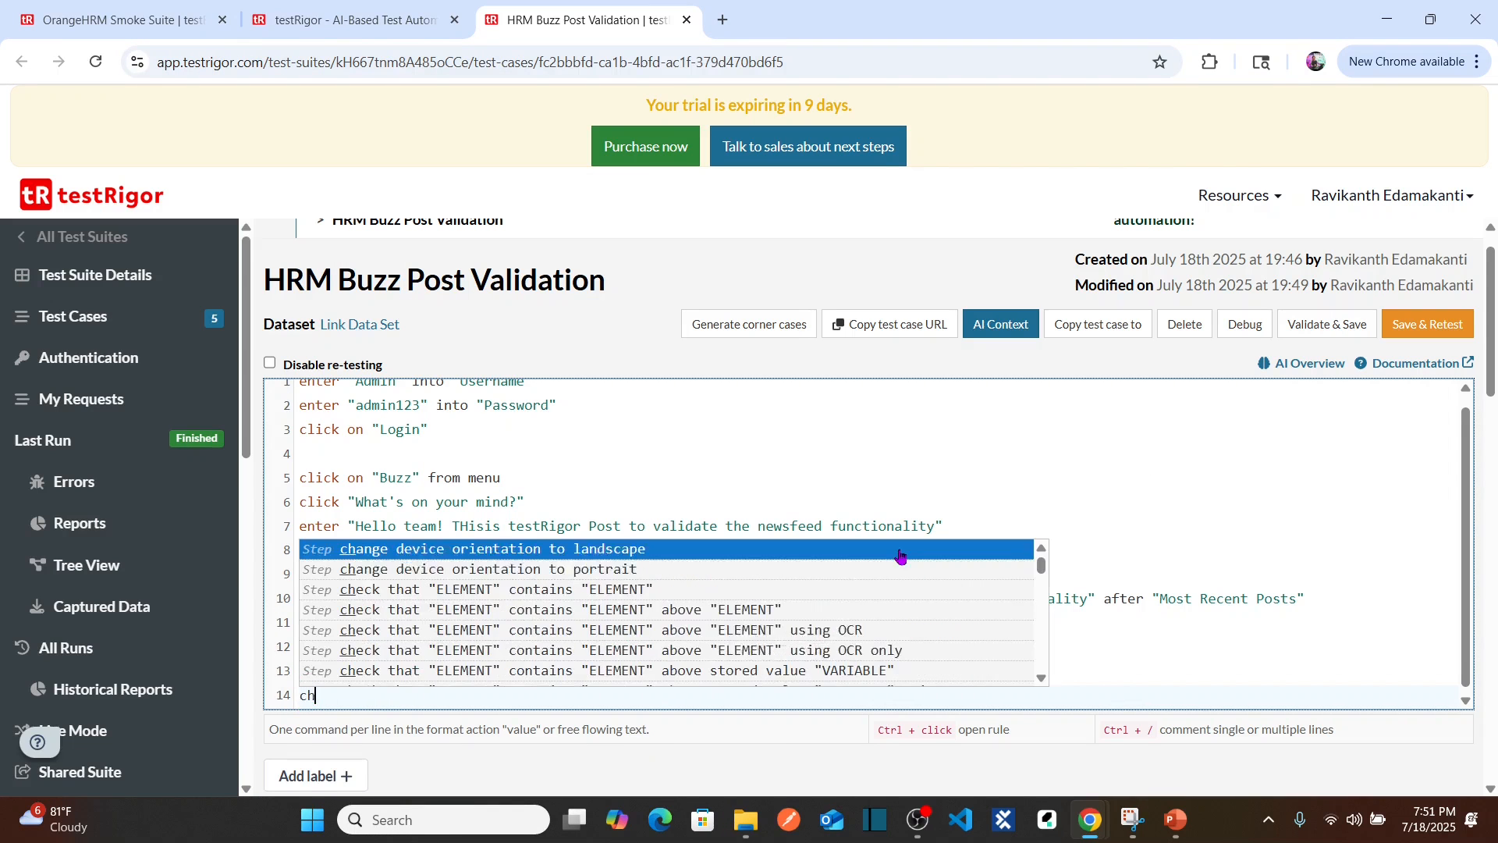
pyautogui.press('BackSpace')
pyautogui.press('BackSpace')
pyautogui.press('BackSpace')
pyautogui.press('BackSpace')
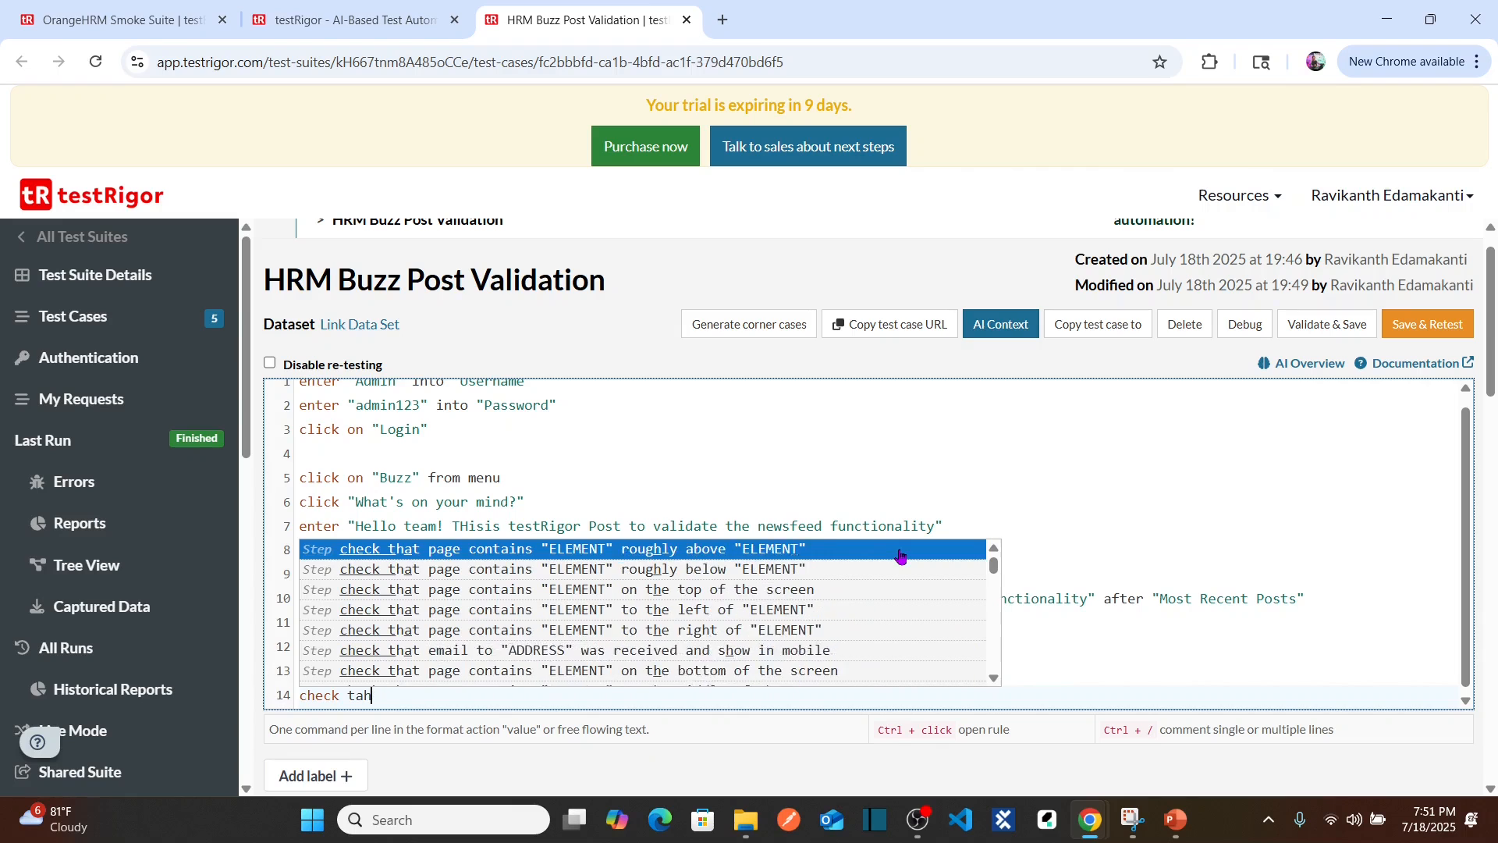
pyautogui.write('hat page contains')
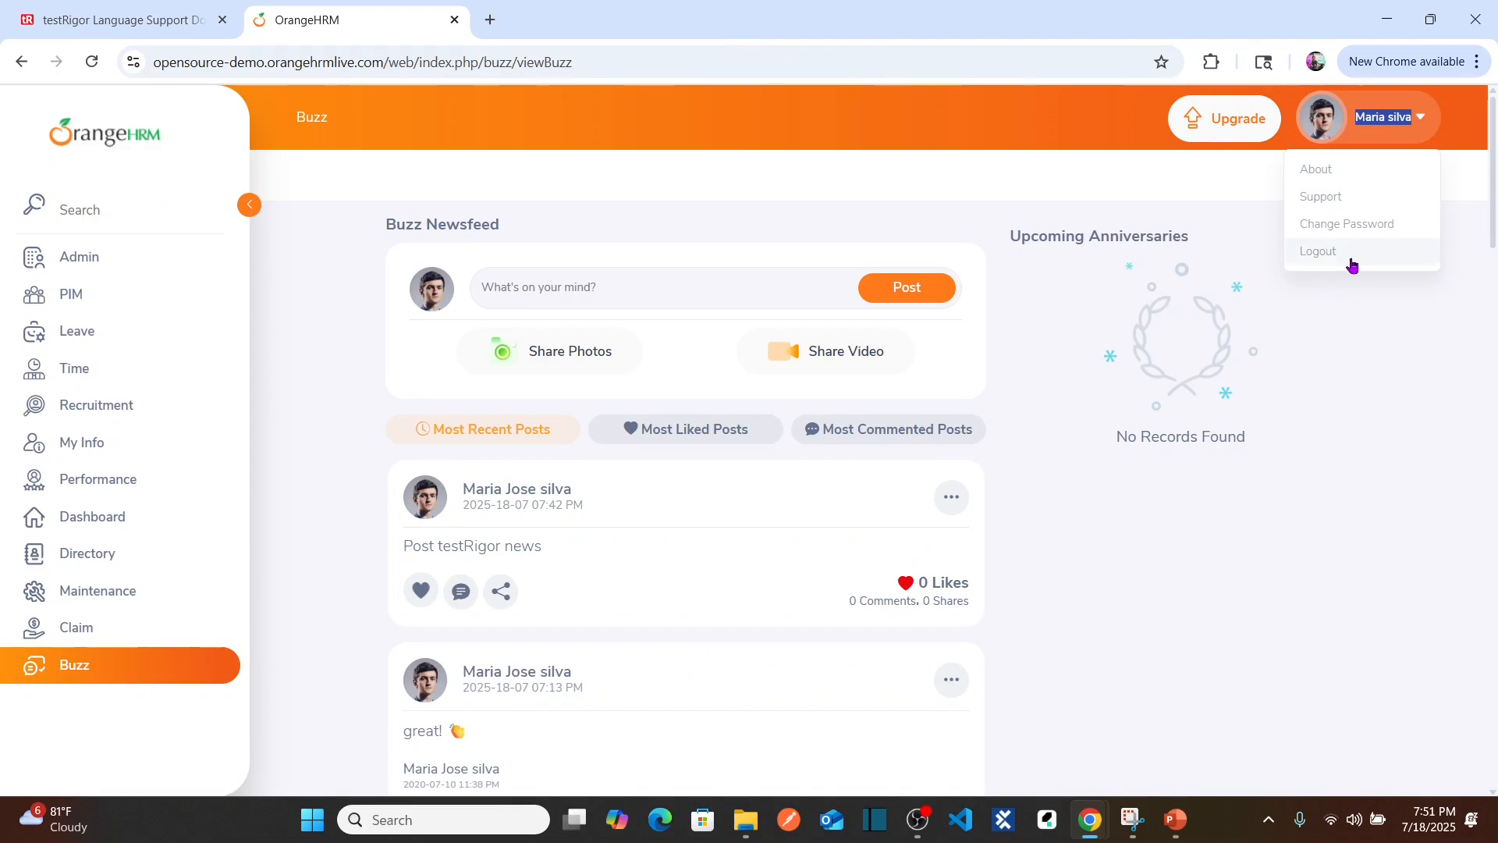
# Step: Log out of OrangeHRM and paste "Username : Admin" from its login page into step 14
pyautogui.click(1351, 262)
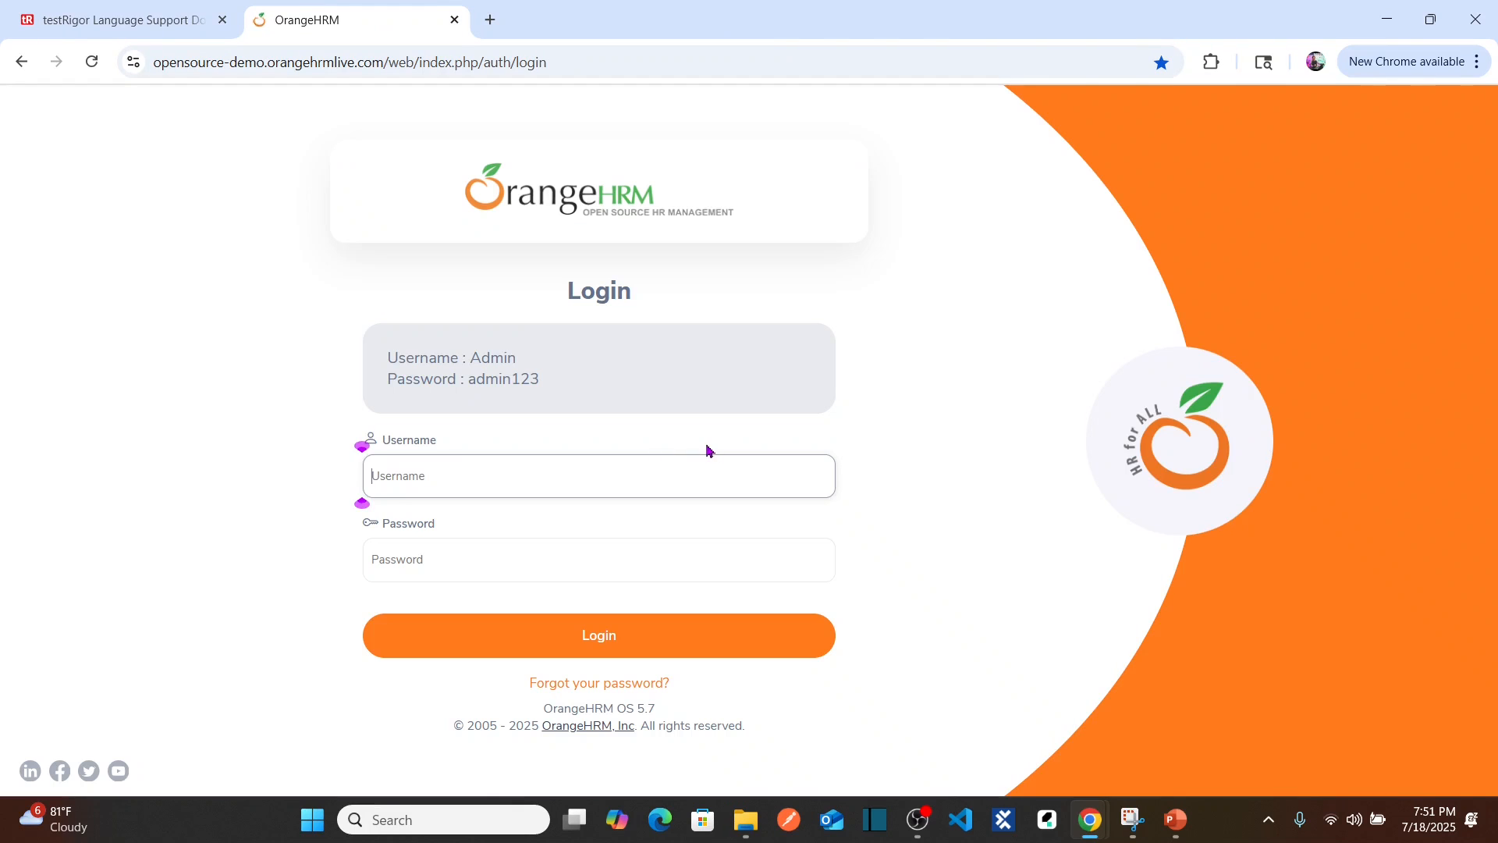
pyautogui.moveTo(539, 358); pyautogui.dragTo(383, 370)
pyautogui.hotkey('ctrl', 'c')
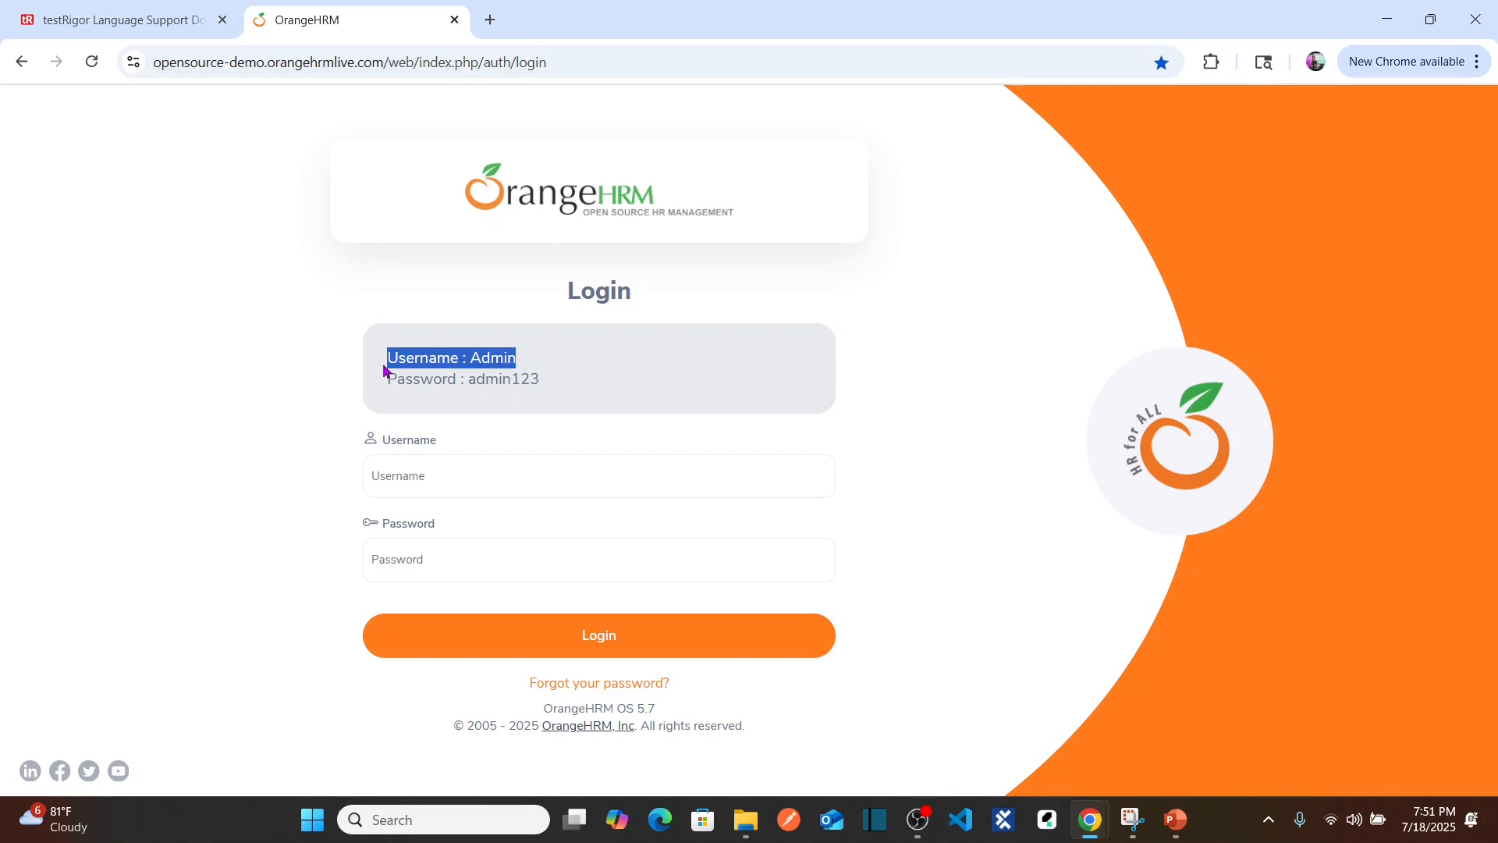
pyautogui.hotkey('alt', 'Tab')
pyautogui.hotkey('ctrl', 'v')
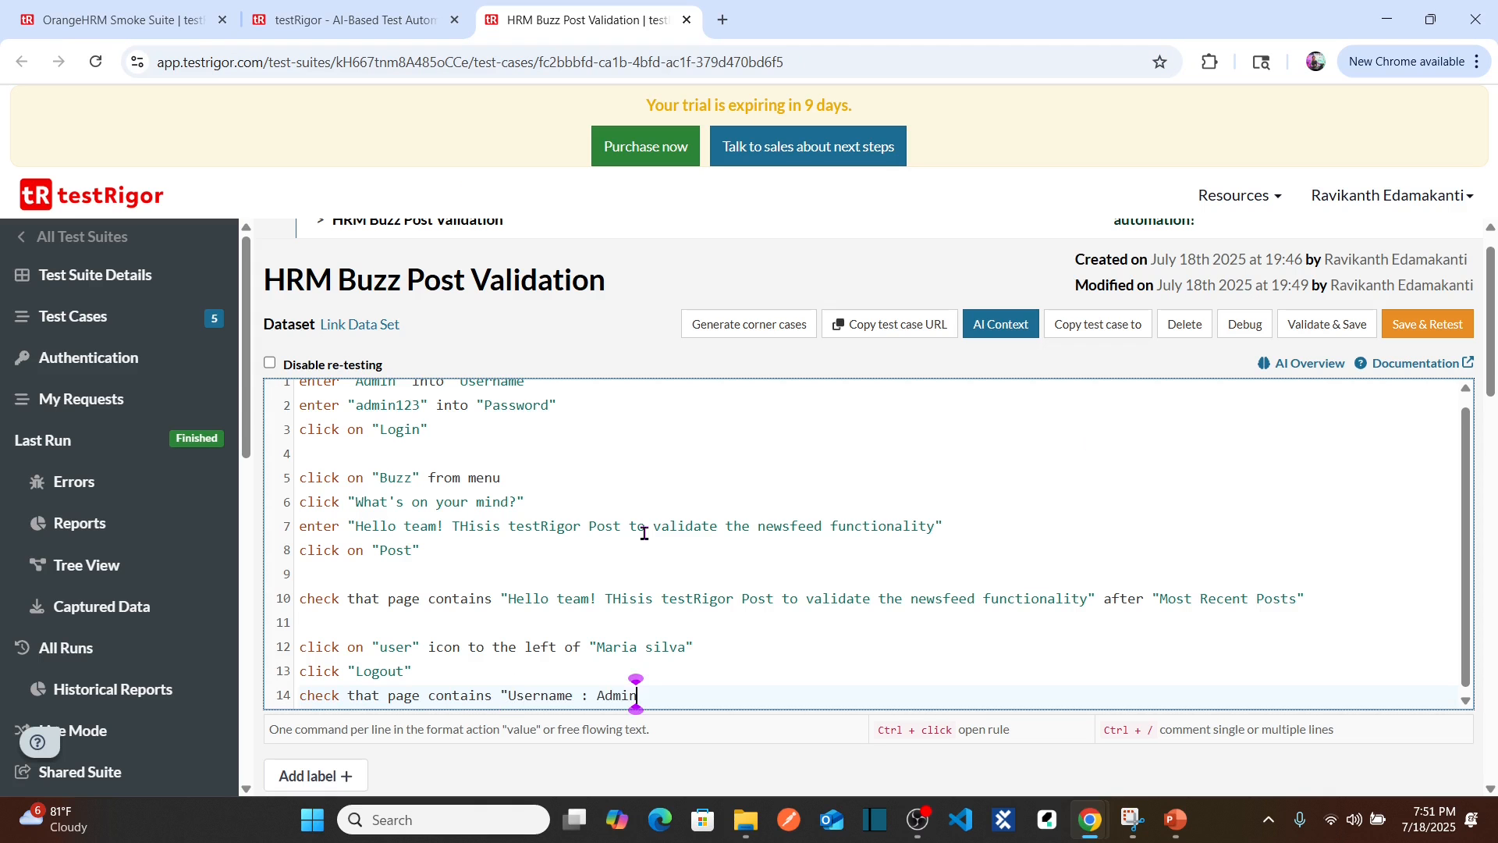
pyautogui.write('"')
pyautogui.click(648, 506)
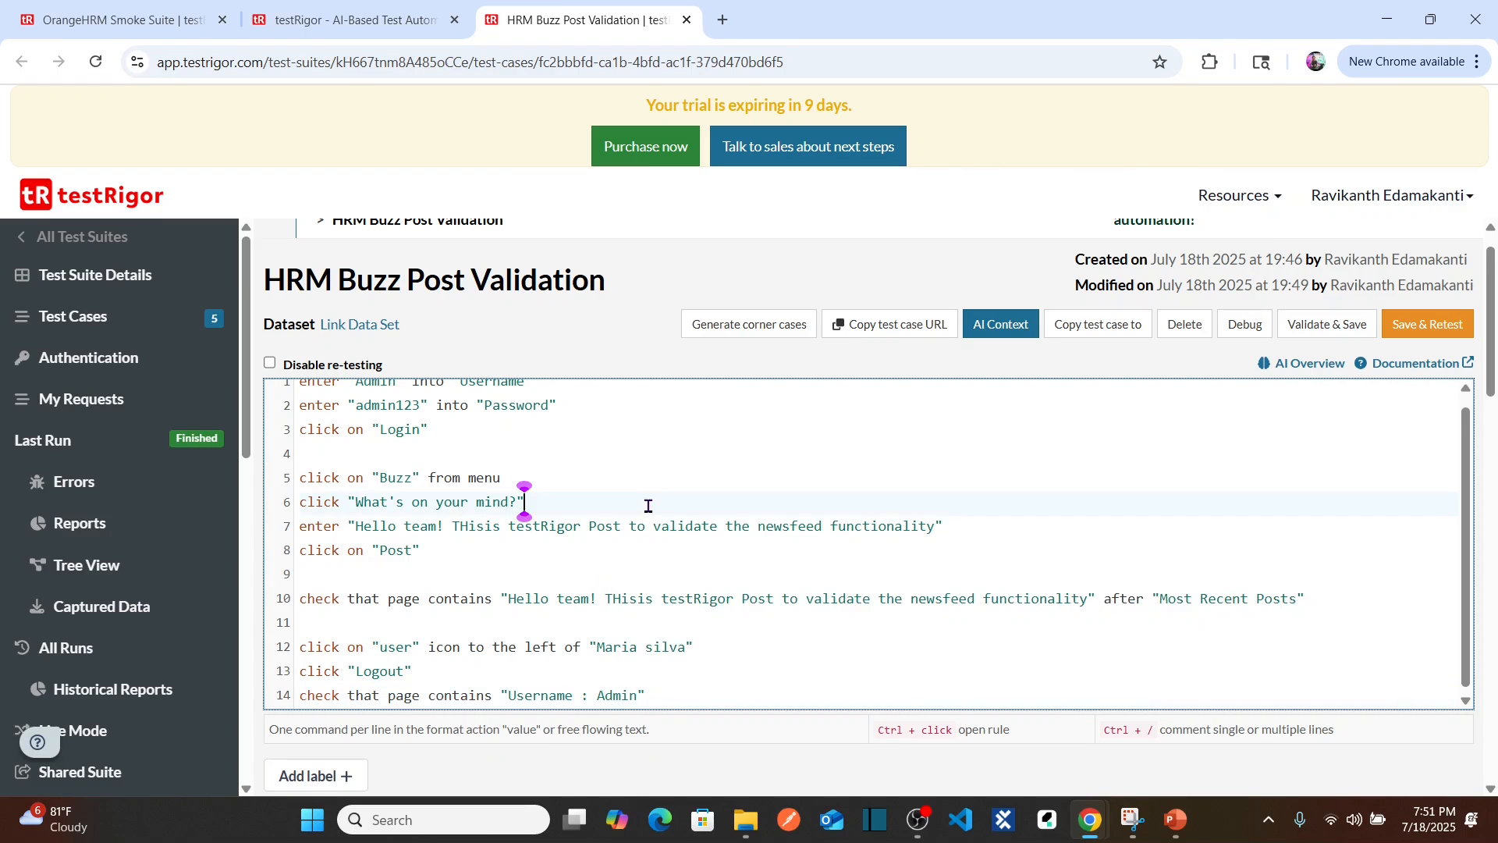
pyautogui.moveTo(1494, 387)
pyautogui.mouseDown()
pyautogui.moveTo(1495, 435)
pyautogui.moveTo(1495, 374)
pyautogui.mouseUp()
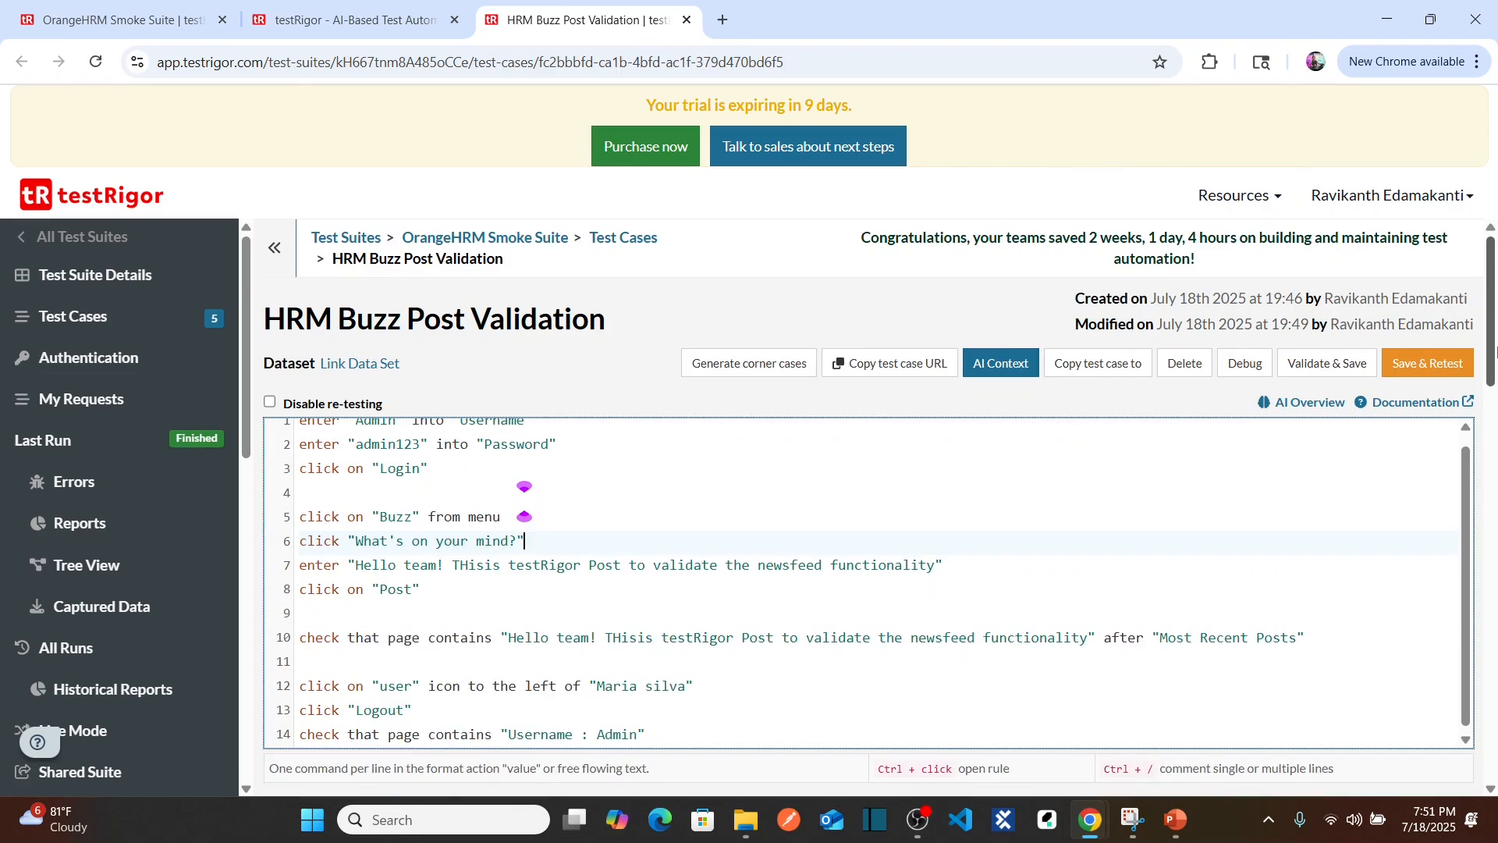
# Step: Save & Retest, expand the new run's step details, and enlarge the post-check screenshot
pyautogui.click(1434, 375)
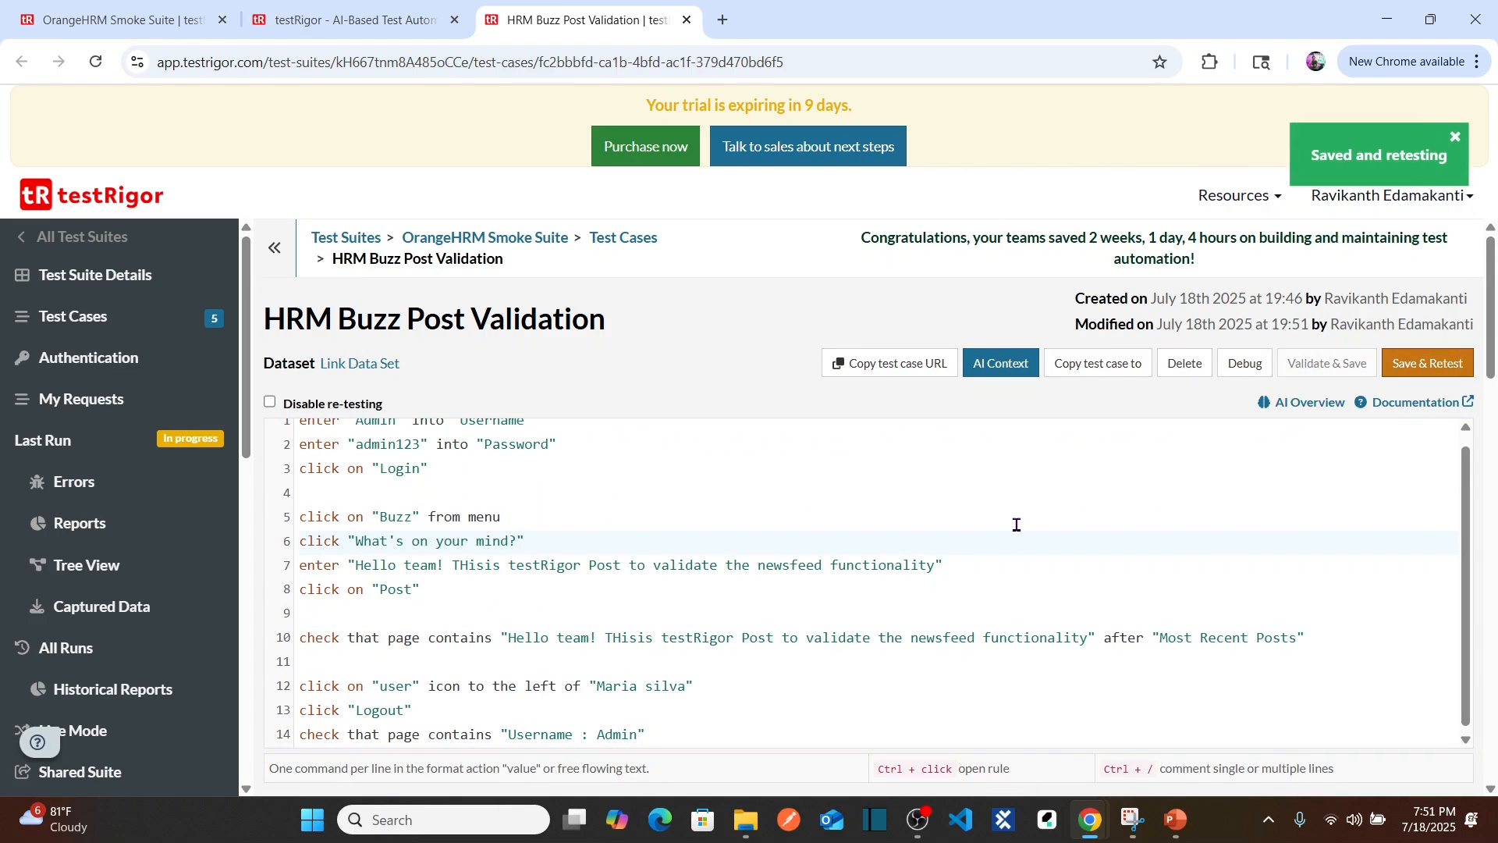
pyautogui.moveTo(1495, 340); pyautogui.dragTo(1495, 465)
pyautogui.click(1434, 575)
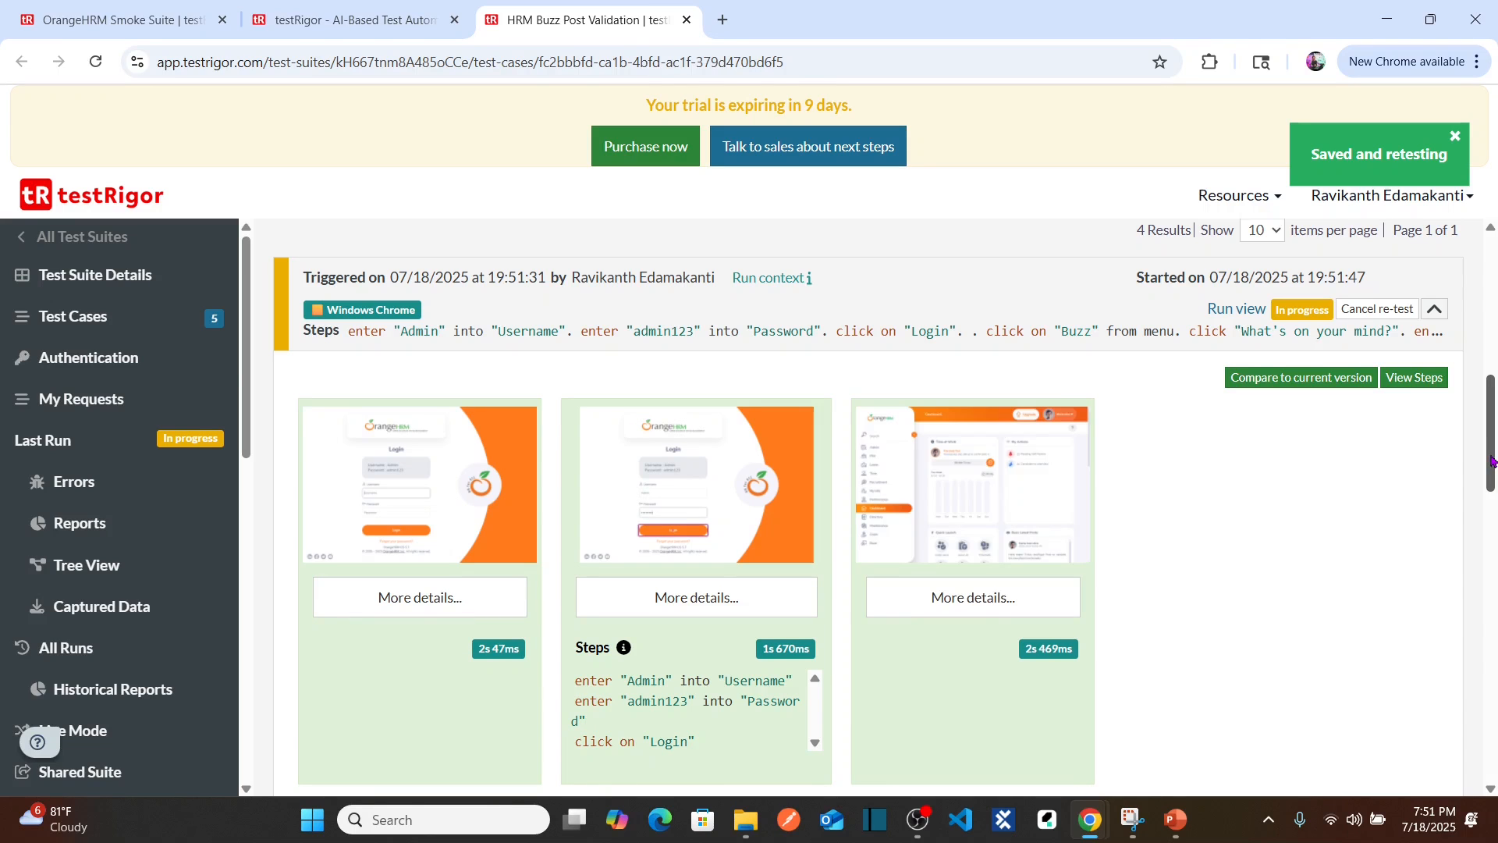
pyautogui.moveTo(1492, 461); pyautogui.dragTo(1495, 483)
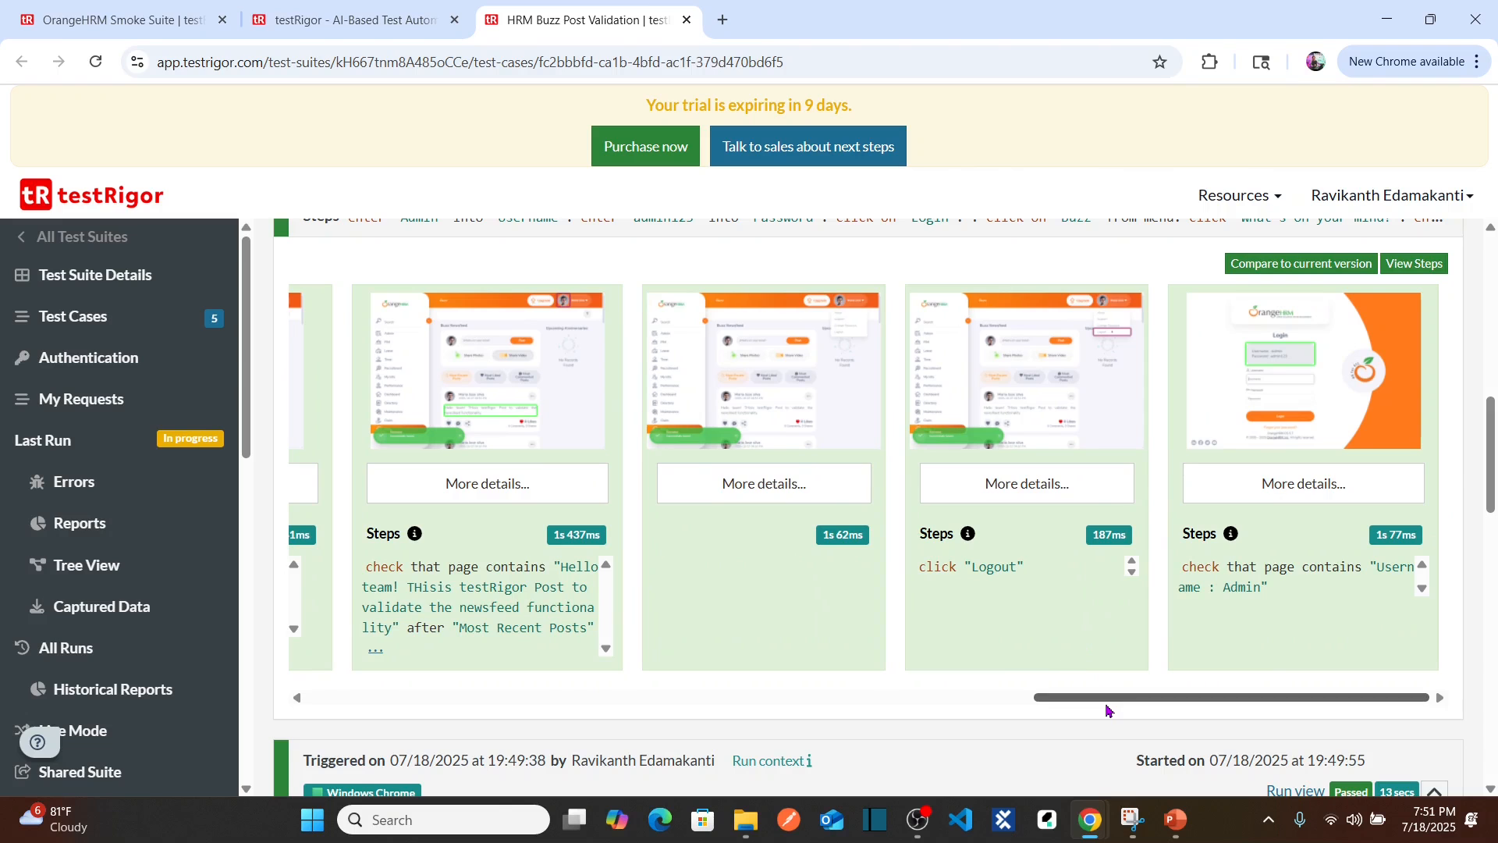
pyautogui.click(477, 405)
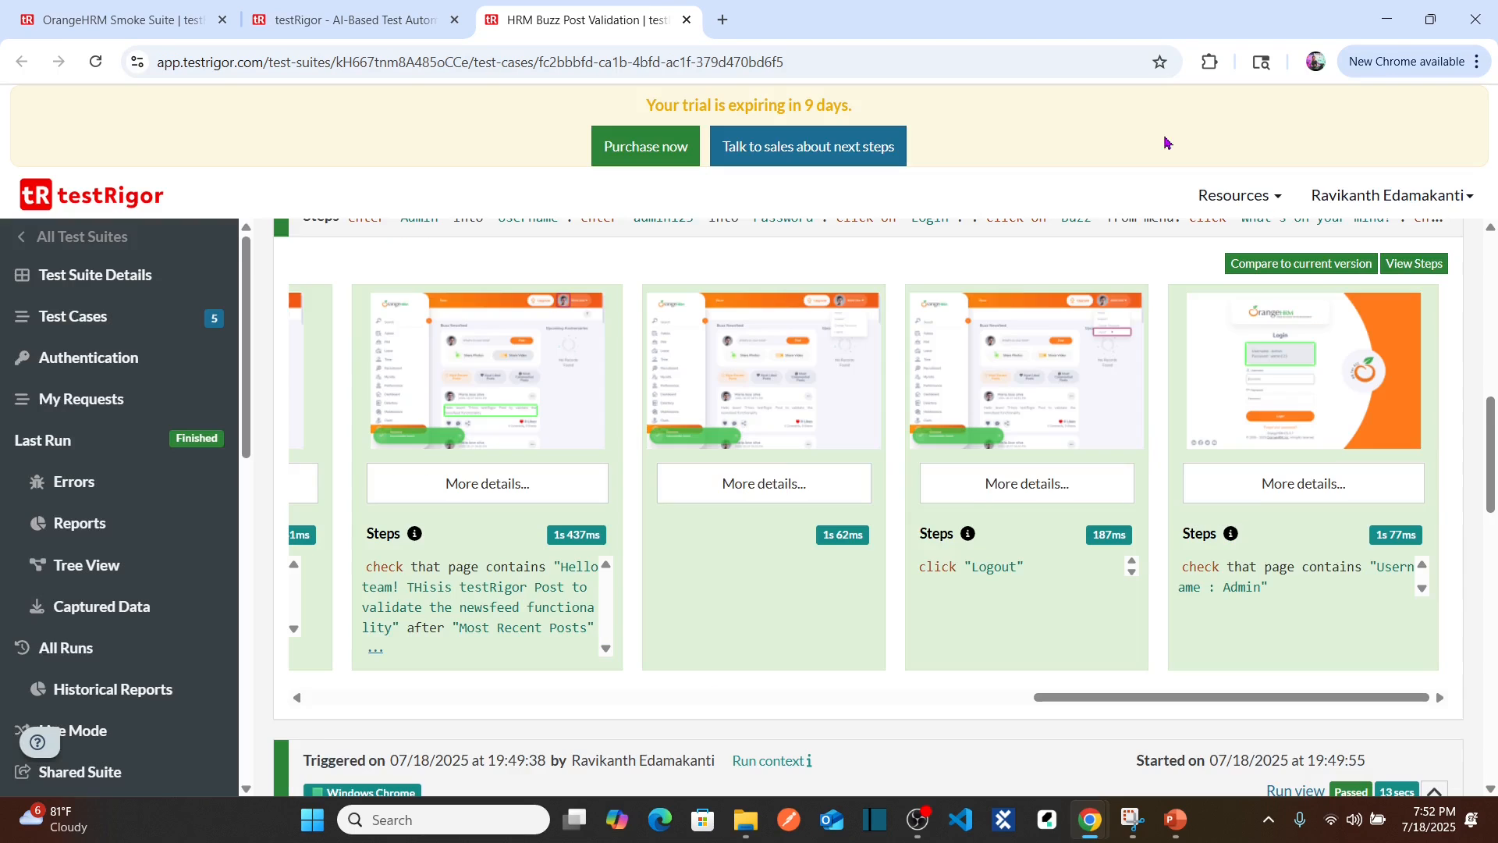
# Step: Review screenshots 10, 11 and 12 of the profile menu, Logout and login-page check
pyautogui.click(1158, 139)
pyautogui.click(775, 449)
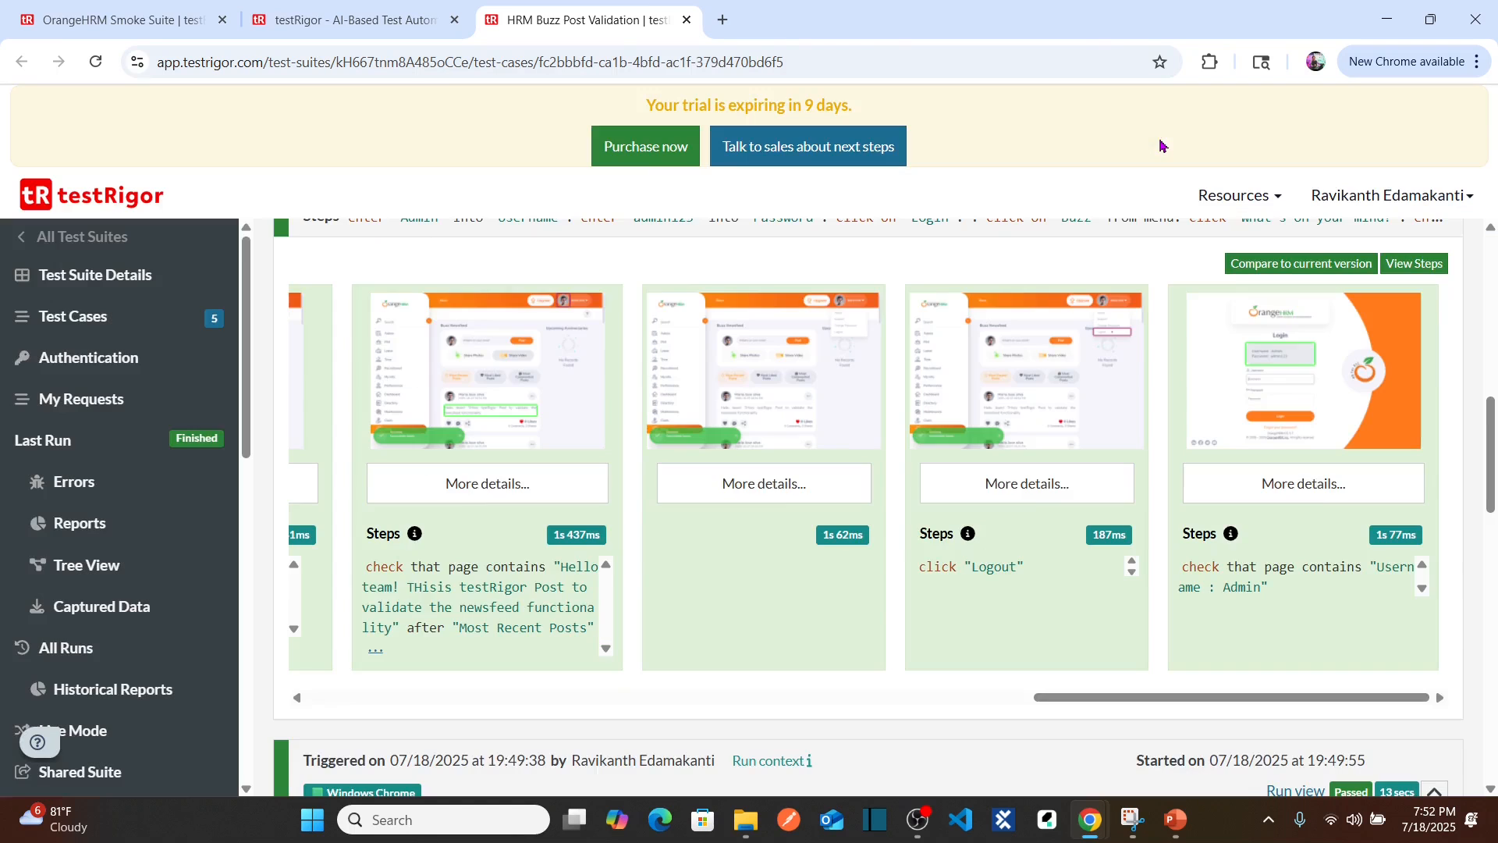
pyautogui.click(1158, 139)
pyautogui.click(1064, 387)
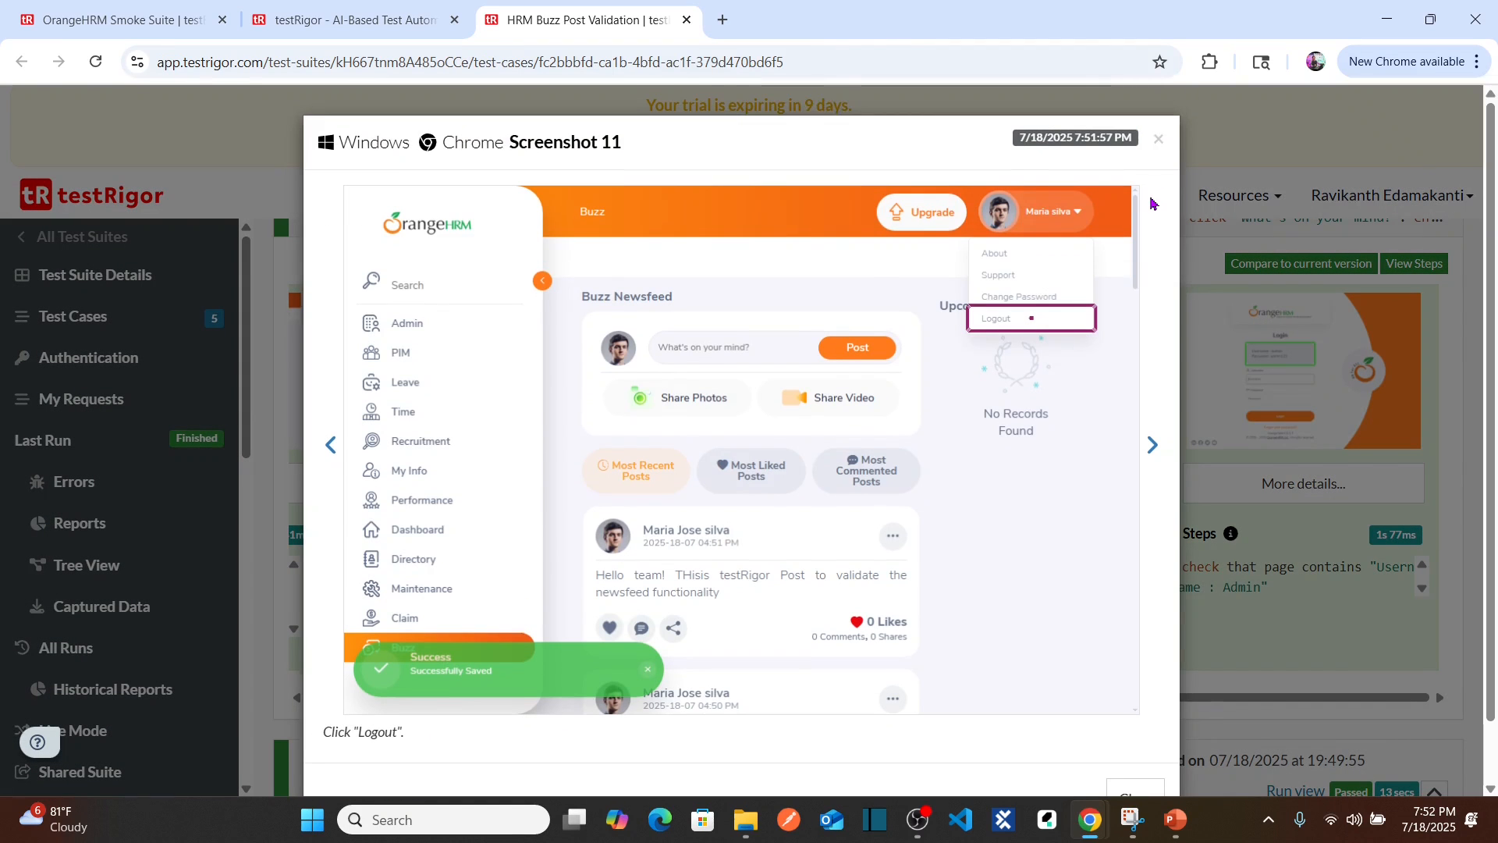
pyautogui.click(1158, 139)
pyautogui.click(1020, 326)
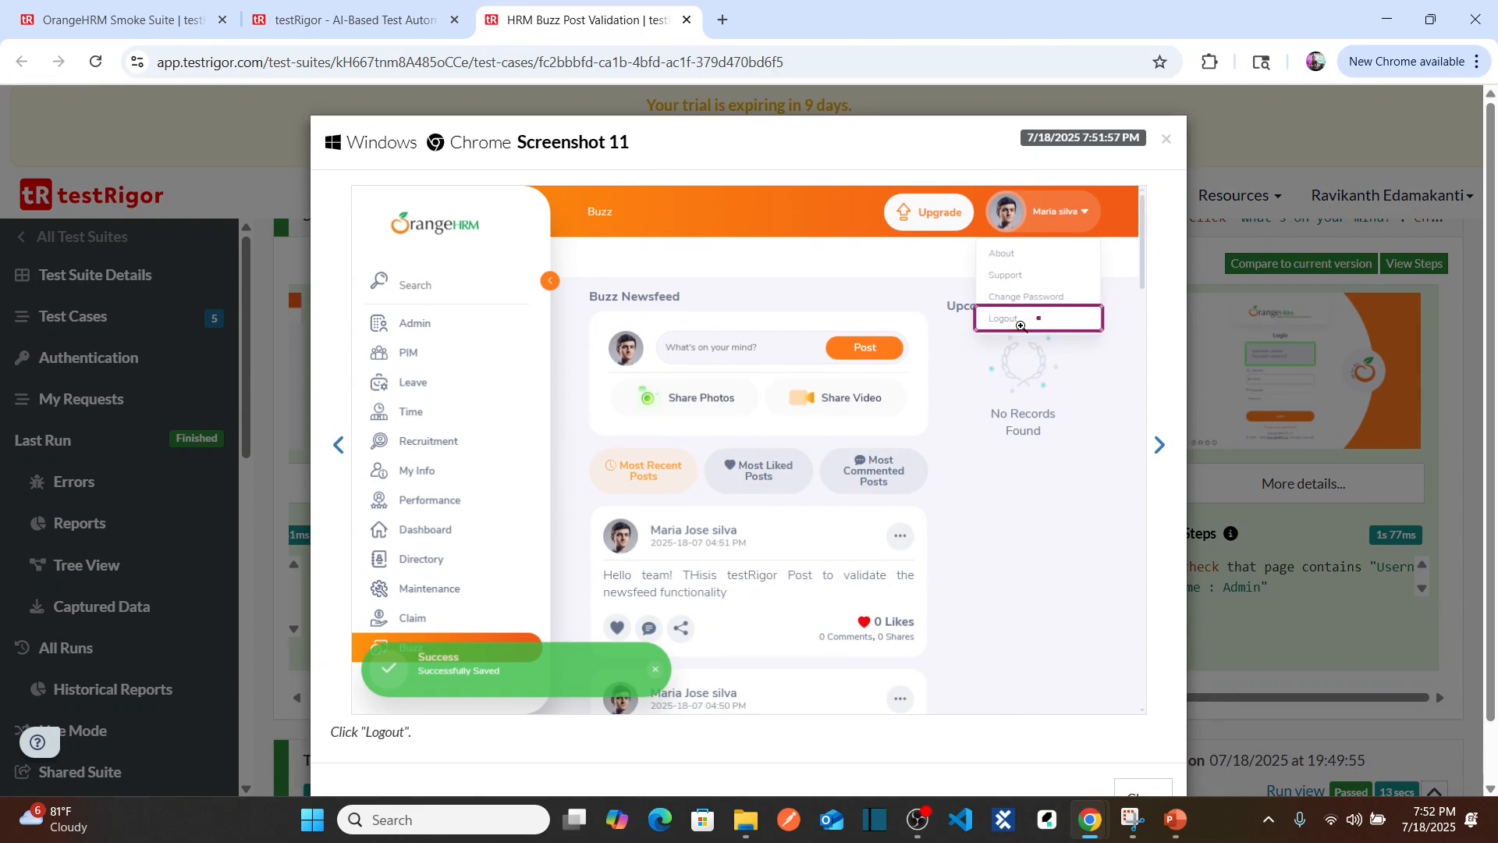
pyautogui.click(1166, 142)
pyautogui.click(1309, 396)
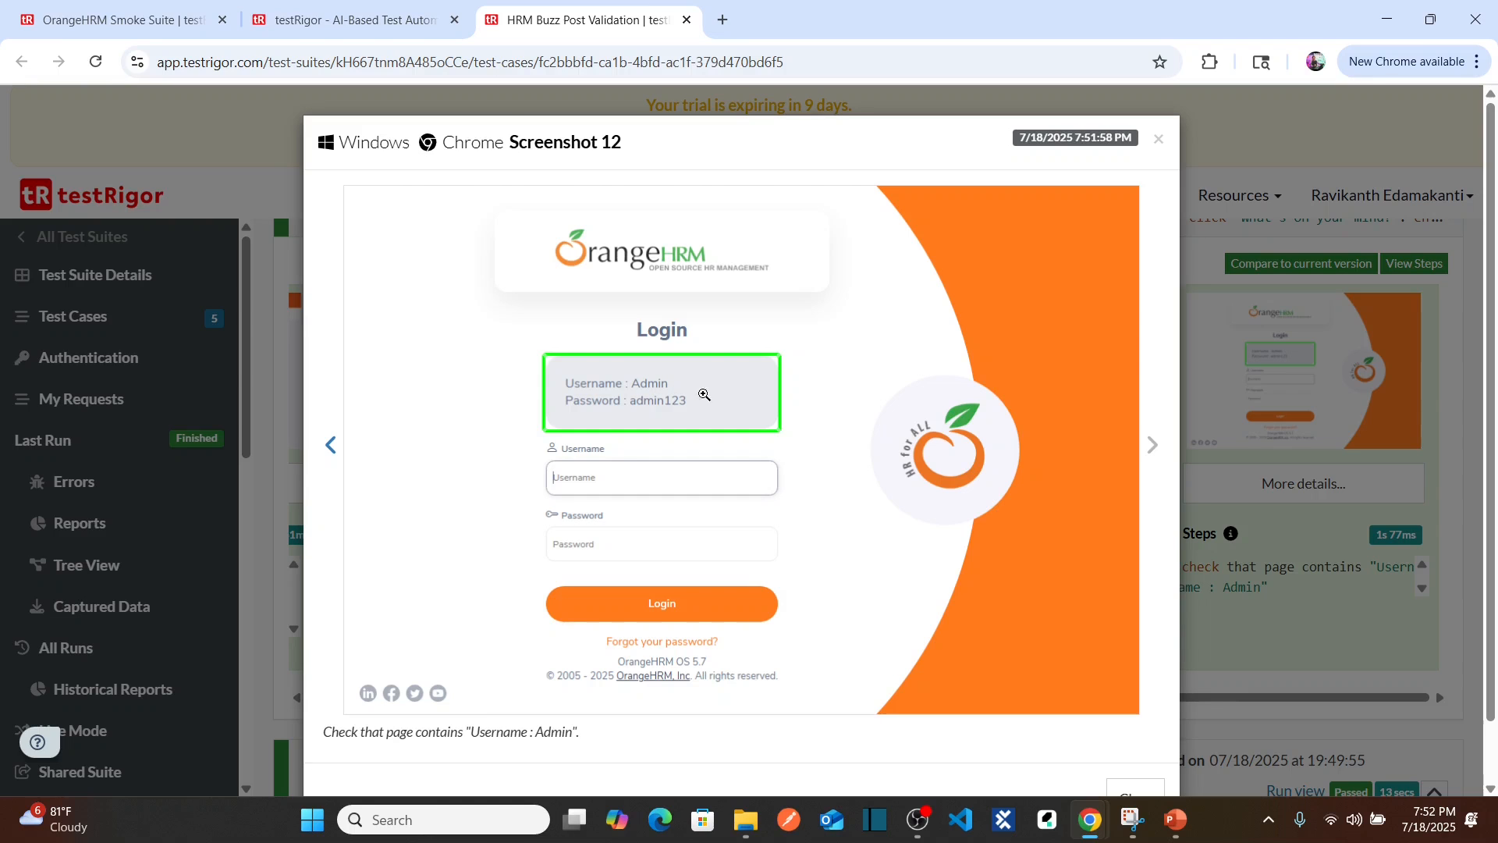
pyautogui.click(1158, 140)
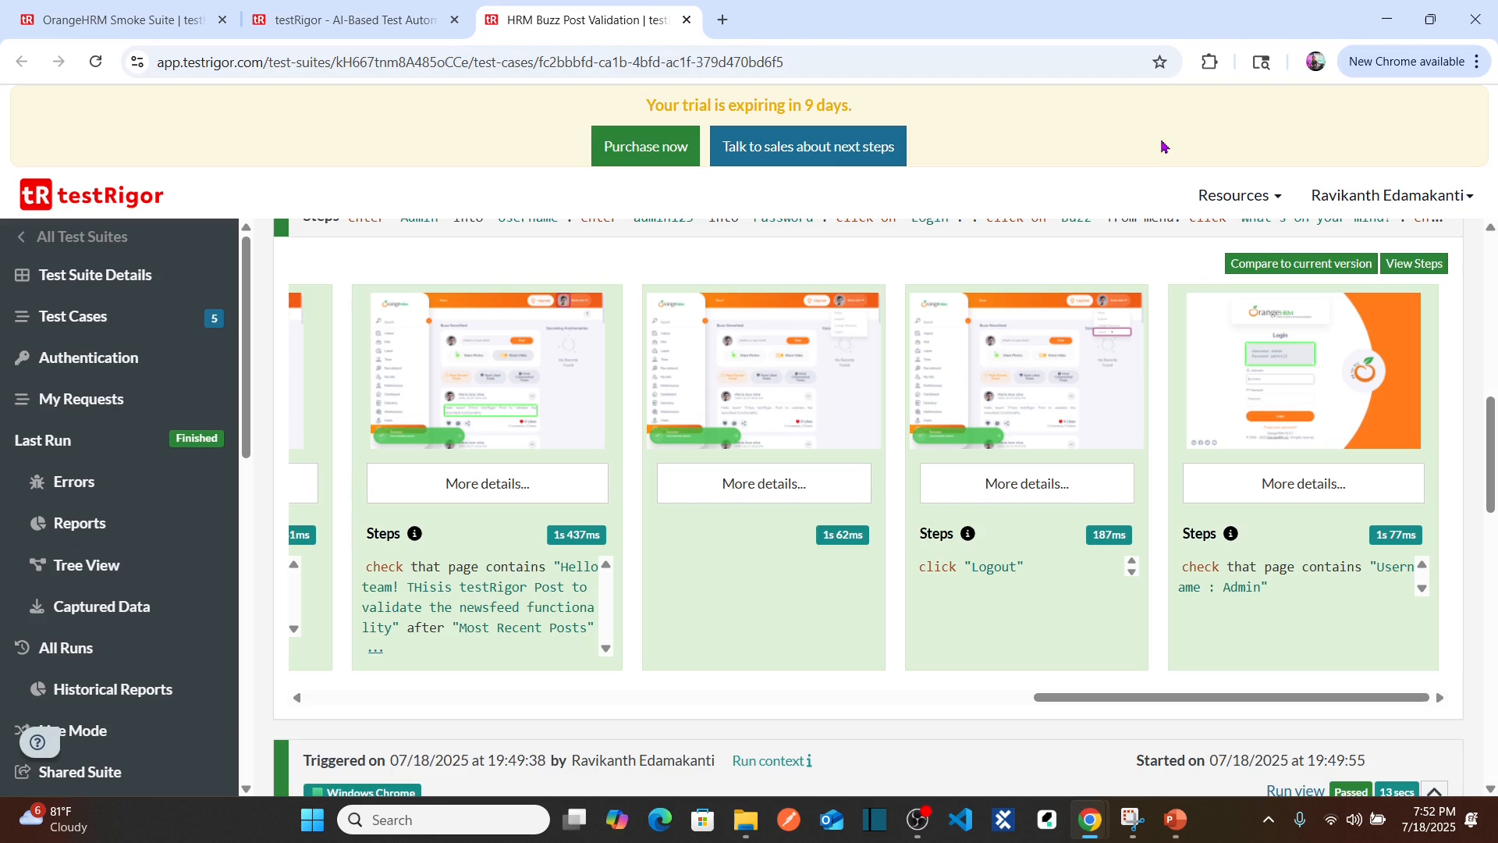
pyautogui.scroll(2, 1493, 425)
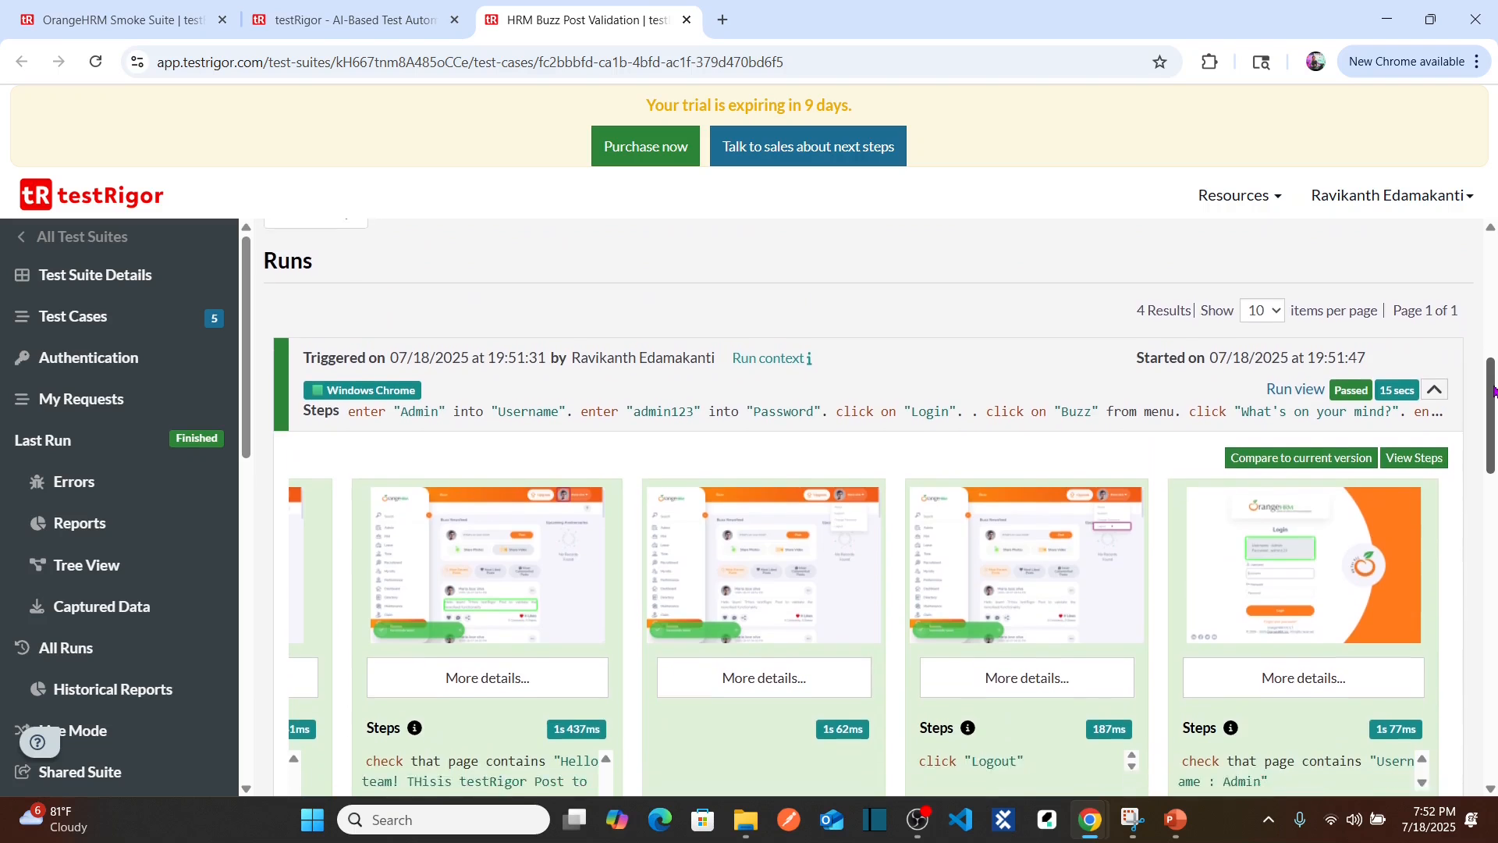
pyautogui.scroll(-3, 1492, 421)
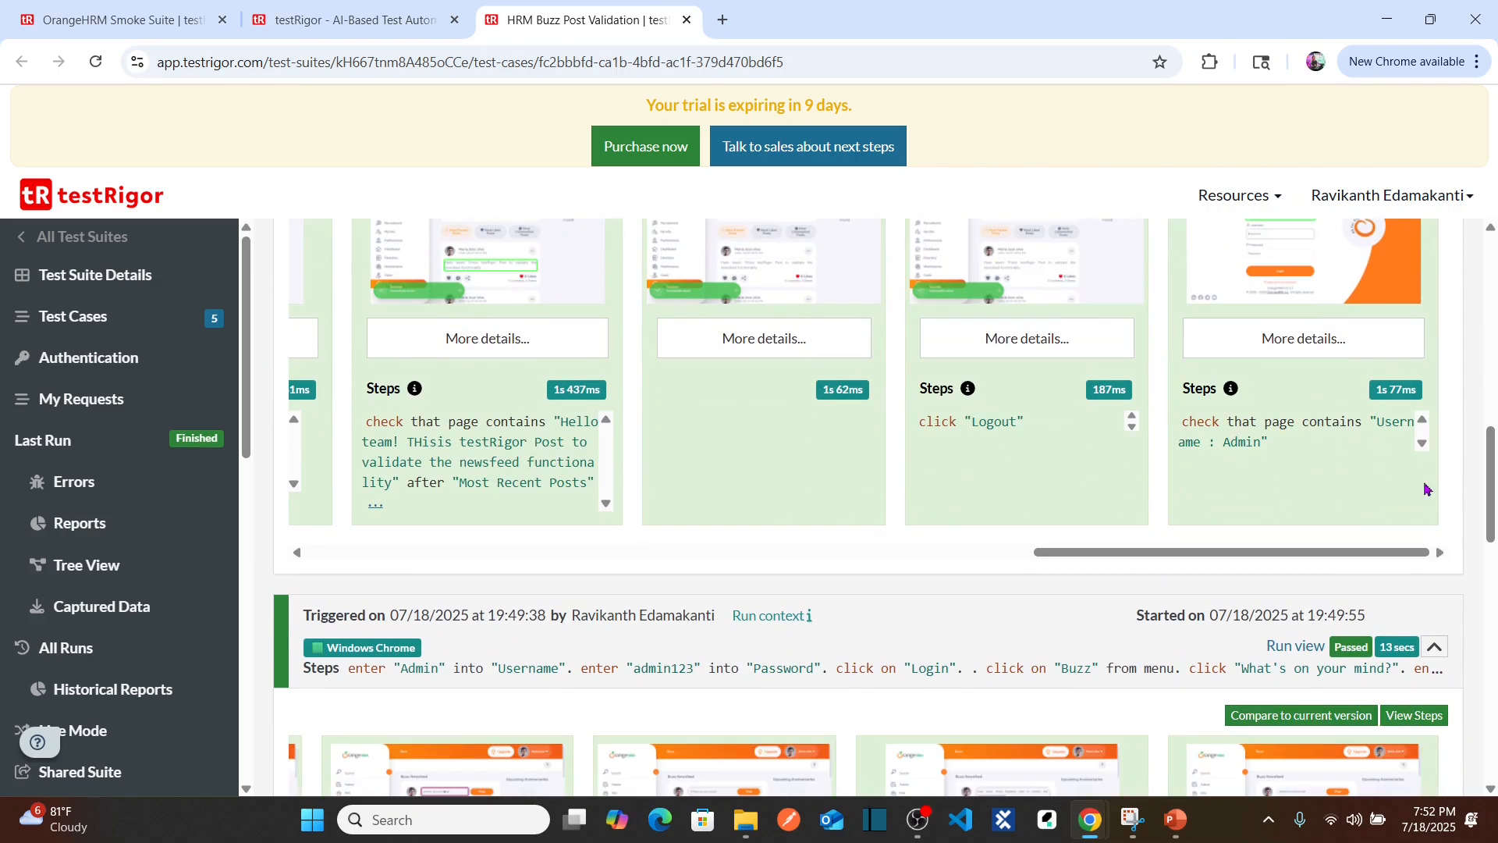
pyautogui.moveTo(1317, 559); pyautogui.dragTo(1436, 490)
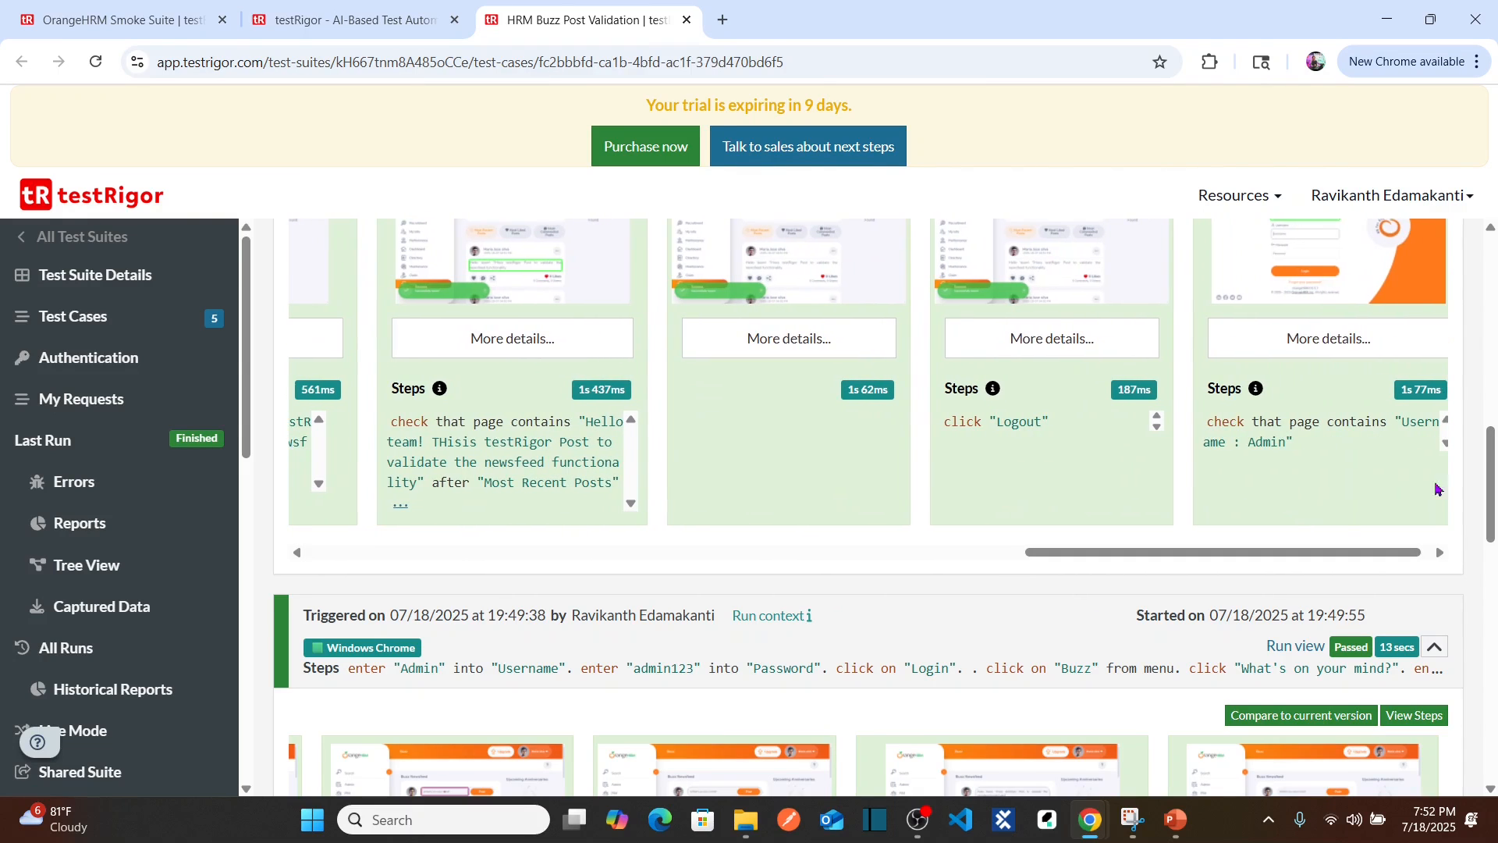
pyautogui.scroll(2, 1488, 468)
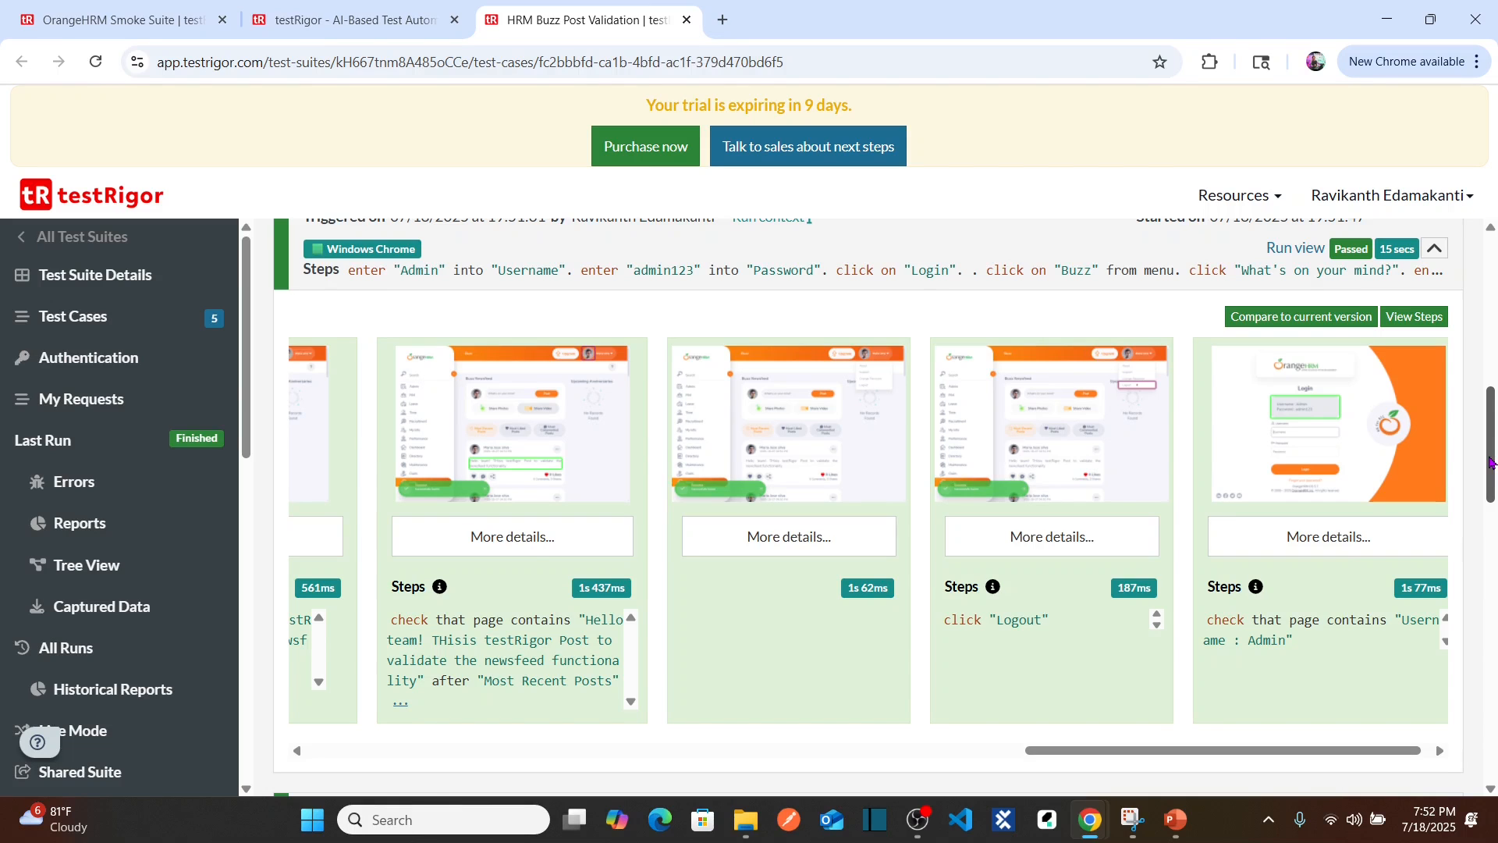
pyautogui.moveTo(1487, 462); pyautogui.dragTo(1490, 444)
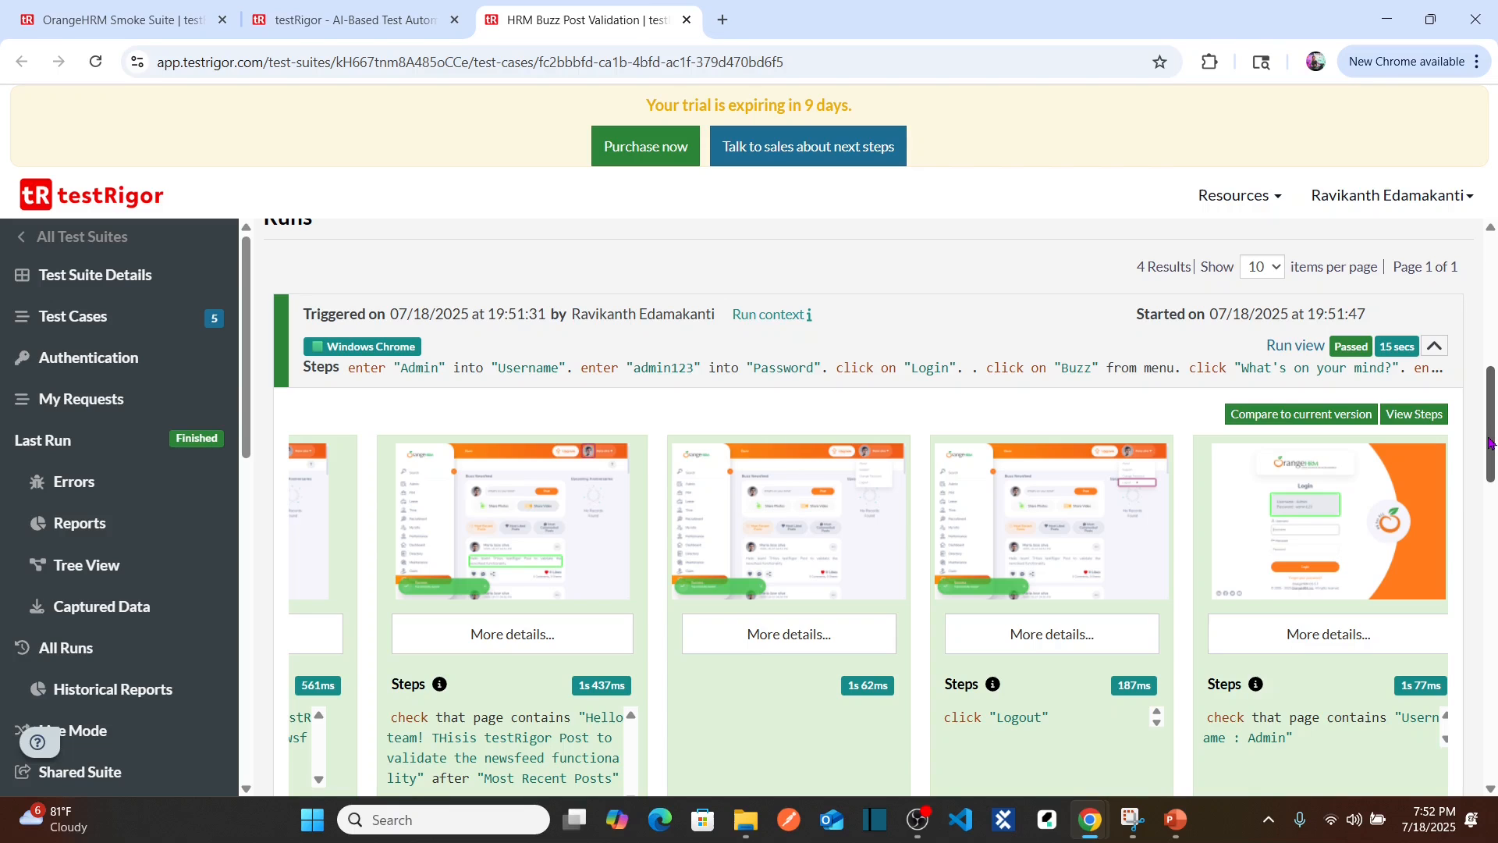
pyautogui.moveTo(1489, 442); pyautogui.dragTo(1491, 466)
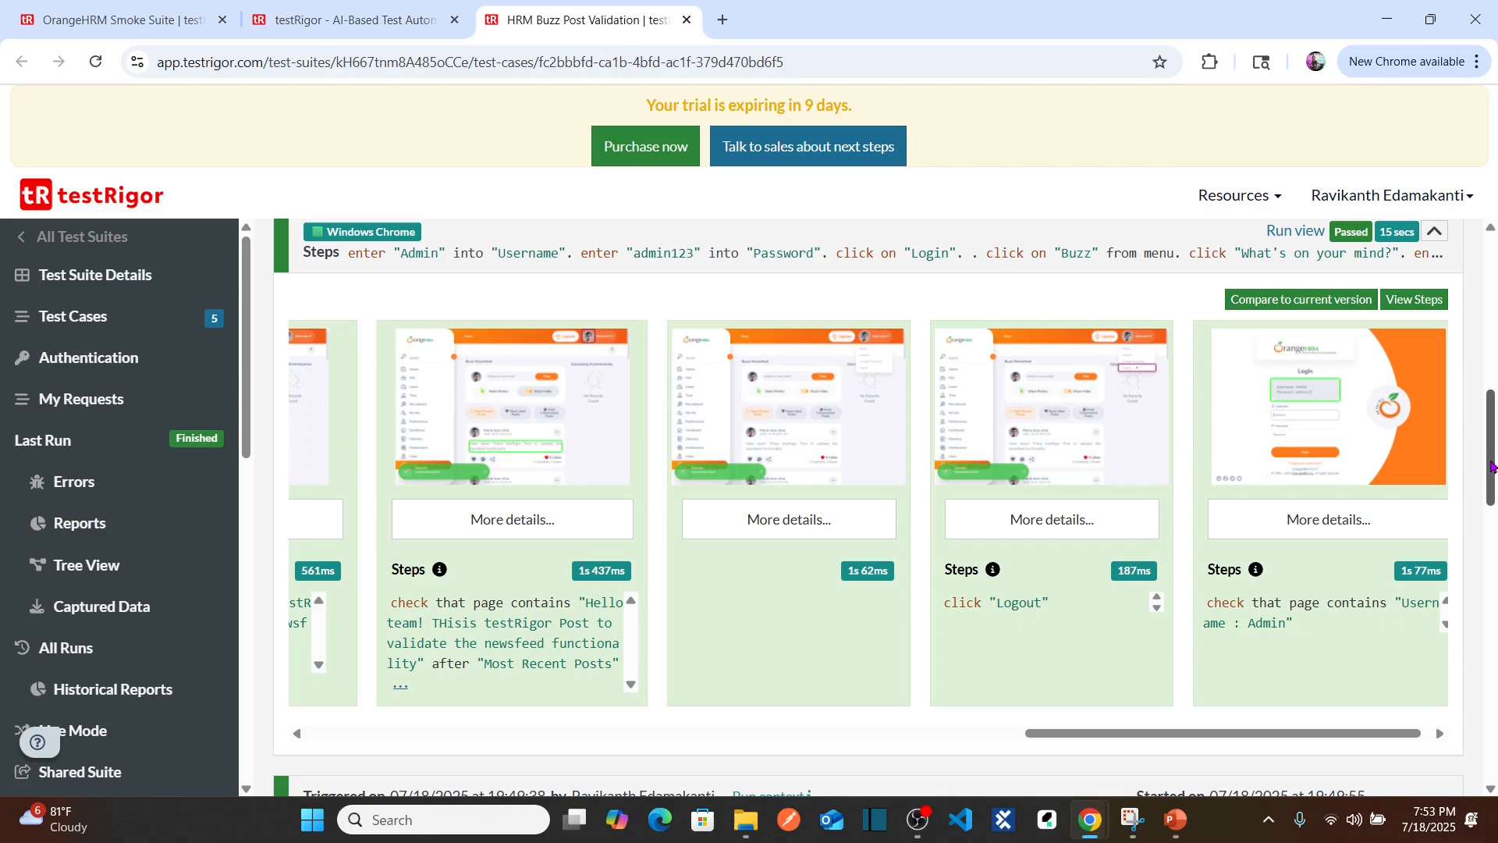
pyautogui.moveTo(1491, 466); pyautogui.dragTo(1491, 452)
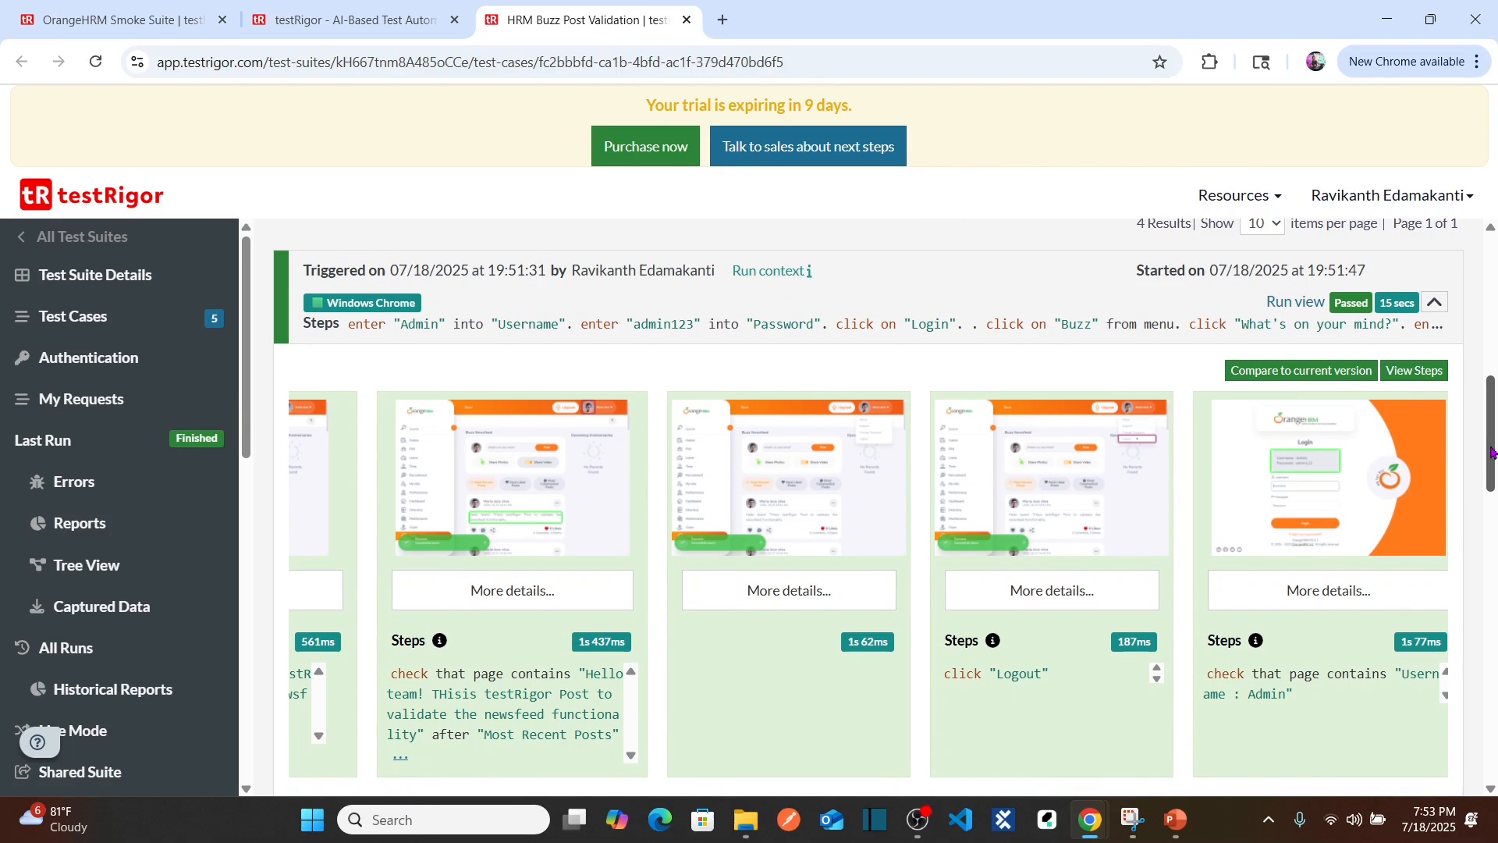